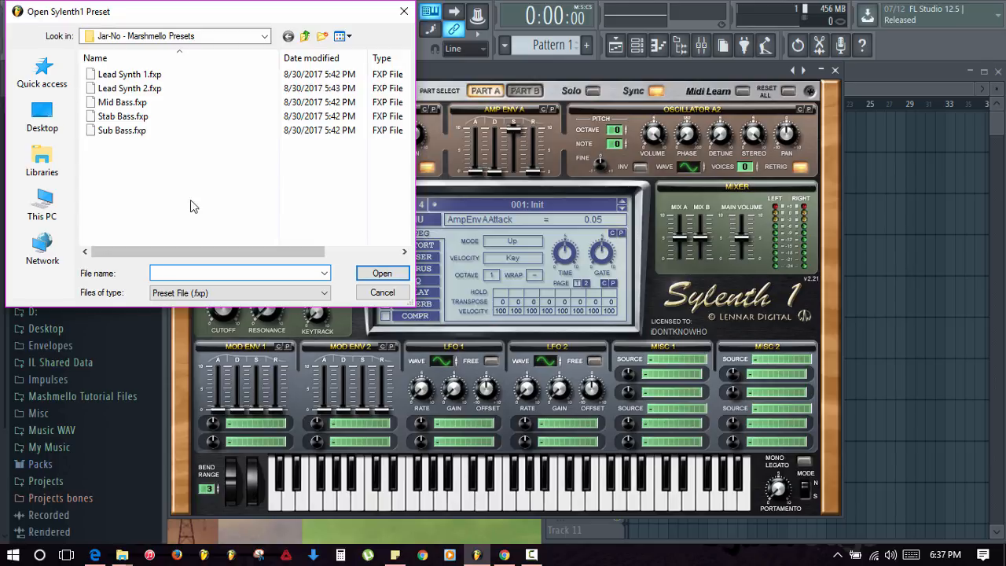
- Load Stab Bass.fxp from the Jar-No - Marshmello Presets folder into Sylenth1
click(266, 37)
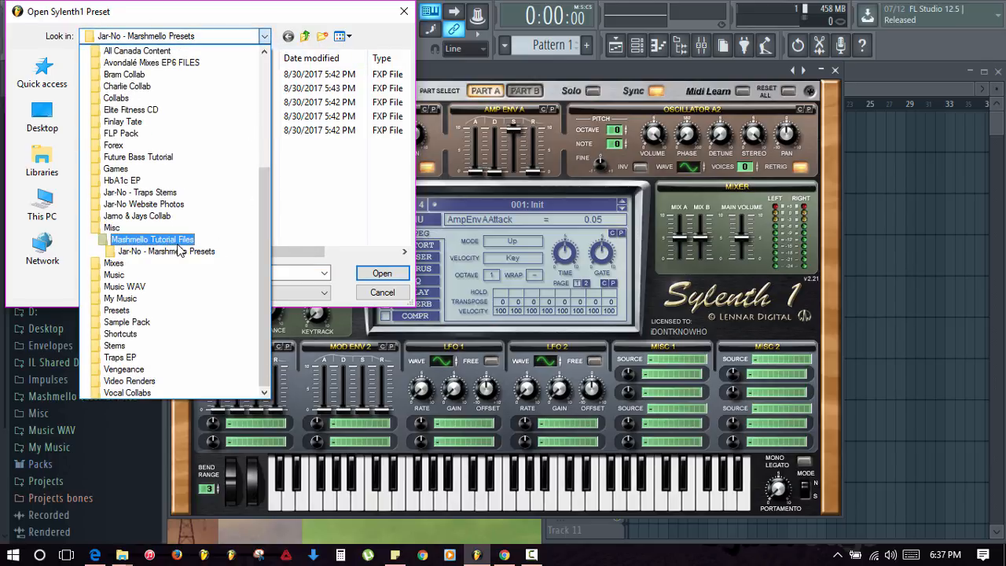
click(179, 250)
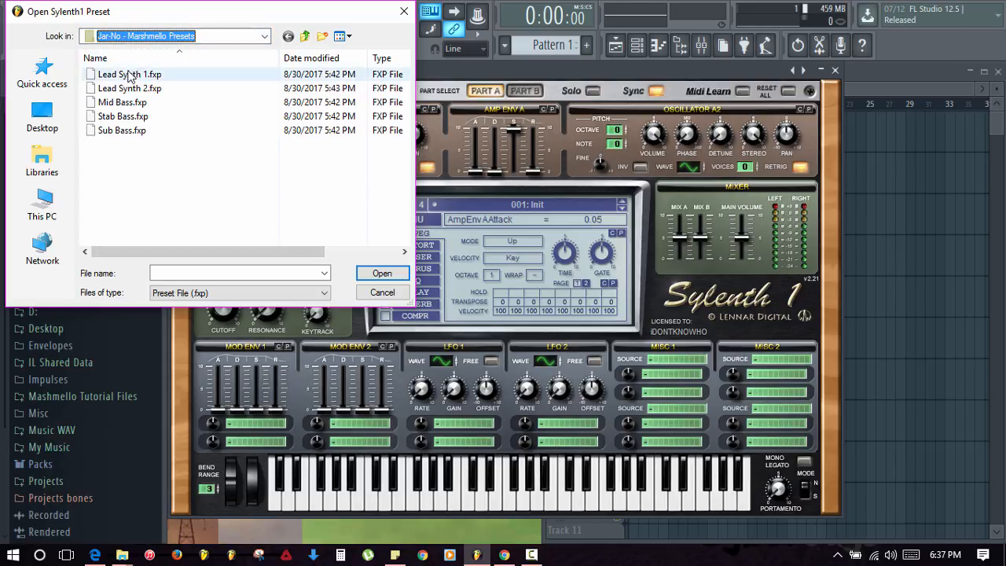
click(131, 118)
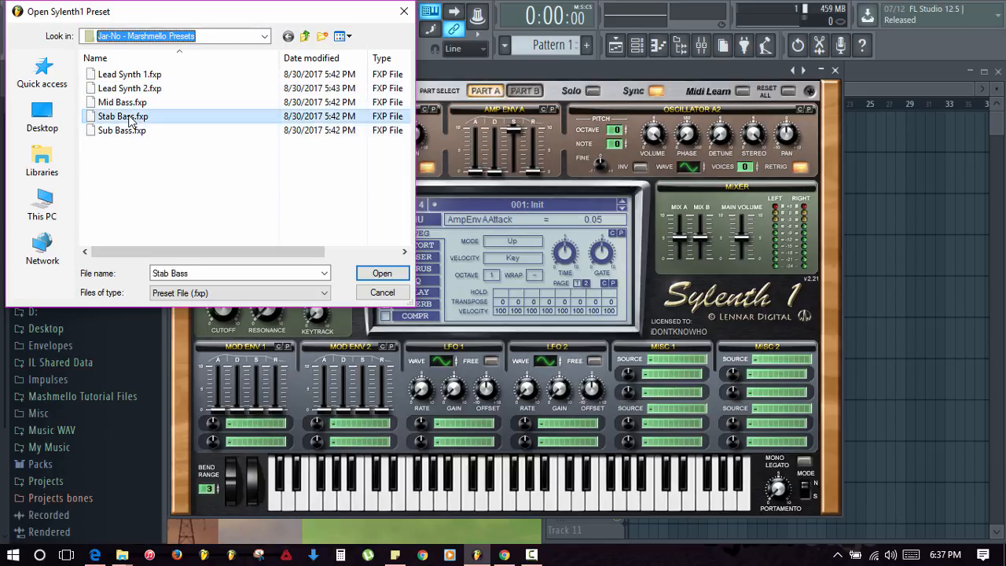
double_click(131, 117)
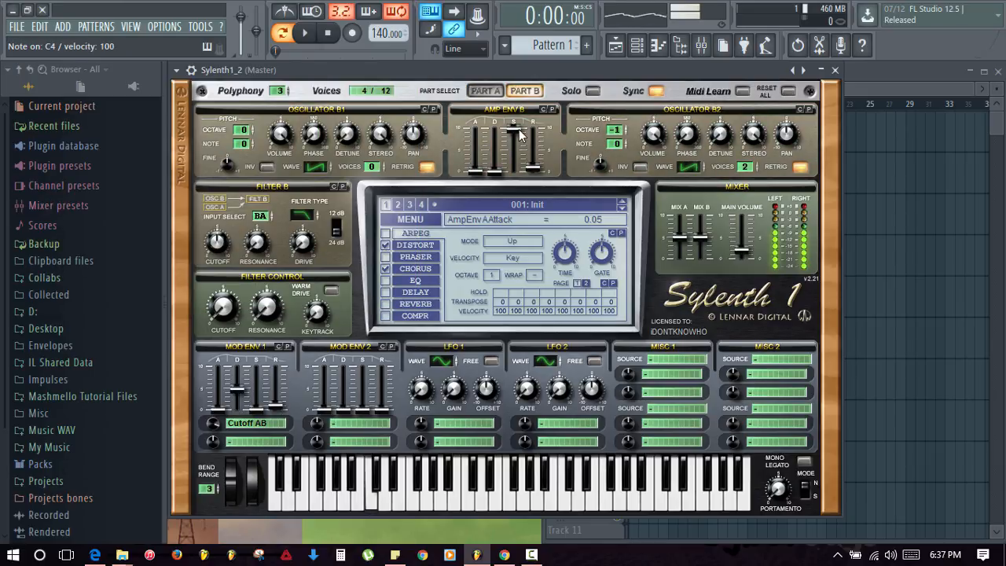
- Close the plugin and paint a row of short C4 notes across bar 1 of Sylenth1_2's piano roll
click(835, 70)
click(368, 111)
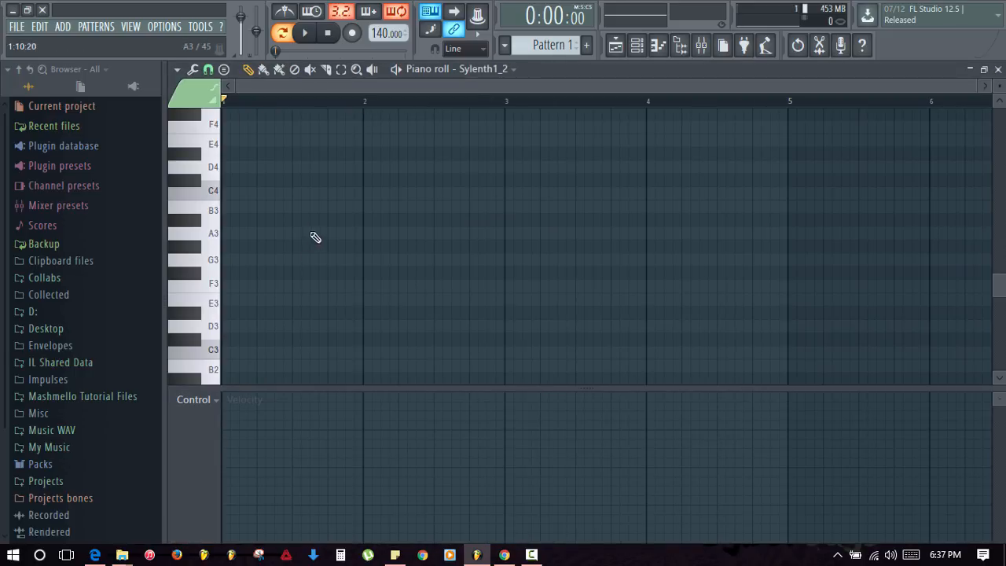
scroll(319, 206, up, 4)
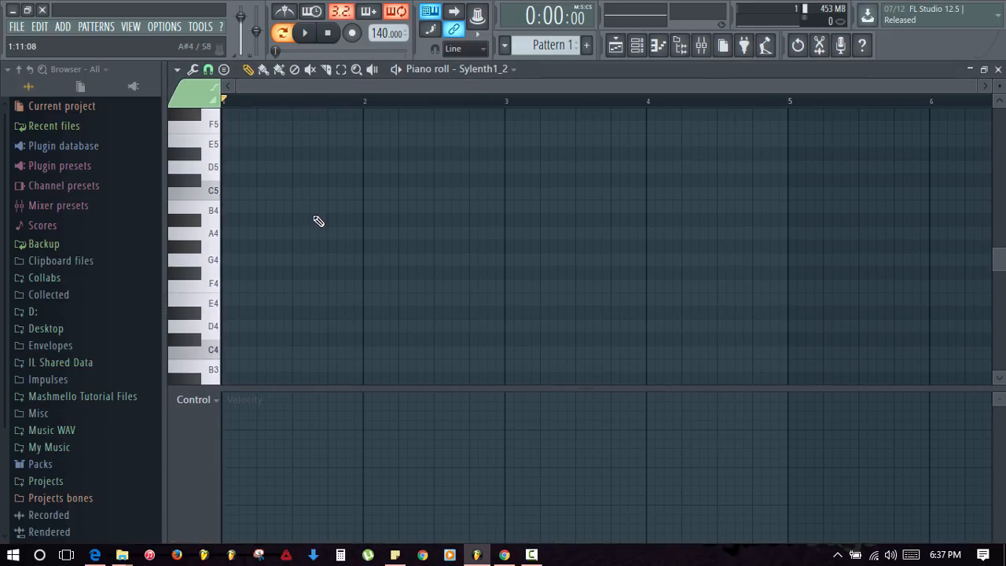
key(b)
scroll(232, 201, down, 1)
click(234, 312)
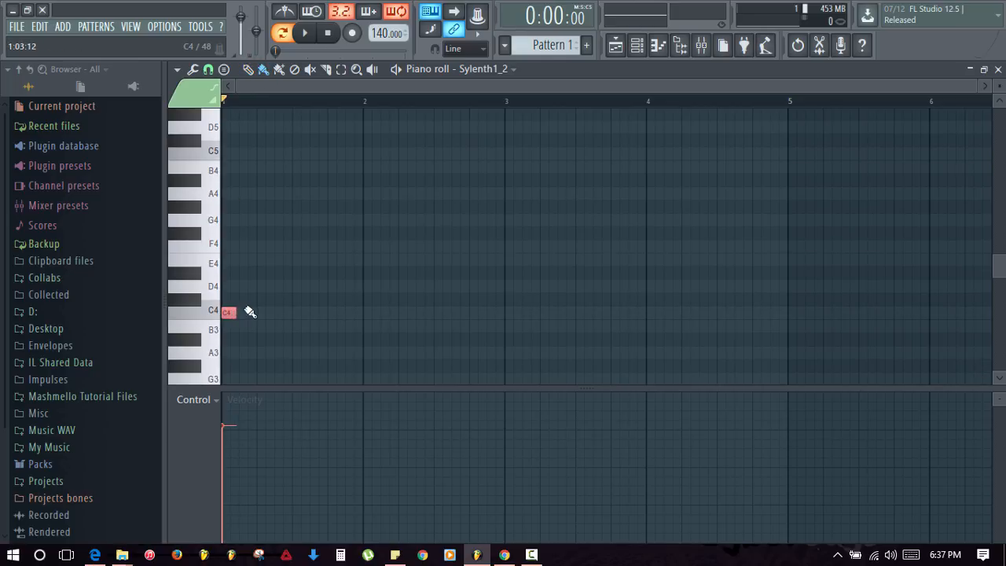
mouse_move(246, 313)
mouse_down()
mouse_move(317, 319)
mouse_move(354, 295)
mouse_up()
- Paint G3 and A3 runs ending on G3, A3, B3, then play the melody back
scroll(359, 269, down, 2)
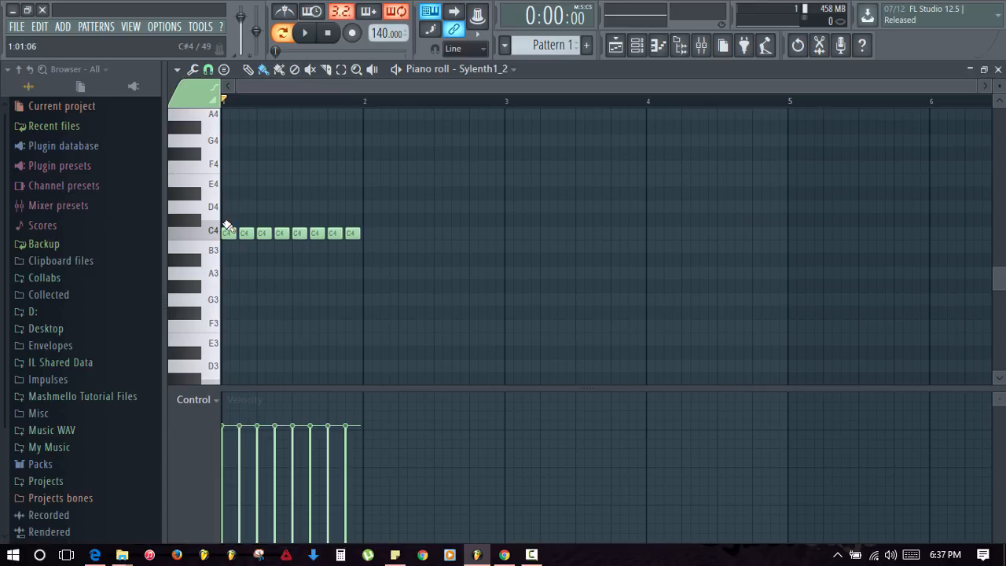
mouse_move(368, 305)
mouse_down()
mouse_move(494, 310)
mouse_move(638, 275)
mouse_move(723, 272)
mouse_move(745, 302)
mouse_move(738, 296)
mouse_up()
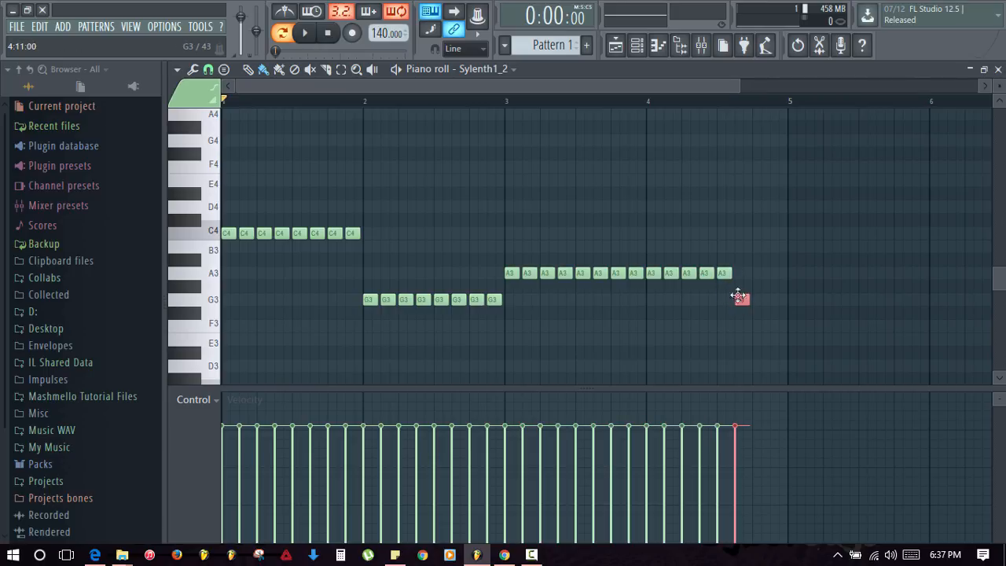
mouse_move(783, 243)
mouse_down()
mouse_move(775, 262)
mouse_move(775, 251)
mouse_move(783, 343)
mouse_up()
key(space)
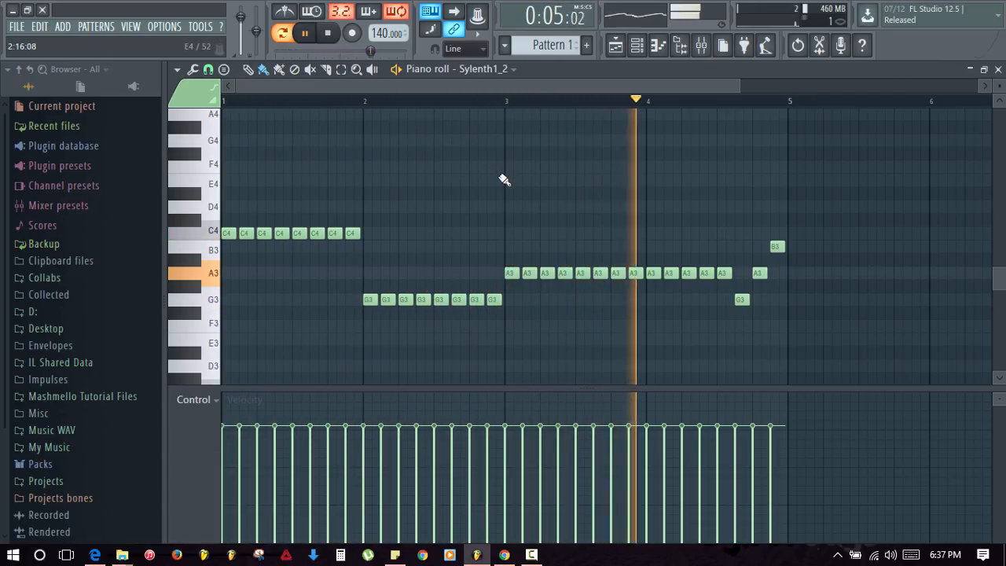
key(space)
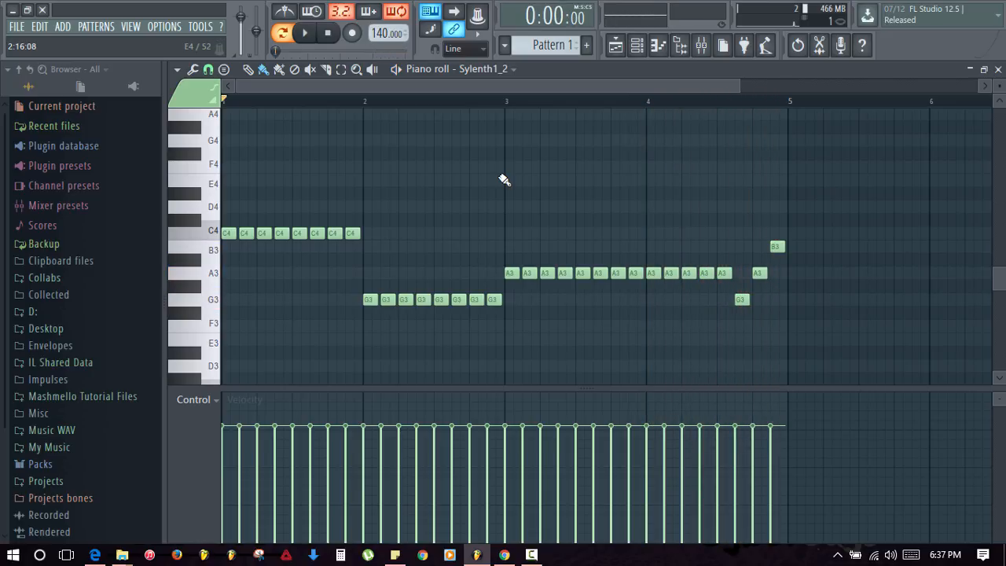
- Close the piano roll and insert a new Sylenth1 channel from the Sampler channel's menu
key(F7)
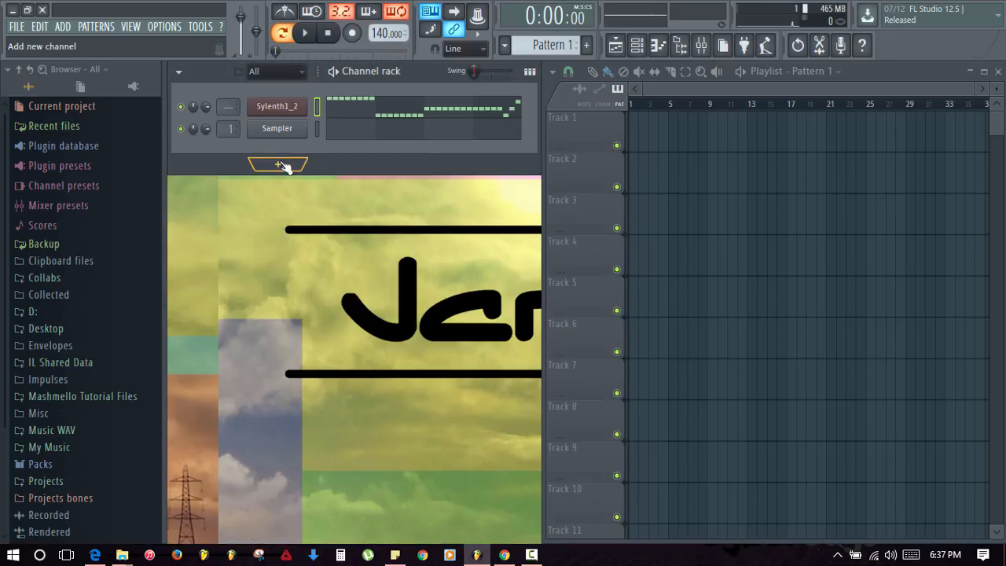
right_click(277, 128)
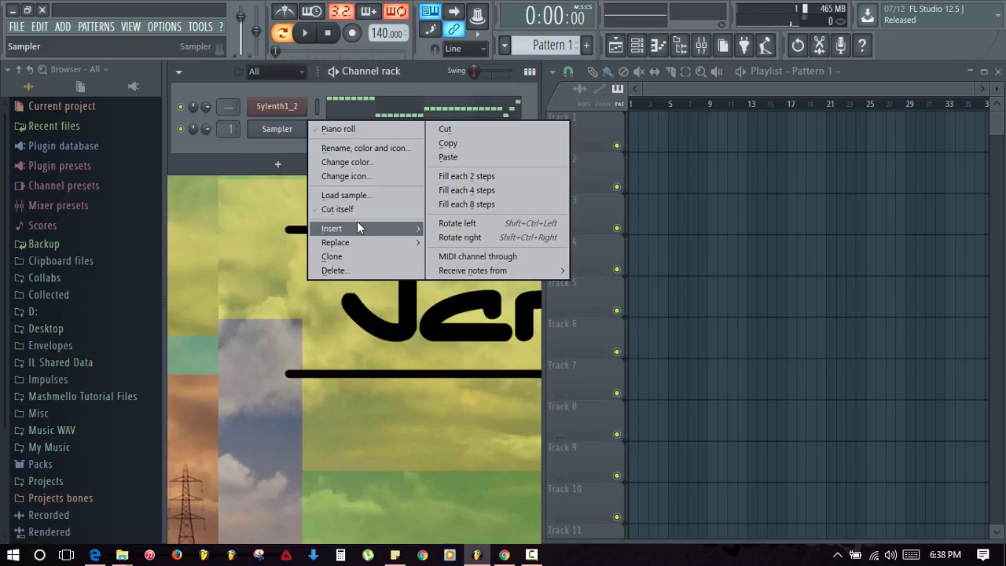
mouse_move(357, 226)
click(606, 390)
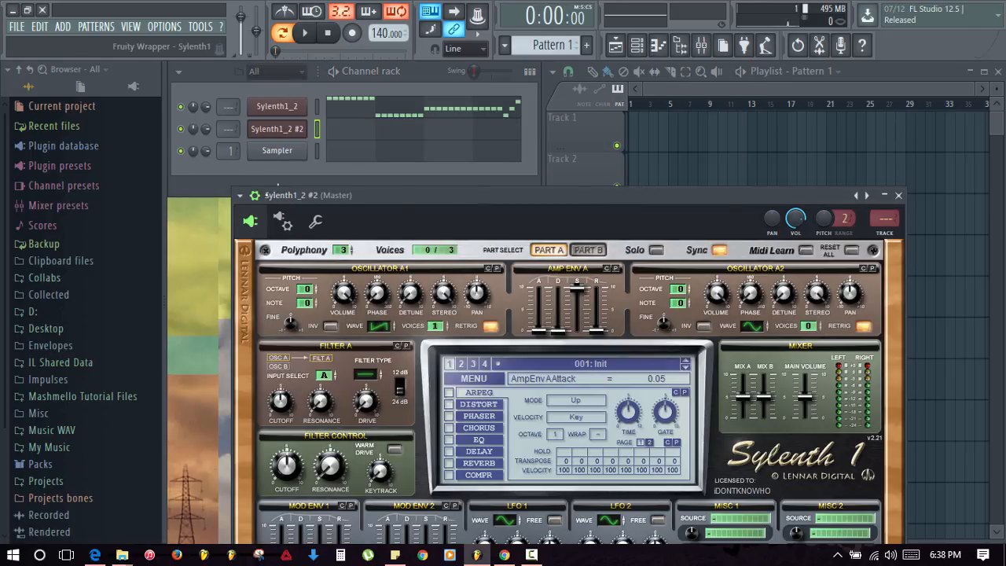
- Load the Sub Bass.fxp preset into Sylenth1_2 #2 and close its window
click(255, 196)
drag(375, 199, 312, 74)
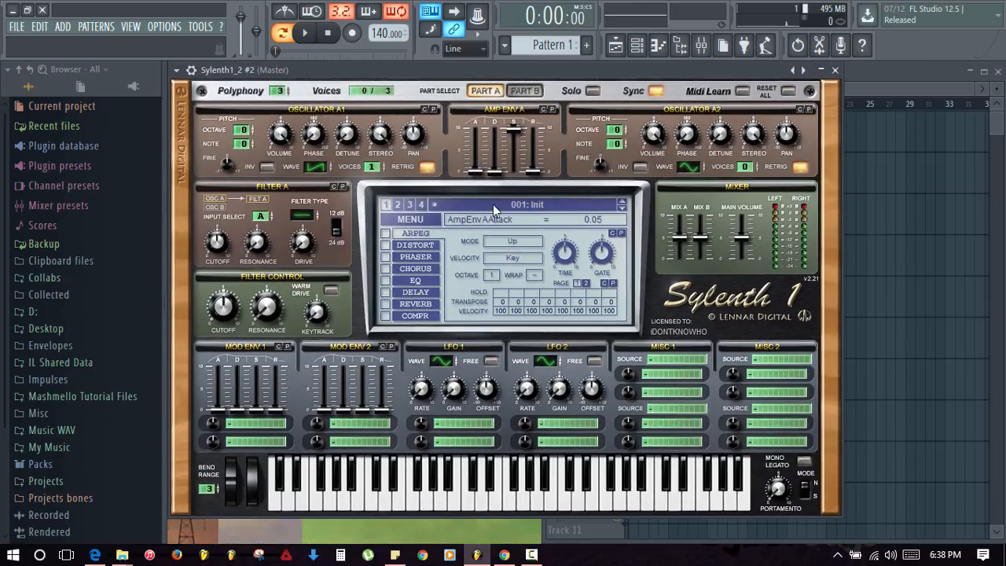
click(410, 220)
click(454, 232)
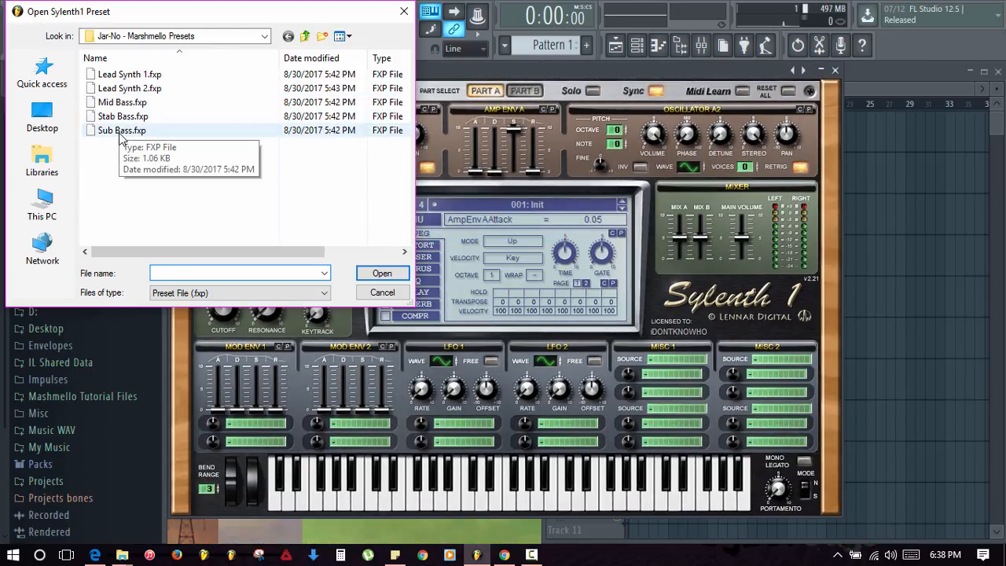
double_click(120, 130)
click(834, 70)
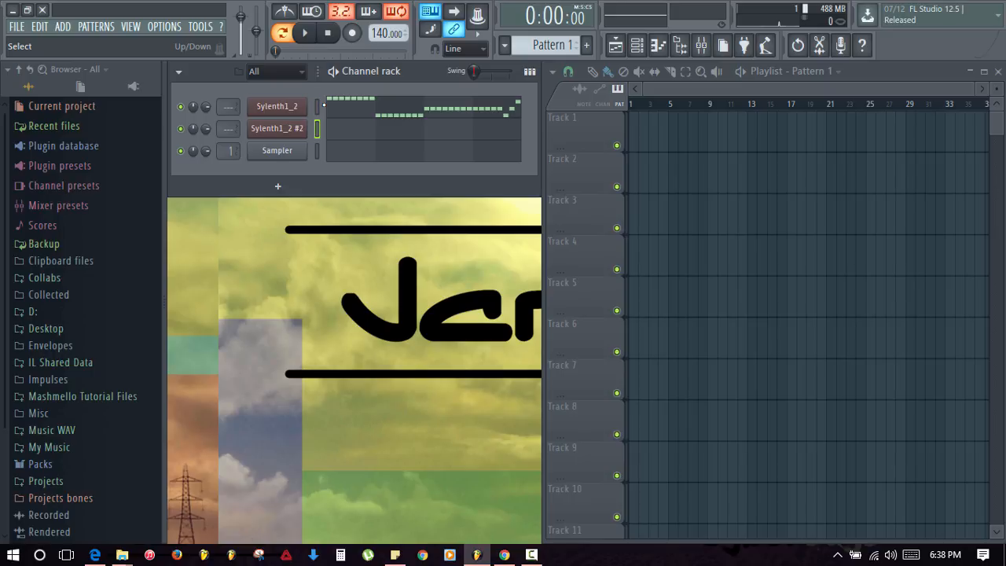
- Paste Sylenth1_2's notes into the new channel and play the pattern back
key(ctrl+v)
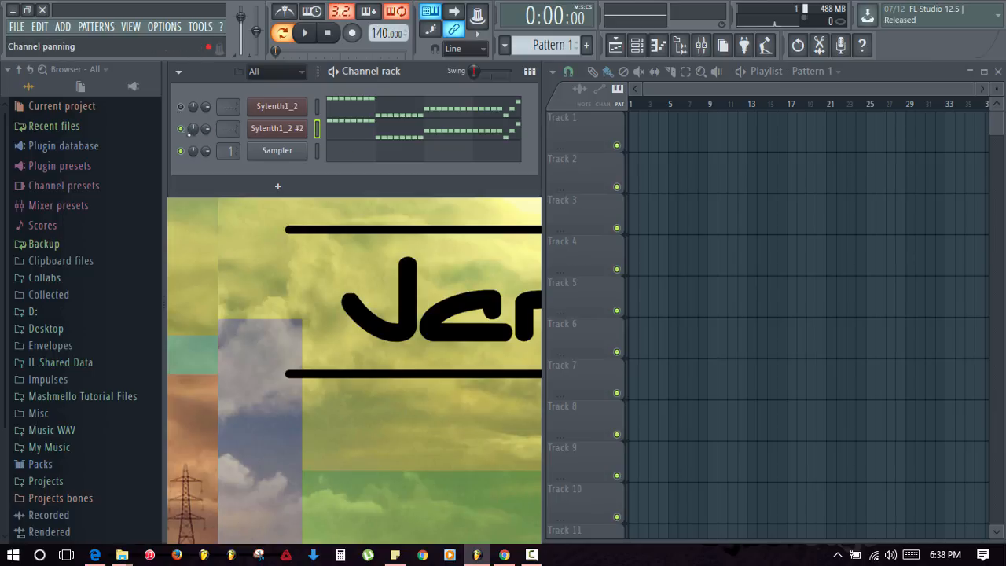
key(space)
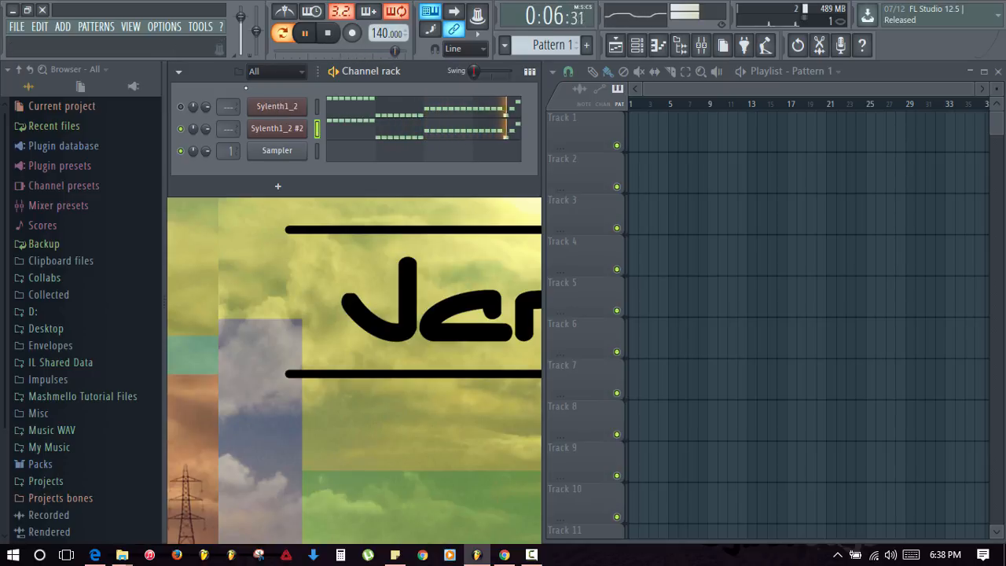
key(space)
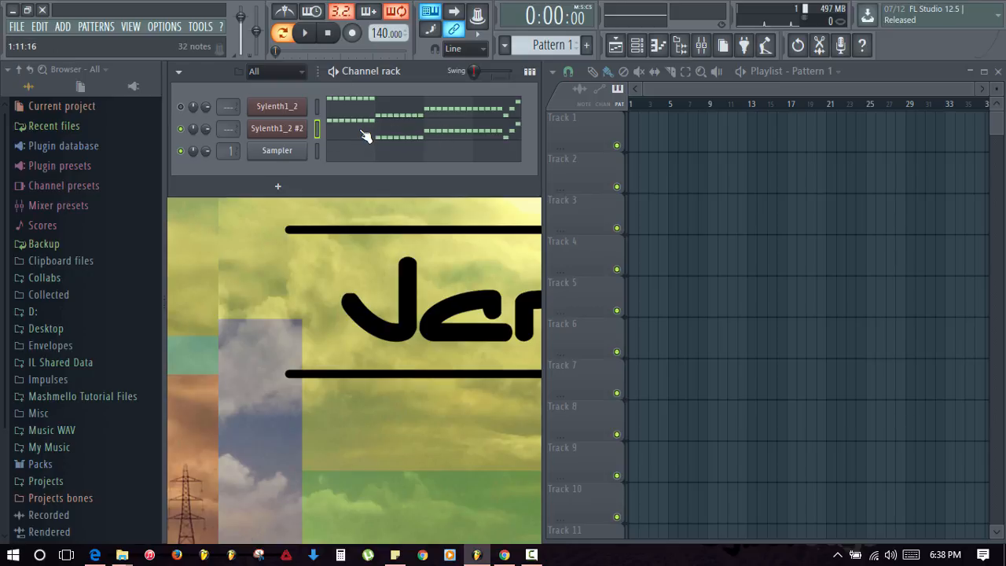
- Open Sylenth1_2 #2's piano roll and scroll through its copied melody
click(364, 135)
scroll(528, 135, down, 2)
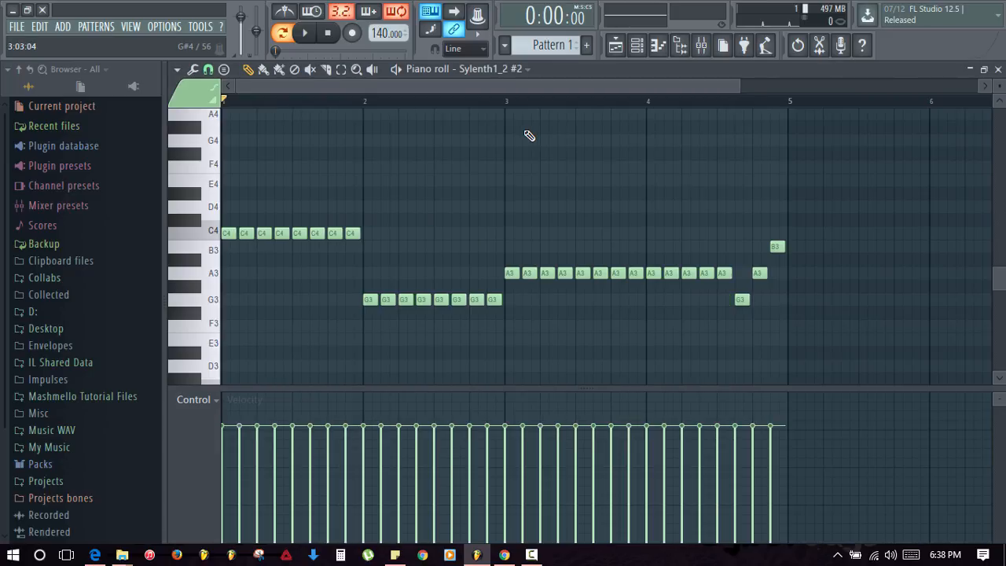
scroll(528, 135, down, 3)
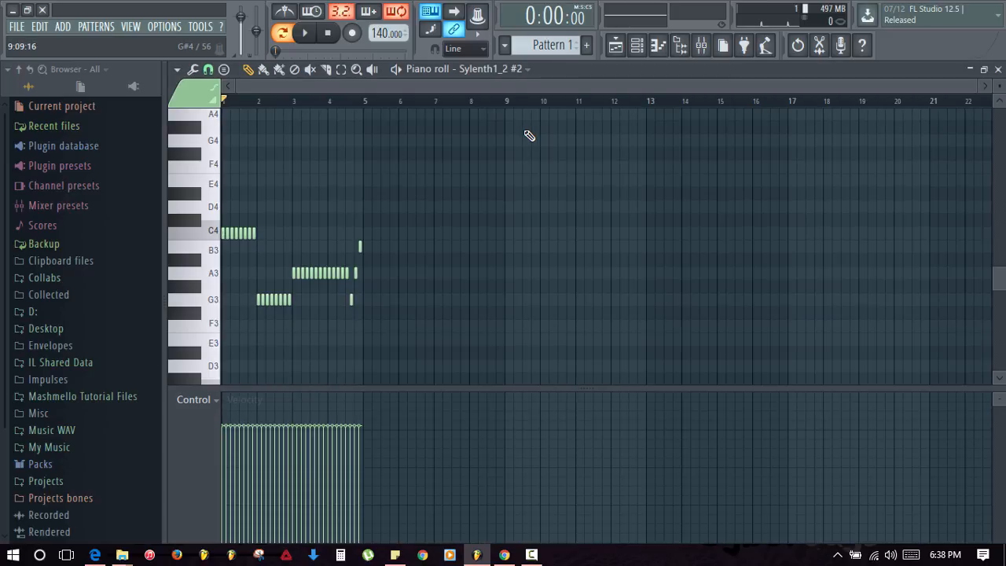
scroll(528, 135, up, 4)
scroll(529, 136, down, 1)
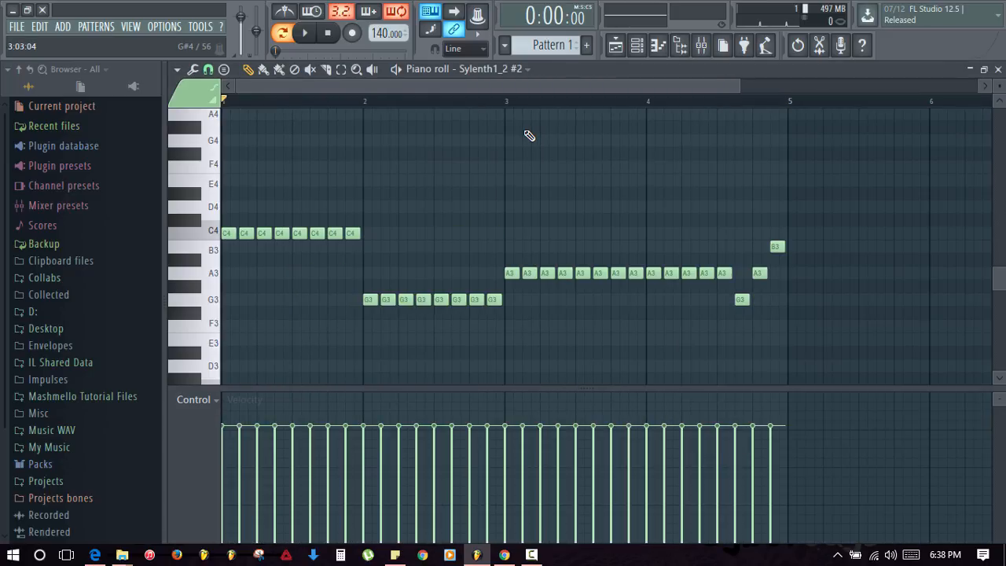
scroll(529, 135, down, 3)
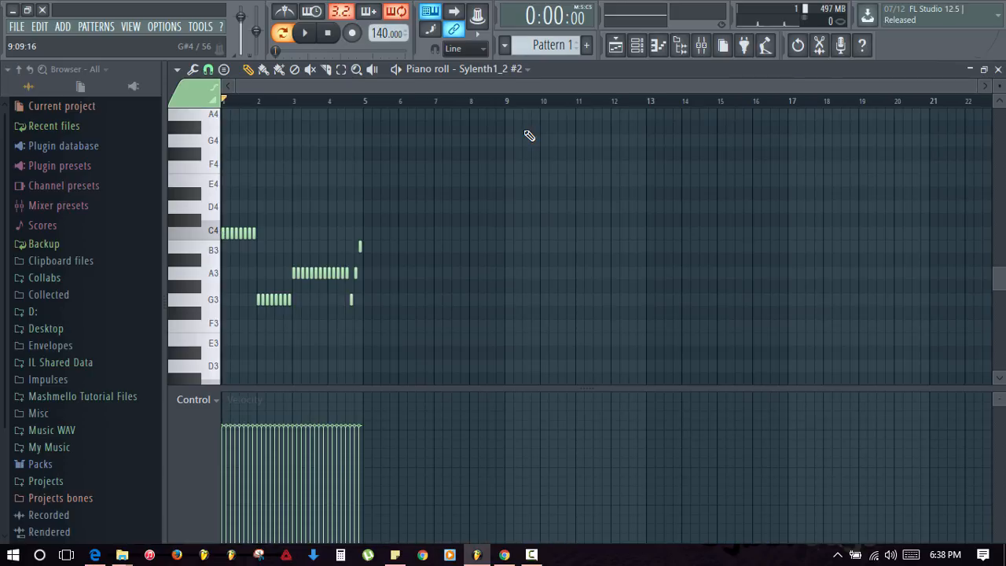
scroll(529, 135, up, 3)
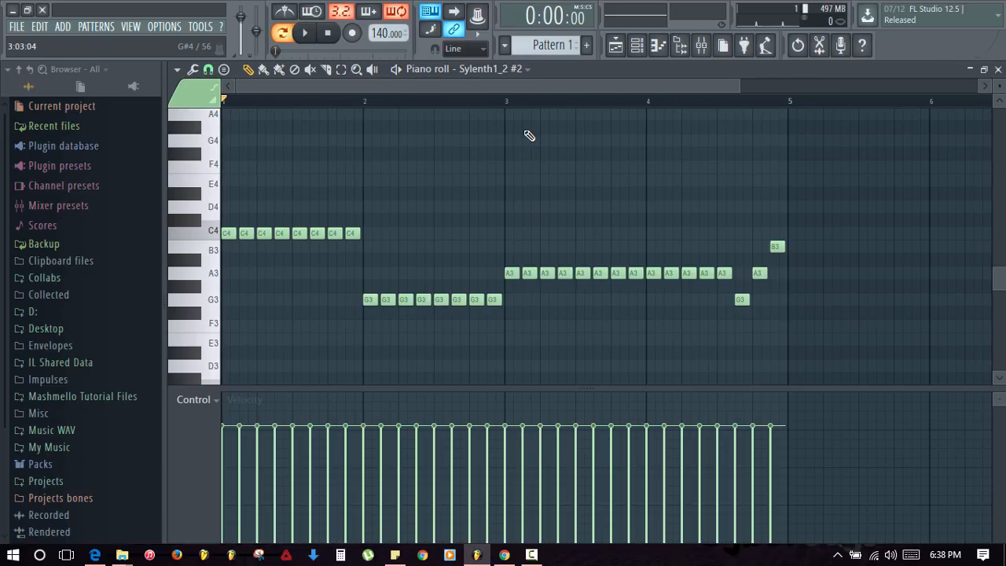
scroll(529, 135, up, 1)
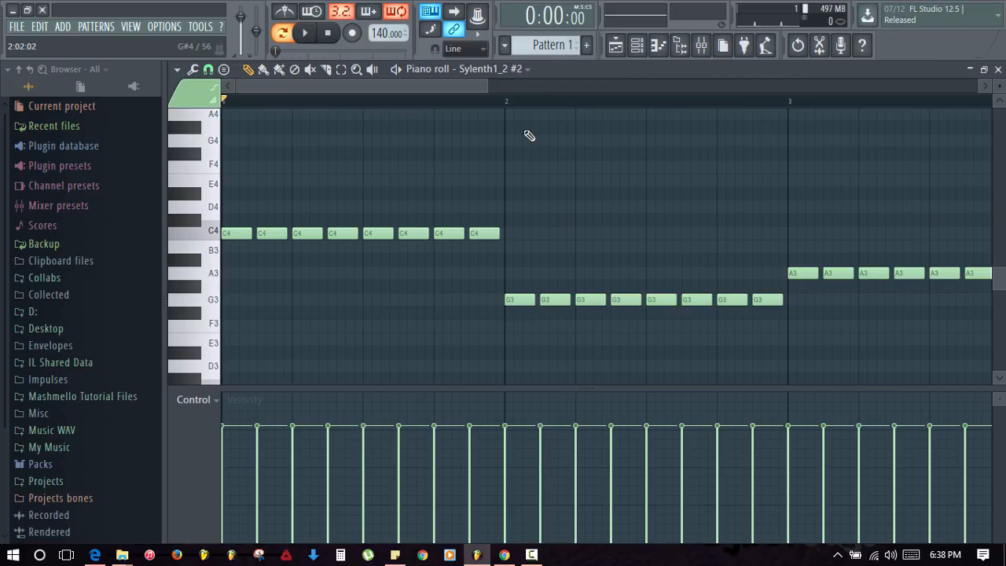
scroll(528, 136, down, 1)
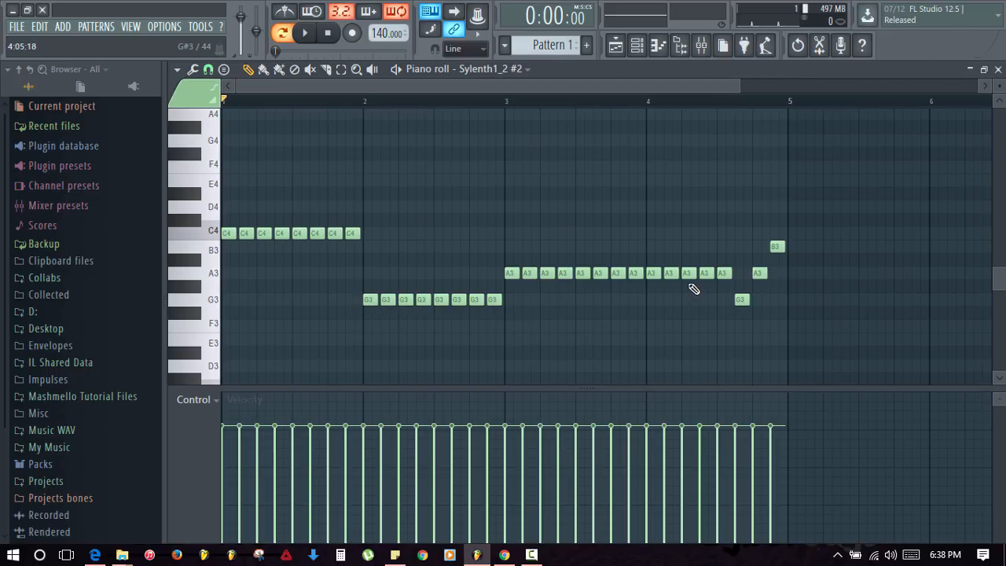
- Lengthen all notes slightly, audition the melody, and close the piano roll
key(ctrl+a)
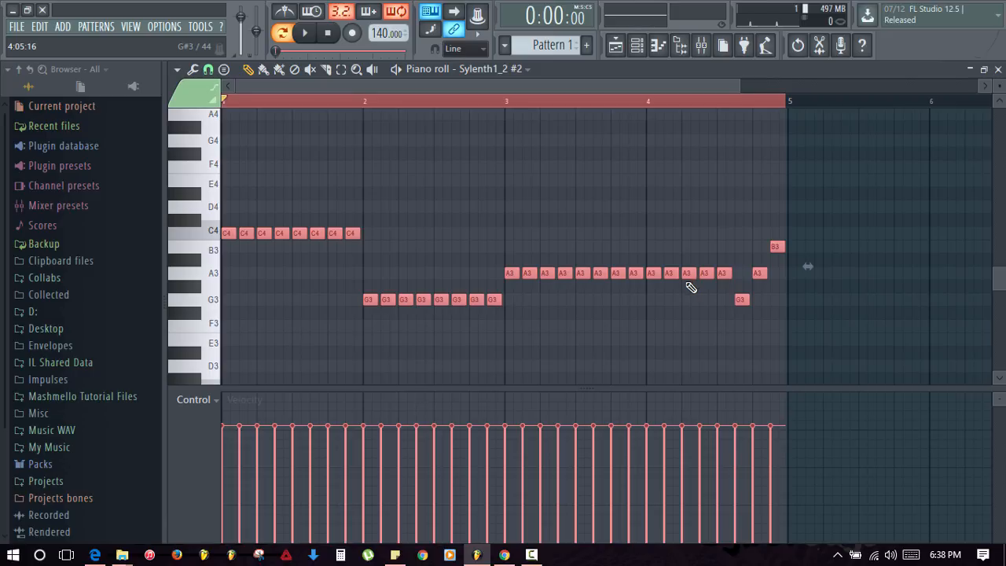
drag(355, 232, 356, 232)
key(ctrl+d)
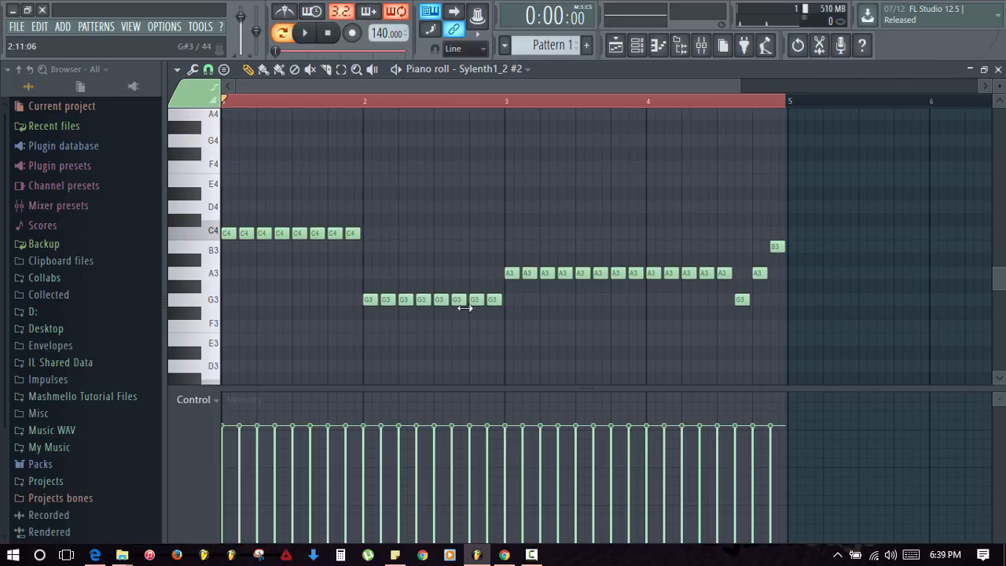
key(ctrl+a)
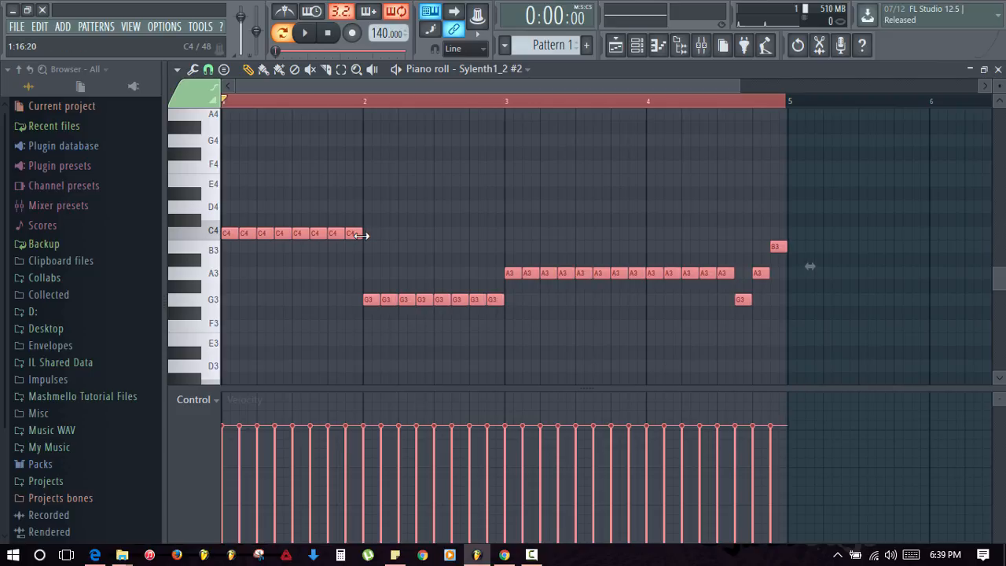
key(space)
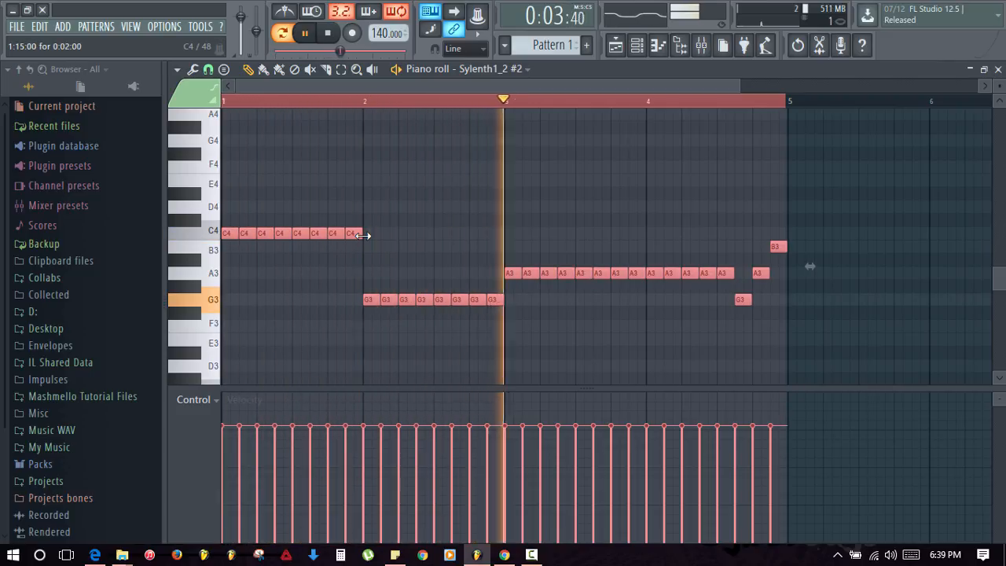
key(space)
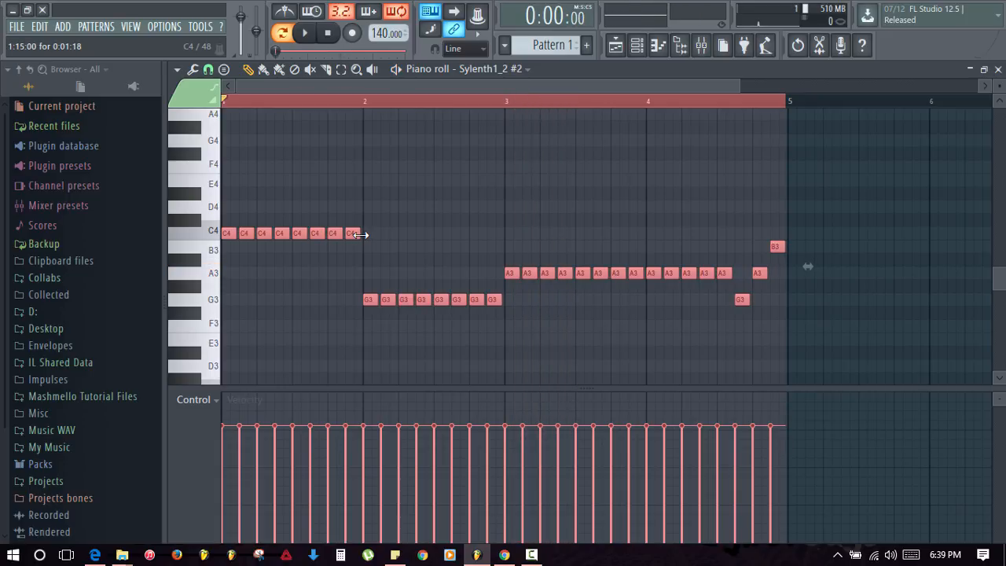
key(space)
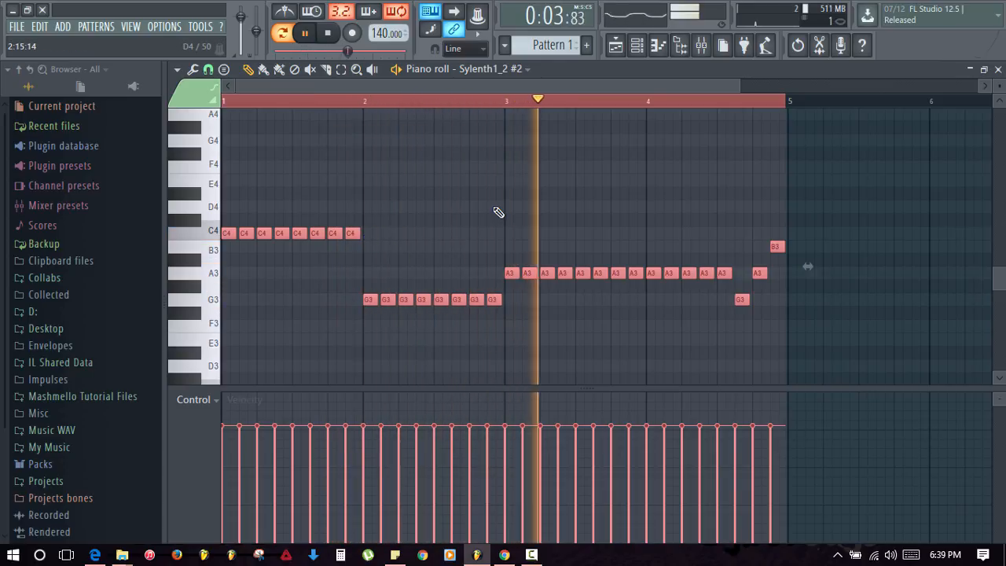
key(Escape)
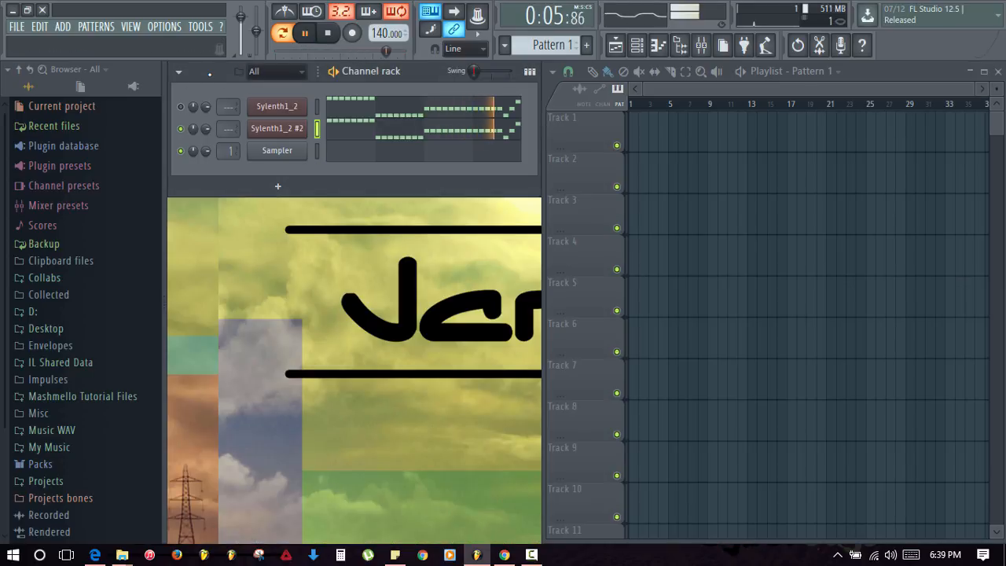
- Stop playback and insert a third Sylenth1 channel
key(space)
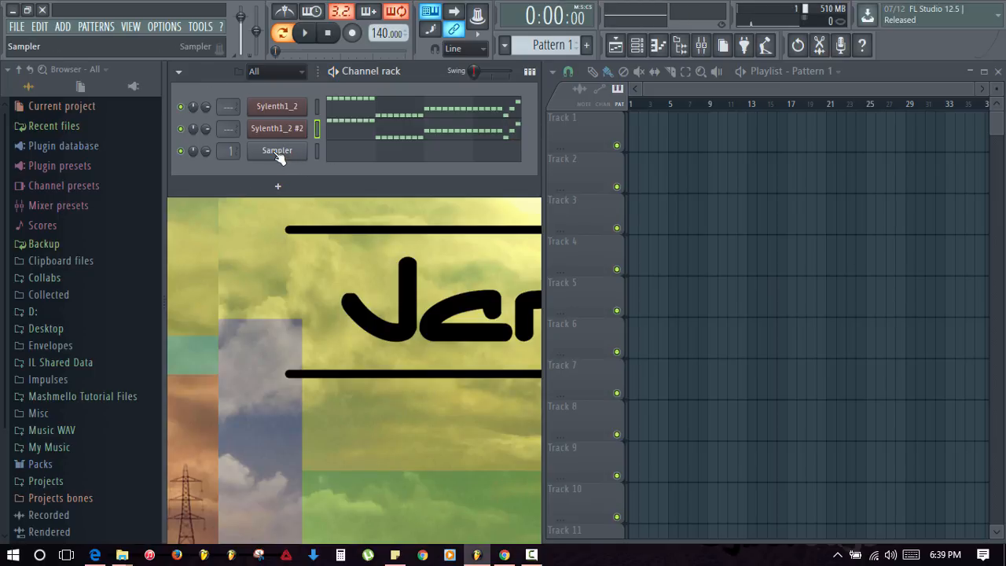
right_click(279, 157)
mouse_move(374, 249)
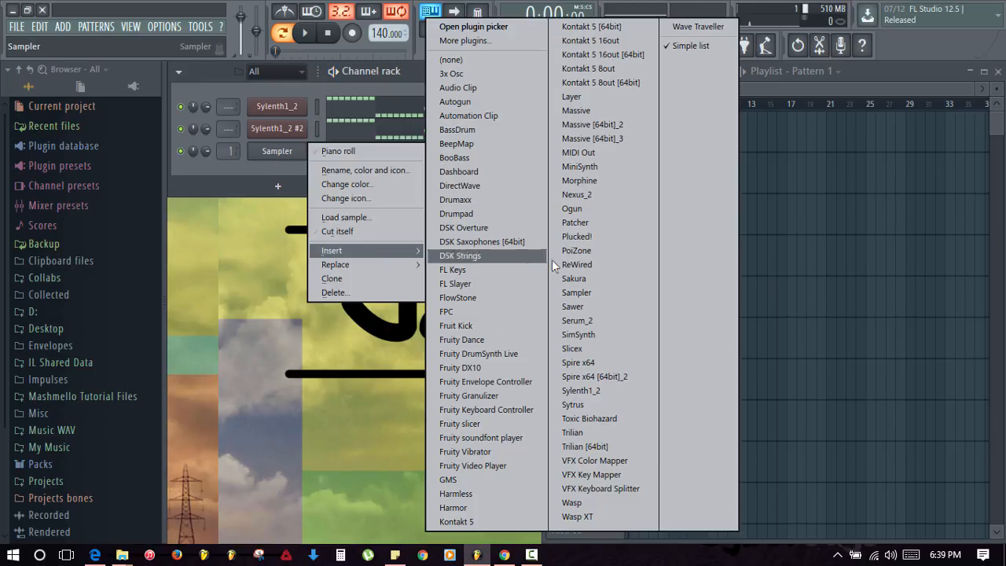
click(579, 391)
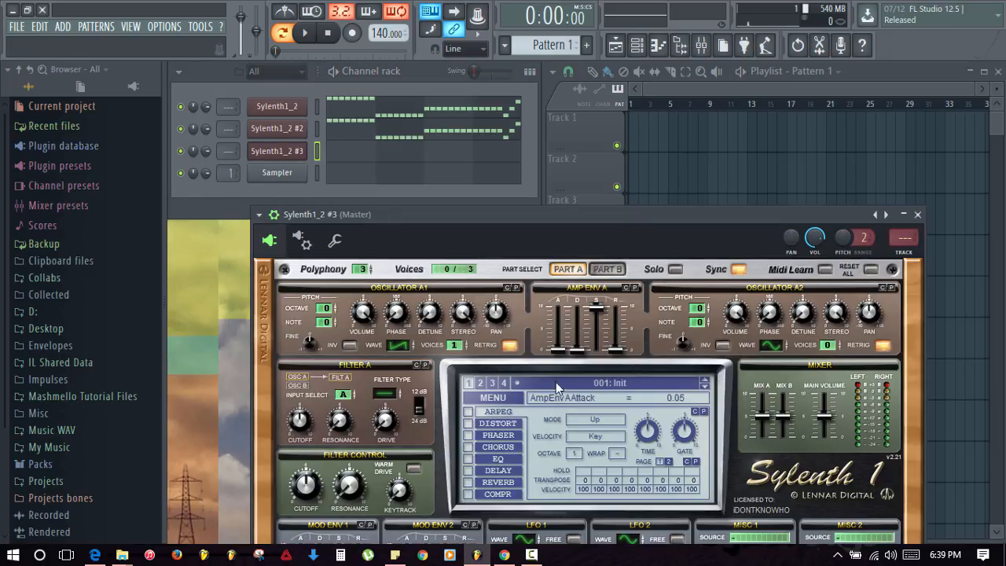
- Load the Mid Bass.fxp preset, close the plugin, and open Sylenth1_2 #3's piano roll
click(490, 398)
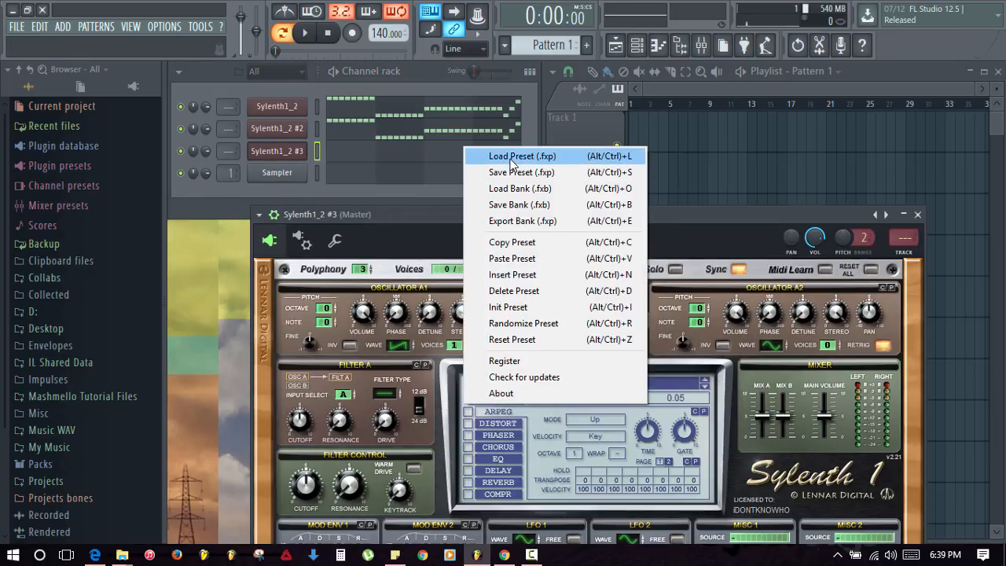
click(487, 151)
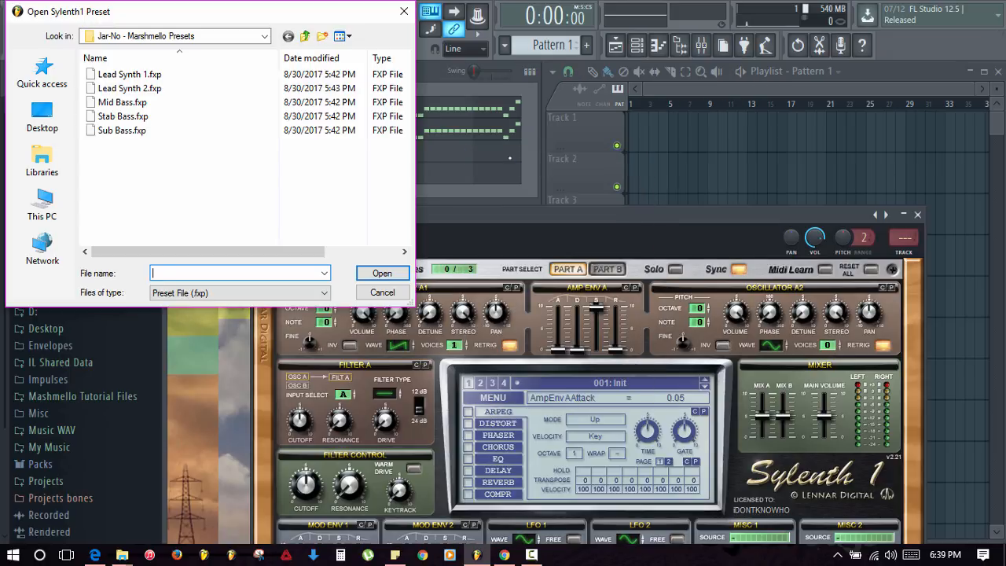
double_click(122, 103)
click(917, 214)
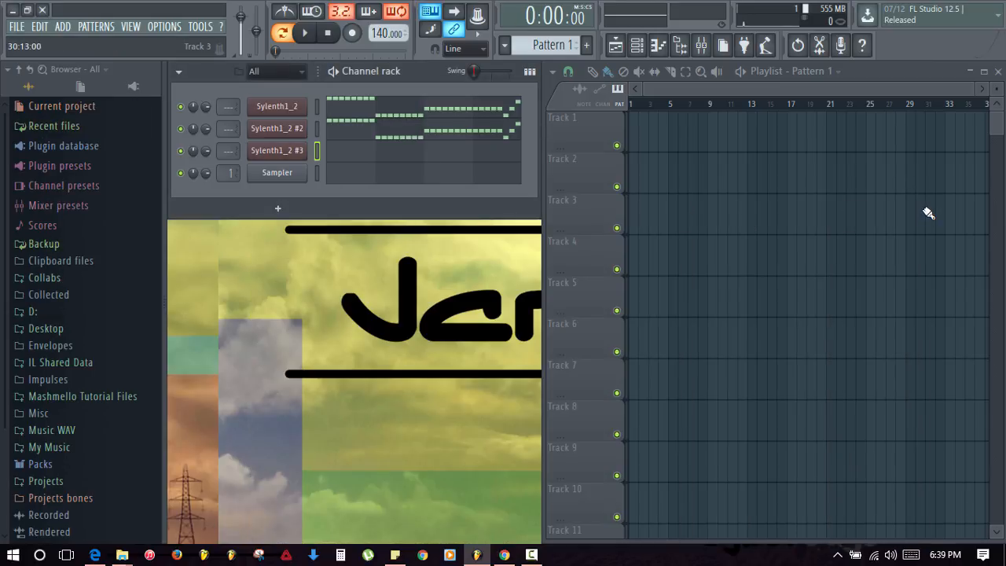
click(352, 157)
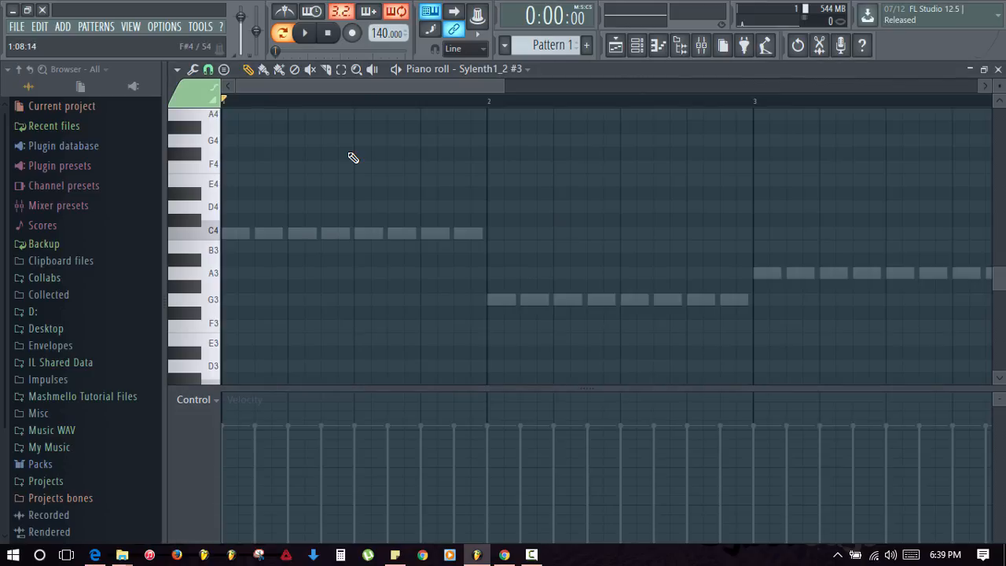
scroll(353, 157, down, 2)
scroll(281, 226, down, 2)
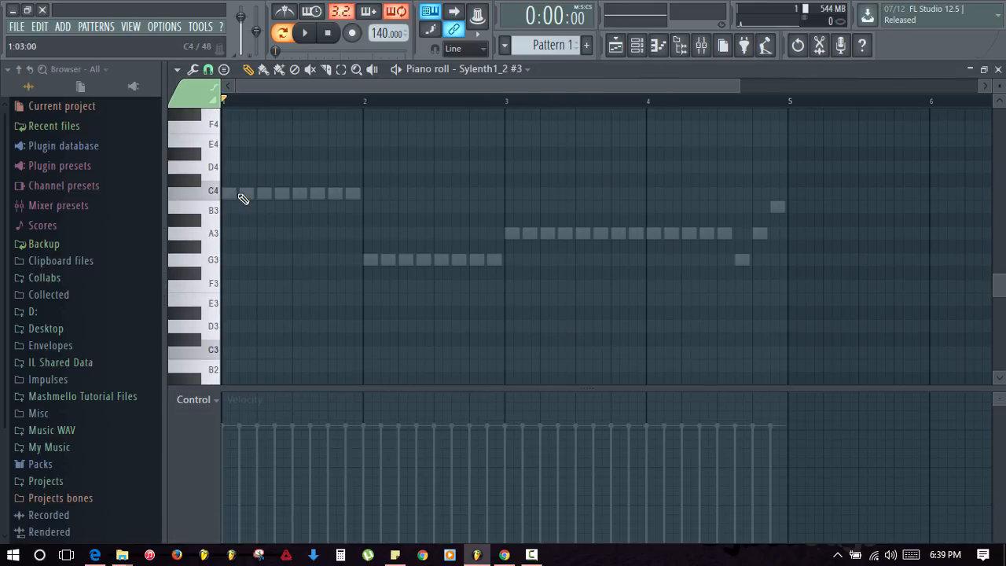
- Draw long sustained C4, G3 and A3 notes spanning bars 1 through 4
click(229, 194)
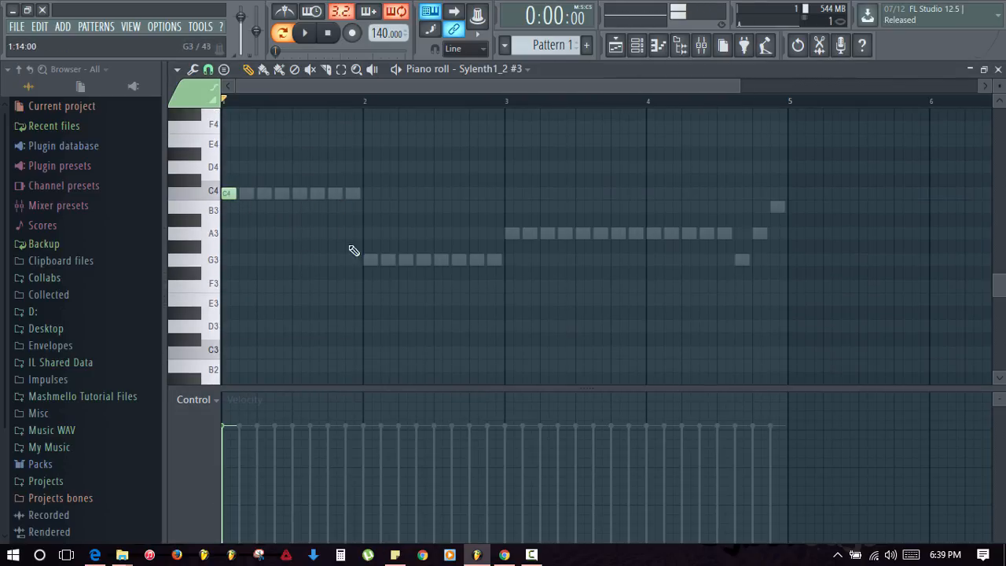
drag(233, 196, 361, 210)
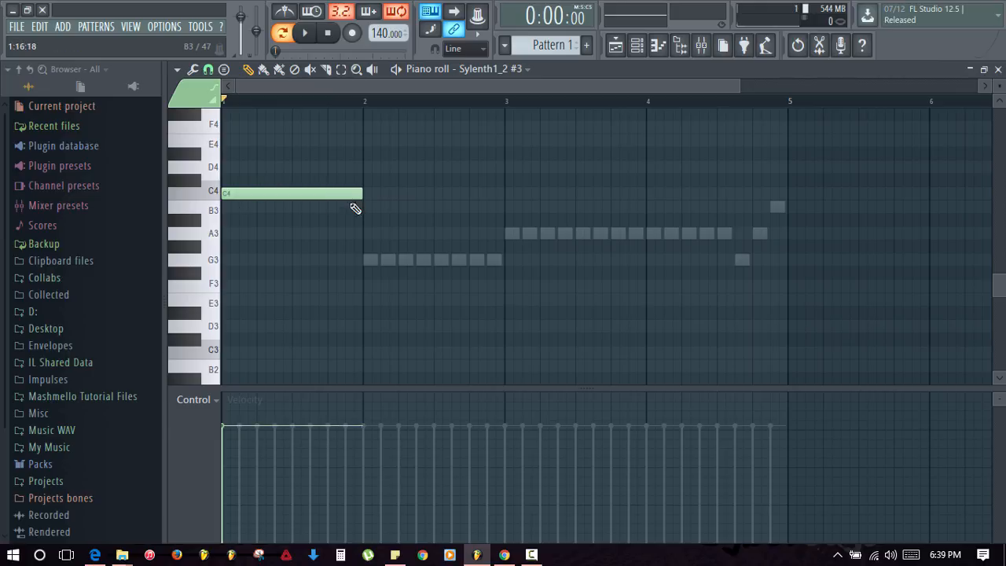
drag(371, 262, 503, 262)
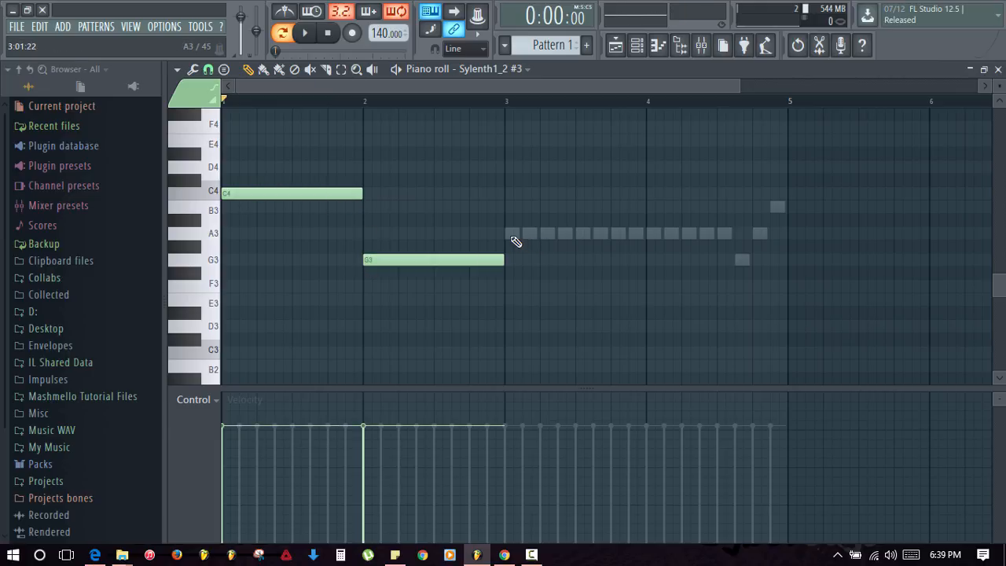
click(512, 237)
drag(646, 234, 723, 244)
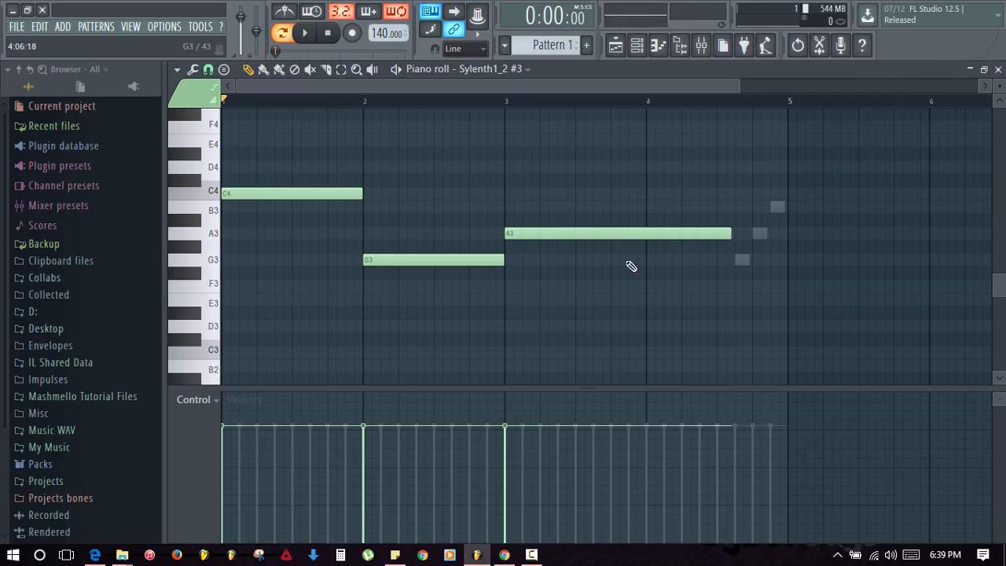
- Add short G3, A3, B3 notes at the end of bar 4, audition, and trim the long A3
click(485, 260)
click(738, 260)
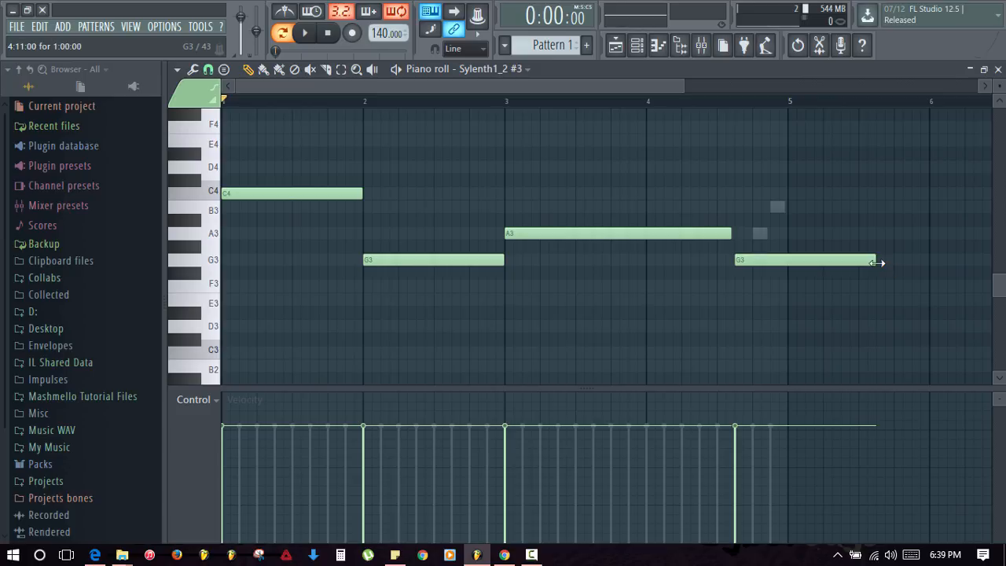
drag(877, 262, 753, 276)
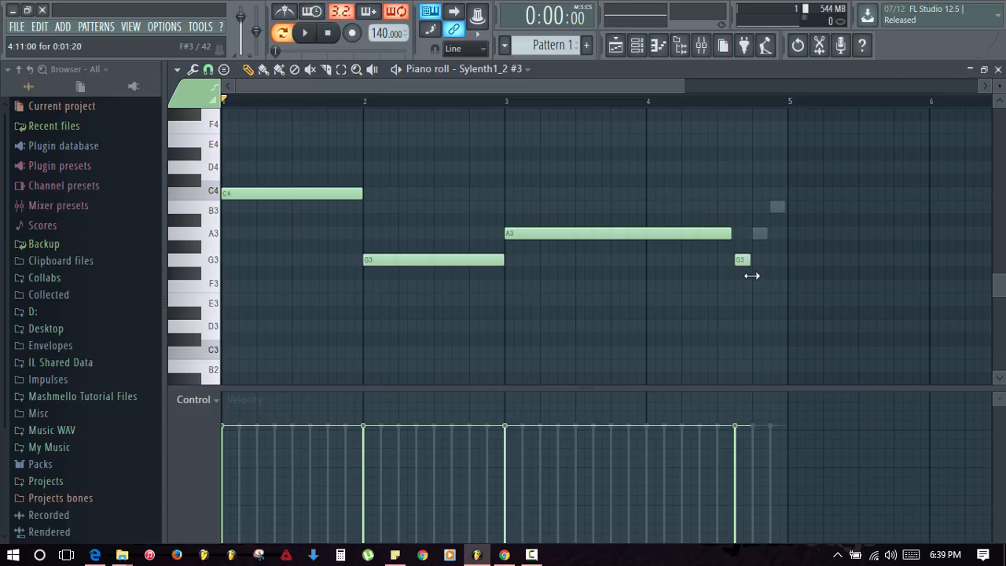
click(758, 234)
click(775, 207)
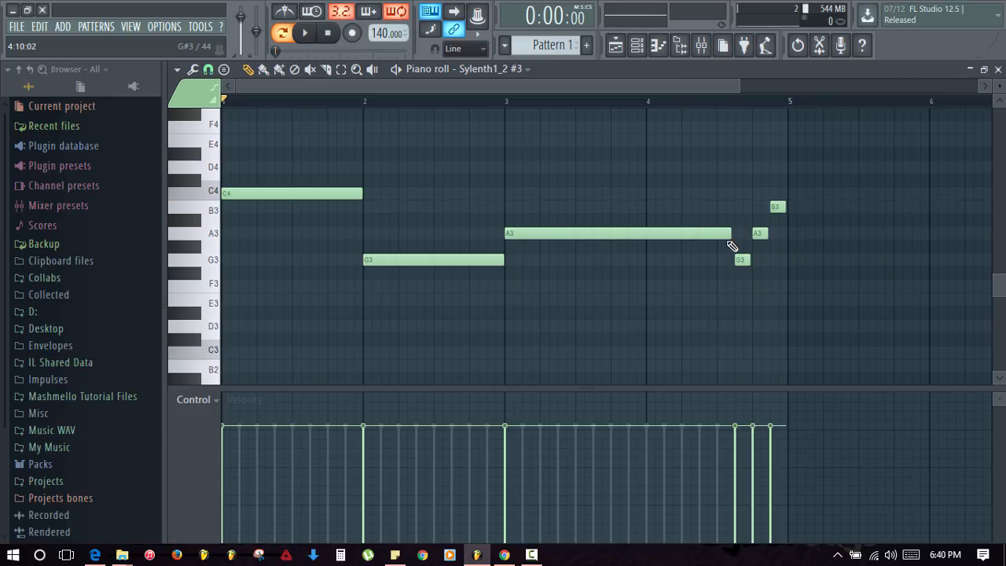
key(space)
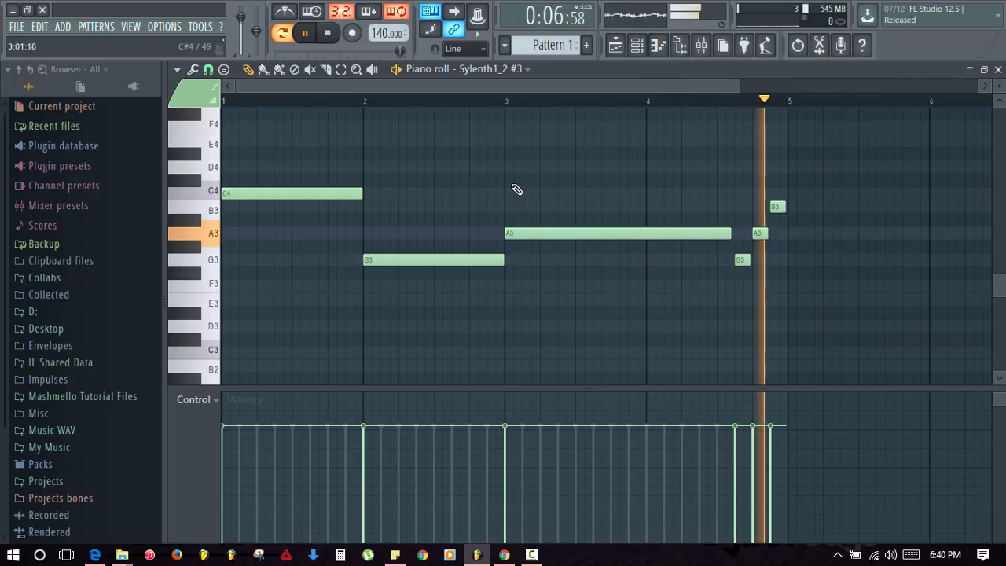
key(space)
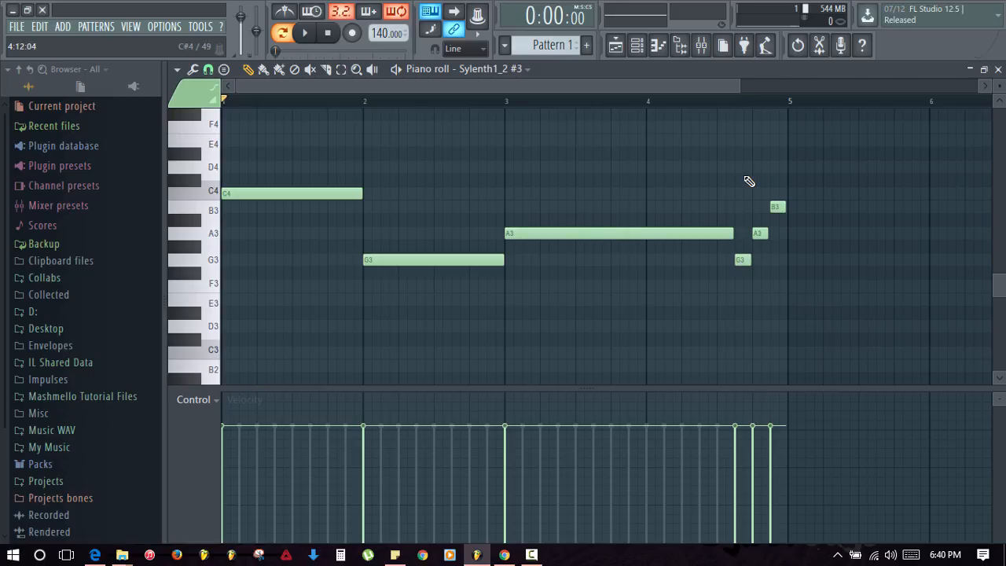
mouse_move(732, 233)
mouse_down()
mouse_move(696, 238)
mouse_move(722, 242)
mouse_up()
key(Escape)
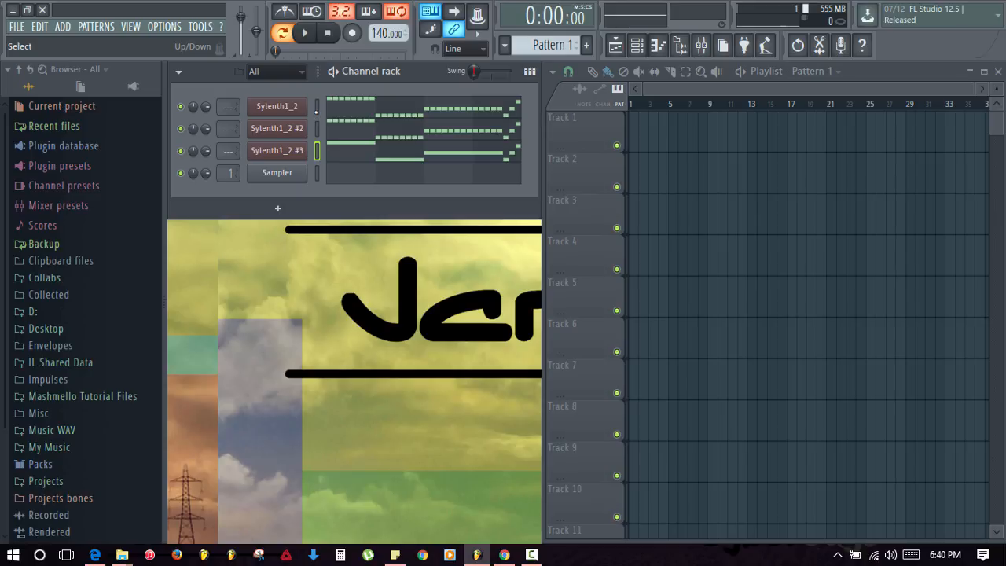
- Dock the mixer by unchecking Detached, maximize it, and select Insert 10
click(317, 111)
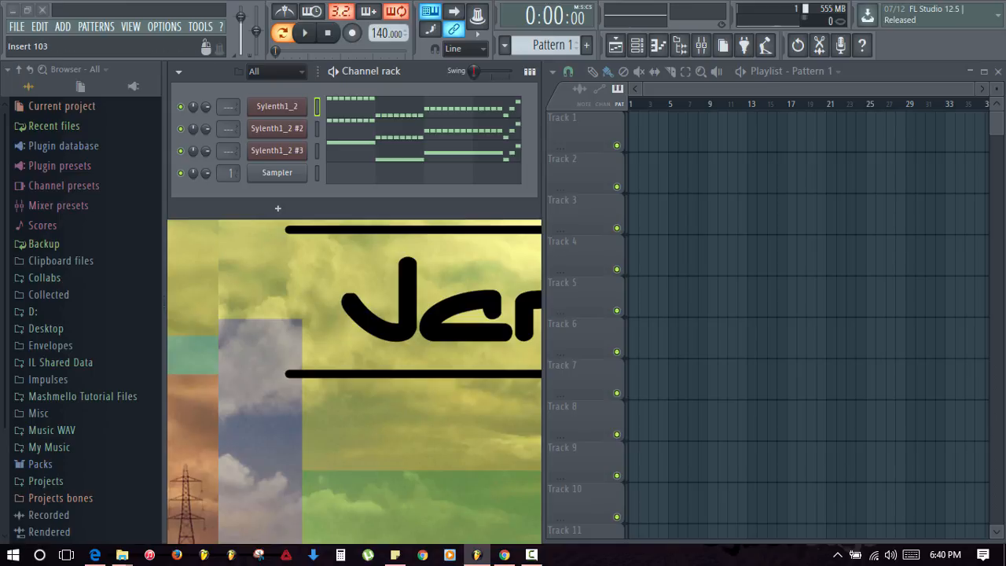
drag(1005, 269, 463, 67)
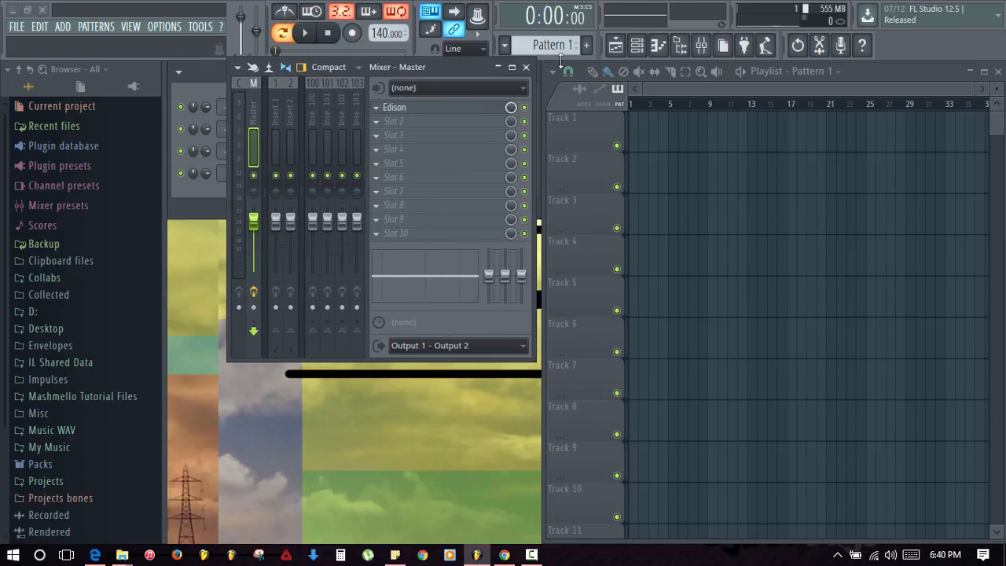
click(242, 66)
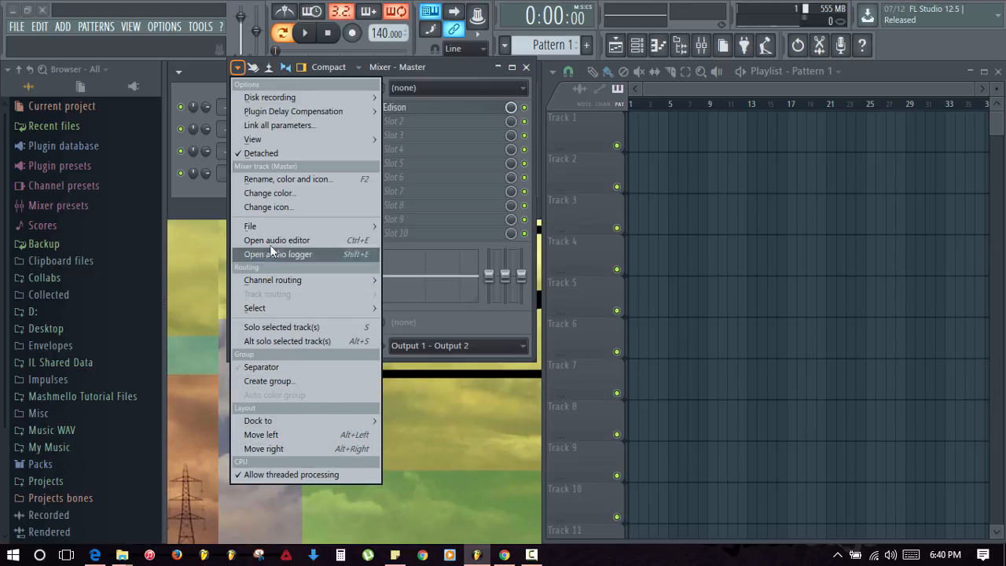
click(260, 153)
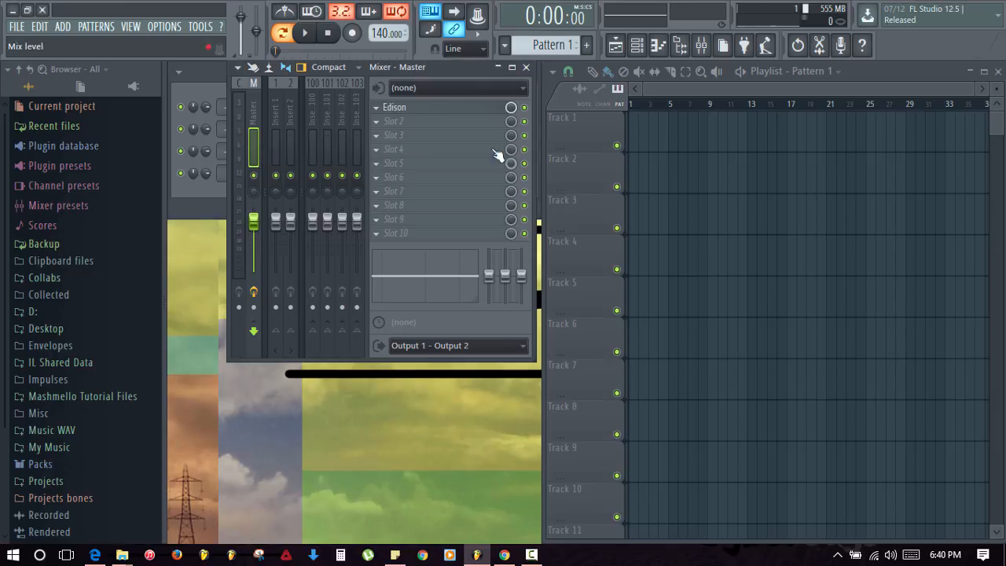
click(512, 67)
click(344, 143)
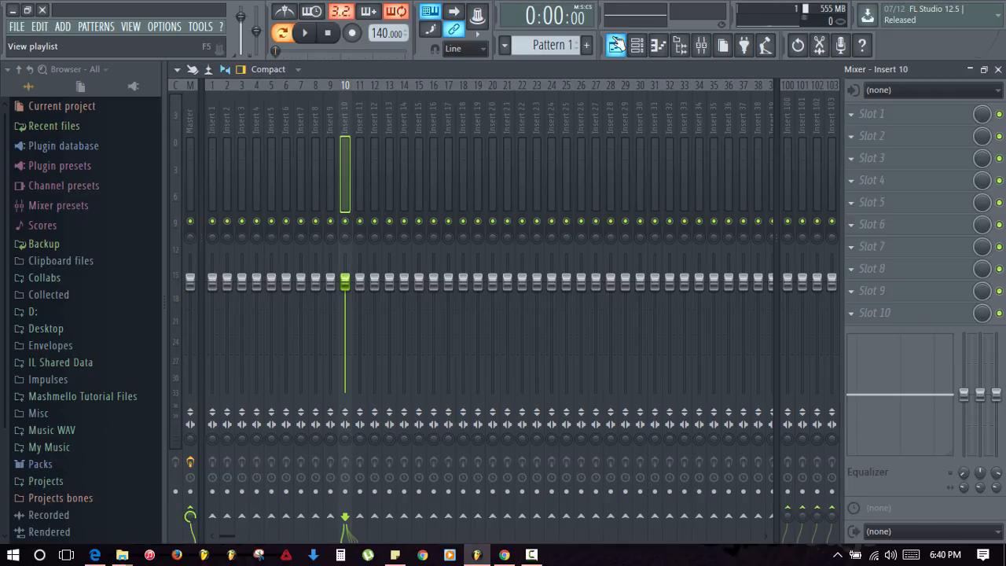
- Route the Sylenth1_2 channel to mixer Insert 10 with Ctrl+L
click(616, 45)
click(616, 45)
click(701, 45)
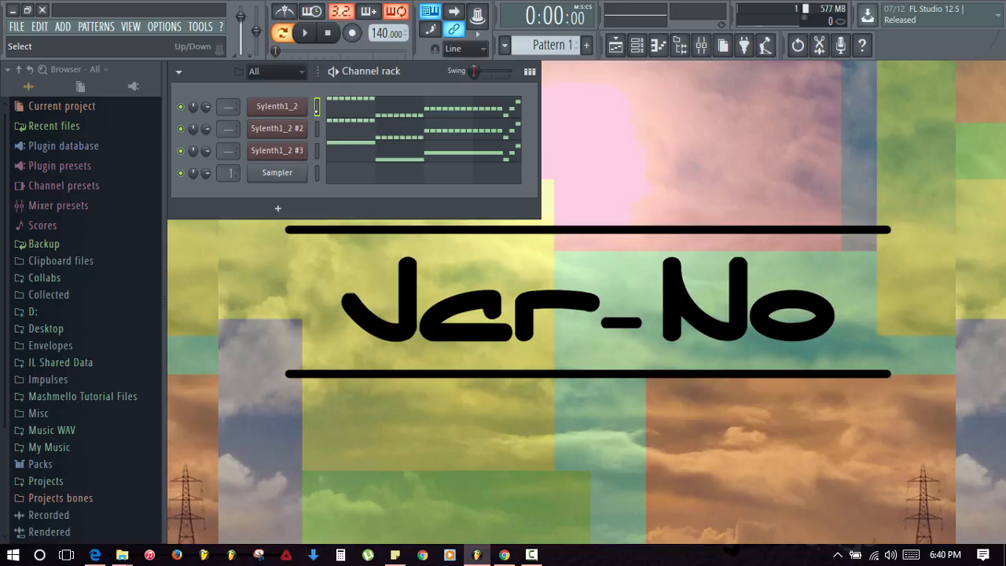
click(701, 45)
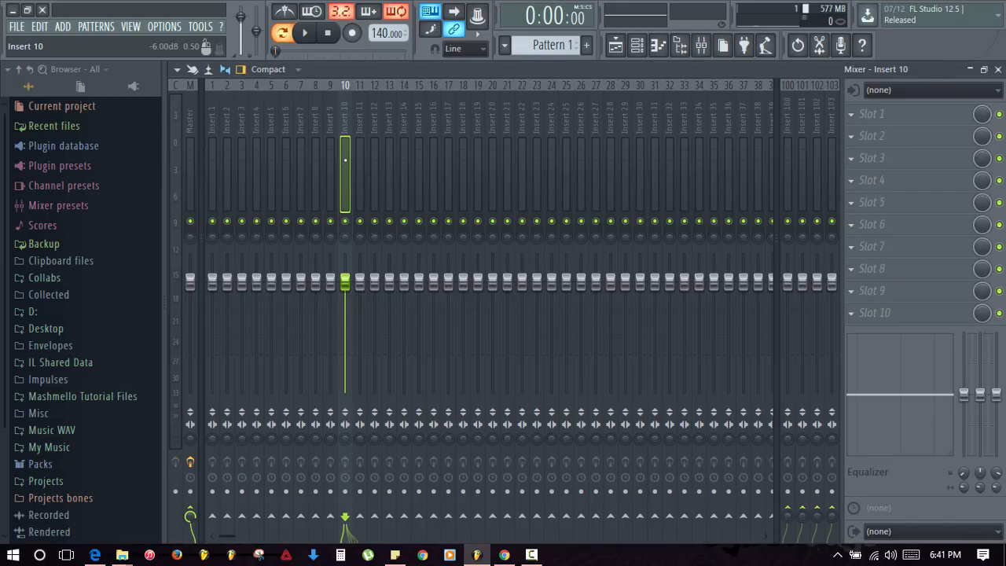
key(ctrl+l)
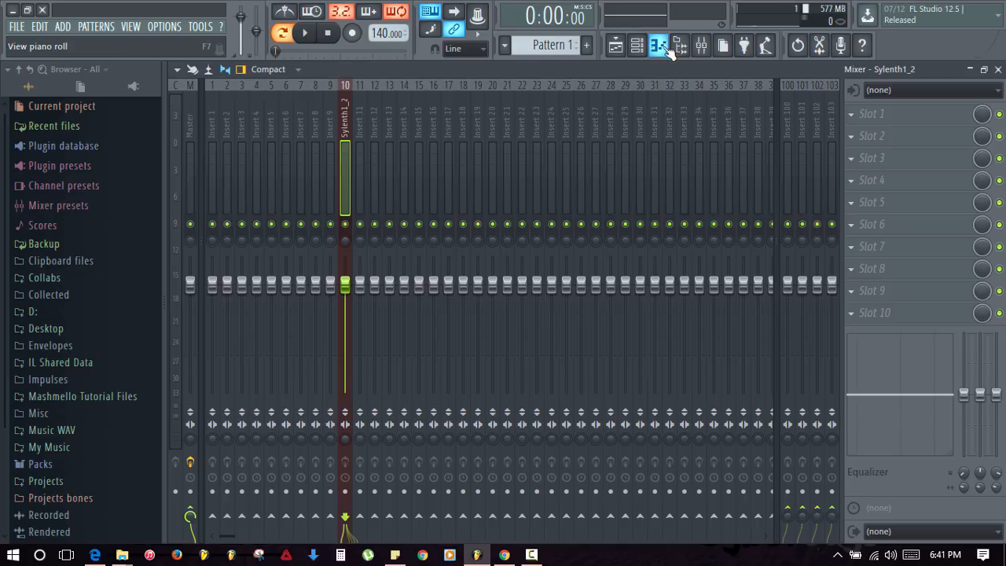
- Route the Sylenth1_2 #2 channel to mixer Insert 11
click(637, 48)
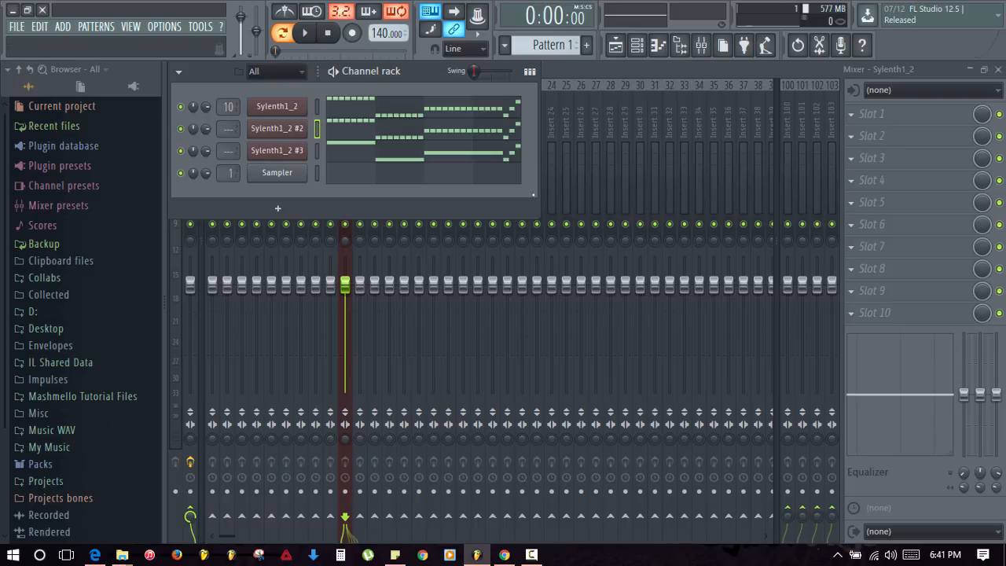
key(F6)
click(363, 170)
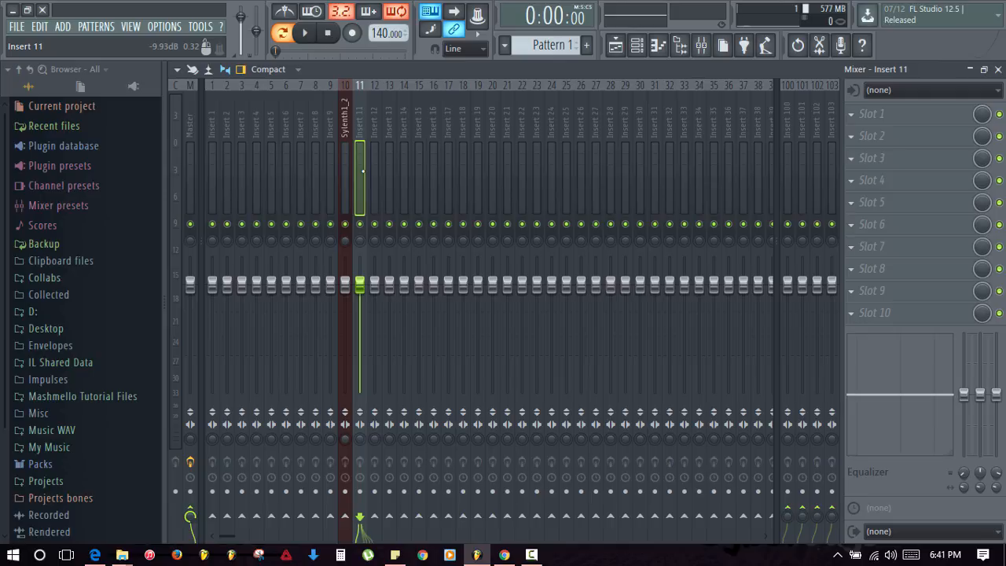
key(ctrl+l)
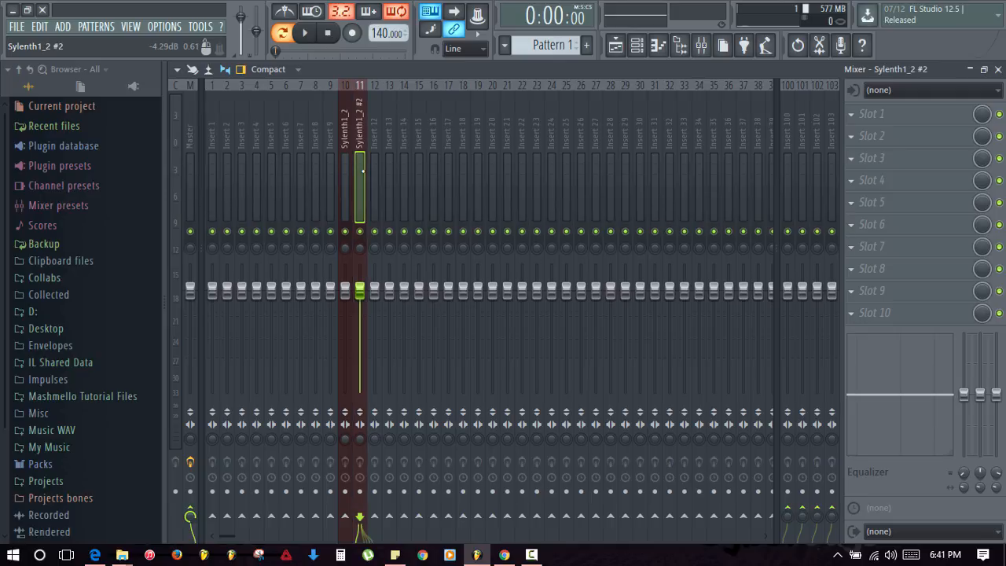
- Link Sylenth1_2 #3 to mixer insert 12 and start playback
key(F6)
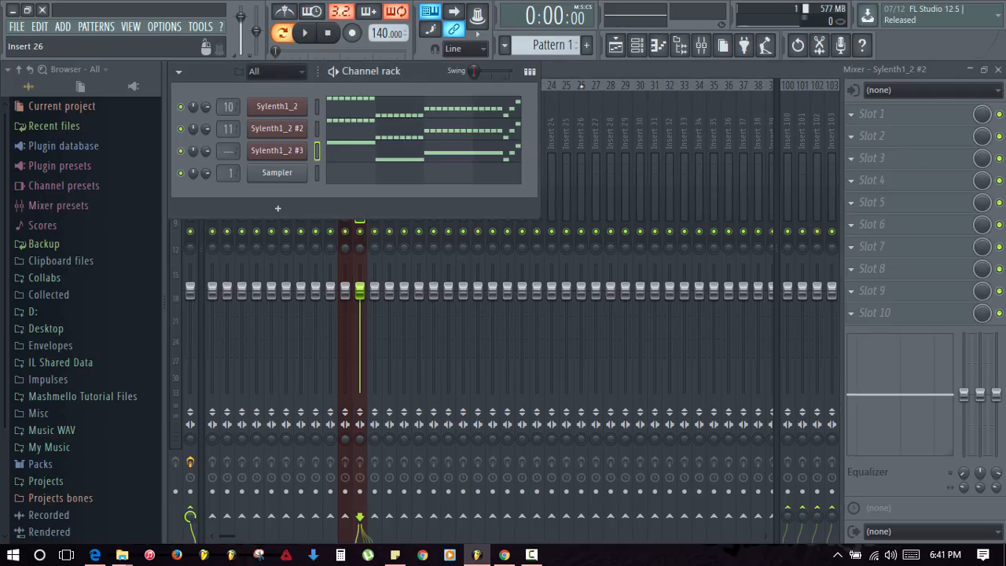
key(F6)
click(383, 144)
click(379, 143)
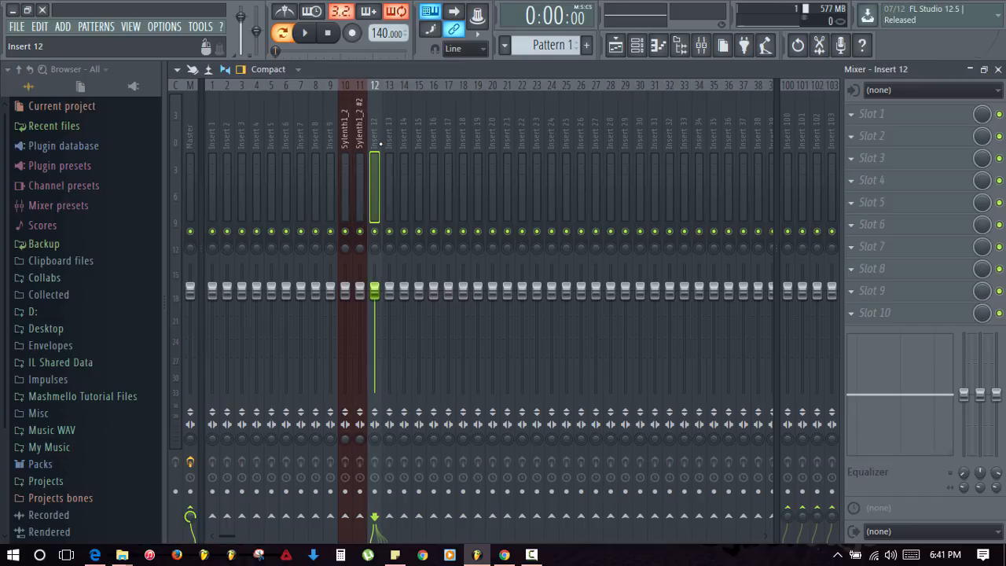
key(ctrl+l)
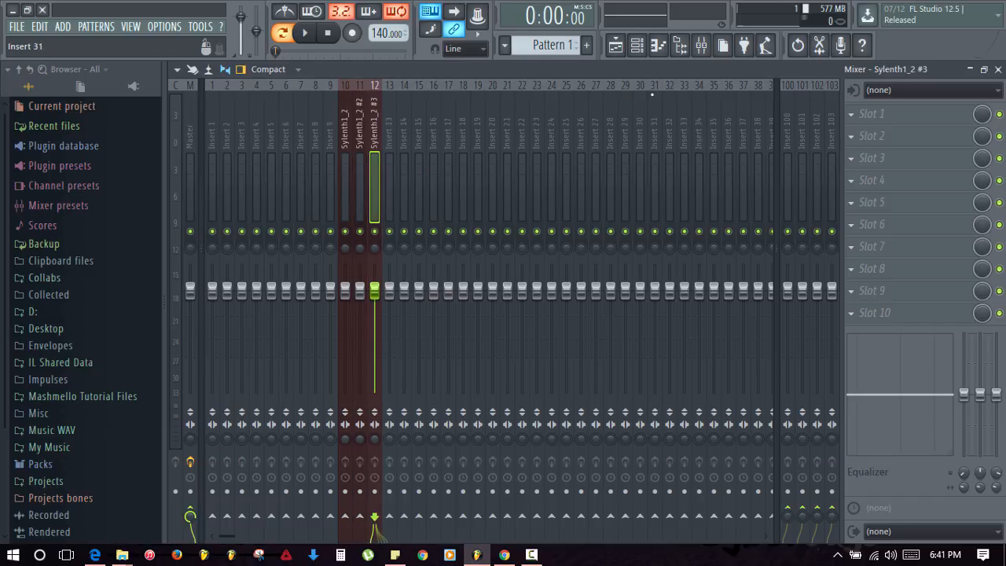
key(space)
key(space)
- Solo inserts 10, 11 and 12 in turn during playback, ending on insert 10
right_click(346, 232)
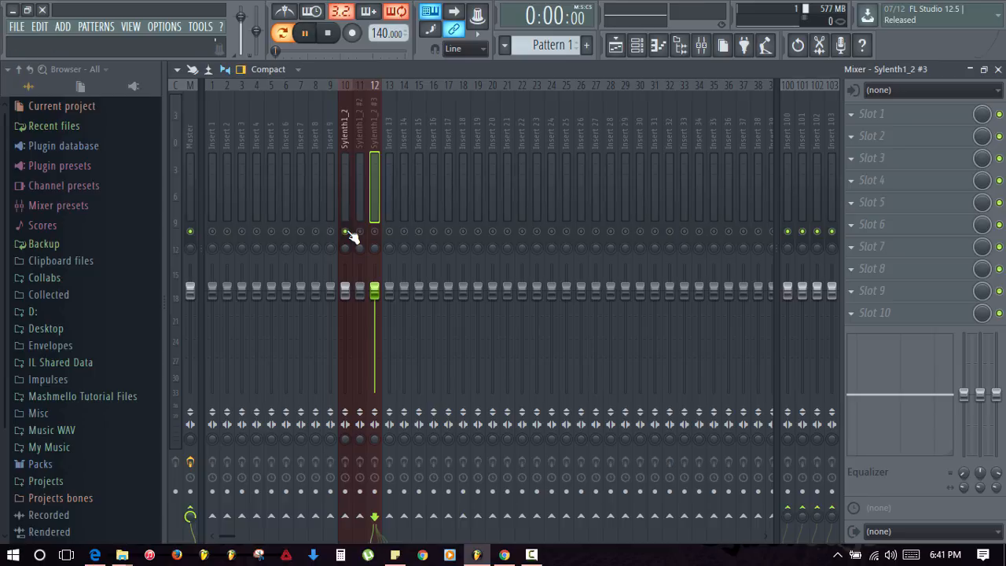
key(space)
right_click(360, 233)
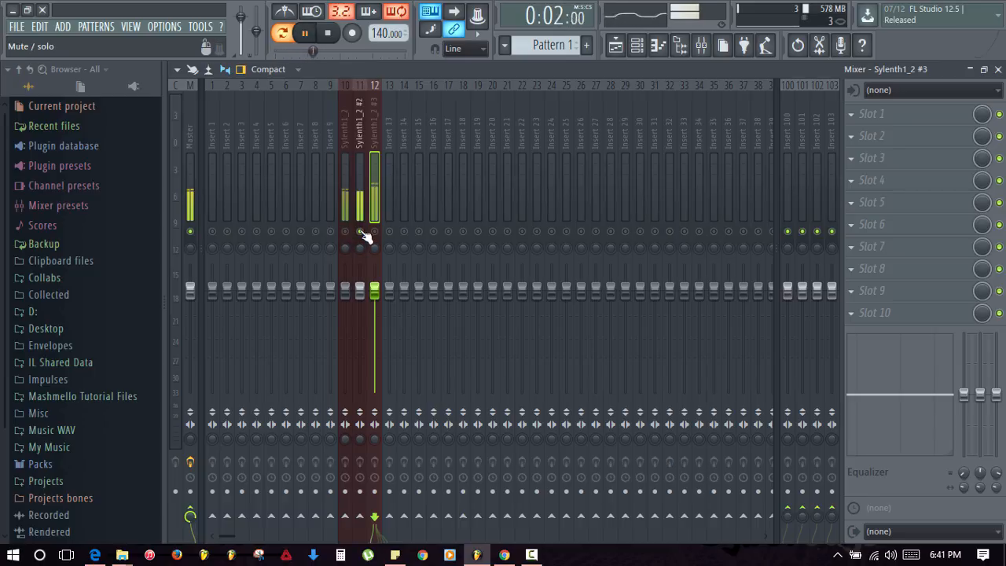
right_click(374, 233)
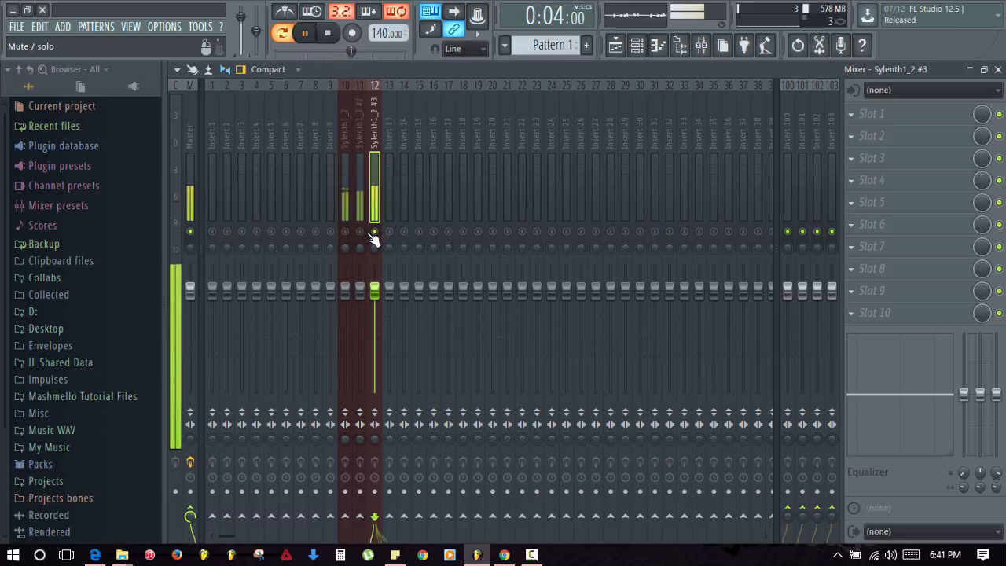
key(space)
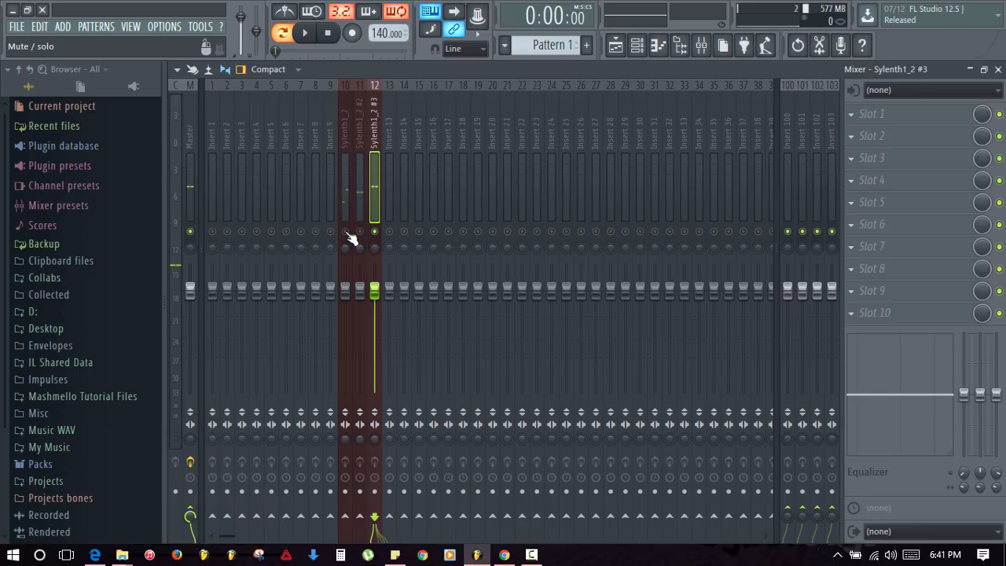
right_click(346, 233)
key(space)
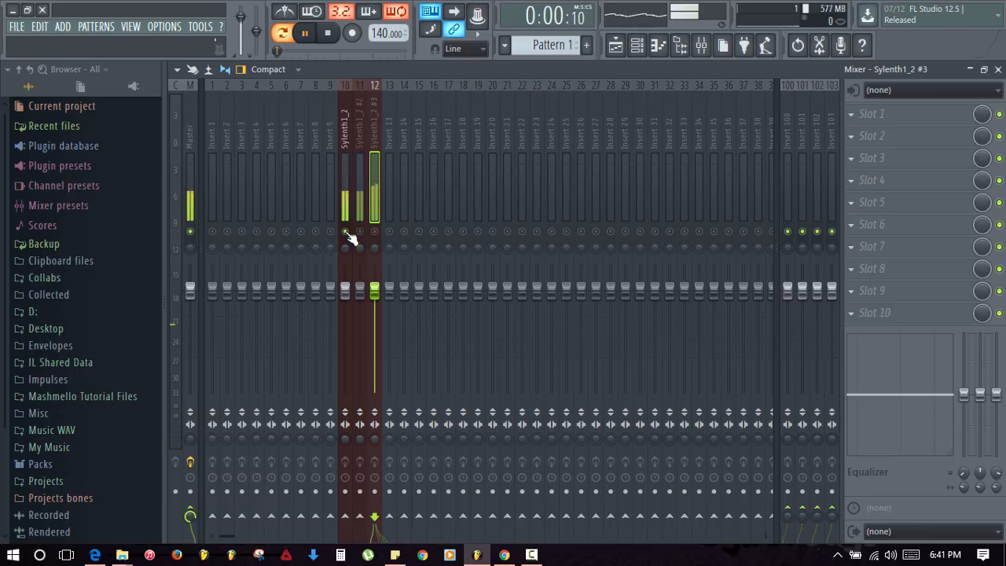
key(space)
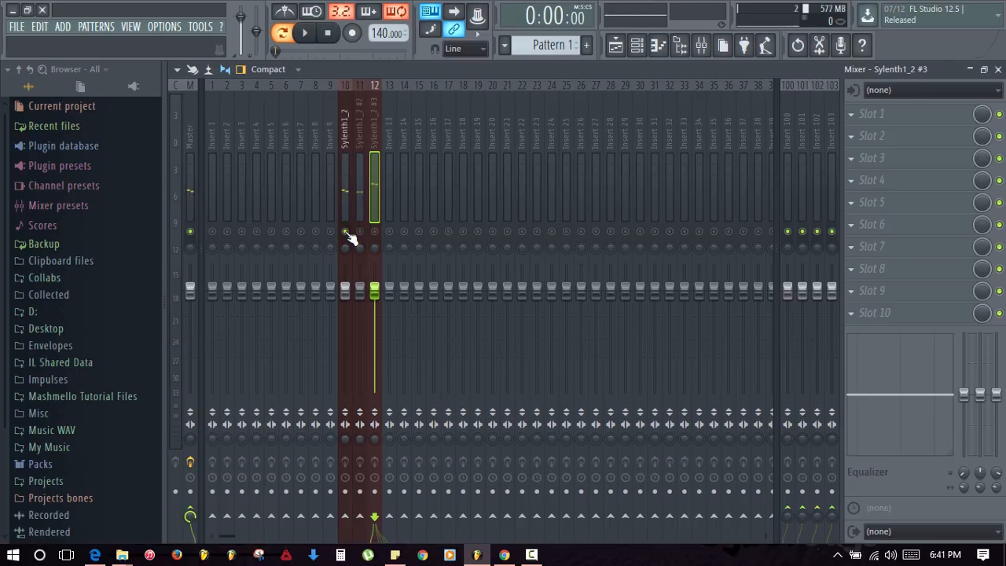
- Return the selection to insert 10 and bring up its first effect slot's plugin list
click(357, 170)
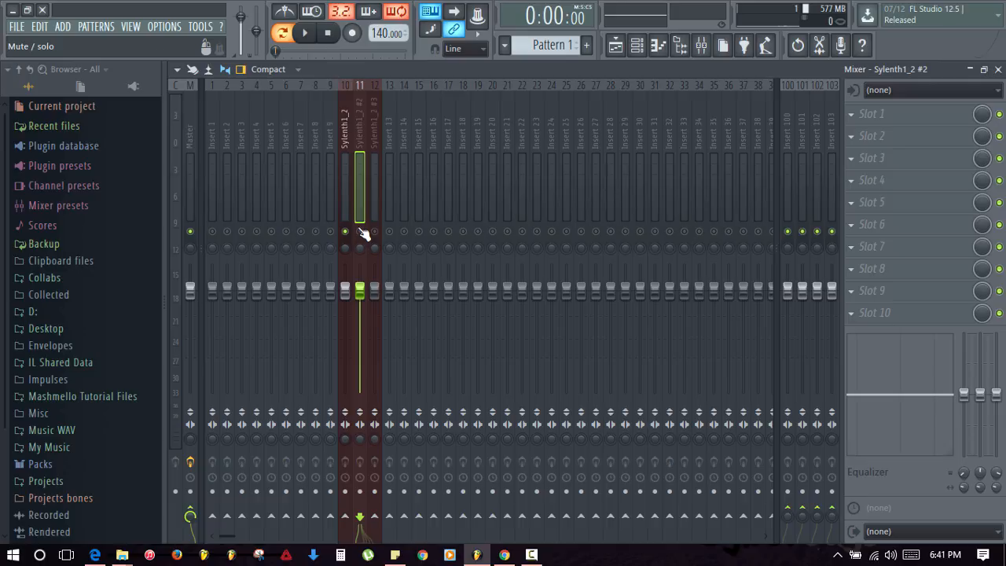
key(Left)
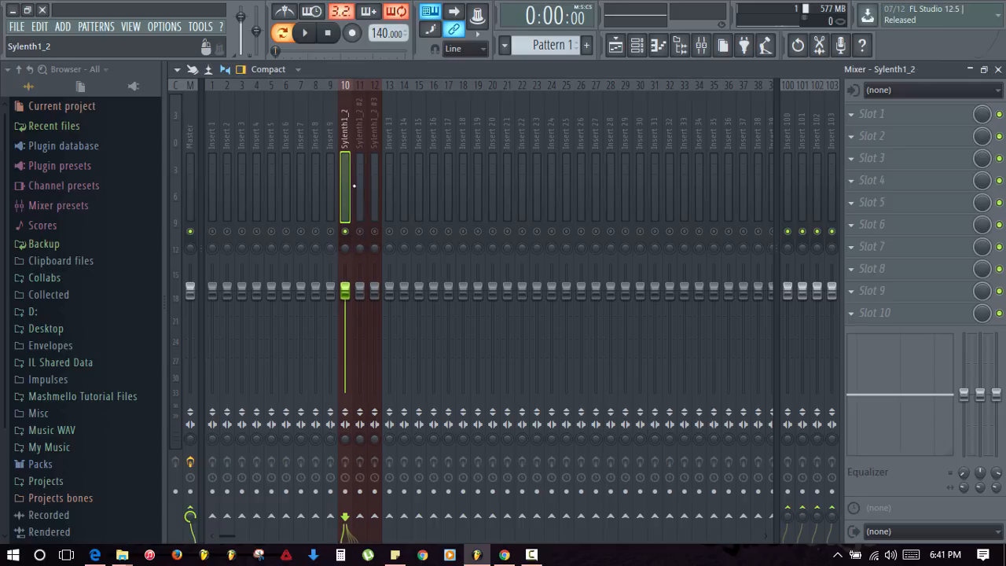
key(Right)
key(Right)
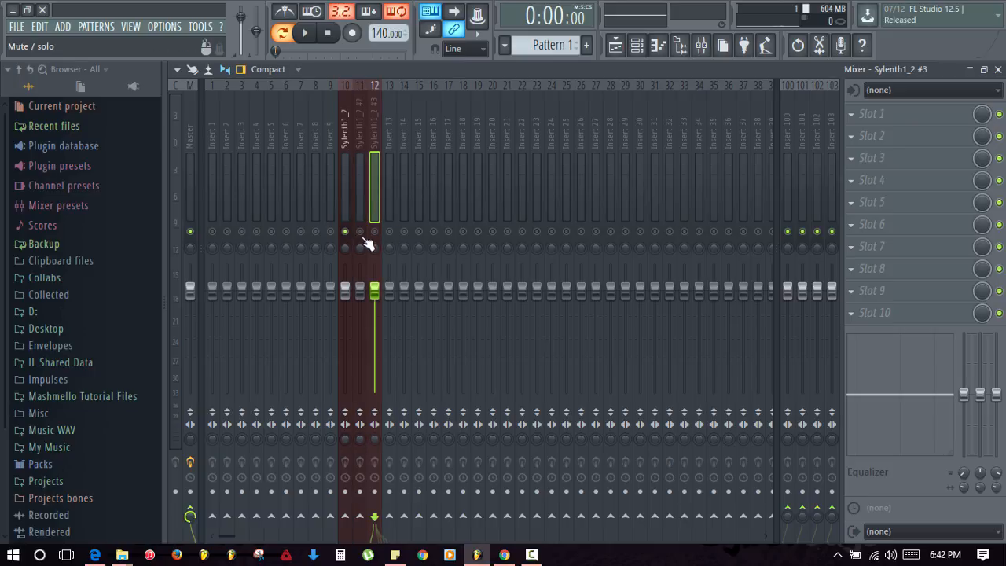
key(Left)
key(Left)
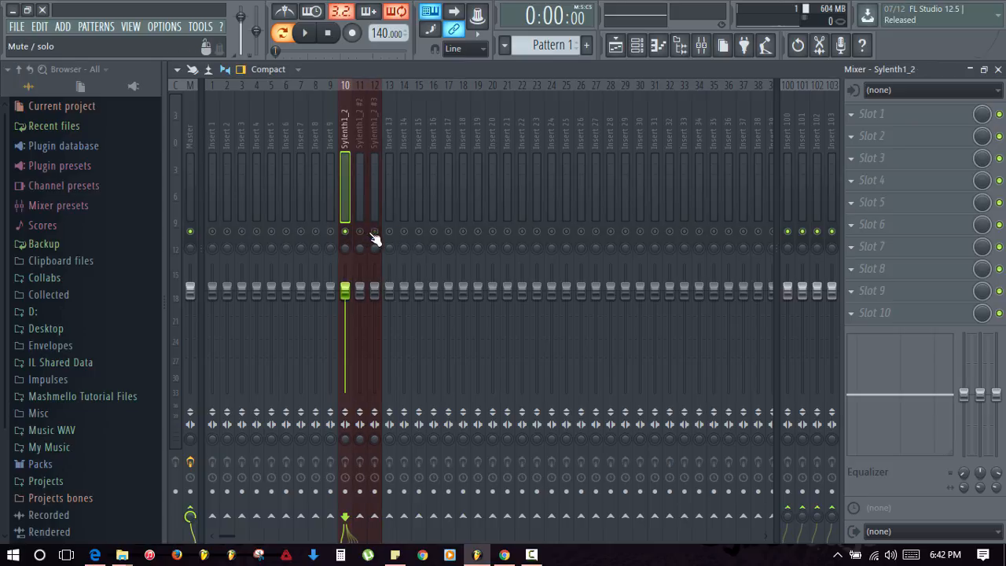
click(858, 117)
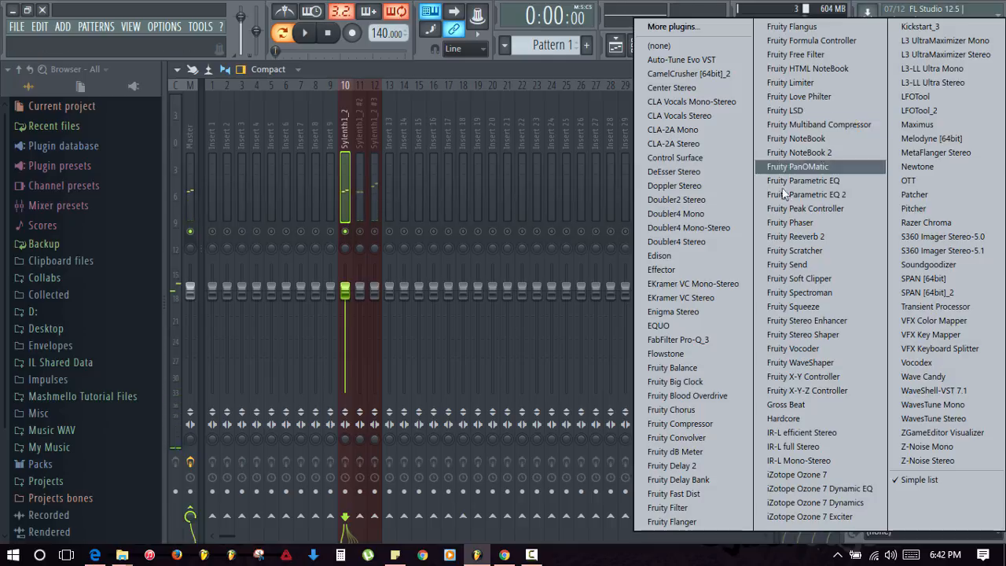
- Load Fruity Parametric EQ 2 and make band 1 a Steep 8 low cut
click(827, 203)
key(space)
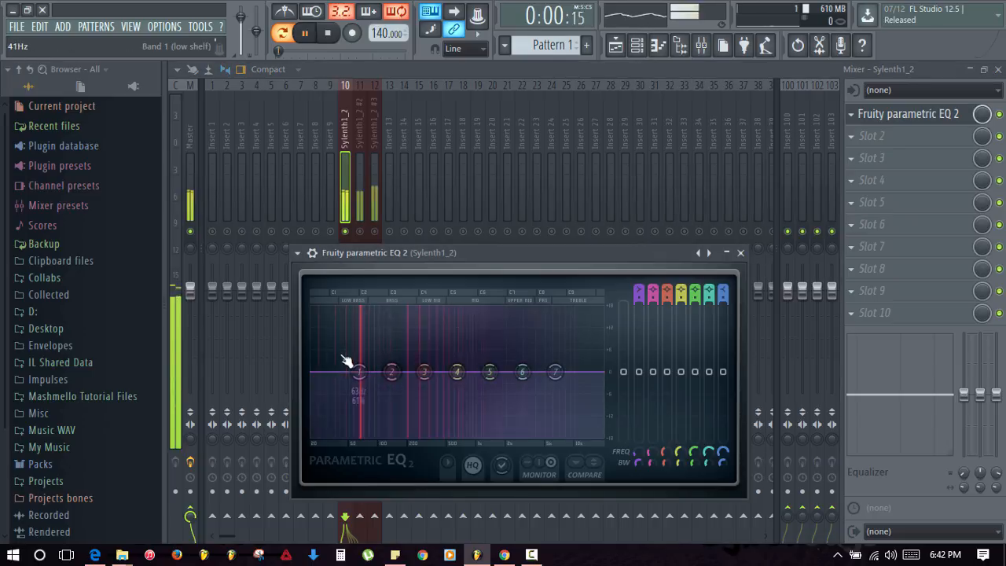
right_click(358, 373)
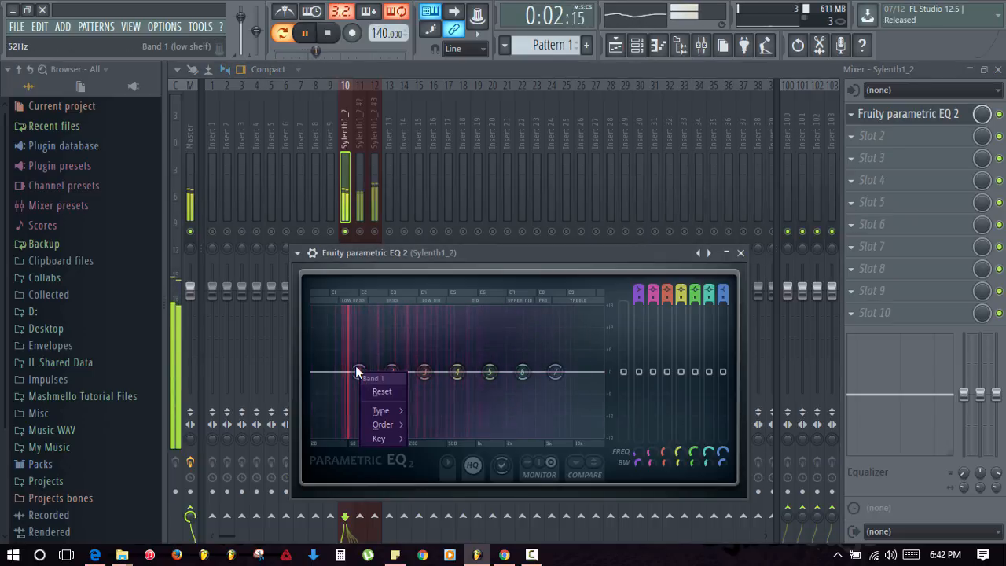
mouse_move(383, 424)
key(Escape)
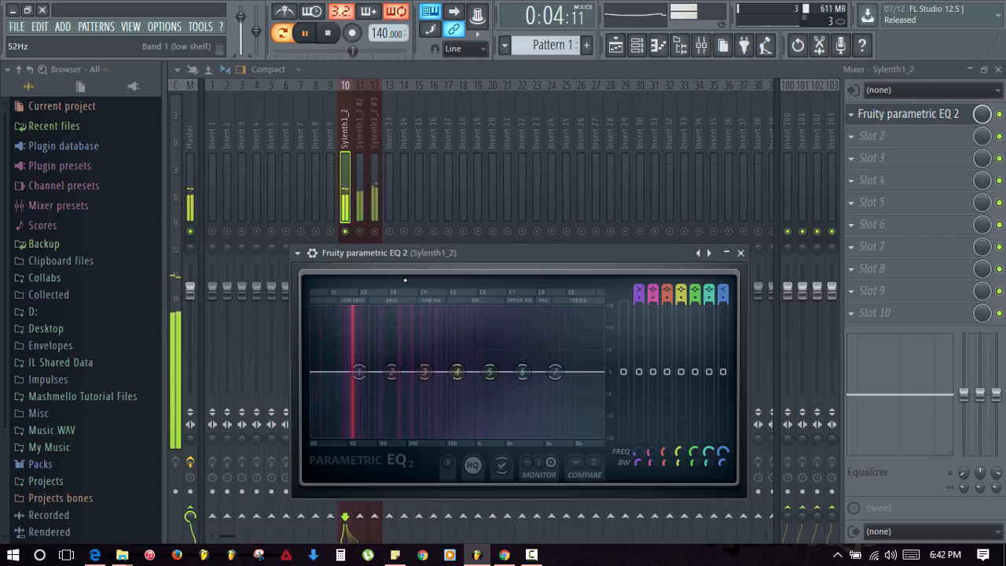
key(space)
right_click(357, 372)
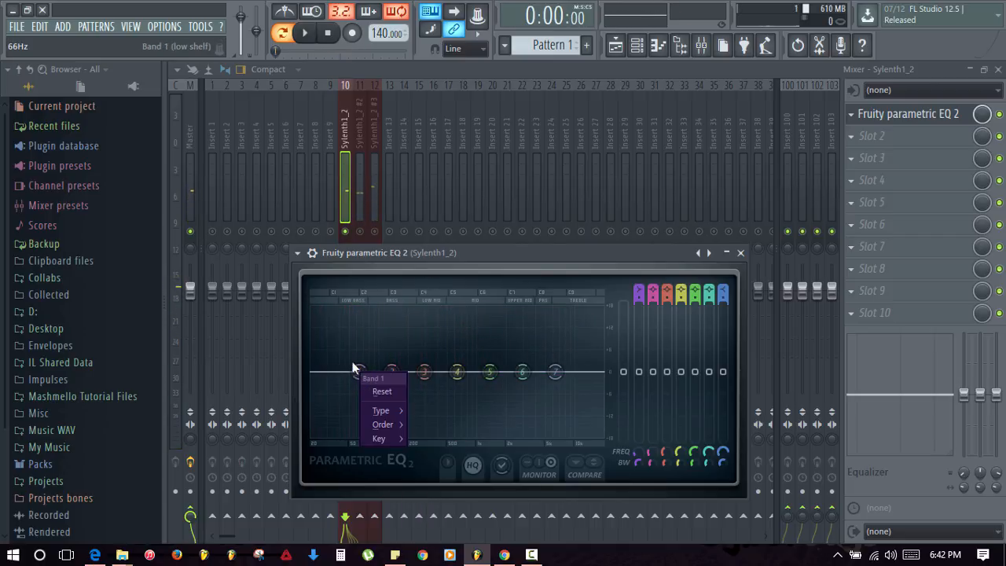
mouse_move(393, 424)
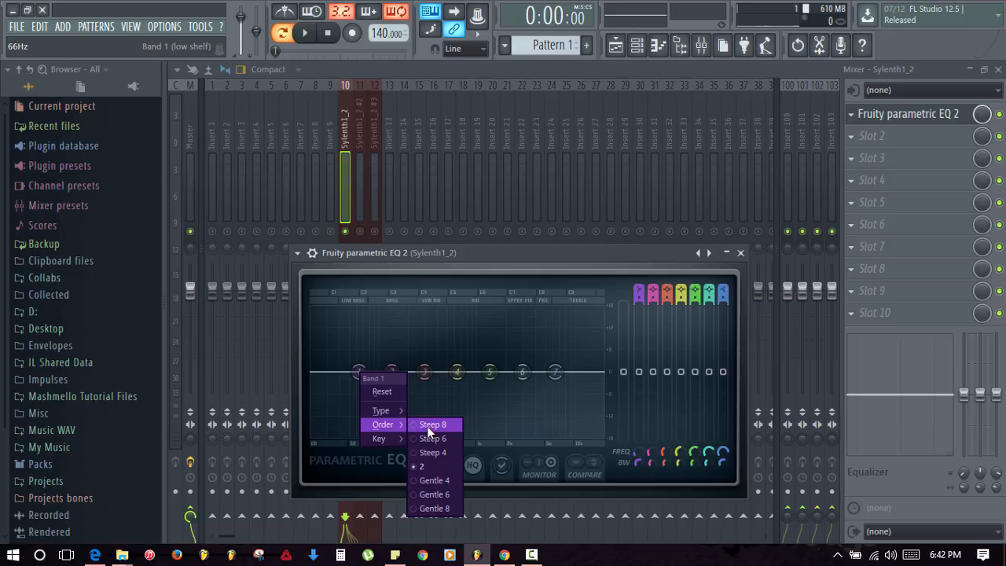
click(426, 426)
drag(358, 372, 323, 434)
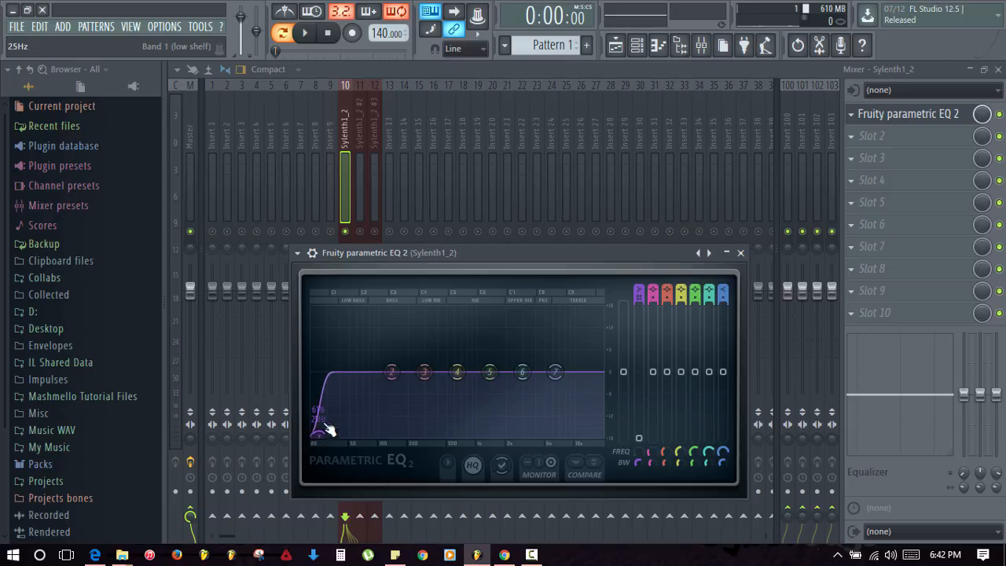
key(space)
- Turn band 7 into a high cut at about 10740 Hz, lift the mids, and bypass to compare
right_click(555, 372)
mouse_move(574, 417)
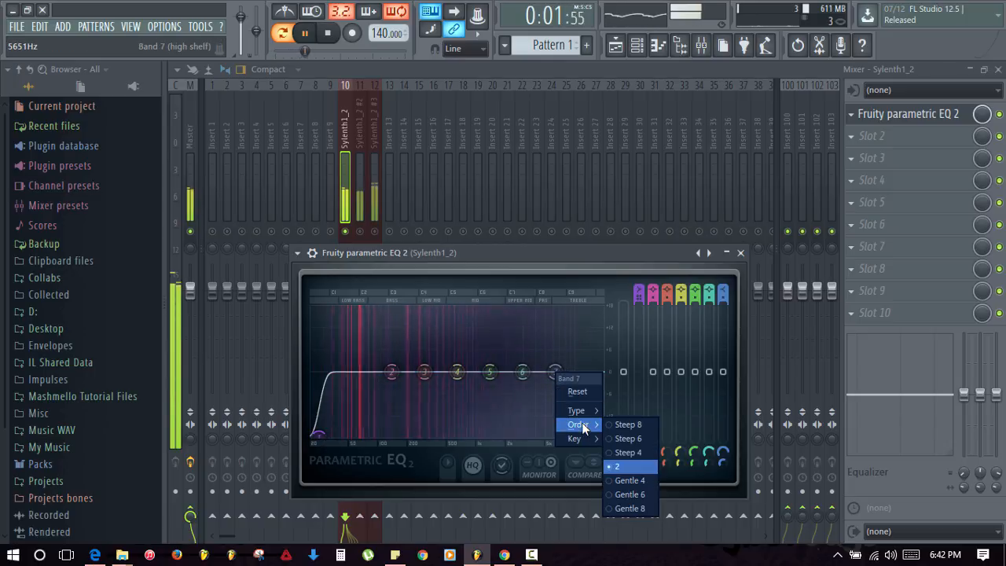
click(635, 419)
drag(562, 377, 603, 436)
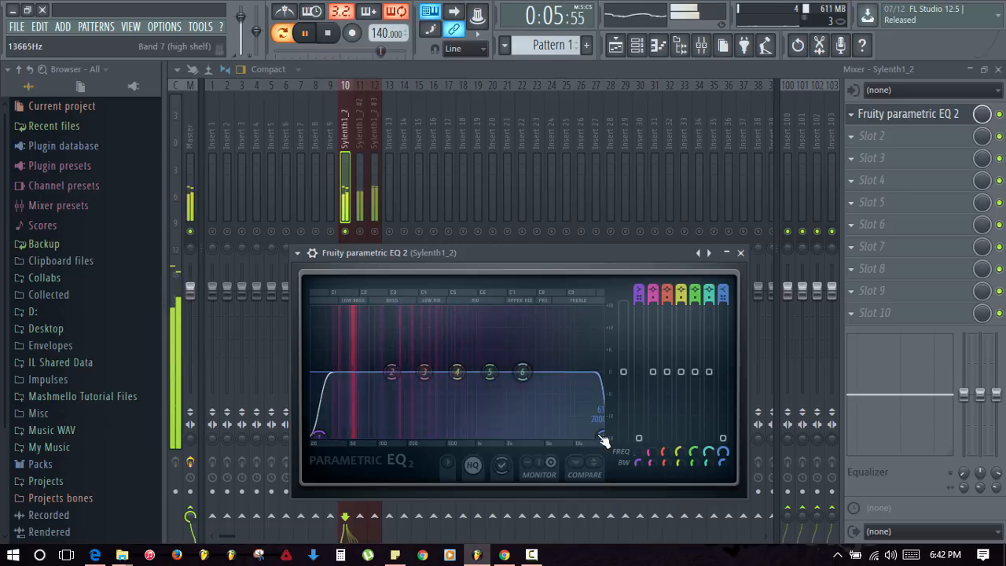
key(space)
drag(602, 436, 559, 435)
key(space)
drag(522, 372, 565, 385)
drag(560, 434, 578, 435)
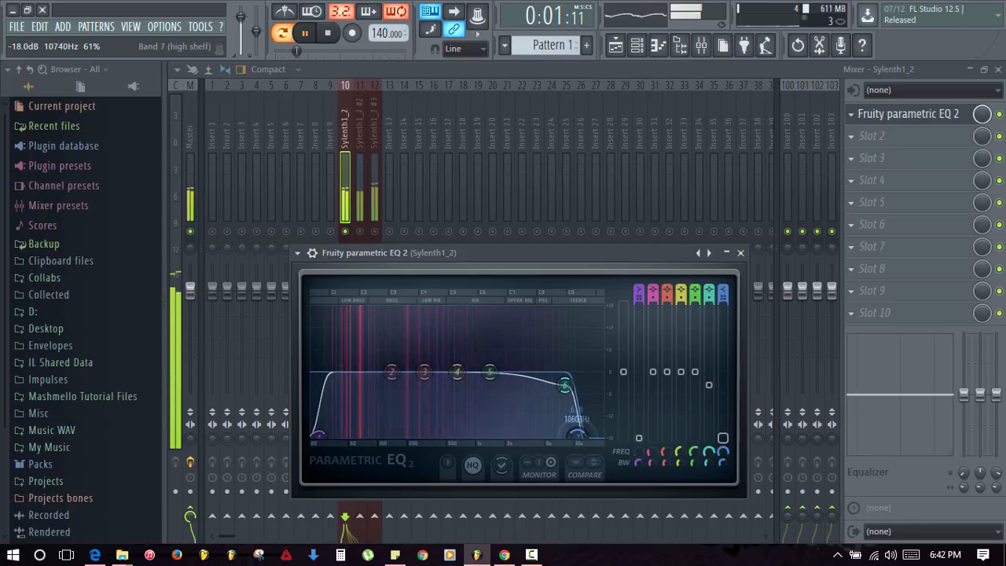
drag(489, 371, 458, 363)
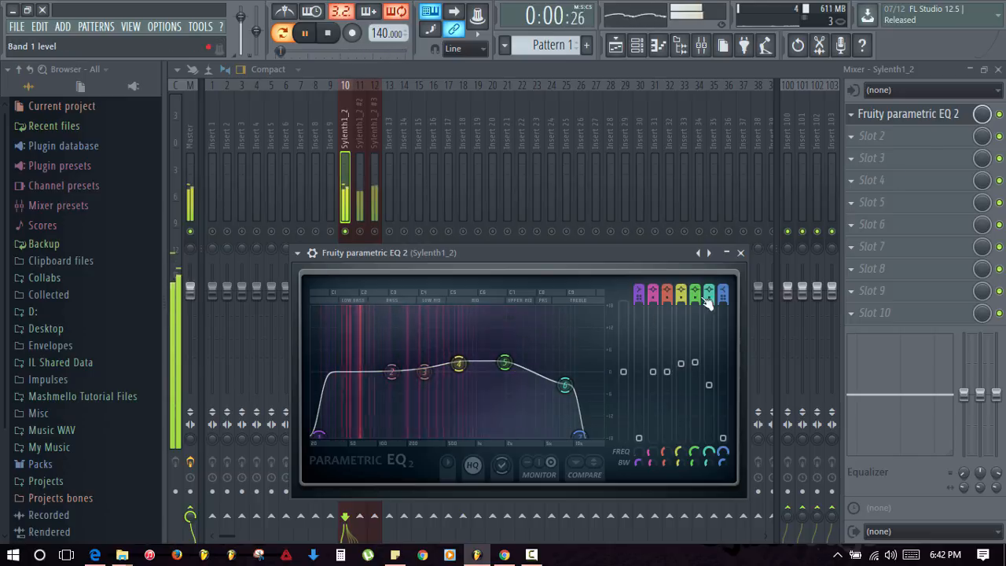
click(999, 115)
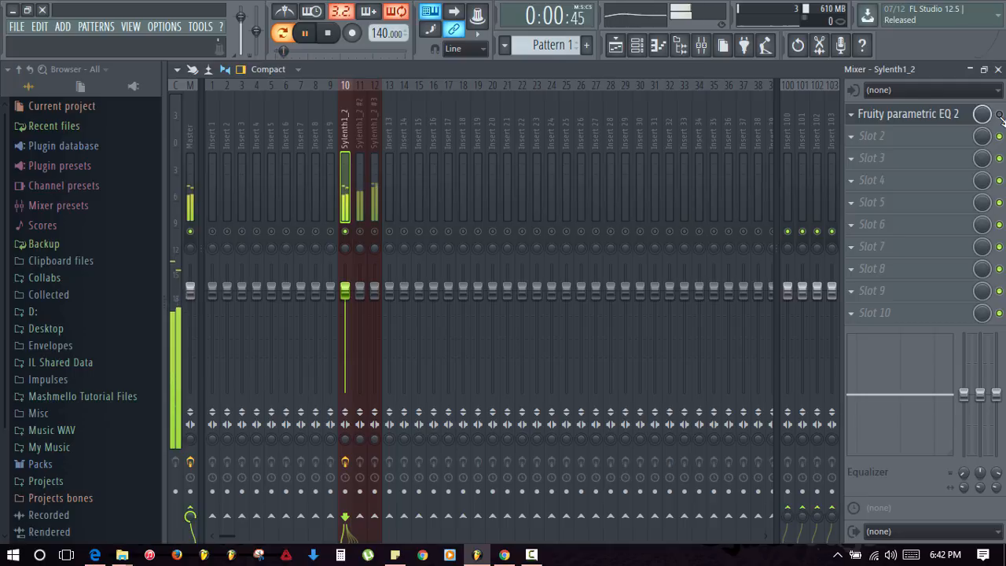
- Re-enable the EQ and load Fruity Limiter into Sylenth1_2's second effect slot
click(999, 115)
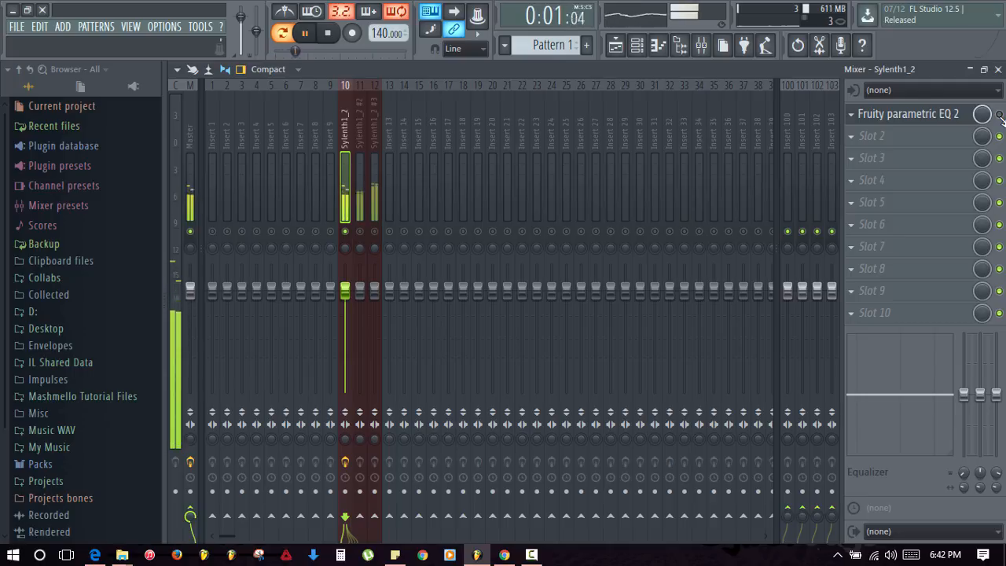
key(space)
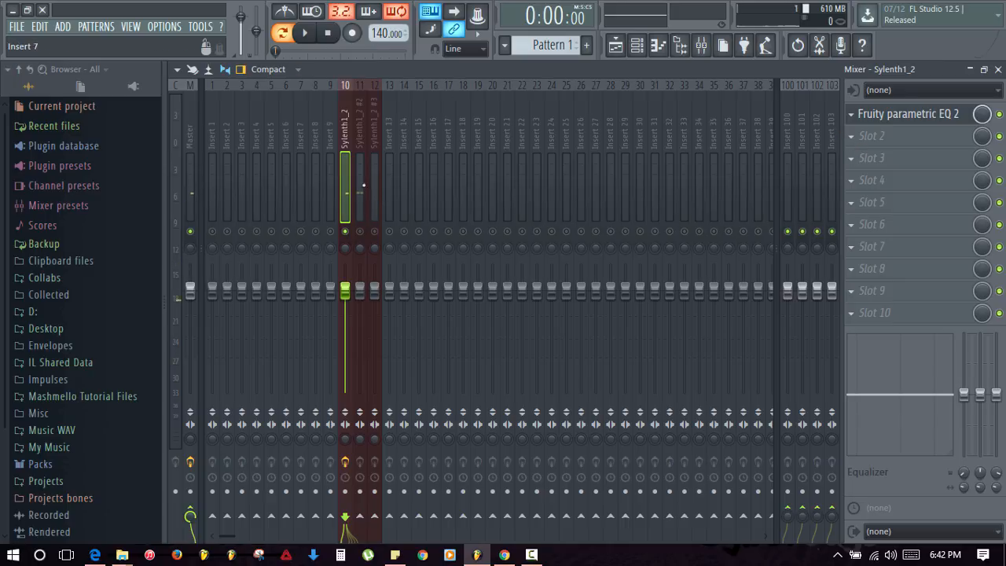
click(857, 139)
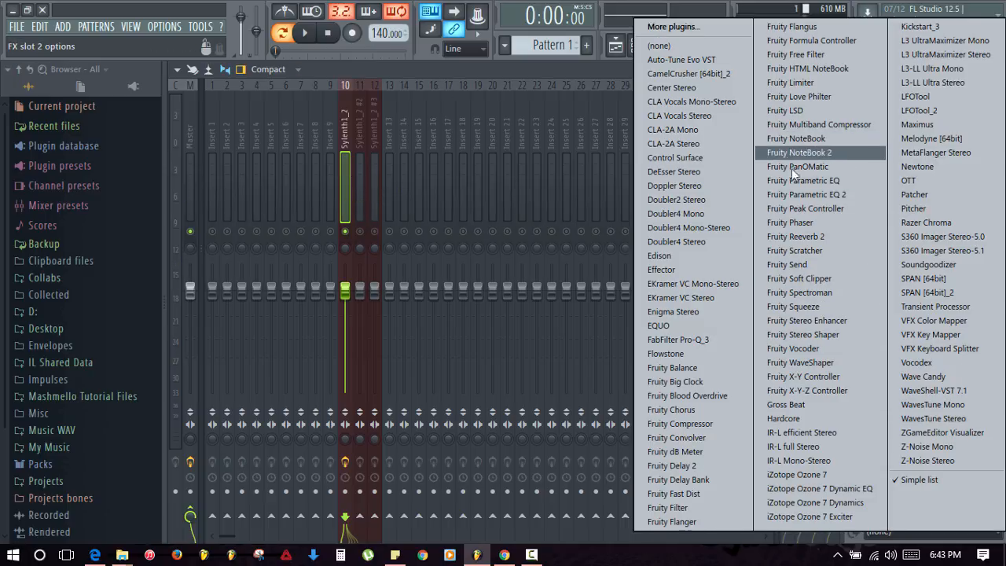
click(811, 84)
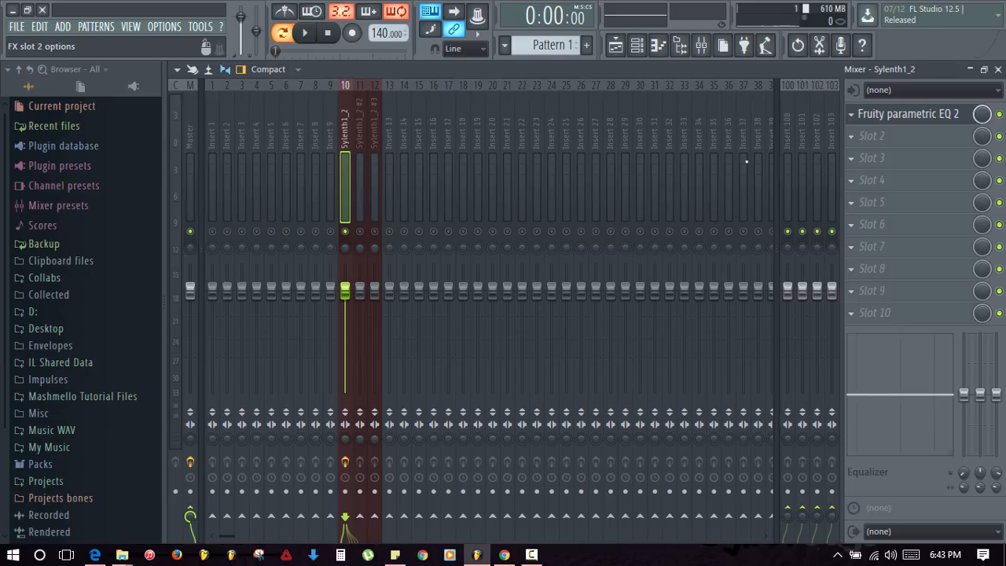
drag(466, 281, 406, 172)
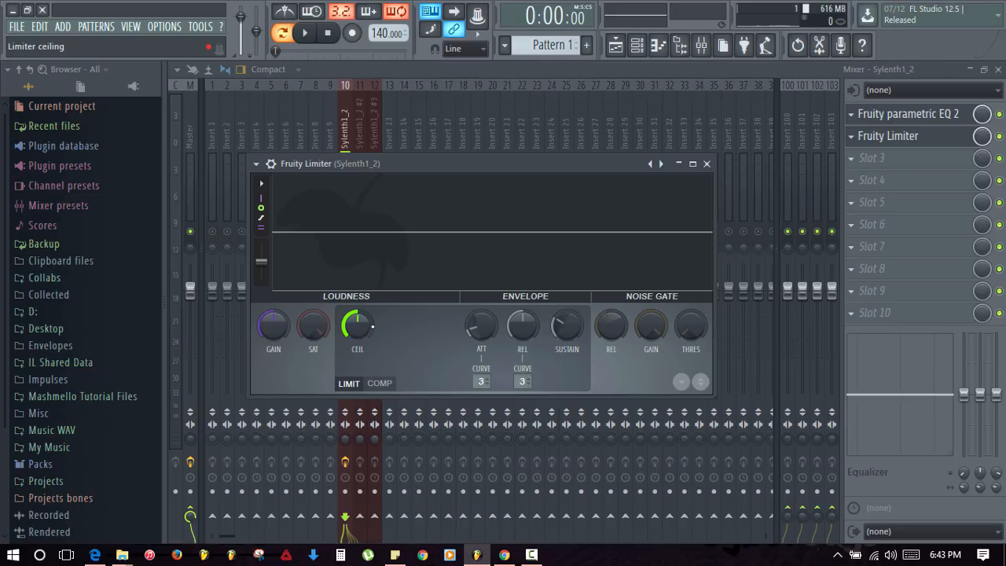
- Lower the limiter ceiling to about -13.4 dB during playback, then close the Limiter and EQ windows
key(space)
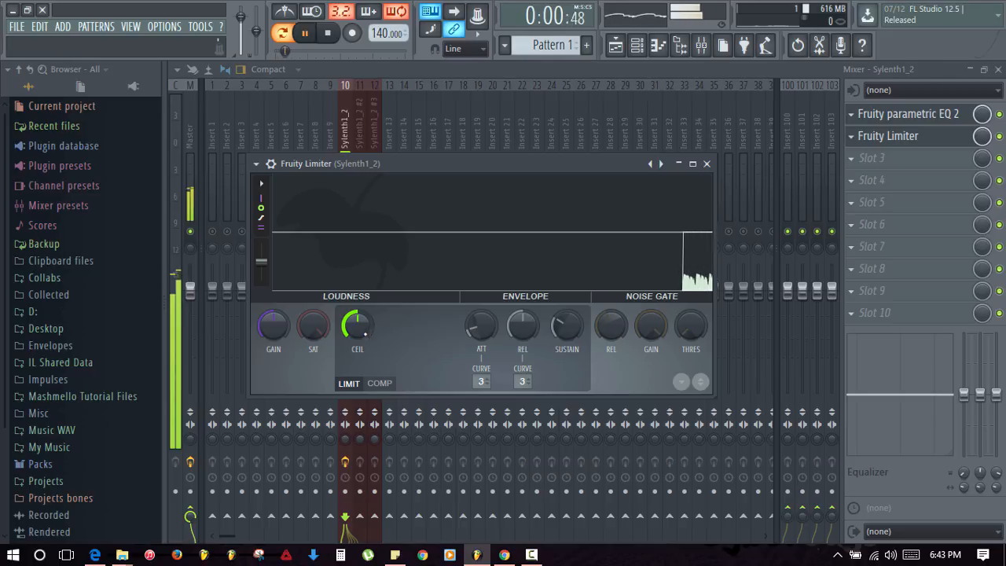
mouse_move(357, 325)
mouse_down()
mouse_move(358, 346)
mouse_move(358, 333)
mouse_up()
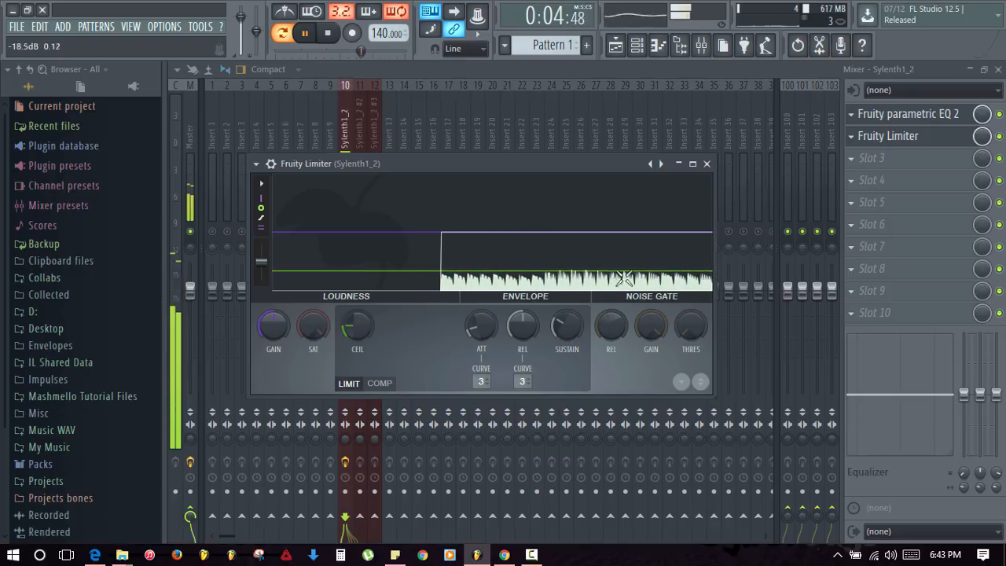
click(571, 257)
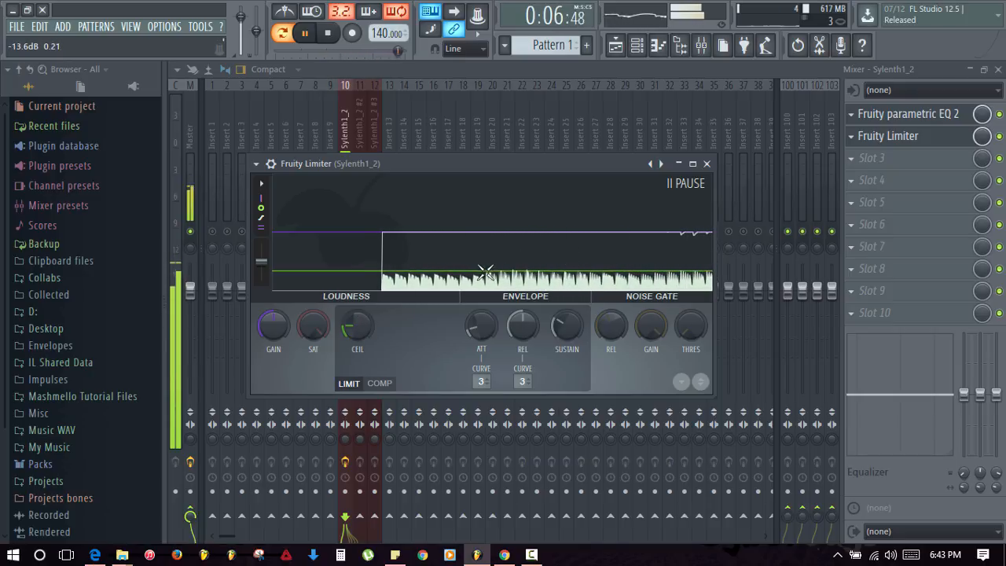
click(590, 272)
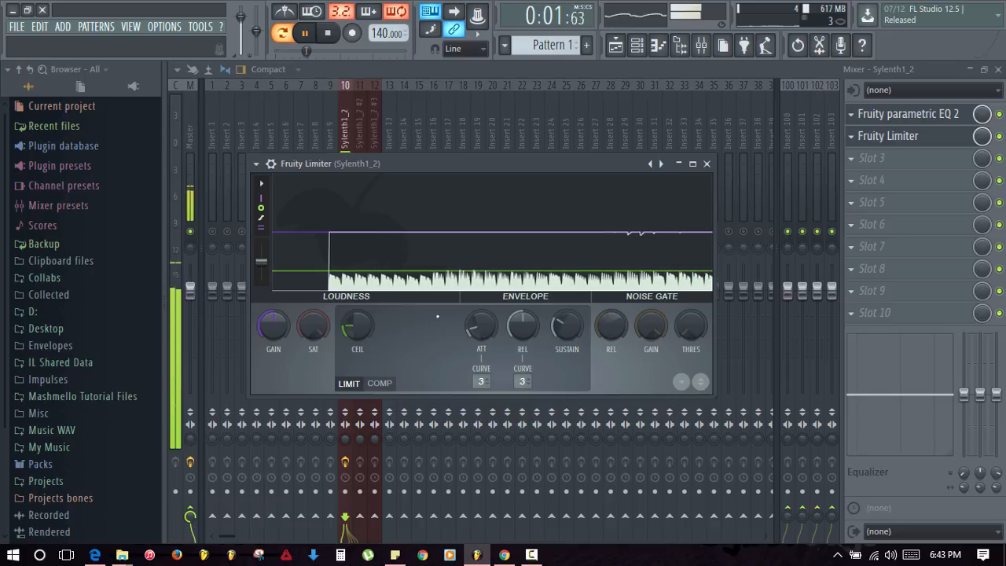
drag(358, 325, 358, 332)
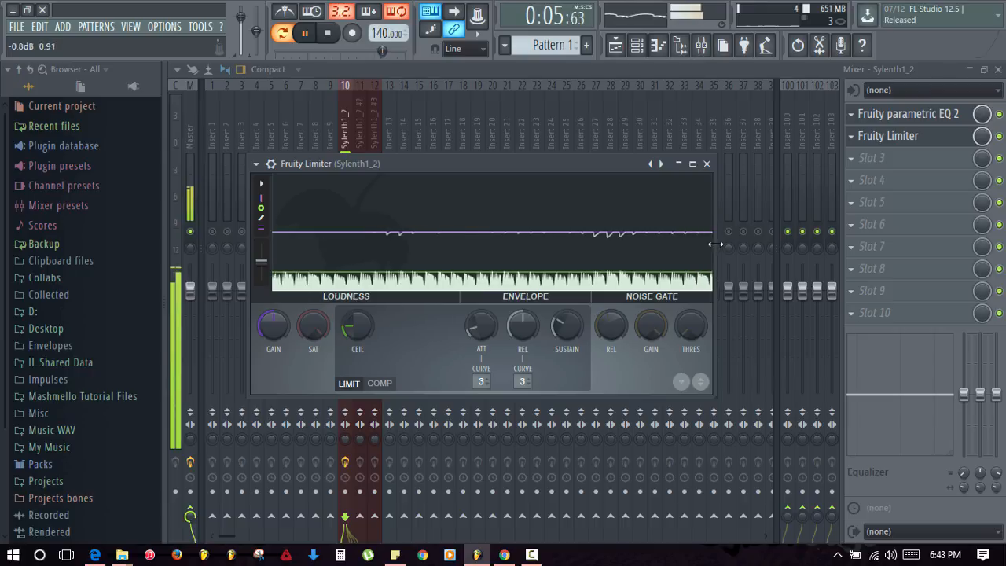
click(707, 163)
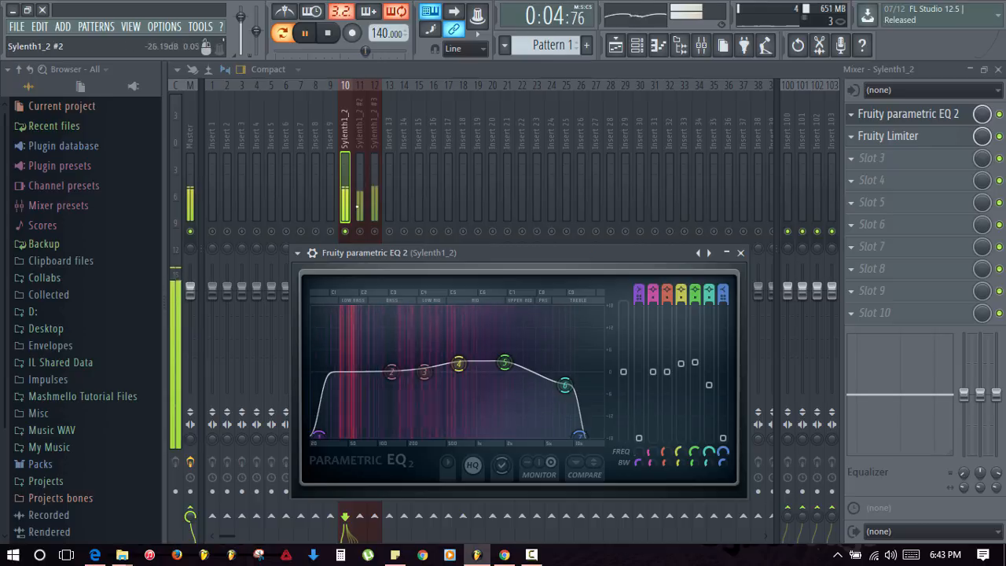
click(740, 253)
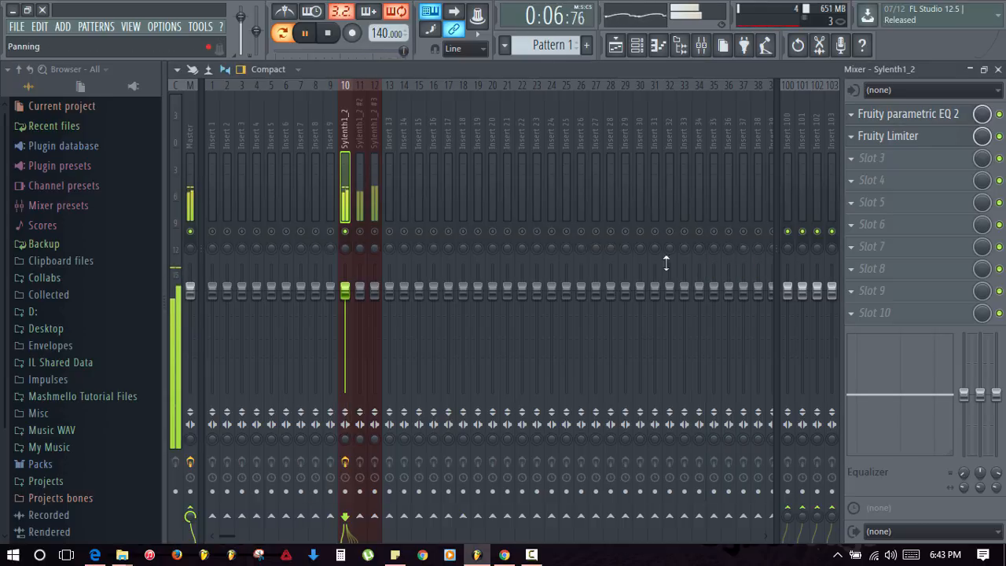
- Load Fruity Parametric EQ 2 into slot 1 of the Sylenth1_2 #2 insert
key(space)
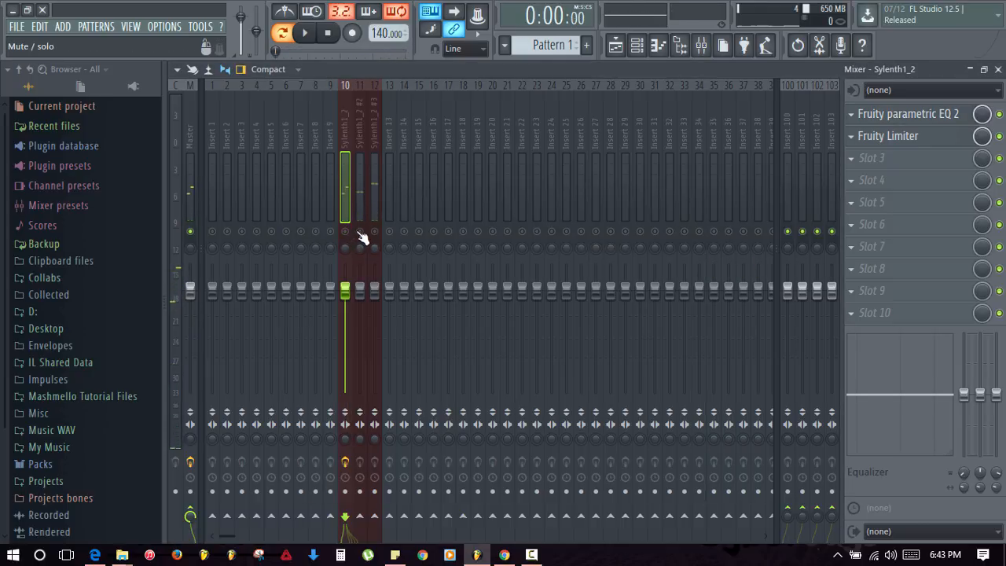
click(360, 220)
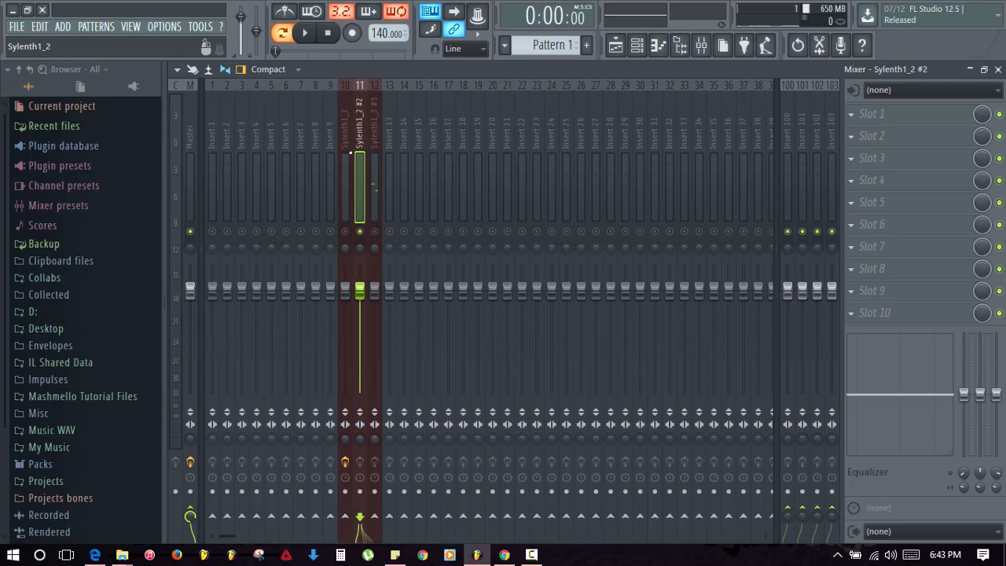
click(849, 115)
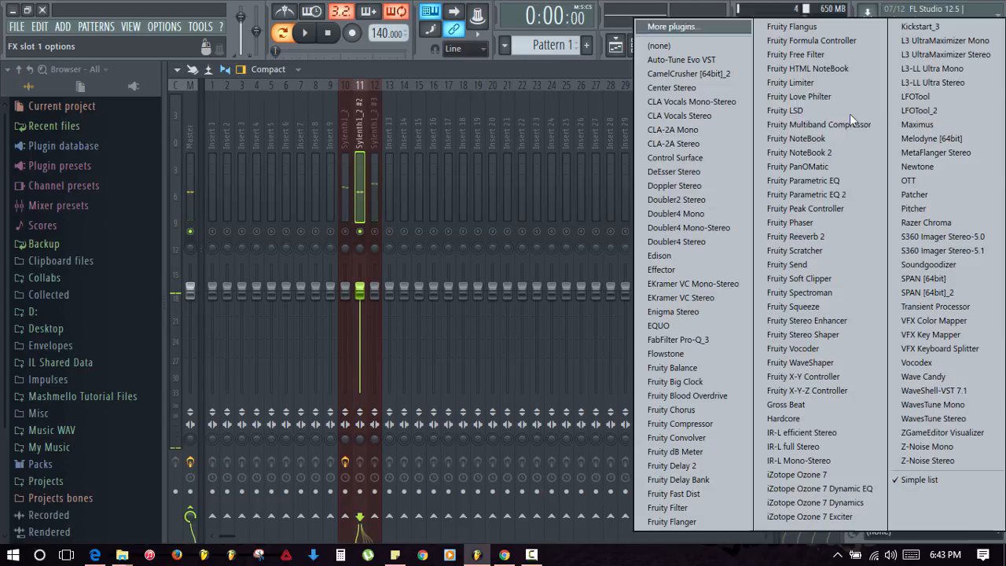
click(841, 194)
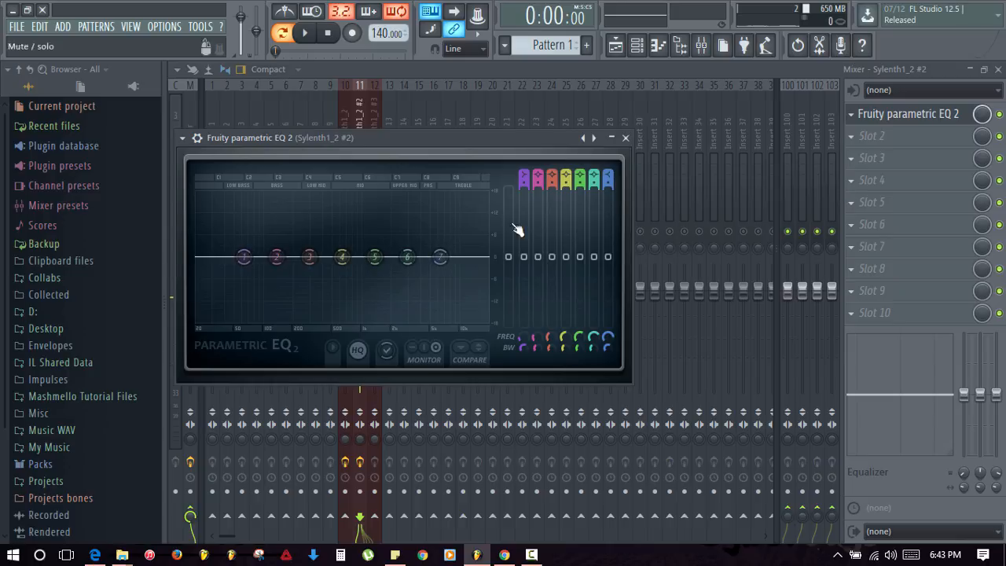
- Give EQ bands 1 and 7 steep slopes and pull them into a low cut and a high cut
right_click(244, 257)
mouse_move(279, 309)
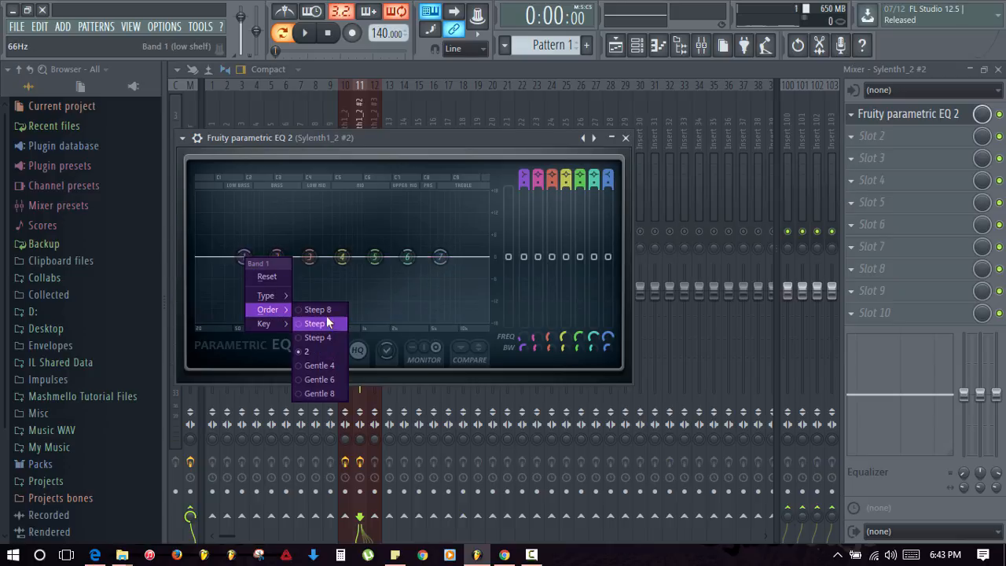
click(327, 320)
drag(244, 256, 197, 318)
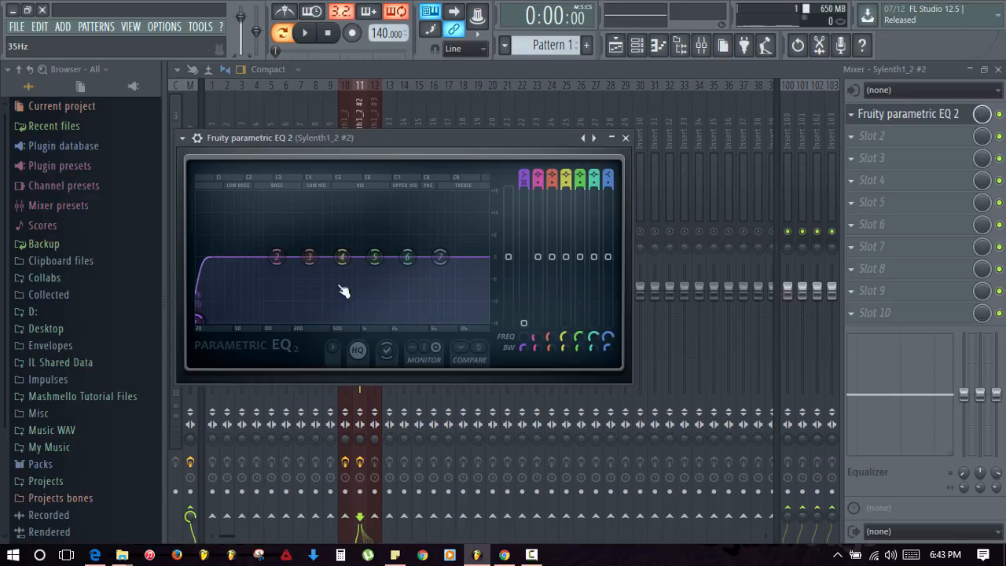
right_click(441, 259)
mouse_move(478, 311)
click(515, 320)
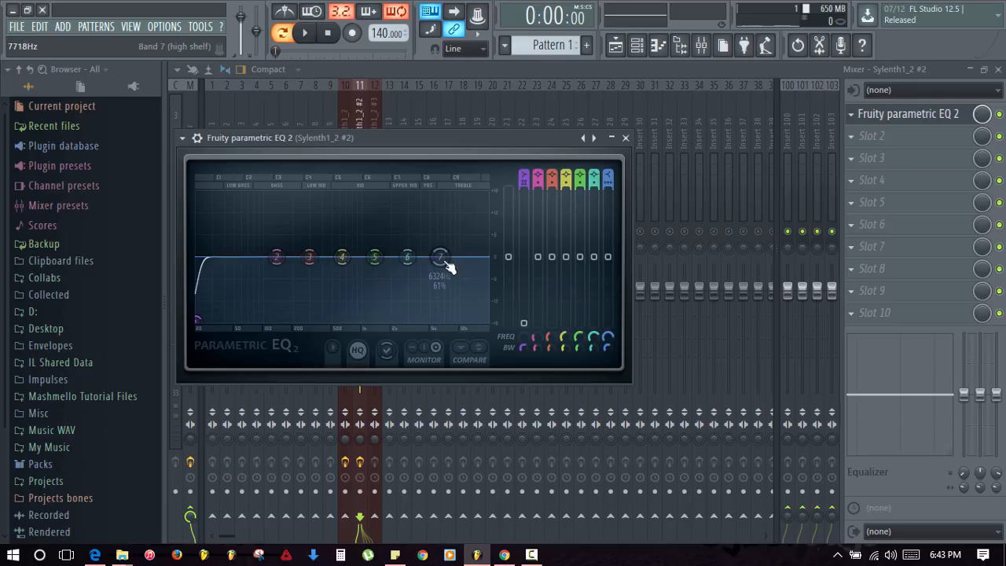
right_click(442, 261)
click(509, 320)
drag(444, 261, 489, 319)
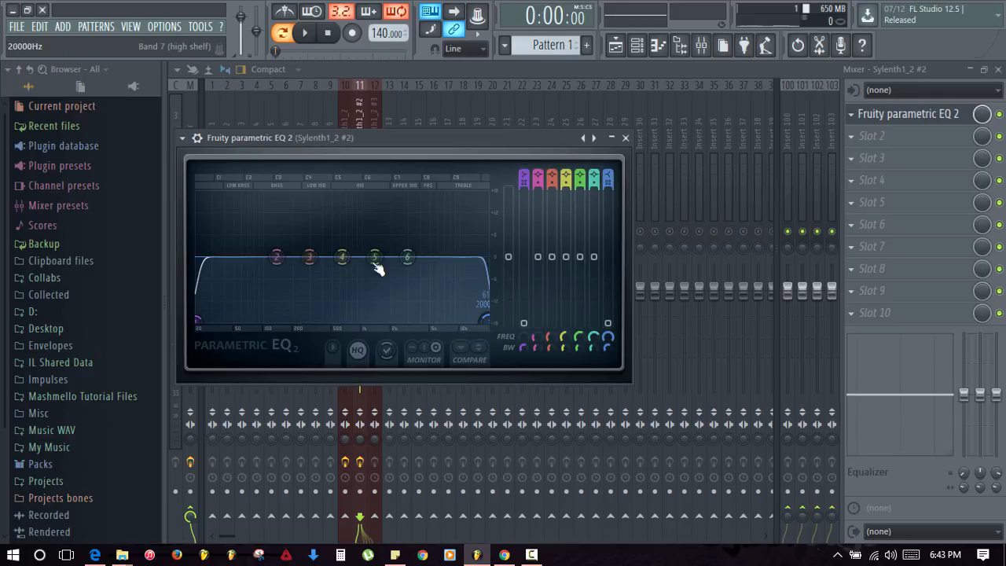
- Move bands 2, 3 (about 49 Hz) and 4 (about 124 Hz) lower into the bass, then close the EQ
key(space)
drag(277, 257, 197, 257)
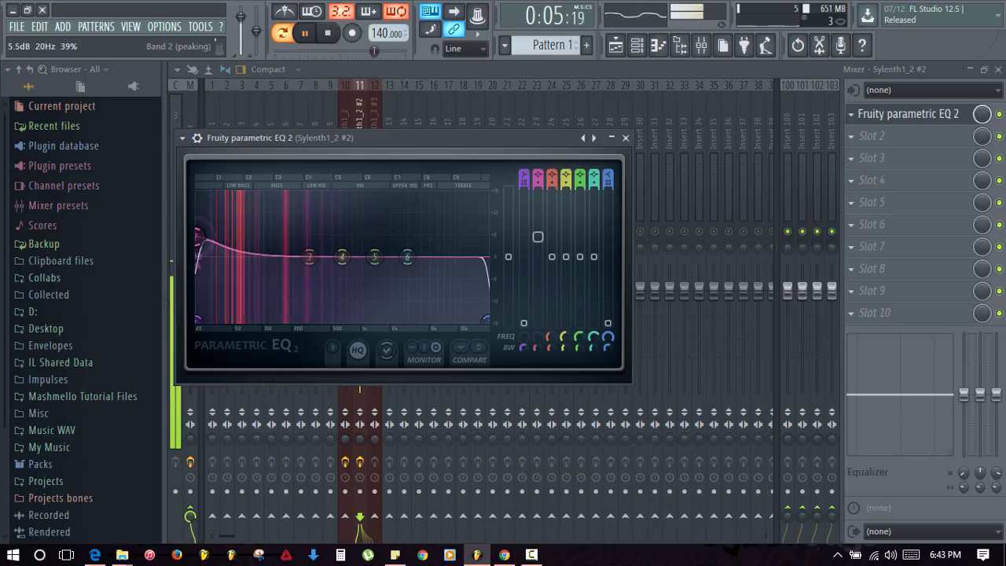
drag(272, 258, 233, 251)
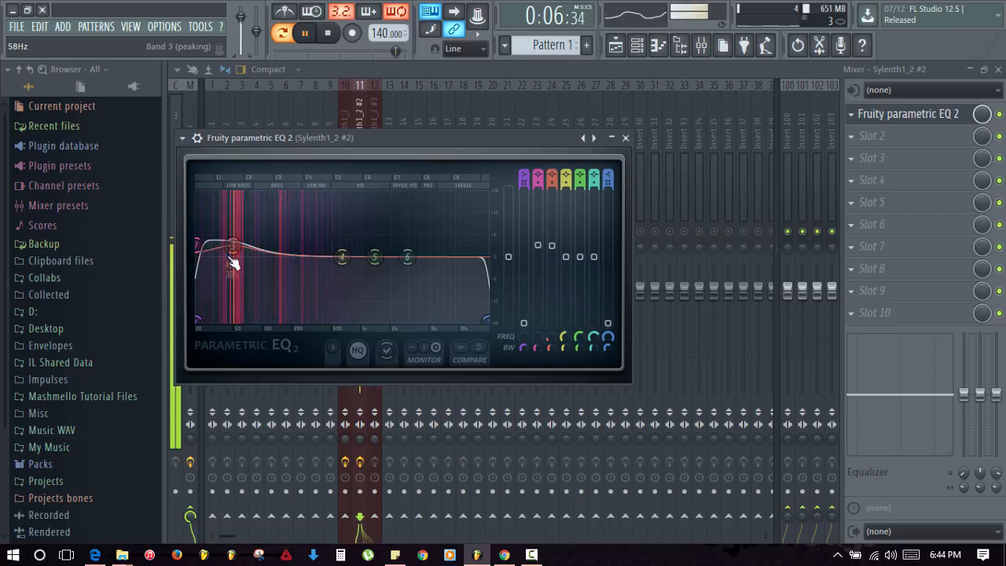
drag(344, 257, 271, 249)
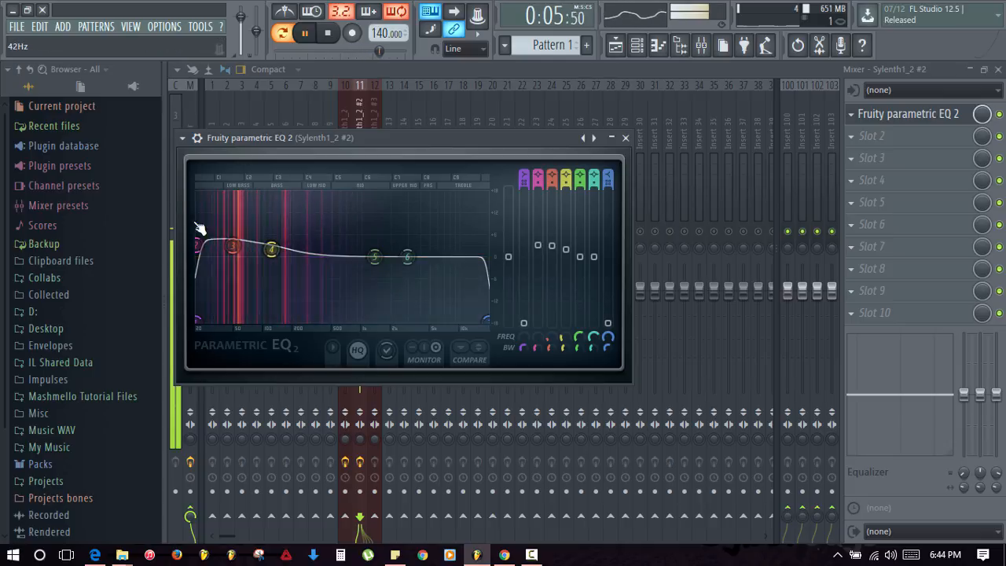
key(space)
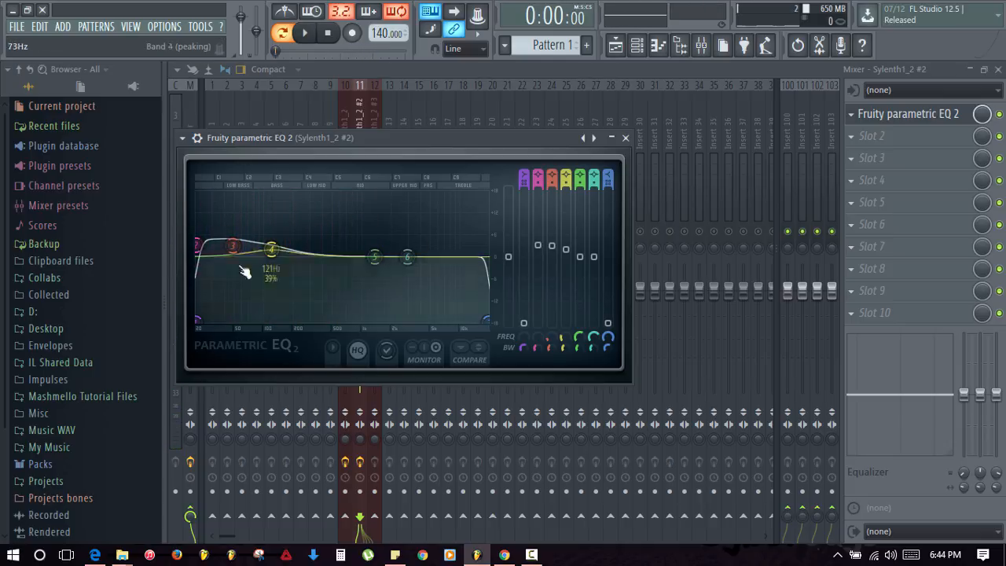
click(626, 138)
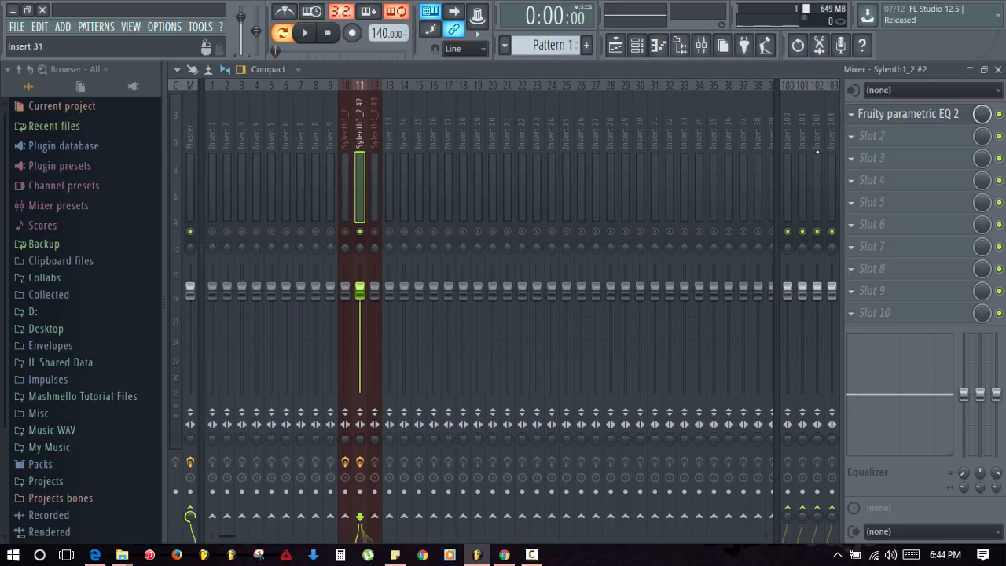
- Load Fruity Stereo Shaper into Sylenth1_2 #2's slot 2, try Stereoize 2, then settle on Stereoize 3
click(859, 138)
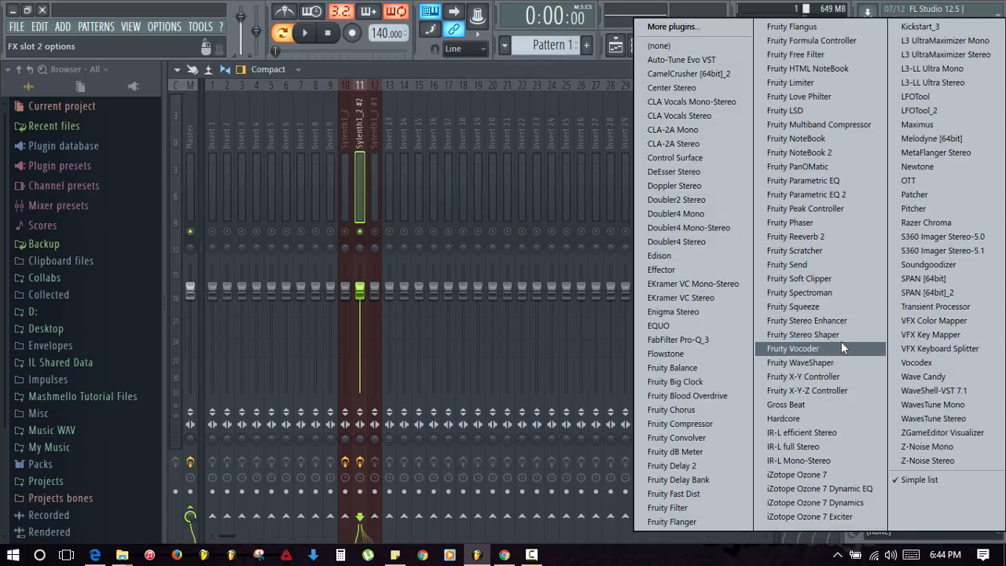
click(813, 336)
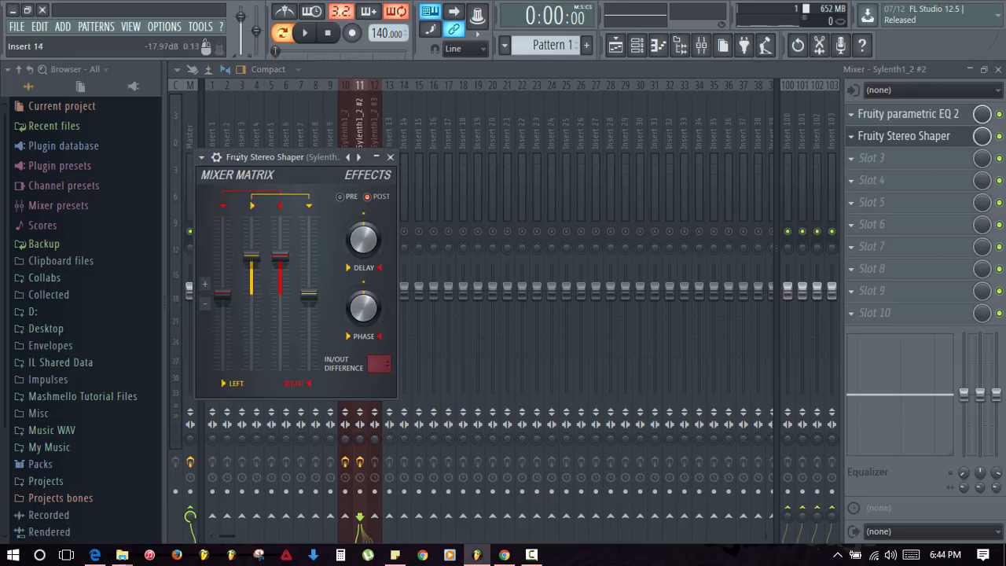
click(201, 157)
mouse_move(237, 205)
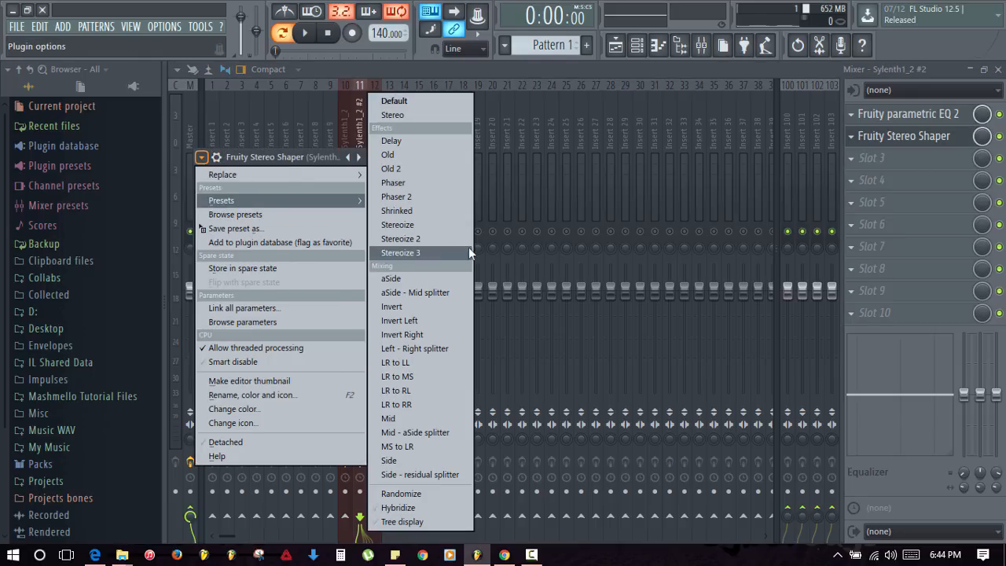
click(424, 238)
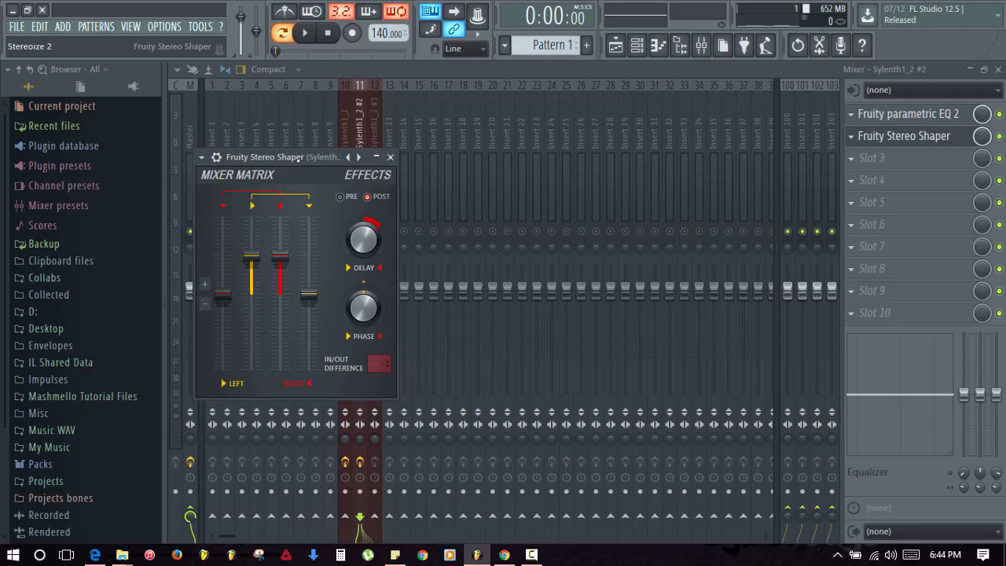
key(space)
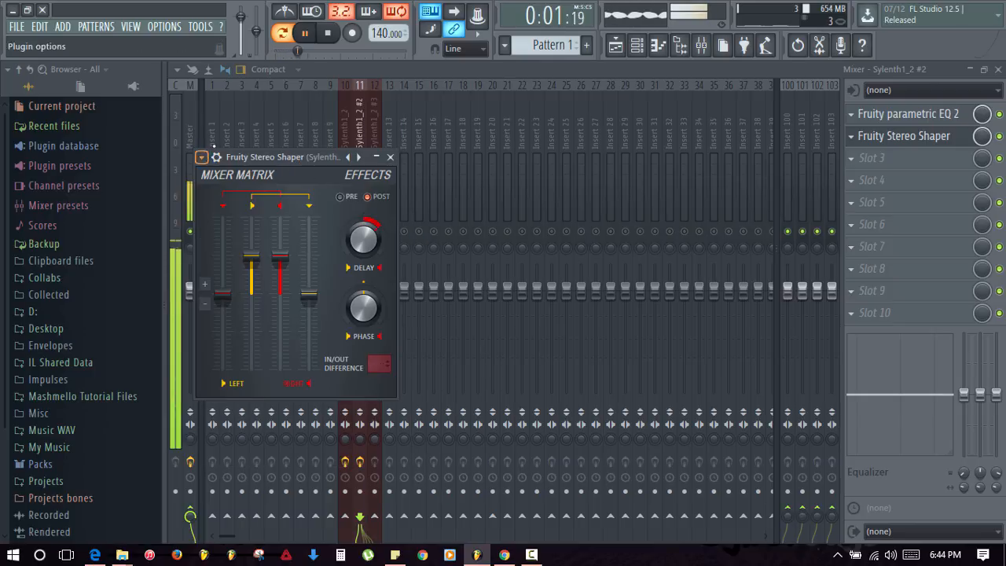
click(201, 157)
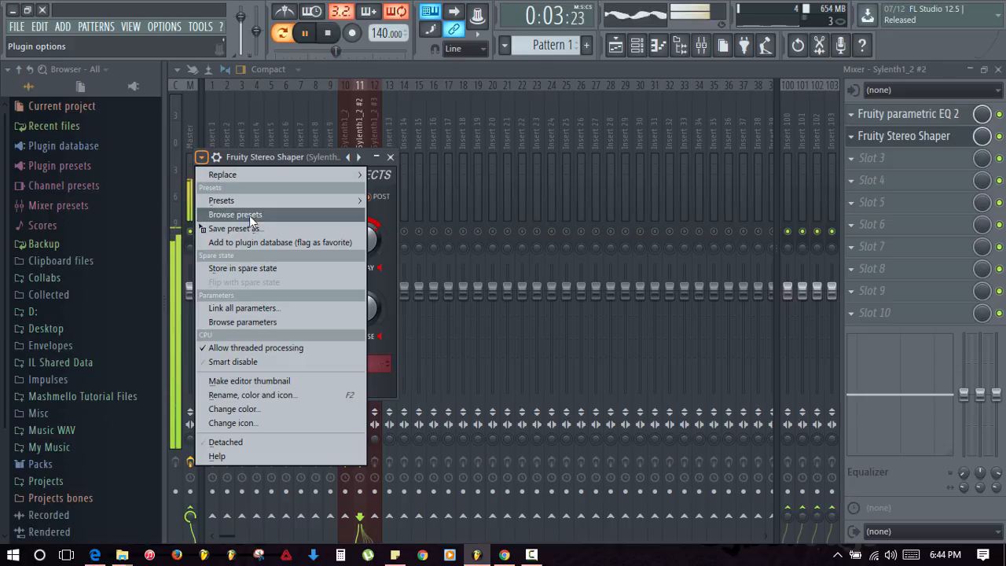
mouse_move(244, 203)
click(405, 253)
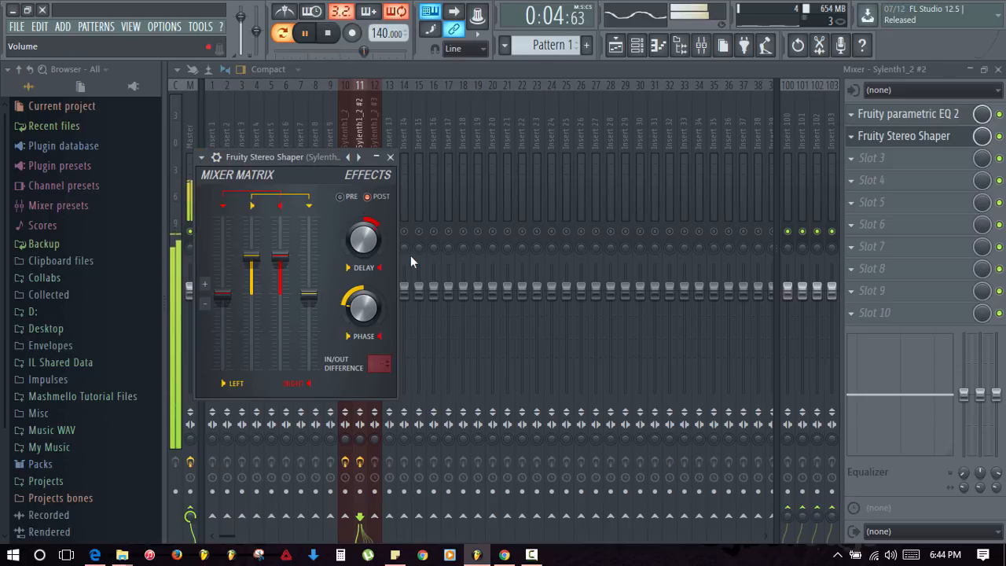
click(385, 157)
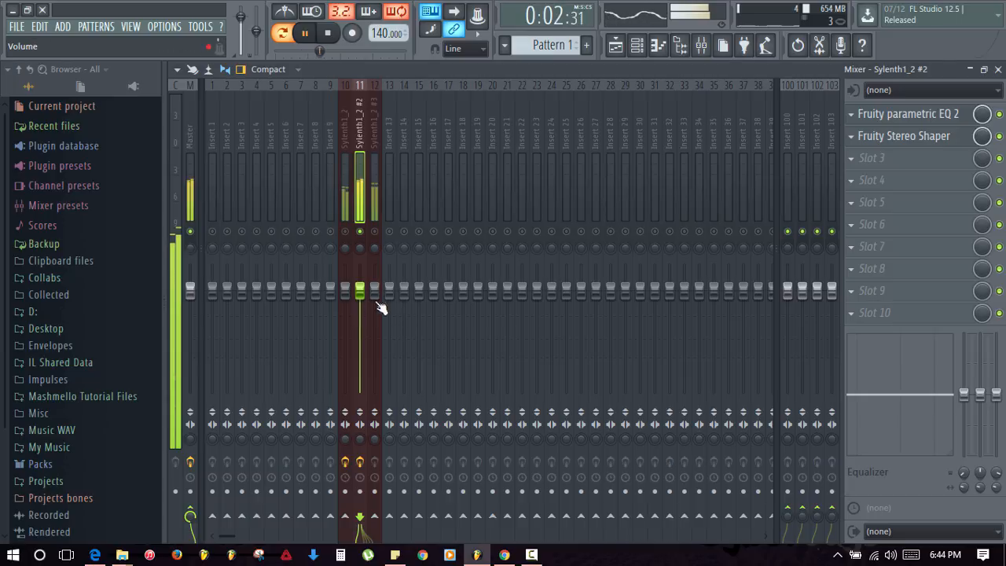
- Lower Sylenth1_2 #2's fader to about -6.2 dB after comparing the Sylenth inserts during playback
drag(360, 296, 360, 312)
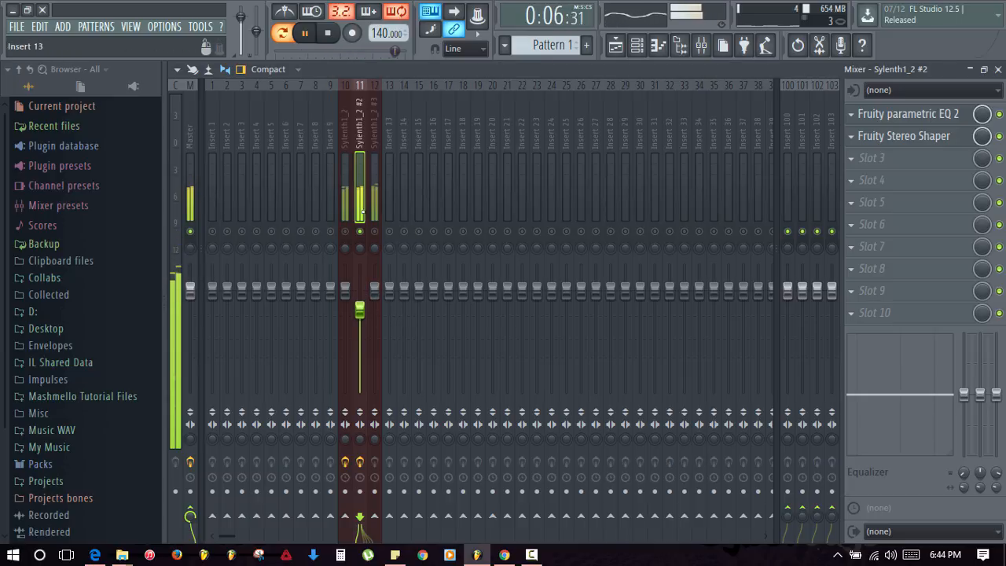
click(350, 235)
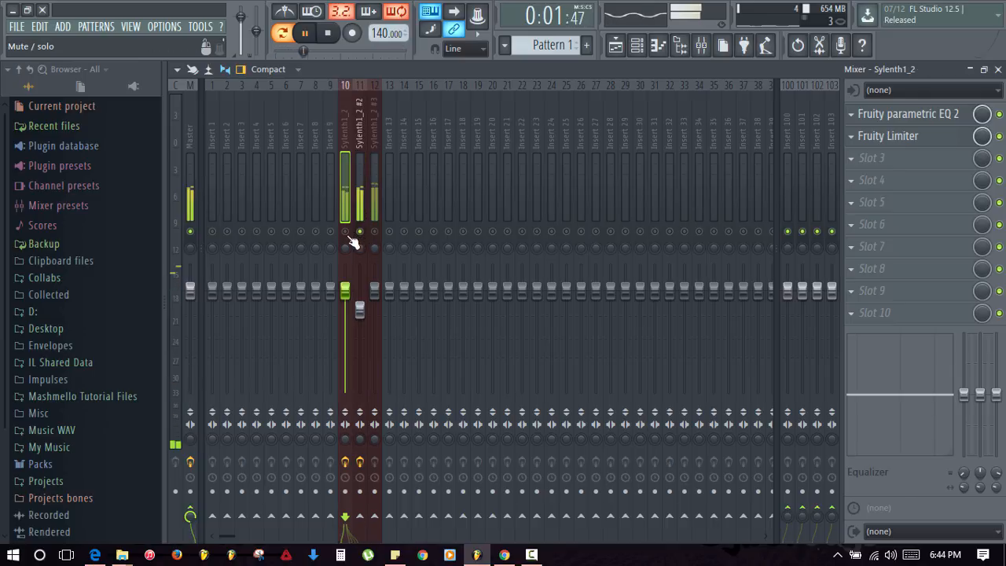
key(space)
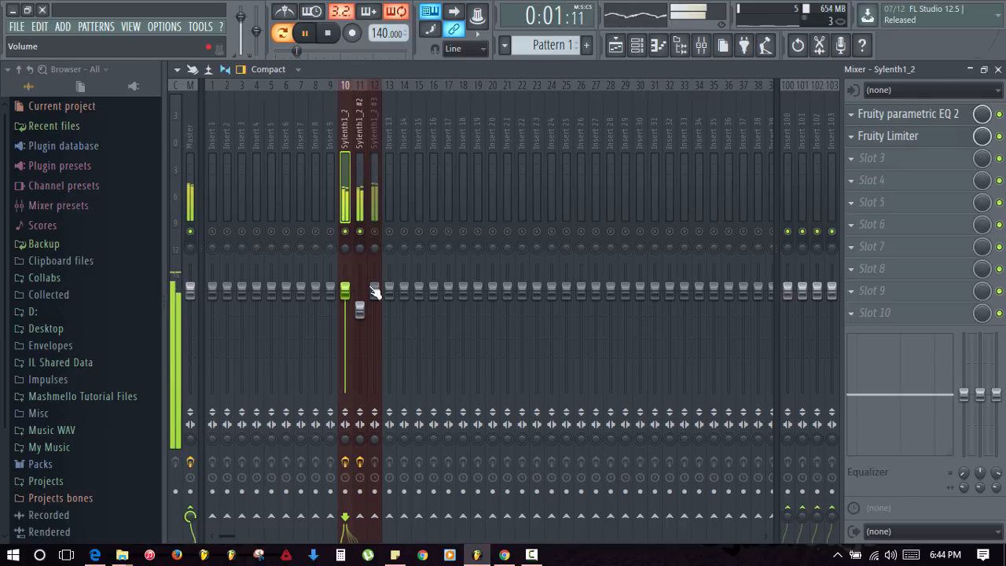
click(359, 309)
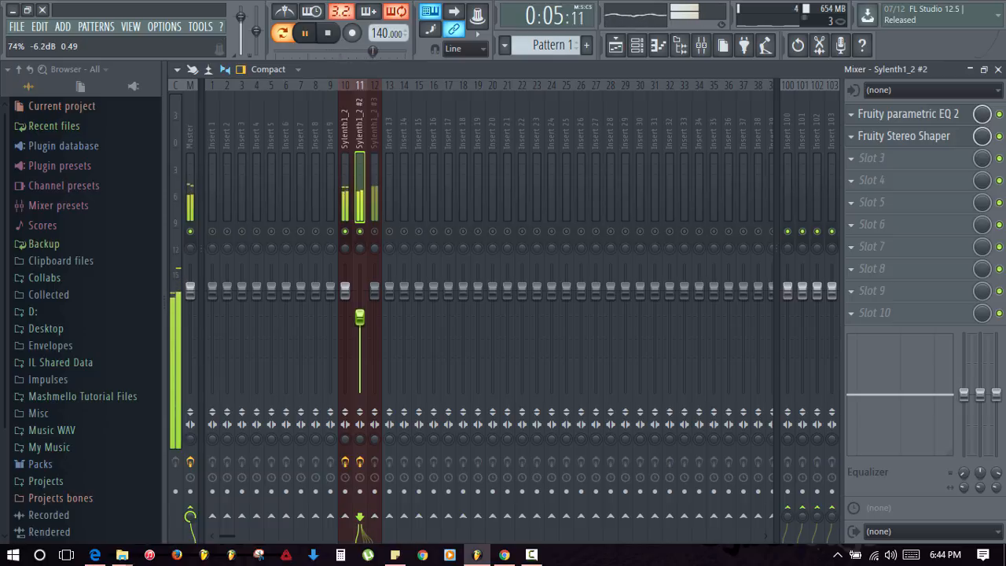
key(space)
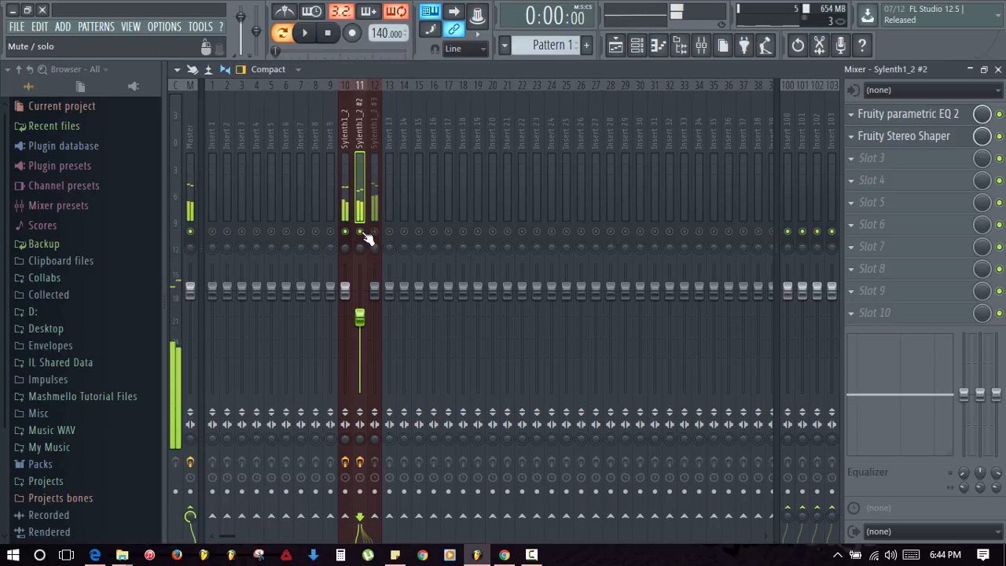
click(380, 233)
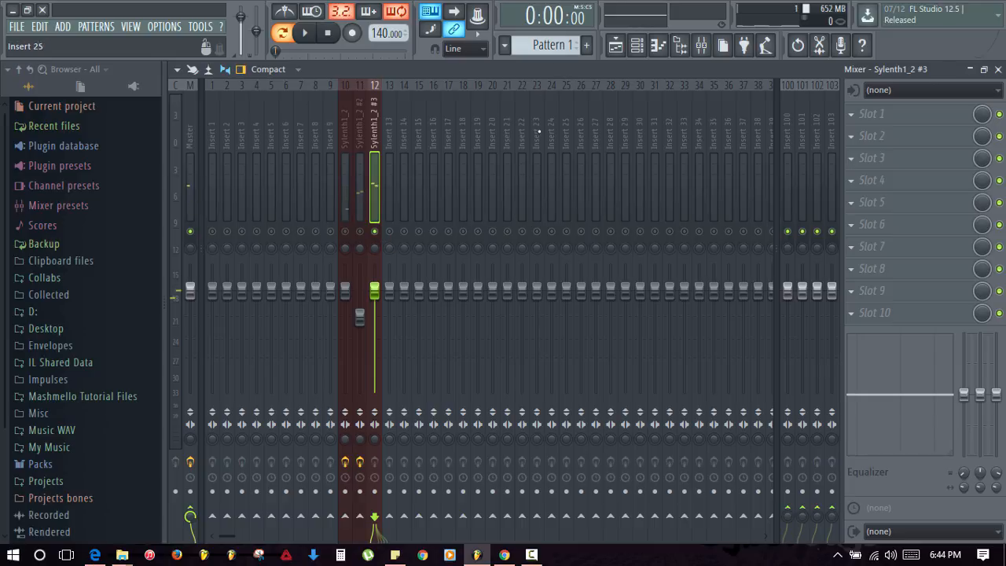
click(353, 203)
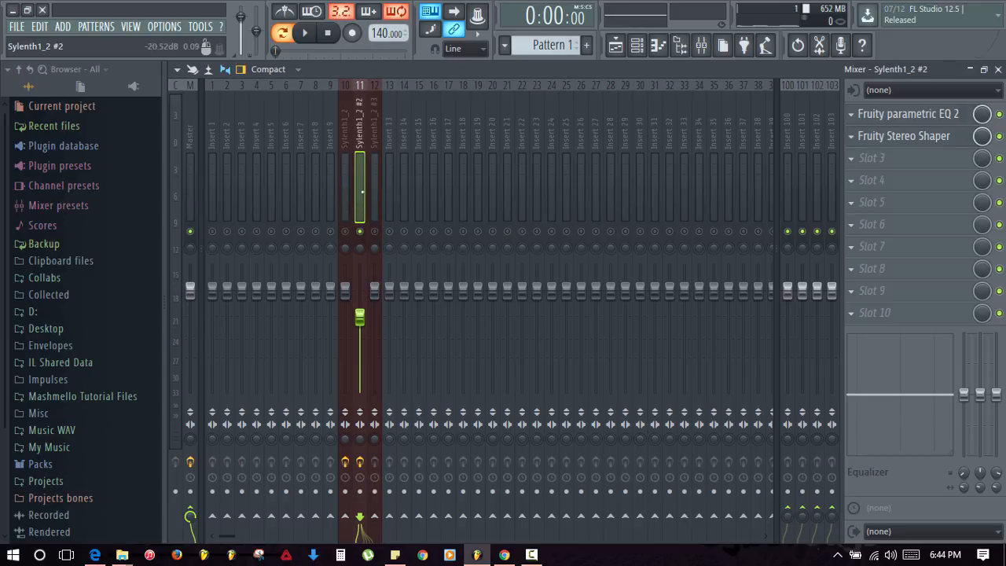
click(854, 163)
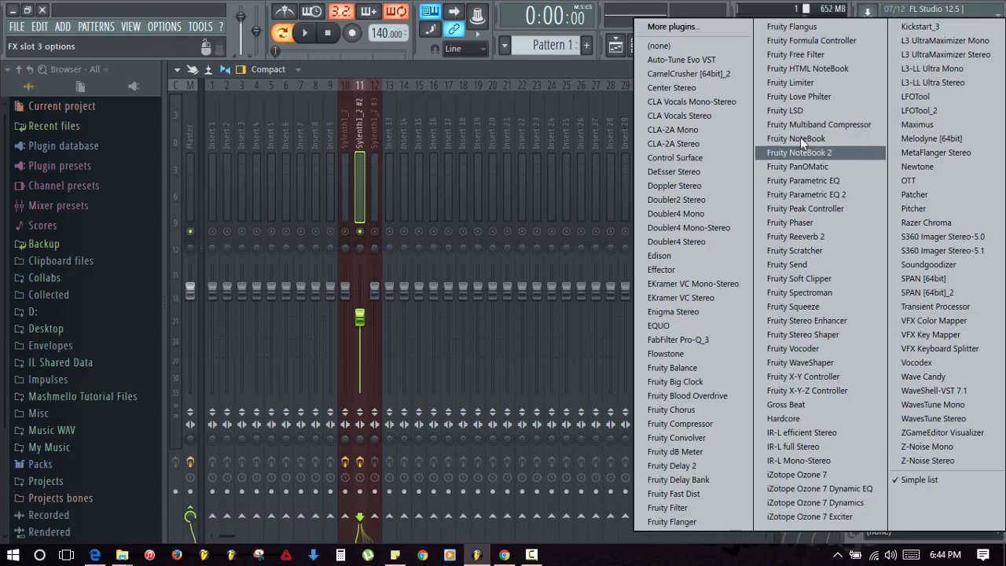
- Add Fruity Limiter to Sylenth1_2 #2's third slot with its ceiling near -10 dB
click(798, 84)
key(space)
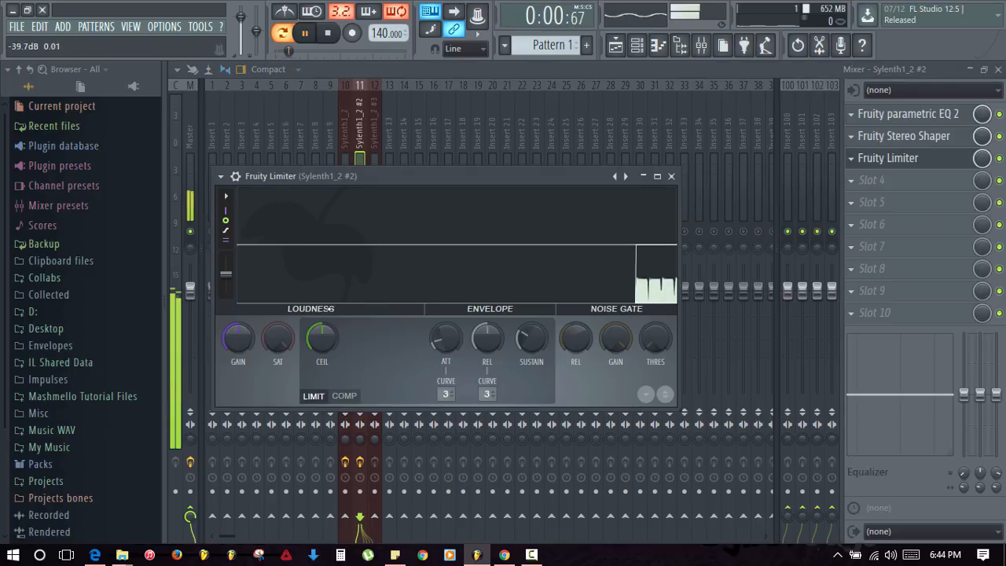
drag(322, 337, 321, 373)
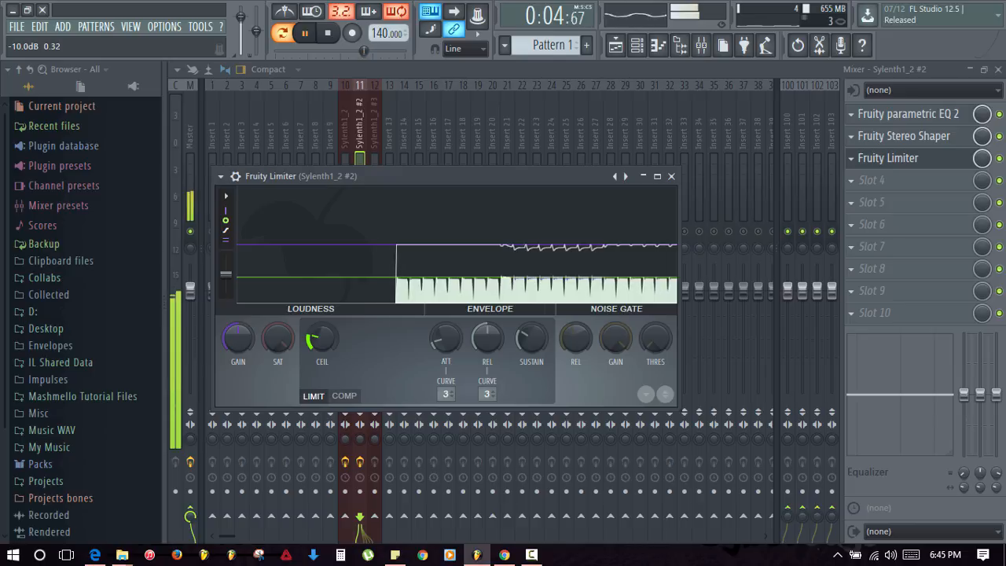
click(671, 176)
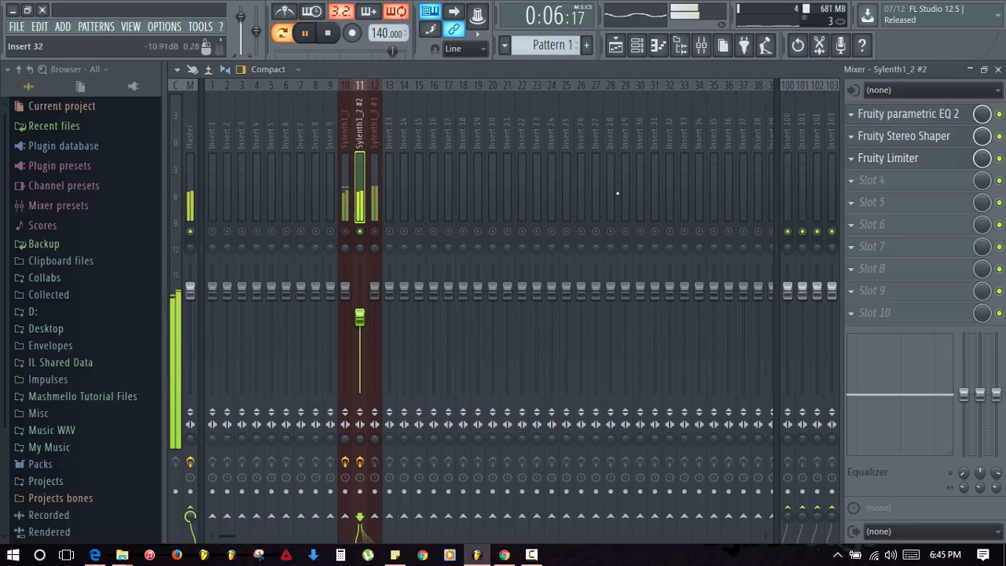
key(space)
- Lower the Sylenth1_2 #3 fader to about -12.1 dB and play to check levels
click(370, 235)
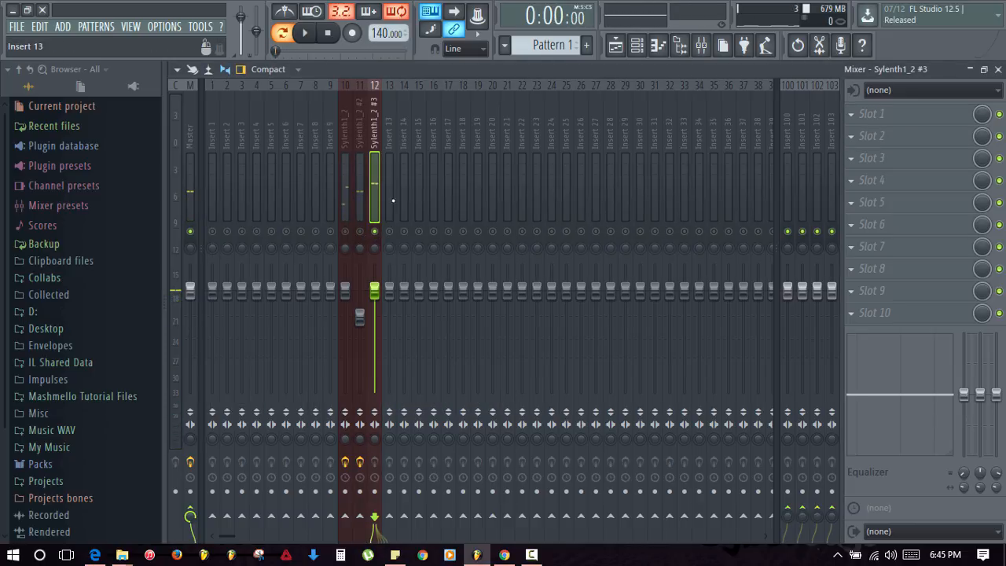
drag(374, 290, 374, 340)
key(space)
key(space)
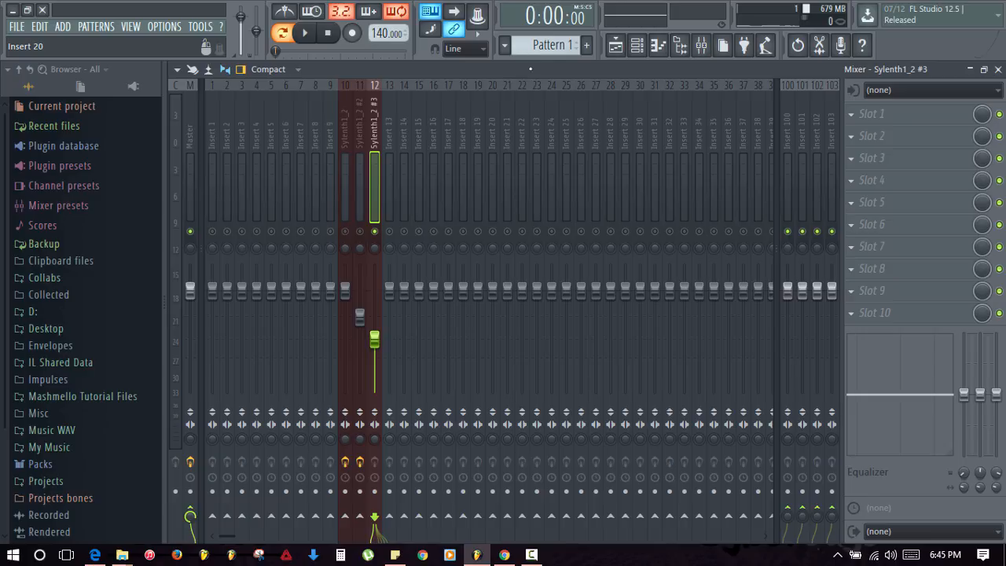
- Load Fruity parametric EQ 2 on Sylenth1_2 #3 and set steep low and high cuts on bands 1 and 7
click(856, 115)
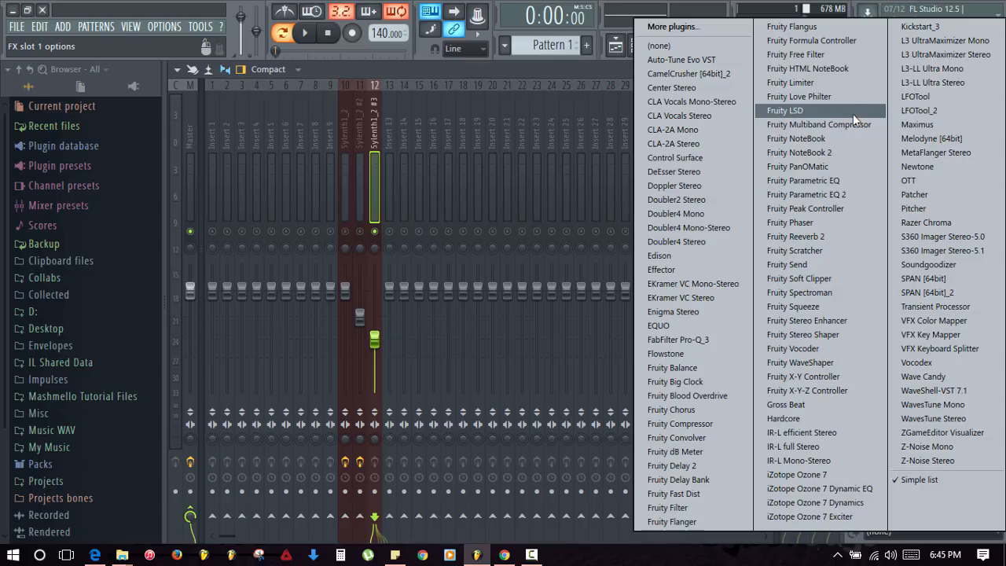
click(862, 196)
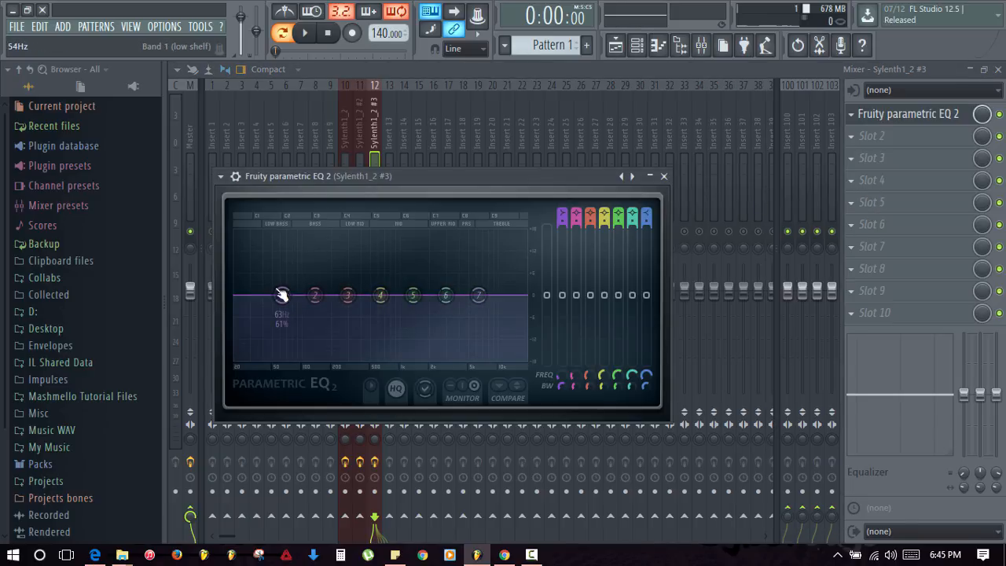
right_click(280, 294)
mouse_move(324, 348)
click(360, 361)
right_click(281, 294)
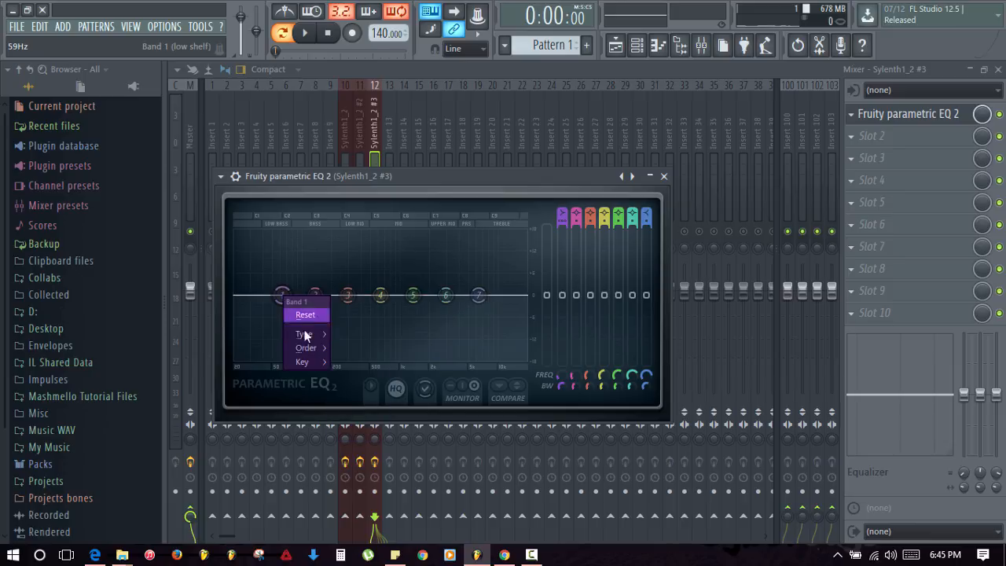
click(345, 348)
drag(280, 295, 236, 358)
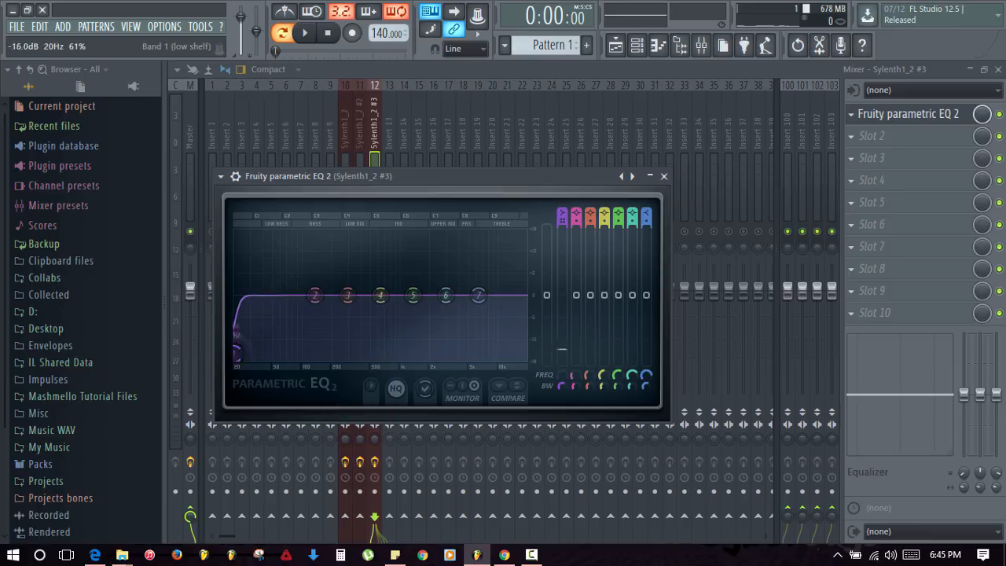
right_click(477, 295)
mouse_move(501, 348)
click(571, 348)
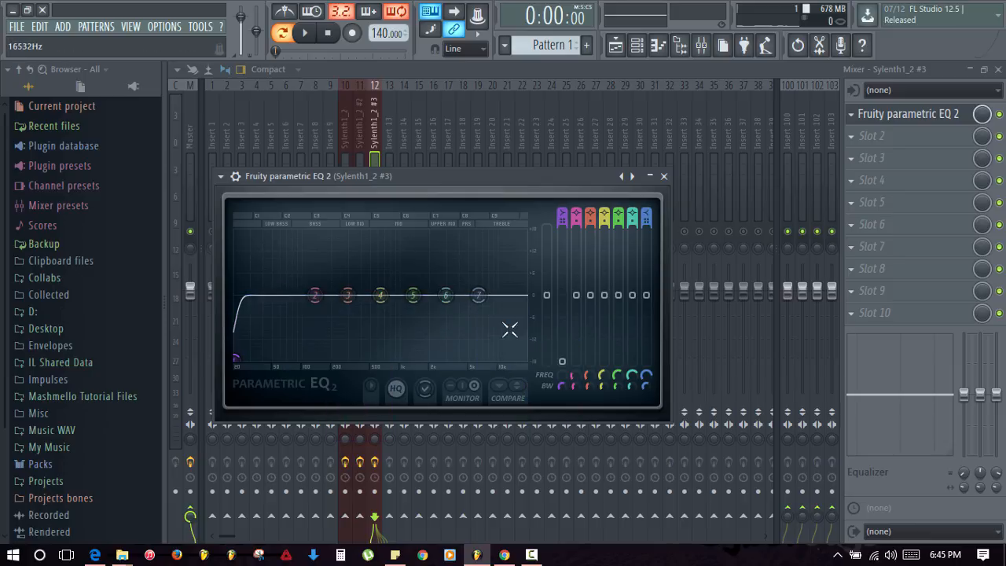
drag(477, 295, 525, 356)
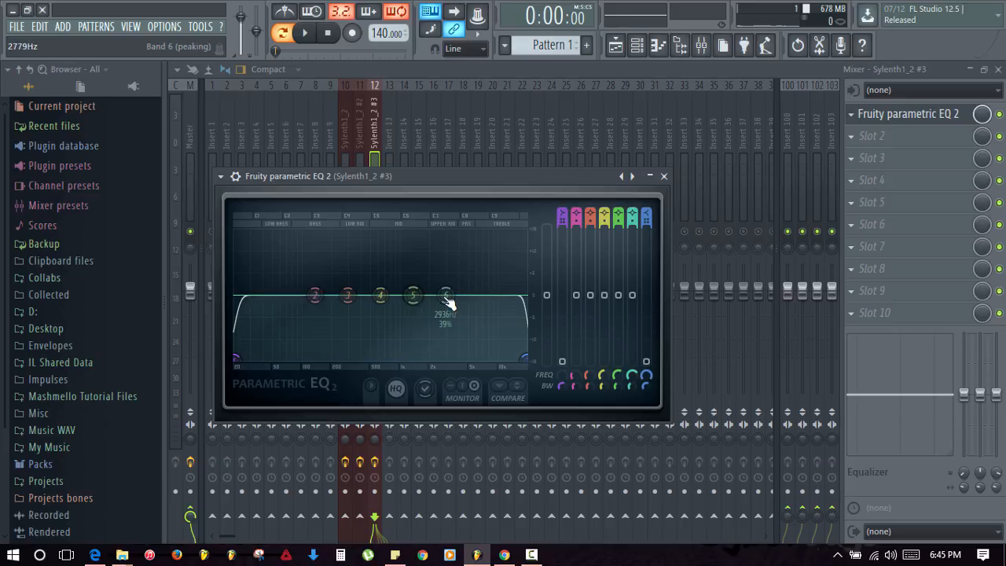
- Push the low cut up near 270 Hz and boost band 6 slightly around 4.9 kHz
key(space)
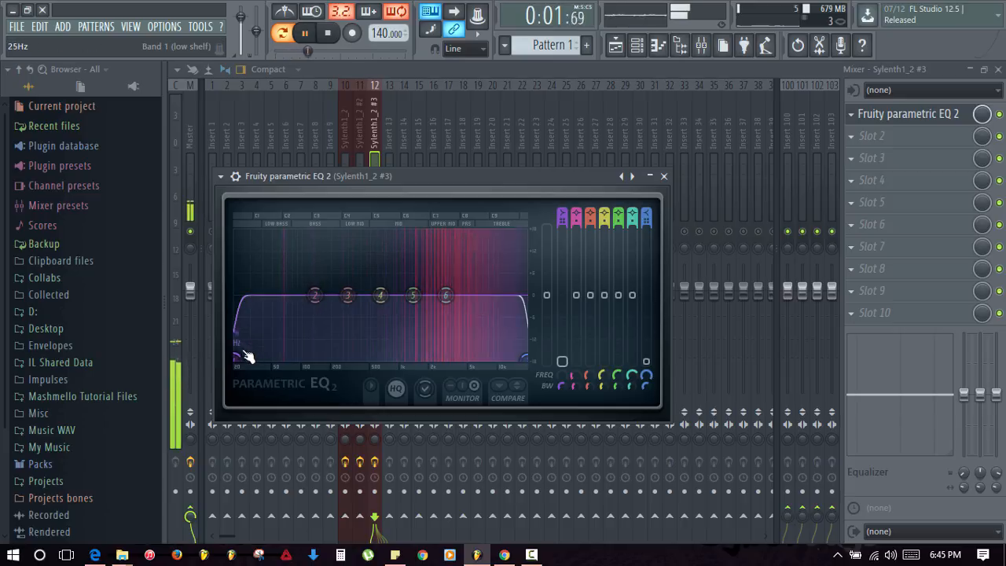
drag(240, 357, 344, 358)
drag(315, 295, 302, 359)
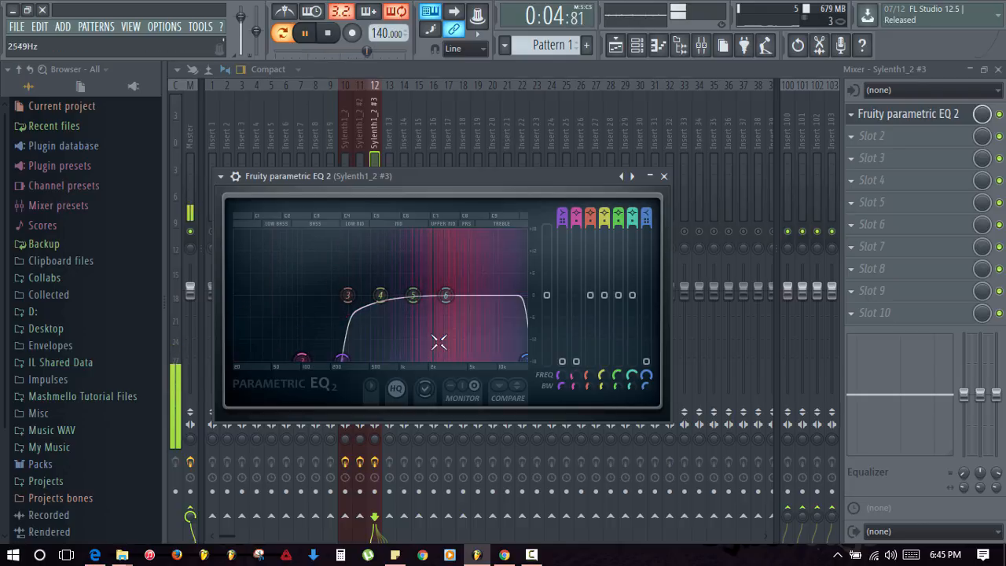
drag(447, 295, 469, 288)
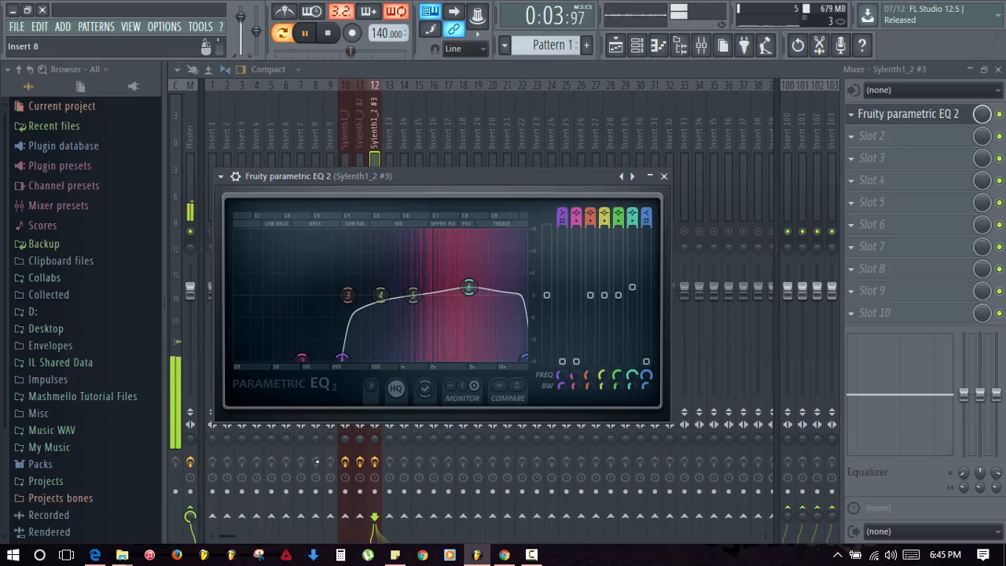
click(663, 176)
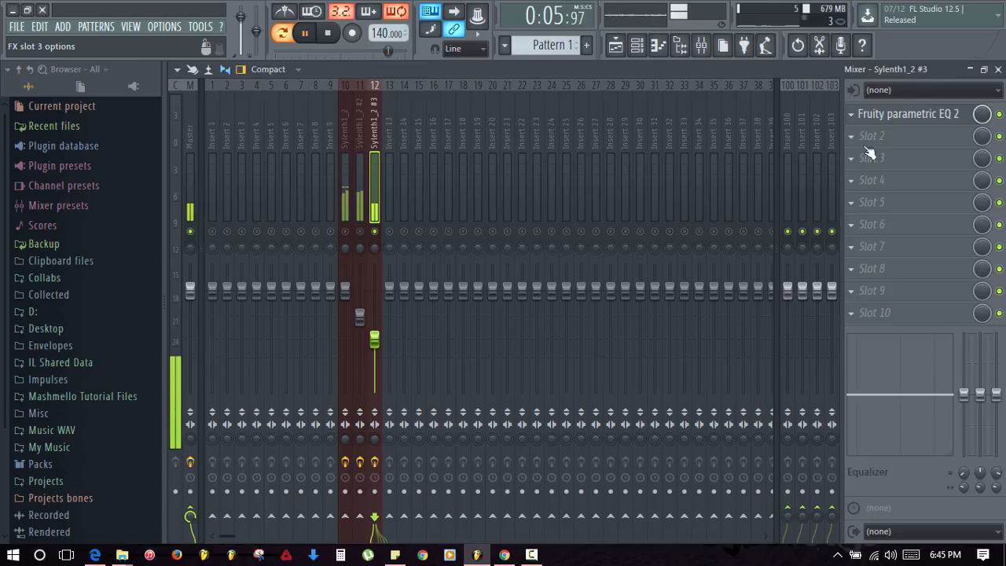
- Load Fruity Stereo Shaper into Sylenth1_2 #3's slot 2 with the Stereoize 3 preset
key(space)
click(871, 136)
click(839, 346)
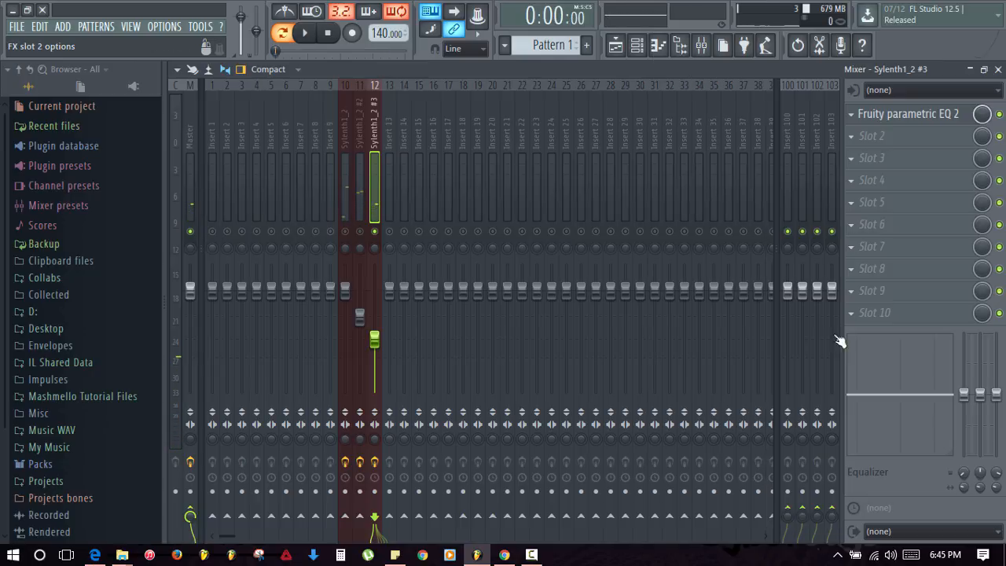
click(239, 195)
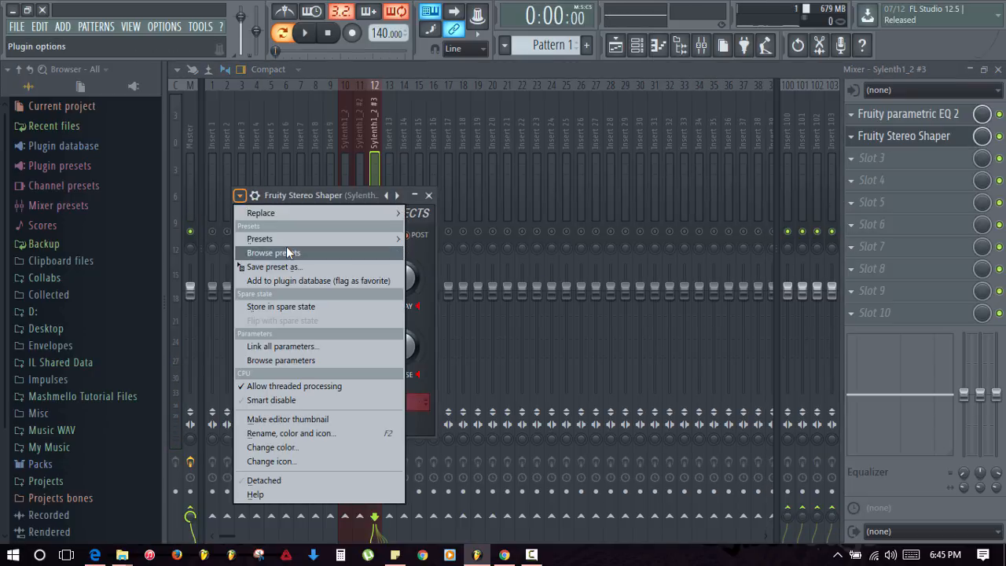
mouse_move(289, 239)
click(468, 253)
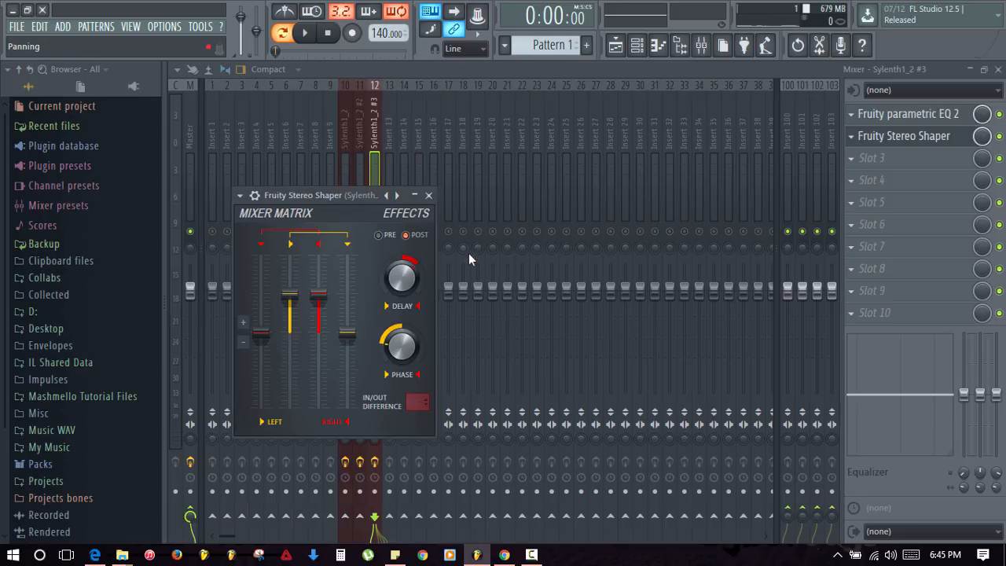
click(239, 195)
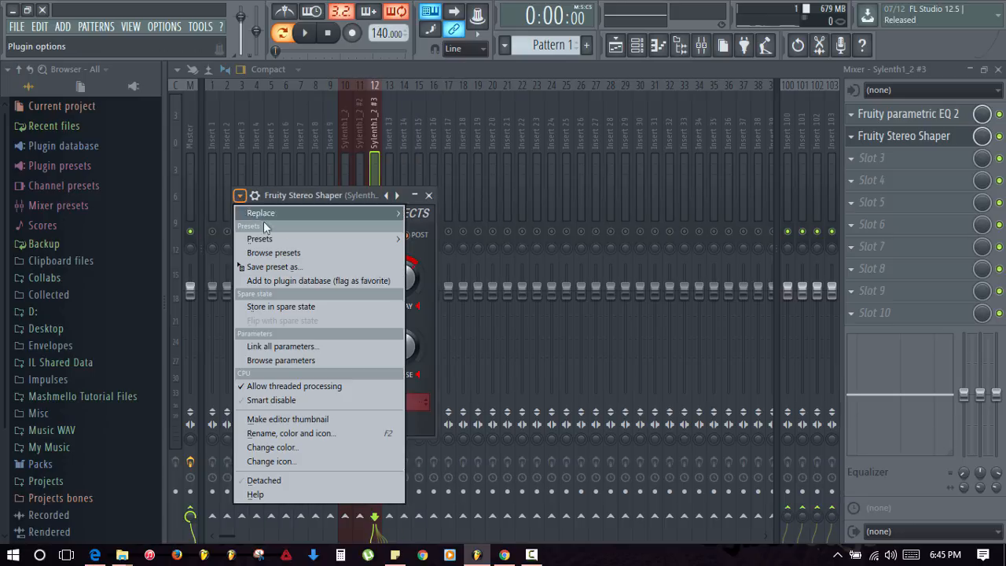
mouse_move(270, 238)
click(474, 252)
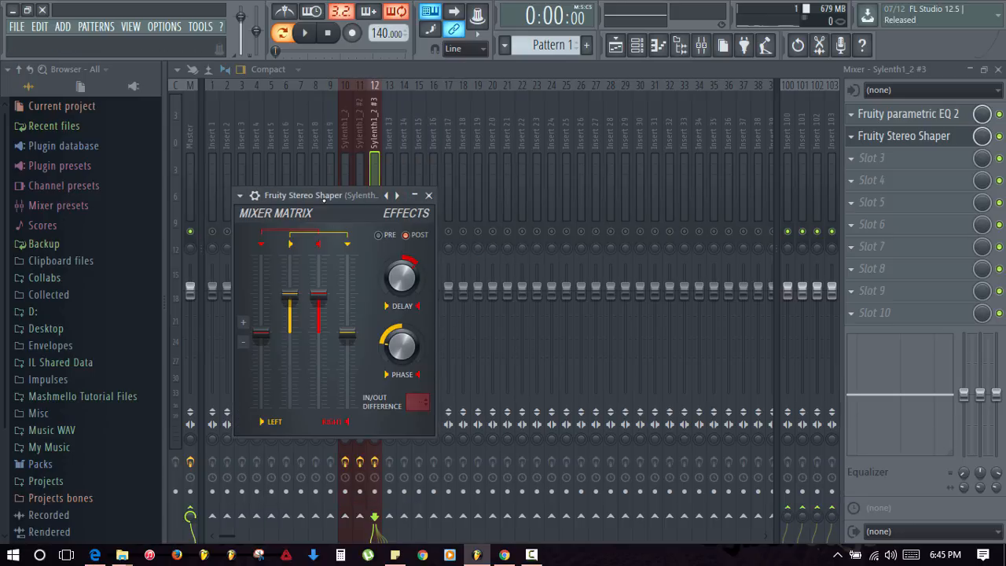
click(239, 196)
mouse_move(267, 240)
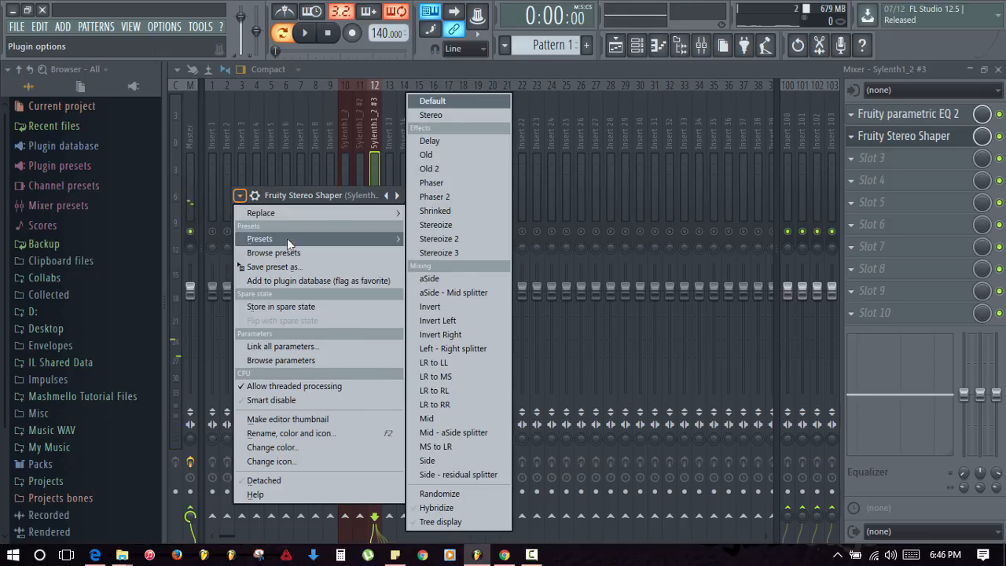
click(462, 253)
key(space)
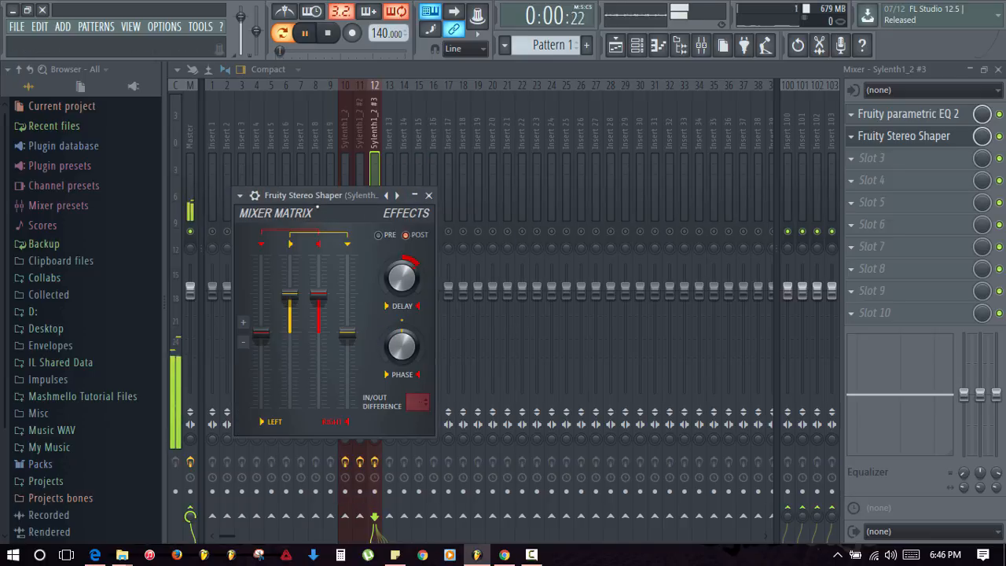
click(428, 195)
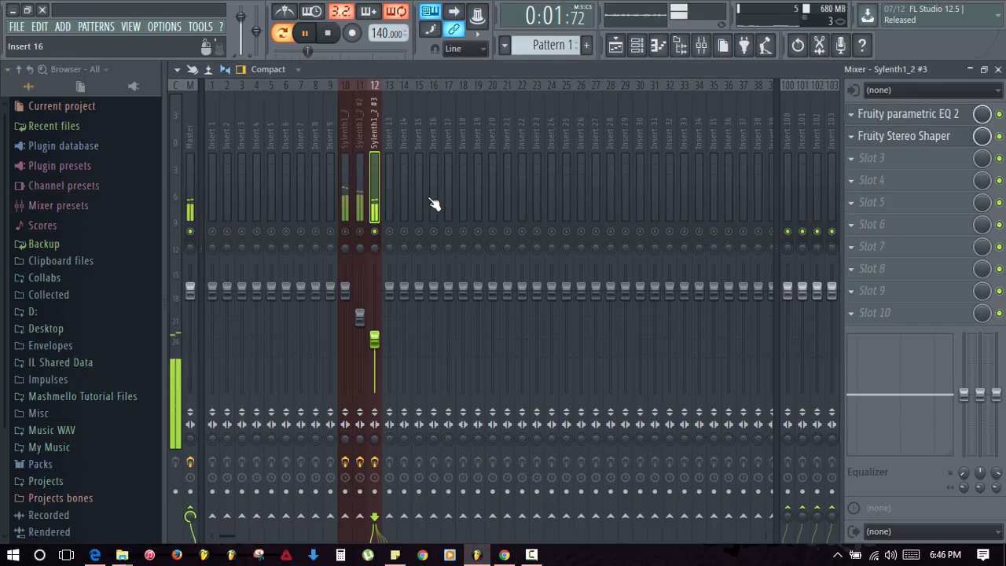
- Unmute Sylenth1_2 #2 and lower the Sylenth1_2 #3 fader to about -16.5 dB
click(360, 231)
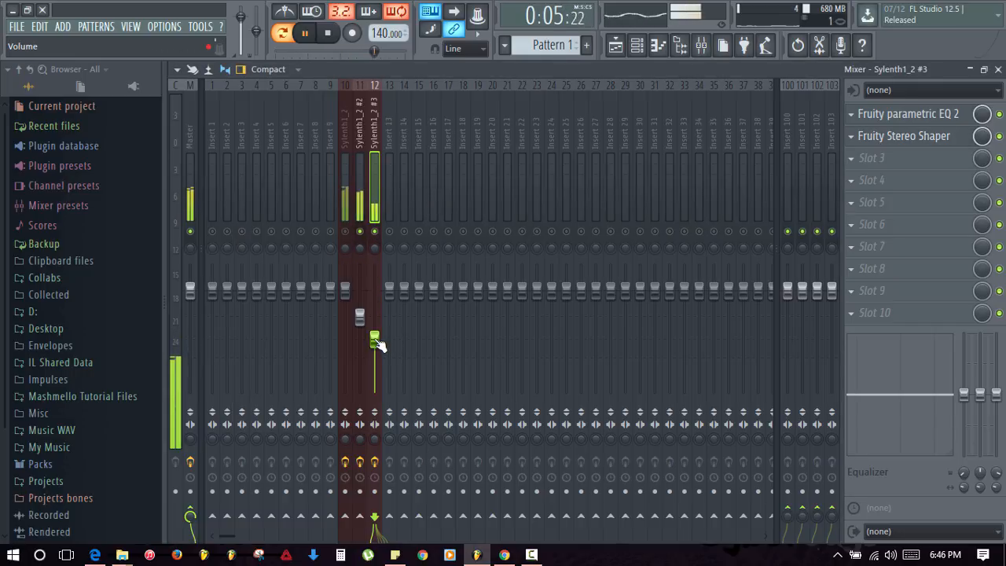
drag(374, 339, 374, 342)
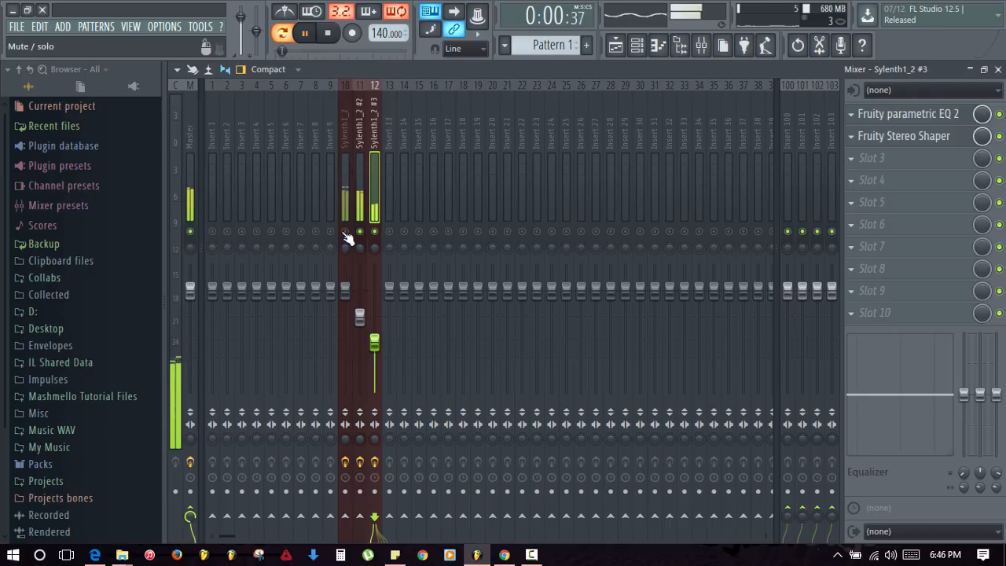
key(space)
key(space)
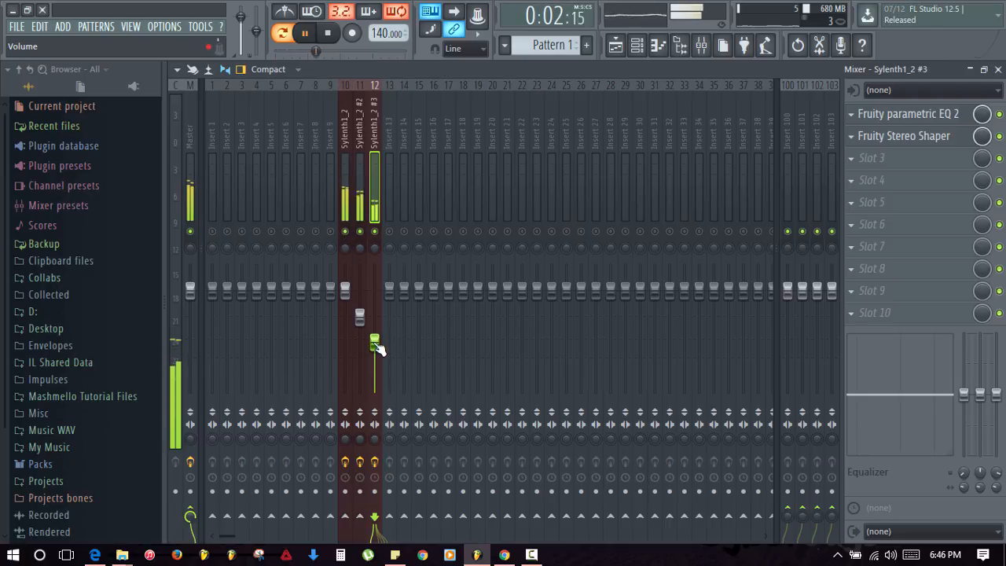
drag(378, 349, 377, 355)
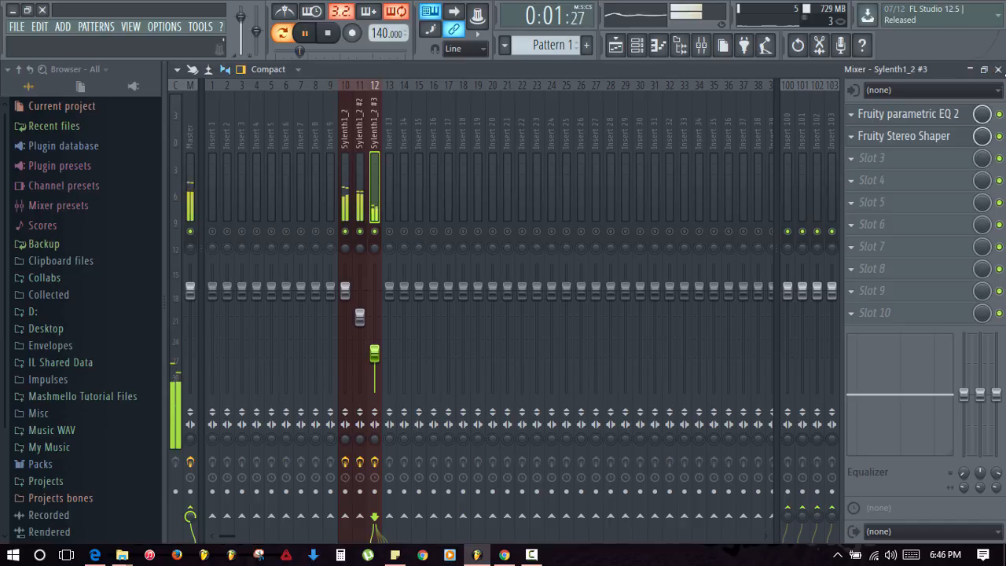
- Close the mixer and insert a new Sylenth1 channel, Sylenth1_2 #4, from the Sampler's menu
click(998, 70)
key(space)
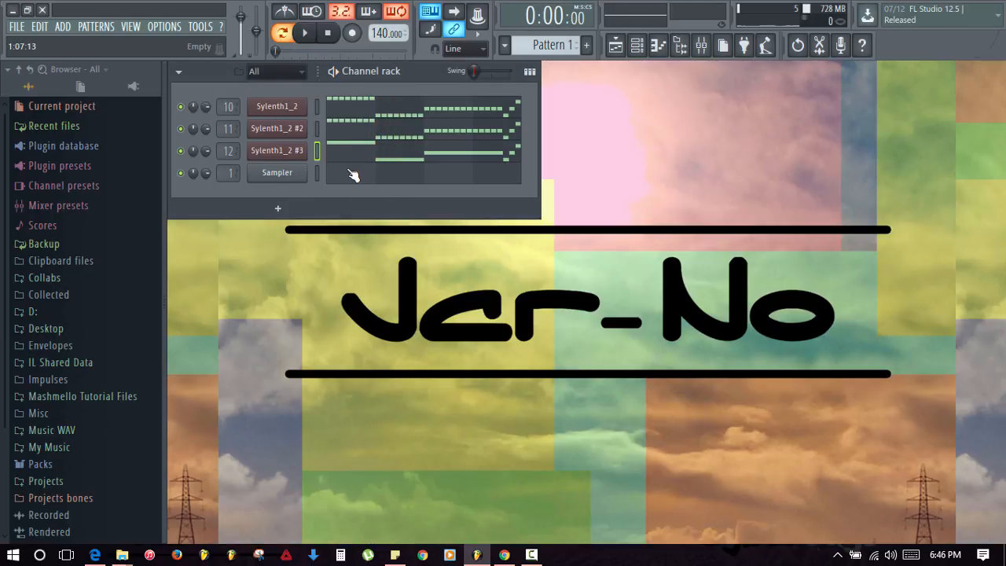
right_click(283, 181)
mouse_move(360, 266)
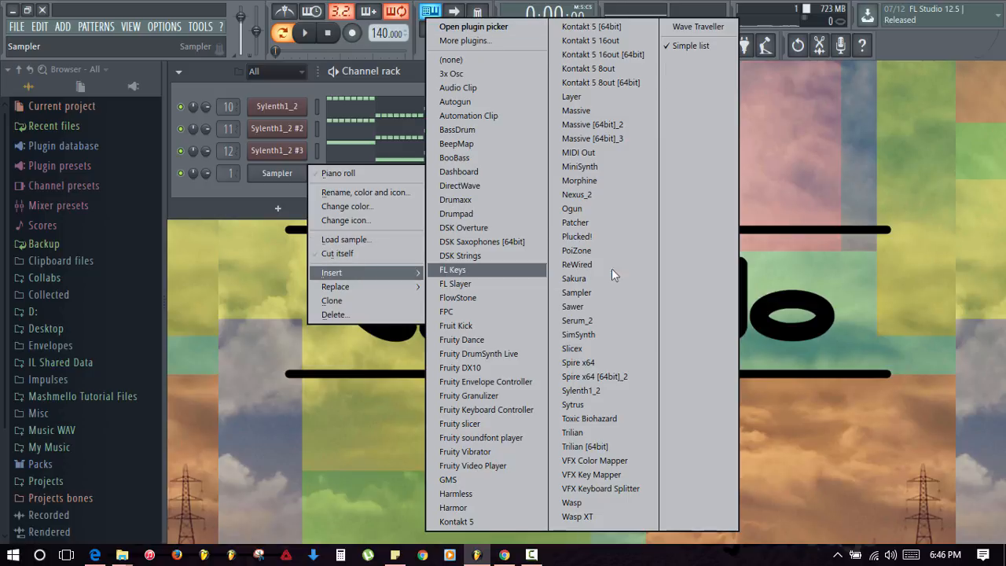
click(597, 389)
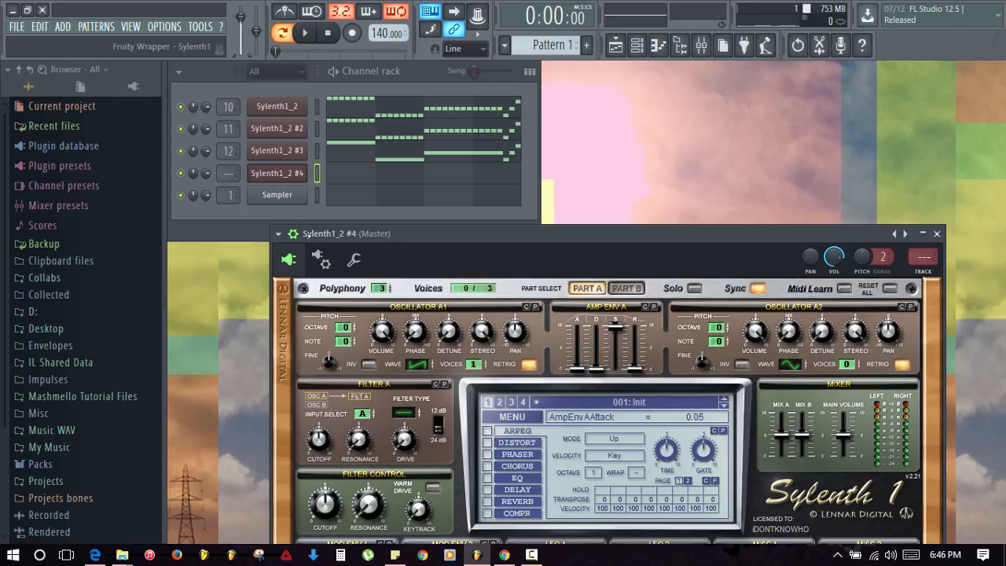
- Load Lead Synth 1.fxp into Sylenth1_2 #4 and open its notes in the piano roll
click(294, 233)
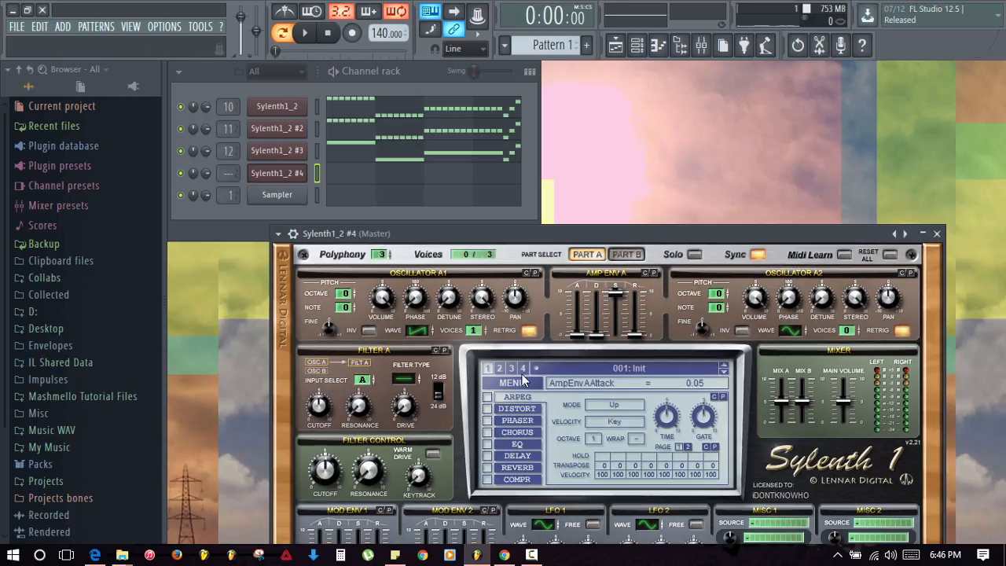
click(523, 382)
click(540, 143)
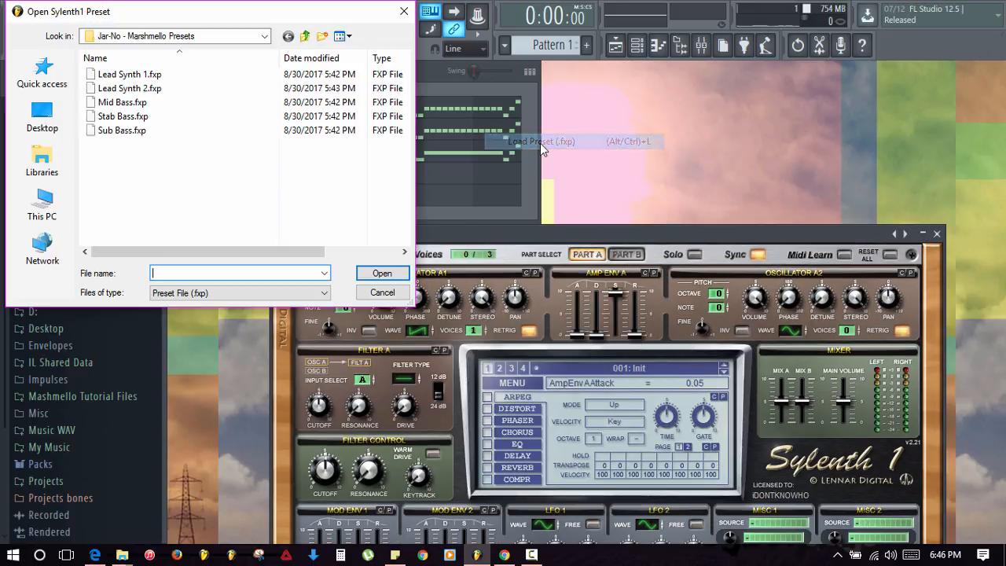
double_click(141, 77)
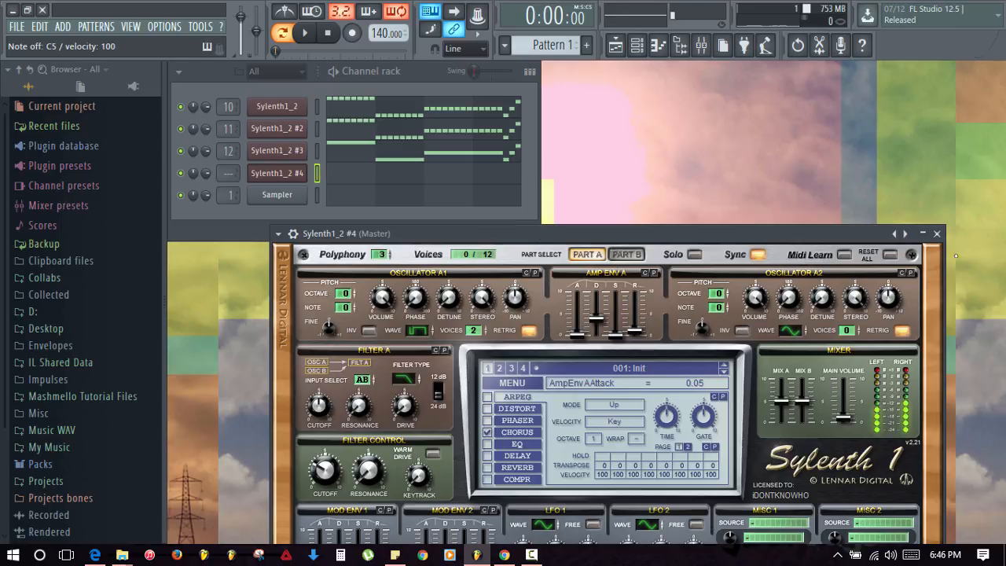
click(937, 233)
click(384, 167)
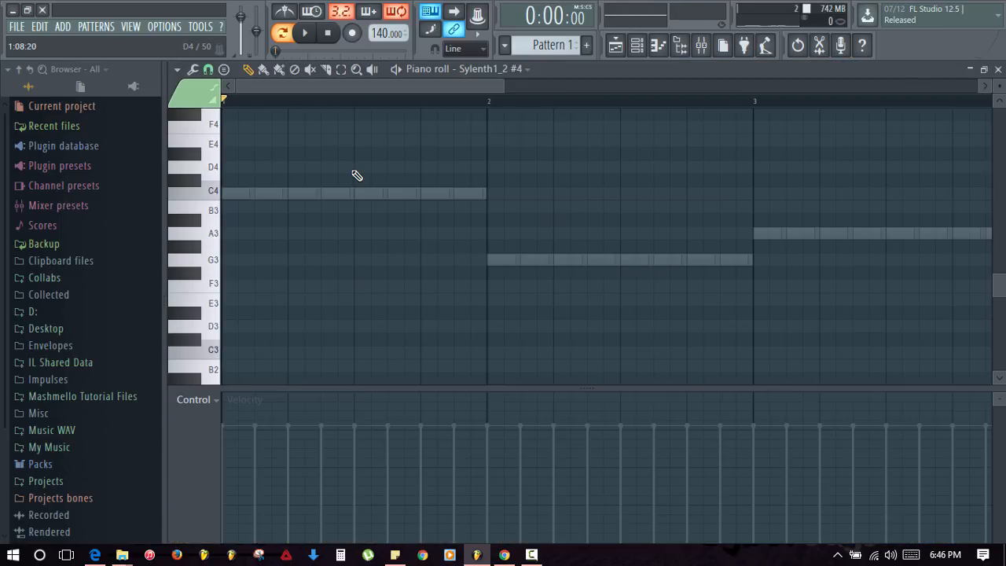
- Scroll the piano roll up to the E5–C6 lead melody and play it back
scroll(275, 196, up, 3)
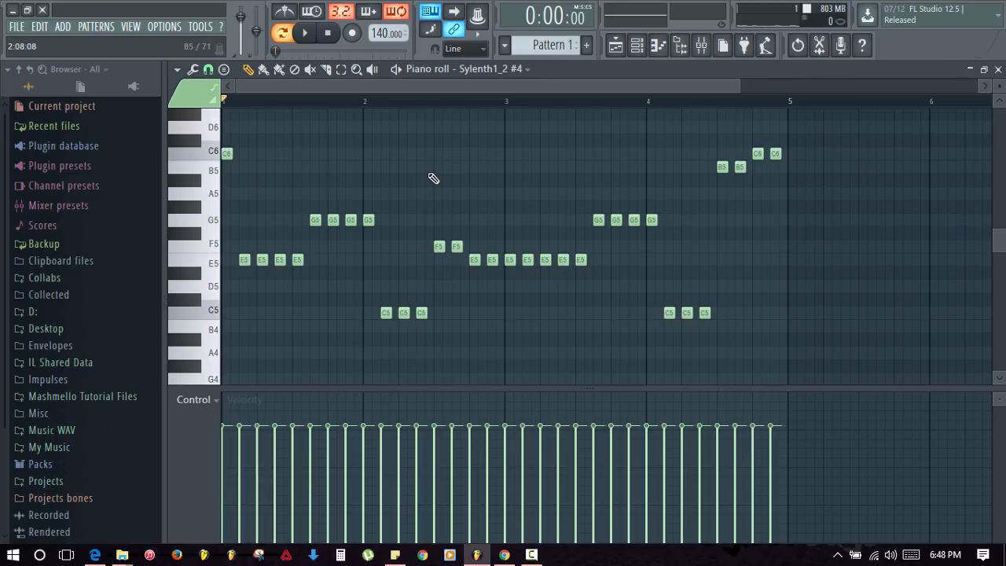
key(space)
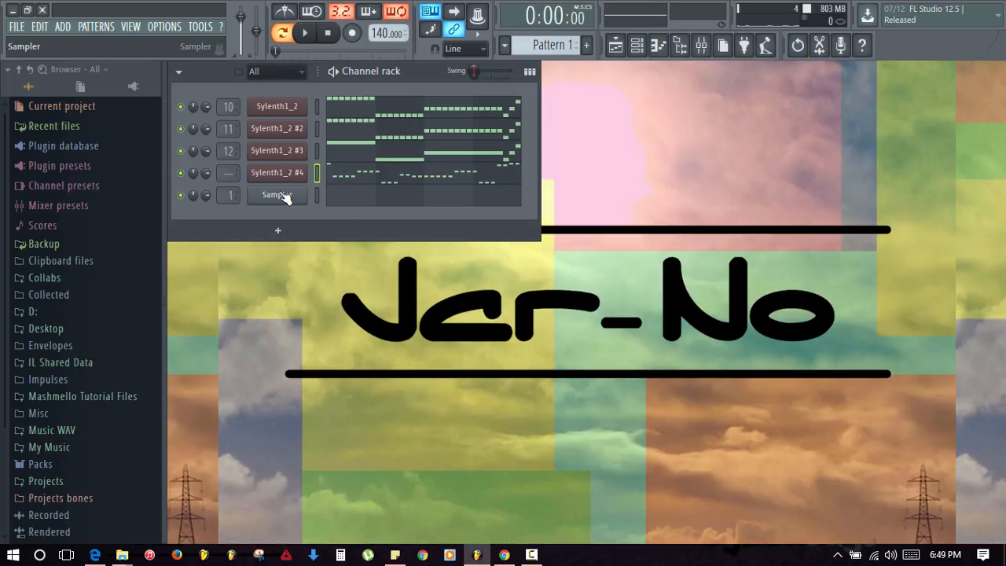
- Insert another Sylenth1 channel, Sylenth1_2 #5, from the Sampler's menu
right_click(285, 198)
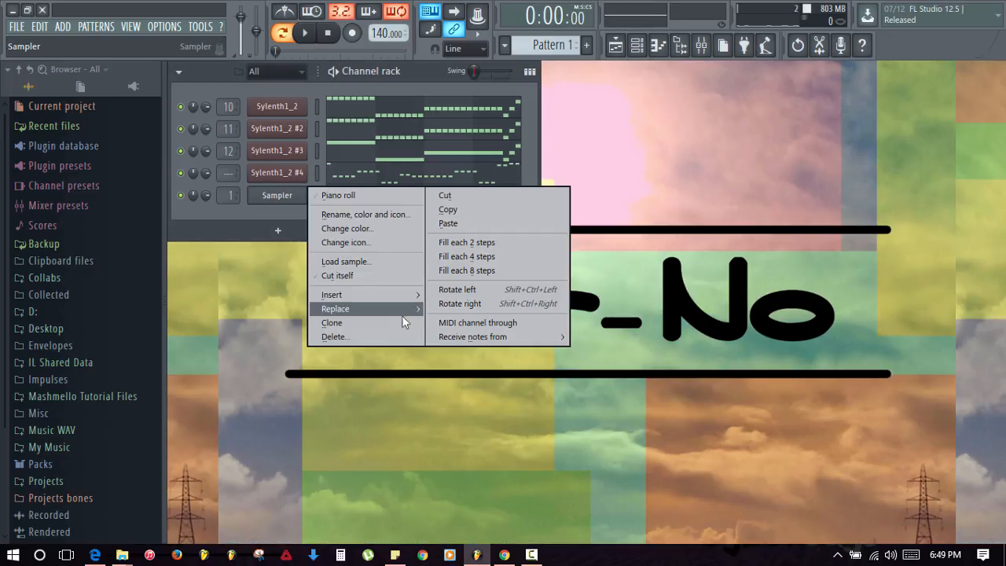
mouse_move(385, 292)
click(581, 391)
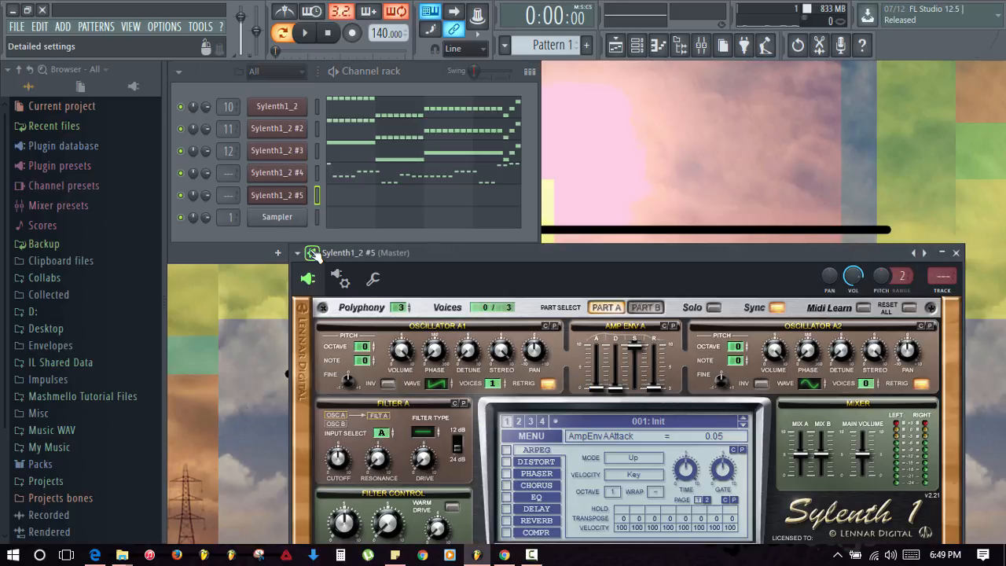
- Load Lead Synth 2.fxp into Sylenth1_2 #5 and mute the first three Sylenth channels
click(312, 253)
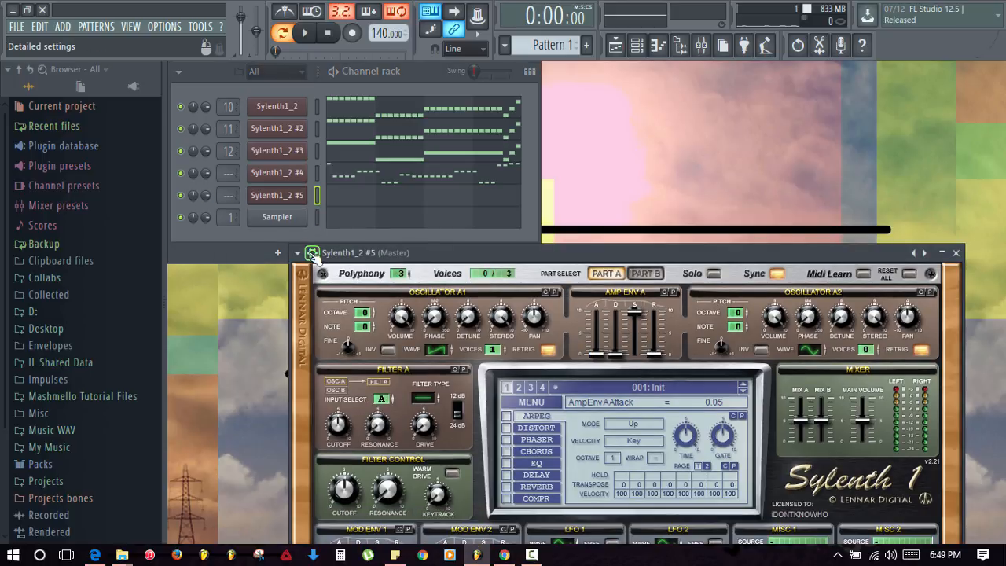
click(533, 401)
click(553, 160)
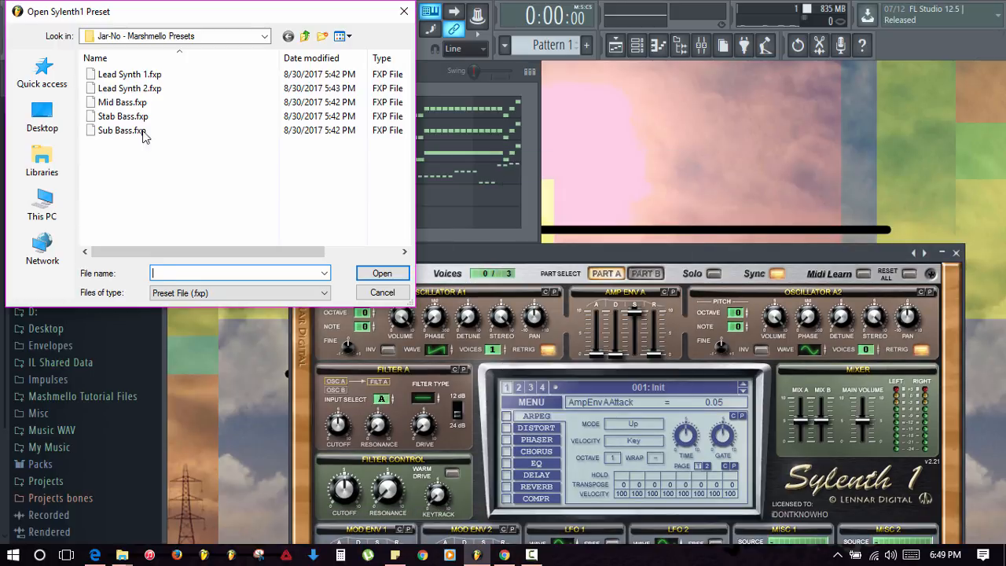
double_click(123, 86)
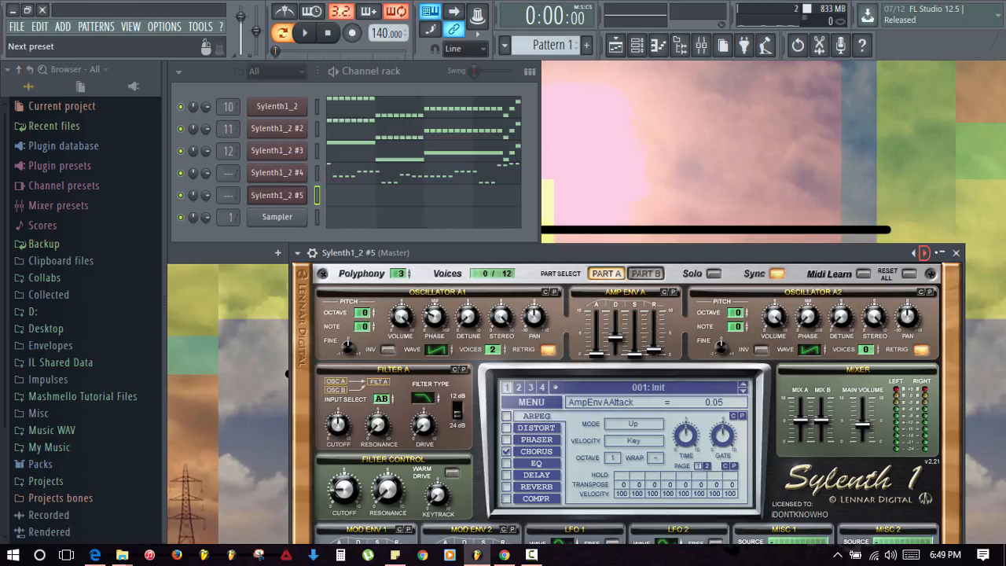
click(955, 253)
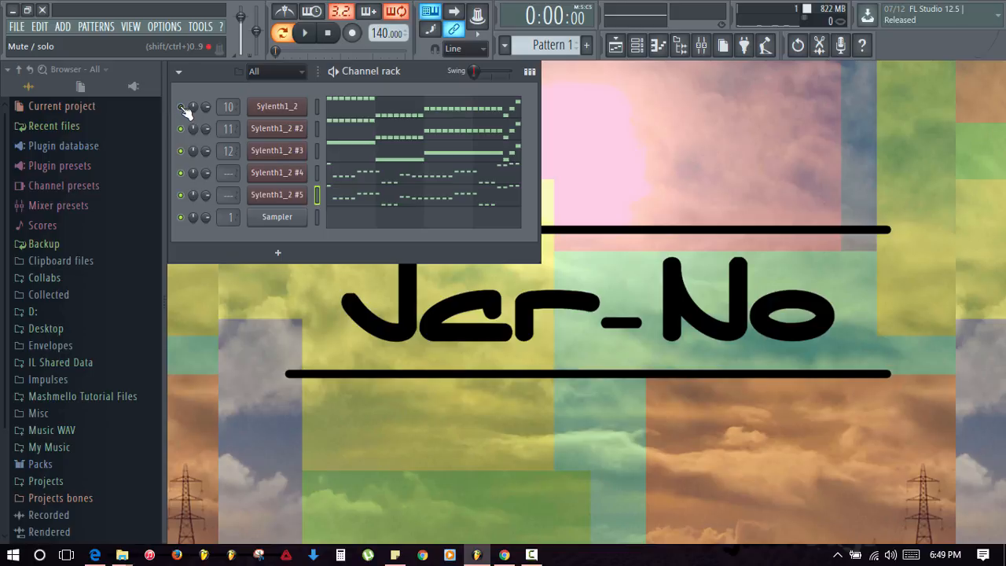
drag(182, 107, 191, 160)
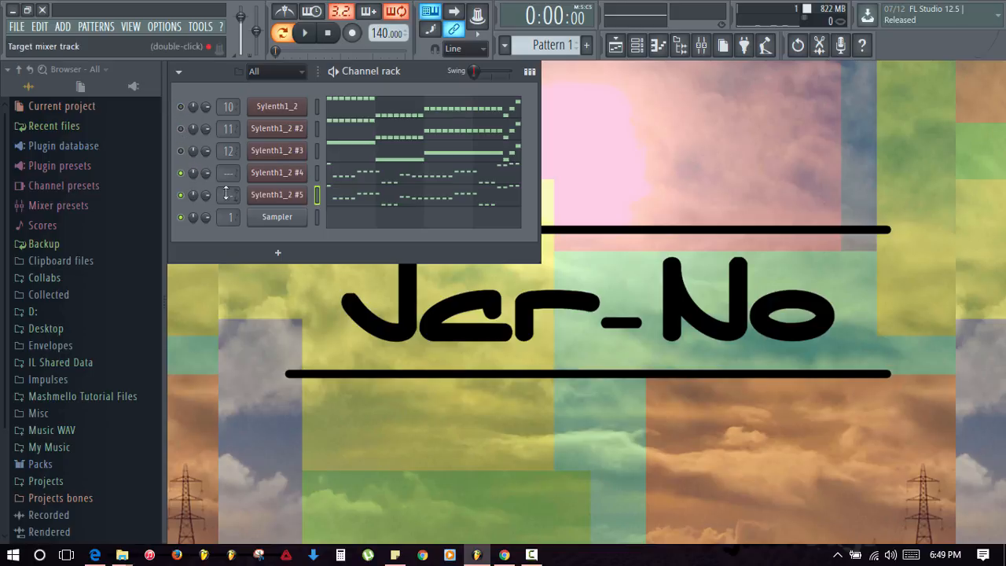
- Open Sylenth1_2 #5's melody in the piano roll and select all of its notes
key(space)
click(343, 203)
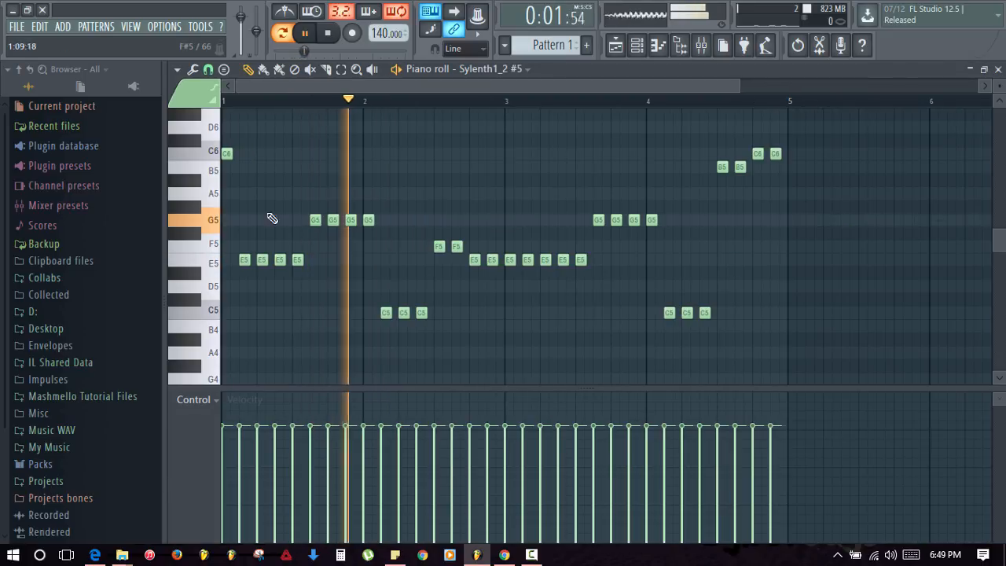
key(space)
key(ctrl+a)
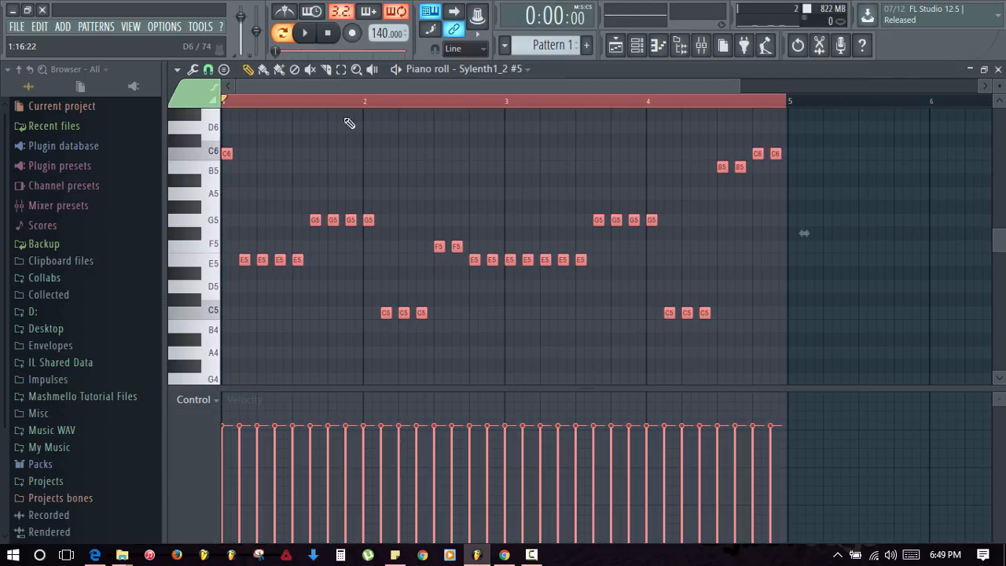
scroll(281, 200, up, 2)
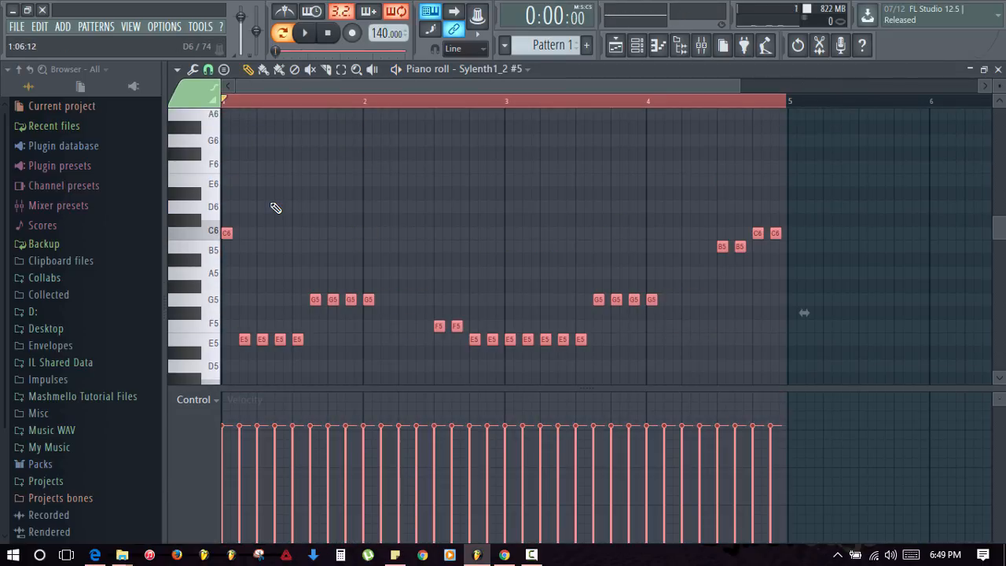
scroll(276, 208, up, 1)
scroll(276, 207, down, 1)
- Transpose the selected notes up one octave to E6, G6 and C6, then preview the pattern
key(ctrl+Up)
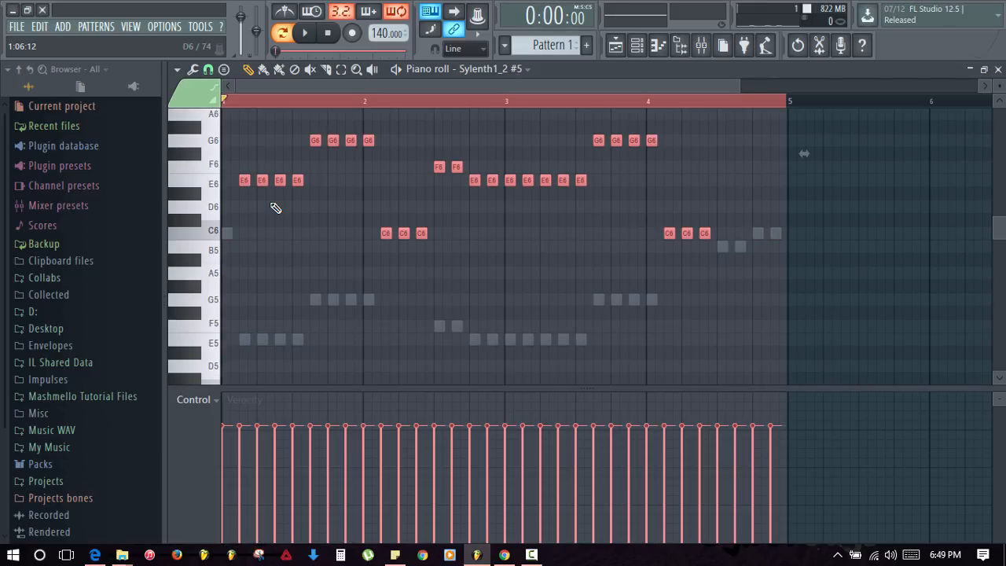
key(ctrl+Down)
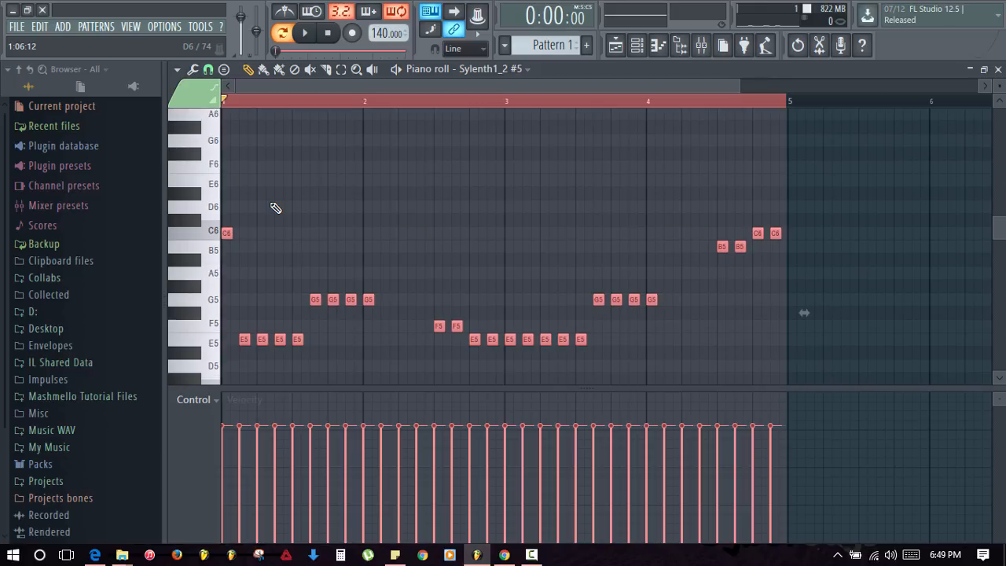
key(ctrl+Up)
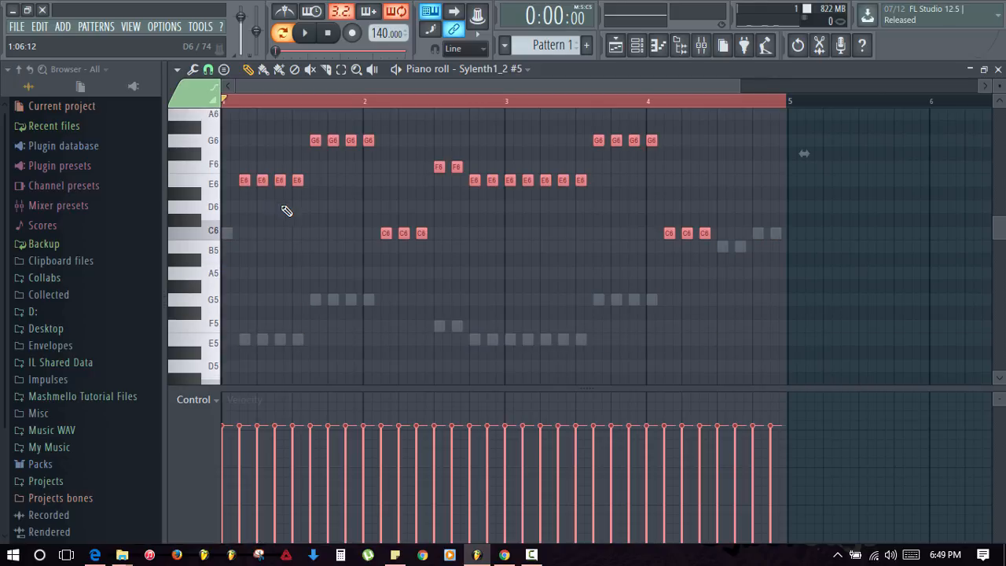
ctrl+click(286, 211)
scroll(286, 211, up, 1)
key(space)
key(Escape)
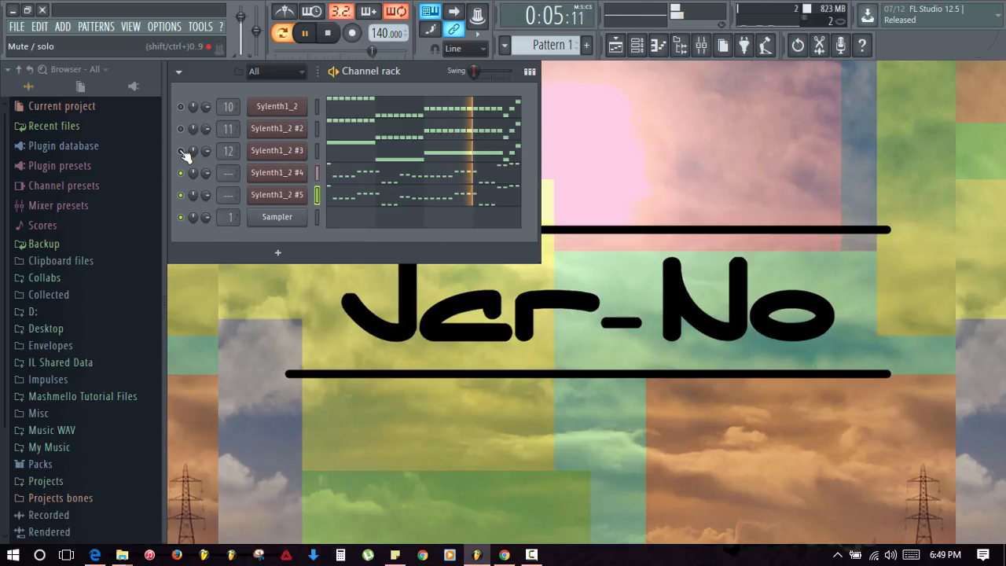
- Stop, replay and stop the pattern to audition the layered Sylenth leads
key(space)
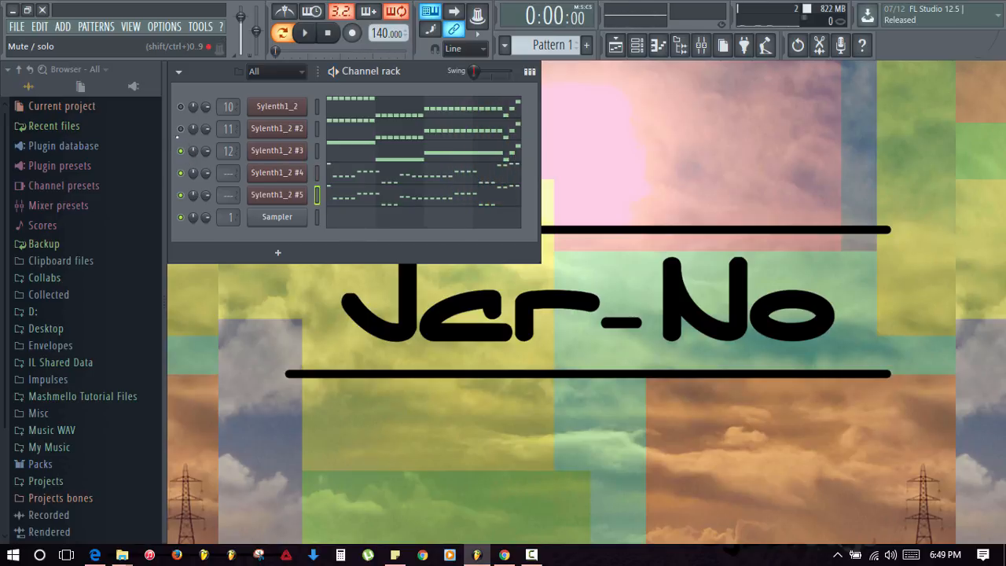
key(space)
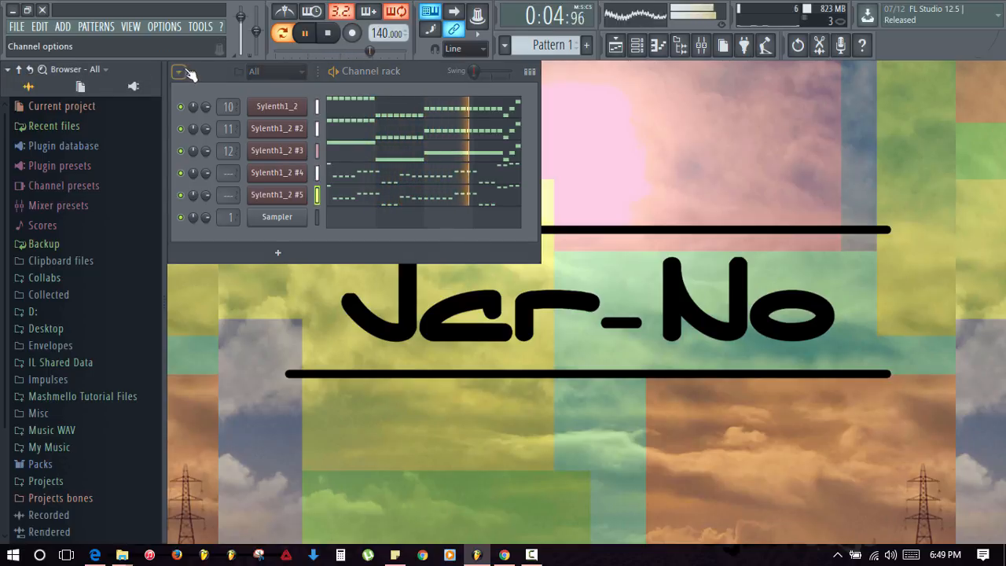
key(space)
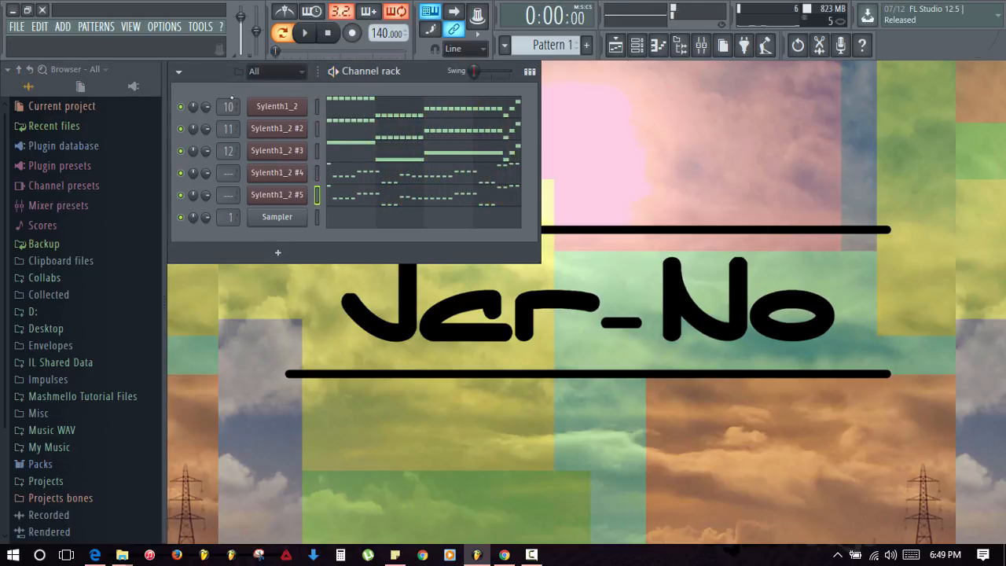
- Mute then unmute Sylenth1_2 and Sylenth1_2 #2, leaving all five channels unmuted, and show the mixer
click(180, 106)
click(180, 128)
click(180, 106)
click(180, 128)
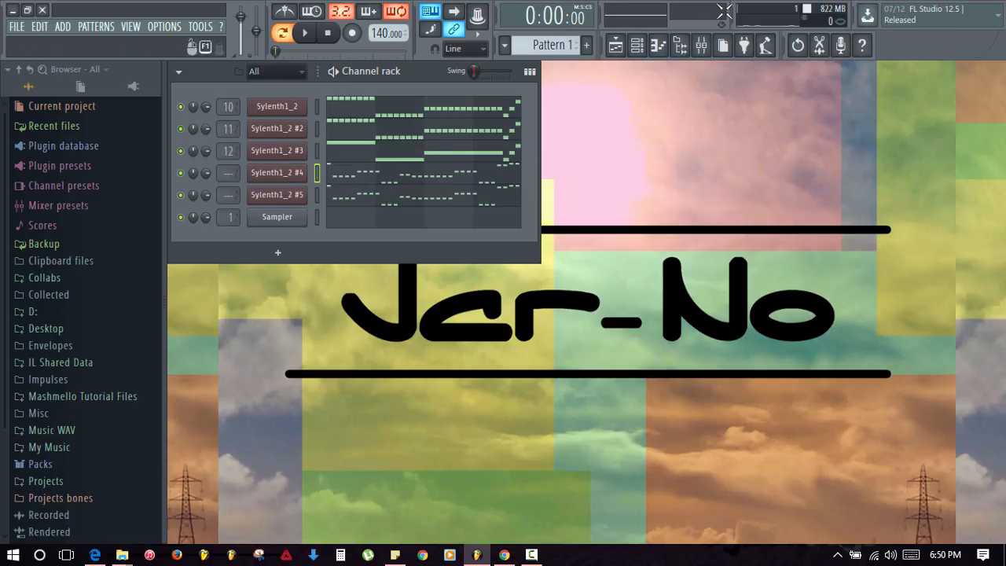
click(700, 44)
- Link Sylenth1_2 #4 to mixer insert 13 and Sylenth1_2 #5 to insert 14 with Ctrl+L
click(388, 149)
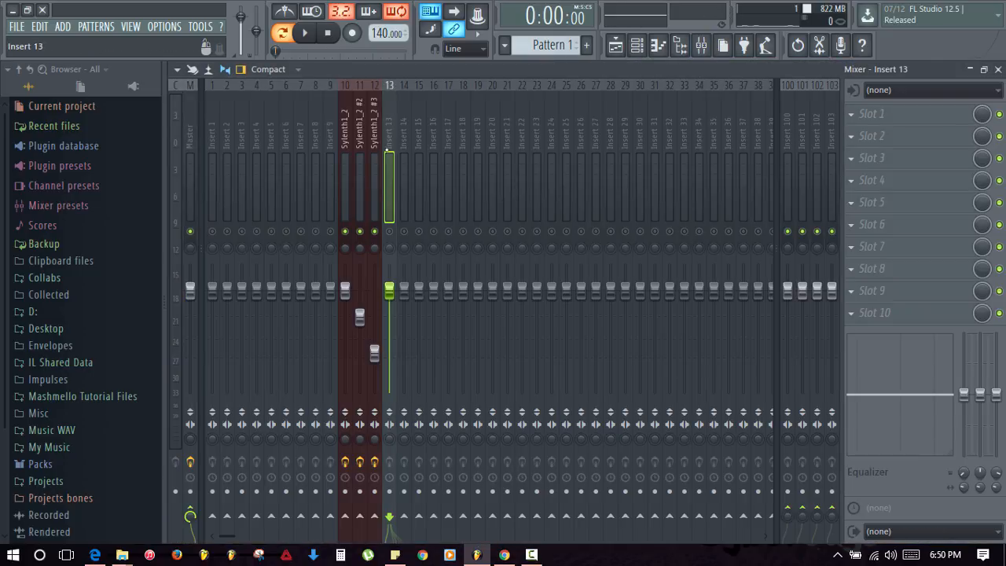
key(ctrl+l)
click(636, 45)
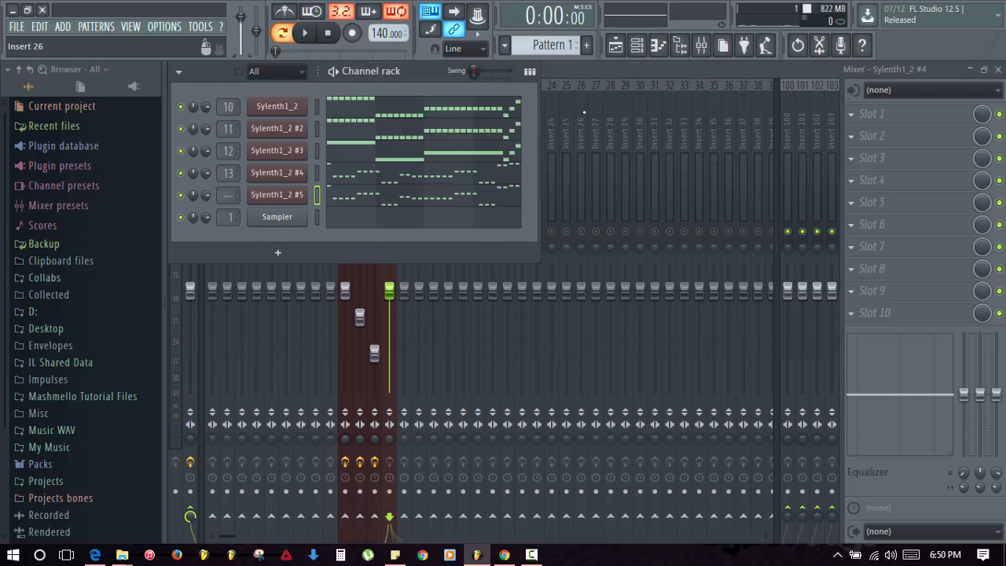
click(580, 188)
click(404, 189)
key(ctrl+l)
- Solo inserts 14 and 13, audition insert 13, and load Fruity Parametric EQ 2 into its first slot
right_click(403, 231)
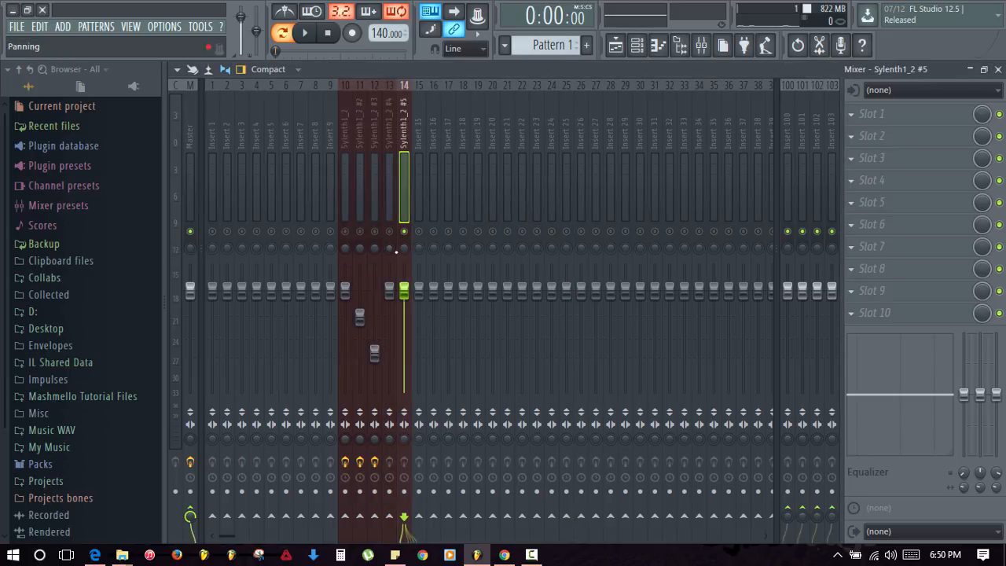
right_click(389, 231)
click(388, 200)
key(space)
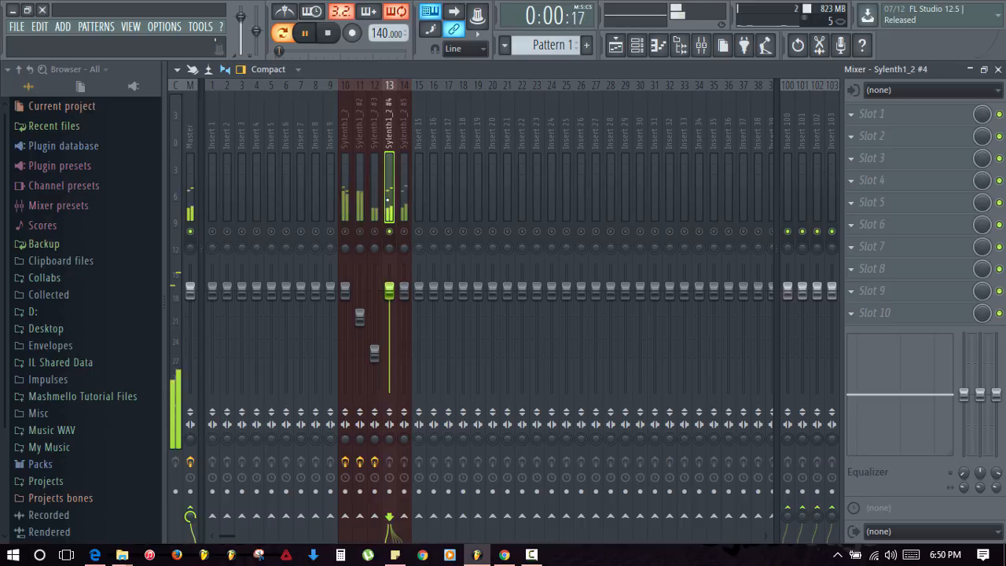
key(space)
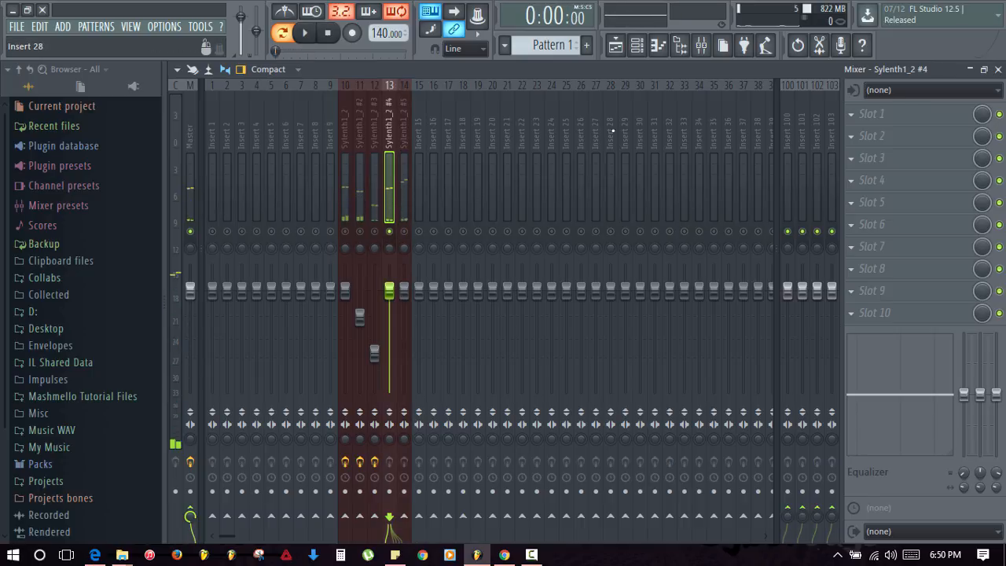
click(874, 117)
click(835, 195)
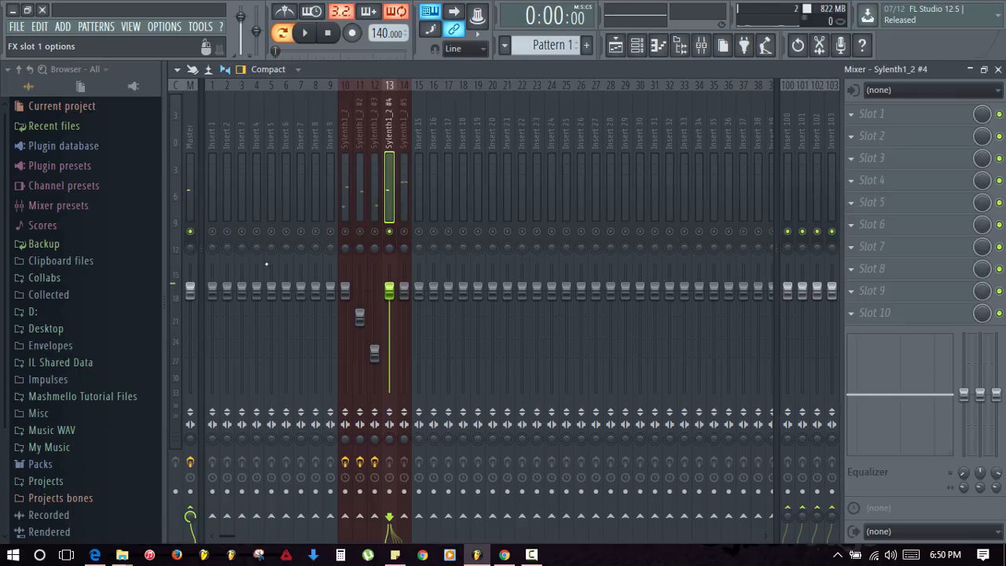
- Give EQ band 1 a Steep 8 slope and shape the low cut with bands 1 and 2
right_click(321, 336)
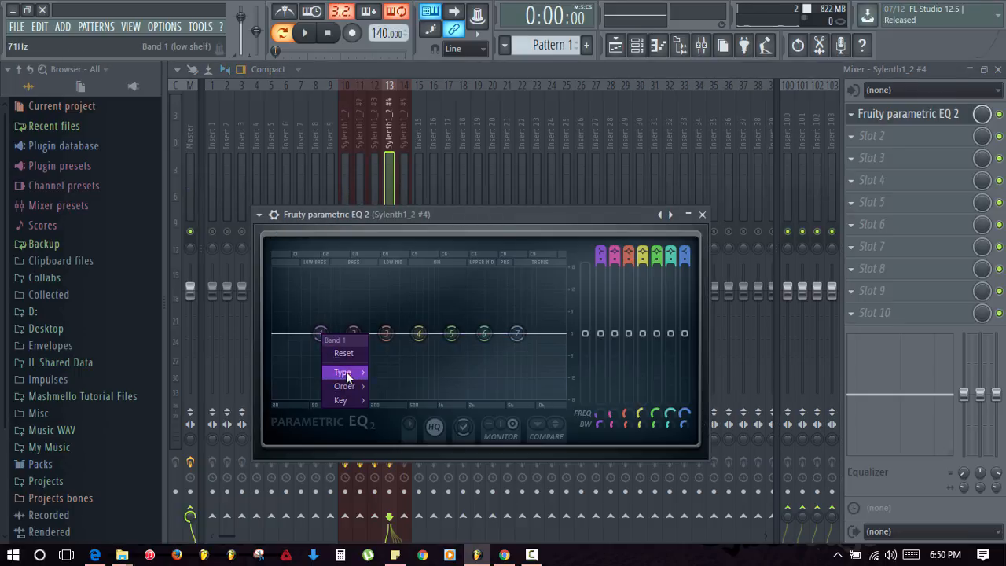
click(377, 385)
drag(320, 336, 355, 397)
key(space)
drag(358, 356, 352, 381)
drag(356, 394, 403, 379)
- Change band 7's high-cut slope, boost bands 6 and 4 (about 897Hz) into the highs, then close the EQ
right_click(517, 334)
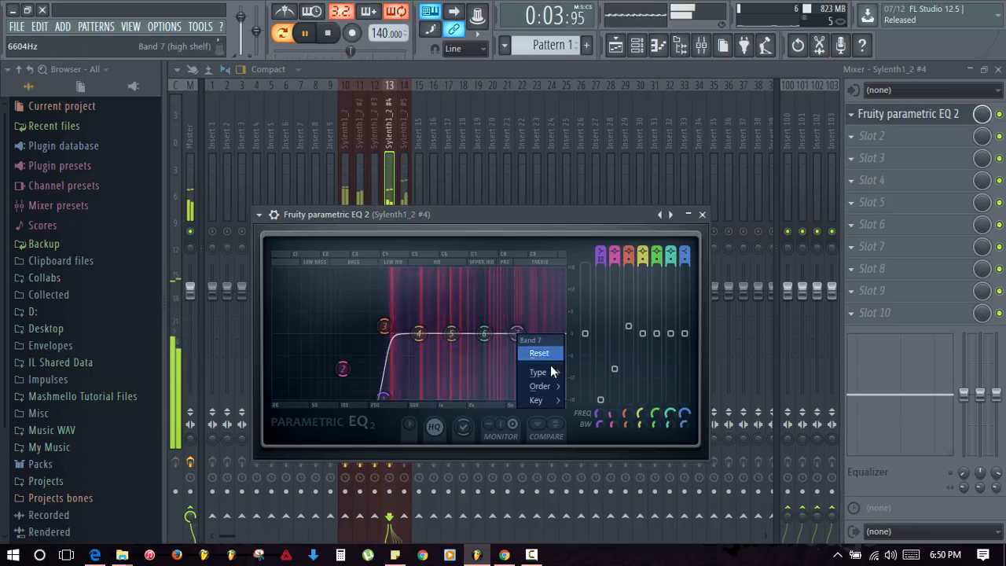
mouse_move(554, 386)
click(589, 386)
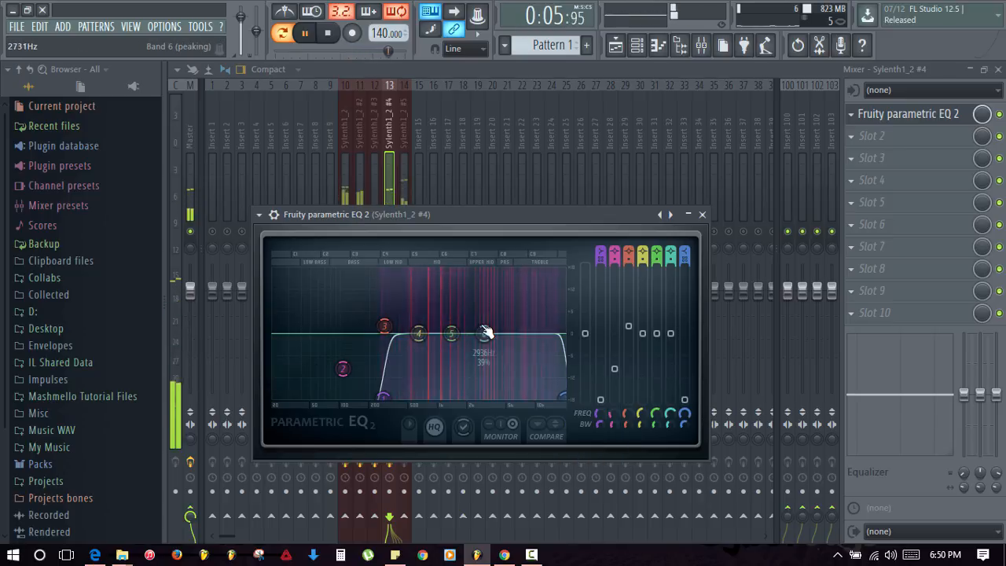
drag(483, 334, 557, 316)
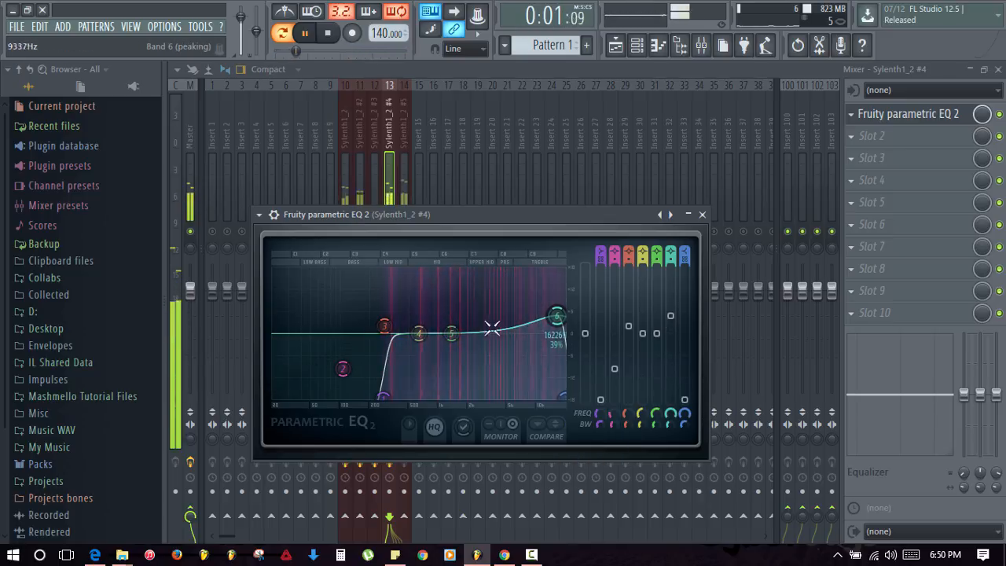
drag(451, 333, 561, 325)
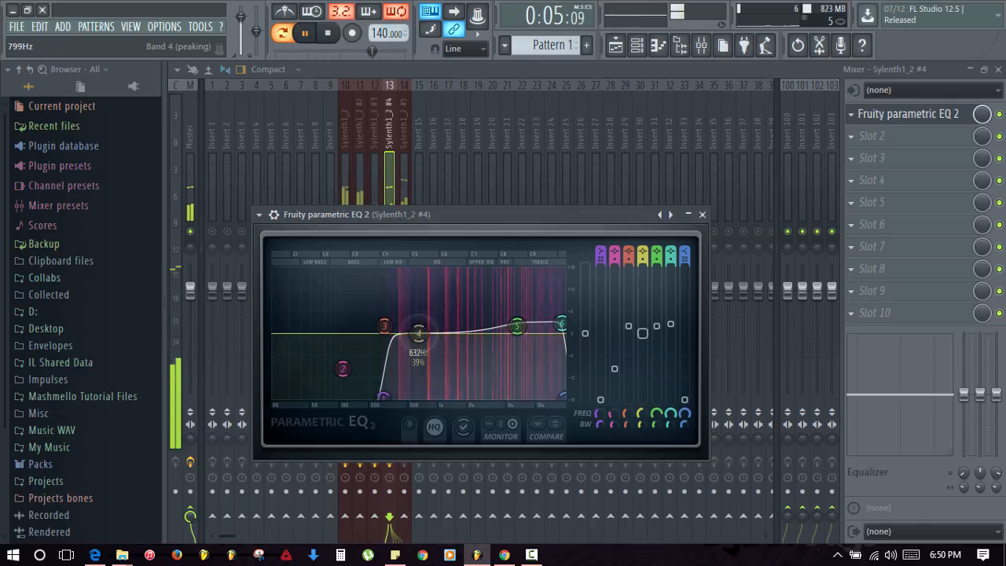
drag(419, 333, 452, 328)
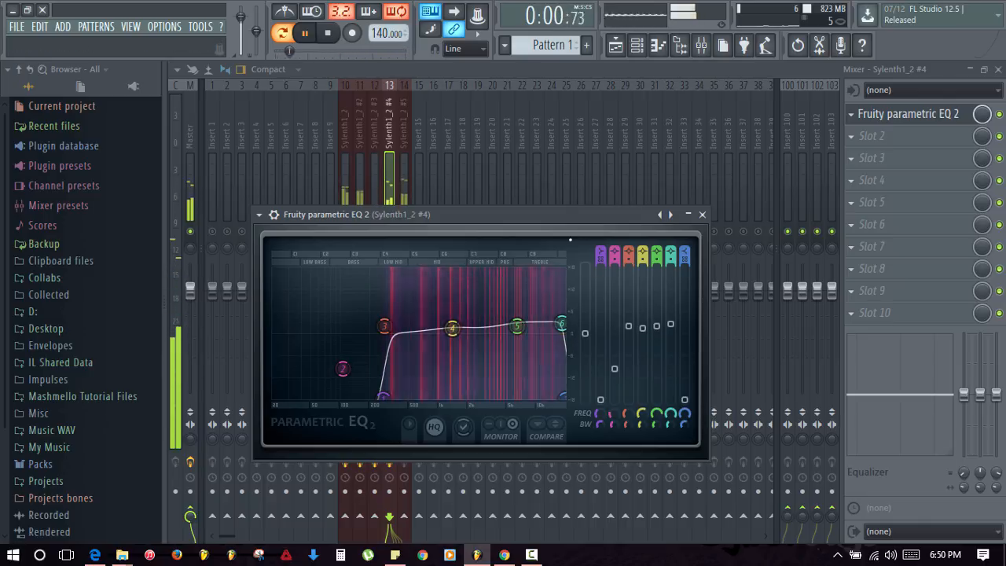
click(702, 214)
key(space)
- Load Fruity Delay 2 into slot 2 and turn its OFS knob to offset the stereo timing right
click(852, 136)
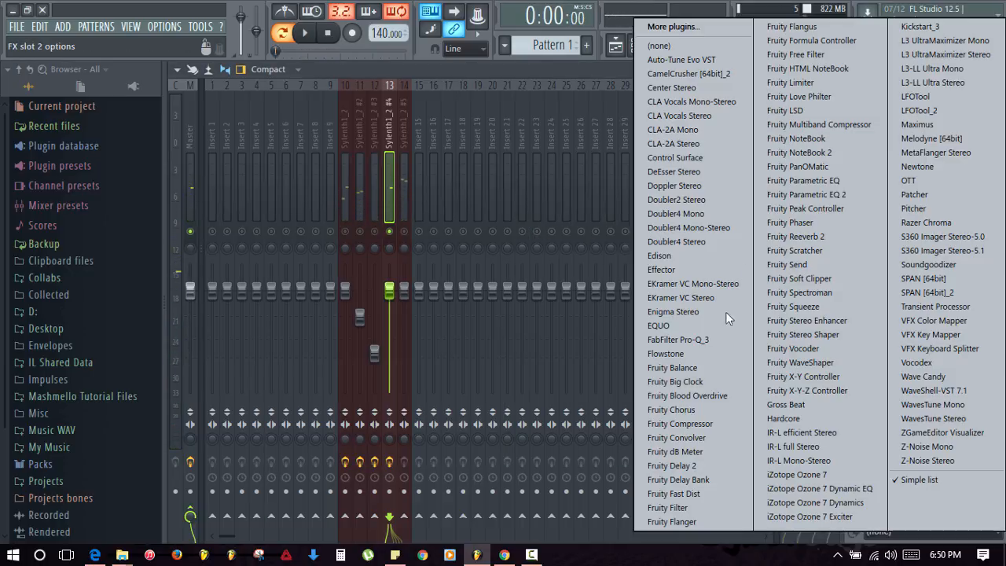
click(673, 466)
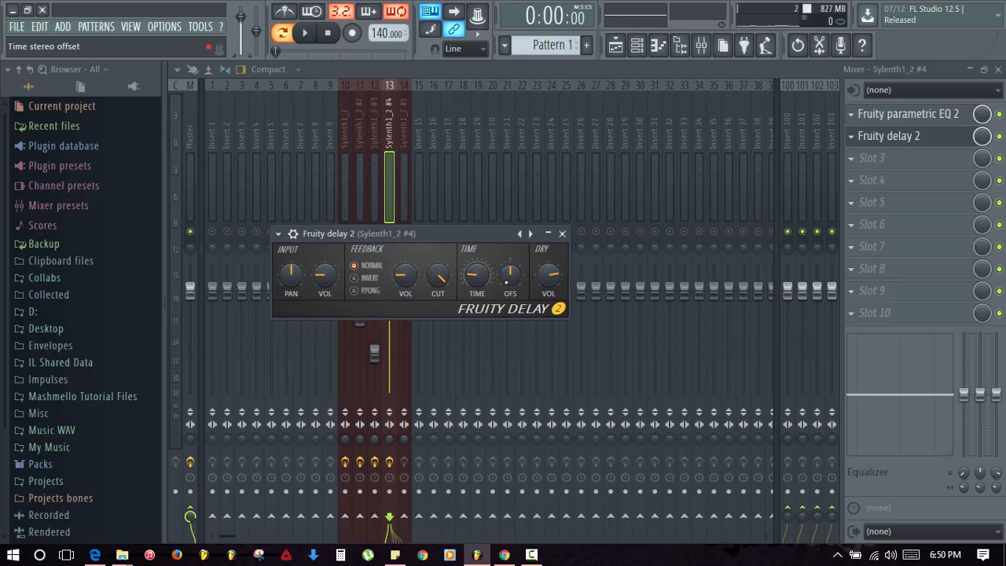
drag(510, 274, 510, 255)
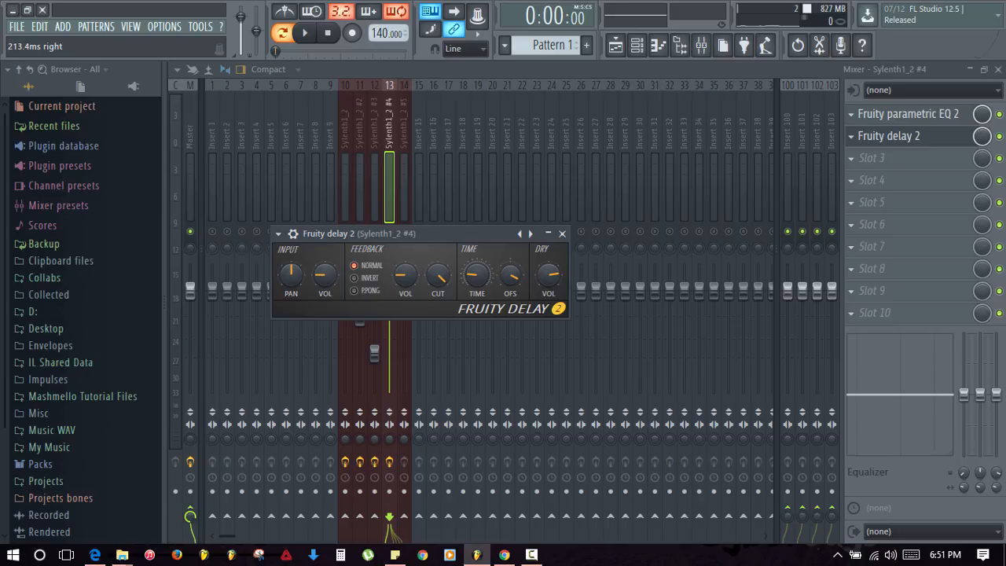
- Preview the lead with the delay several times, then close the delay window
key(space)
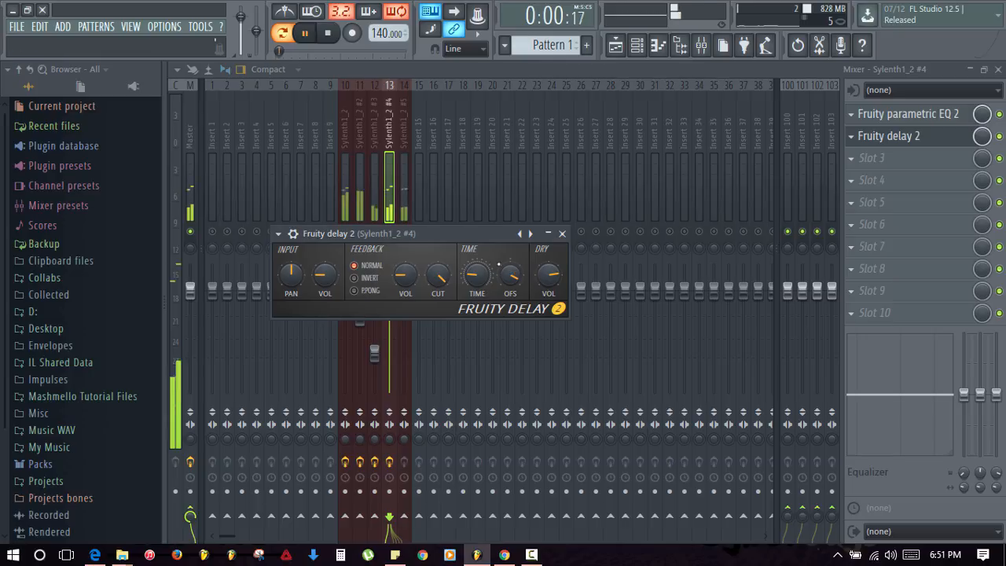
key(space)
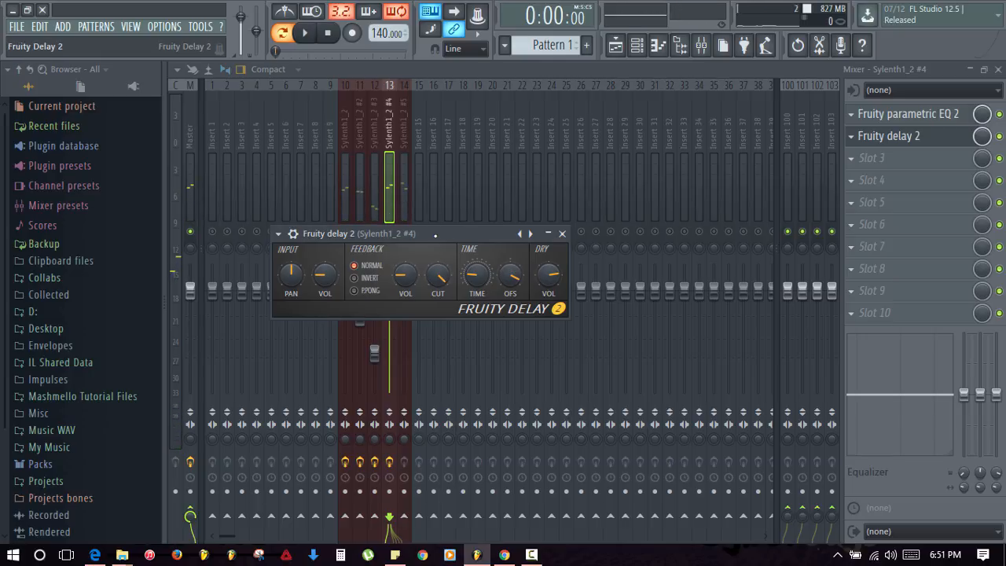
key(space)
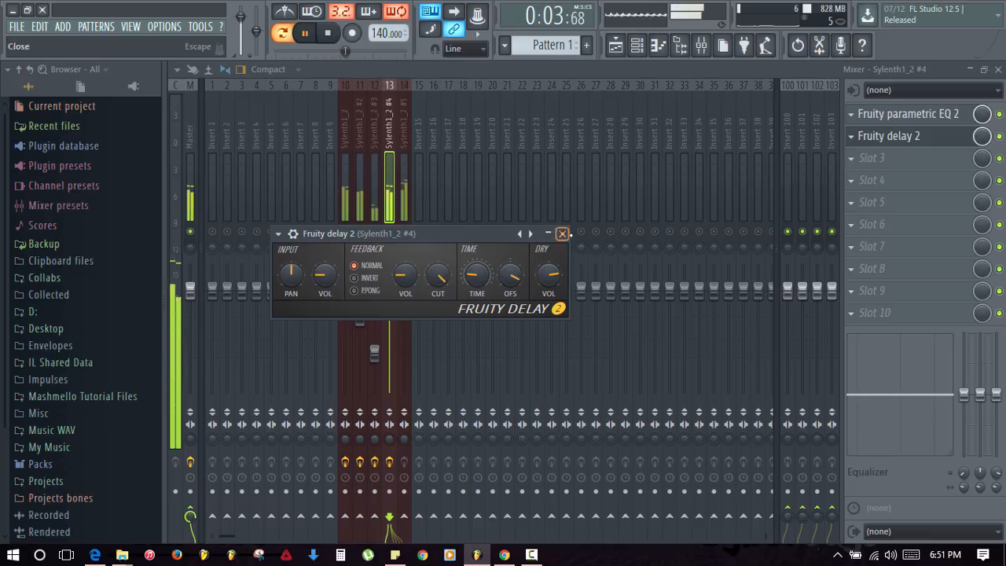
key(space)
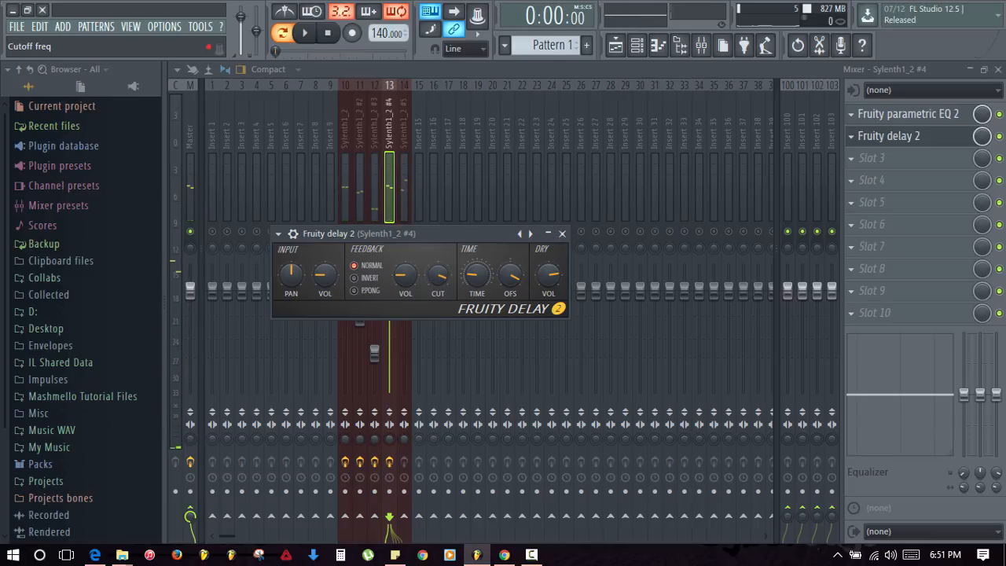
key(space)
key(space)
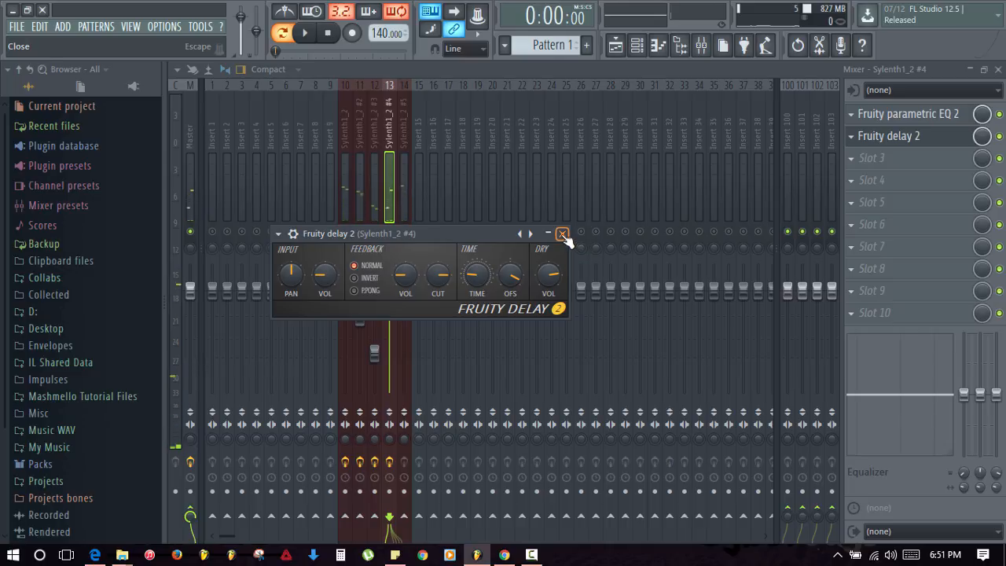
key(space)
key(space)
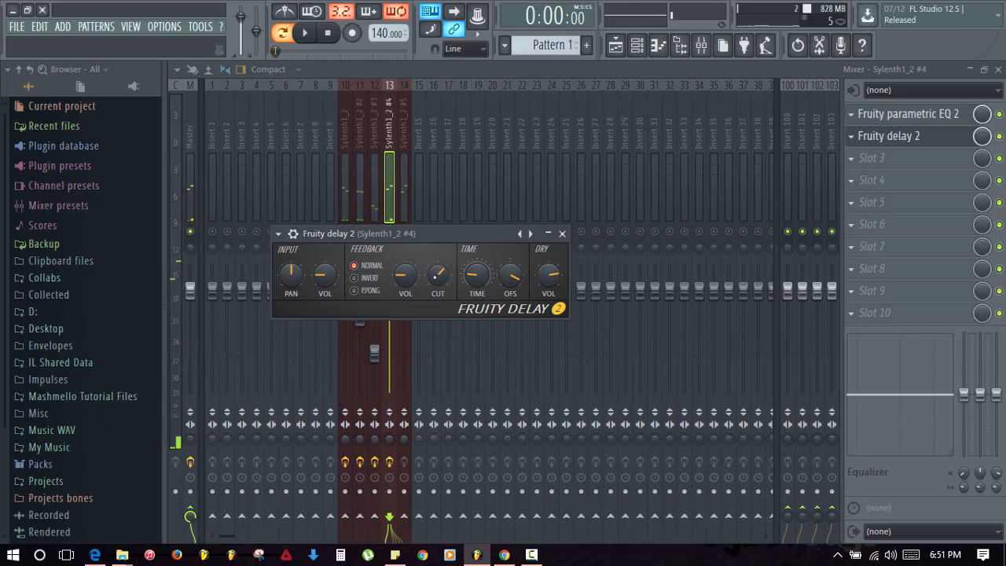
key(space)
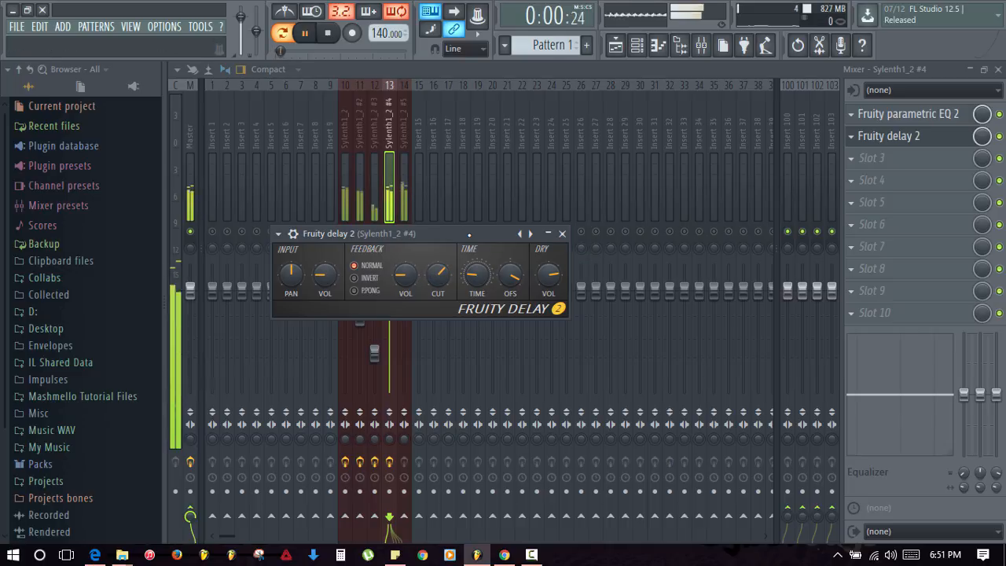
click(563, 234)
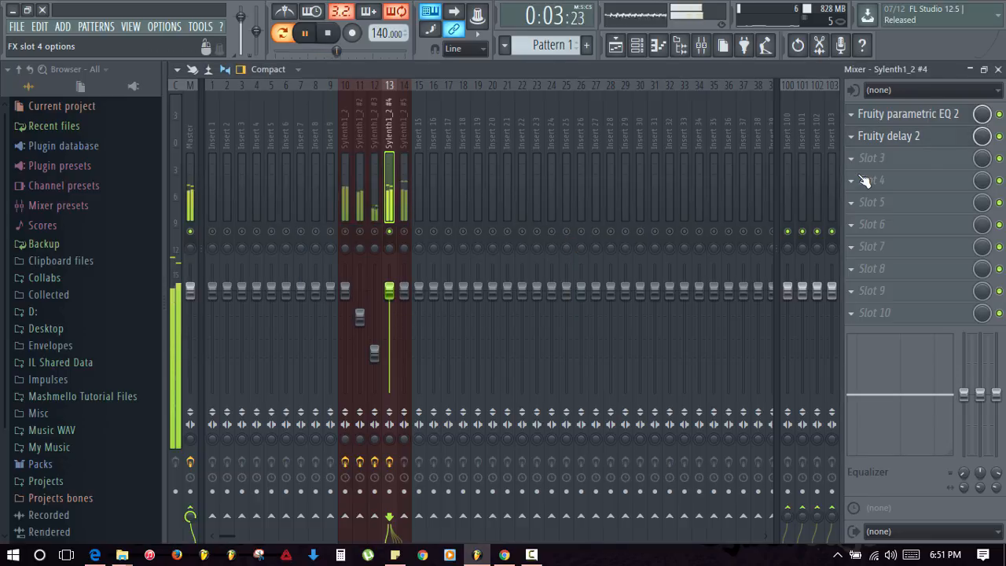
- Load Fruity Reeverb 2 into slot 3, lower DAMP to 5.2kHz and reduce its stereo separation
key(space)
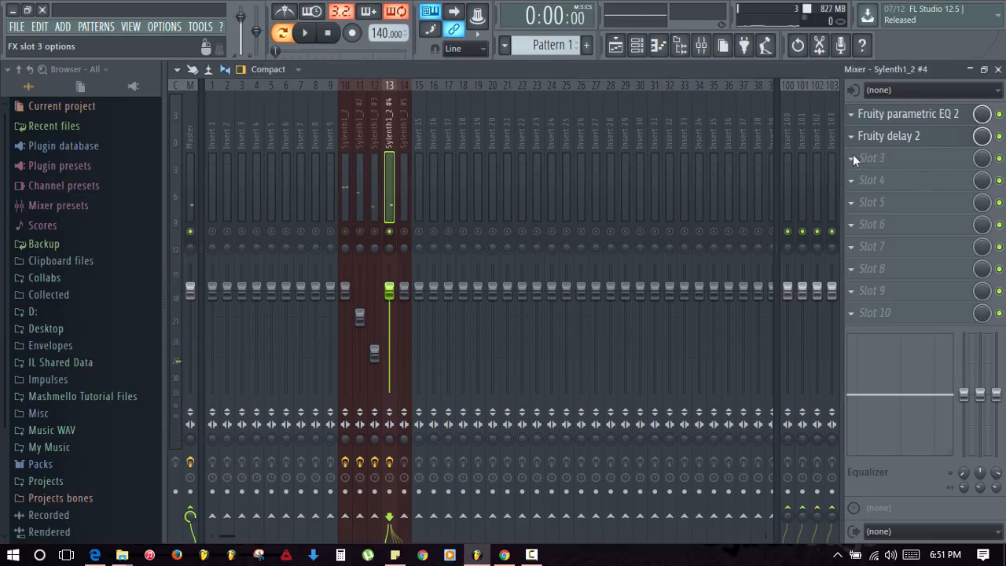
click(853, 156)
click(803, 238)
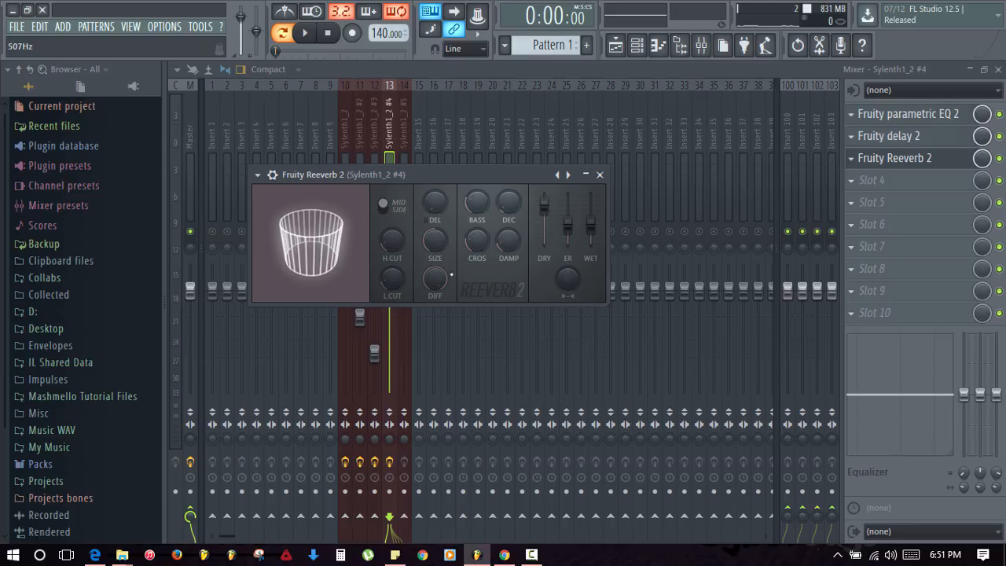
drag(509, 241, 509, 259)
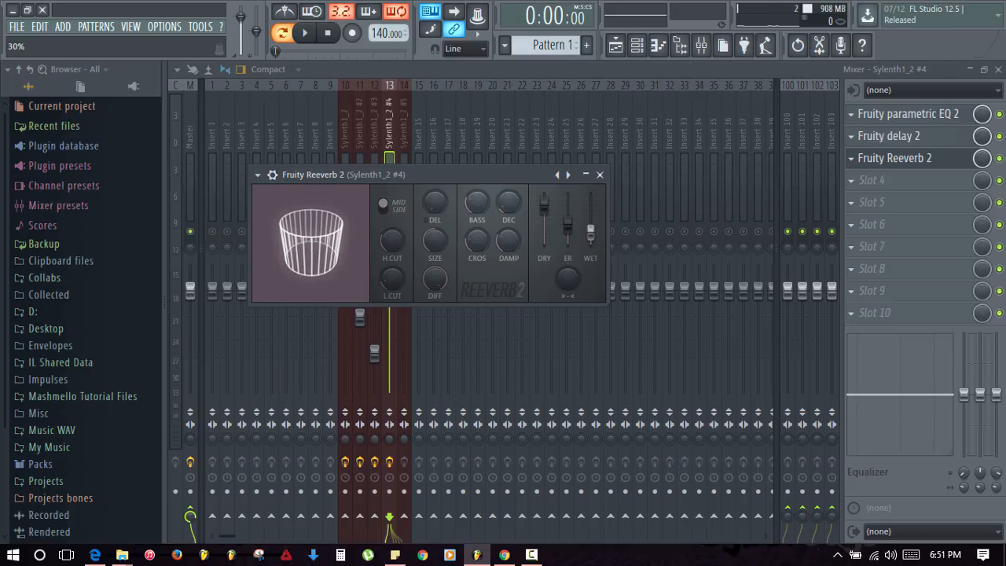
drag(566, 277, 565, 289)
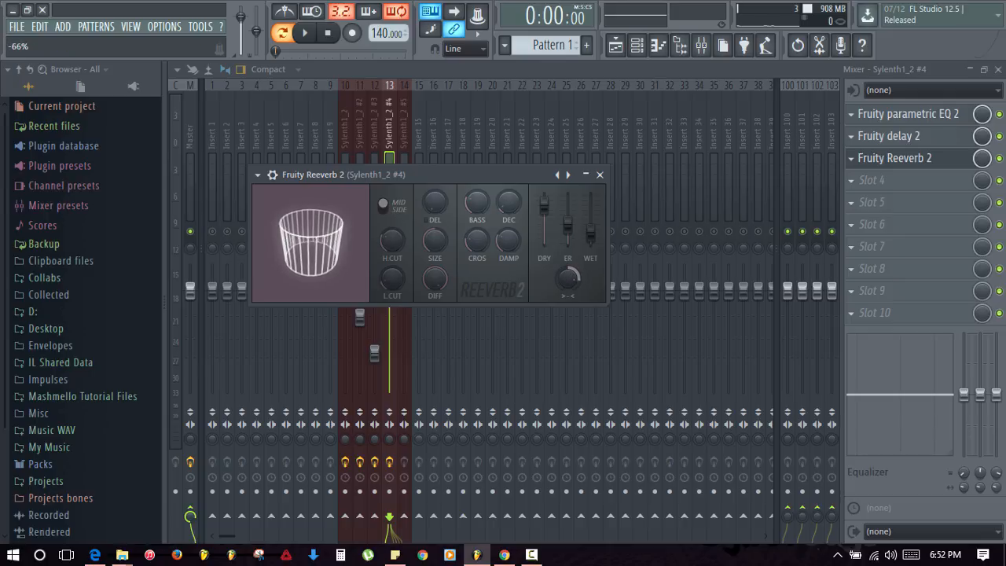
- Preview the lead with the reverb, then close the reverb window and stop playback
key(space)
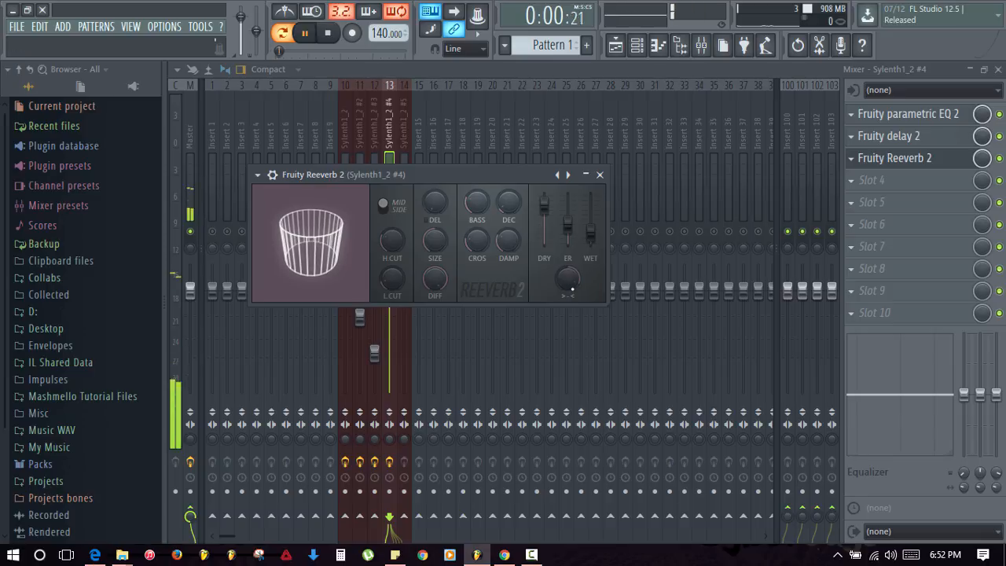
key(space)
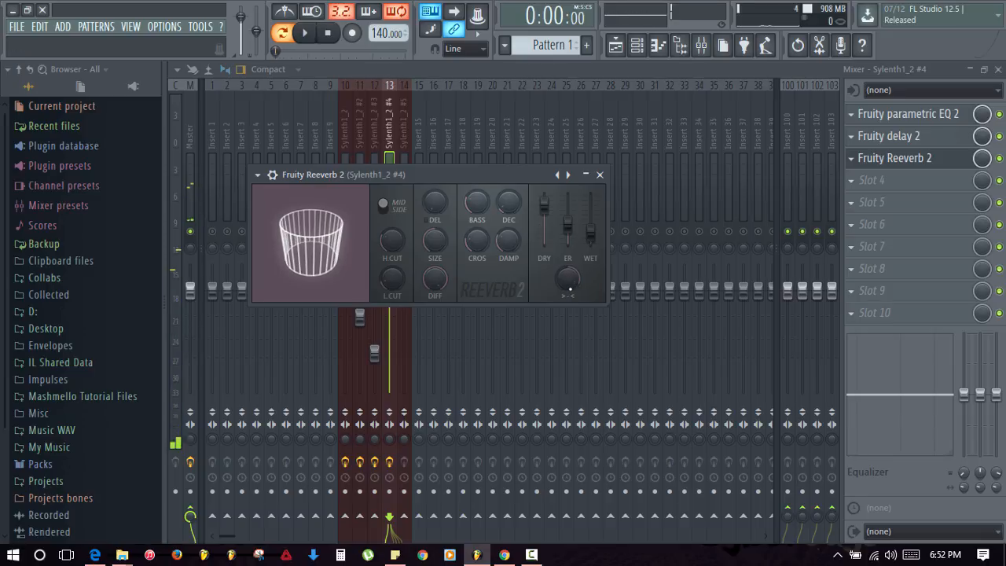
key(space)
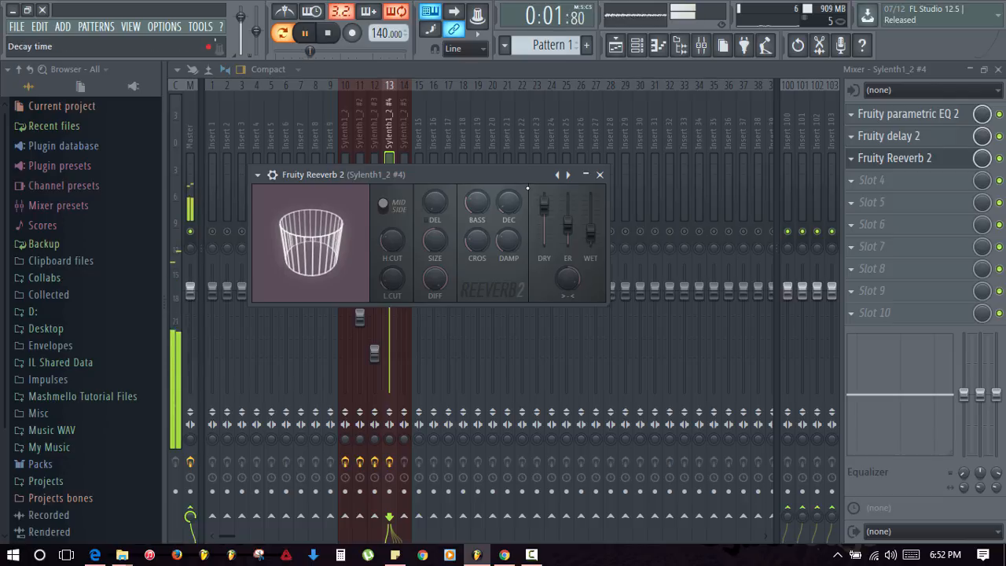
click(600, 175)
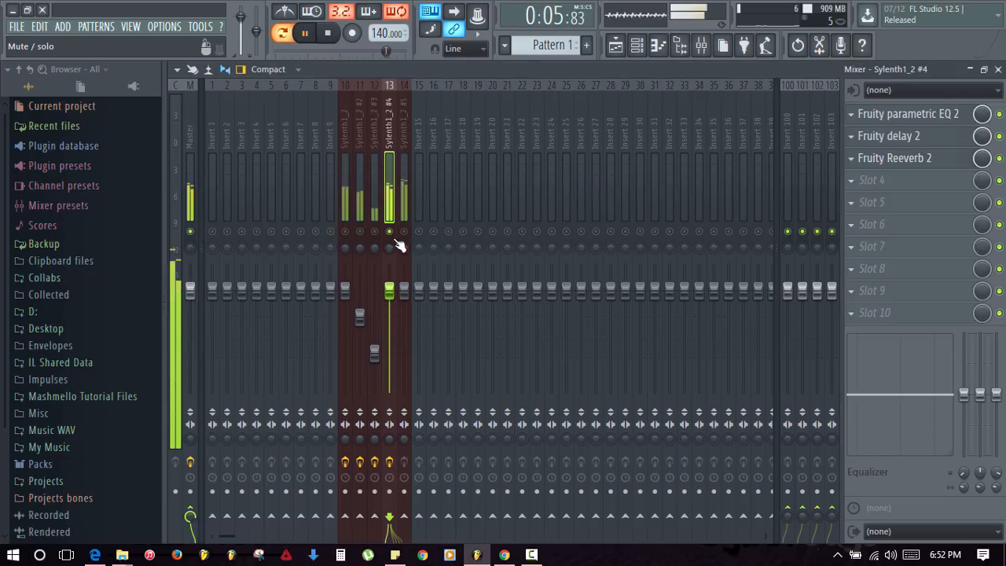
key(space)
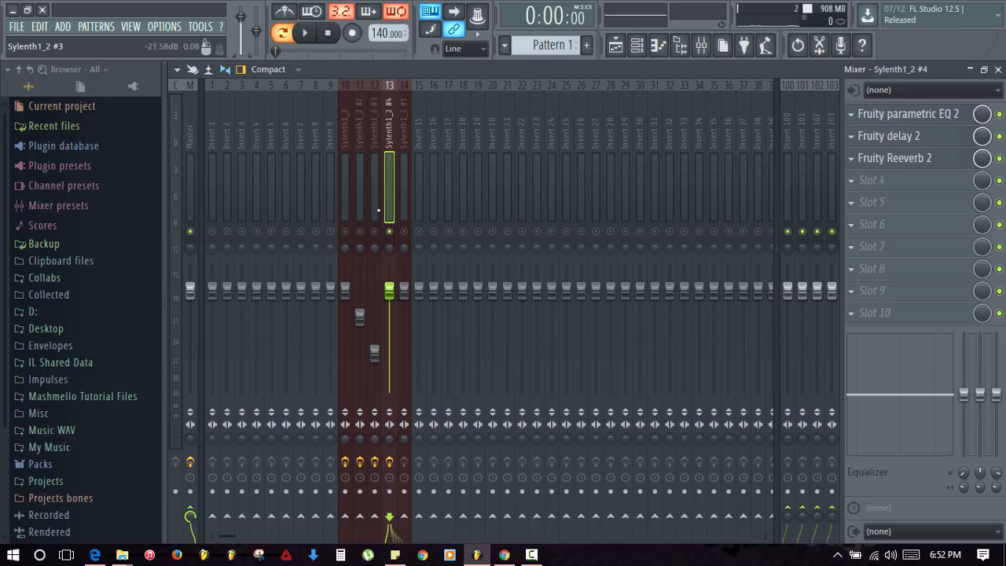
- Switch between mixer tracks 13 and 14, ending on Sylenth1_2 #4's insert 13
click(399, 181)
click(389, 177)
click(397, 169)
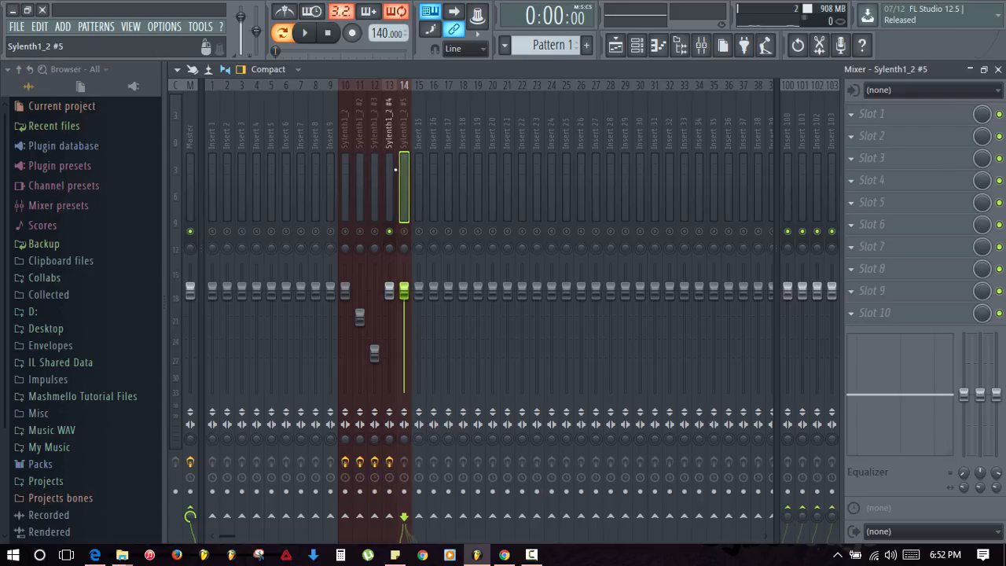
click(393, 169)
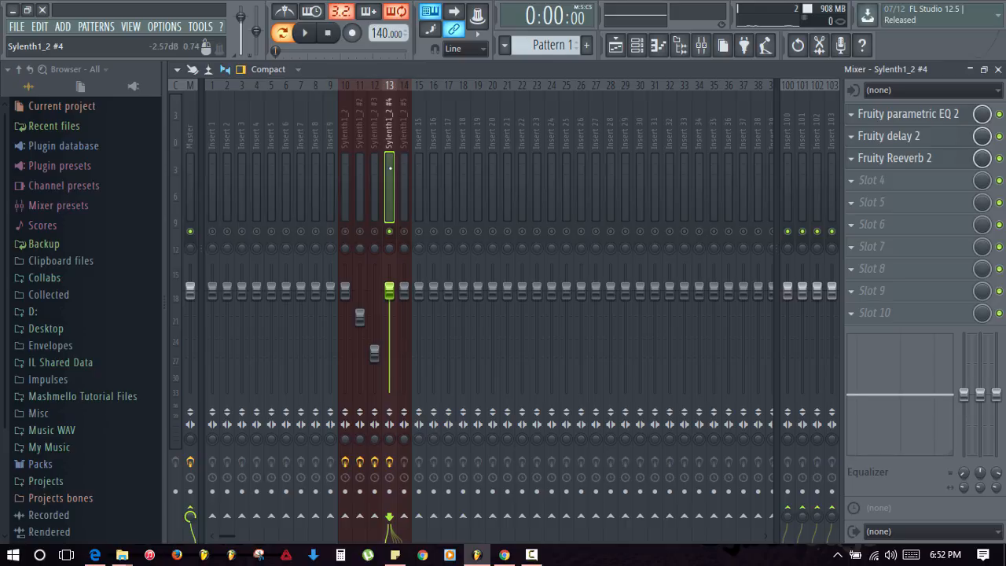
- Save insert 13's mixer track state as the preset 'Marshmello Lead'
right_click(390, 176)
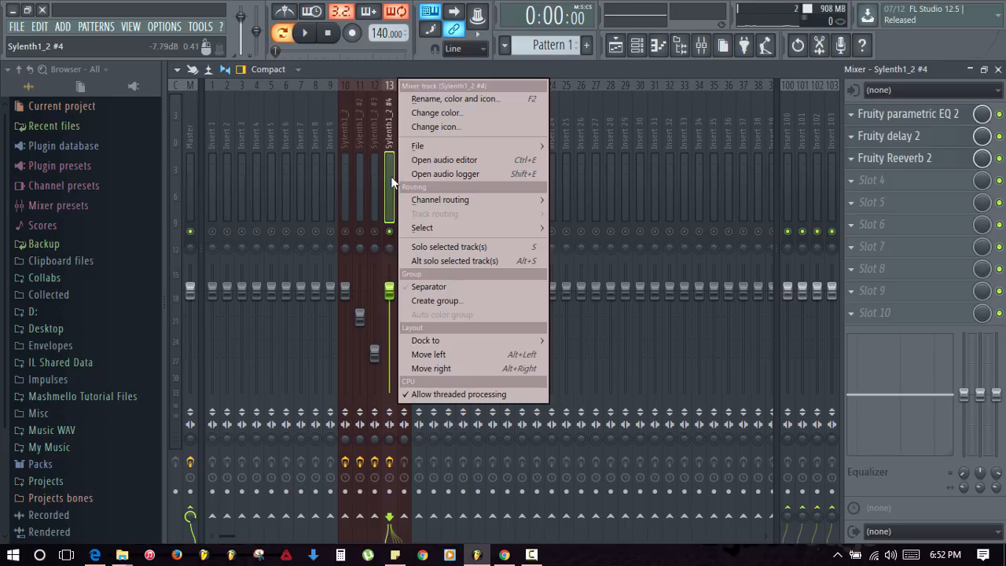
mouse_move(418, 150)
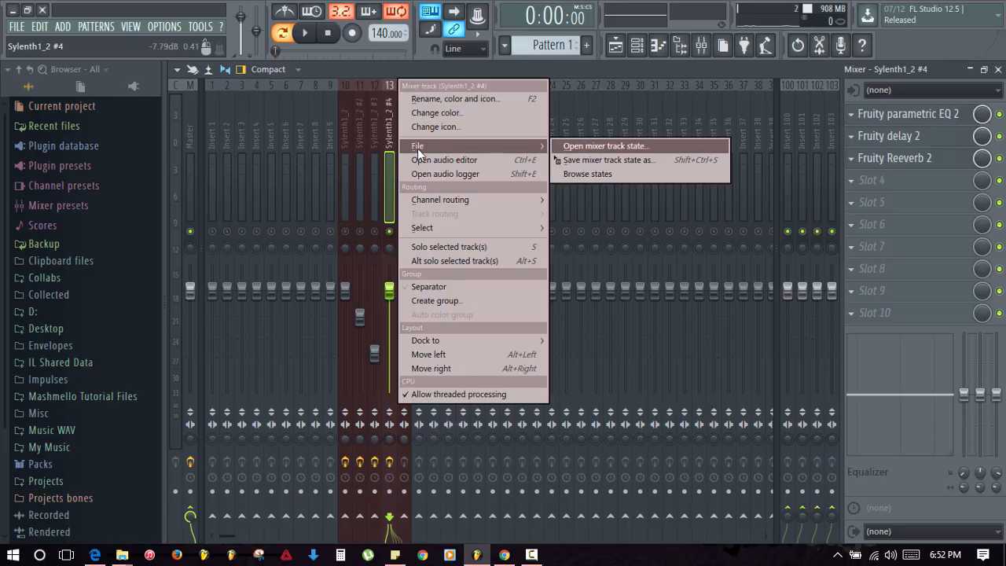
click(610, 160)
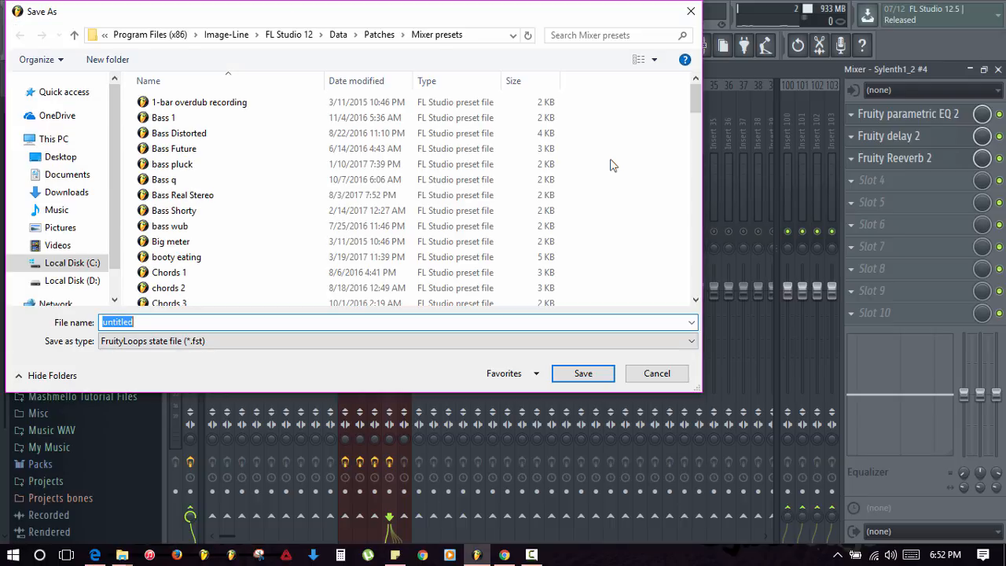
text(Marsh)
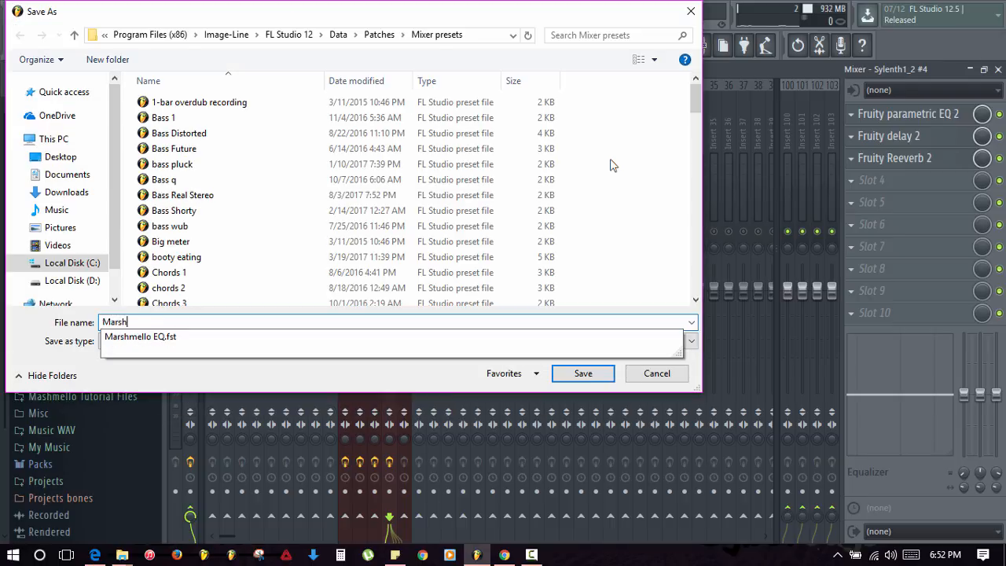
text(mello Lead)
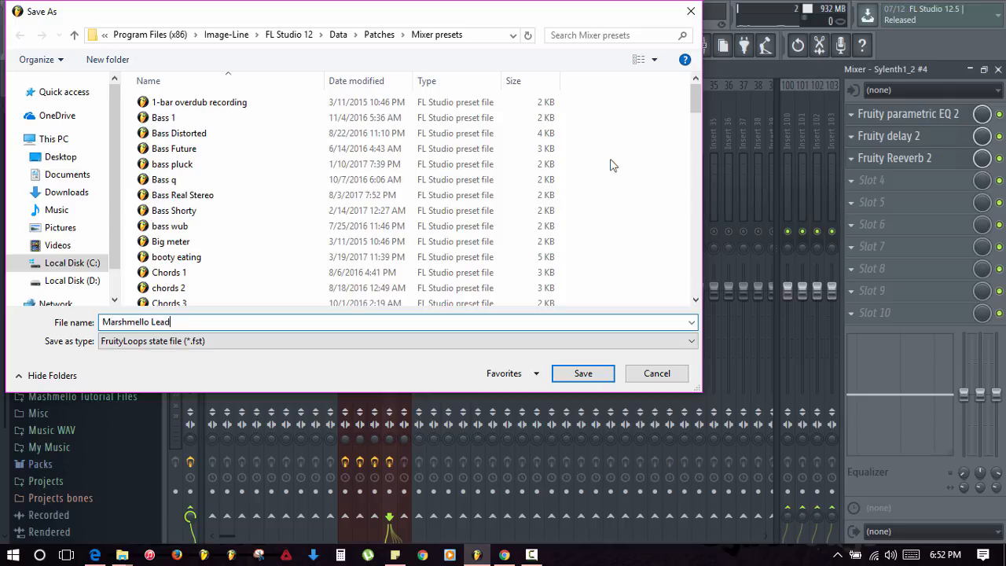
key(Return)
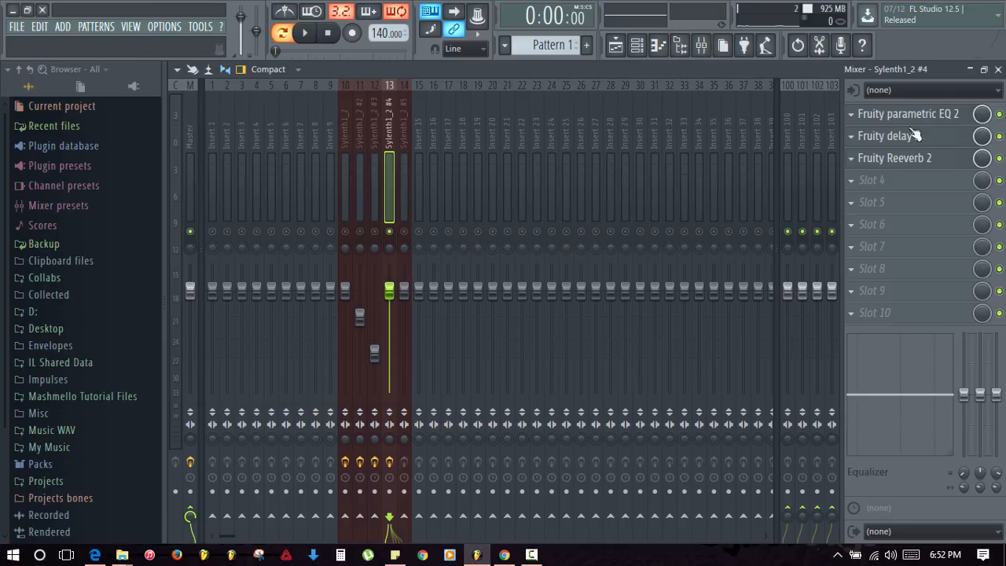
- Open the saved Marshmello Lead mixer track state on insert 14
click(402, 161)
right_click(403, 165)
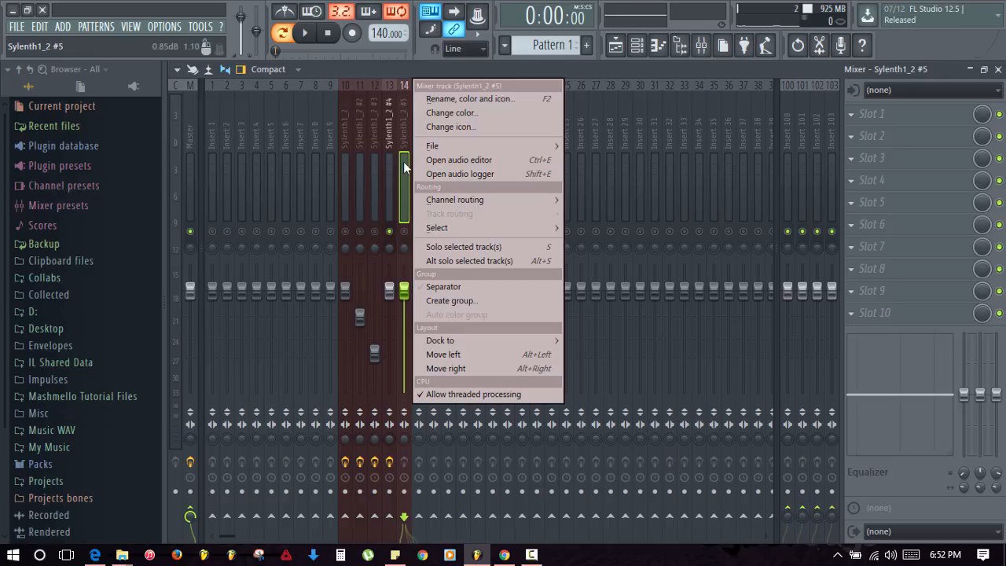
mouse_move(437, 148)
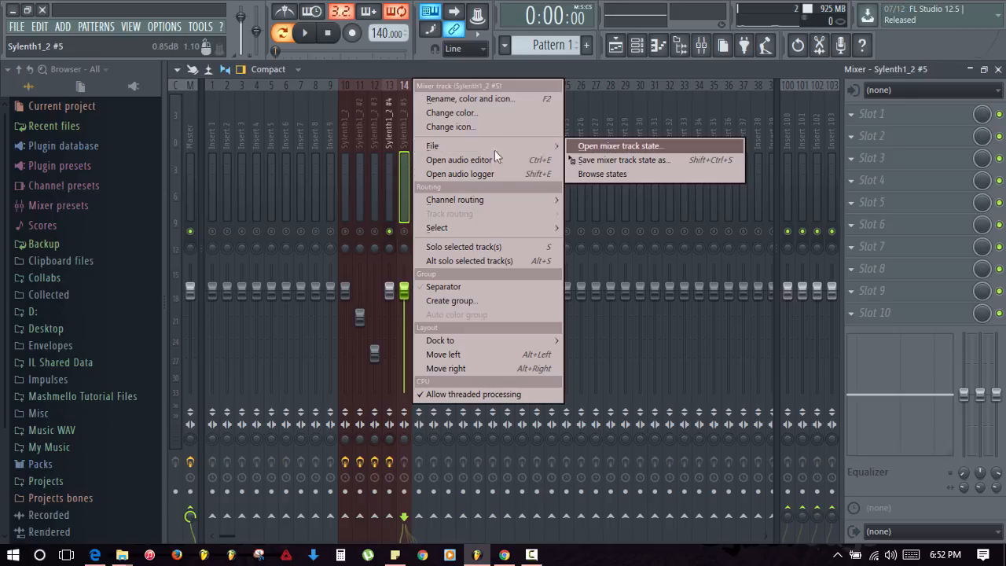
click(615, 147)
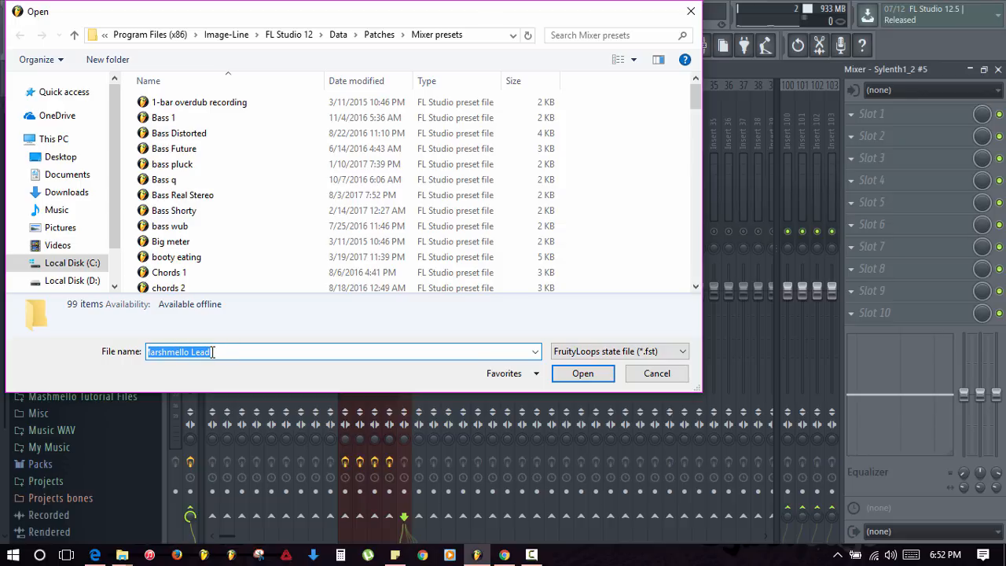
scroll(193, 166, down, 10)
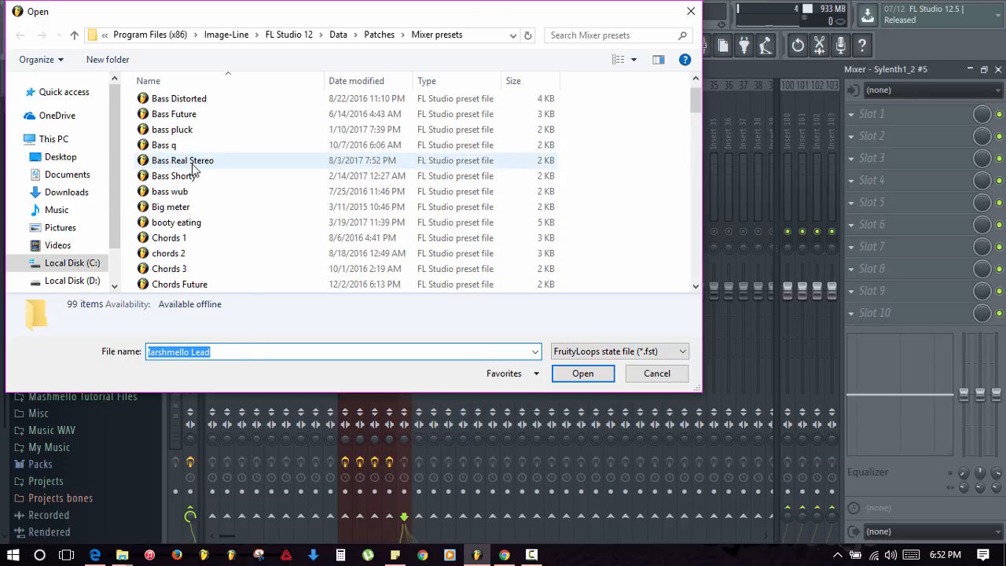
scroll(192, 166, down, 4)
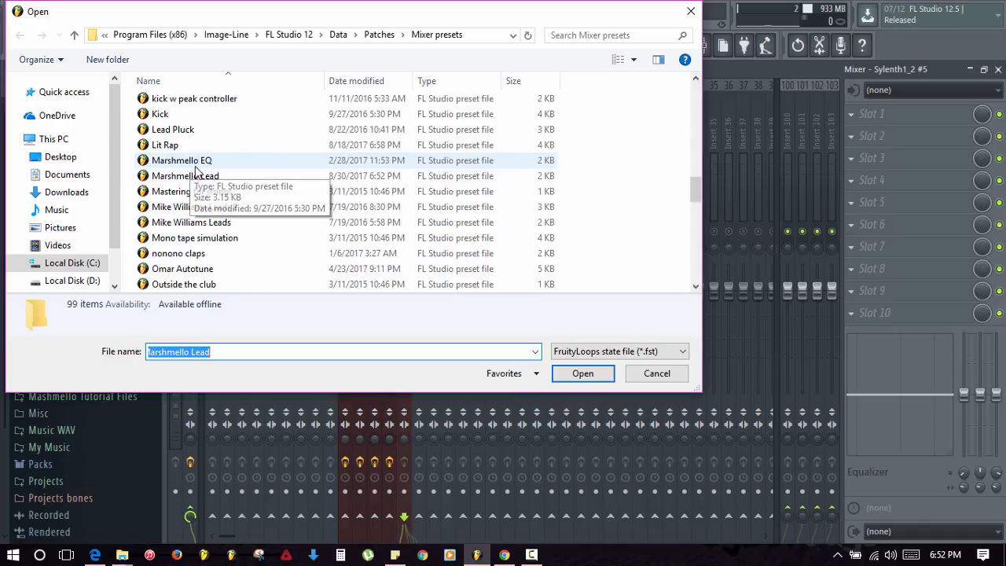
click(202, 176)
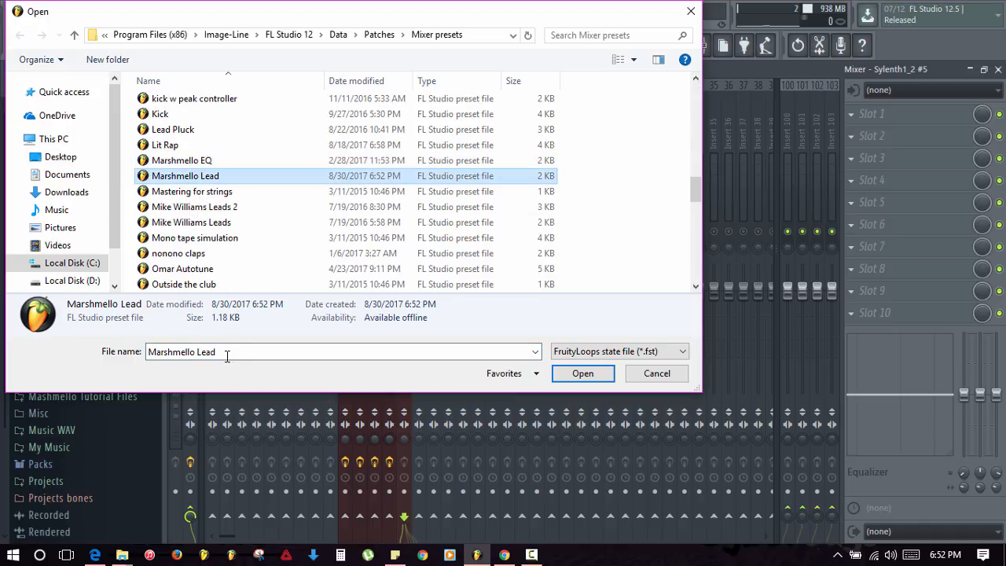
click(226, 354)
key(Return)
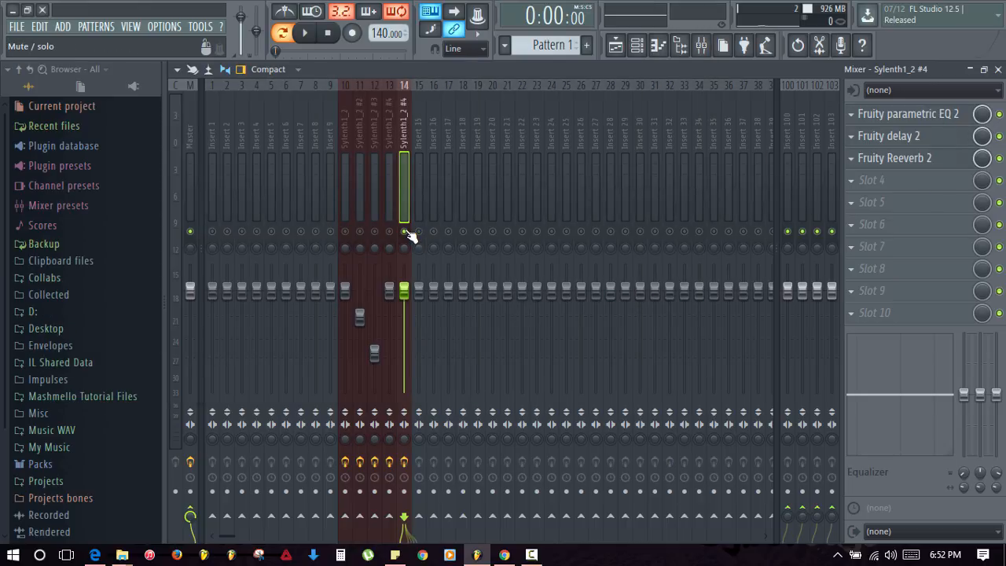
- Lower insert 14's fader to -4.2dB while auditioning, then solo insert 13
key(space)
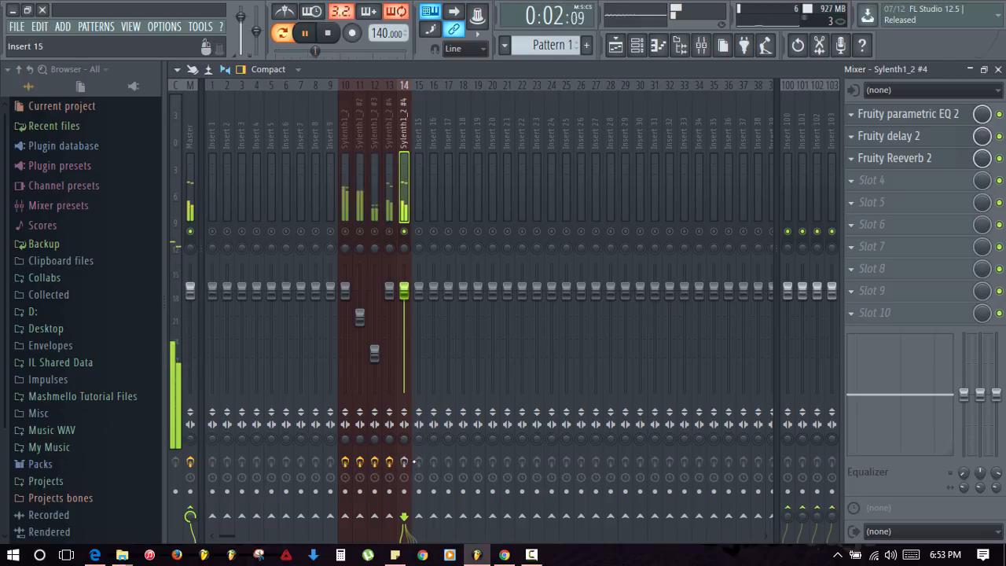
key(space)
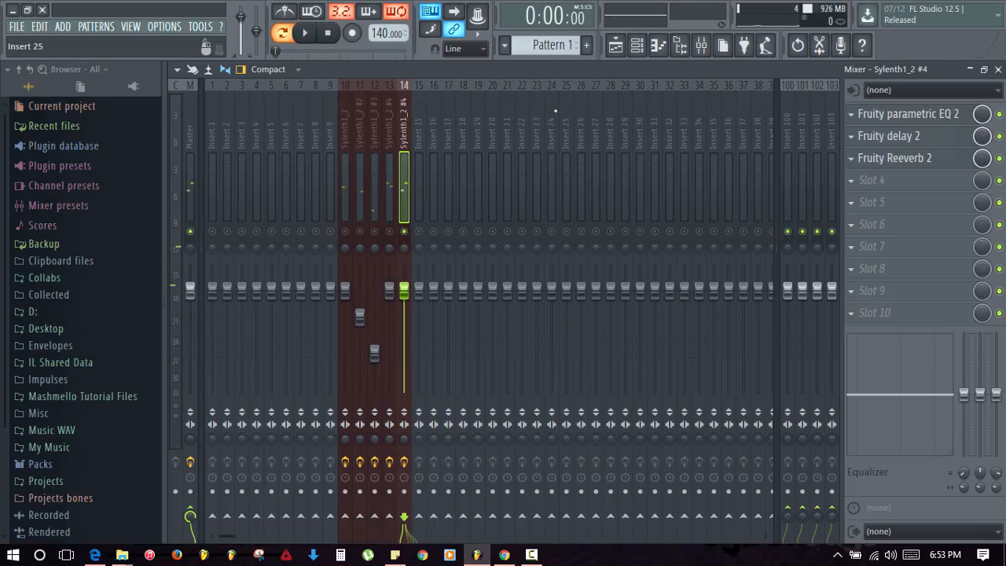
key(space)
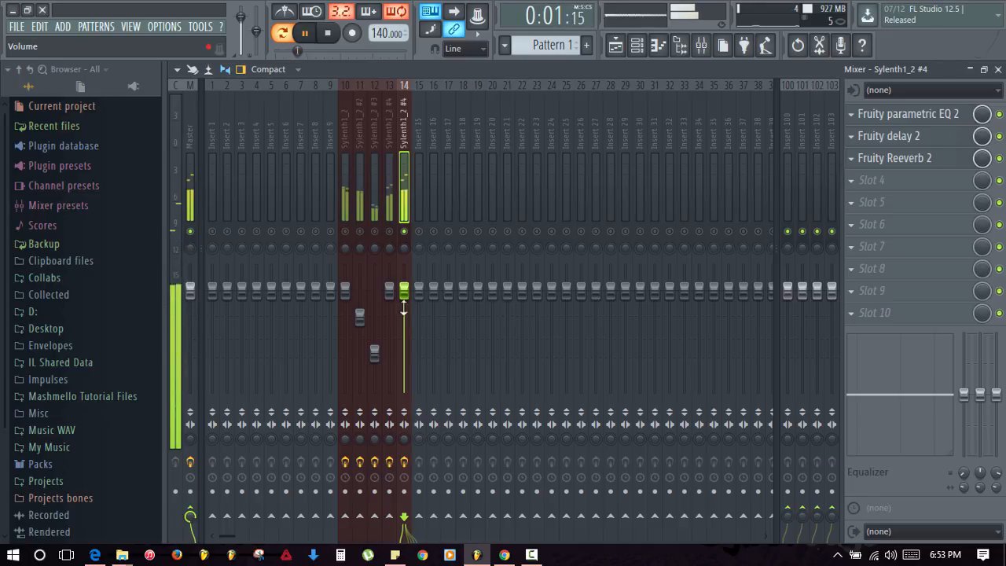
drag(403, 292, 403, 305)
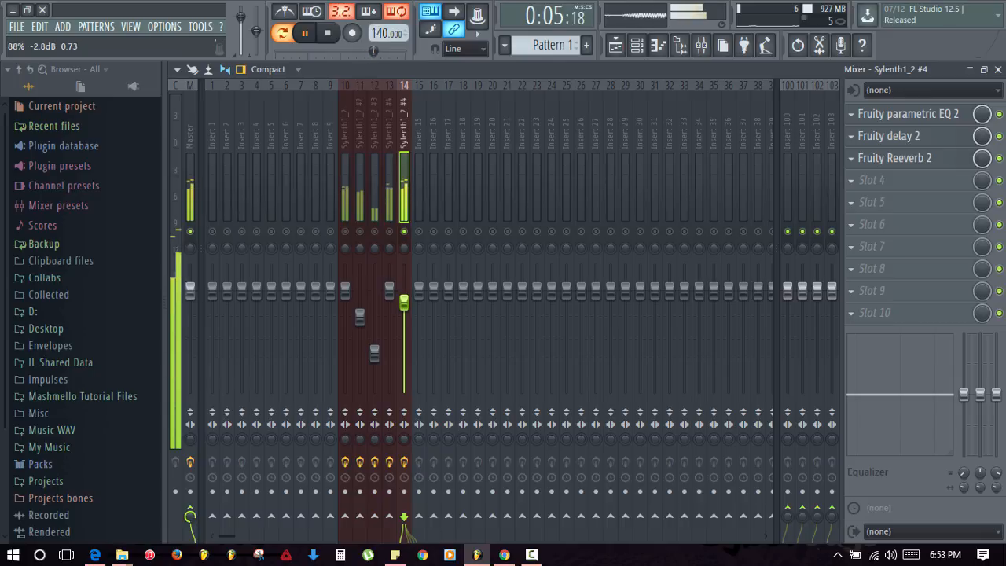
drag(403, 302, 403, 308)
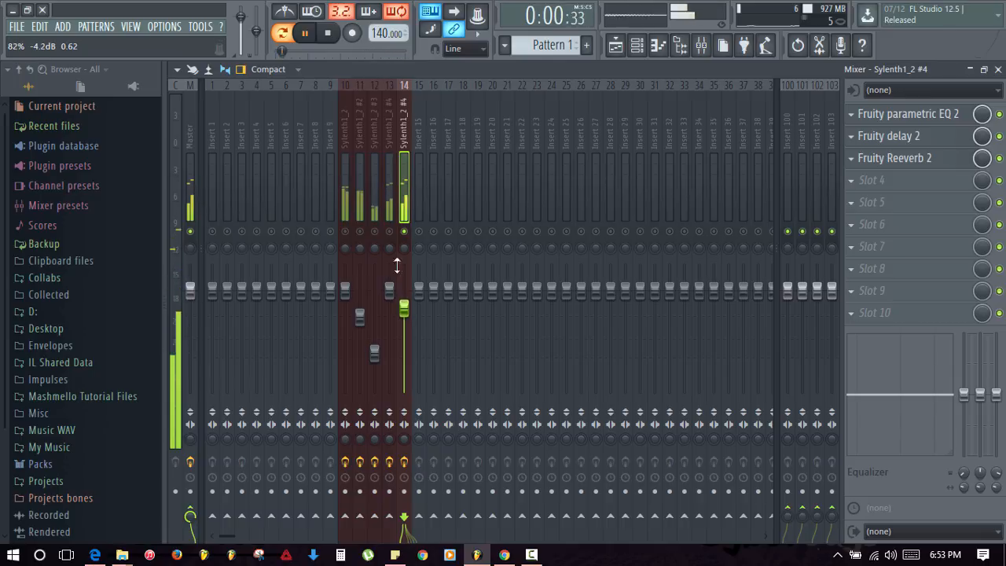
key(space)
right_click(390, 231)
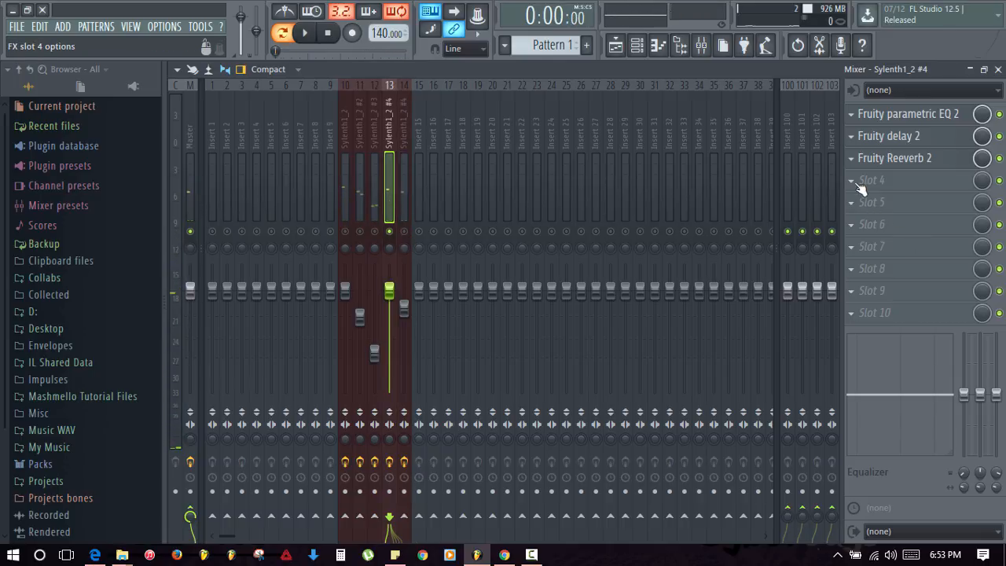
- Add Fruity Limiter to insert 13's fourth slot with its ceiling lowered to -13.0dB
click(860, 188)
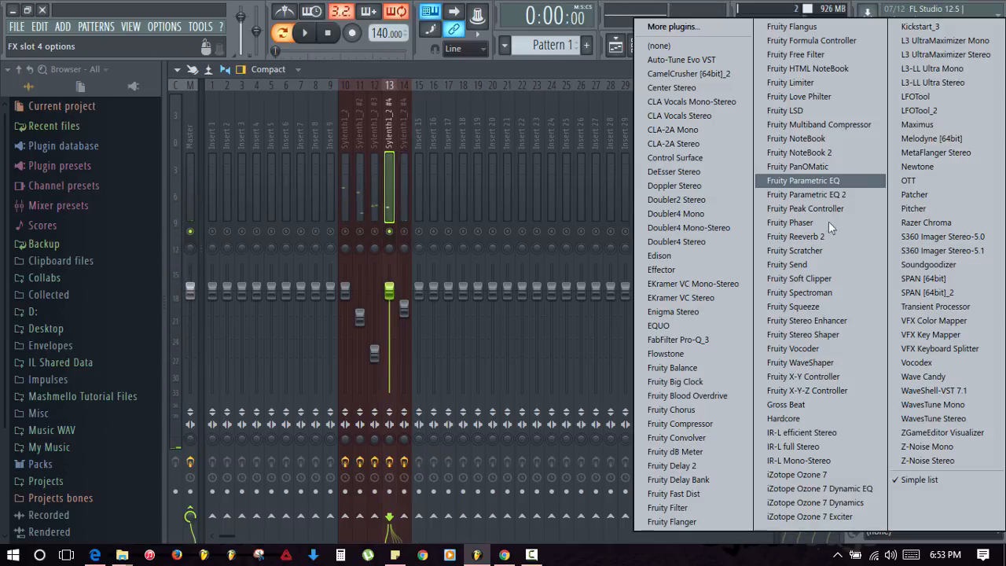
click(796, 84)
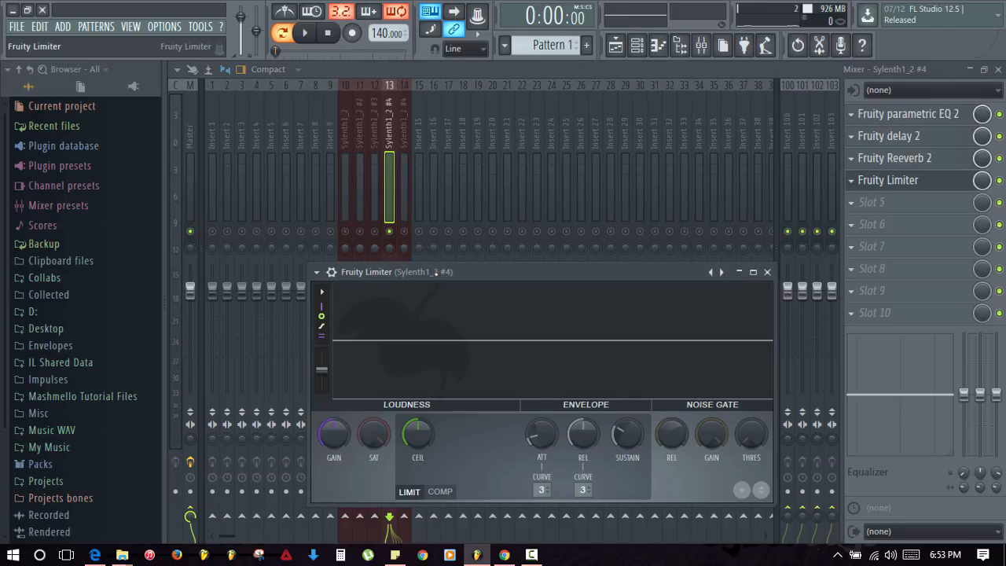
drag(602, 365, 534, 301)
key(space)
drag(347, 365, 347, 408)
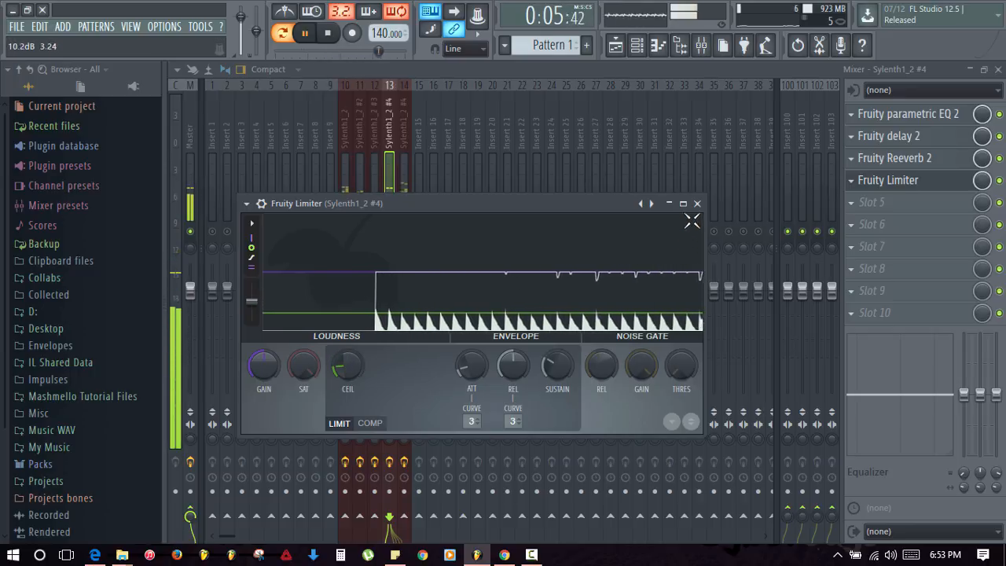
click(697, 203)
- Solo insert 14 and add Fruity Limiter to its fourth slot with a lowered, readjusted ceiling
click(404, 191)
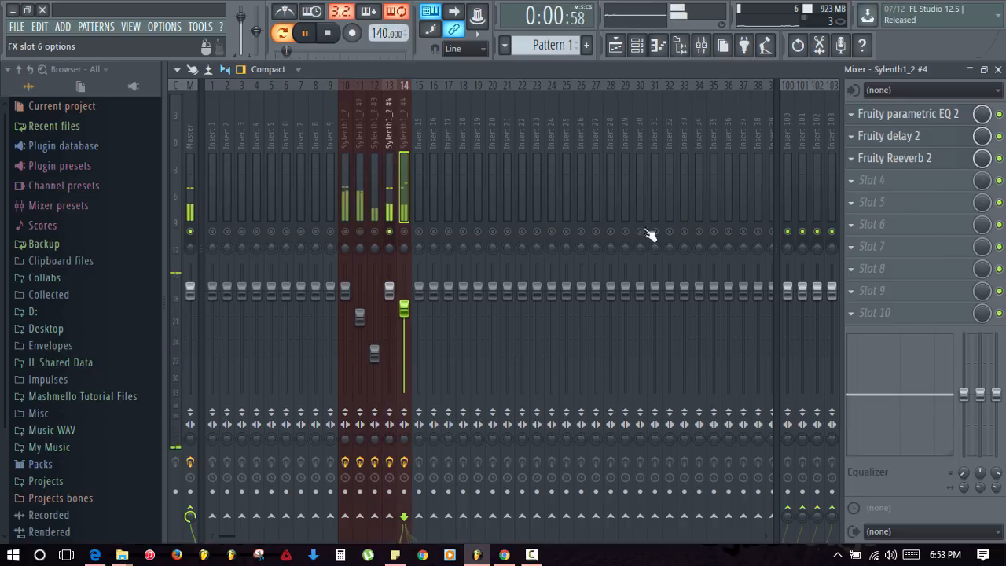
right_click(404, 232)
click(864, 180)
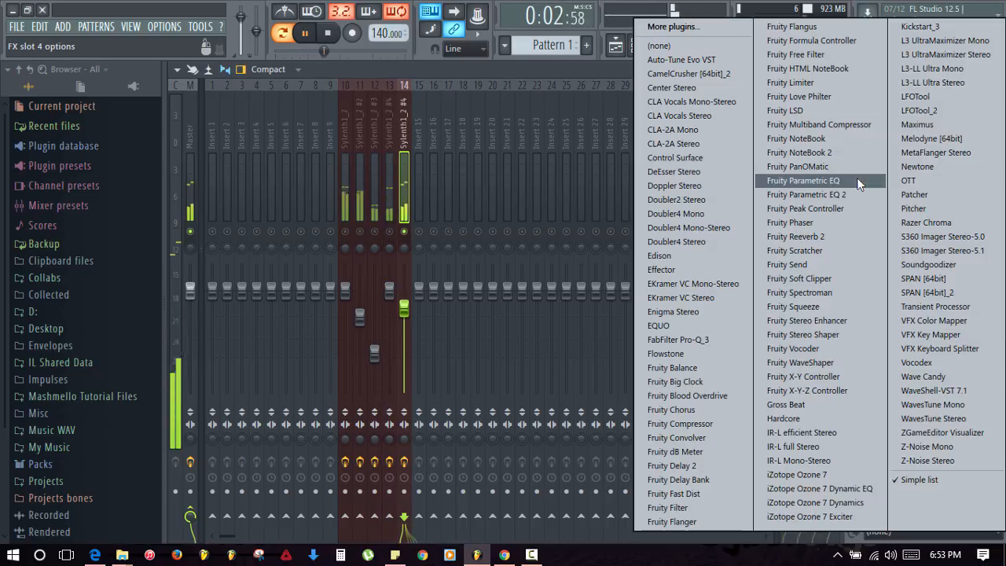
click(798, 85)
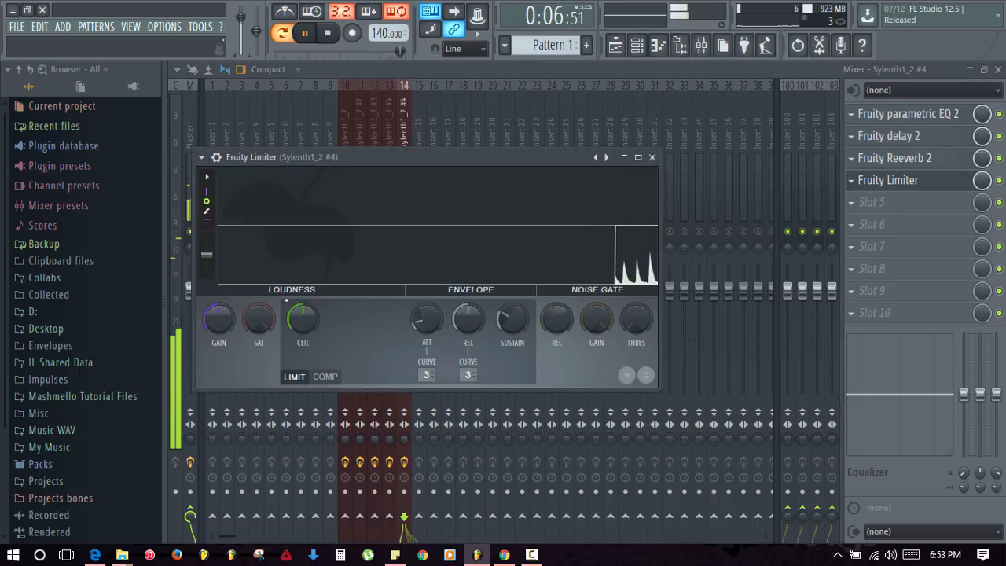
drag(302, 319, 303, 369)
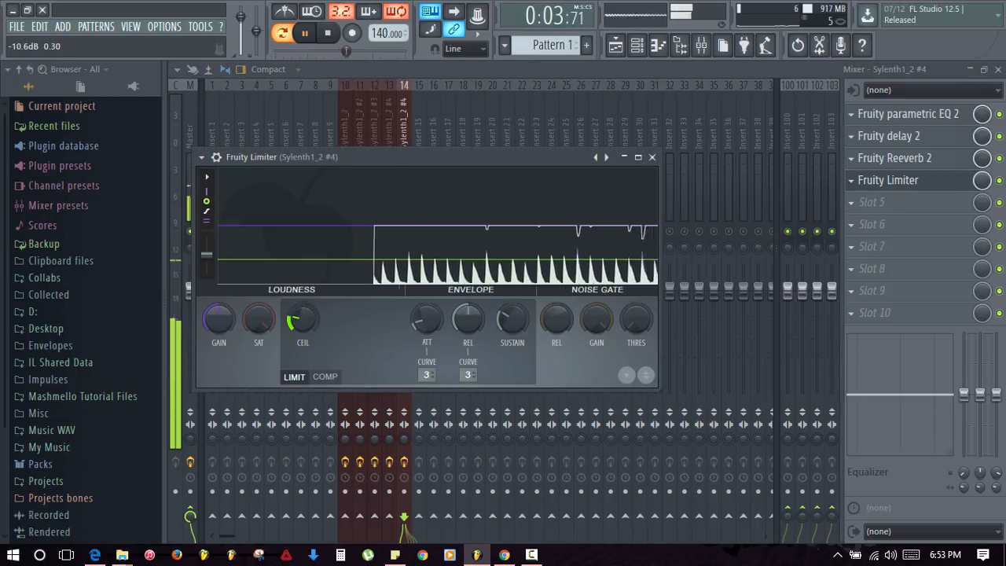
drag(302, 319, 302, 300)
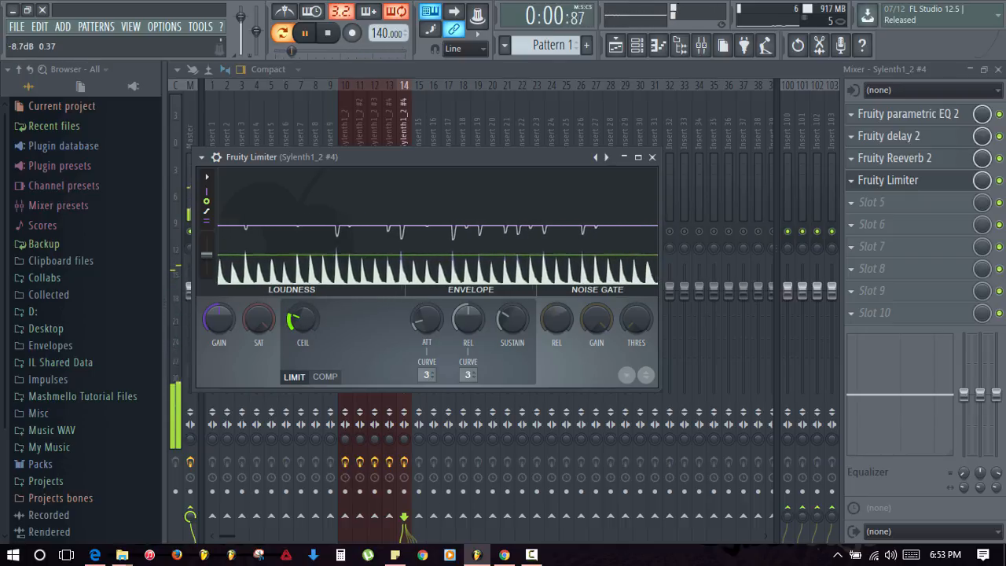
click(544, 253)
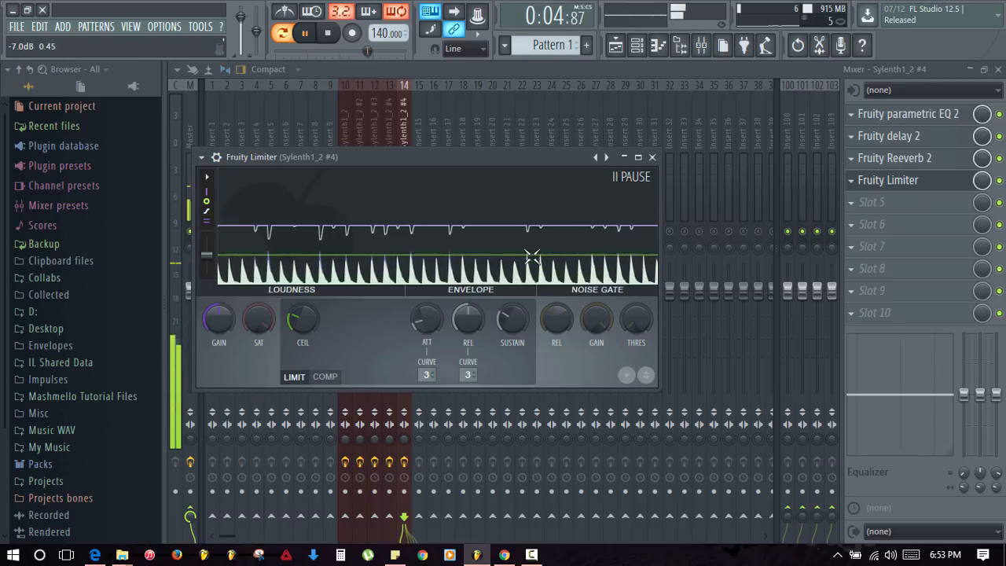
click(651, 156)
- Unmute inserts 13, 12 and 11 and play all the lead tracks together
click(389, 232)
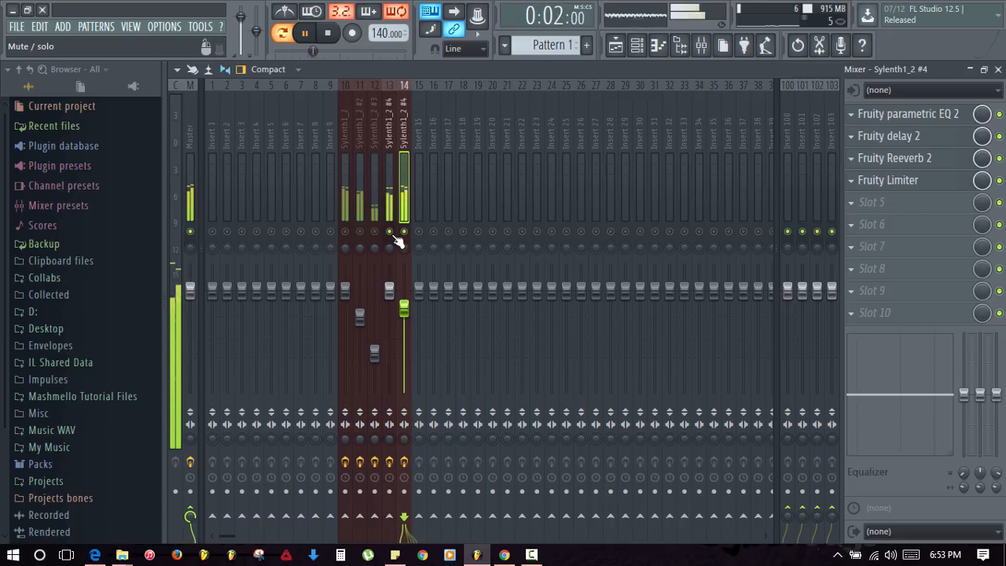
key(space)
click(374, 232)
click(360, 232)
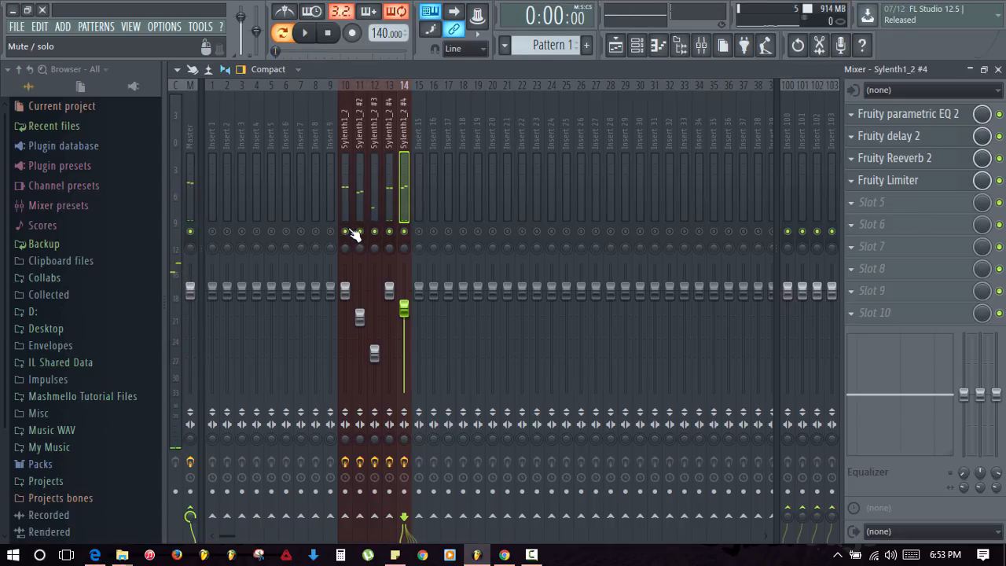
key(space)
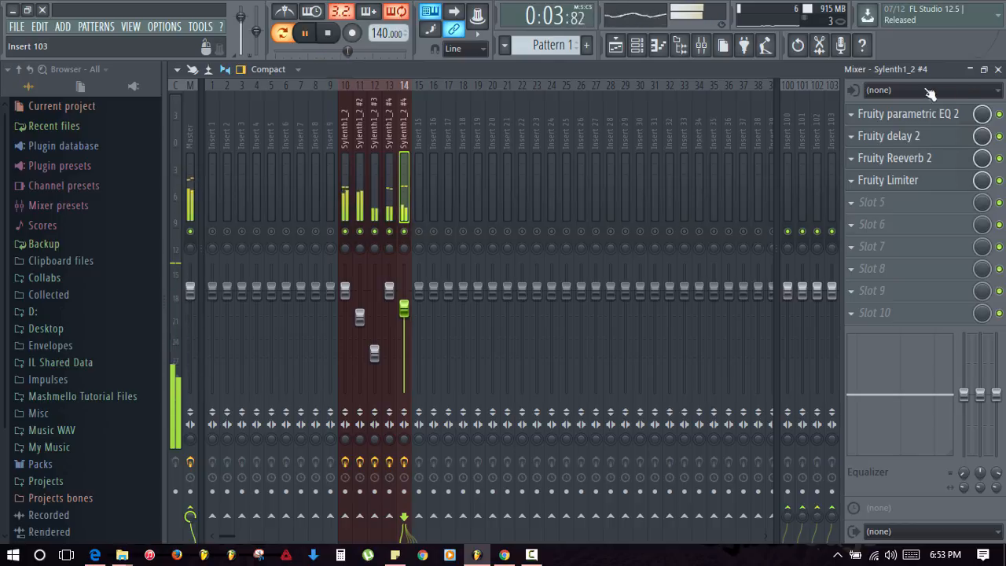
- Stop playback, close the mixer and bring up the playlist
key(space)
click(998, 69)
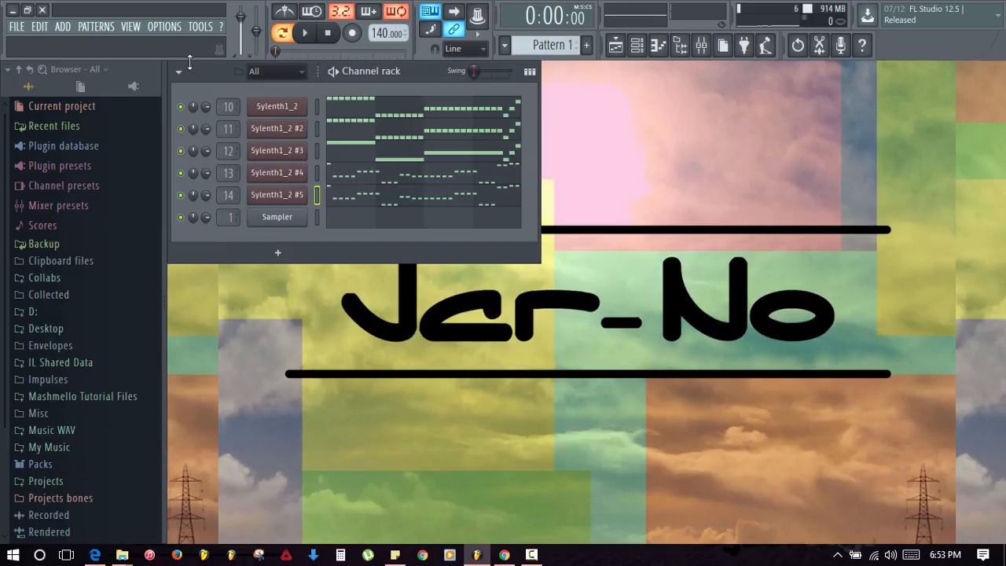
click(615, 46)
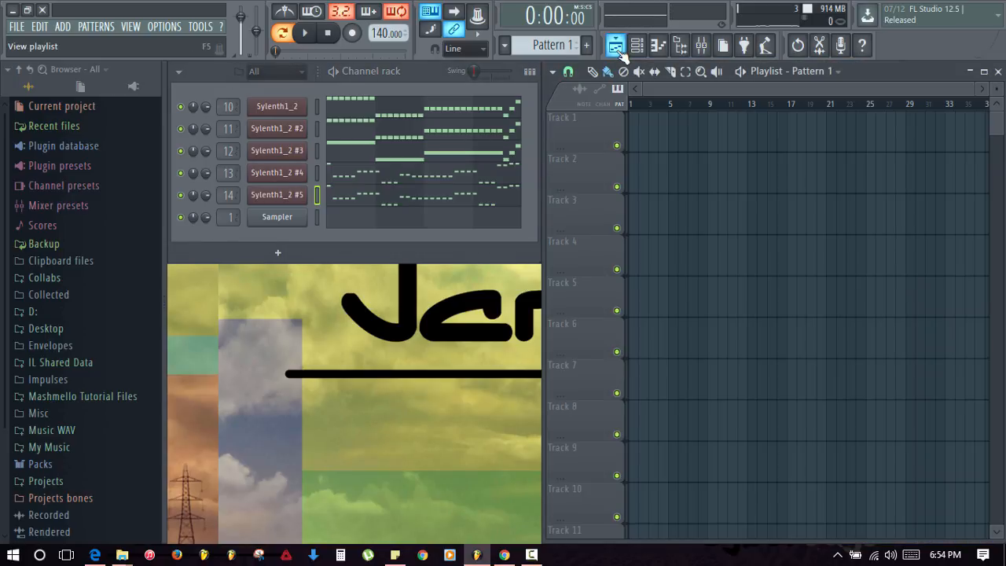
- Paint Pattern 1 on Track 1 at bars 5 and 9 and set the tempo to 142 BPM
click(674, 138)
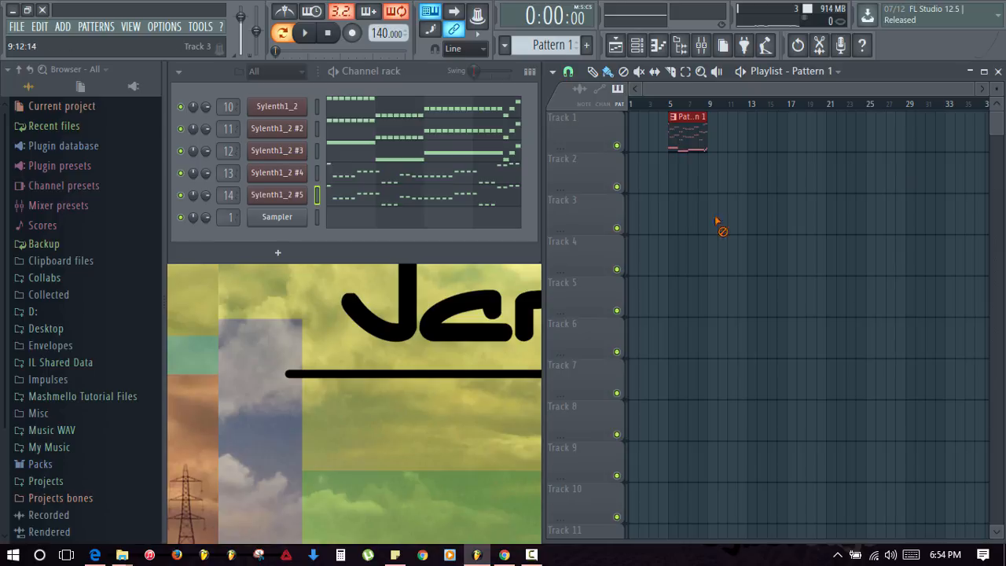
click(714, 138)
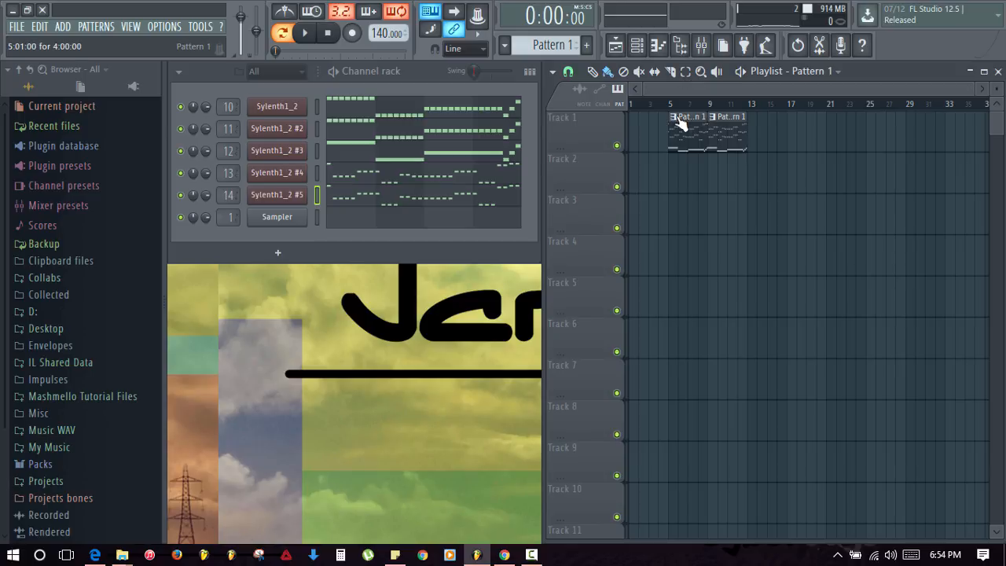
click(384, 34)
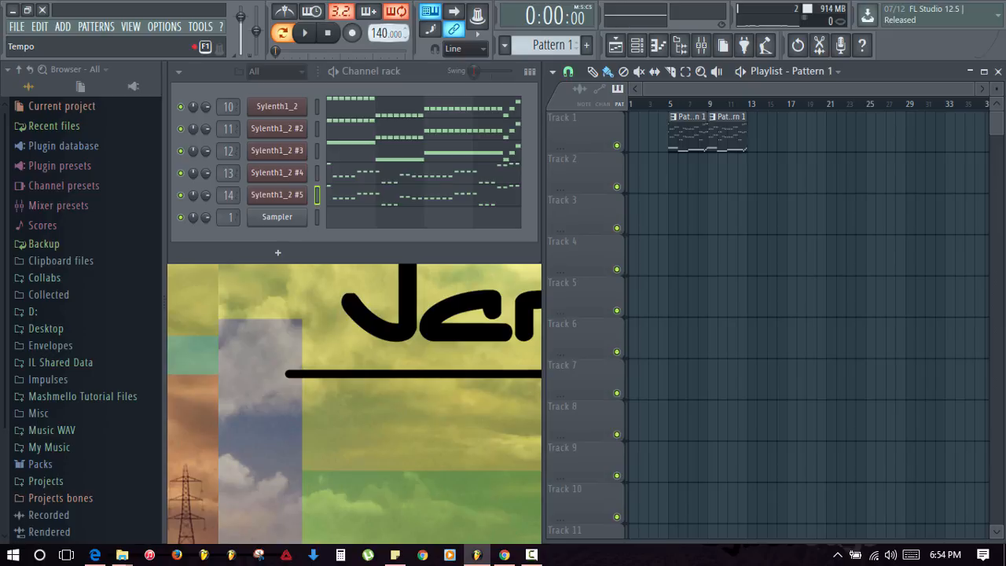
drag(384, 34, 383, 36)
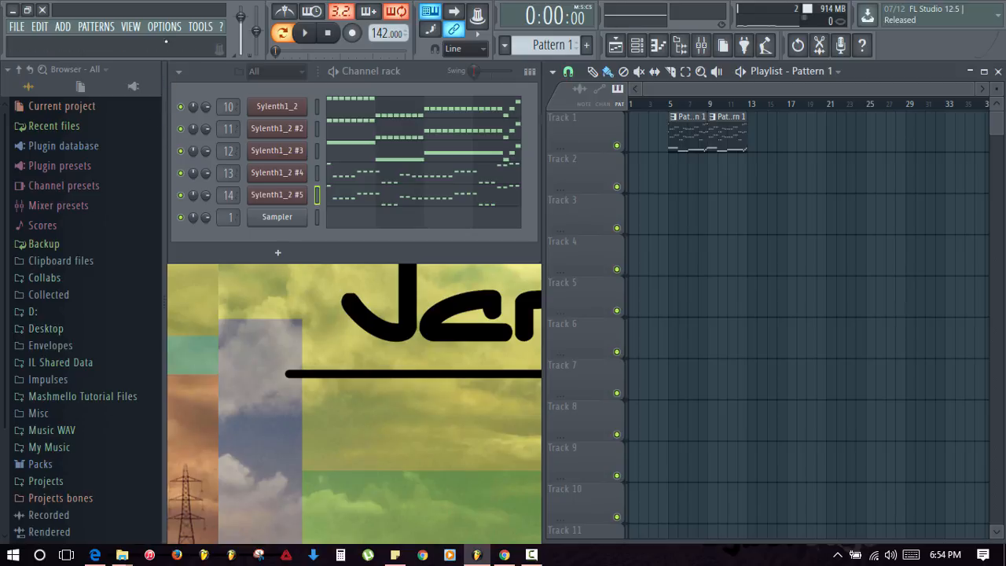
- Look at the file settings' search folders, then cancel and close them without changes
click(160, 30)
click(189, 99)
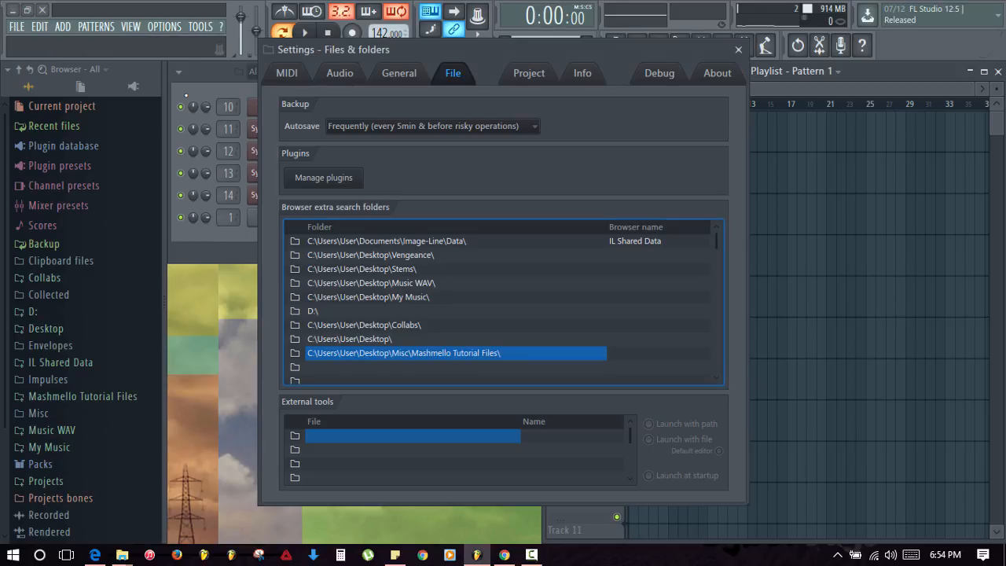
click(294, 368)
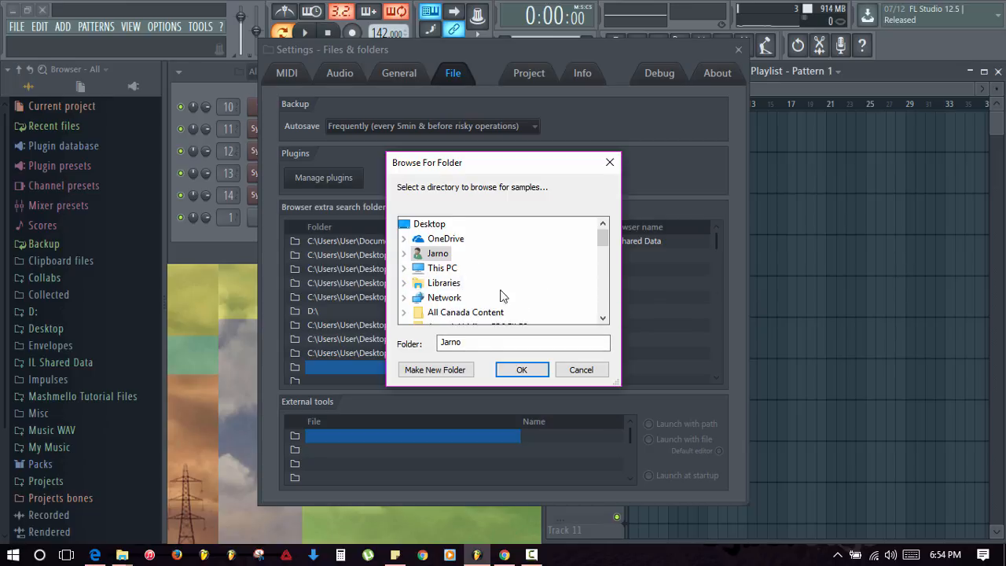
click(568, 369)
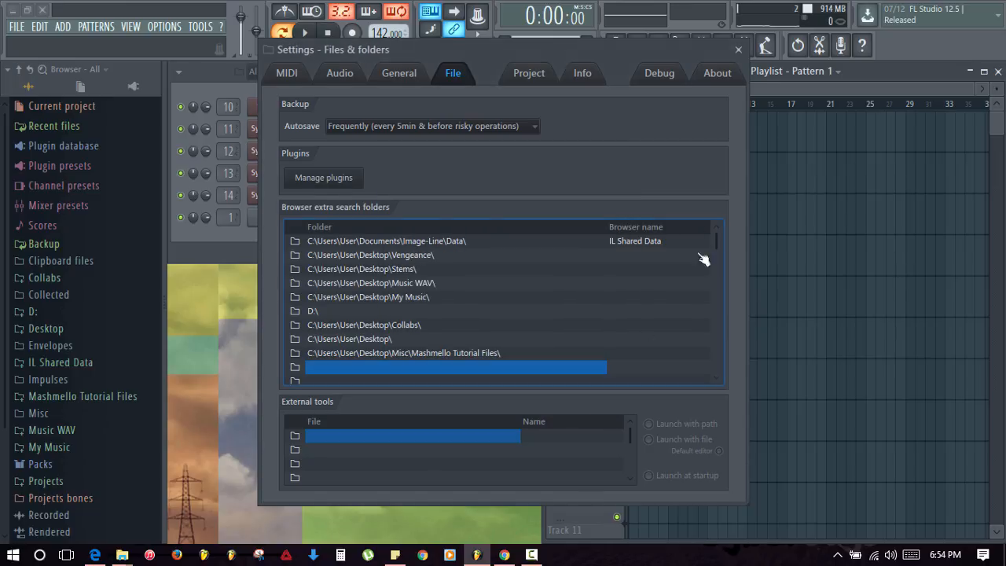
click(739, 50)
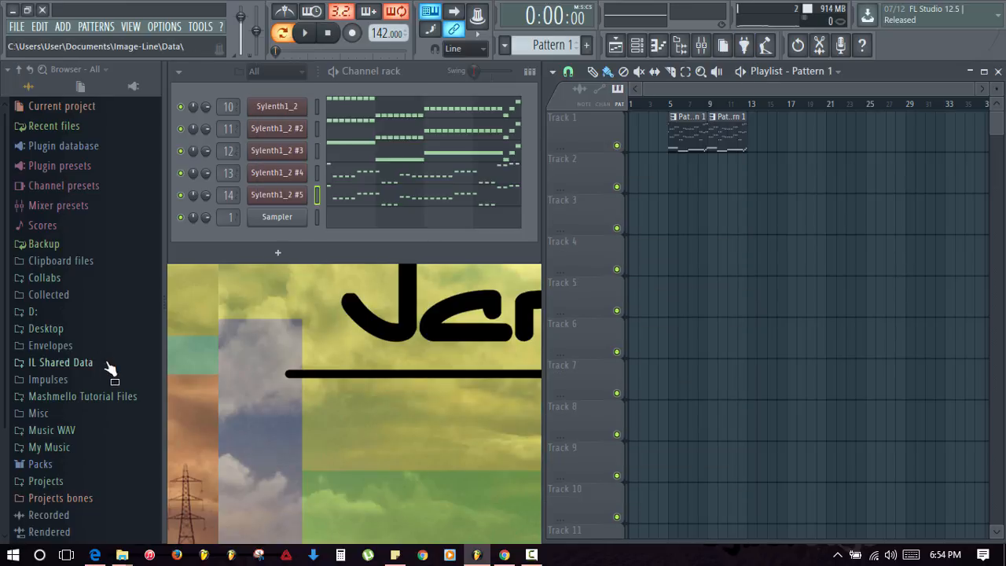
- Place the Marshmello Tutorial VOCAL sample on Track 2 starting at bar 1
click(71, 398)
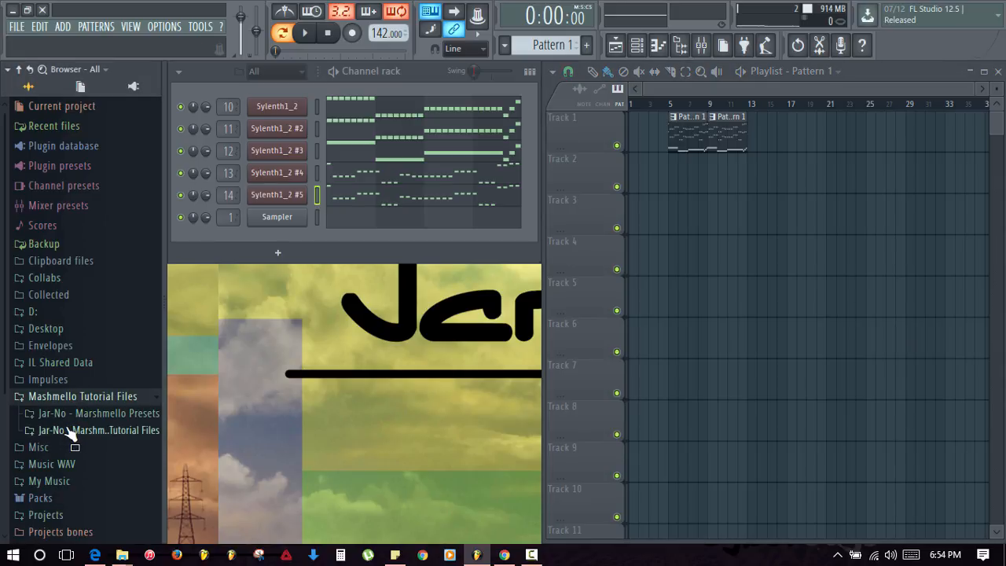
click(71, 431)
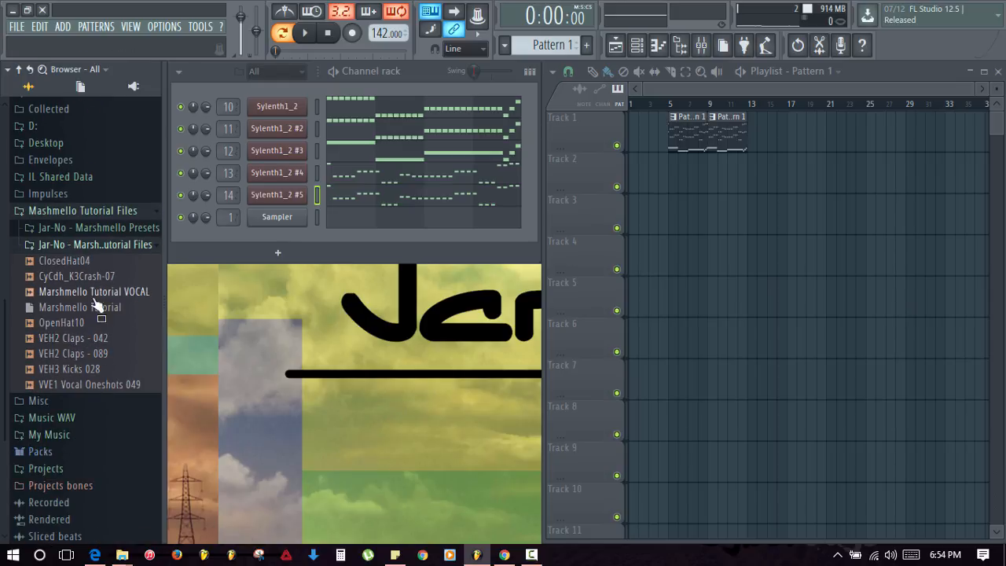
drag(89, 298, 649, 165)
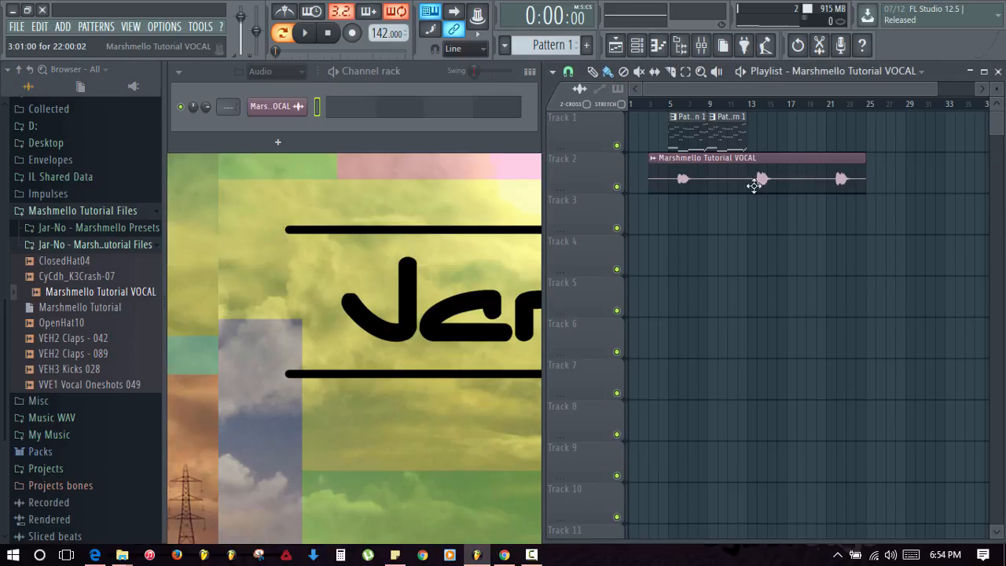
drag(757, 180, 737, 180)
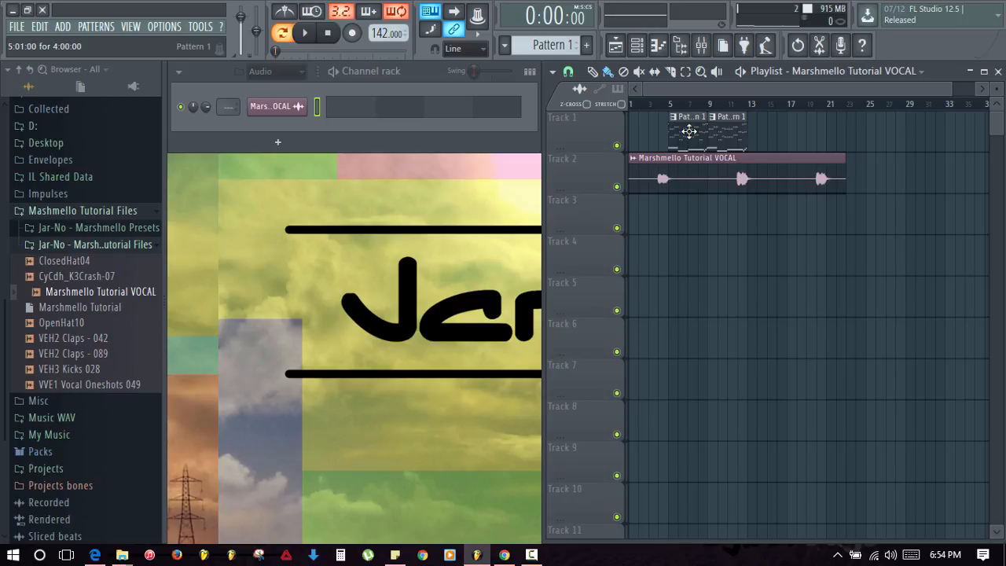
- Mute Track 1's pattern clips and audition the vocal from around bar 4
click(658, 103)
click(616, 145)
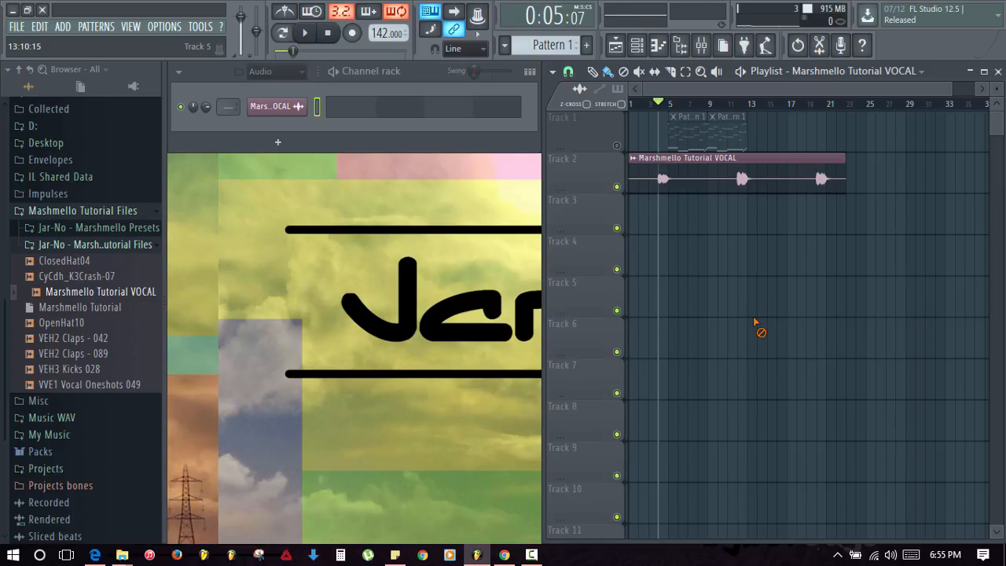
key(space)
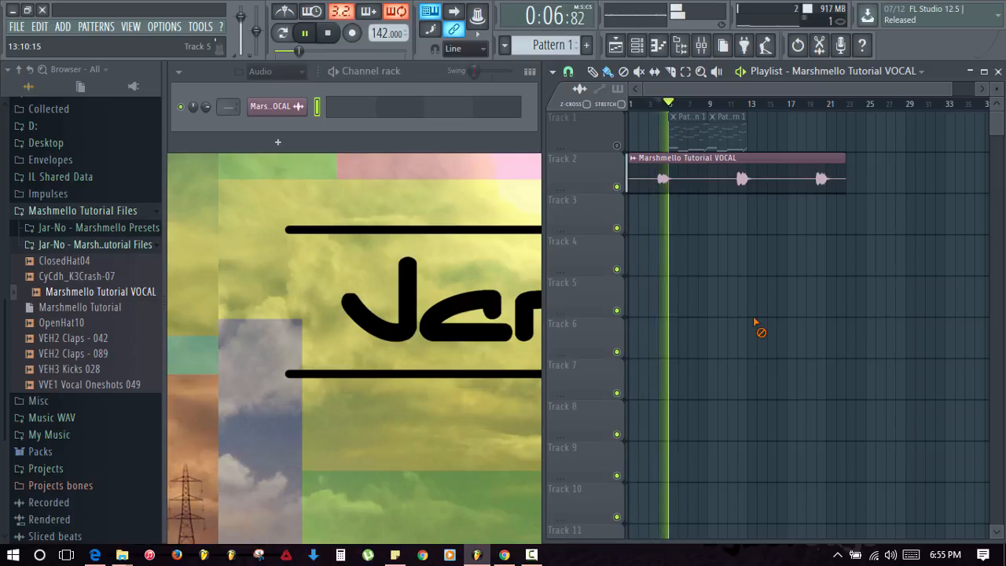
key(space)
scroll(670, 146, up, 3)
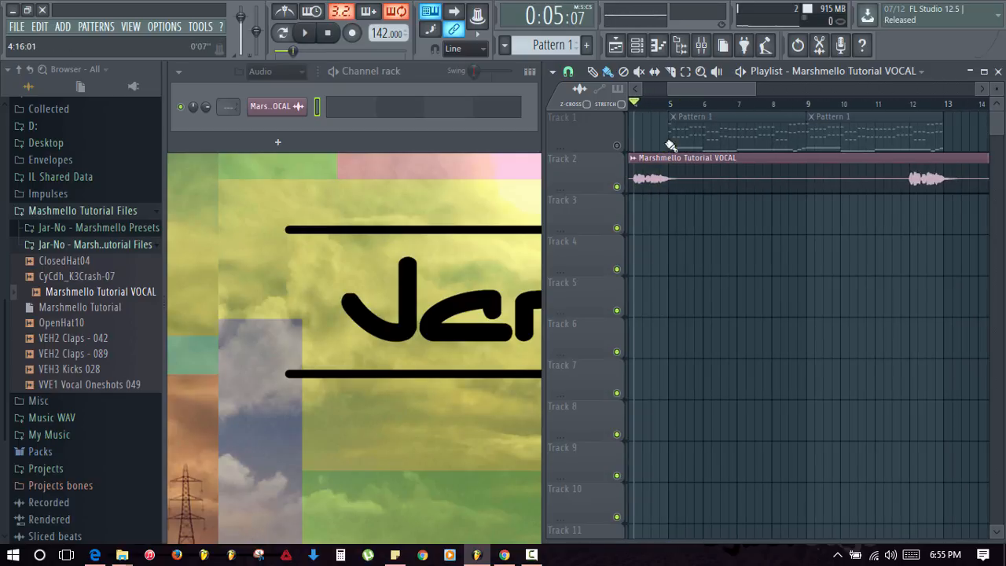
scroll(724, 207, left, 2)
click(685, 110)
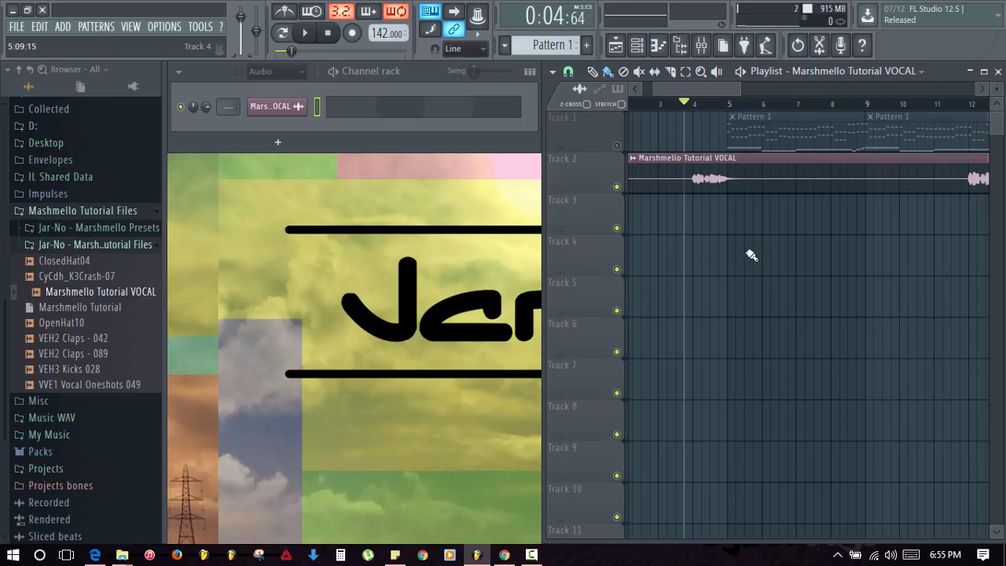
key(space)
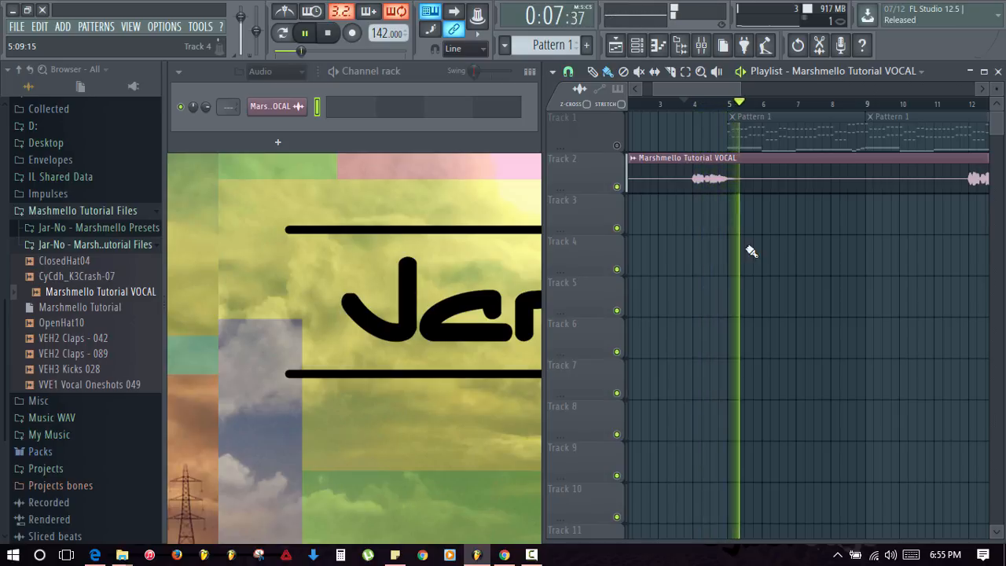
scroll(723, 105, down, 1)
scroll(722, 105, down, 3)
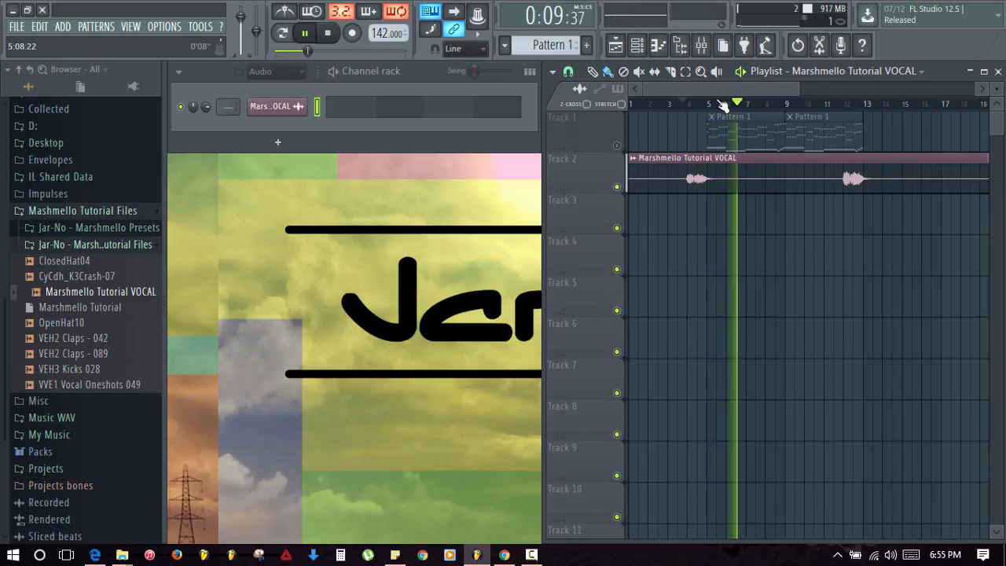
key(space)
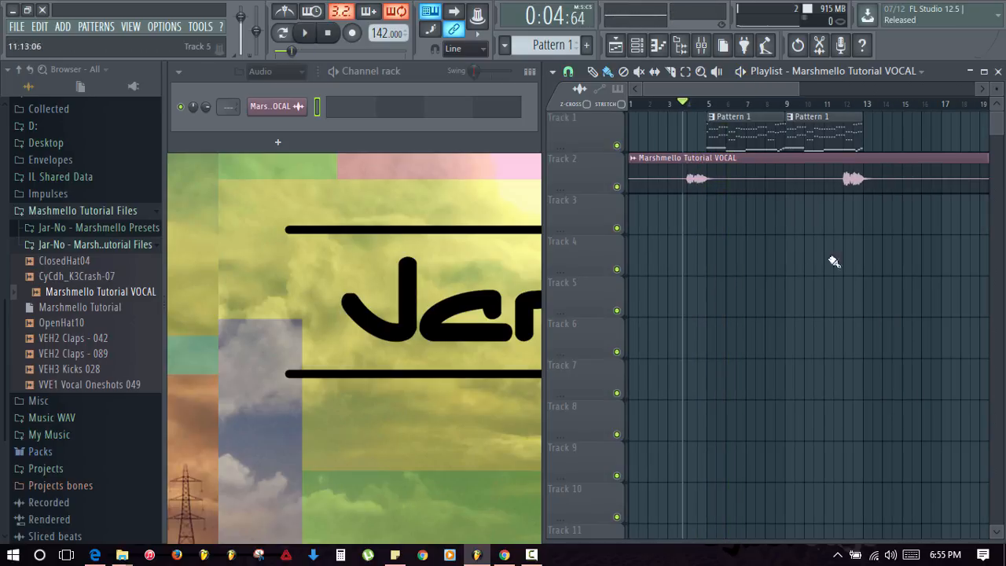
- Link the vocal channel to mixer insert 30 with Ctrl+L
click(701, 44)
click(419, 171)
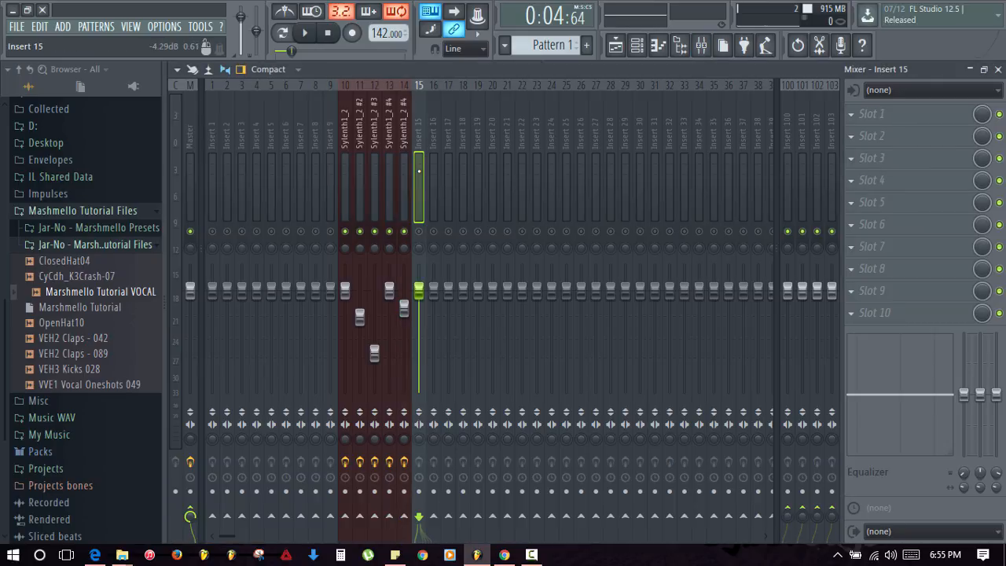
key(Right)
key(Right)
key(Right)
key(Right)
key(Right)
key(Right)
key(Right)
key(Right)
key(Right)
key(Right)
key(Right)
key(Right)
key(Right)
key(Right)
key(Right)
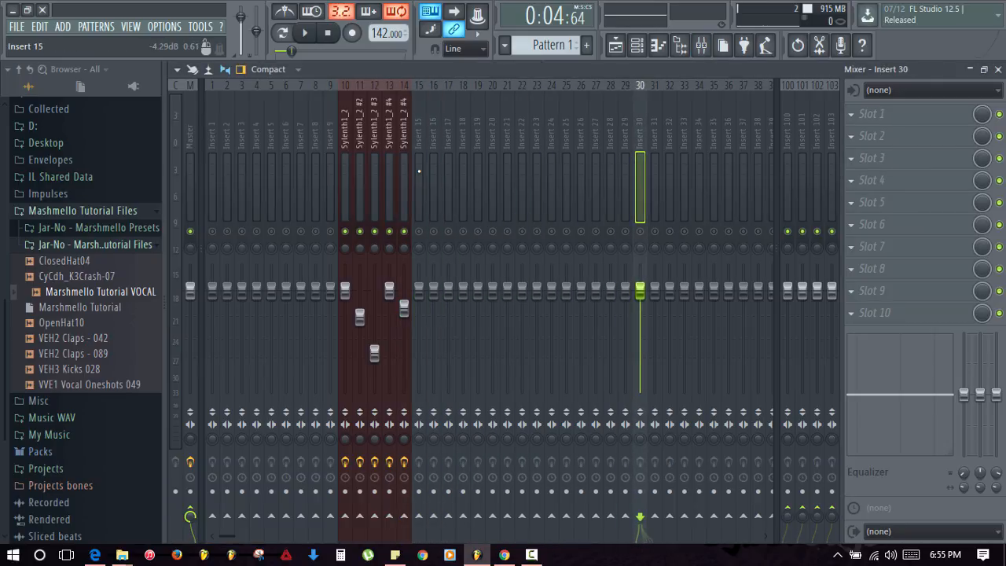
key(ctrl+l)
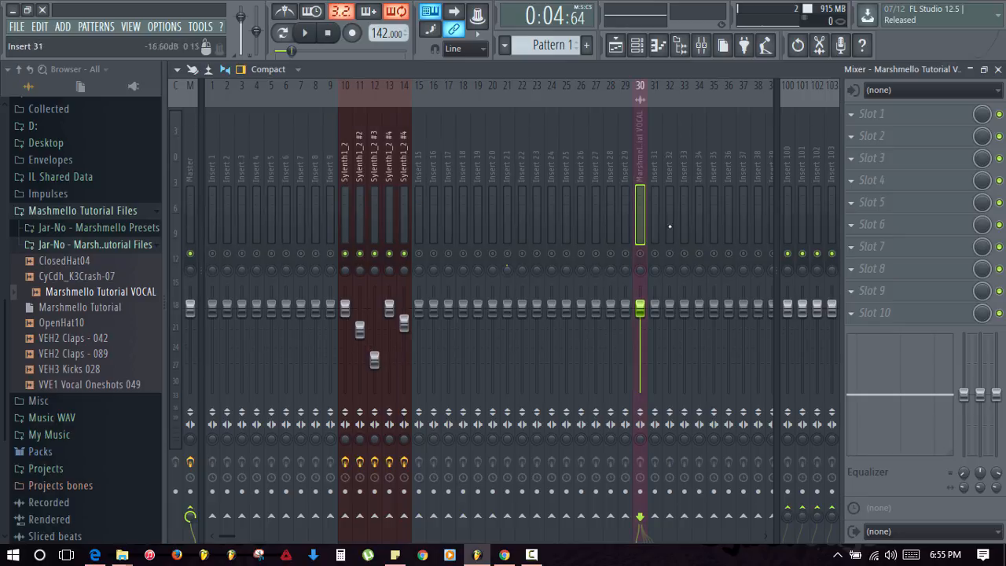
- Solo and unsolo insert 30, then play the song to hear the vocal
right_click(641, 254)
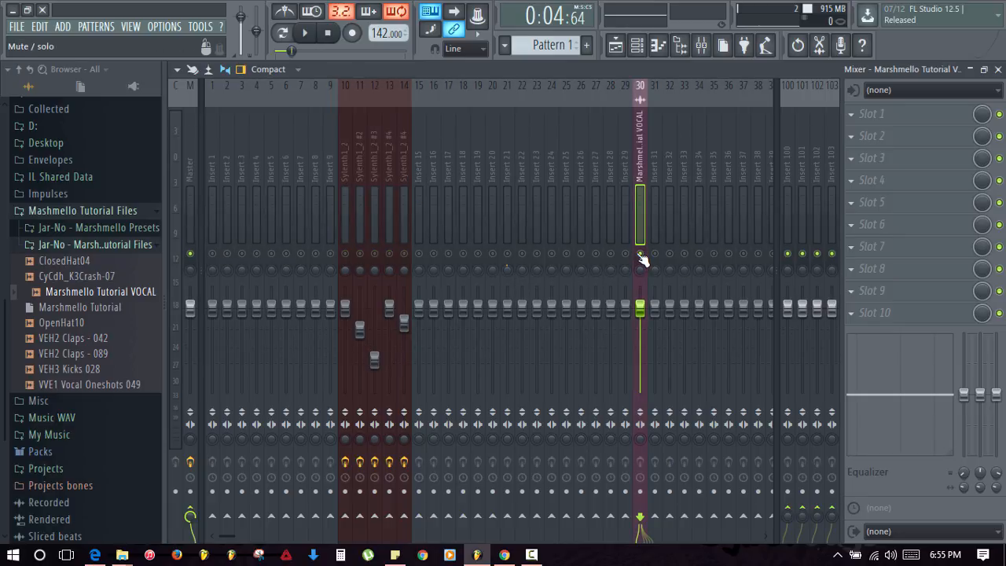
right_click(640, 254)
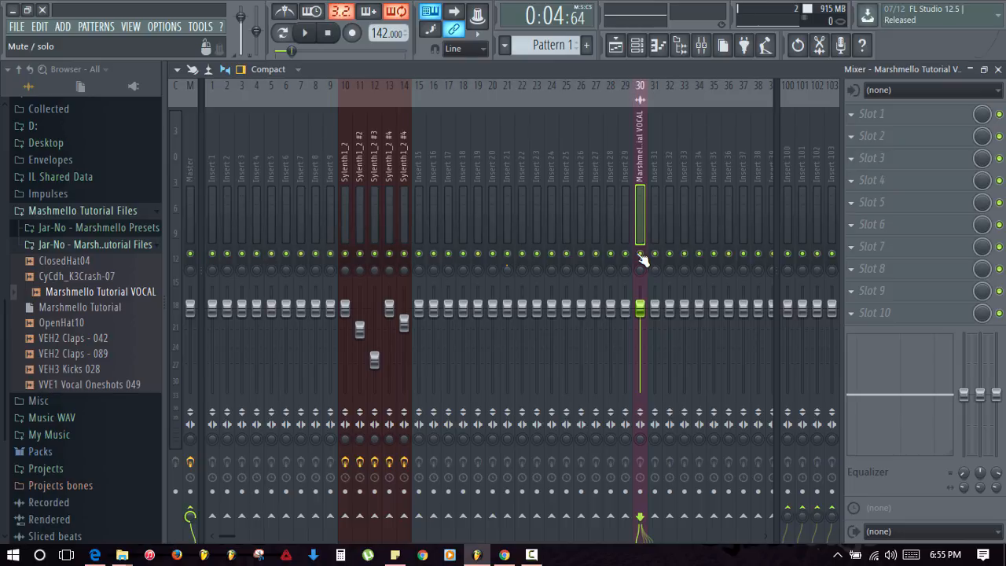
click(999, 70)
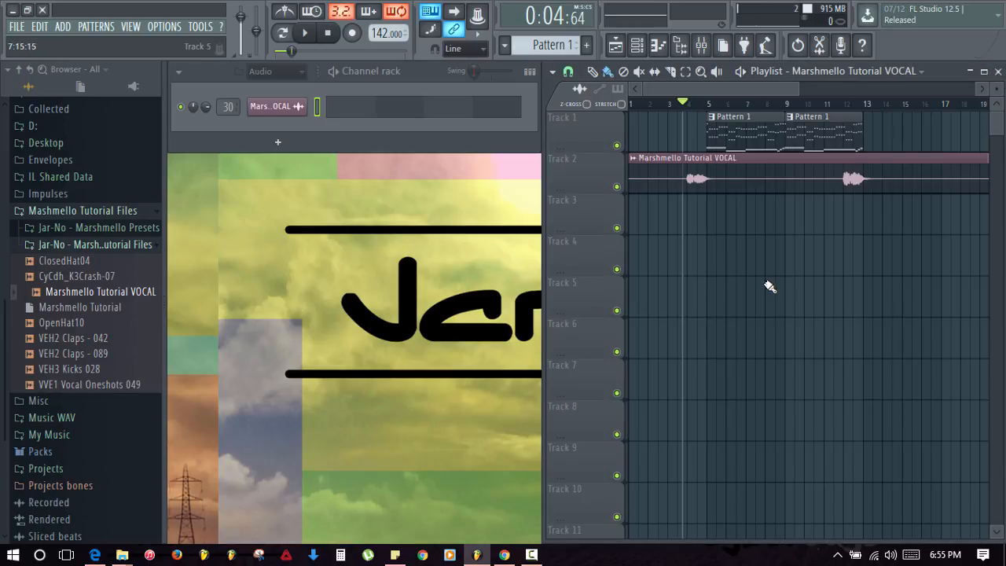
key(space)
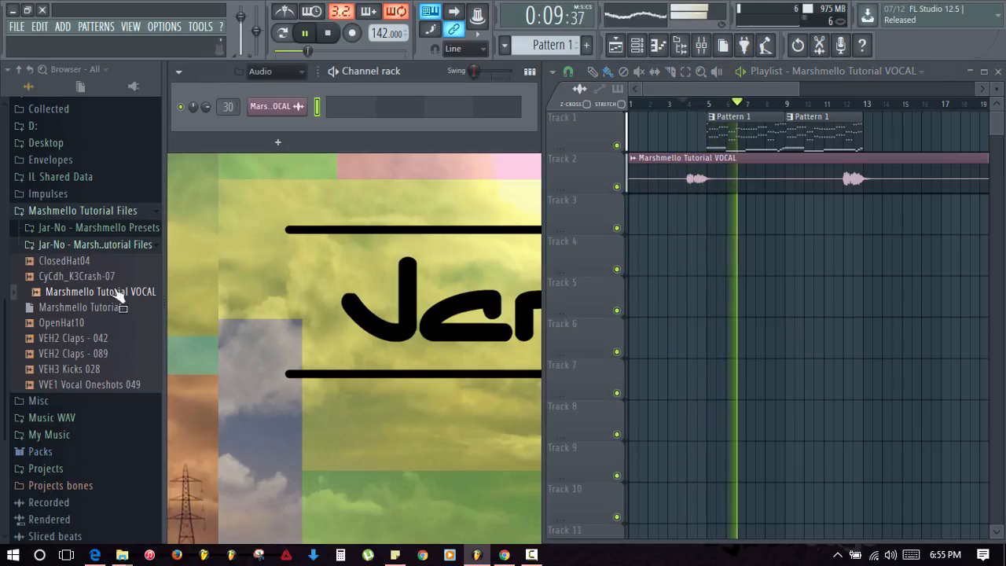
key(space)
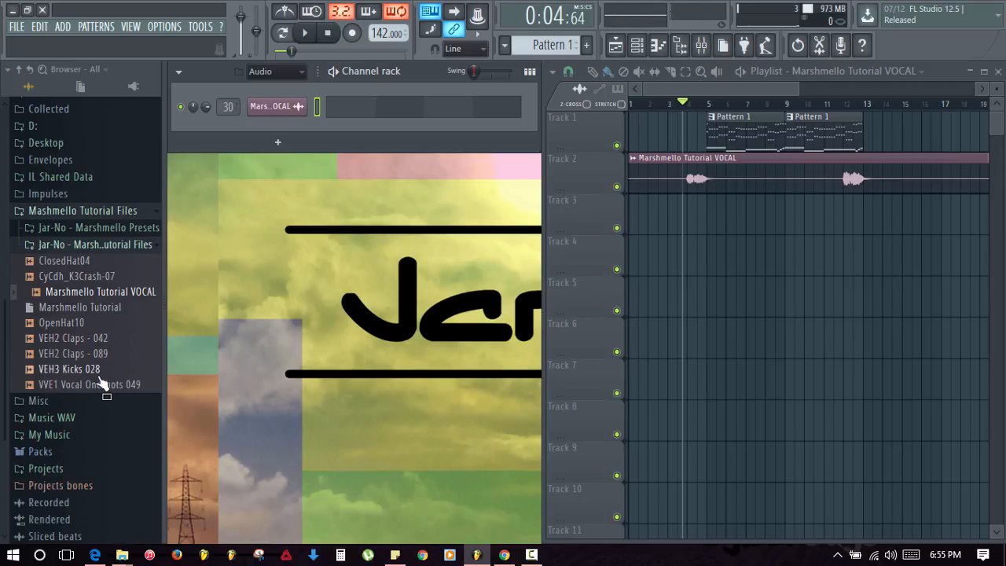
- Place the CyCdh_K3Crash-07 sample on Track 3 at bar 5
click(89, 280)
drag(88, 282, 714, 301)
drag(709, 224, 710, 225)
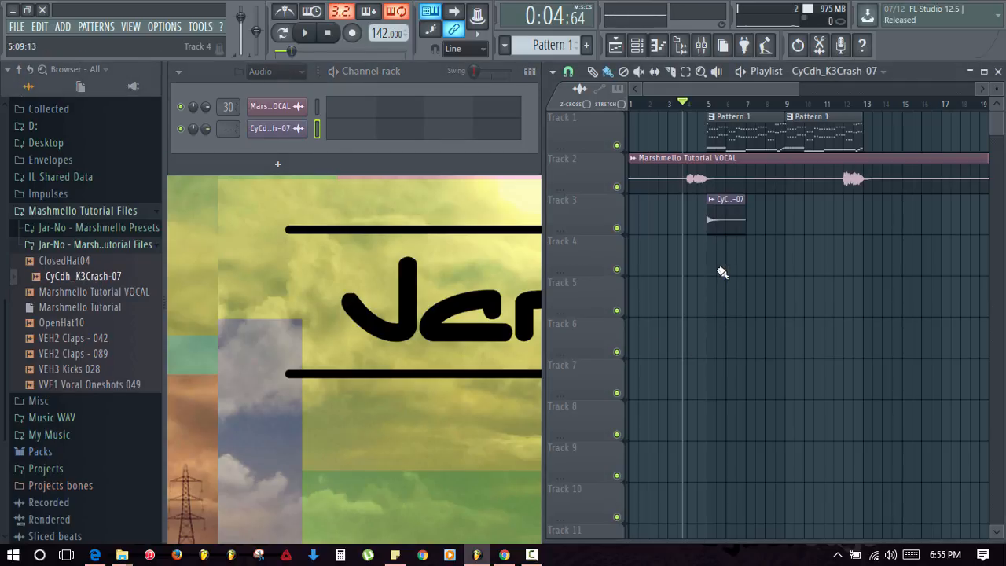
- Link the crash to mixer insert 20, play it, and select the vocal and crash inserts
click(701, 45)
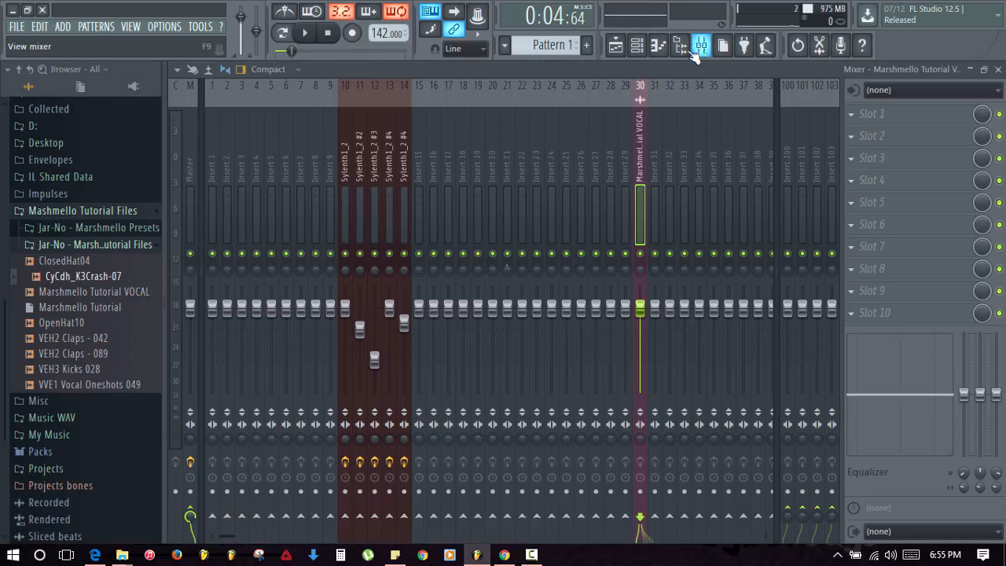
click(488, 194)
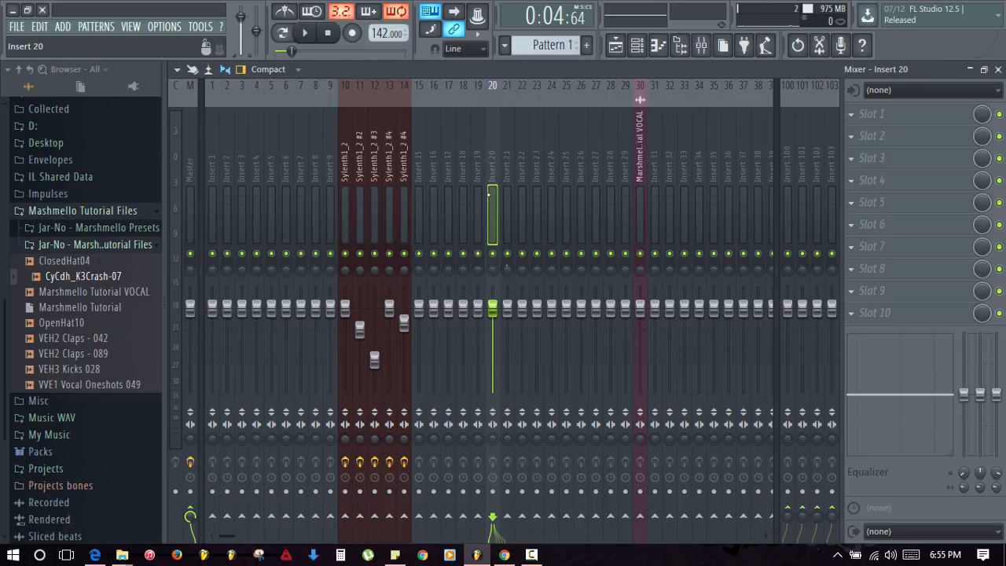
key(ctrl+l)
key(space)
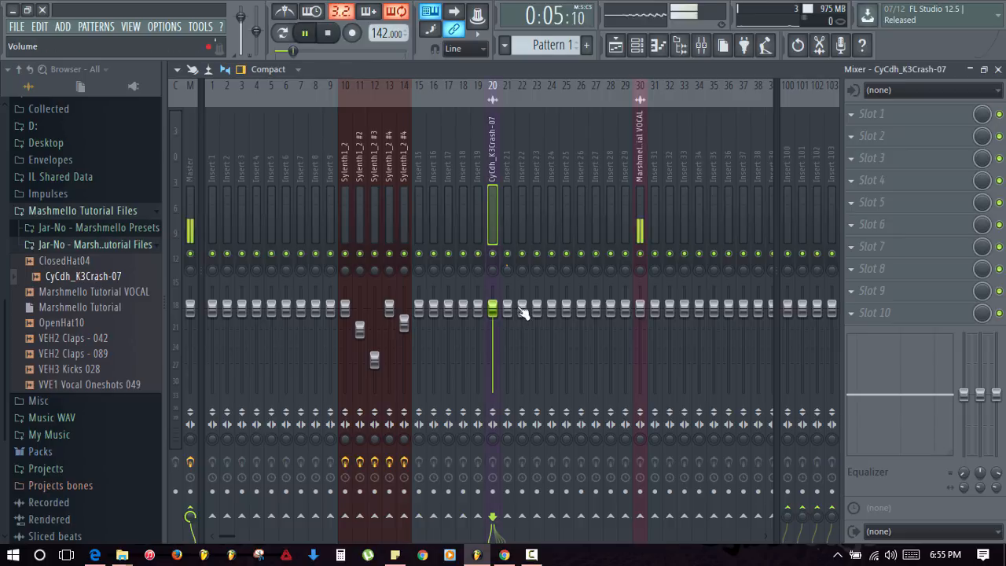
key(space)
click(643, 315)
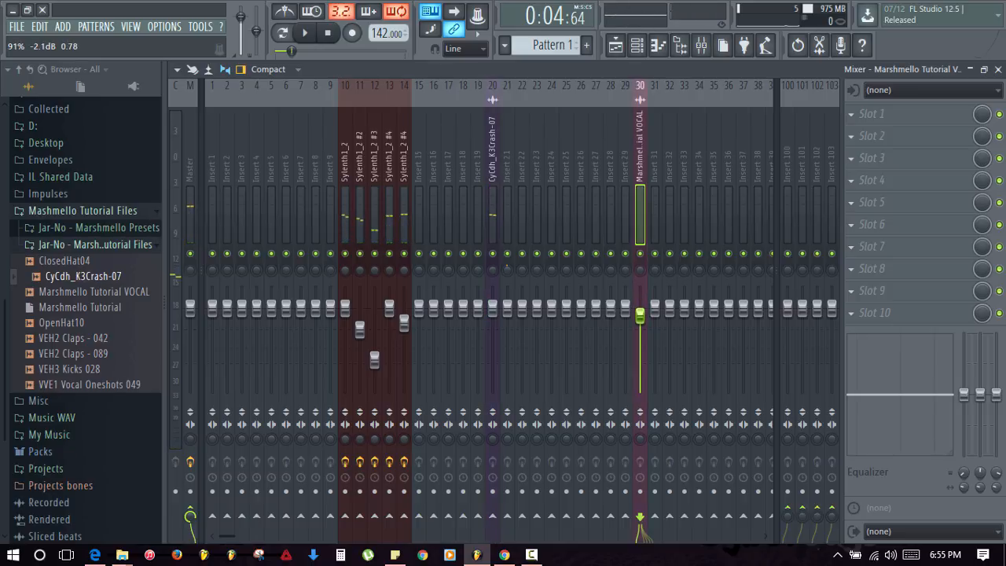
click(493, 308)
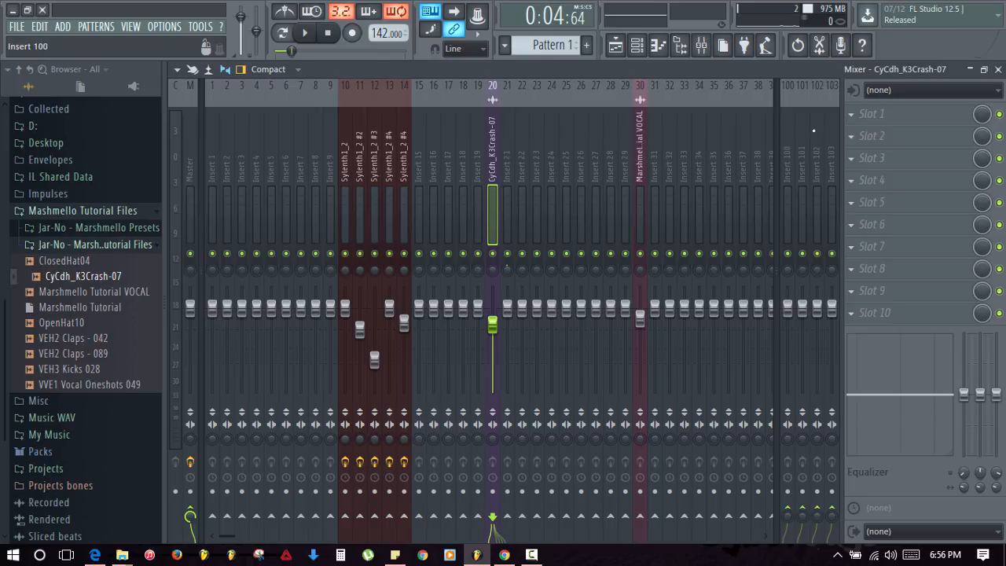
- Add Parametric EQ 2 and make band 1 a steep low cut, lowering band 2 slightly
click(857, 119)
right_click(282, 295)
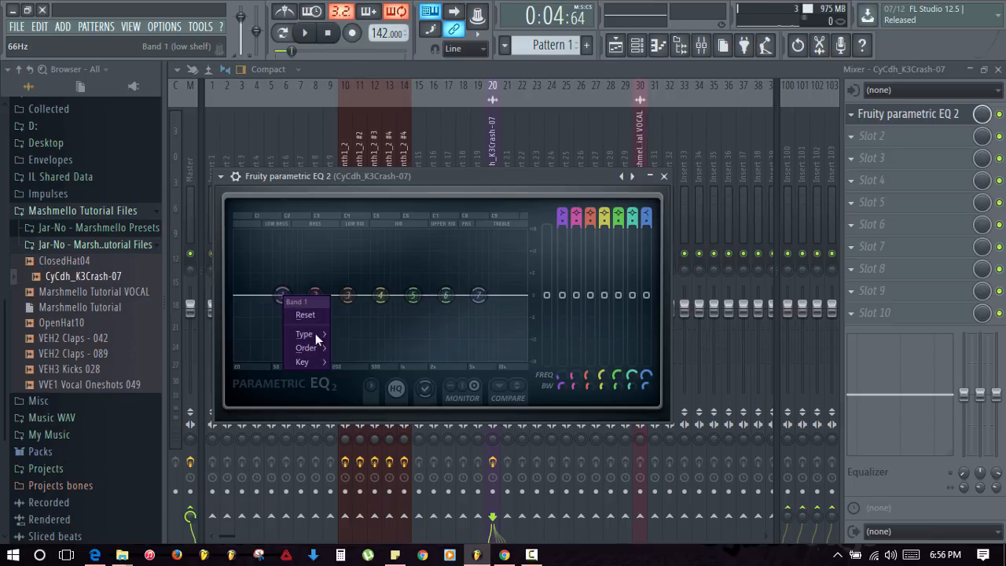
click(346, 350)
drag(282, 295, 325, 359)
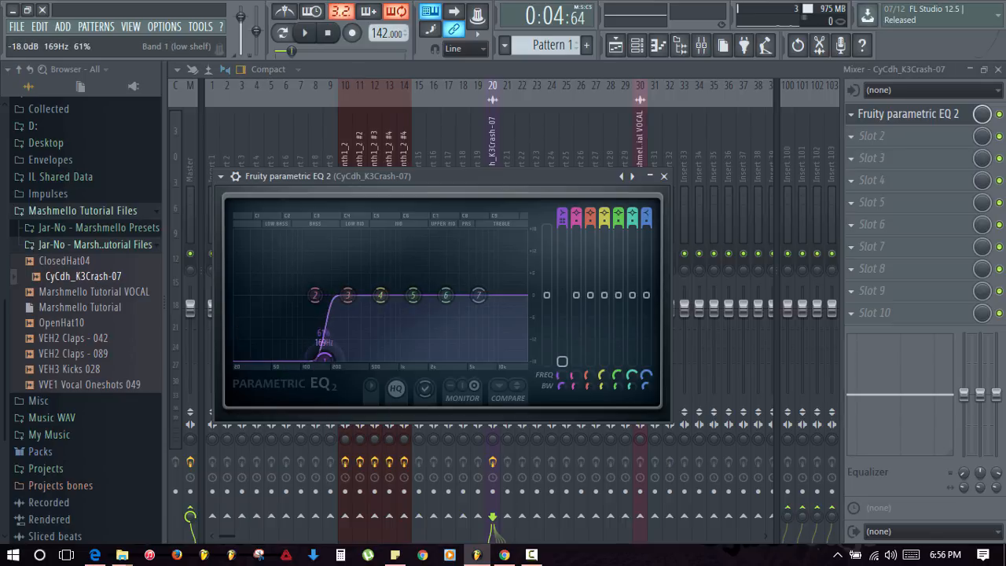
drag(315, 295, 322, 311)
- Make band 7 a Steep 8 high cut and raise bands 5 and 6 to lift the highs
right_click(477, 295)
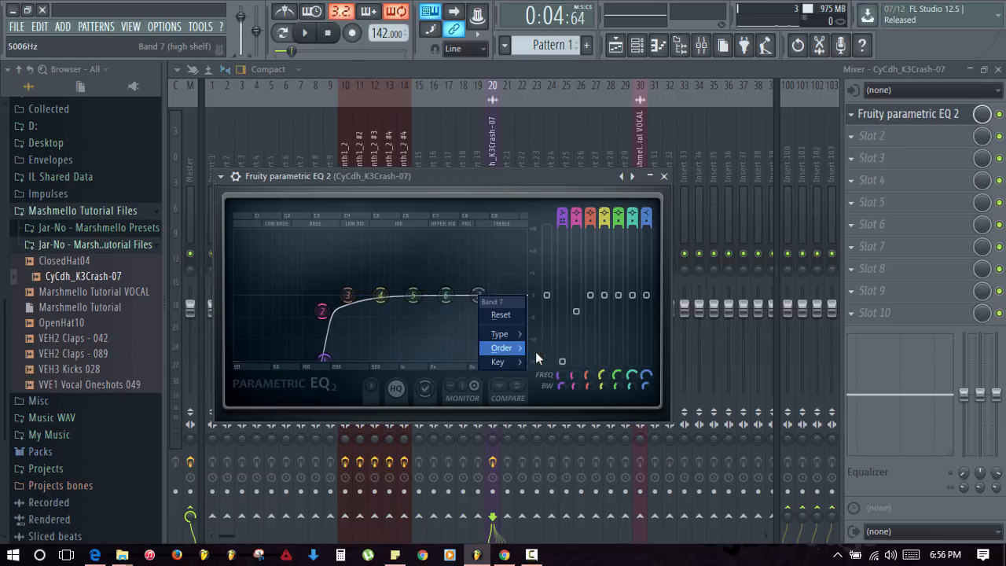
click(538, 352)
drag(478, 296, 524, 357)
key(z)
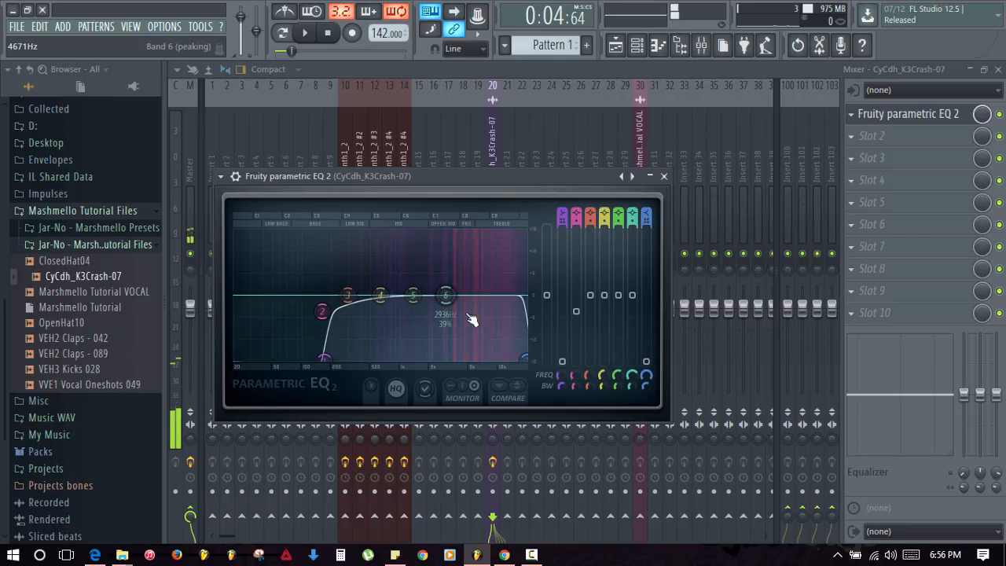
drag(445, 295, 507, 286)
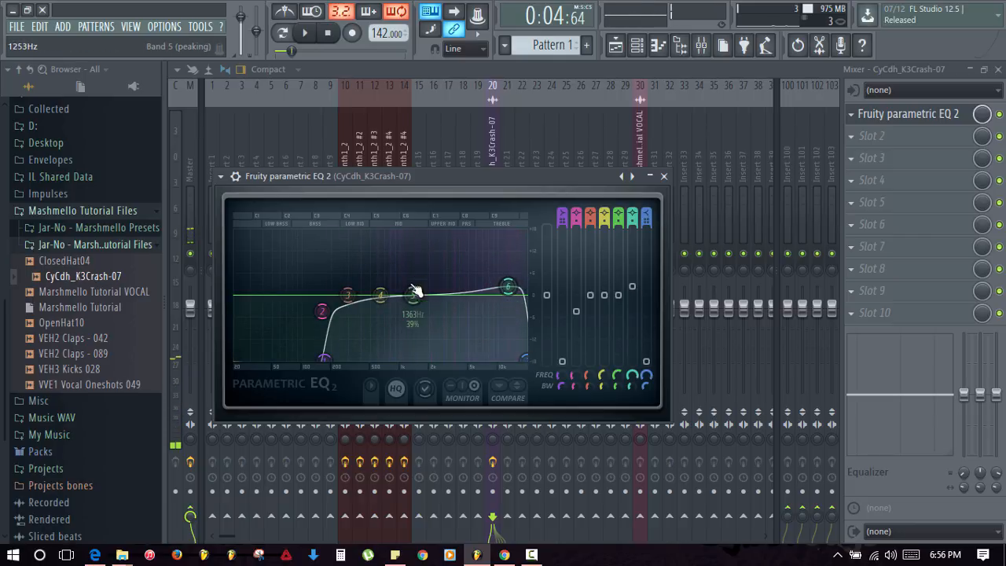
drag(414, 292, 455, 288)
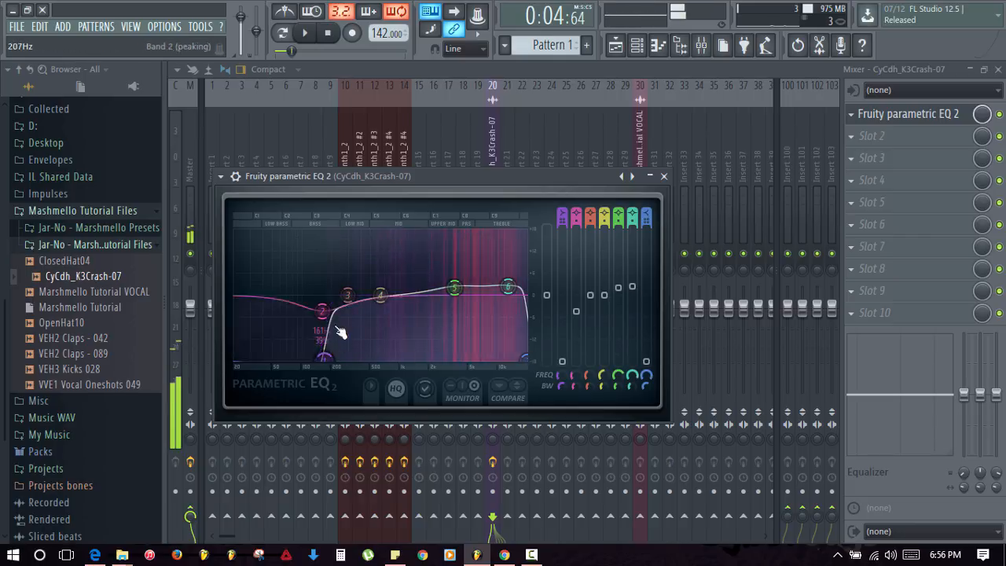
click(664, 176)
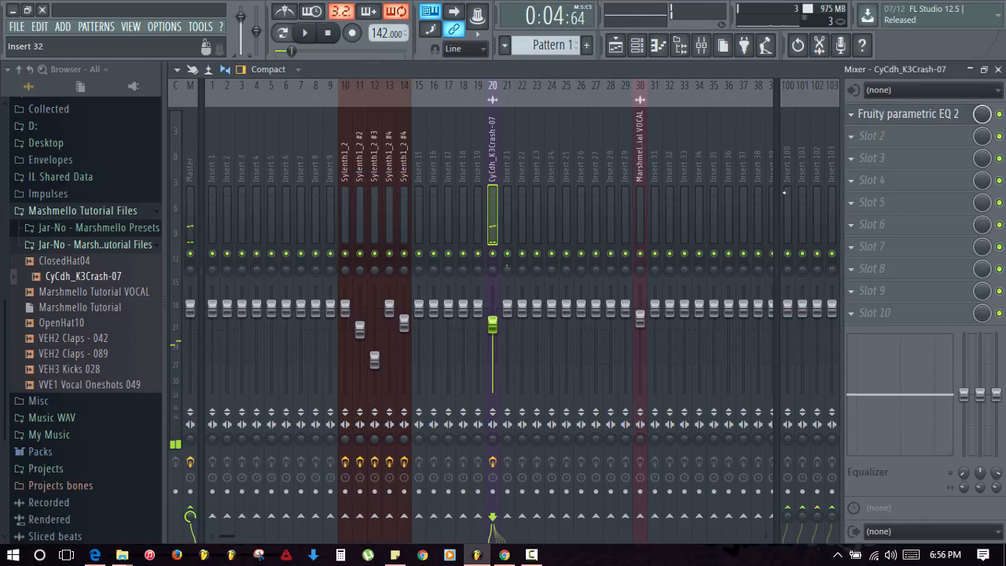
- Load Fruity Stereo Shaper into slot 2 with the Stereoize 3 preset
click(862, 138)
key(Escape)
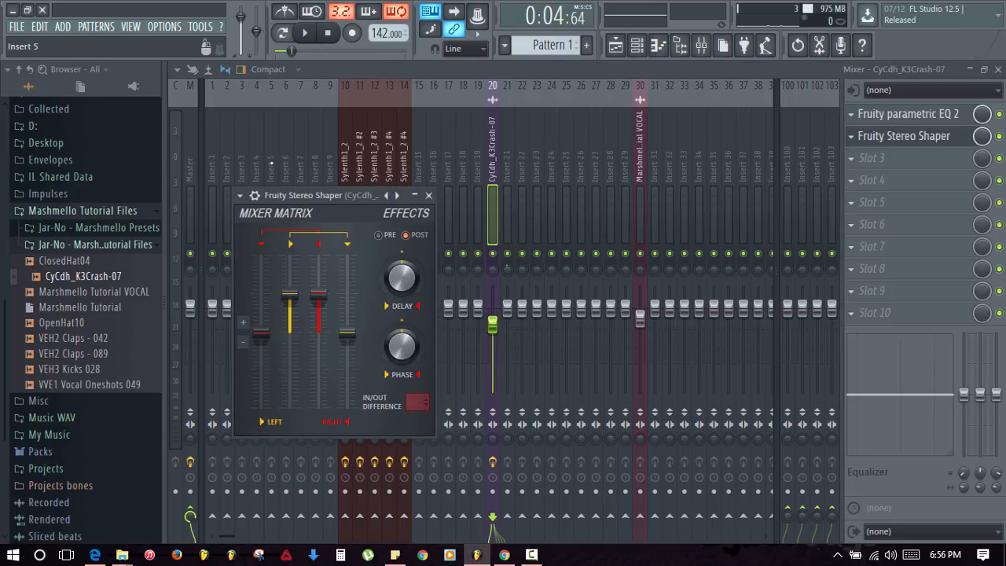
click(242, 196)
mouse_move(266, 240)
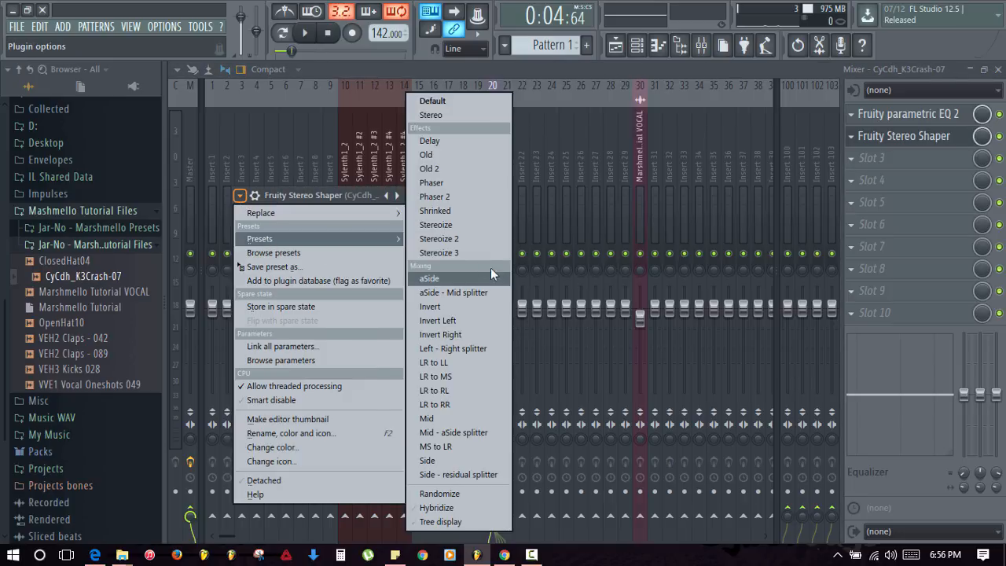
click(464, 251)
- Play the crash, lower insert 20's fader to about -6.7 dB, and close the mixer
key(space)
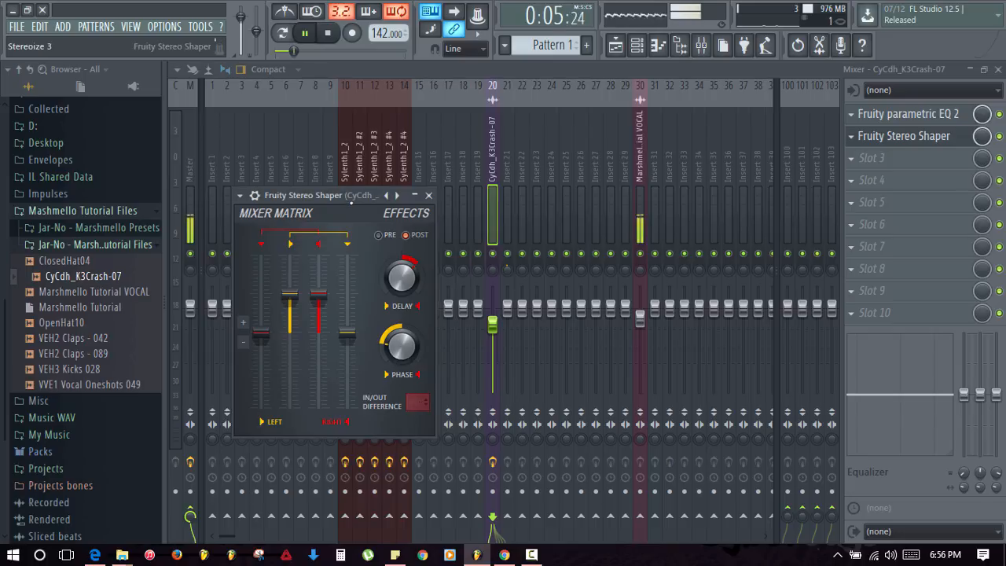
click(428, 195)
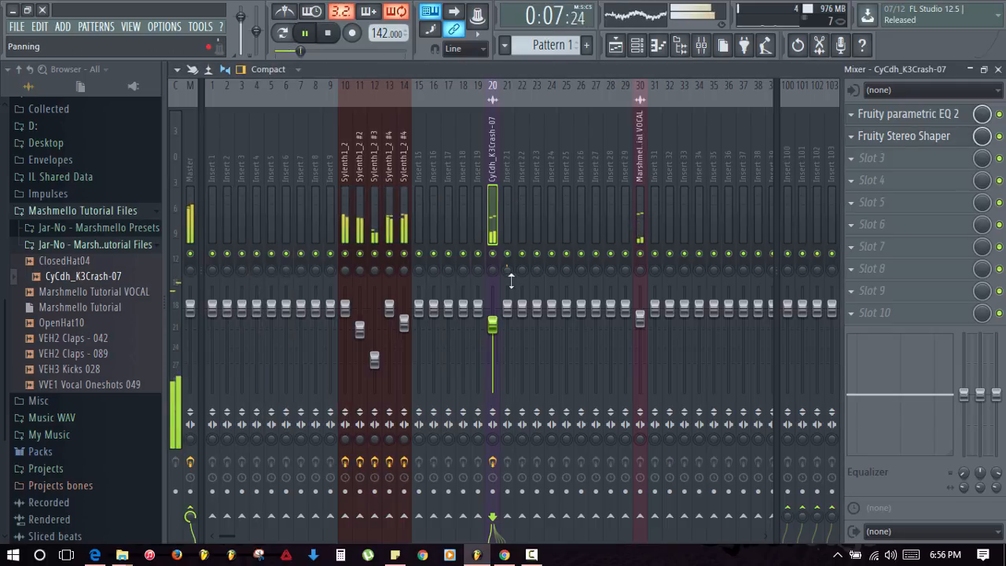
drag(492, 324, 492, 336)
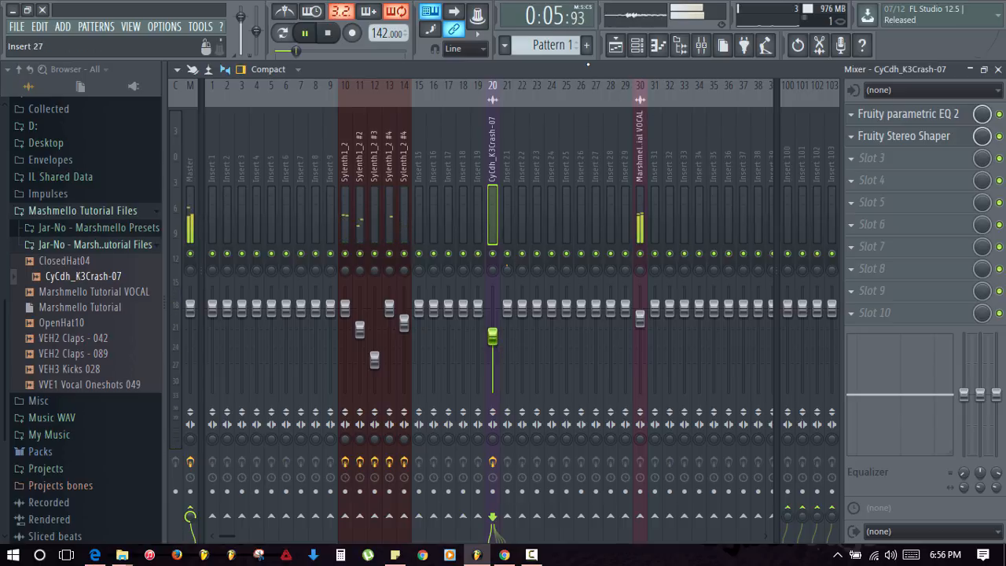
click(997, 69)
key(space)
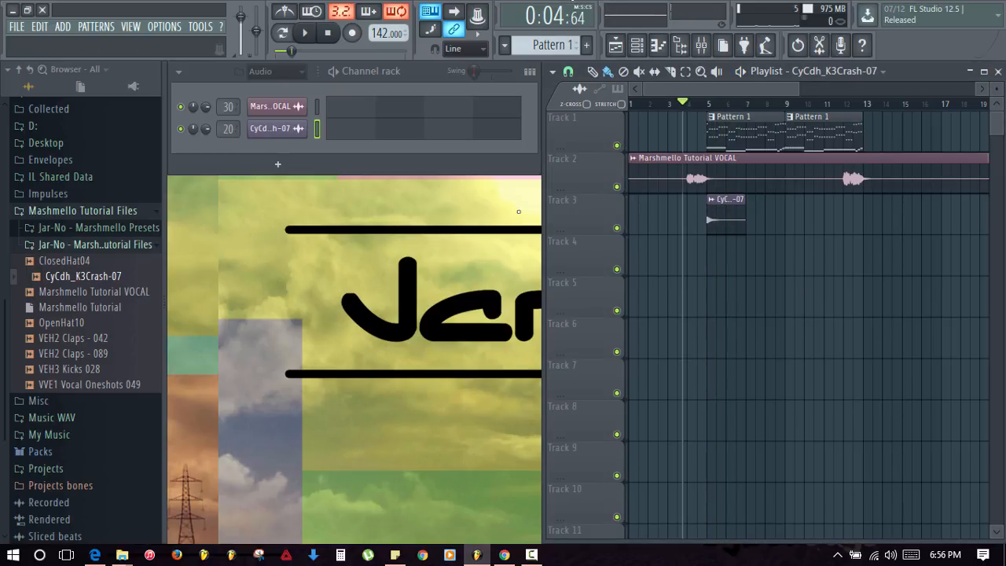
- Filter the channel rack to Unsorted and create a new empty Pattern 2
click(729, 136)
click(275, 72)
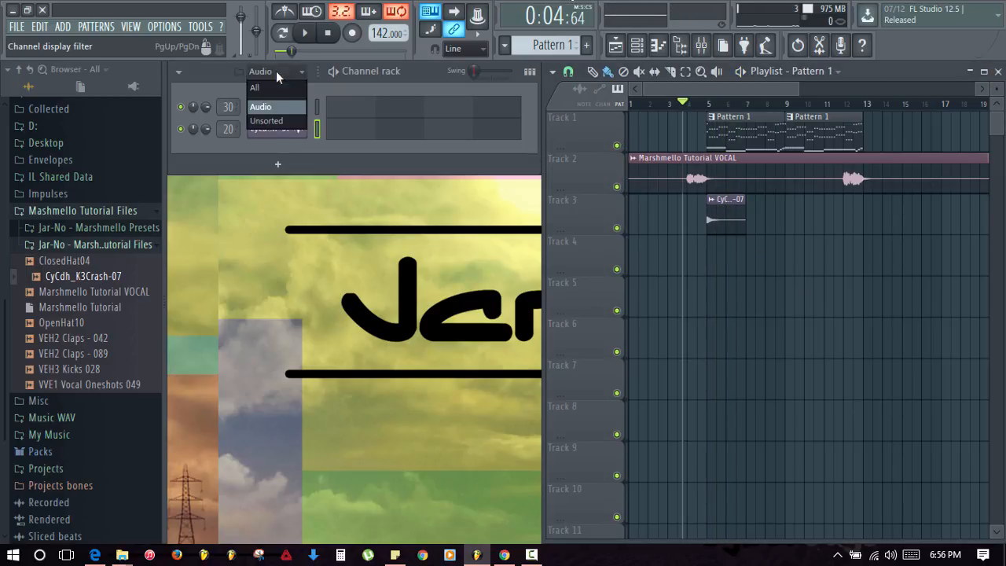
click(267, 121)
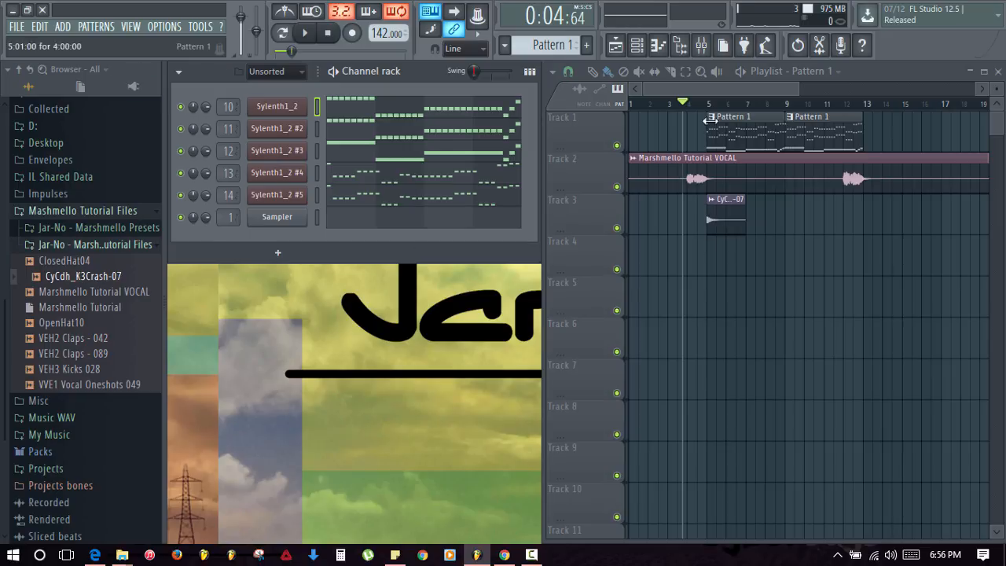
click(587, 46)
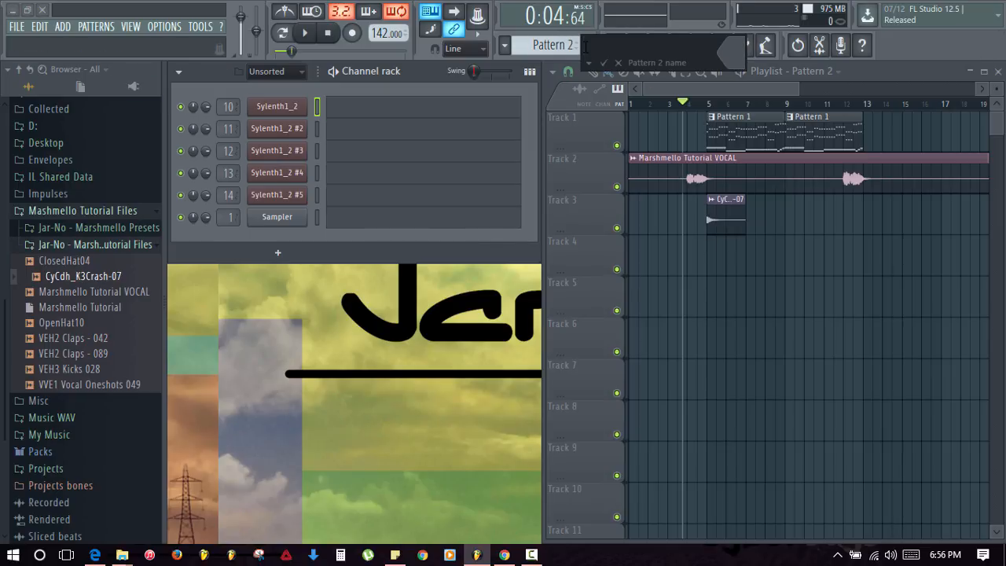
key(Return)
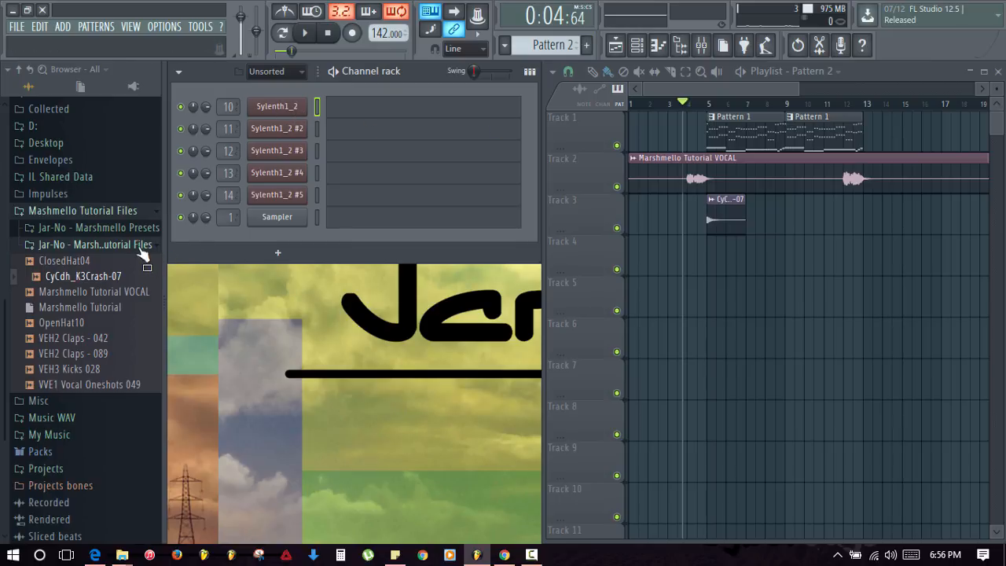
- Load VEH3 Kicks 028 onto the Sampler channel and delete the accidental duplicate kick channel
scroll(142, 253, up, 3)
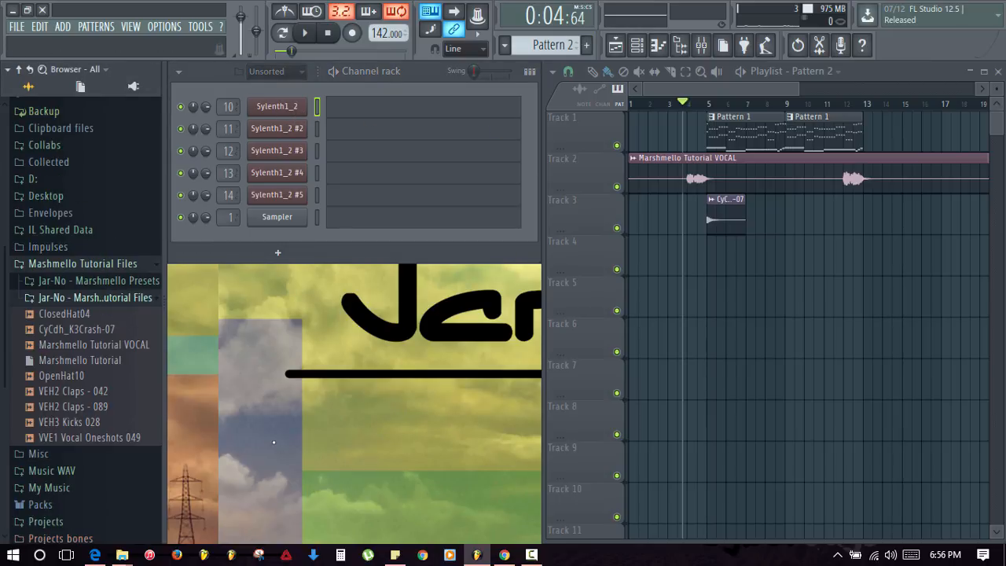
drag(71, 423, 248, 319)
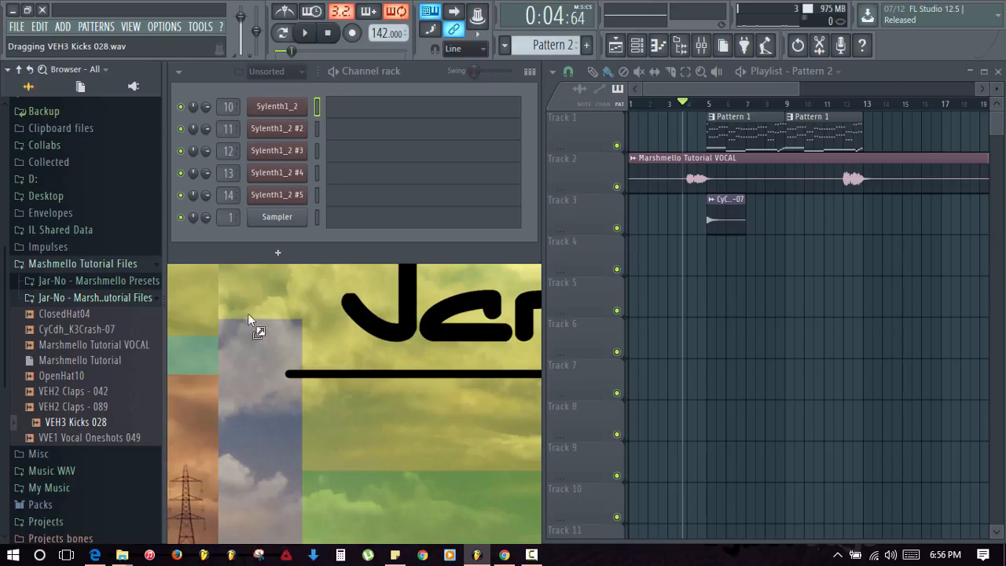
drag(277, 233, 277, 224)
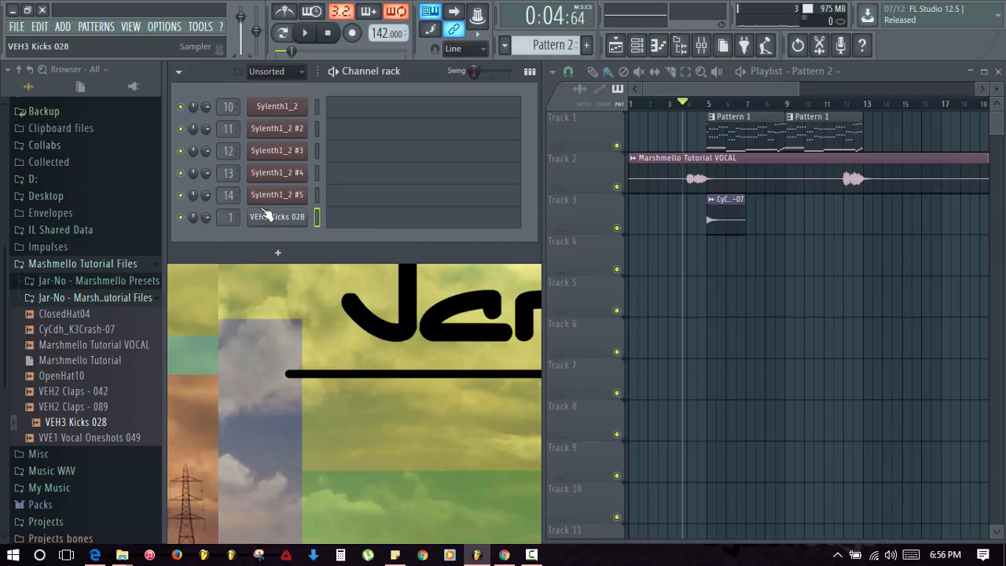
drag(97, 422, 318, 245)
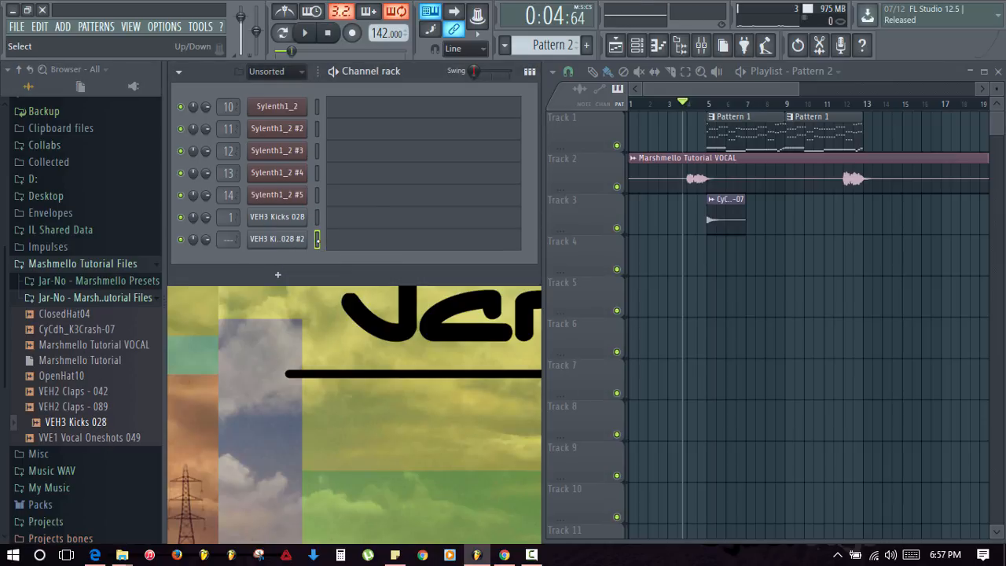
key(alt+Delete)
key(Return)
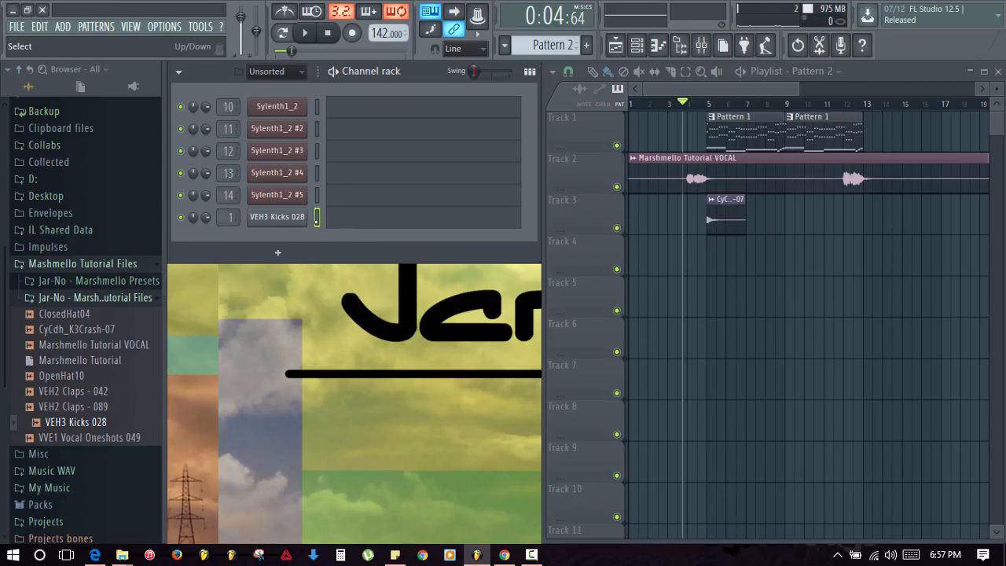
- Link the kick to insert 1, add Fruity Blood Overdrive, and lower the fader to about -9.3 dB
click(701, 44)
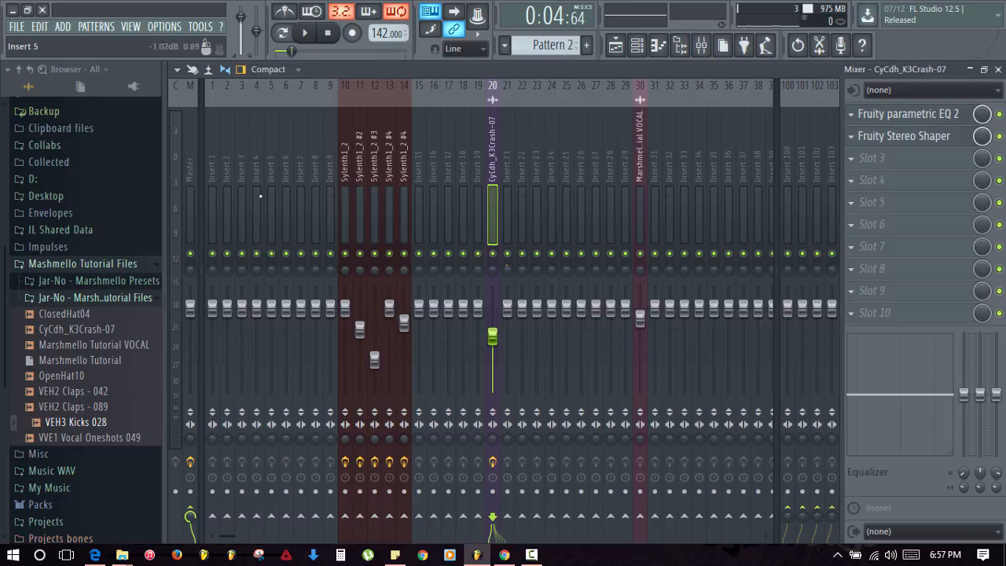
key(ctrl+l)
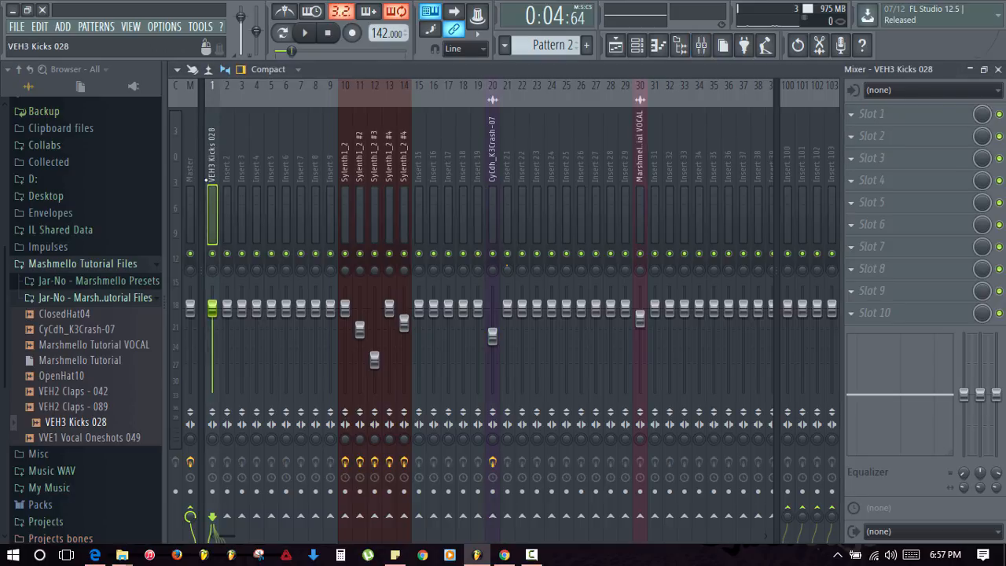
key(q)
key(q)
click(861, 122)
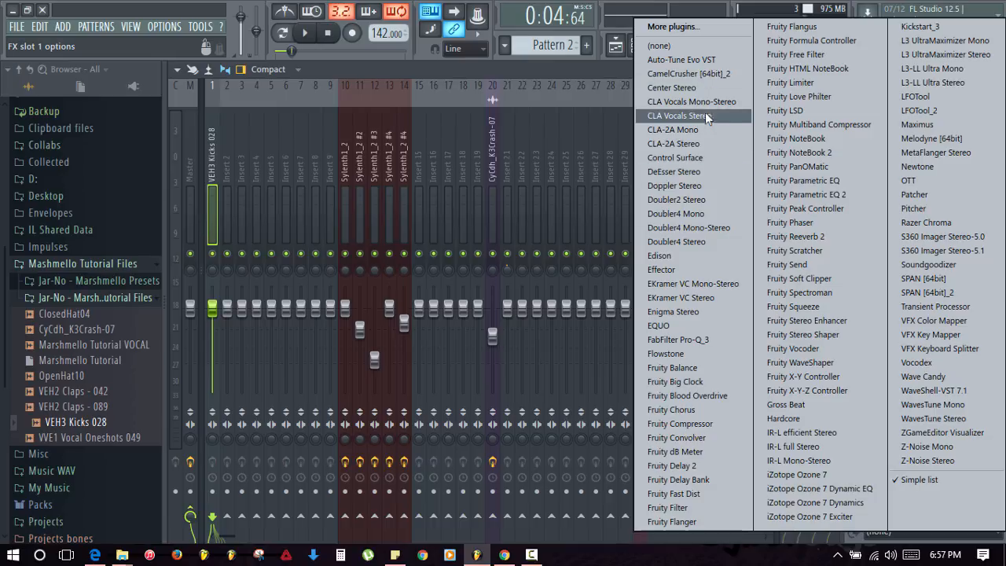
click(723, 403)
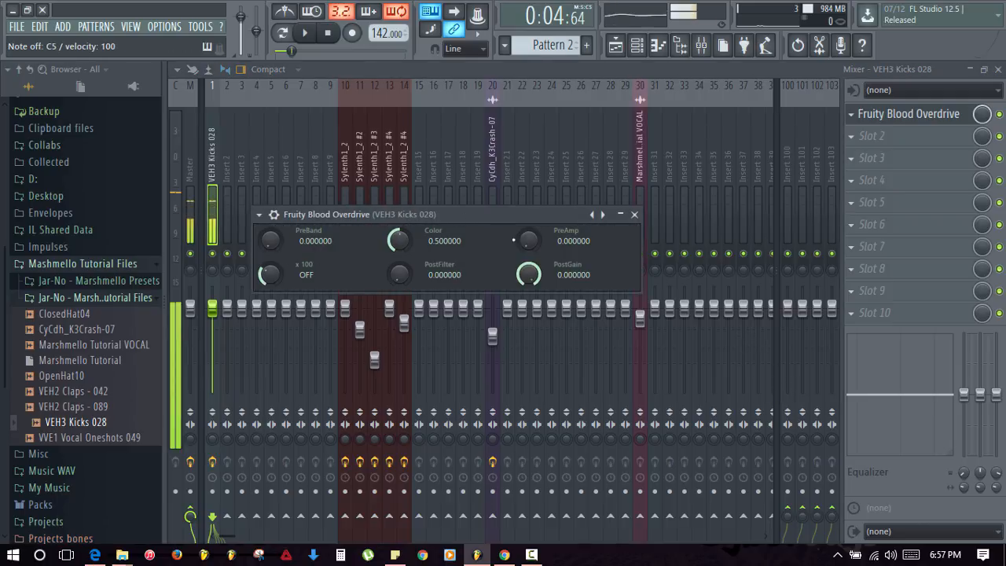
drag(528, 240, 528, 193)
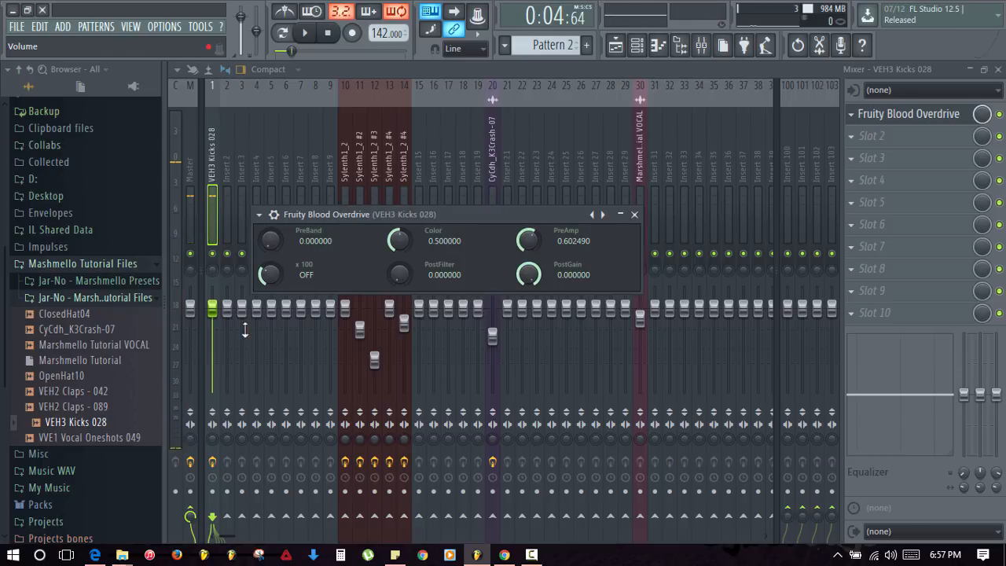
drag(212, 306, 212, 339)
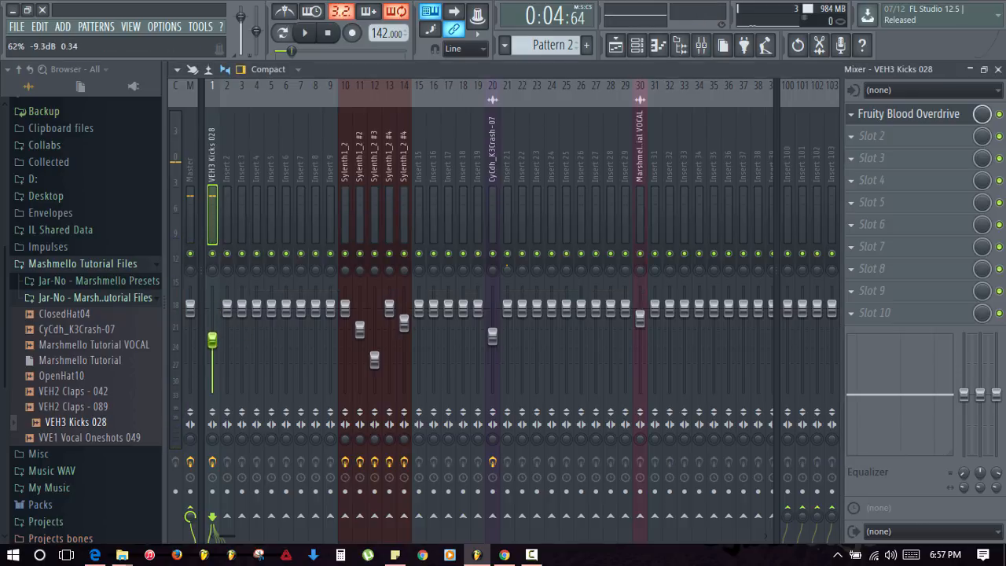
- Audition the kick and back the overdrive's PreAmp down to about 0.47
click(902, 115)
key(q)
key(q)
key(q)
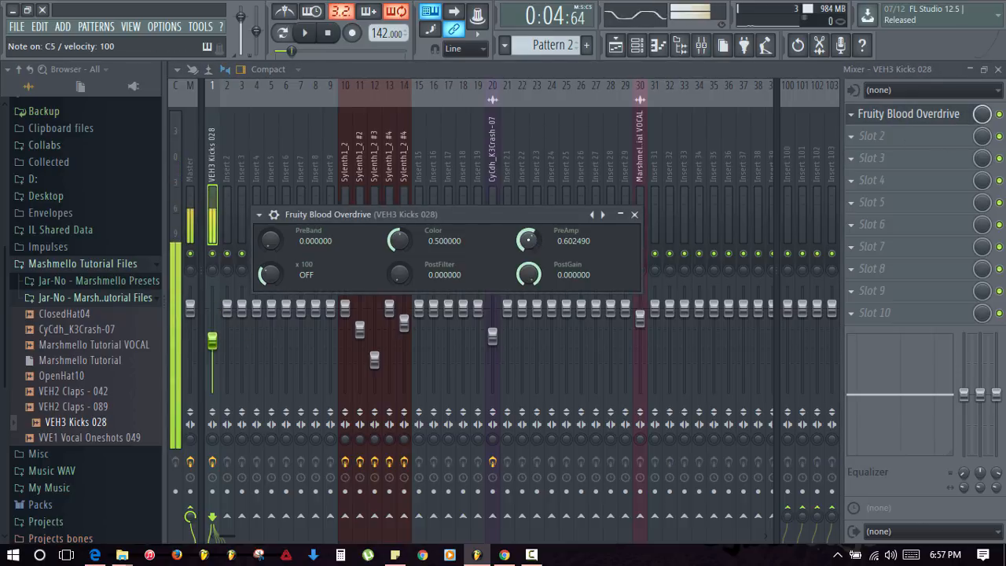
drag(528, 240, 528, 335)
key(q)
key(q)
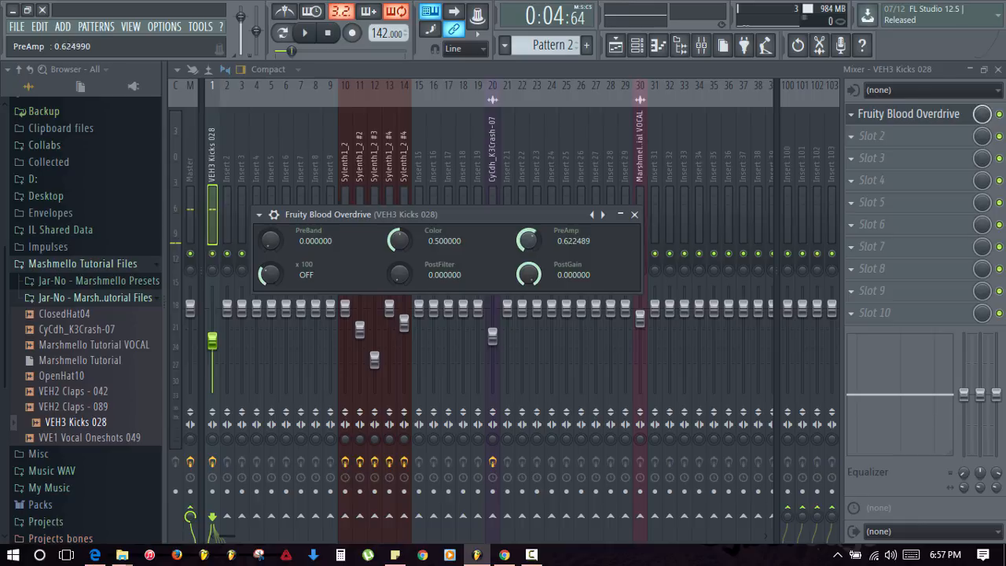
key(q)
drag(528, 241, 528, 289)
key(q)
key(q)
key(q)
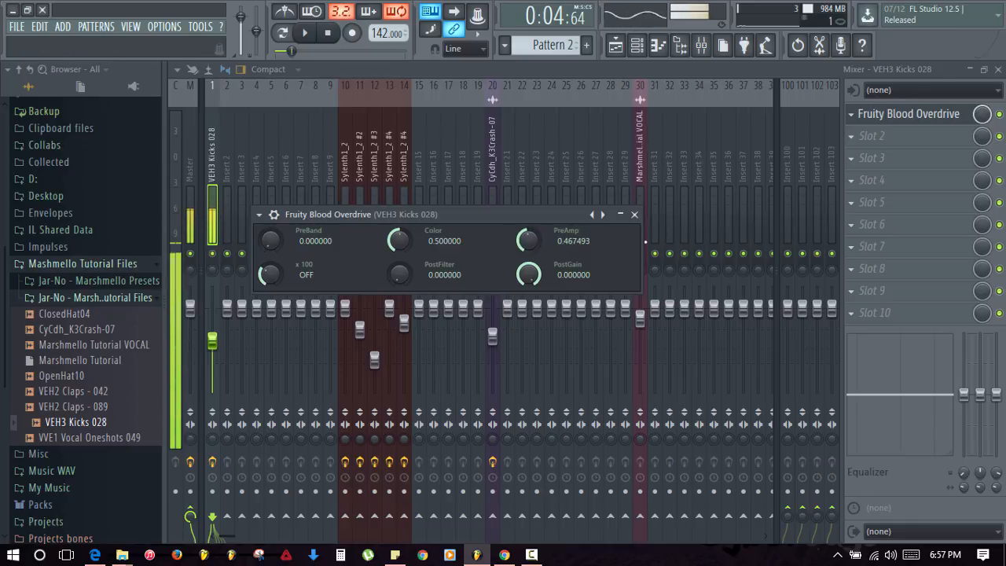
click(634, 214)
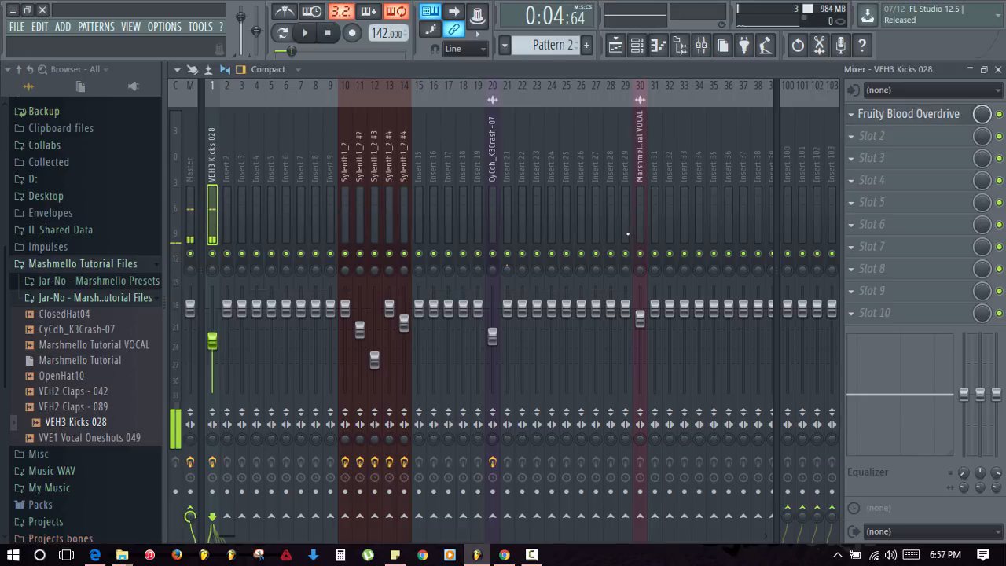
- Add Parametric EQ 2 to slot 2, making band 1 a high-pass and band 7 a high shelf
click(871, 145)
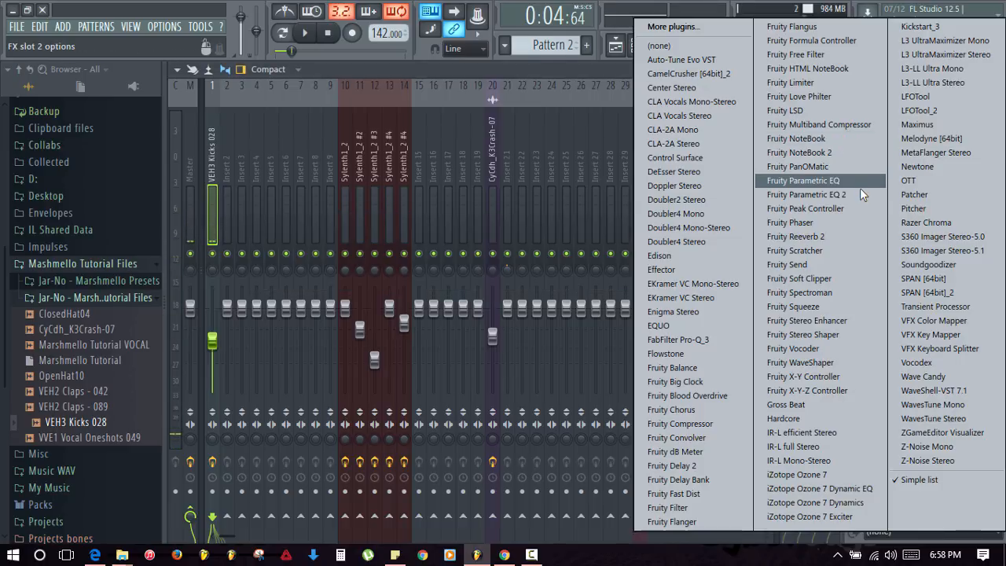
key(Escape)
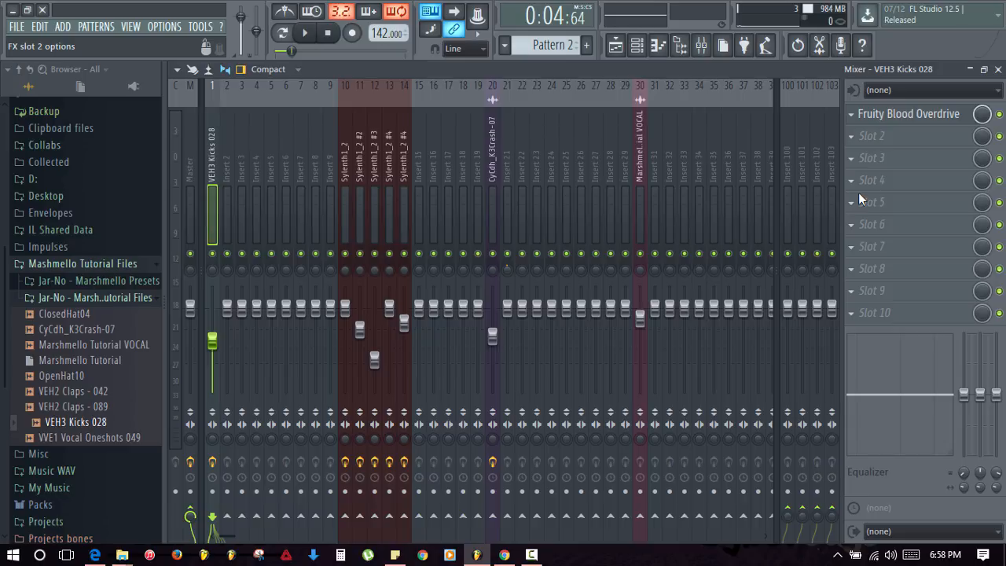
right_click(338, 353)
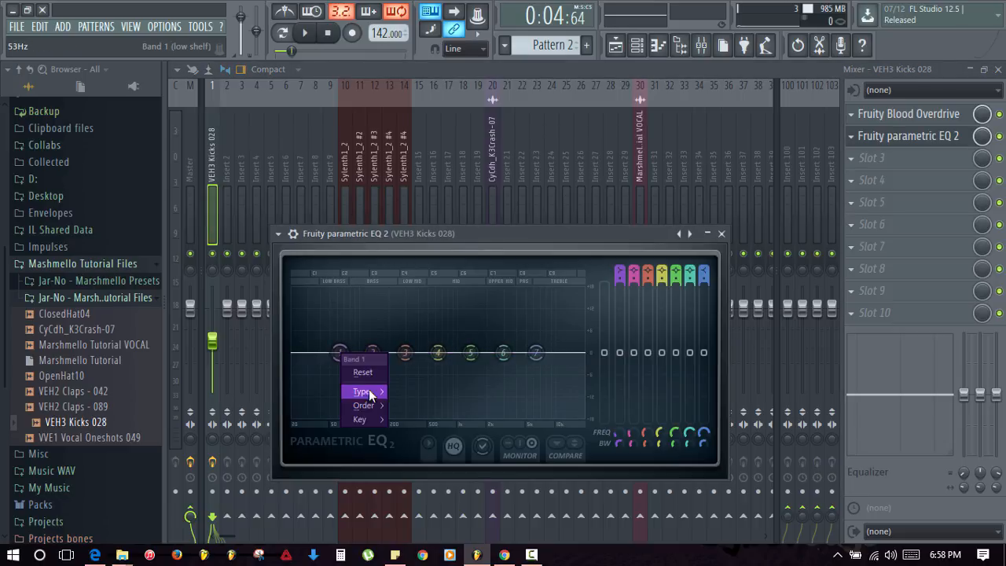
mouse_move(371, 392)
click(420, 405)
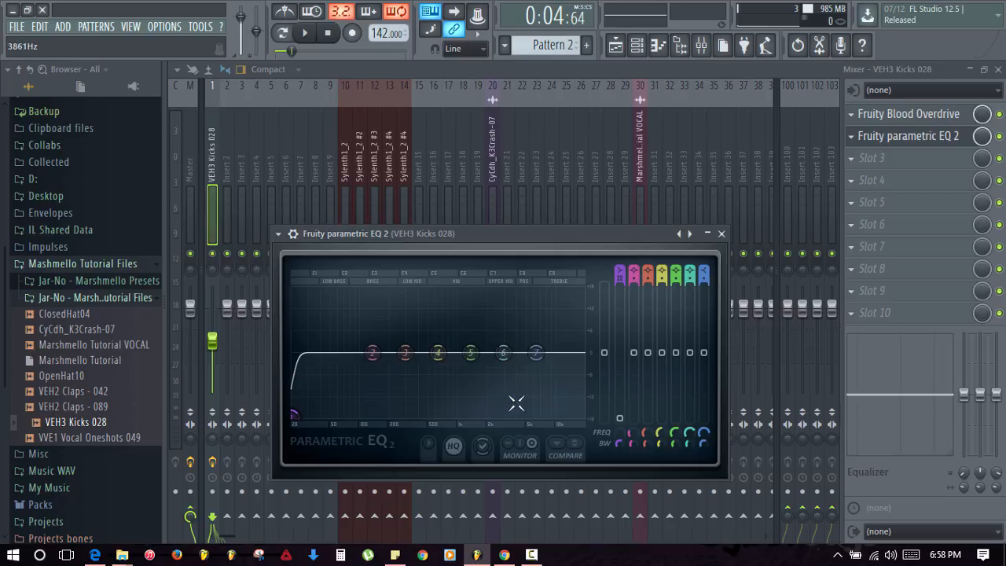
right_click(536, 353)
mouse_move(552, 404)
click(609, 404)
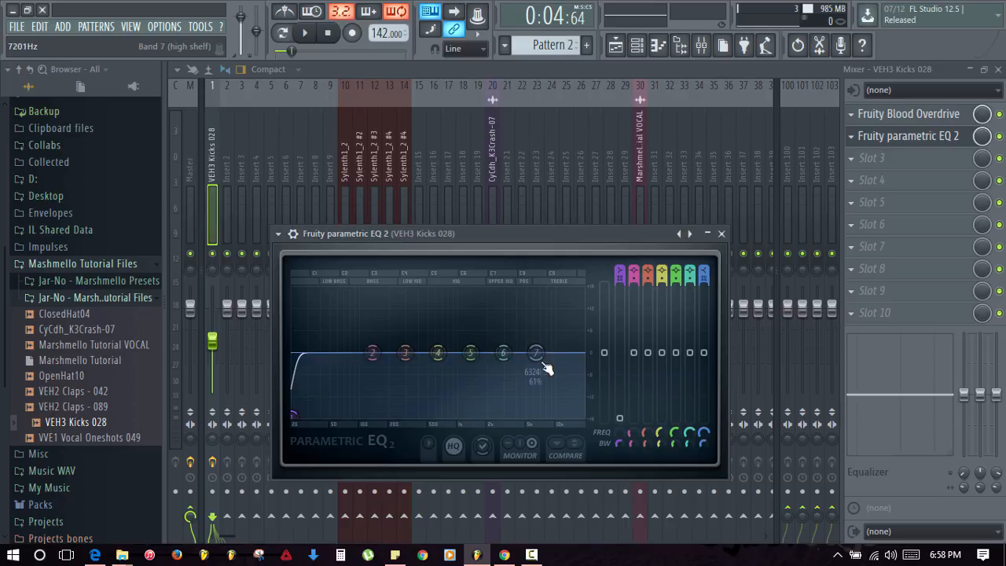
- Boost EQ bands 2, 3 and 4 at about 23 Hz, 50 Hz and 146 Hz
drag(372, 353, 297, 338)
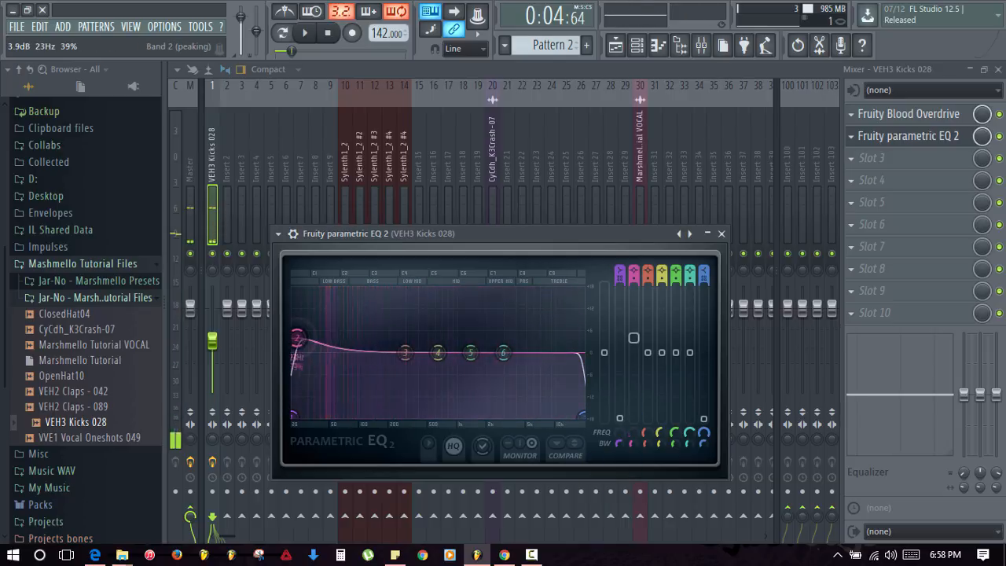
drag(404, 352, 340, 340)
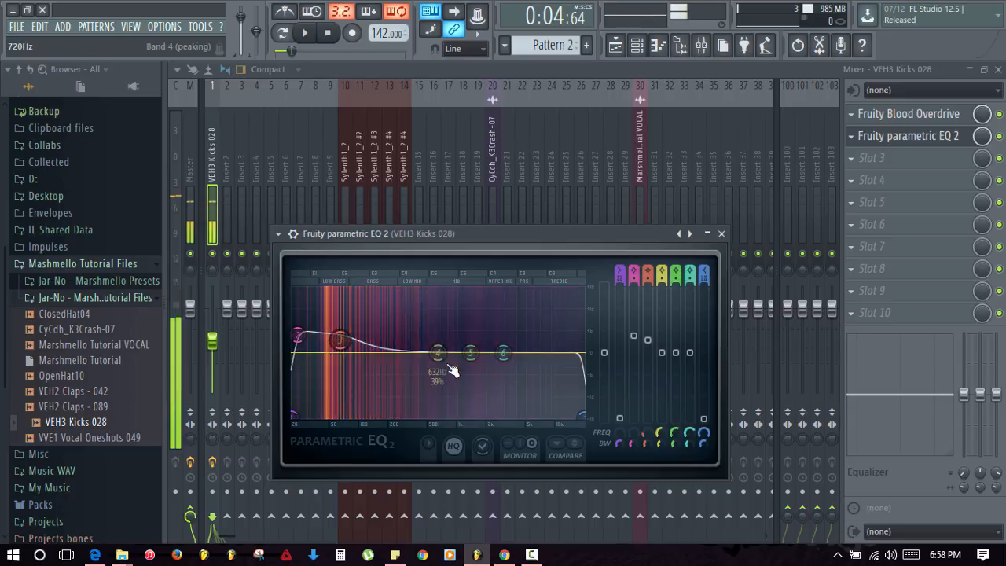
drag(453, 371, 399, 359)
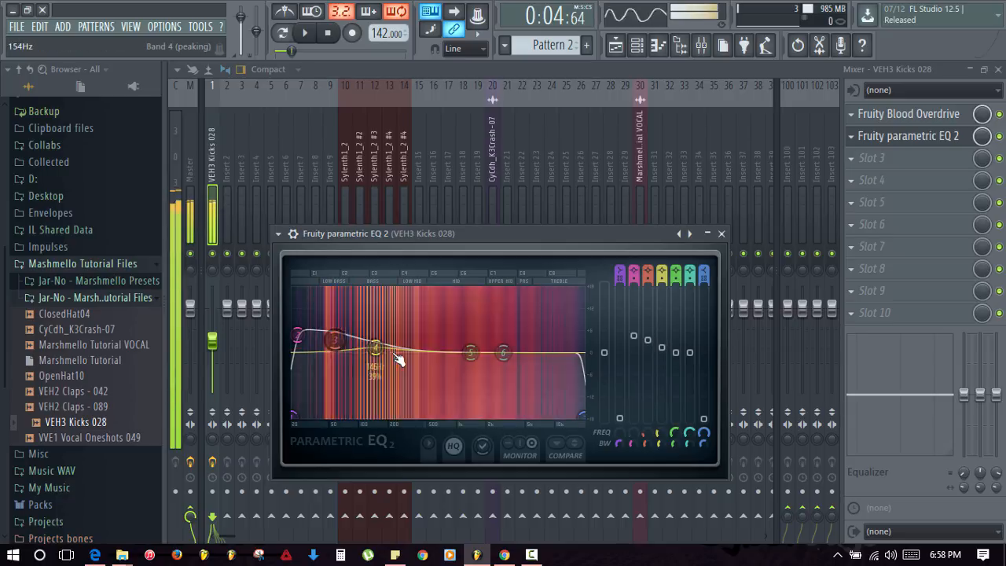
click(891, 115)
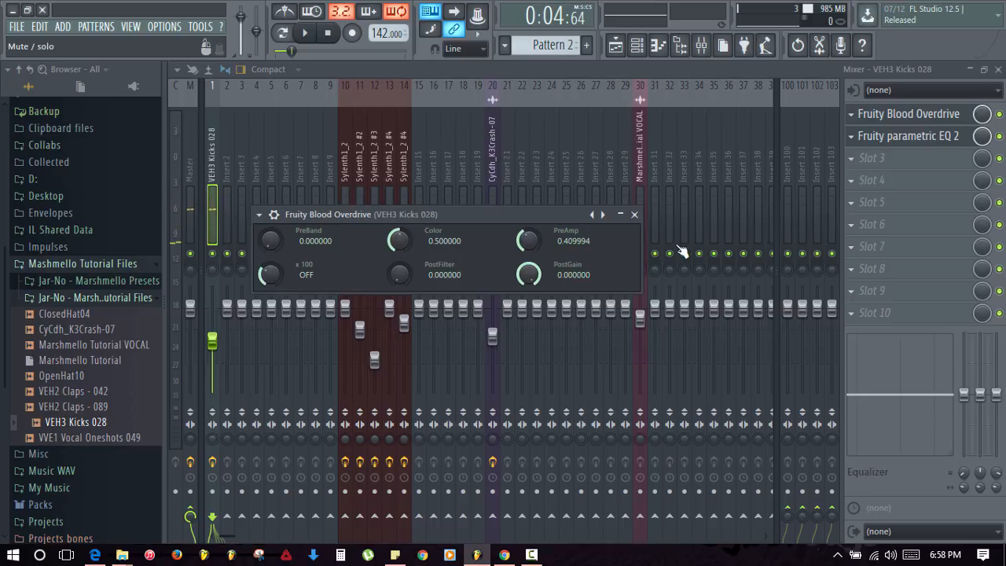
click(896, 137)
click(895, 136)
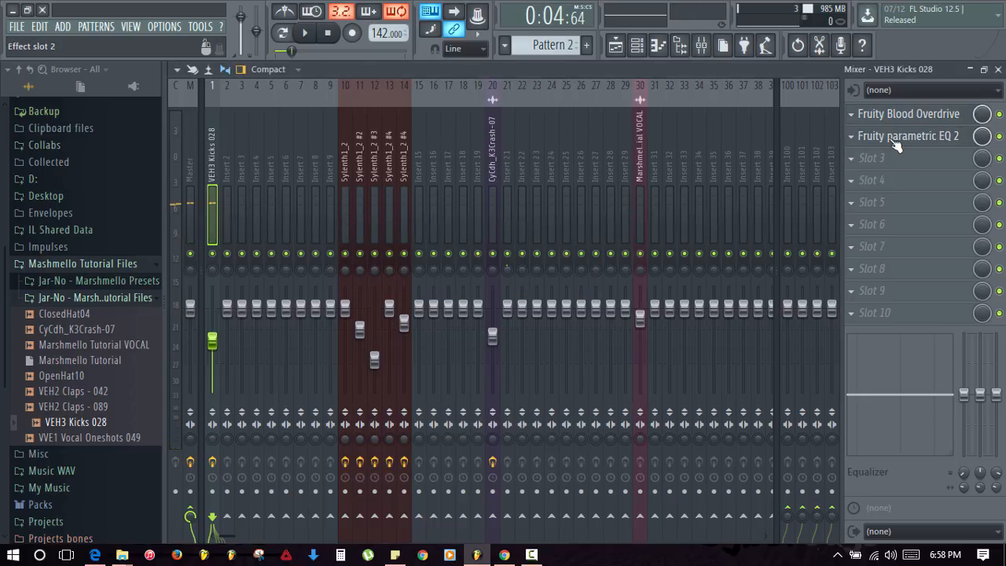
click(894, 136)
- Pull band 7 to about 10 kHz and cut band 6 while auditioning the kick
drag(582, 414, 552, 415)
key(q)
key(q)
drag(505, 353, 568, 370)
key(q)
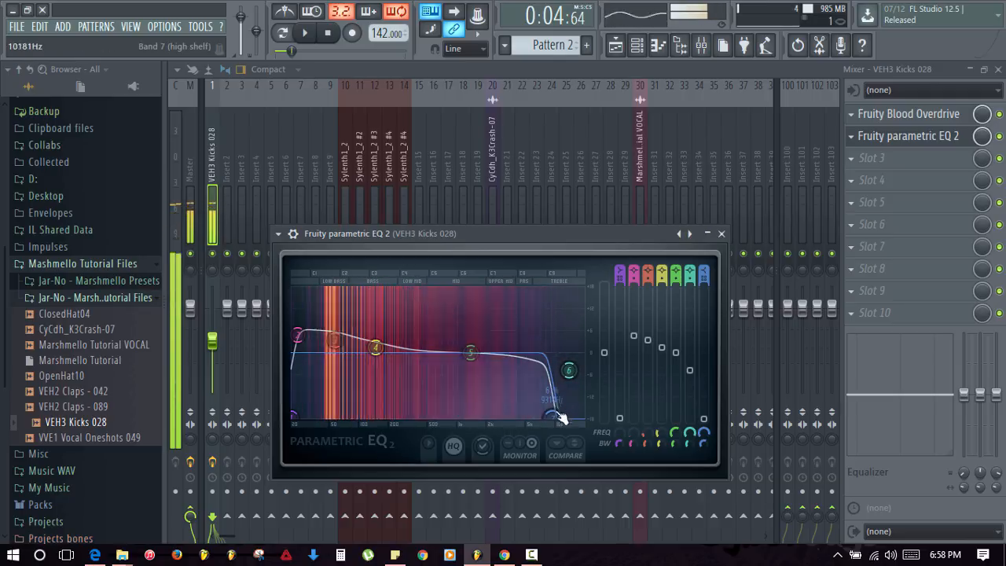
drag(552, 415, 555, 415)
drag(569, 370, 564, 379)
key(q)
key(Escape)
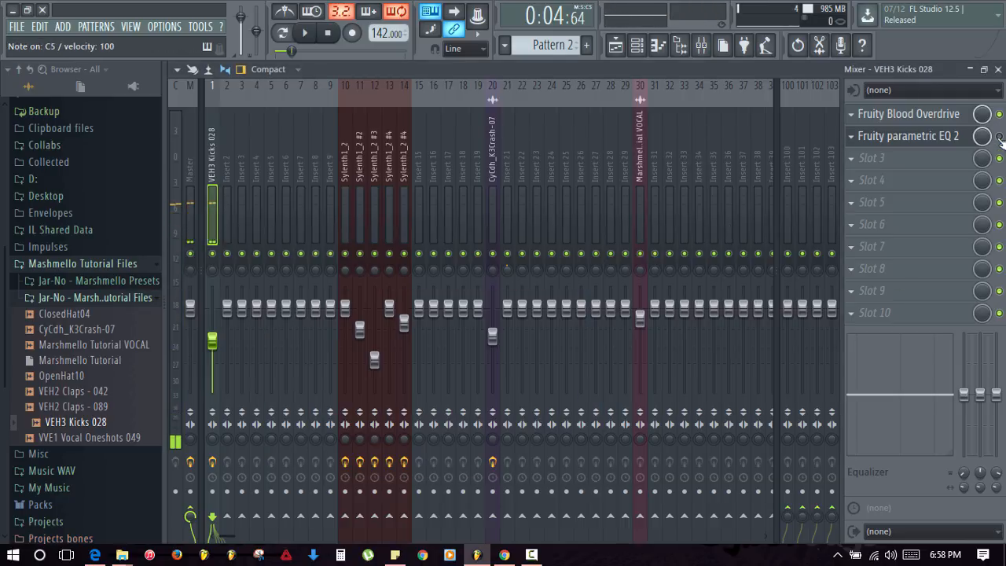
key(q)
key(q)
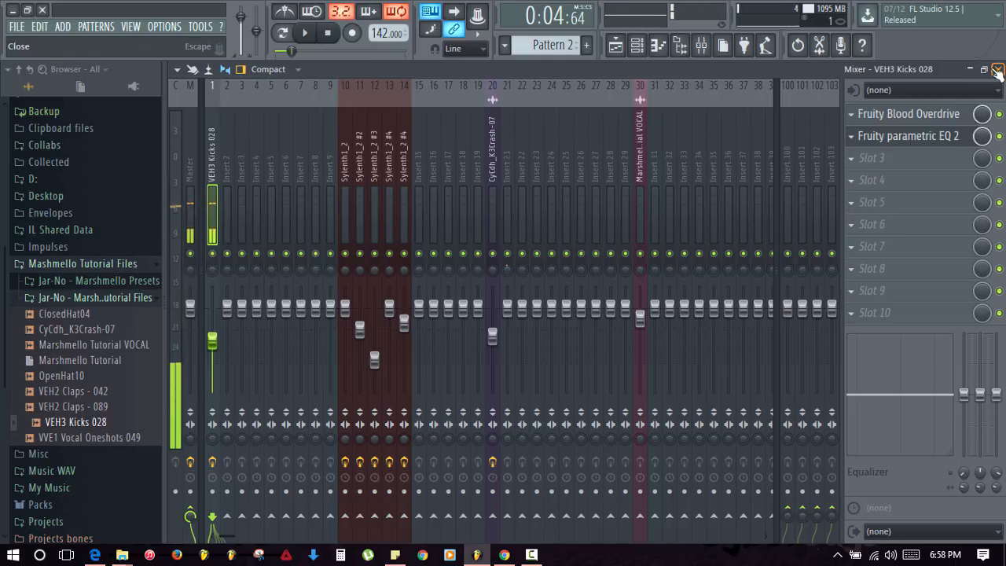
click(998, 69)
- Add a quick fade-out to the VEH3 Kicks 028 sample to shorten its tail
click(722, 234)
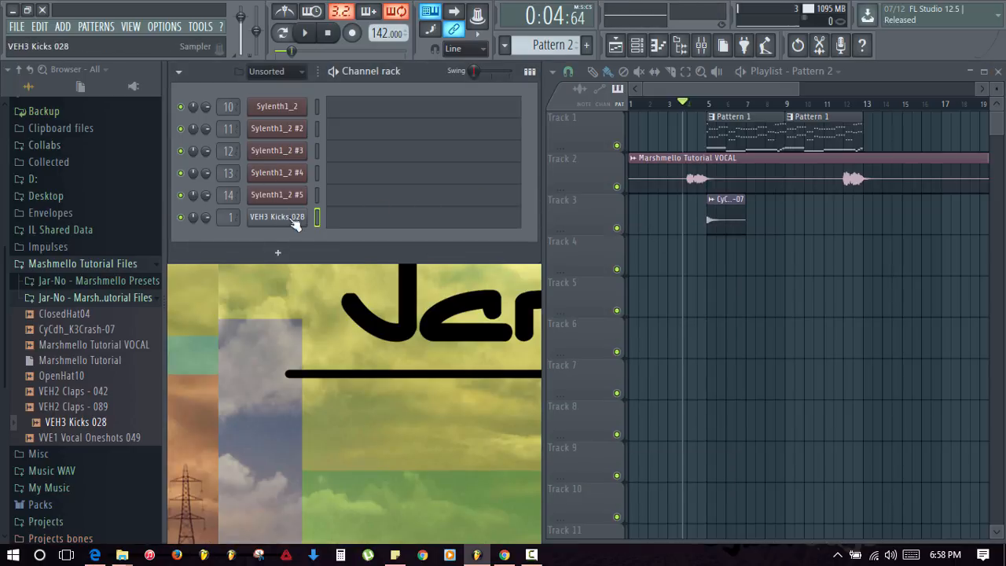
click(276, 217)
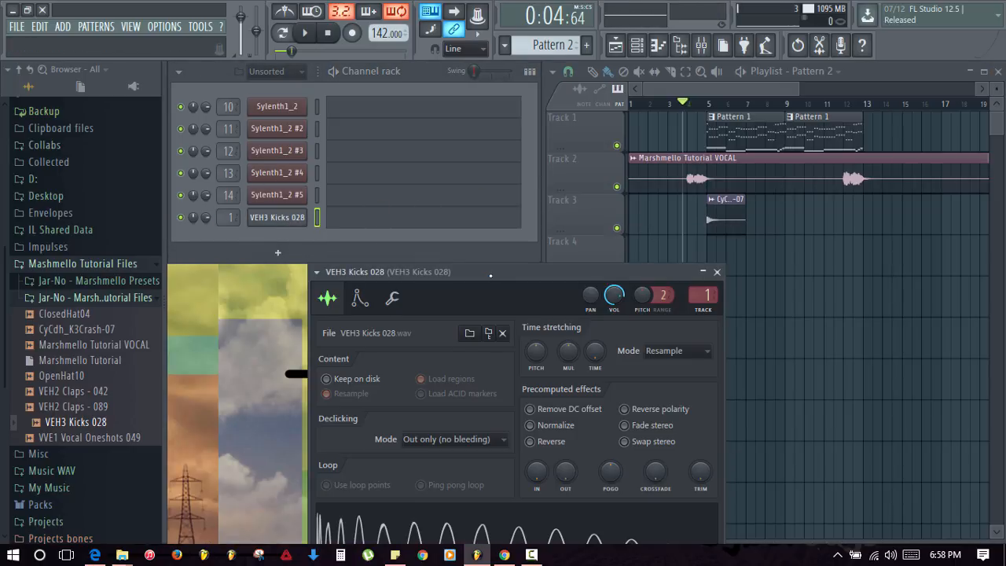
drag(490, 276, 429, 141)
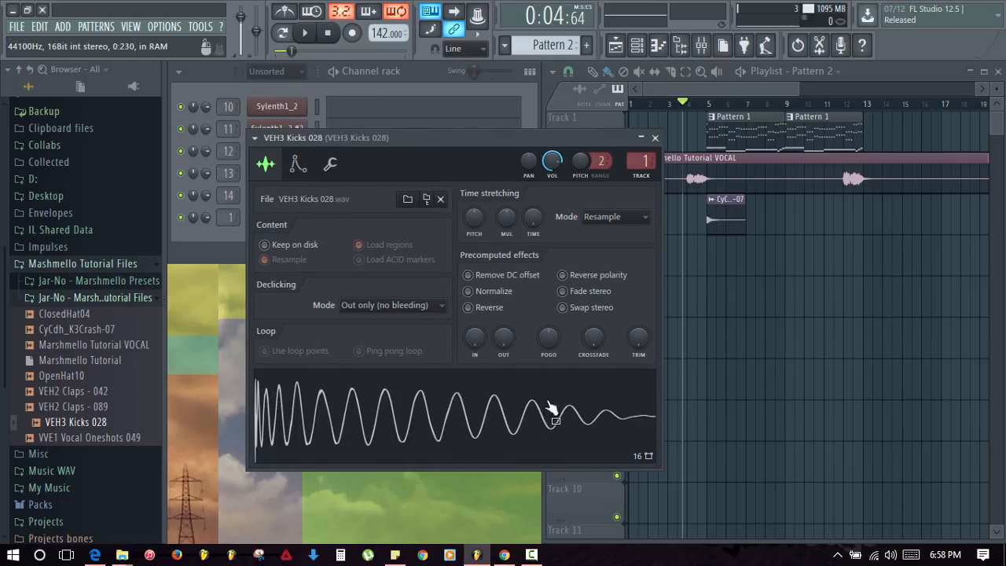
click(465, 434)
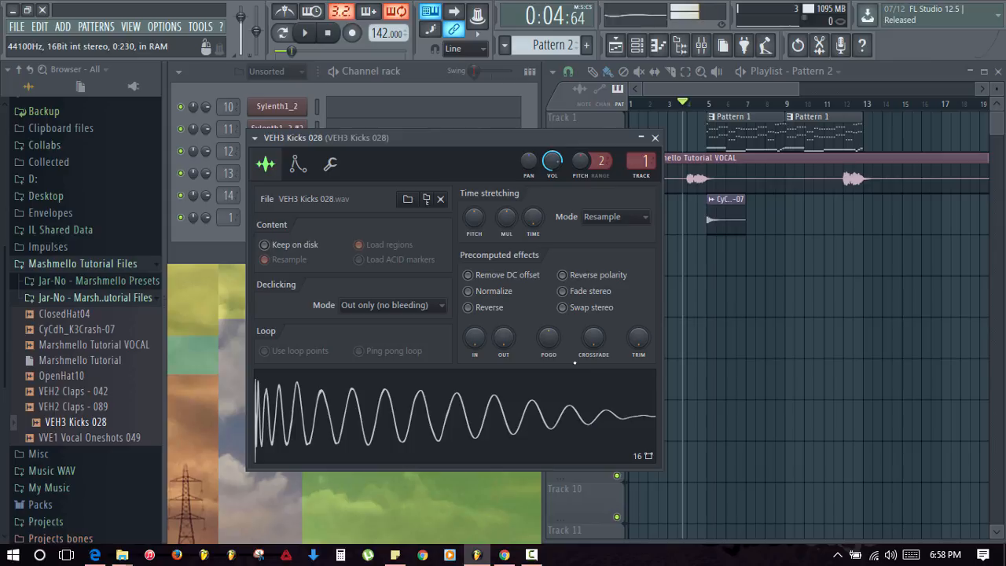
drag(502, 338, 503, 289)
click(508, 379)
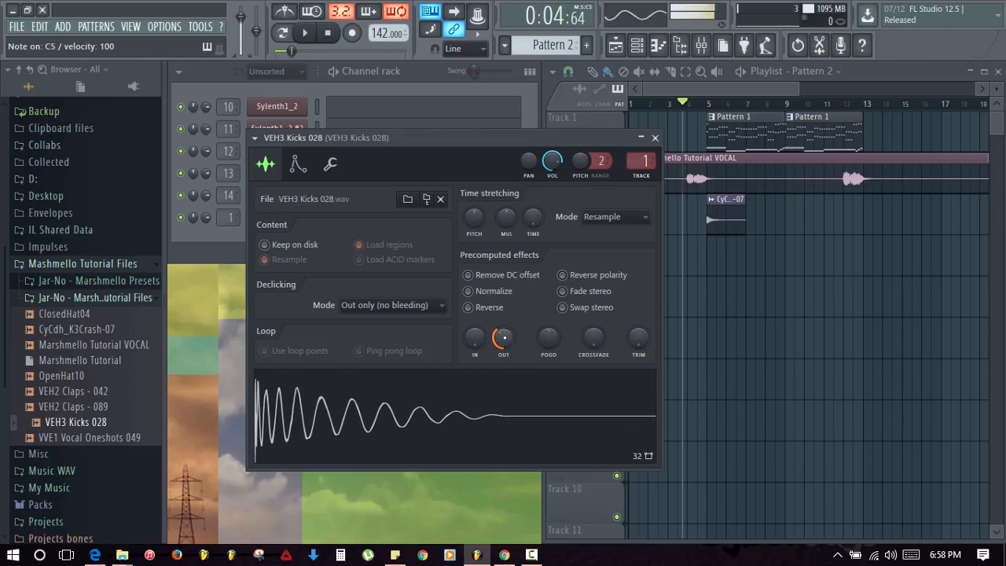
mouse_move(505, 337)
mouse_down()
mouse_move(506, 360)
mouse_move(504, 322)
mouse_move(508, 345)
mouse_up()
key(q)
key(q)
key(q)
key(q)
key(q)
key(q)
key(q)
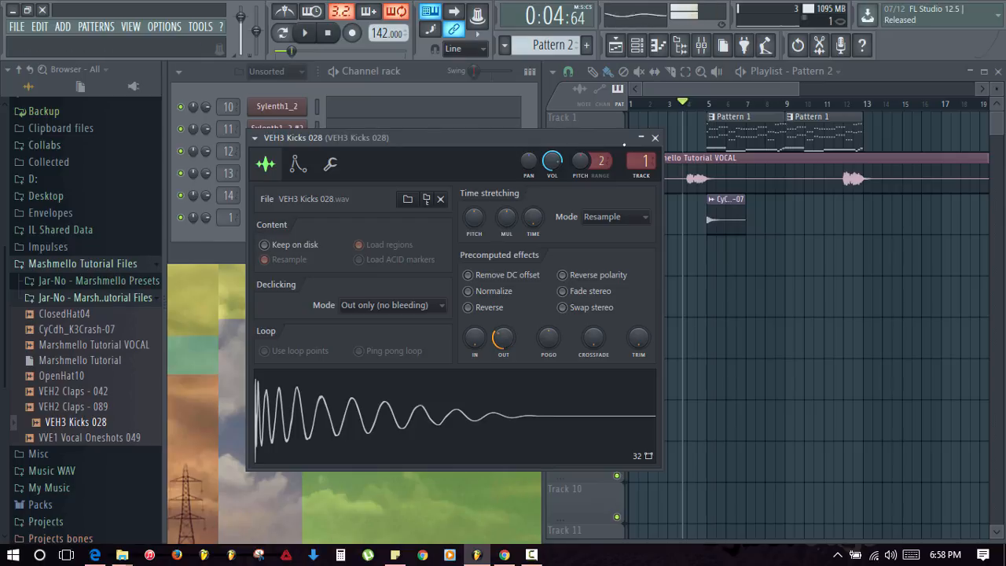
- Close the sampler settings and play the kick with the mixer showing to check its level
click(654, 138)
click(703, 45)
key(q)
key(q)
key(q)
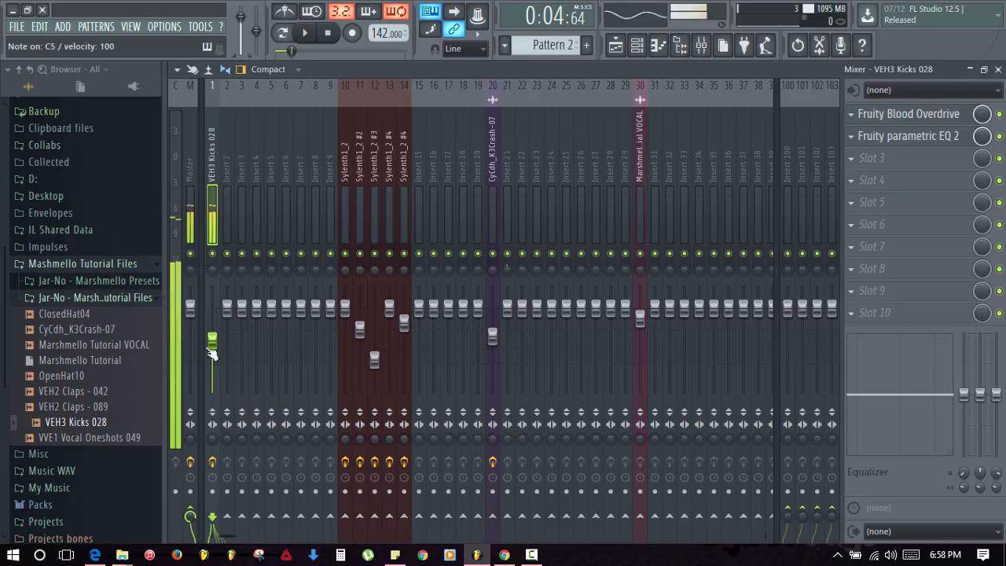
key(q)
key(q)
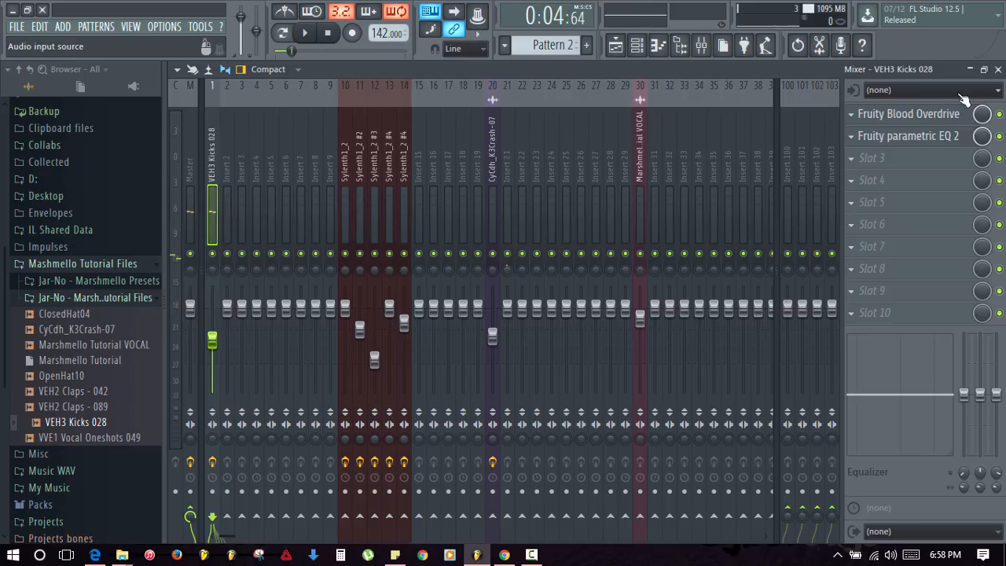
- Close the mixer and arrange clips: vocal on Track 1, Pattern 1 on Track 2, crash on Track 6
click(998, 69)
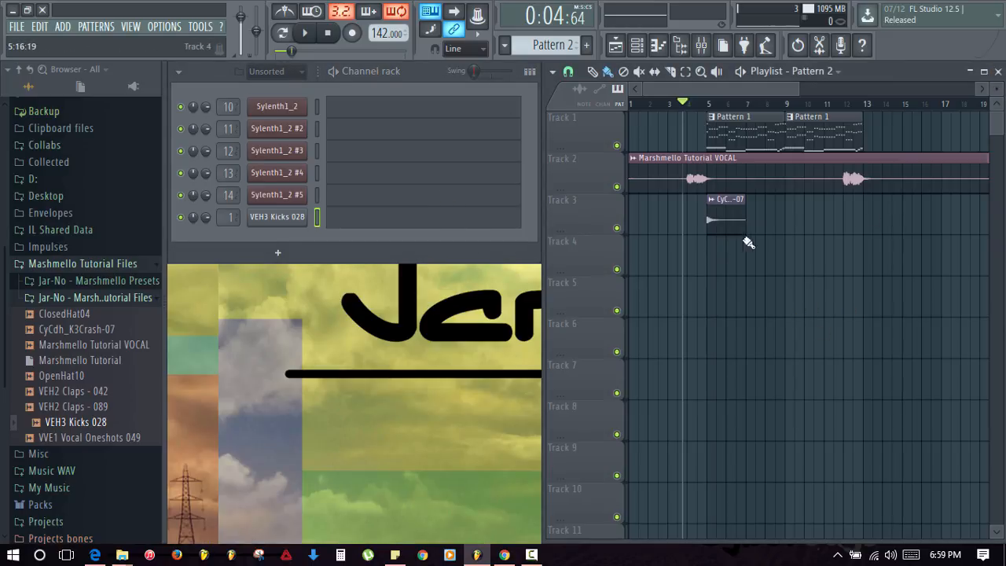
click(743, 131)
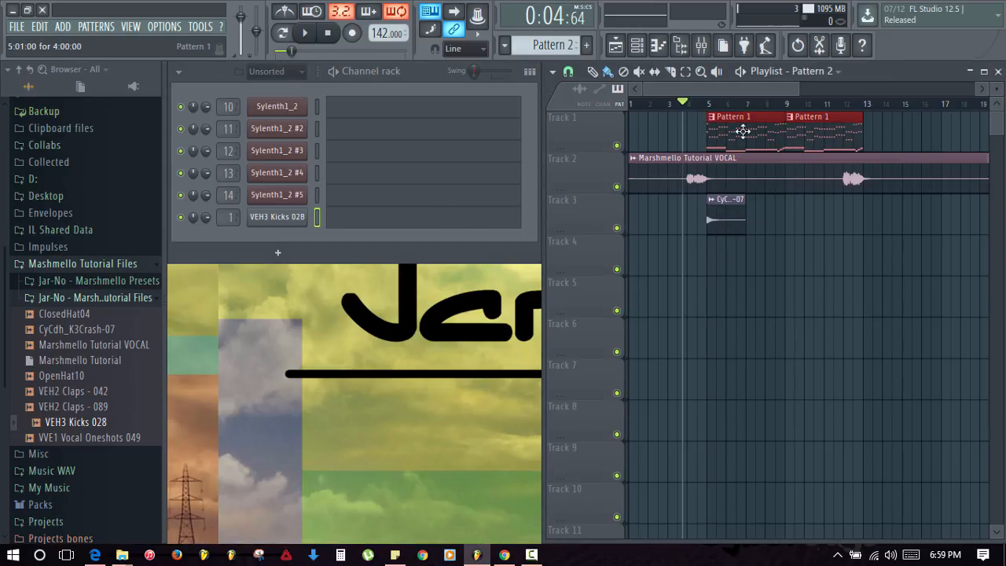
drag(737, 132, 734, 281)
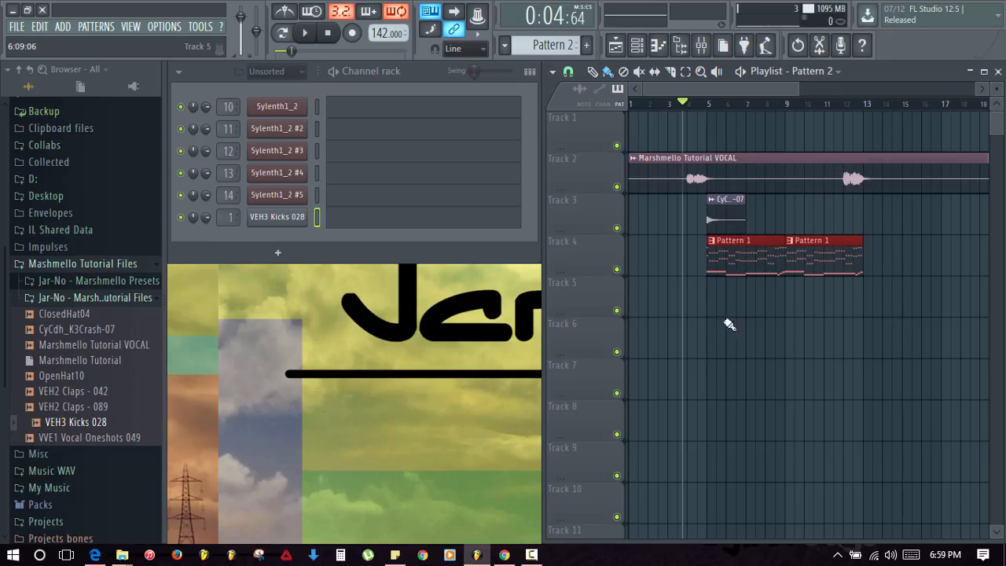
click(727, 322)
drag(720, 173, 719, 132)
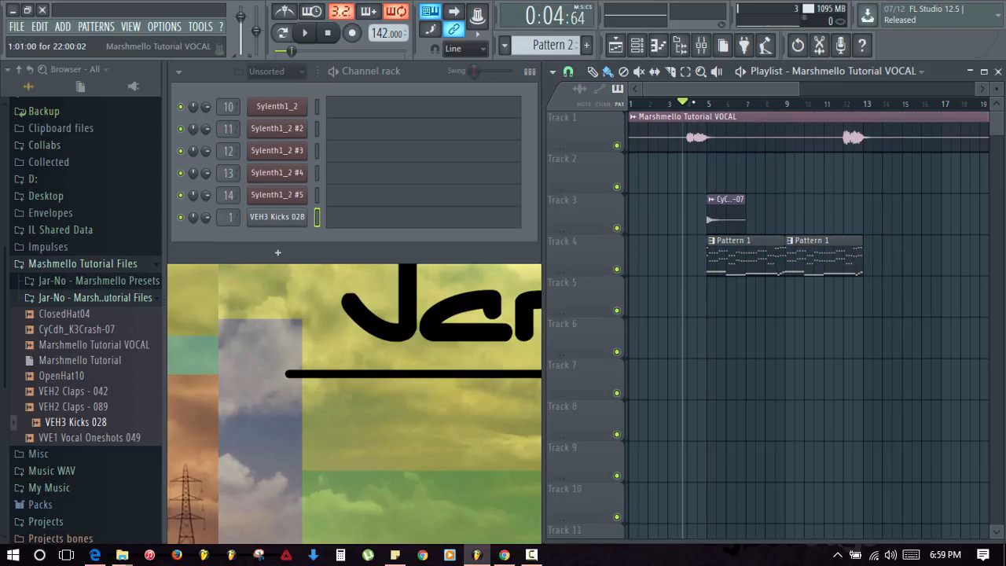
click(742, 257)
drag(742, 257, 742, 175)
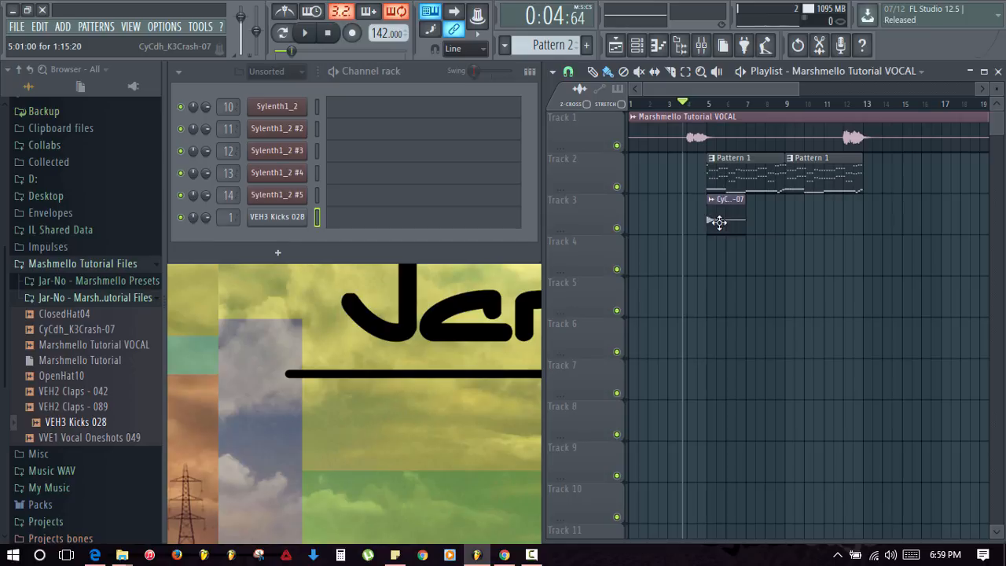
drag(718, 220, 718, 303)
drag(718, 339, 719, 341)
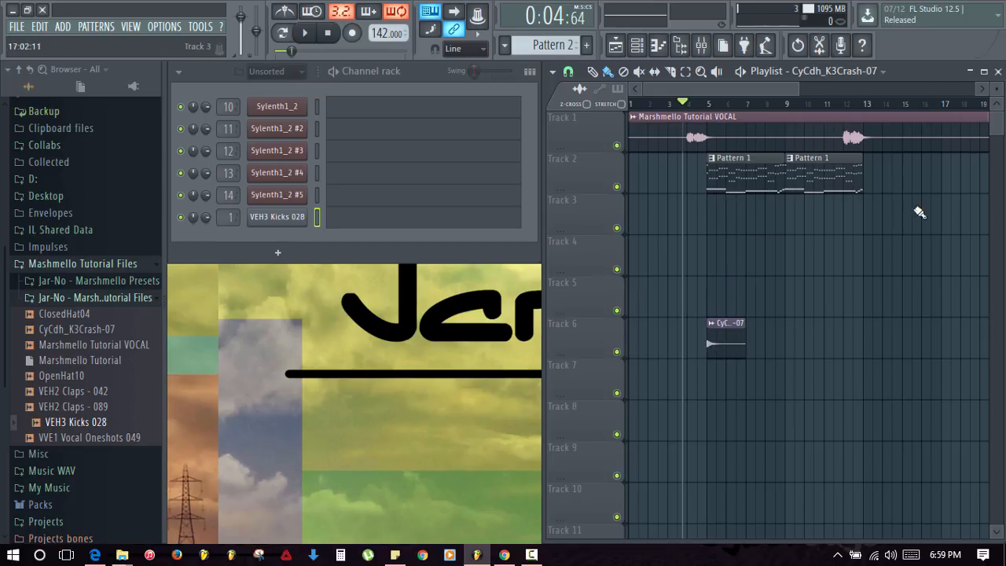
- Paste the copied notes into the empty Pattern 2
click(352, 222)
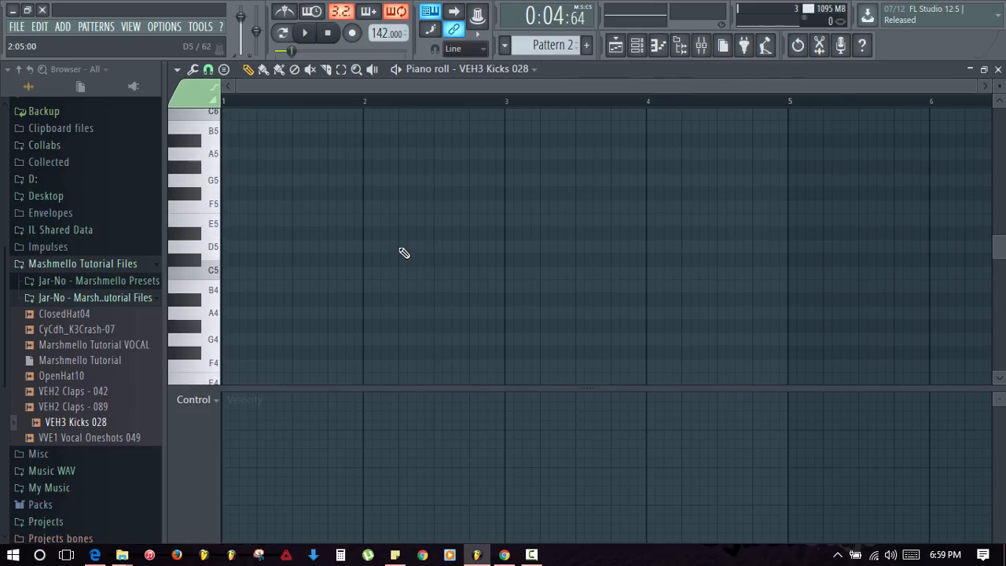
key(F7)
key(KP_Subtract)
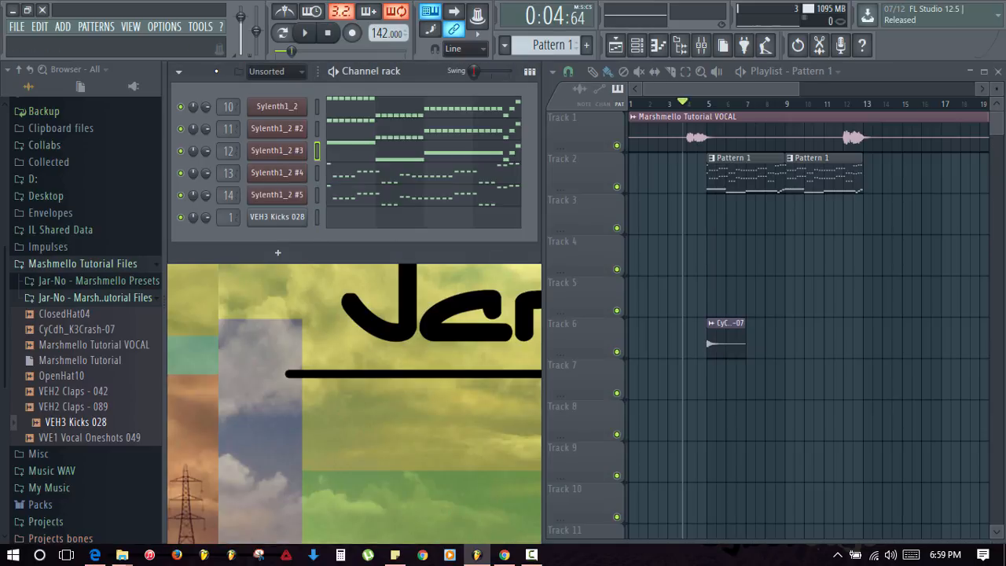
key(F4)
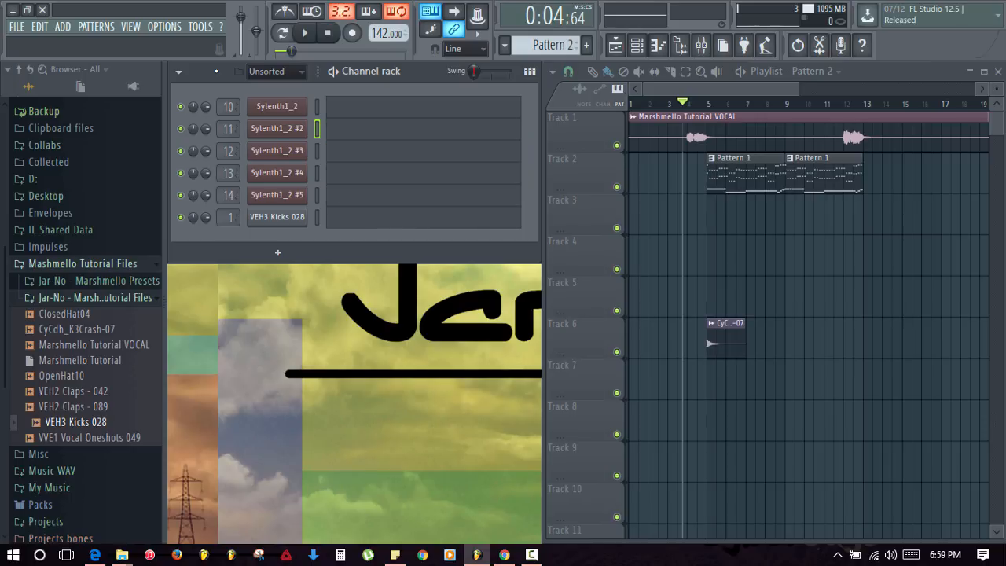
key(ctrl+v)
- Play Pattern 2 and audition the VEH3 Kicks 028 kick at C5, D5 and G#5 in its piano roll
click(281, 37)
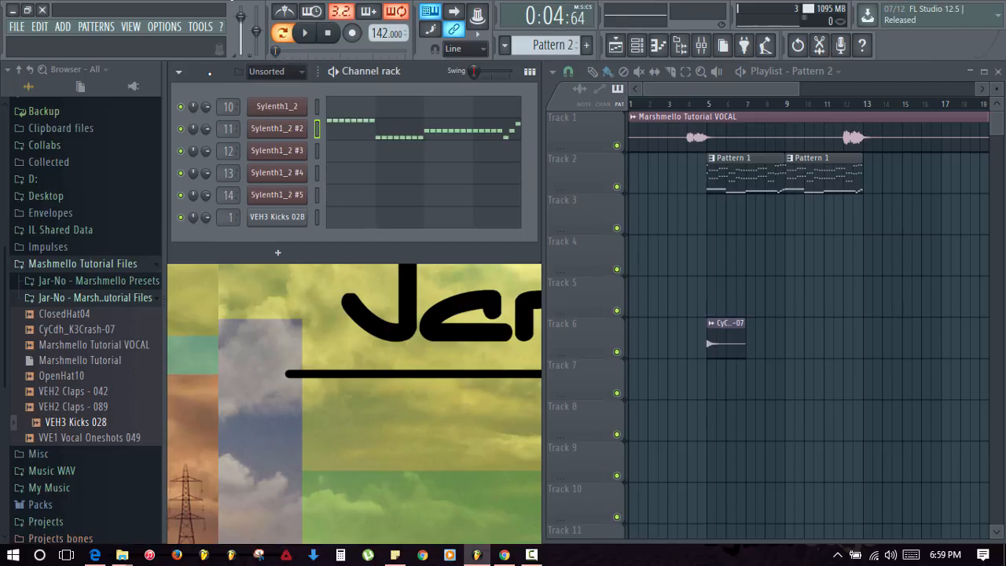
key(space)
key(space)
click(348, 224)
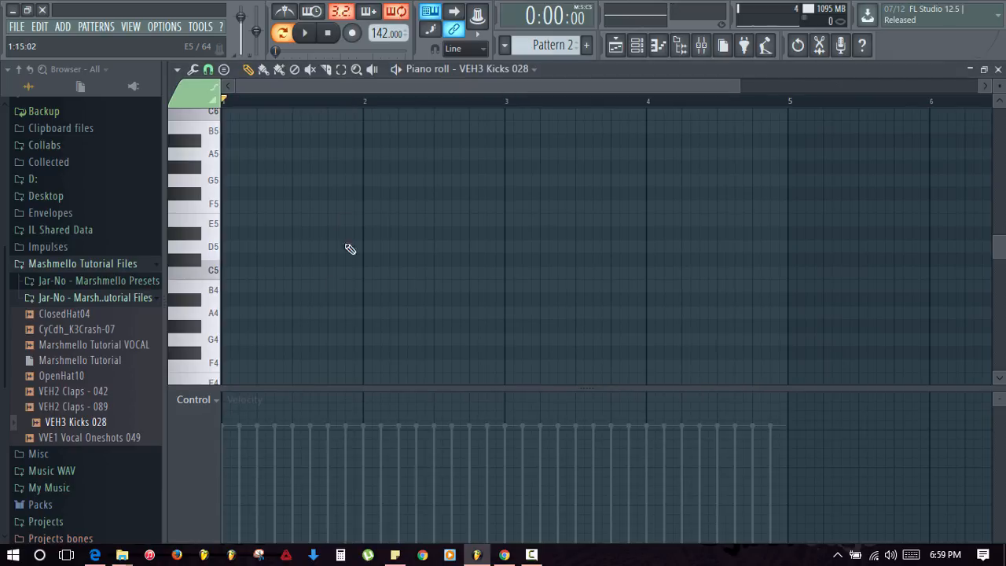
click(205, 276)
click(206, 258)
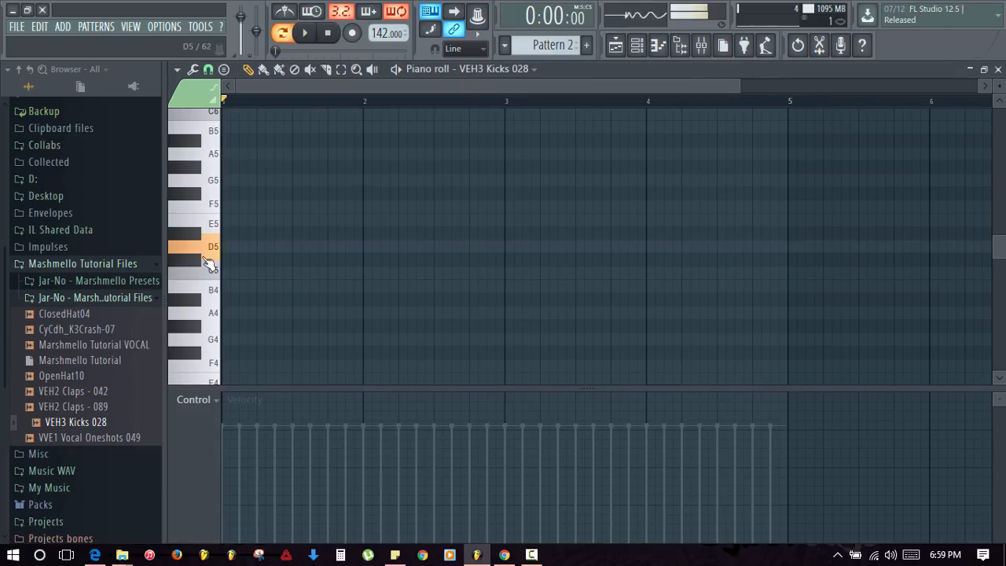
click(202, 174)
click(201, 168)
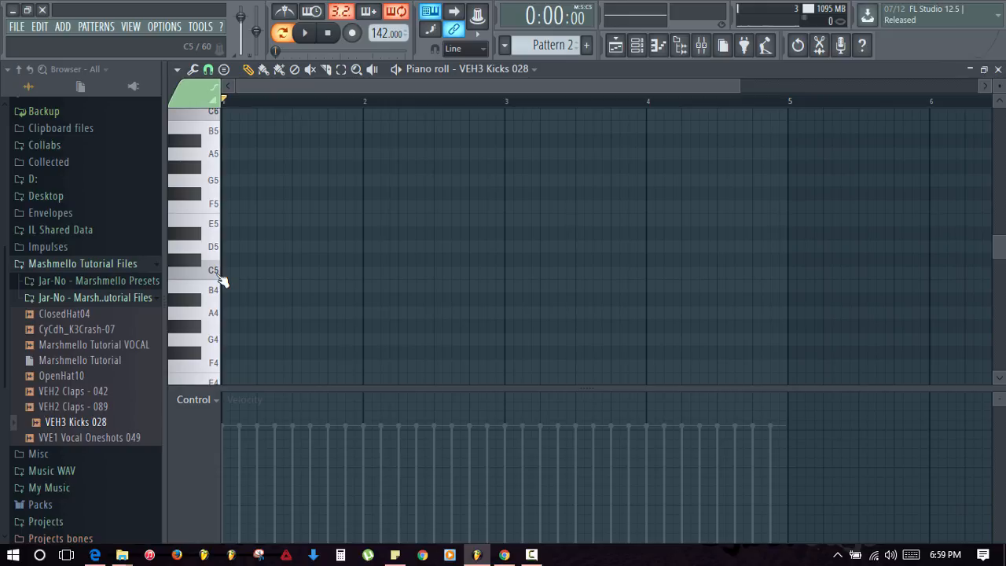
- Preview the kick at rising pitches up to B5 with the Z to M typing keys
key(z)
key(x)
key(c)
key(v)
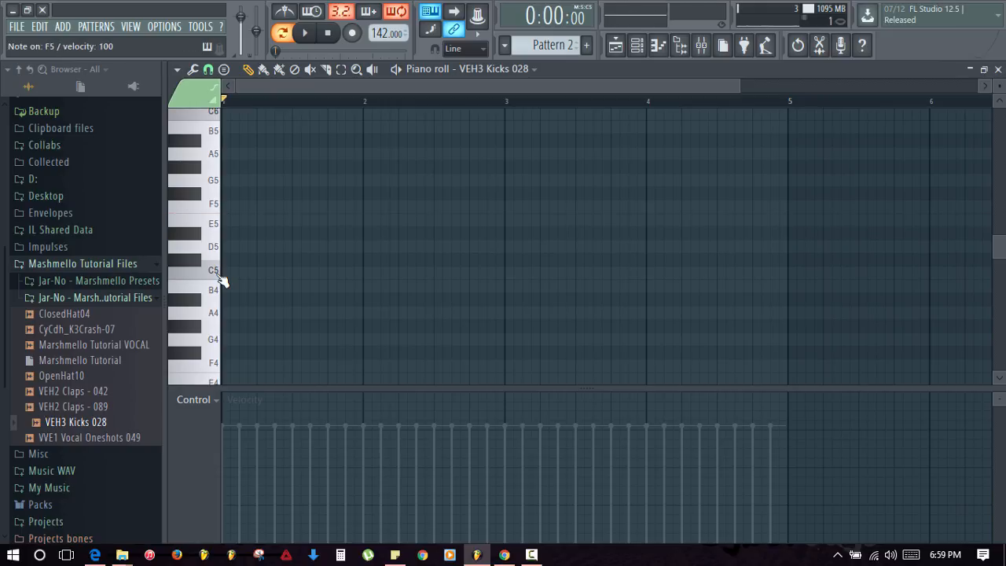
key(b)
key(n)
key(m)
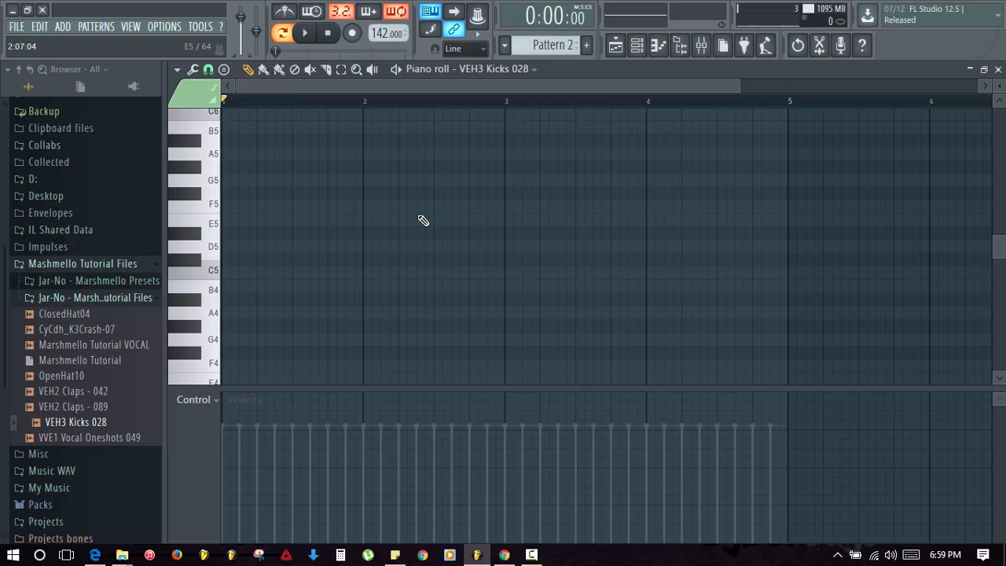
scroll(370, 236, down, 3)
scroll(366, 247, up, 2)
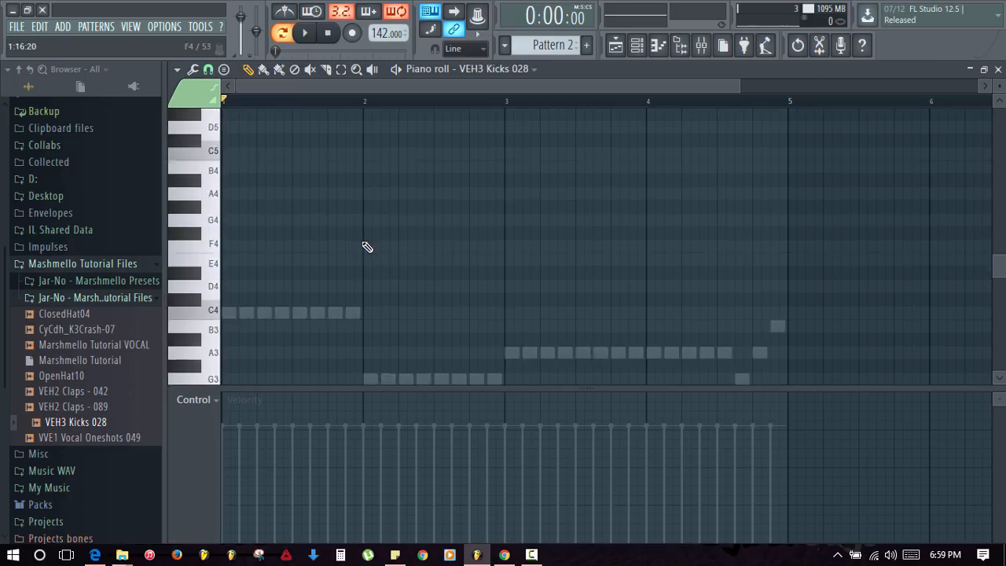
scroll(249, 227, up, 1)
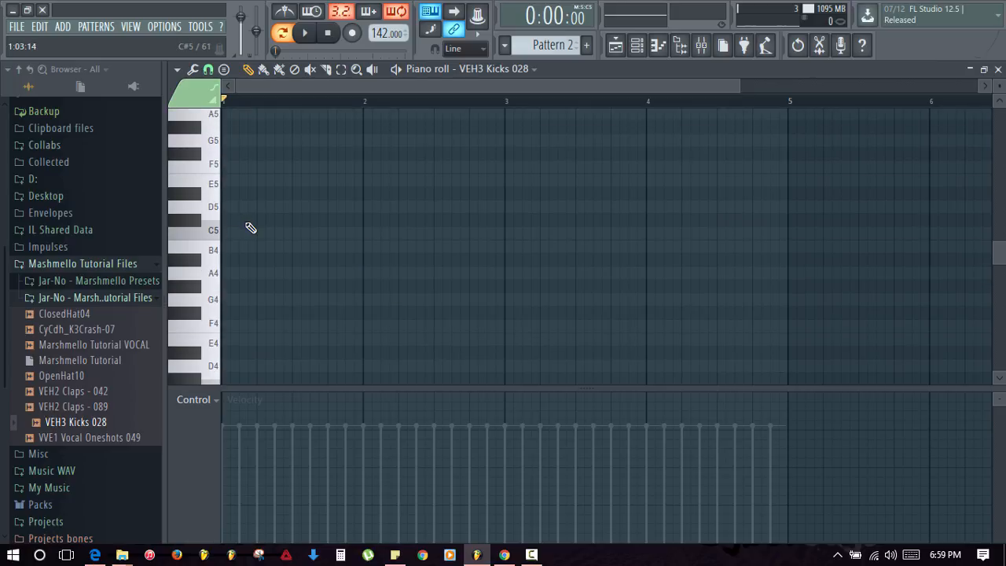
- Draw three D#5 kick notes in bar 1 and play them back
click(191, 199)
drag(244, 194, 223, 195)
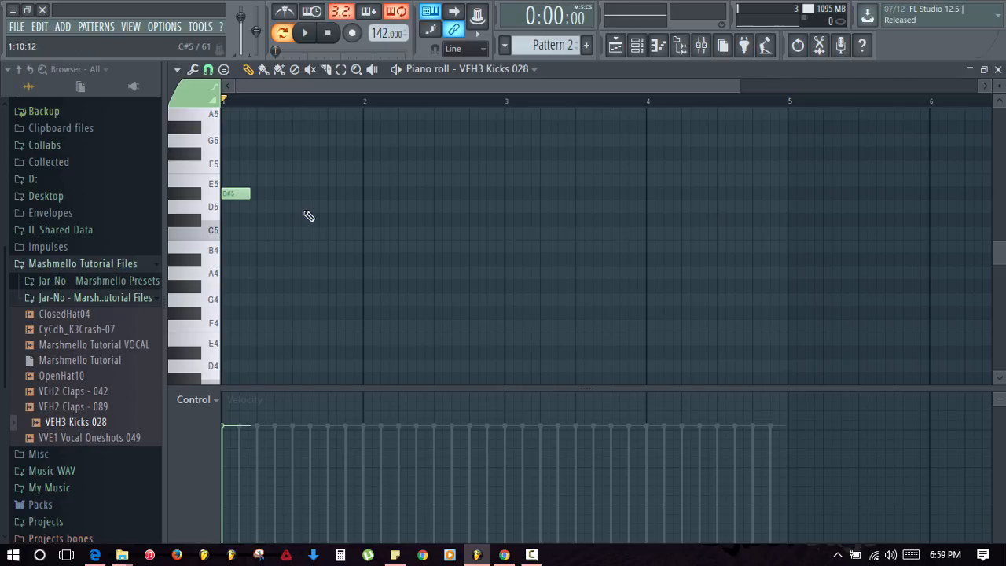
click(279, 194)
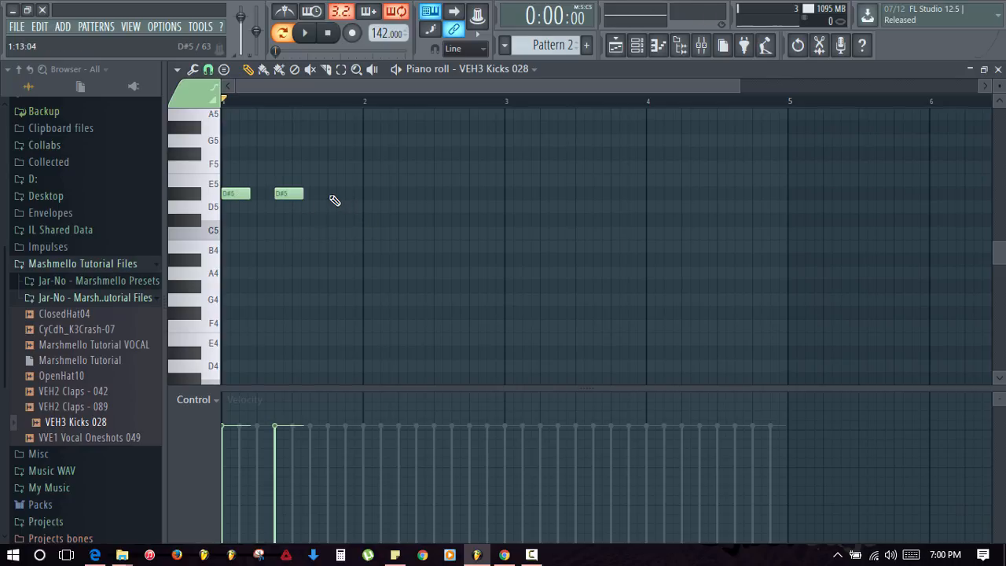
click(333, 194)
key(space)
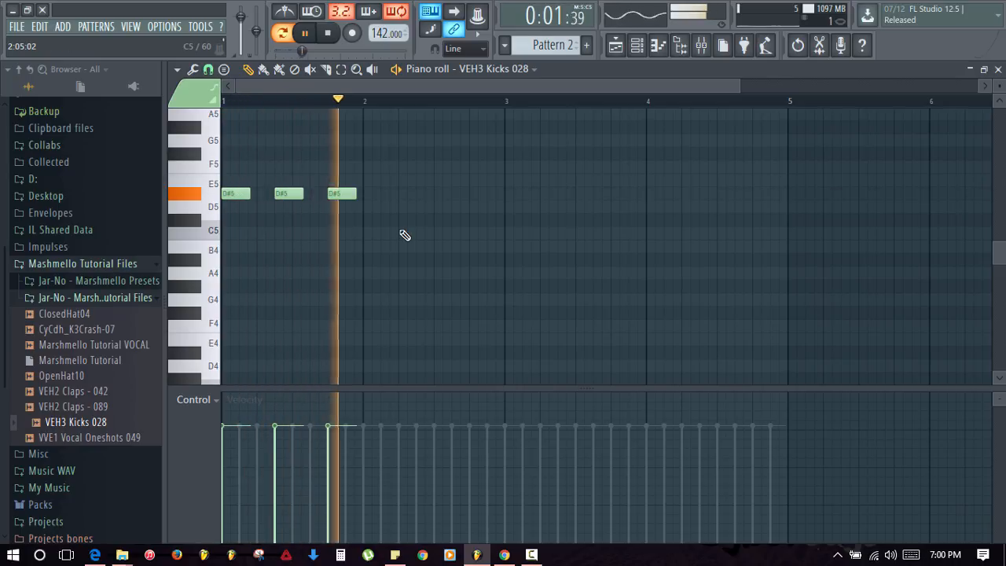
key(space)
- Add three A#4 kick notes in bar 2, removing a stray C5 and repositioning a misplaced note
click(386, 233)
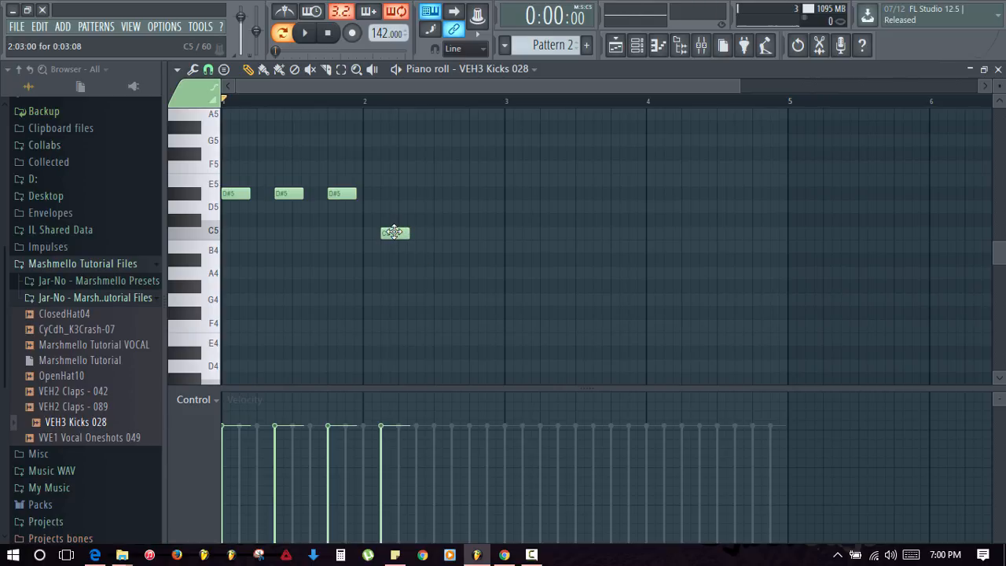
right_click(393, 233)
scroll(397, 260, down, 5)
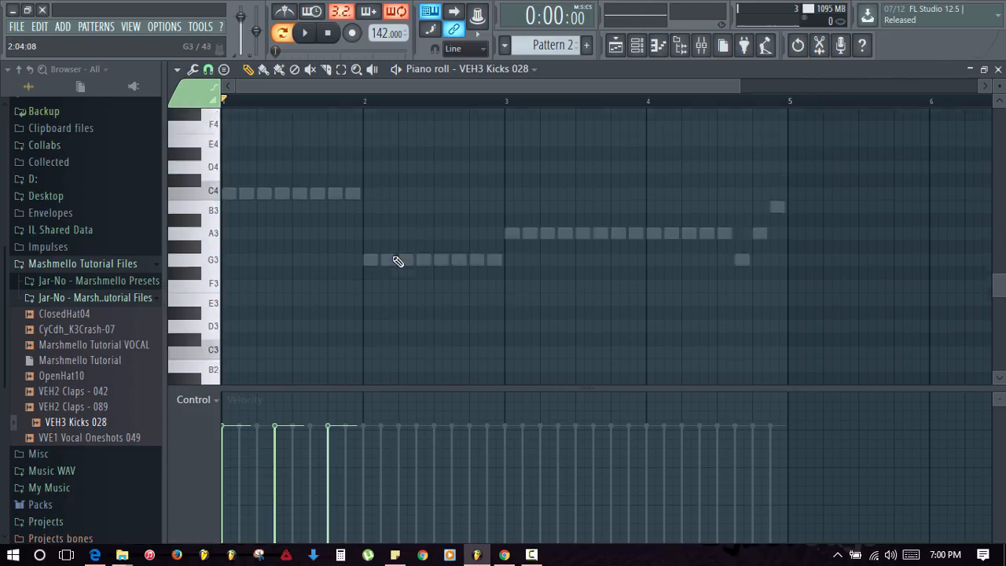
scroll(383, 247, up, 4)
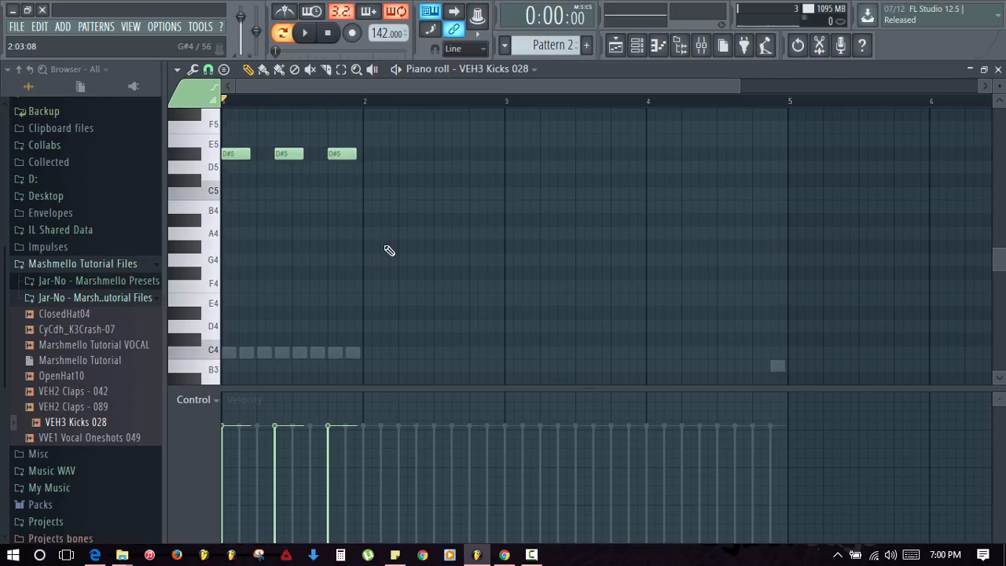
click(386, 222)
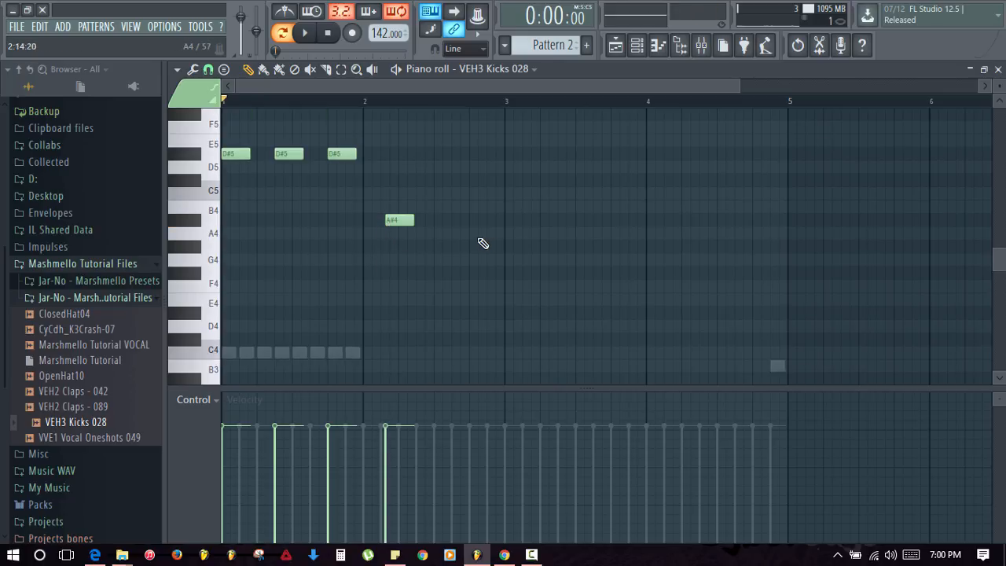
key(space)
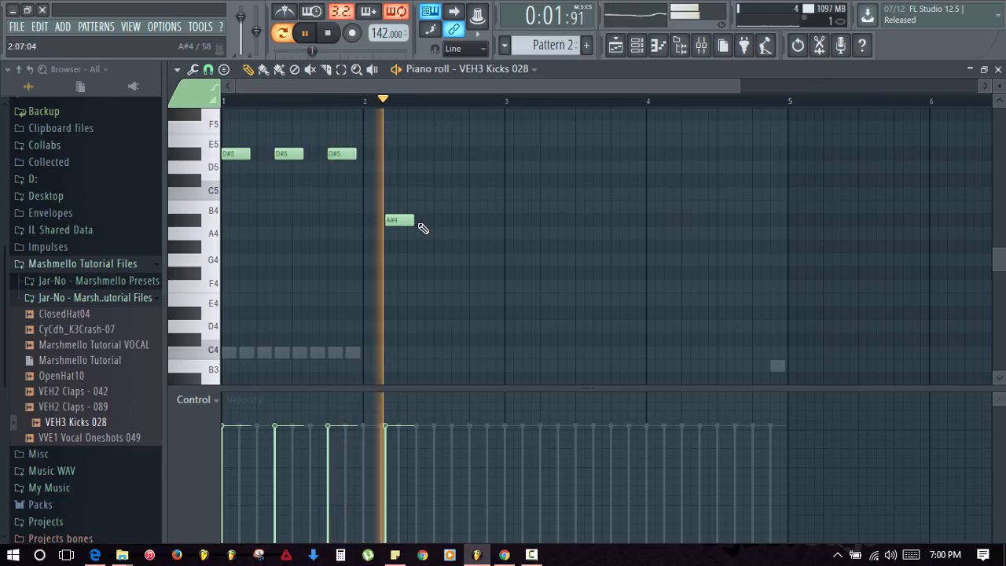
click(424, 223)
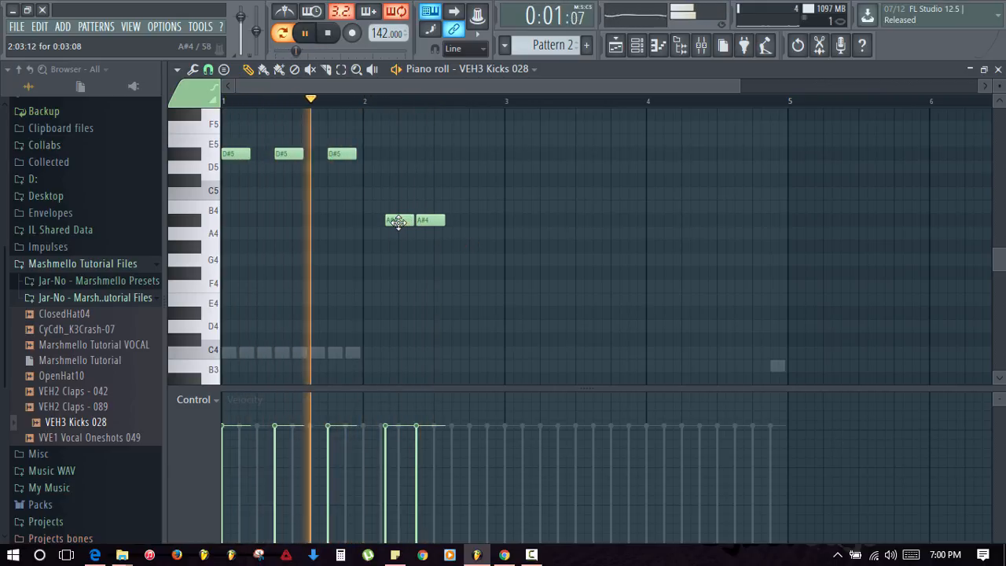
right_click(395, 222)
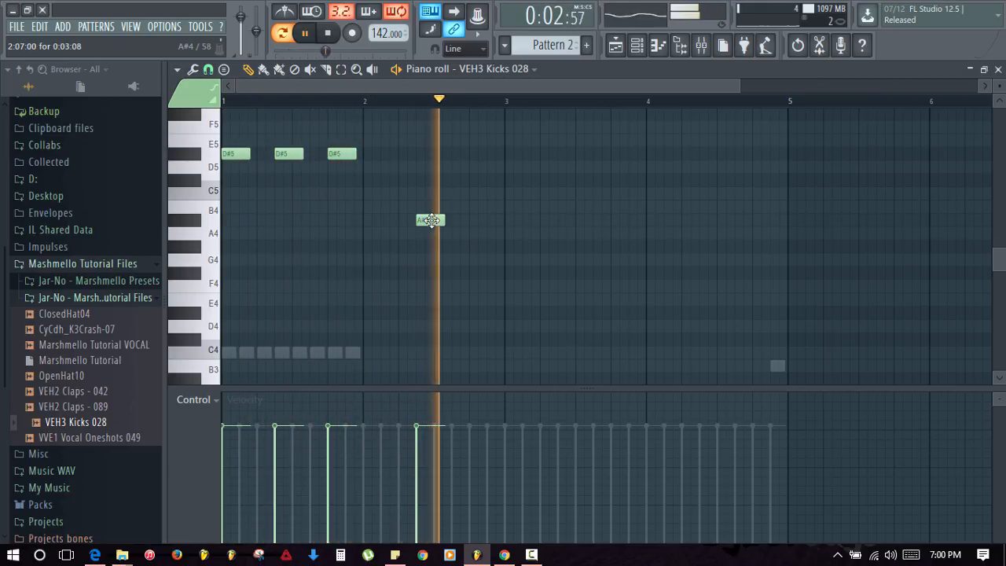
click(385, 223)
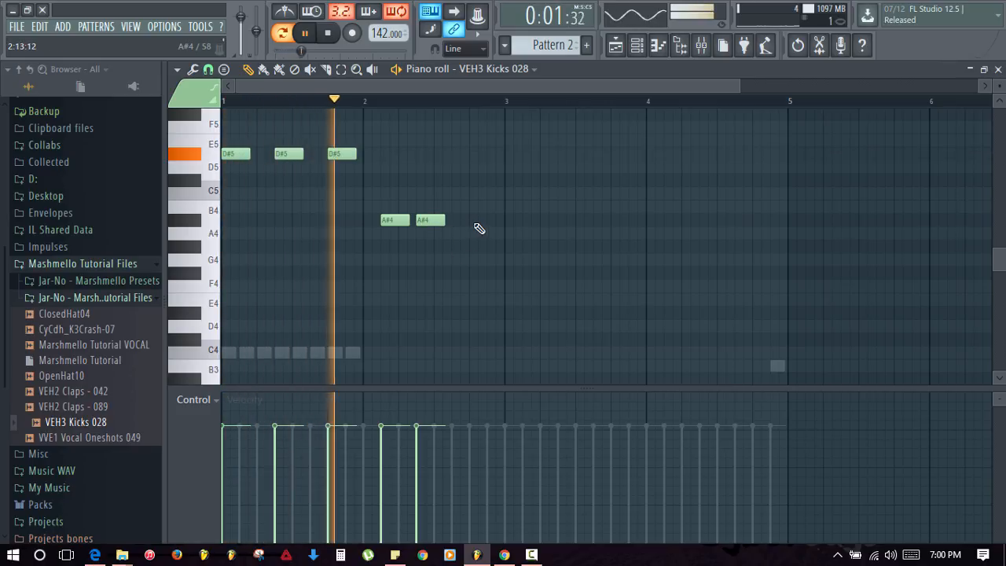
click(476, 222)
key(space)
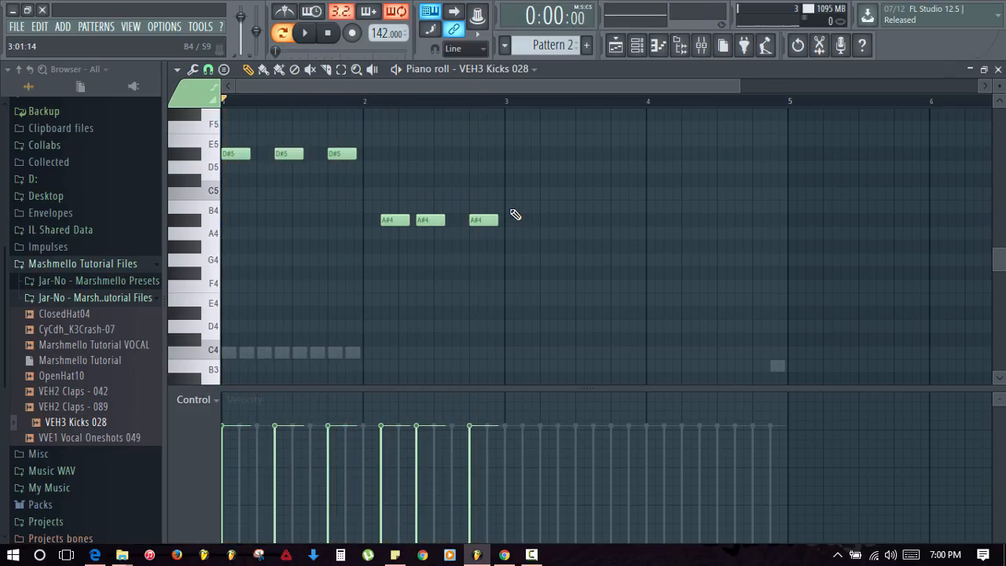
- Draw six C5 kick notes across bars 3 and 4 and play the finished pattern
click(508, 194)
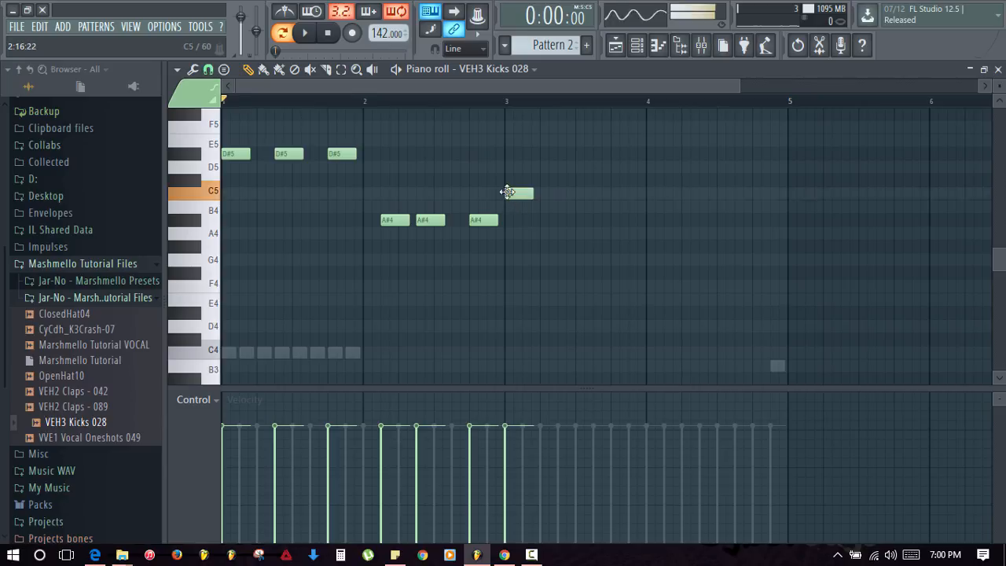
click(566, 195)
click(616, 196)
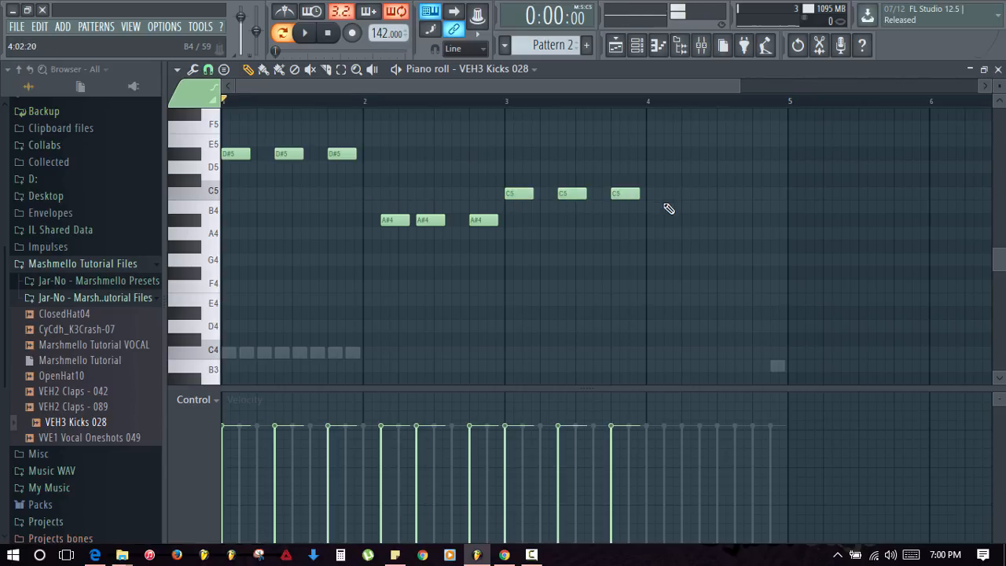
click(669, 195)
click(707, 195)
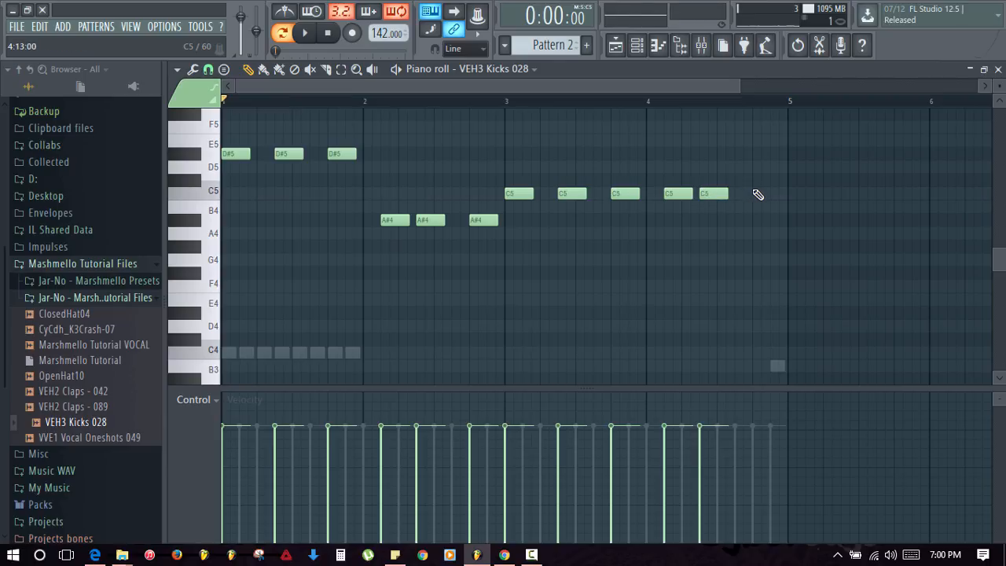
click(759, 195)
key(space)
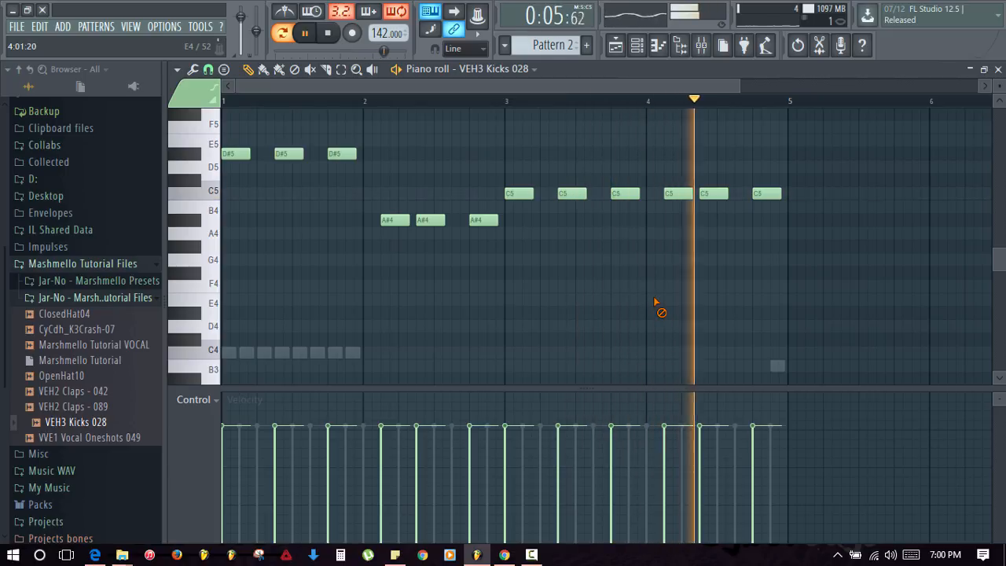
key(space)
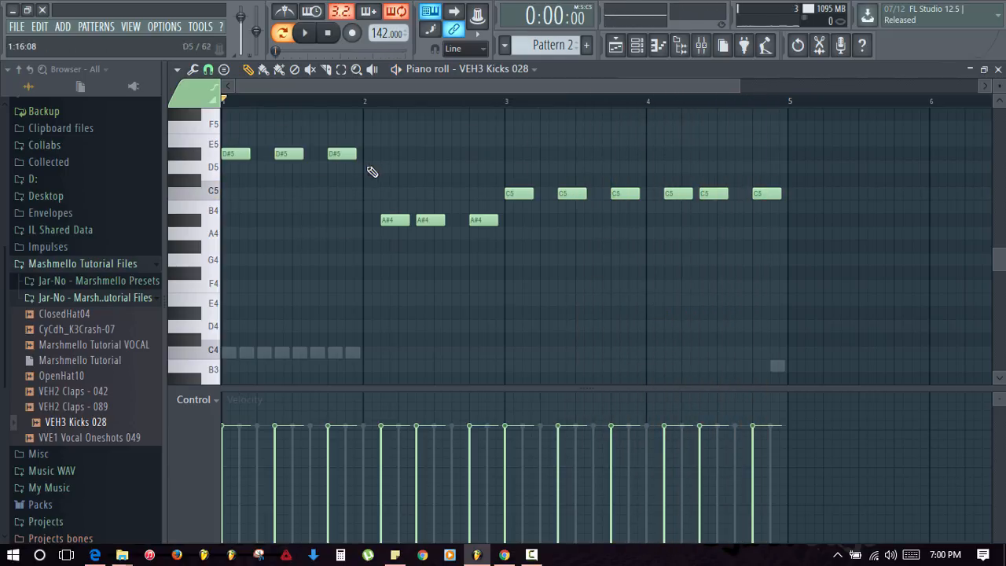
- Drag the three opening D#5 kick notes down to C5 and play the result
drag(372, 172, 238, 198)
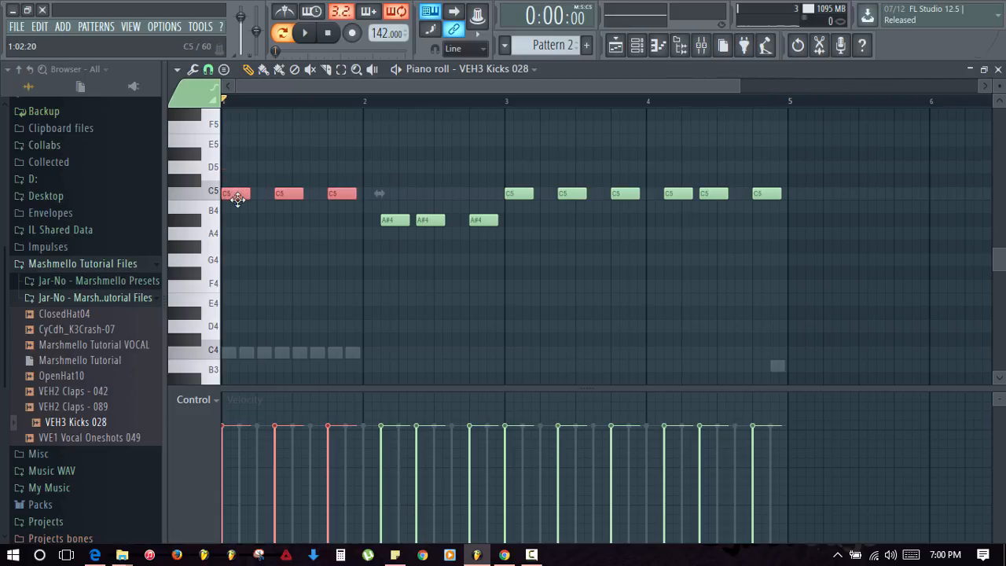
click(288, 247)
key(space)
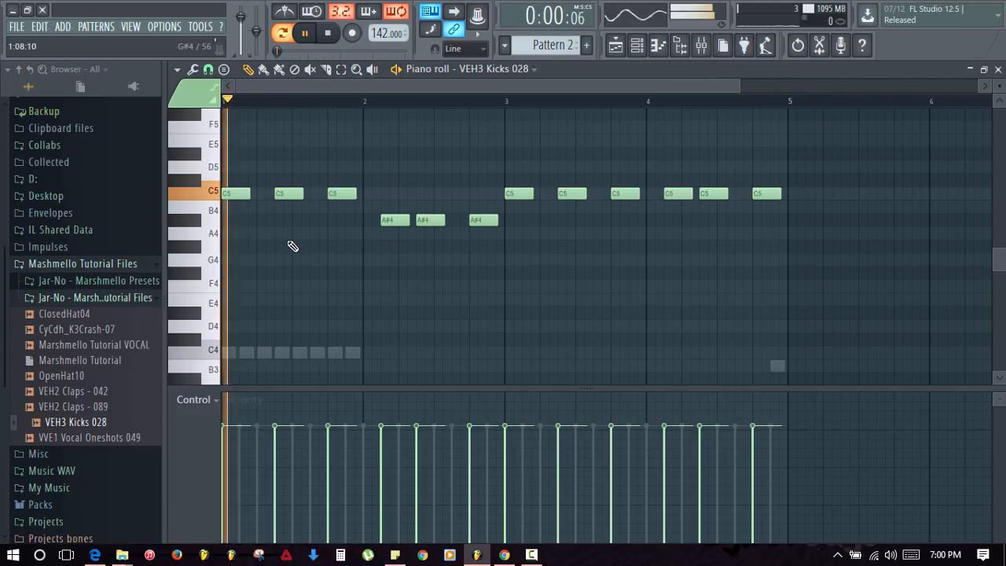
key(space)
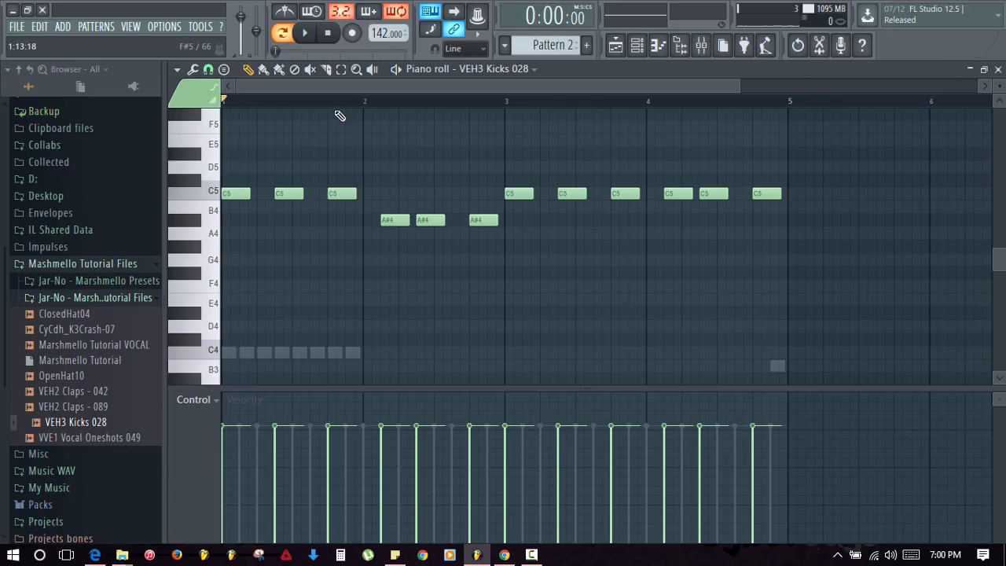
- Loop playback over bar 1, then bring up the VEH3 Kicks 028 sample settings
drag(364, 103, 218, 128)
ctrl+click(361, 283)
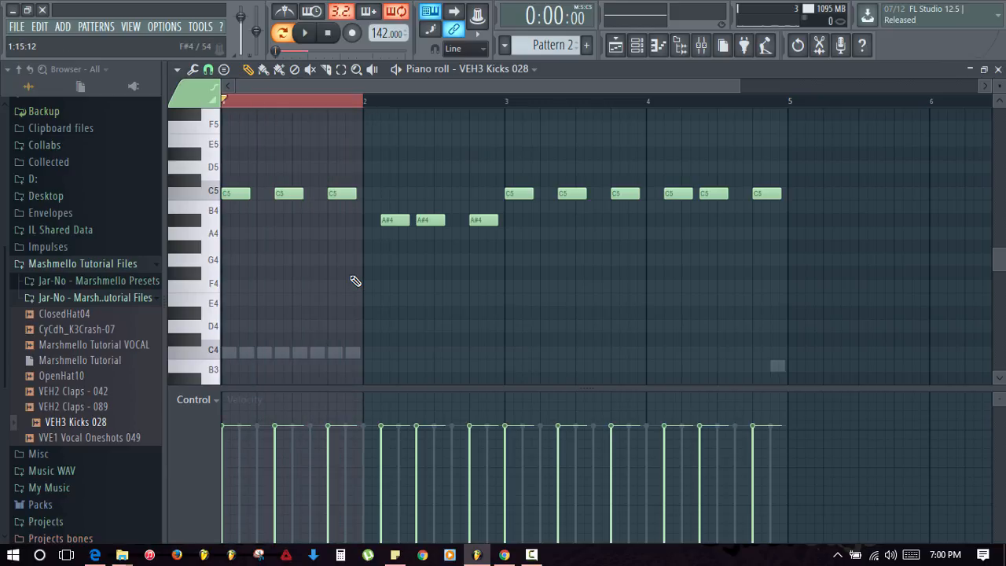
key(space)
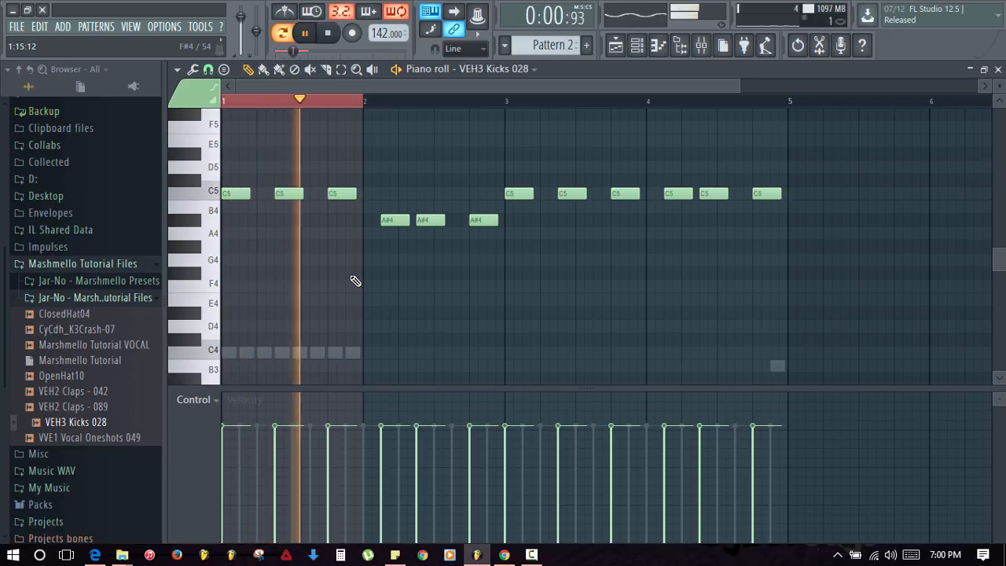
key(F7)
click(277, 217)
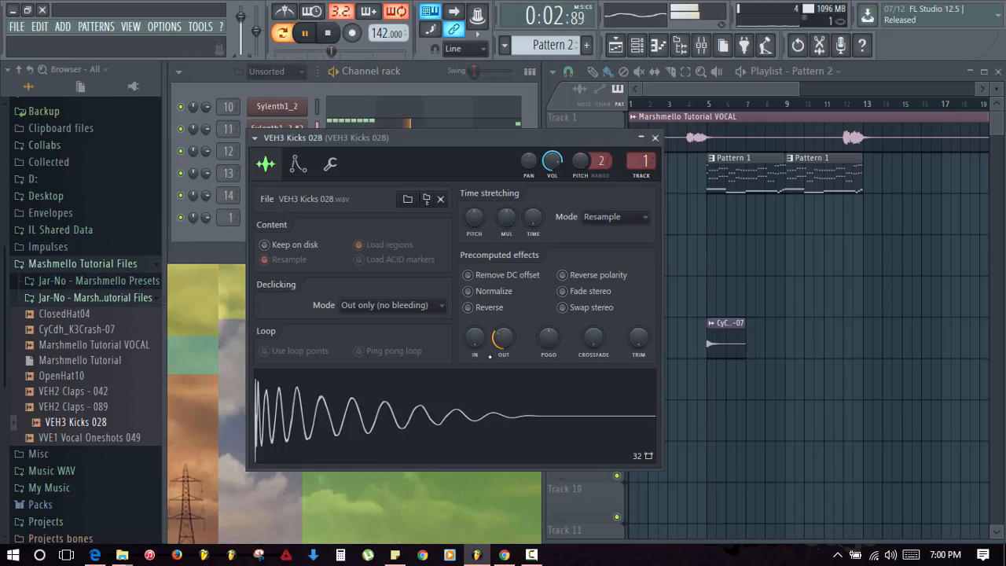
- Adjust the VEH3 Kicks 028 sample knob to fade out the kick's tail
drag(503, 338, 501, 428)
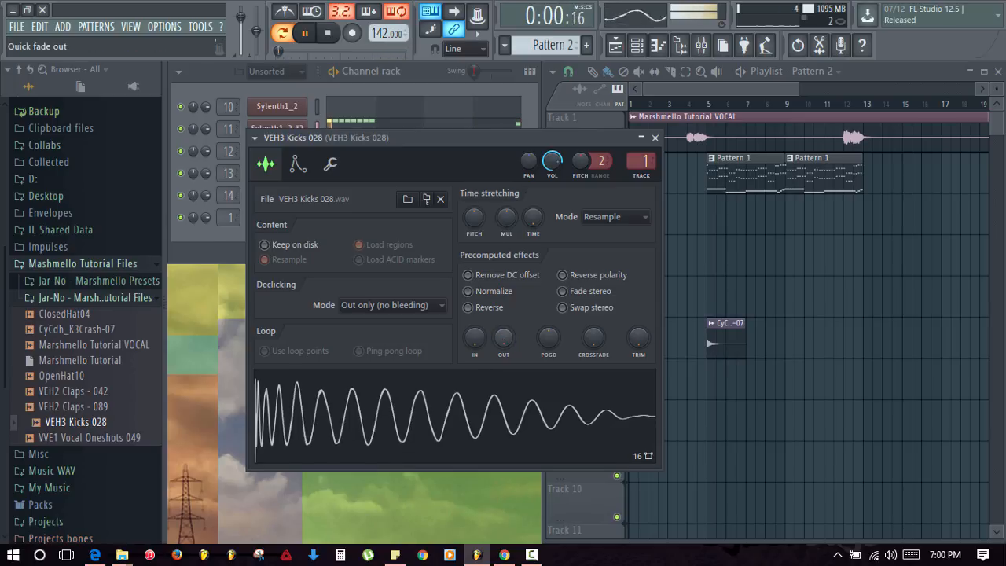
drag(503, 337, 502, 322)
click(371, 124)
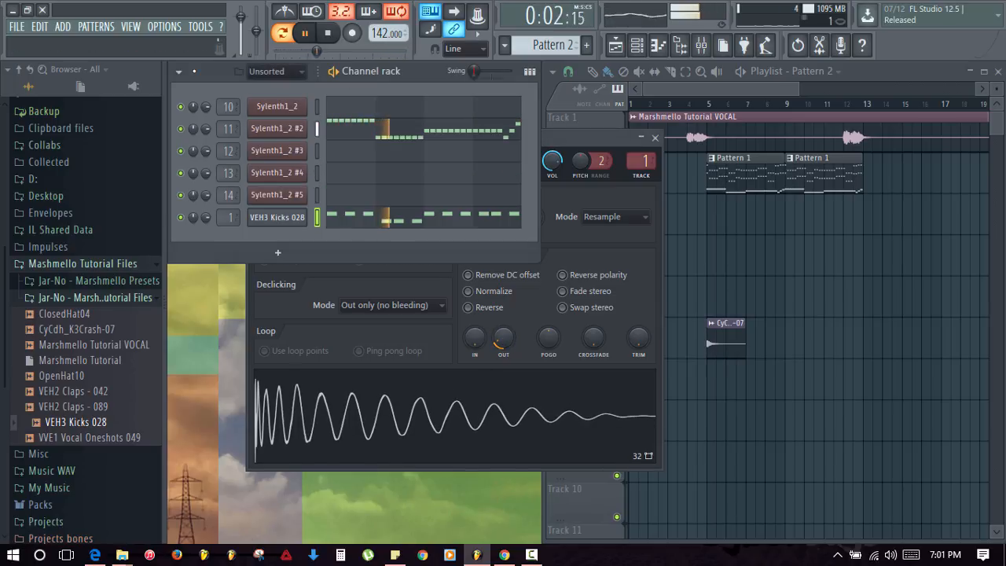
- Raise the first three kick notes from C5 back up to D#5
click(358, 218)
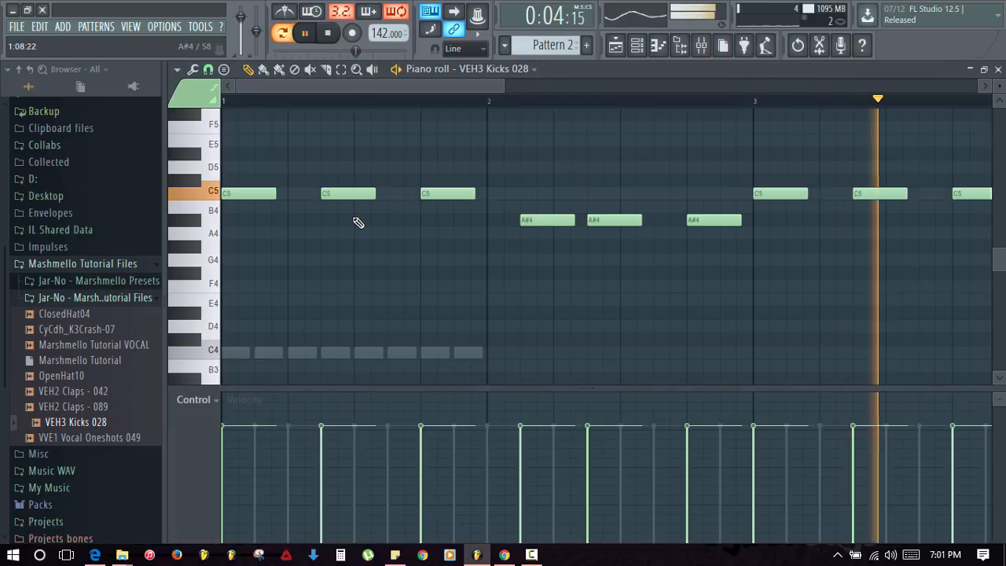
key(space)
drag(366, 218, 222, 177)
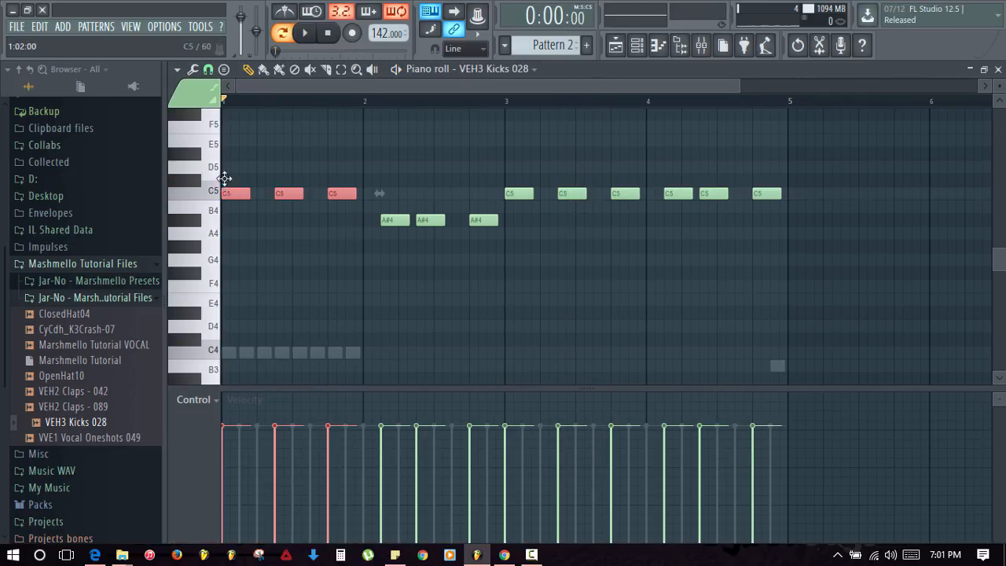
key(Up)
key(Up)
key(Up)
key(space)
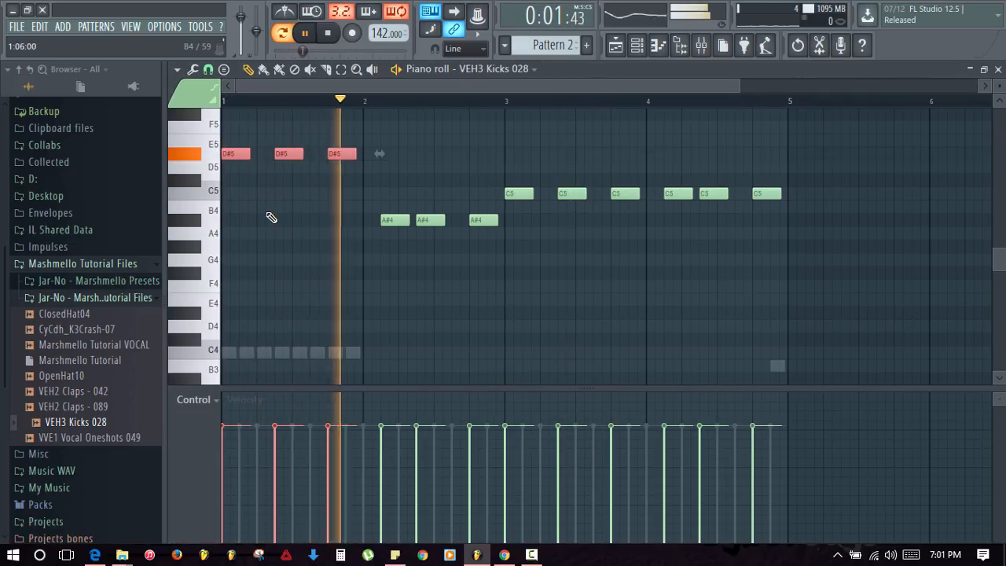
- Lower the kick sample's output level to 33%
key(F7)
click(298, 218)
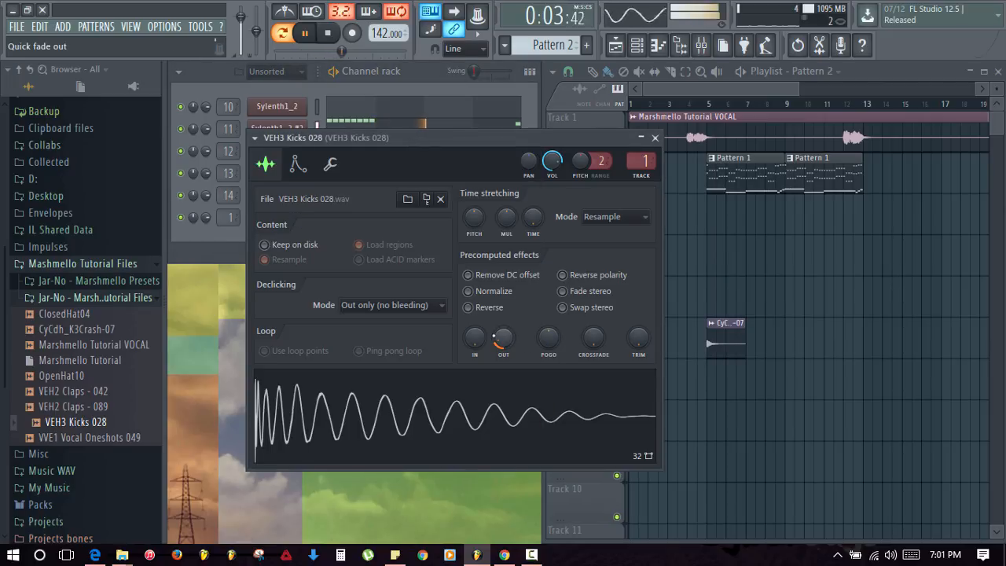
drag(503, 338, 503, 325)
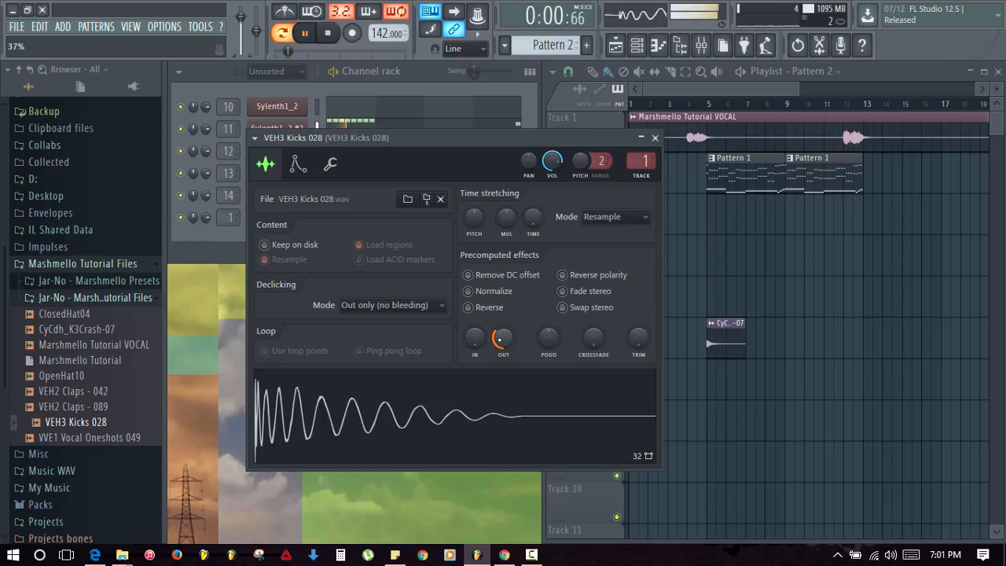
- Close the kick sample settings and clear all of Sylenth1_2 #2's notes
click(655, 139)
key(space)
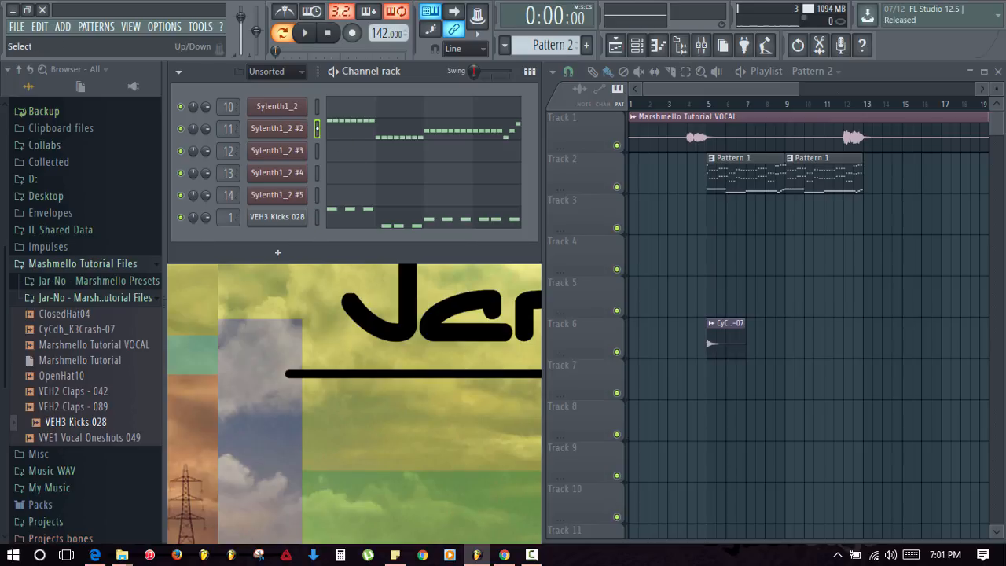
key(ctrl+x)
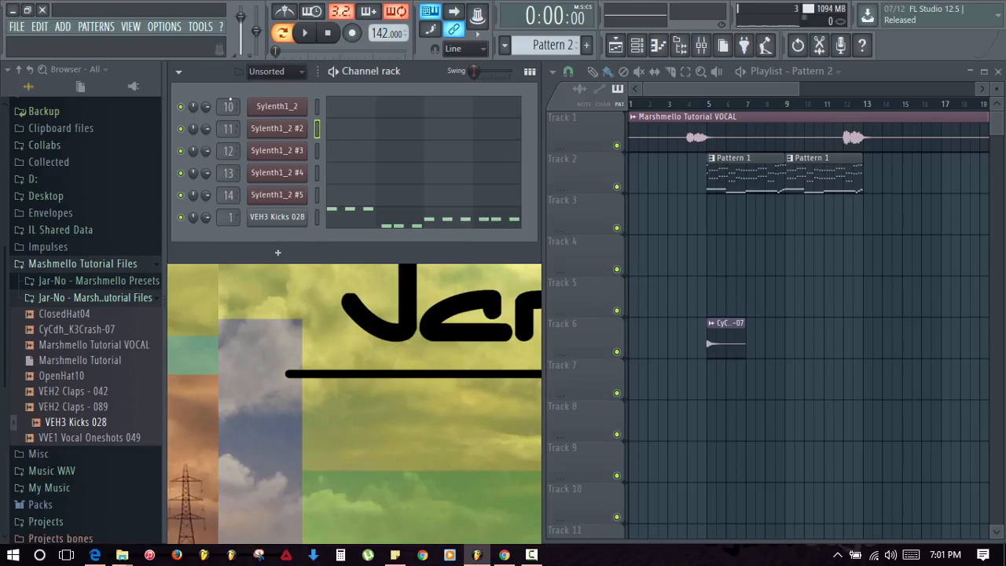
key(space)
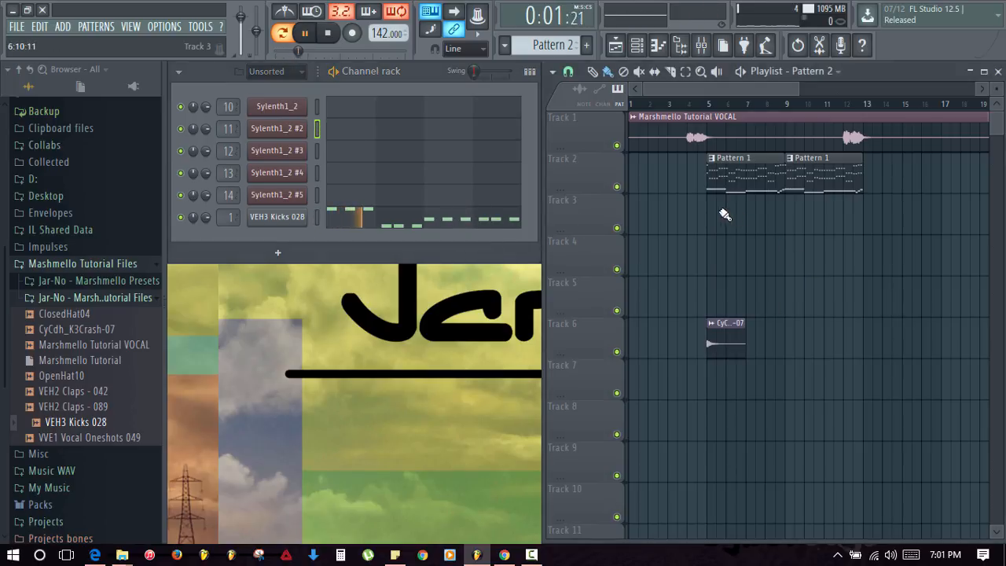
- Paint Pattern 2 clips on Track 3 across bars 5–13 and play the song from bar 5
mouse_move(713, 209)
mouse_down()
mouse_move(825, 209)
mouse_move(842, 265)
mouse_up()
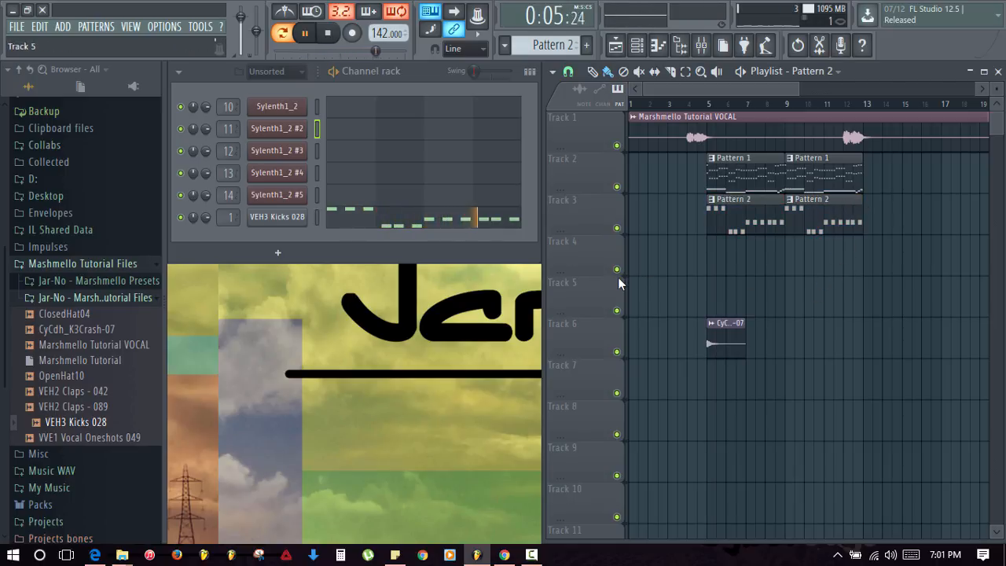
key(space)
click(706, 103)
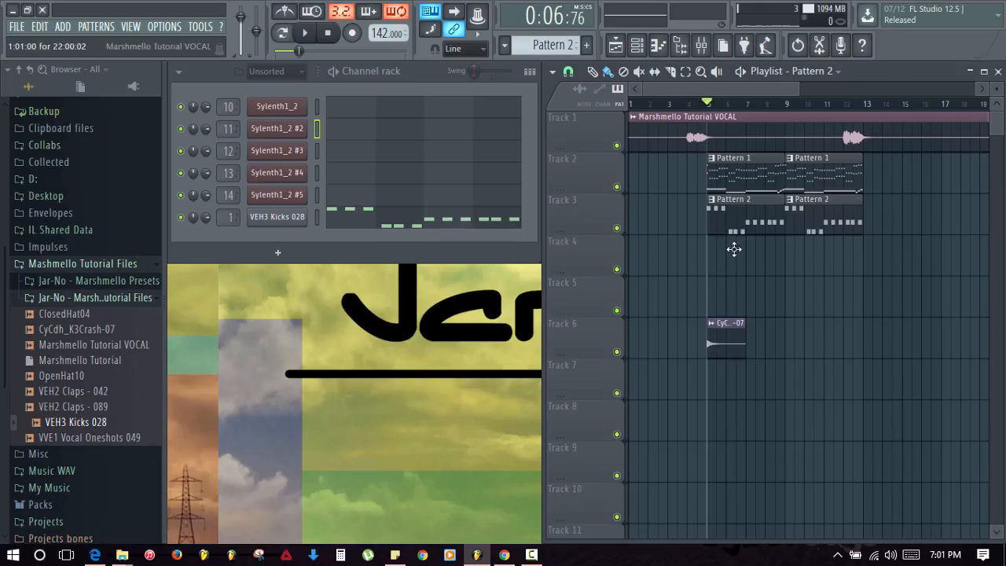
key(space)
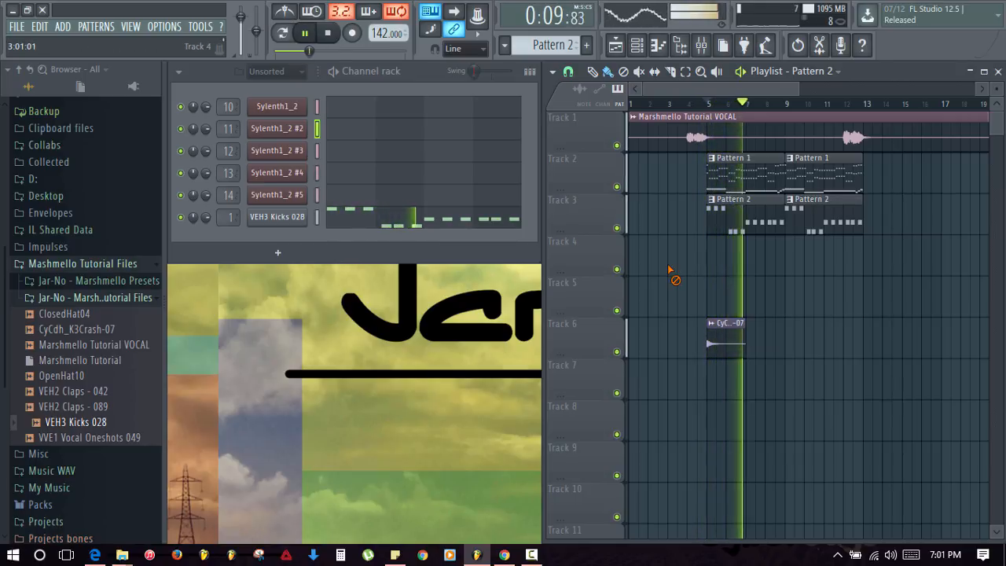
key(space)
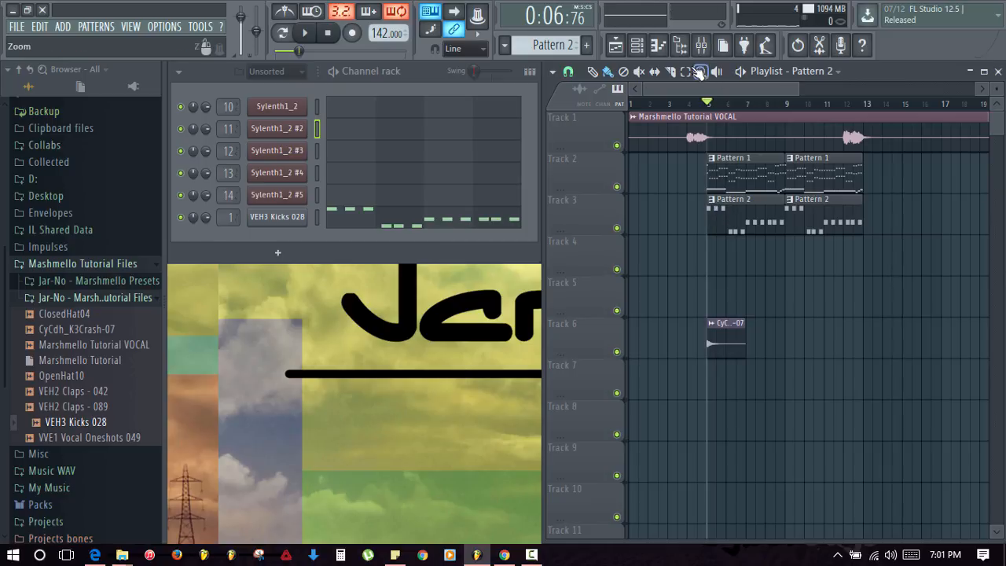
click(701, 48)
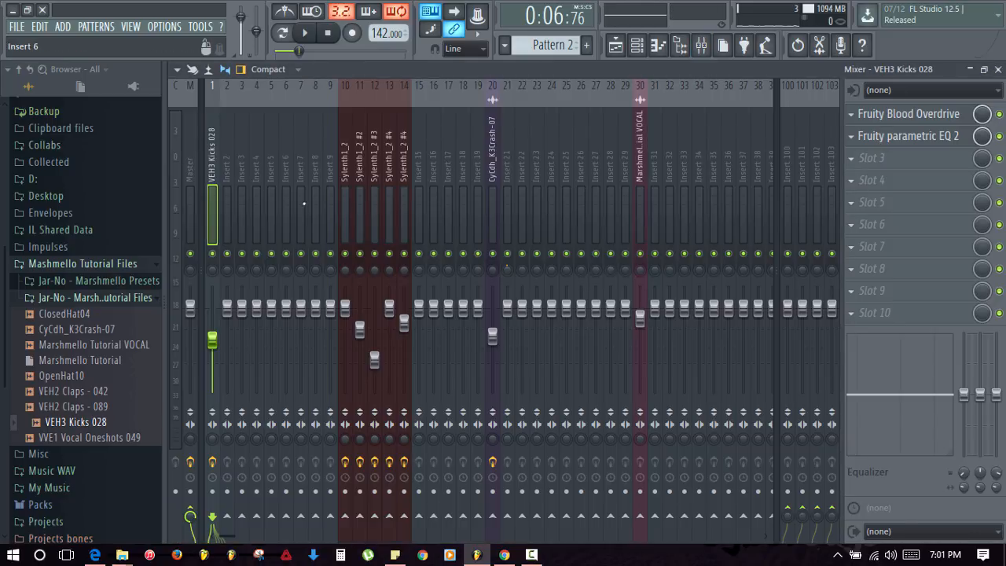
- Select mixer Insert 10 (Sylenth1_2) to show its Fruity parametric EQ 2 and Fruity Limiter
click(344, 197)
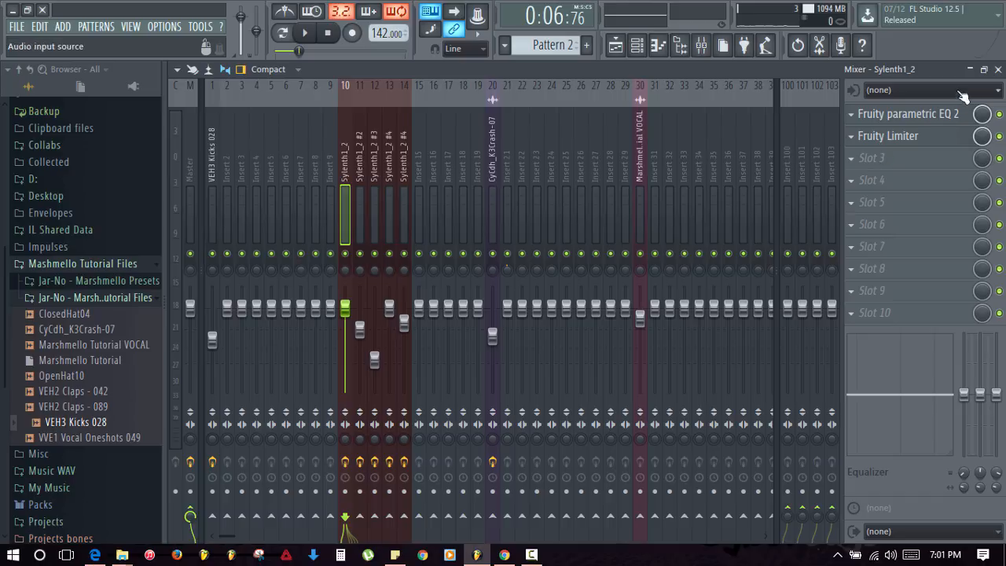
- Close the mixer, review the playlist clips around bar 5, and clear the clip selection
click(998, 69)
scroll(715, 104, up, 5)
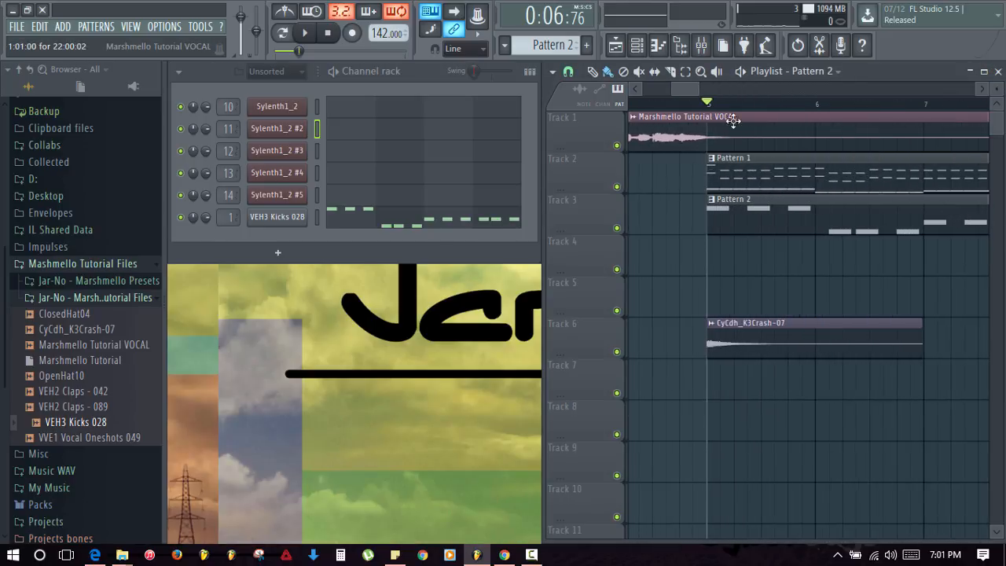
scroll(728, 108, up, 1)
drag(754, 260, 721, 254)
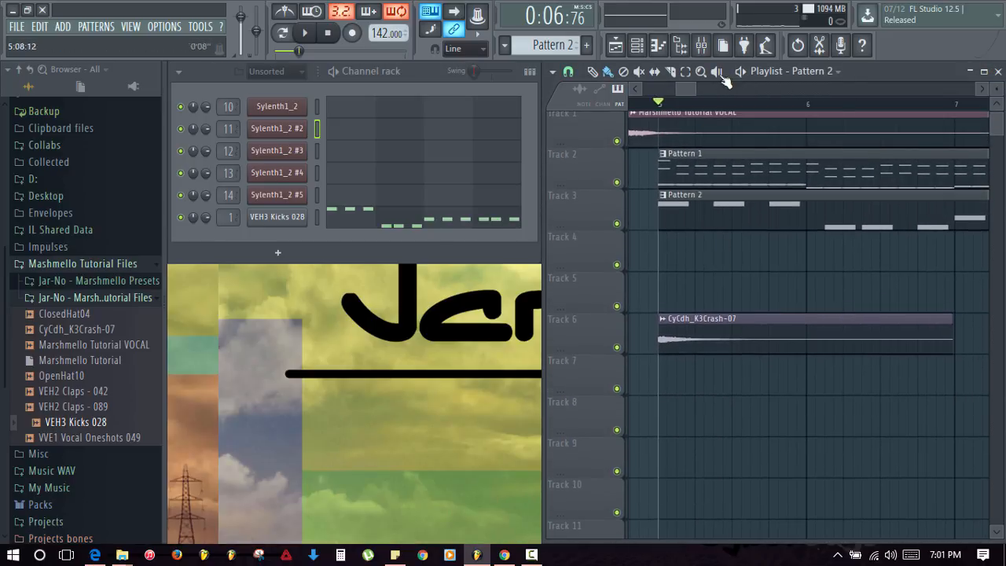
scroll(701, 109, down, 2)
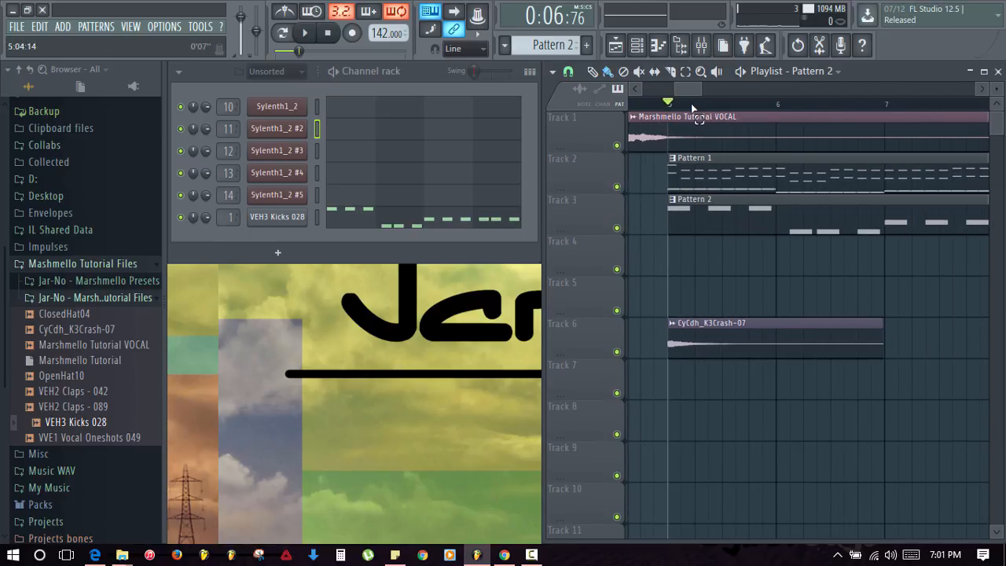
drag(691, 108, 668, 108)
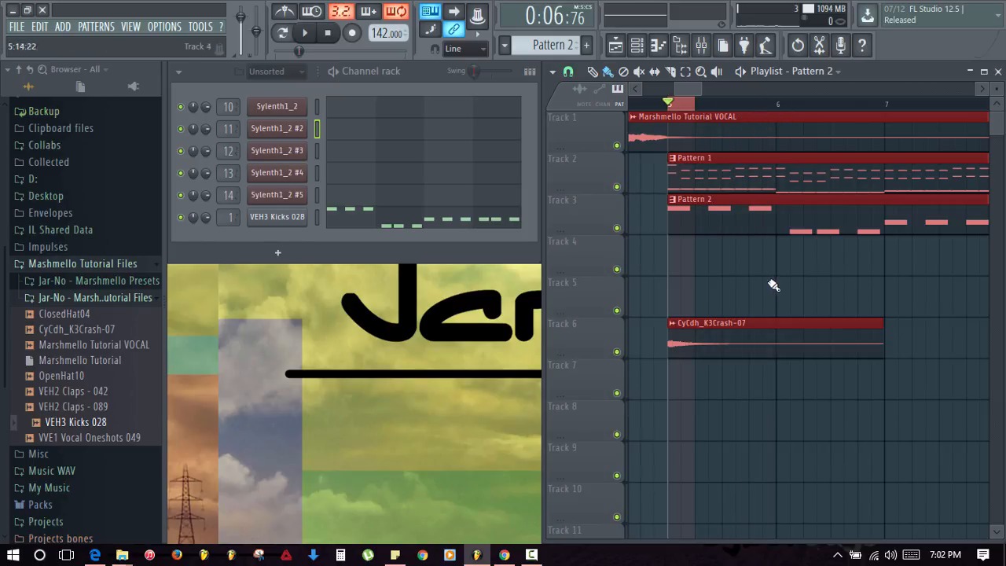
key(ctrl+d)
scroll(728, 108, down, 3)
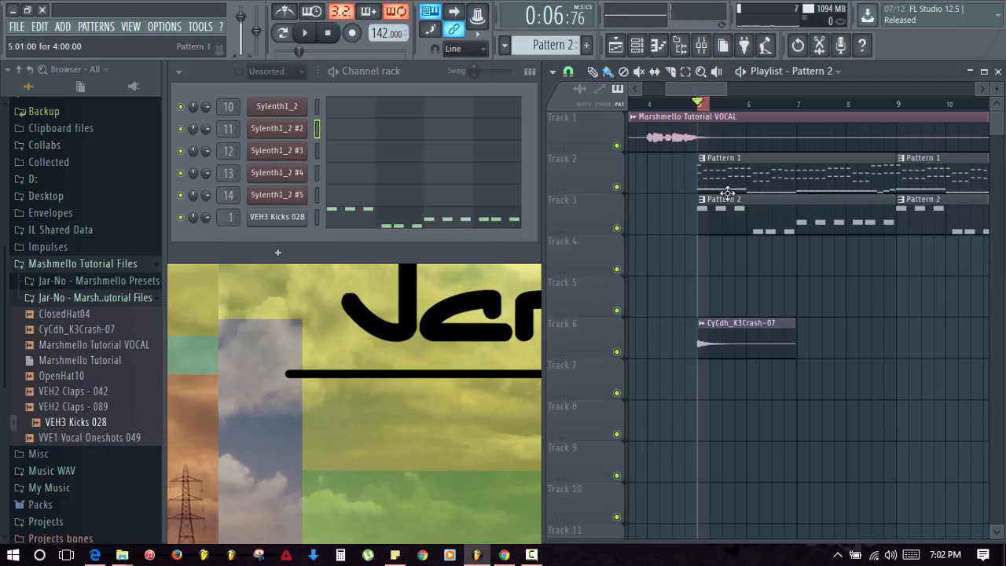
- Add Fruity Balance to Insert 10 (Sylenth1_2) and create an automation clip for its volume
click(701, 45)
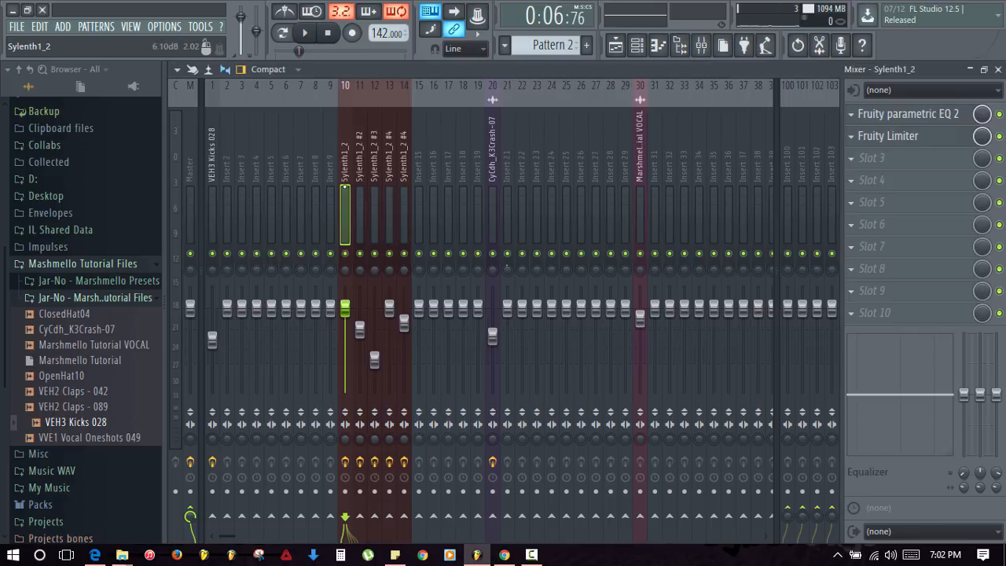
click(857, 158)
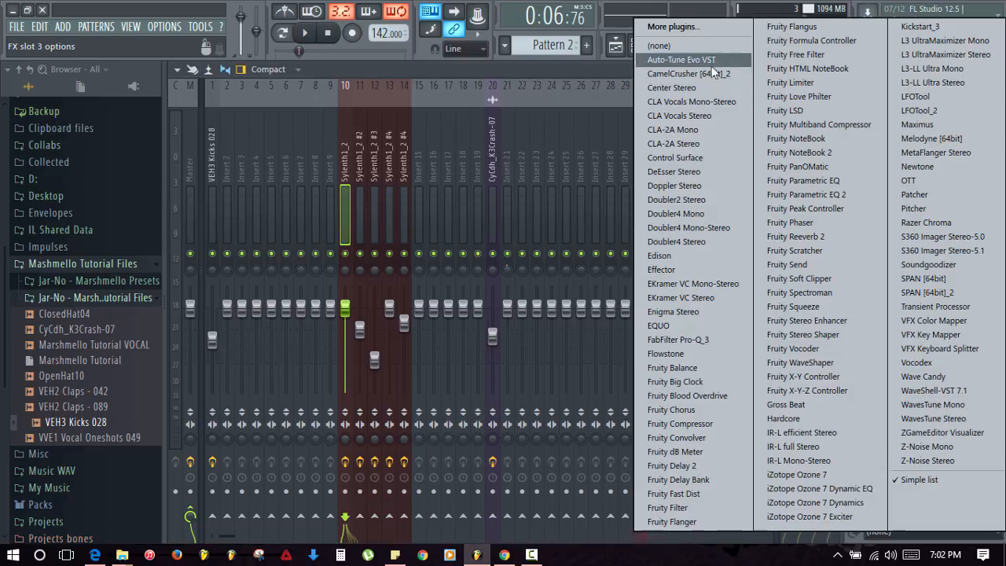
click(682, 369)
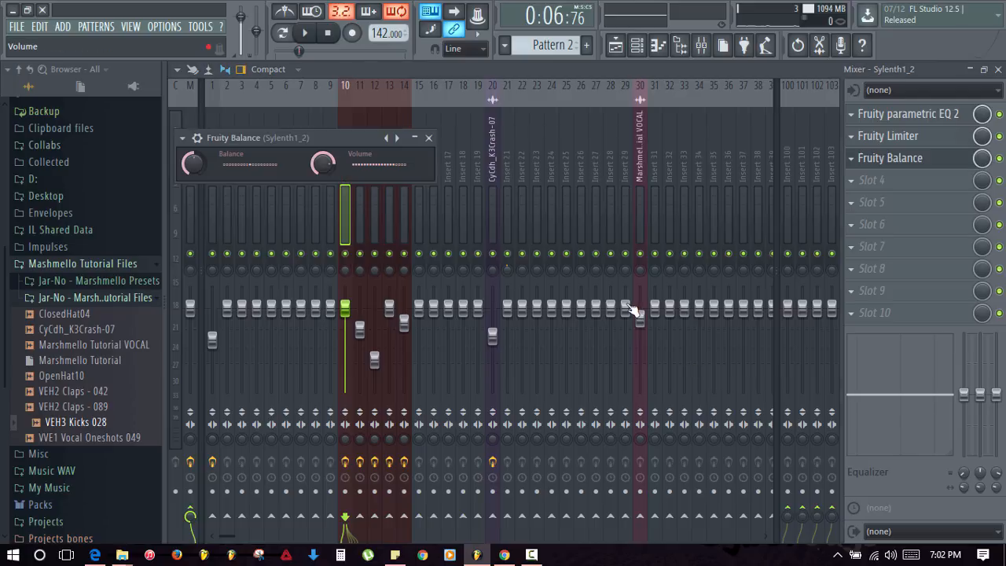
right_click(321, 164)
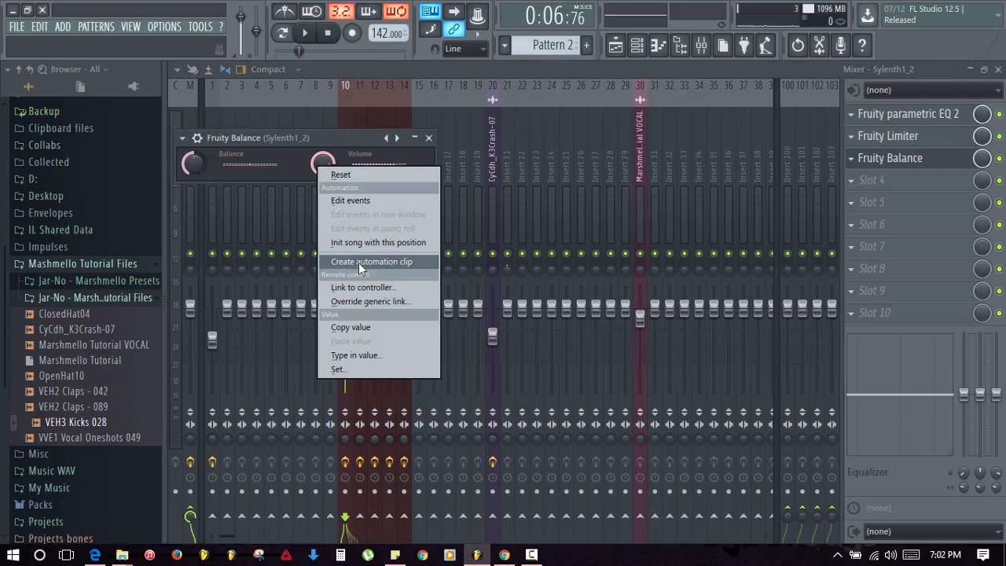
click(359, 262)
click(428, 139)
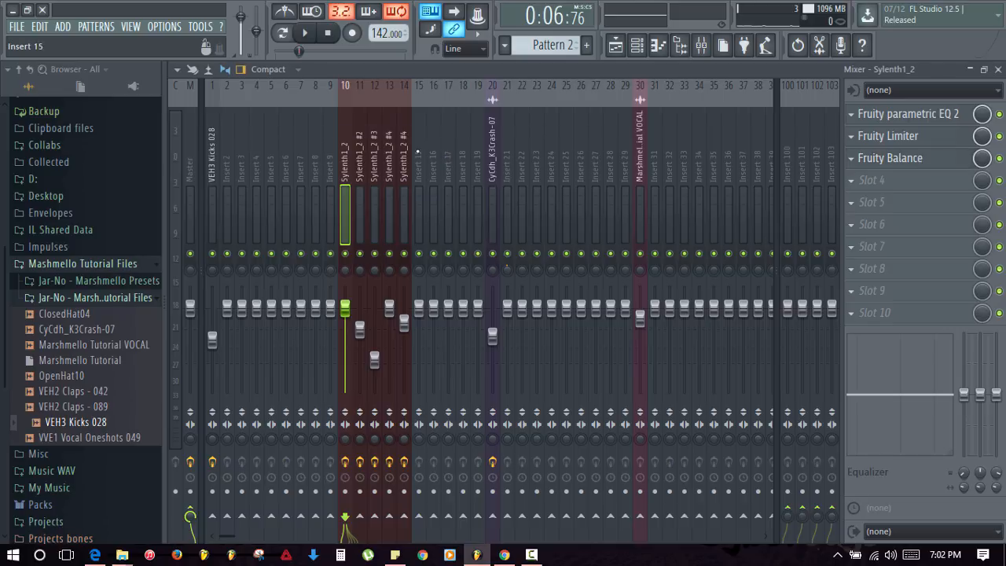
- Add Fruity Balance to Insert 11 (Sylenth1_2 #2) as well
click(359, 196)
click(344, 204)
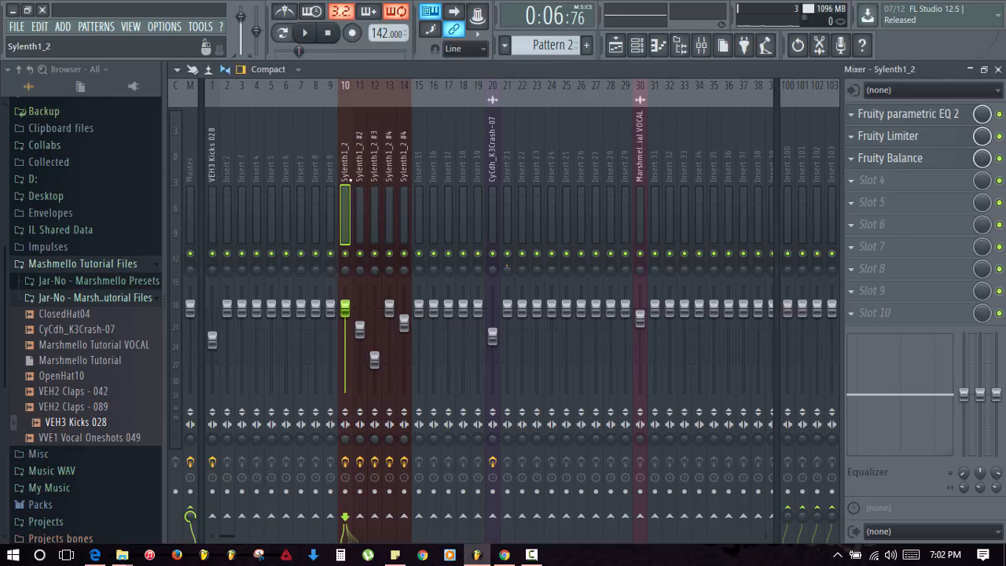
click(359, 205)
click(851, 180)
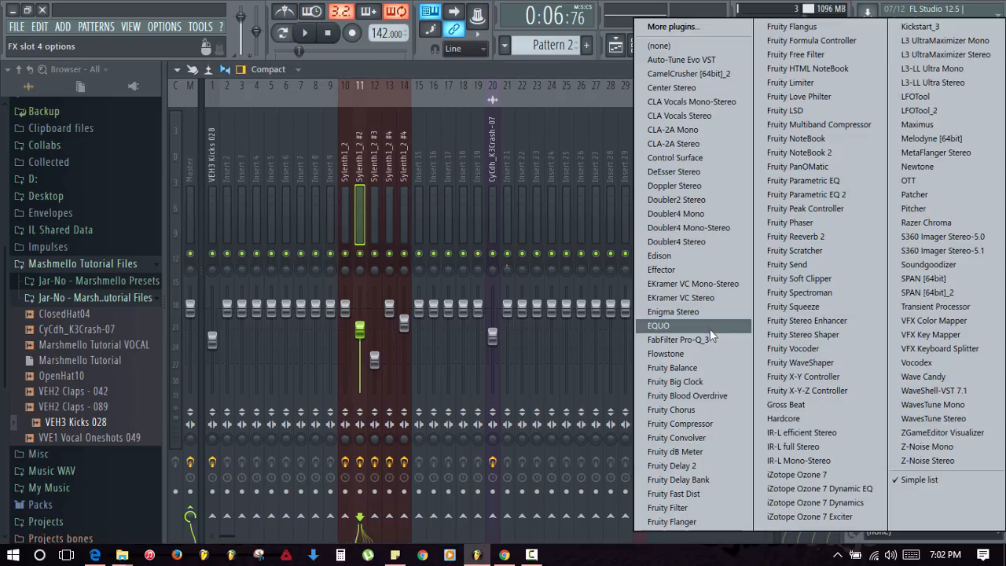
click(197, 142)
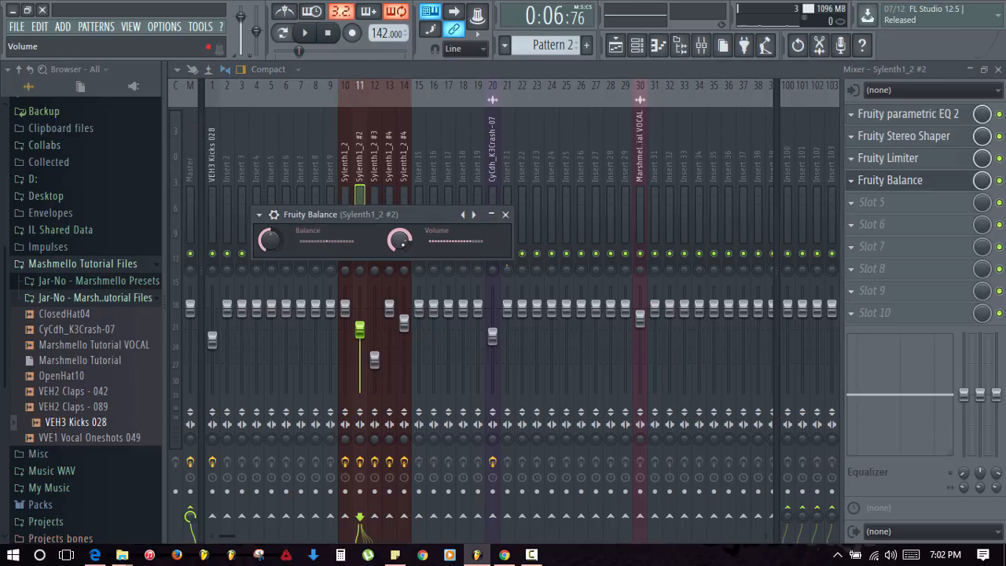
- Link Sylenth1_2 #2's Balance volume to 'Balance - Sylenth1_2 - Volume' with Remove conflicts ticked
right_click(401, 242)
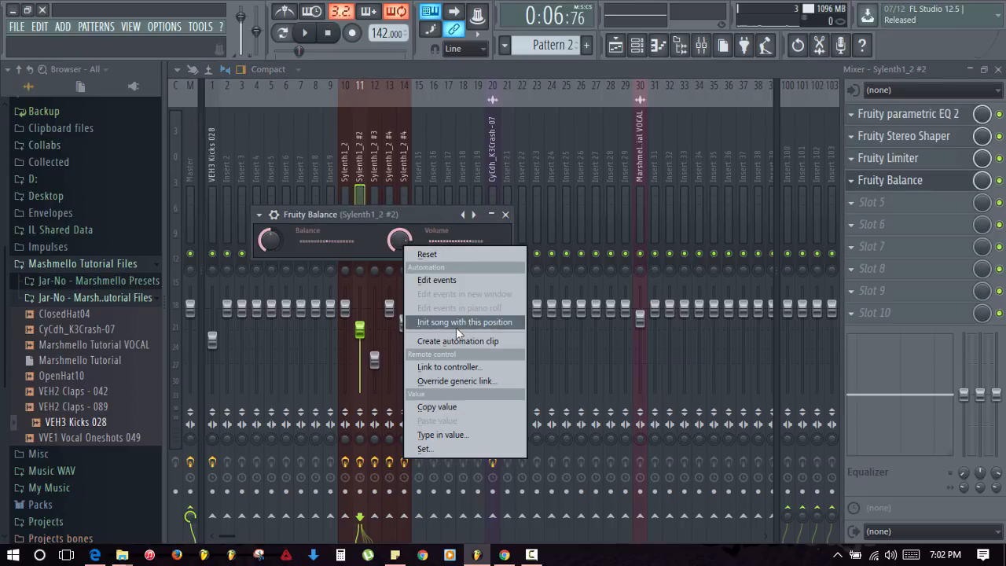
click(448, 366)
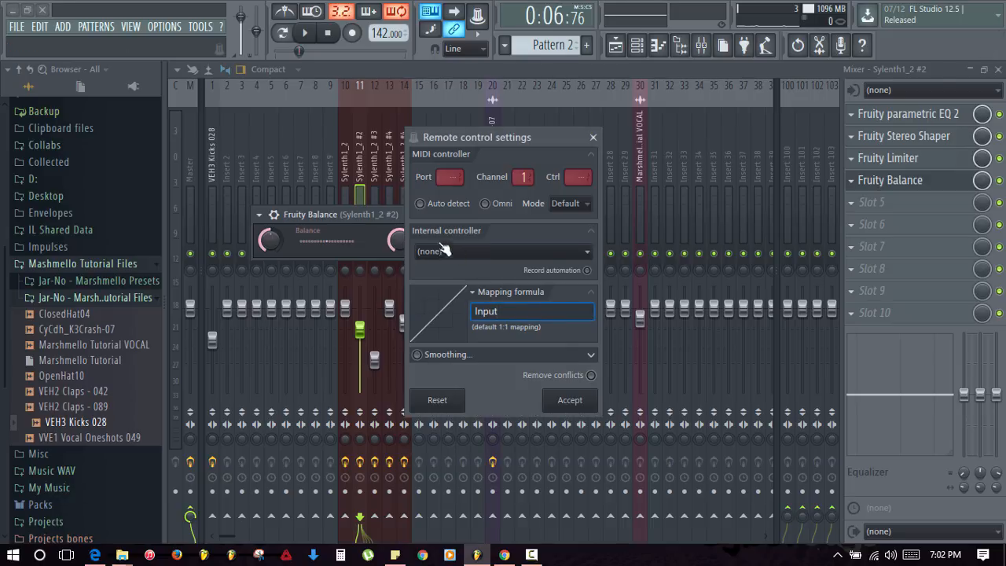
click(479, 252)
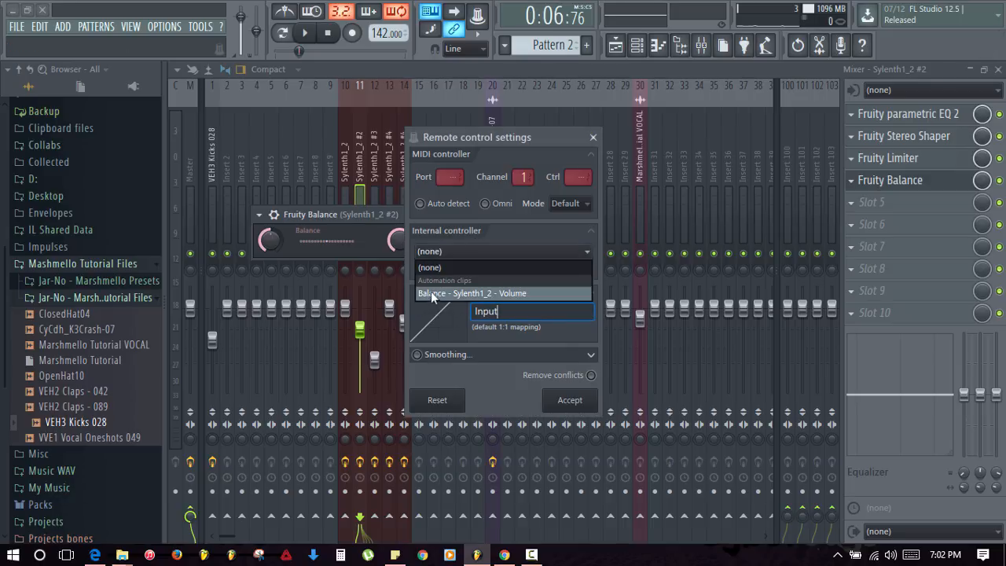
click(474, 295)
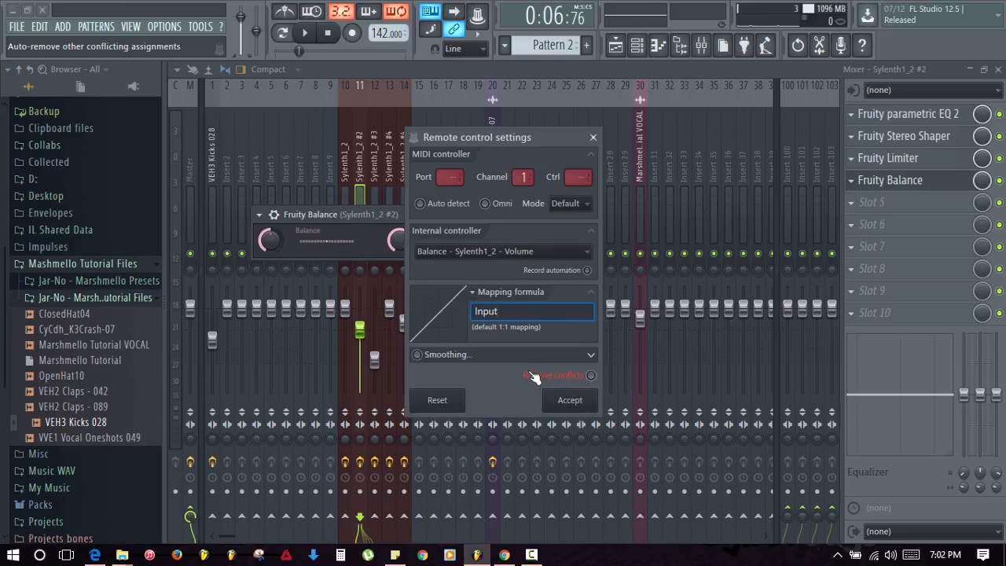
click(591, 376)
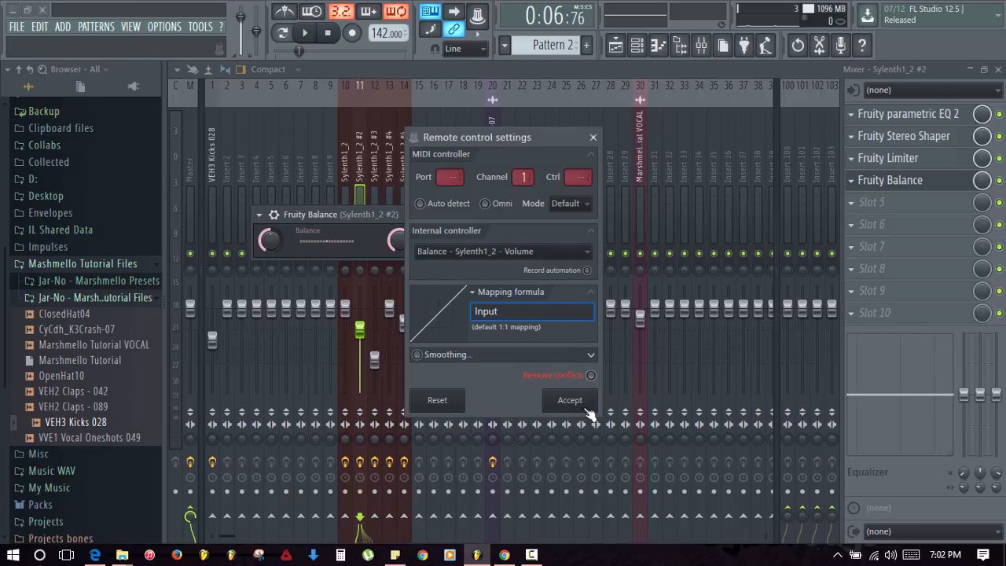
click(584, 406)
click(509, 217)
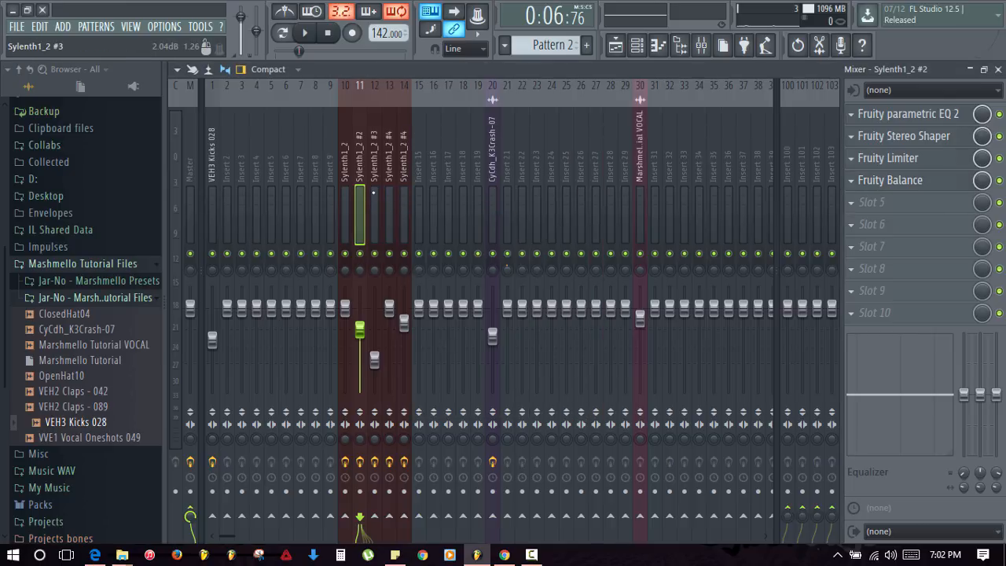
- Load Fruity Balance on insert 12 (Sylenth1_2 #3) and link its Volume to Balance - Sylenth1_2 - Volume
click(373, 192)
click(865, 168)
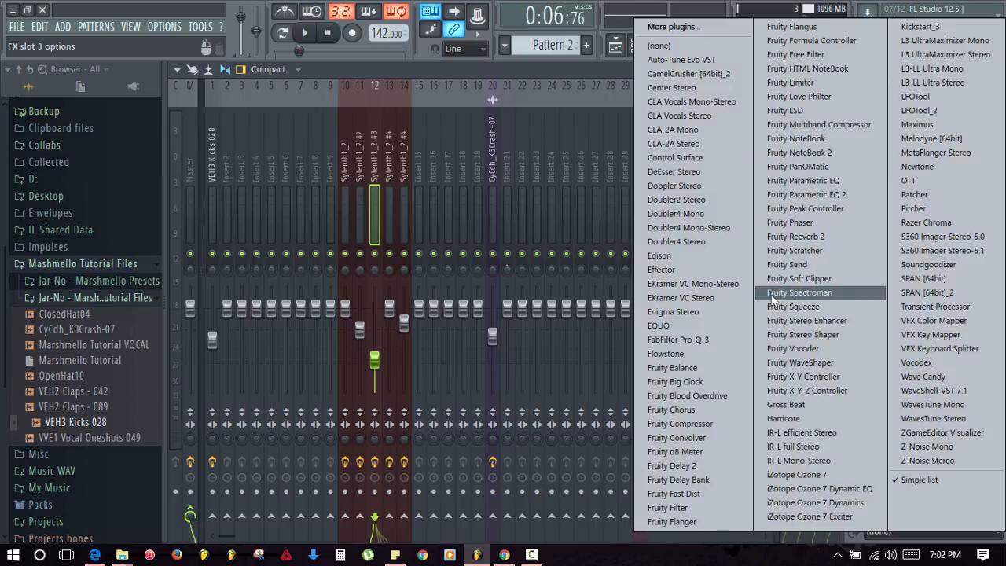
click(684, 370)
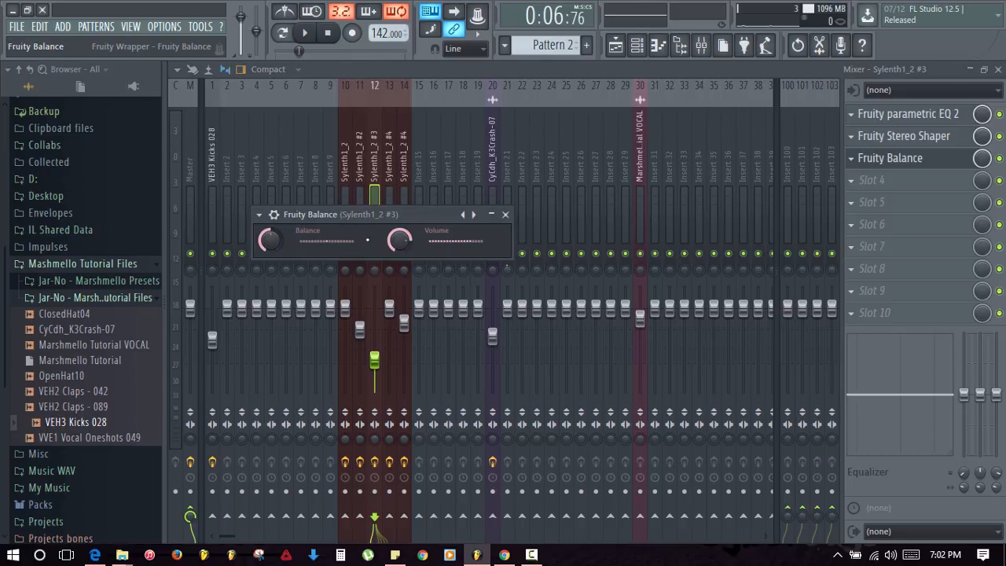
right_click(404, 238)
click(462, 365)
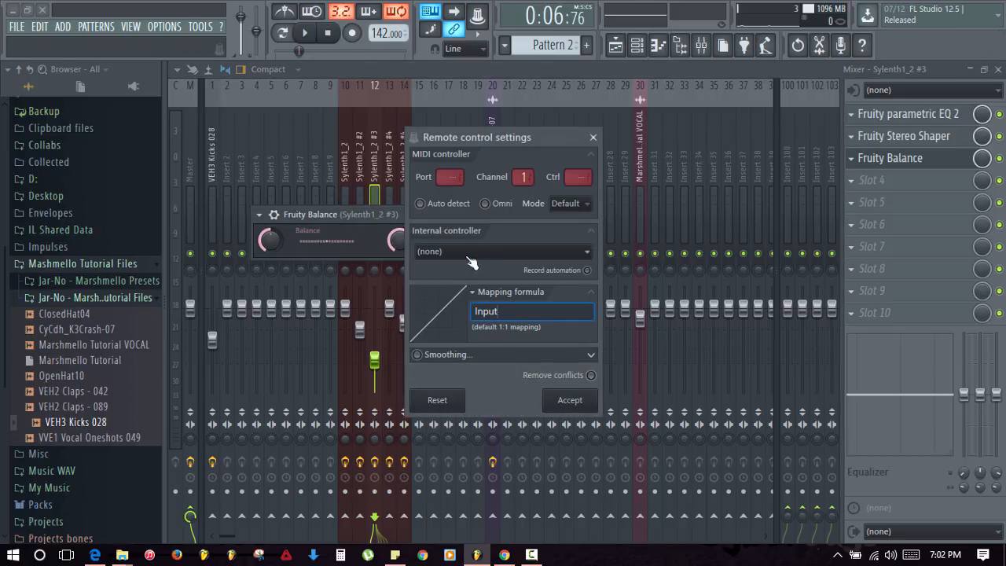
click(463, 251)
click(466, 293)
click(569, 399)
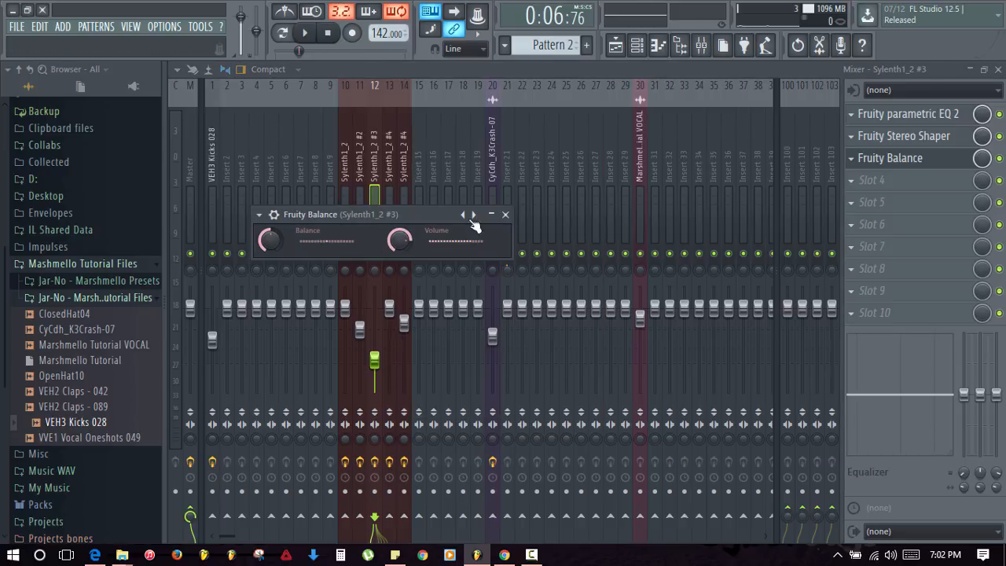
click(505, 214)
- Load Fruity Balance into a free slot on insert 13 (Sylenth1_2 #4)
click(389, 208)
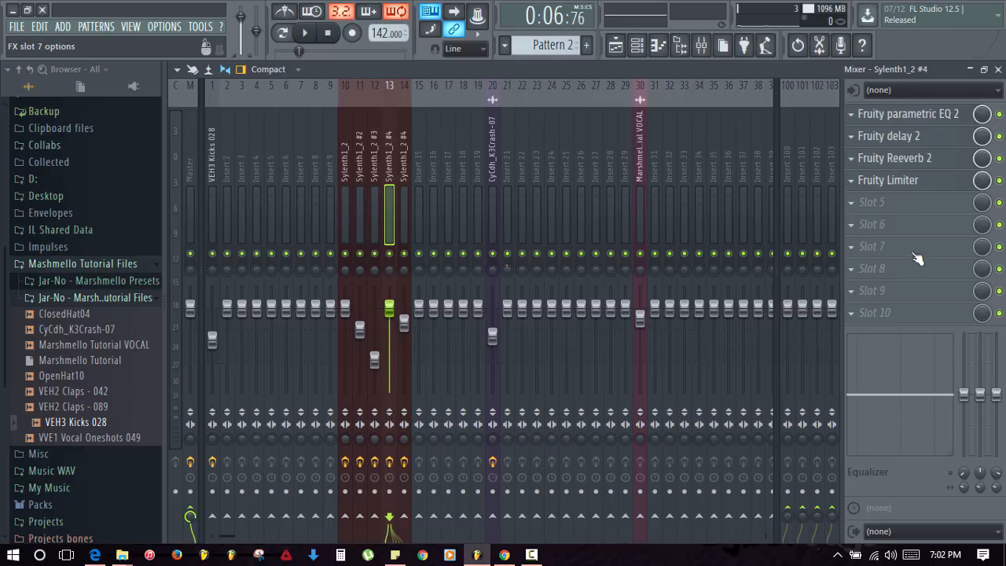
click(856, 203)
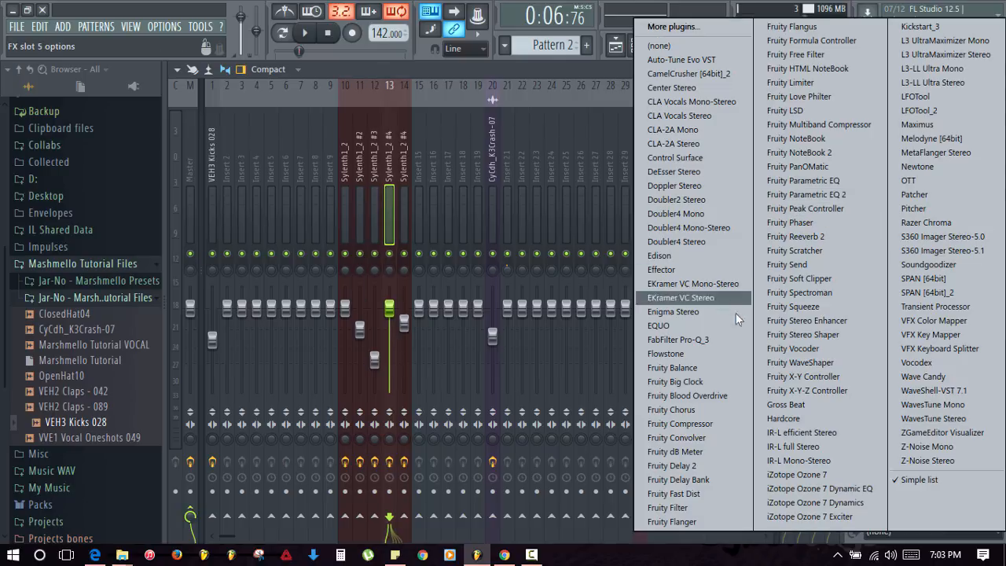
click(696, 367)
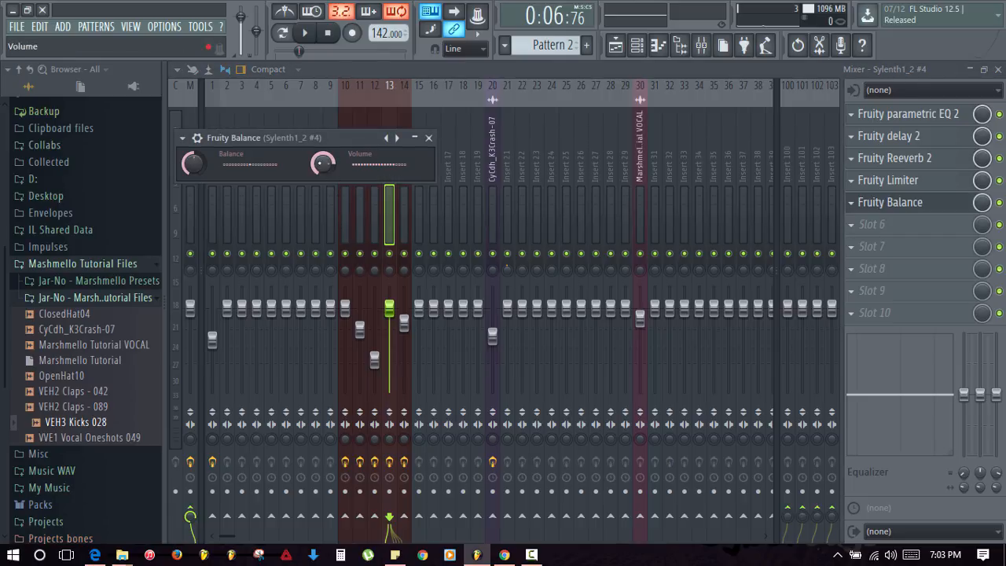
- Link insert 13's Fruity Balance Volume to the Balance - Sylenth1_2 - Volume controller
right_click(322, 163)
click(357, 279)
click(521, 259)
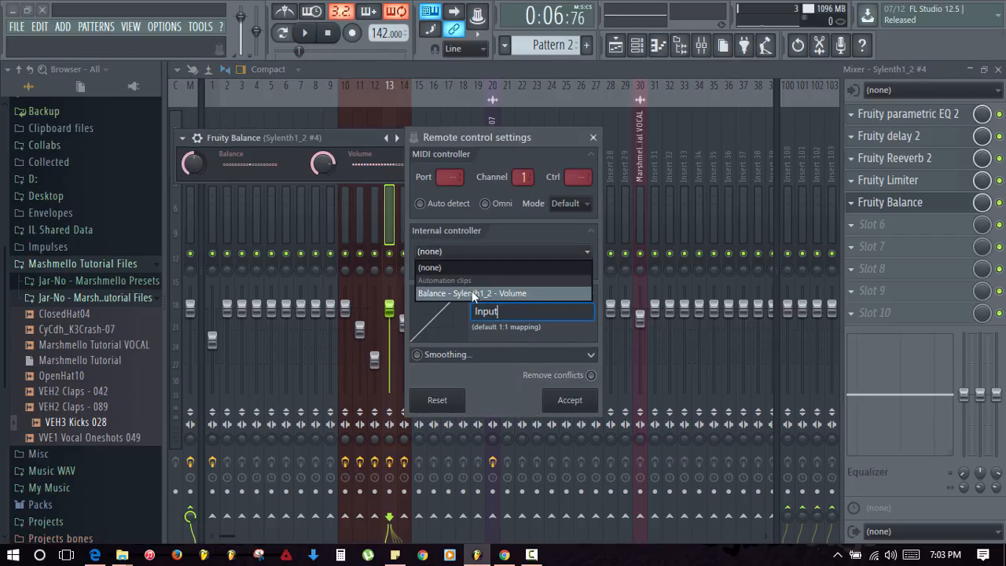
click(521, 292)
click(602, 408)
click(429, 139)
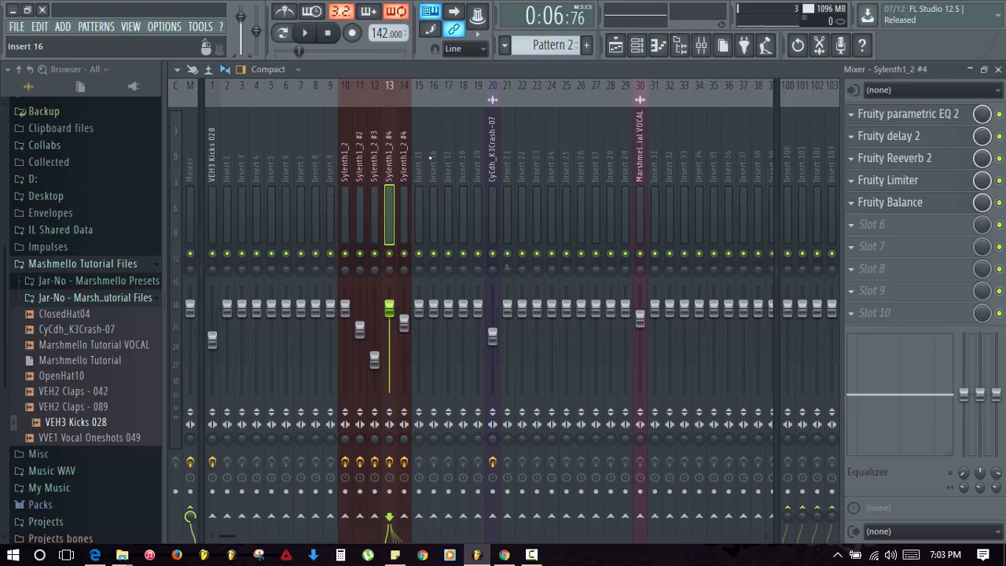
- Add Fruity Balance to insert 14, link its Volume to Balance - Sylenth1_2 - Volume, and close the mixer
click(404, 188)
click(874, 203)
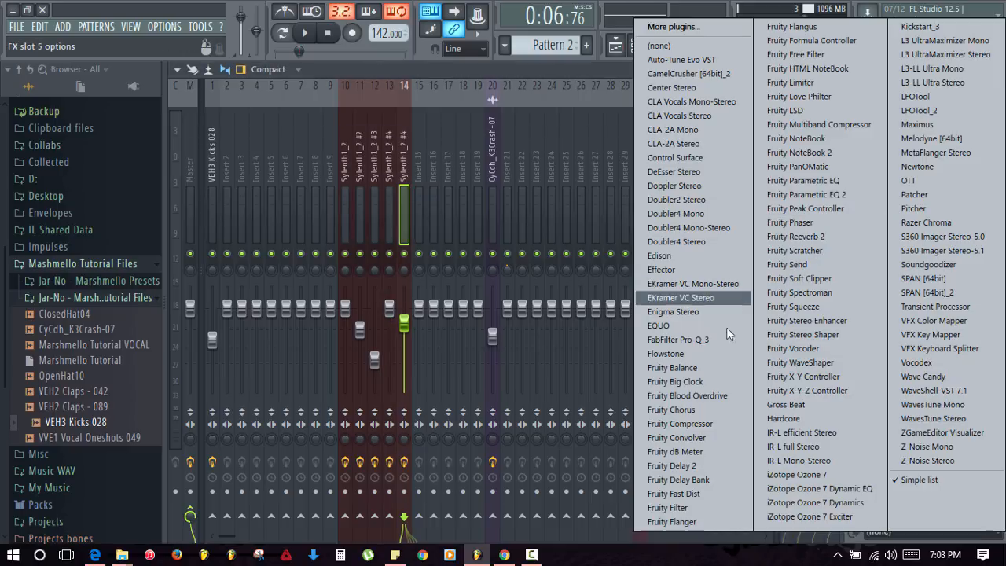
key(Escape)
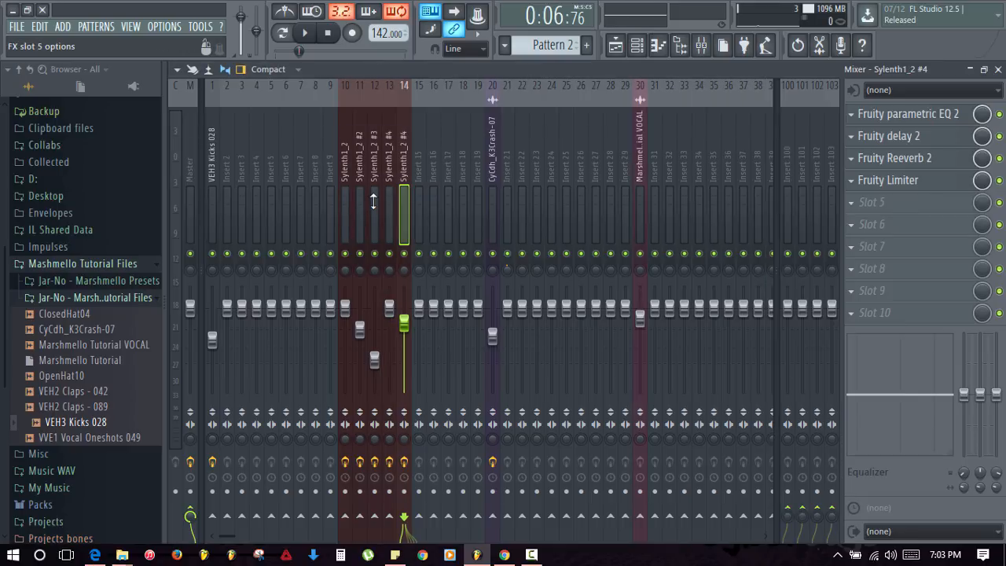
right_click(371, 203)
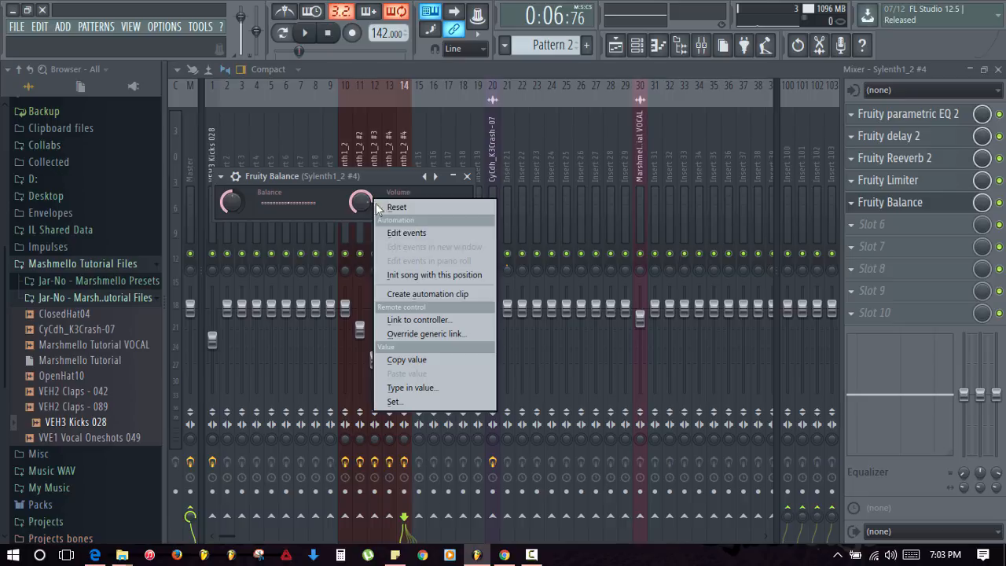
click(428, 316)
click(501, 253)
click(487, 296)
click(569, 400)
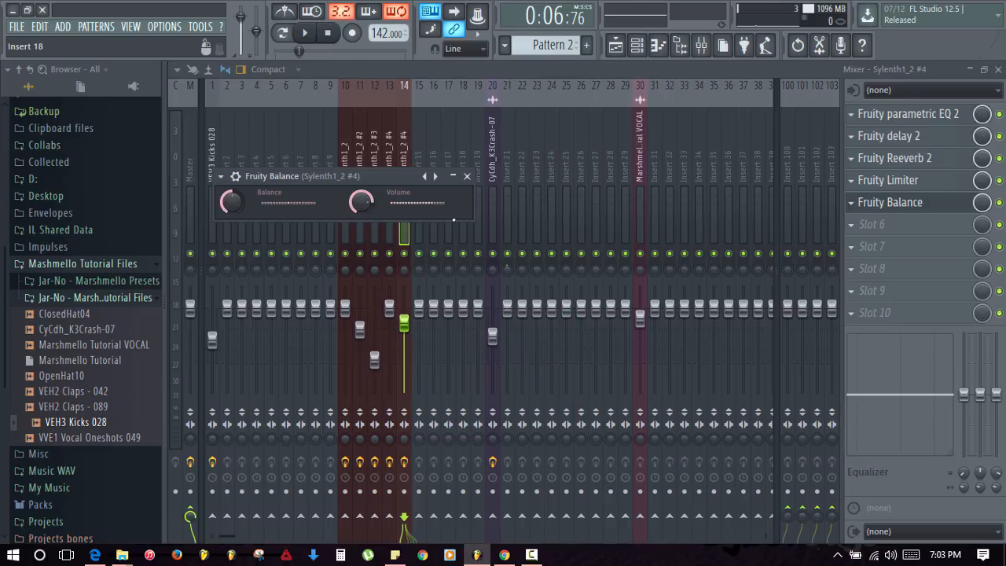
click(467, 177)
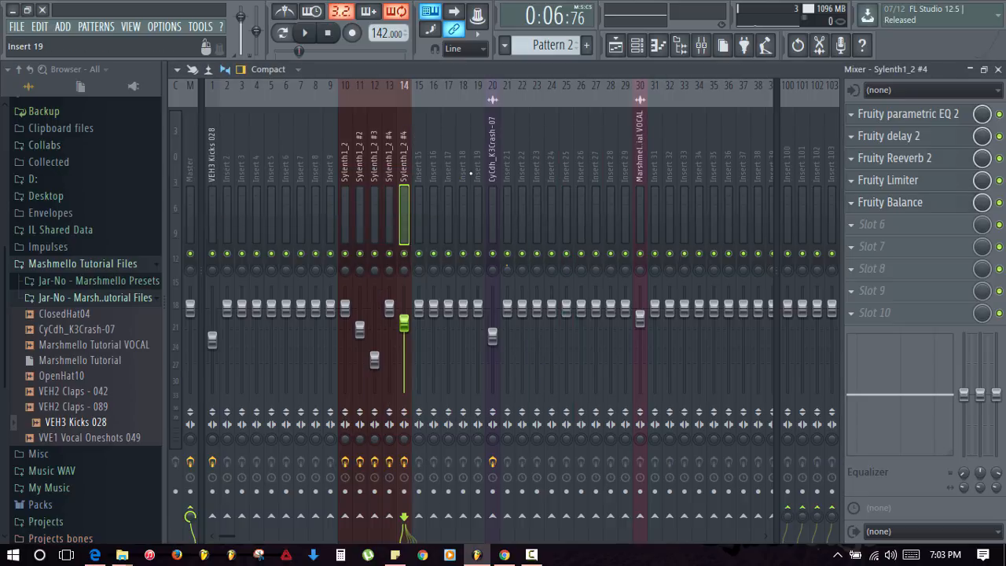
click(998, 70)
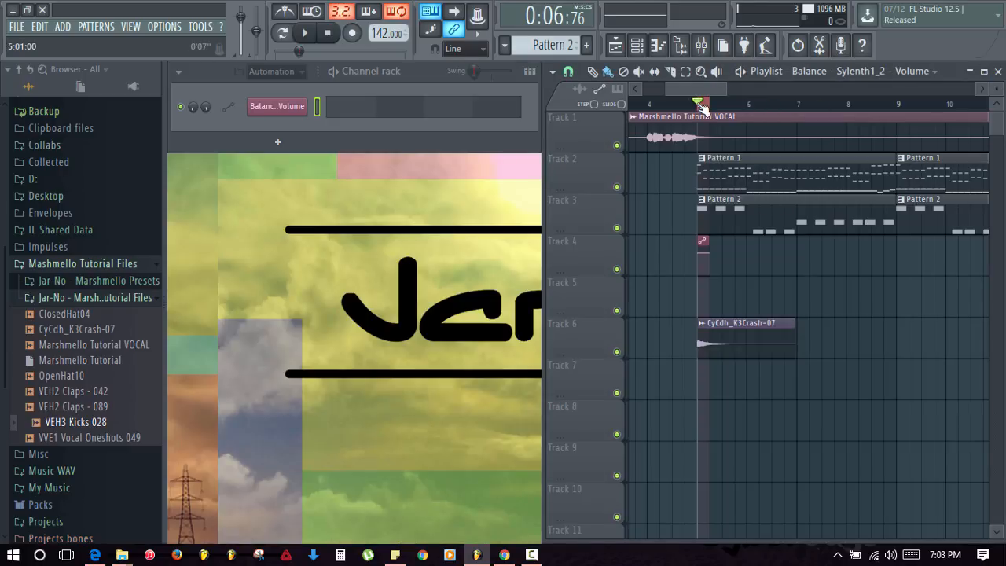
- Drop the Balance clip's start to 0%, add a point pulled to zero, and delete an extra point
scroll(700, 106, up, 5)
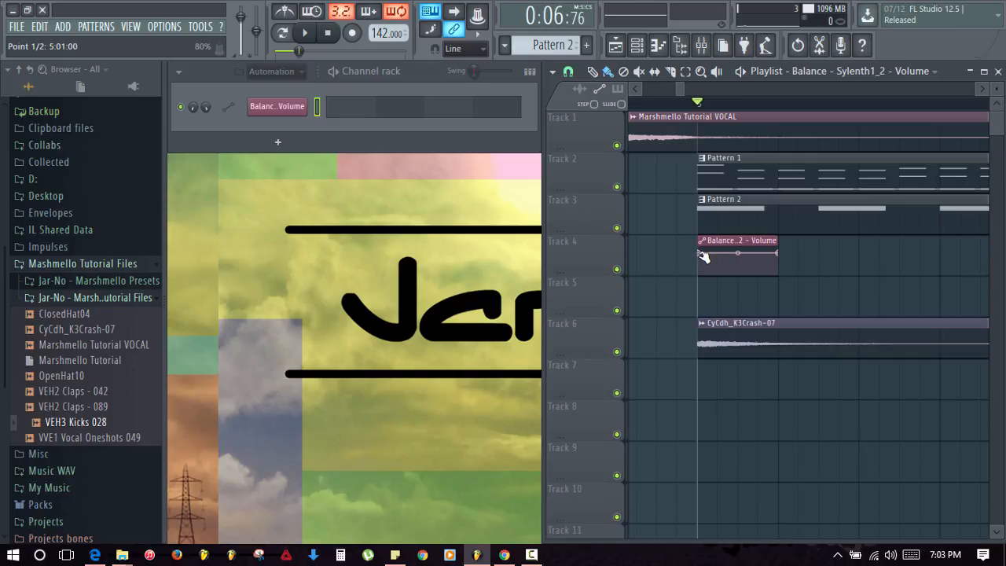
drag(699, 253, 701, 305)
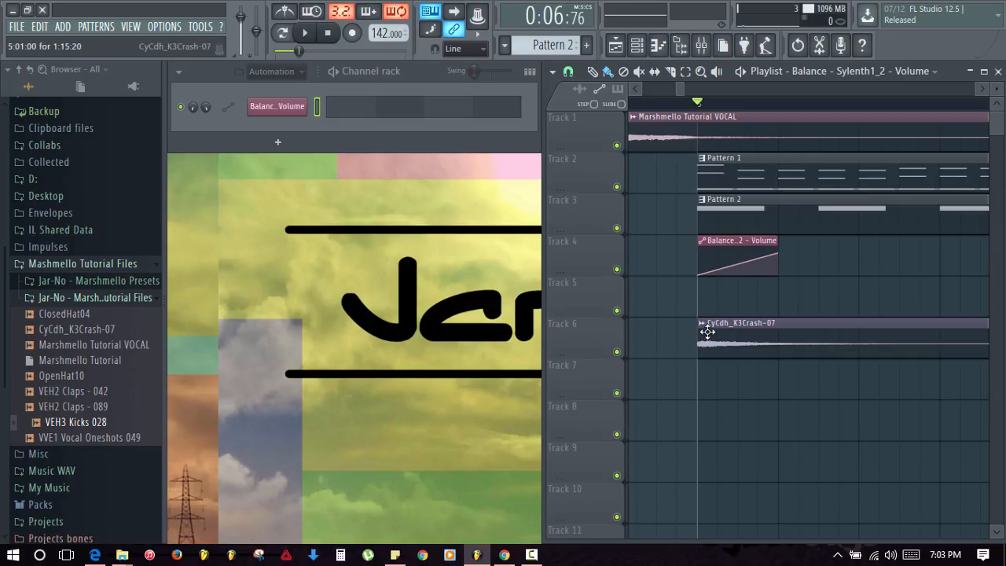
right_click(717, 261)
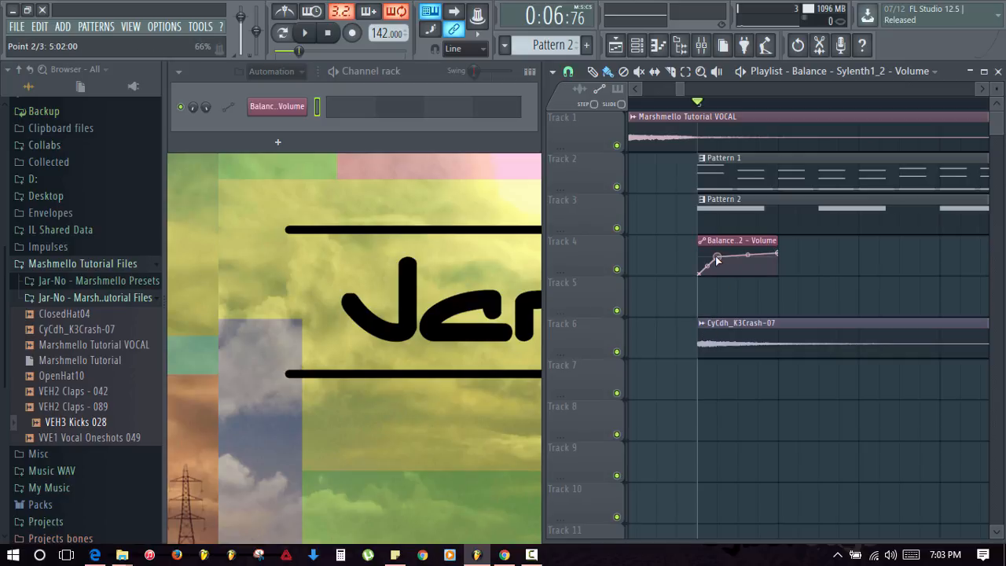
drag(717, 262, 722, 277)
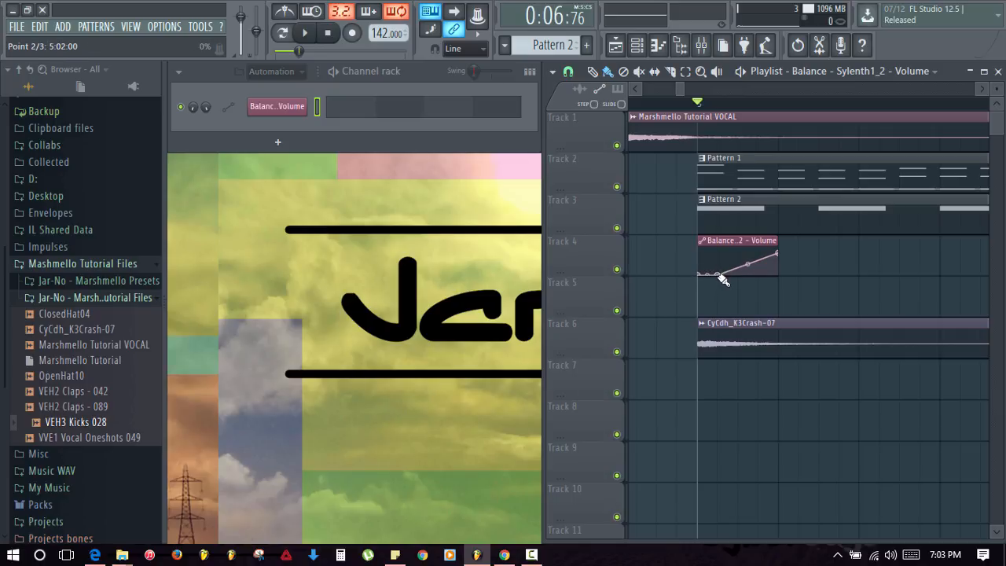
right_click(719, 262)
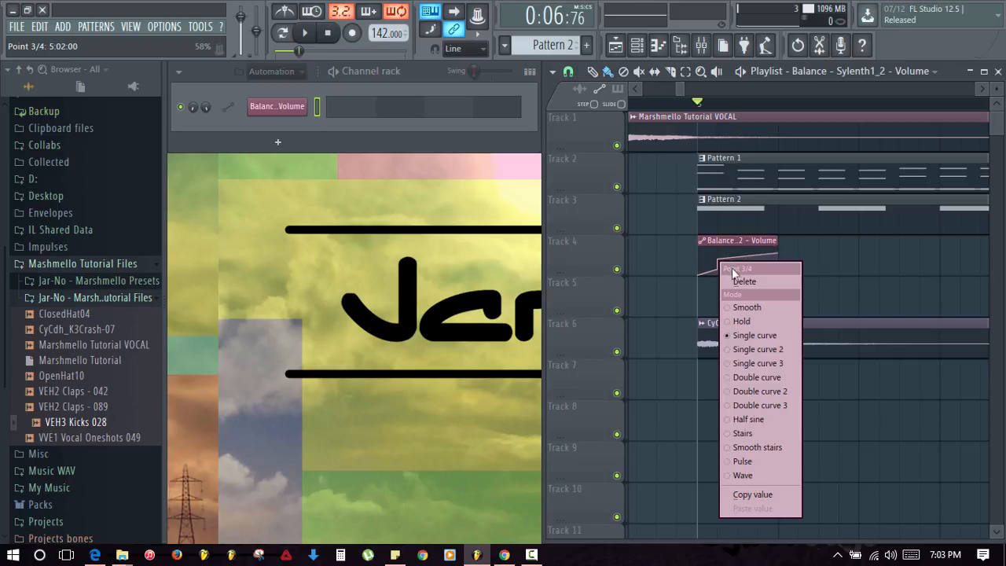
click(734, 279)
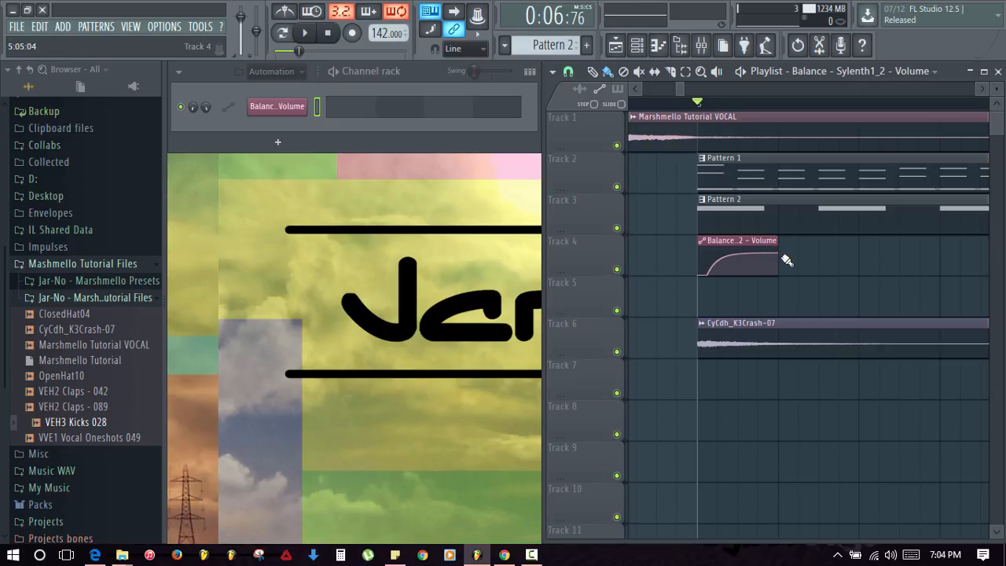
- Mute the Pattern 2 clips on Track 3
scroll(844, 291, down, 4)
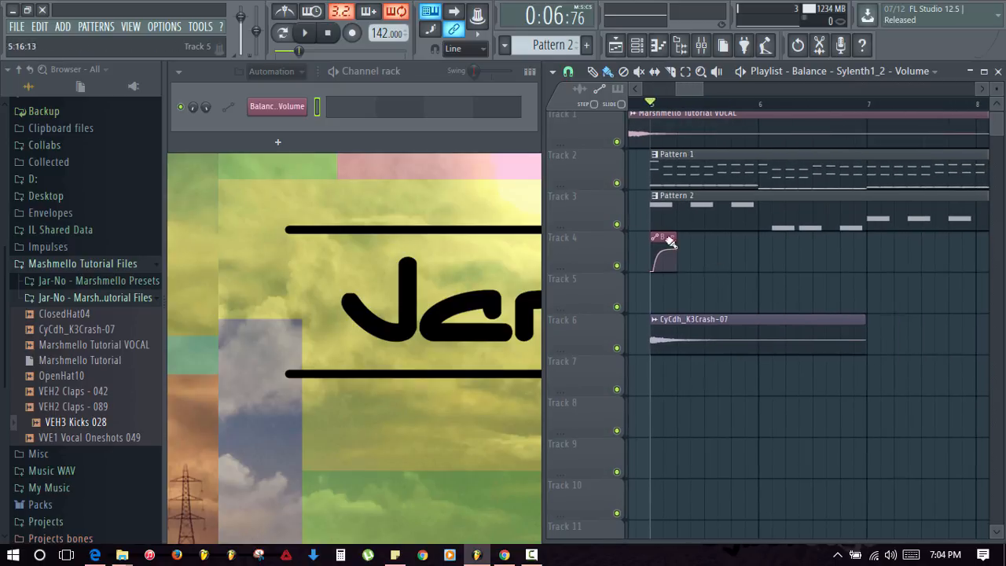
click(618, 226)
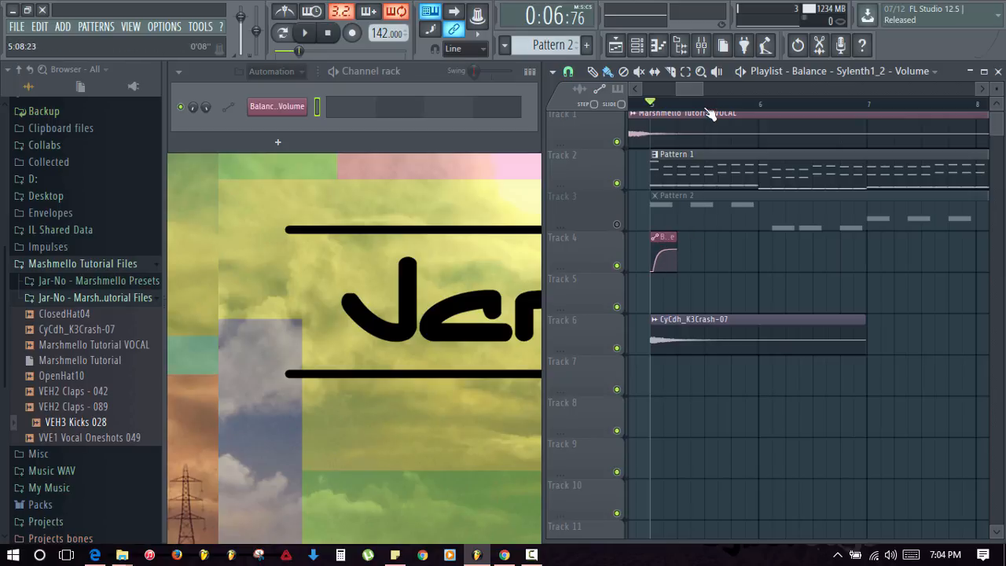
scroll(709, 114, down, 3)
scroll(703, 107, up, 5)
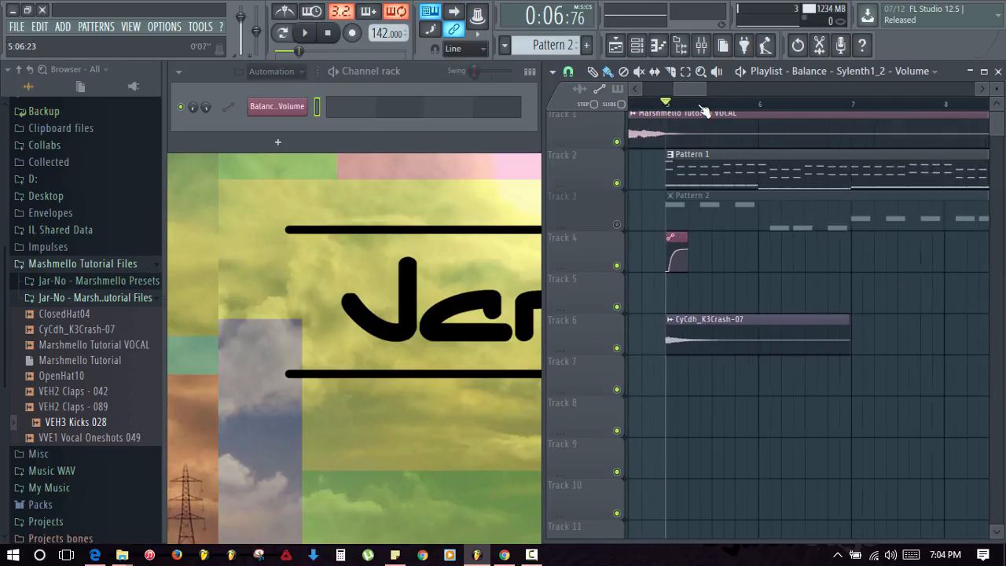
- Place a row of Balance automation clip copies along Track 4 through bar 8
click(710, 253)
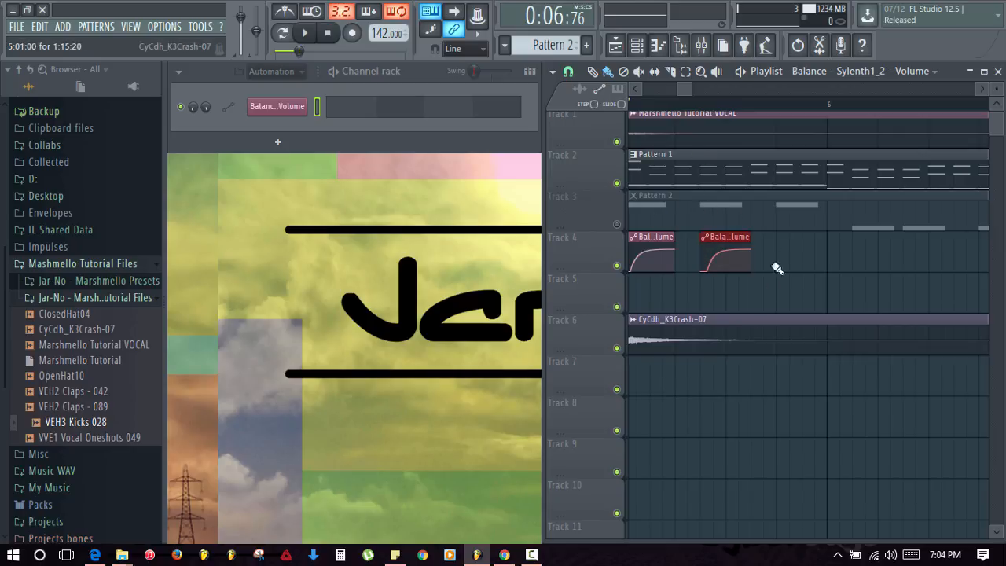
click(781, 253)
click(855, 257)
drag(864, 263, 759, 259)
click(799, 252)
click(874, 251)
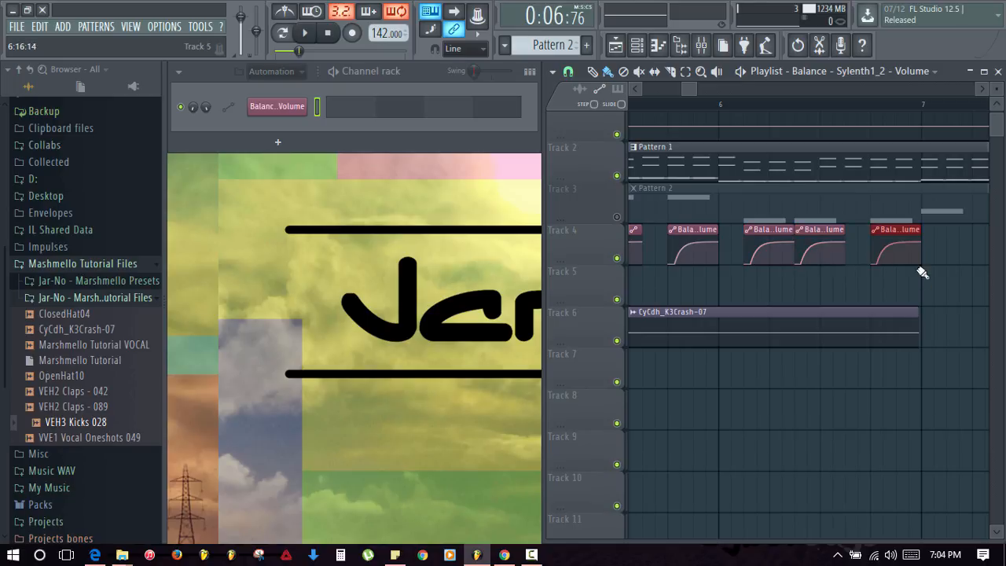
drag(918, 271, 644, 224)
click(652, 255)
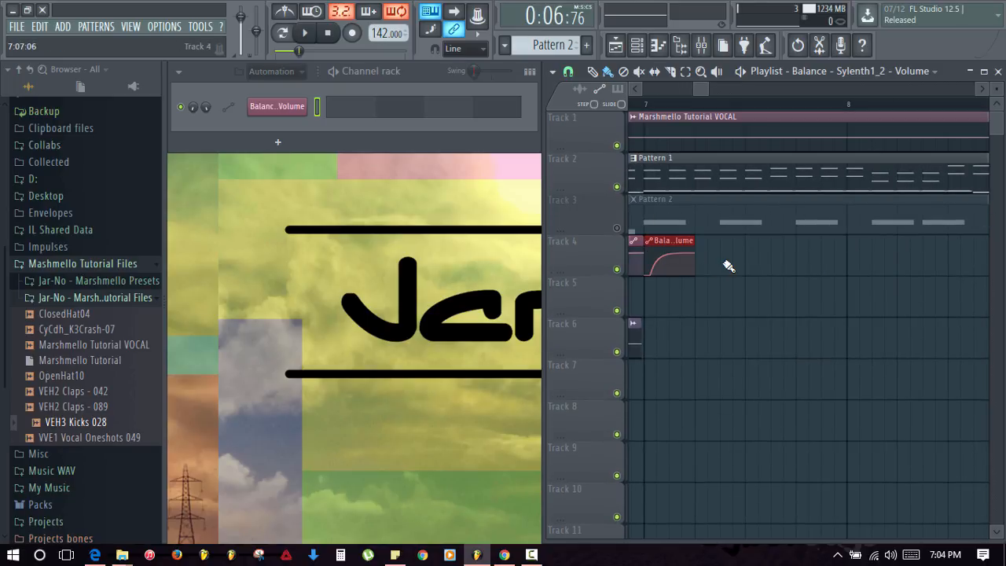
click(725, 264)
click(803, 267)
click(871, 265)
mouse_move(857, 274)
mouse_down()
mouse_move(841, 288)
mouse_move(759, 262)
mouse_up()
click(759, 260)
click(831, 261)
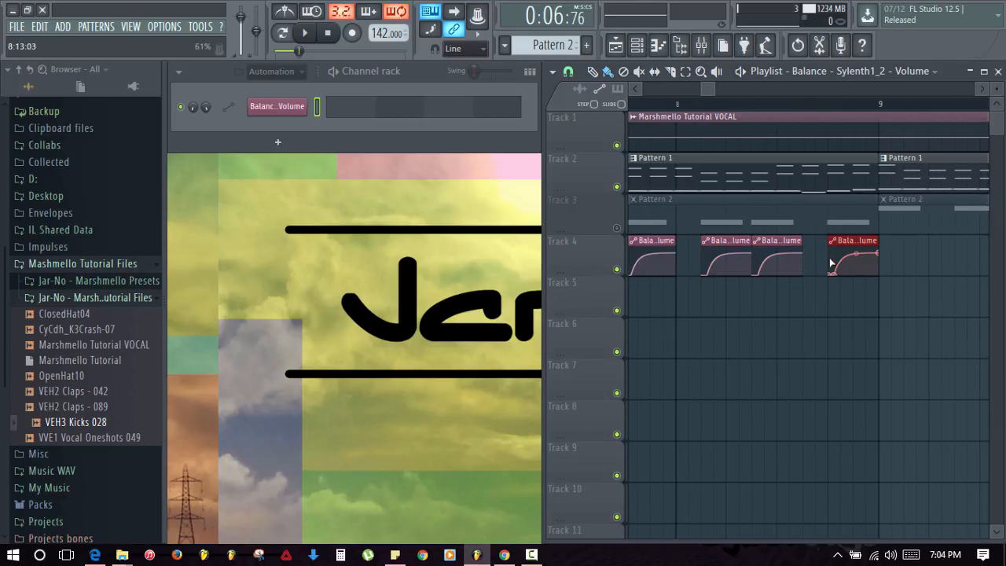
- Marquee-select only the Balance automation clips on Track 4
scroll(815, 105, down, 3)
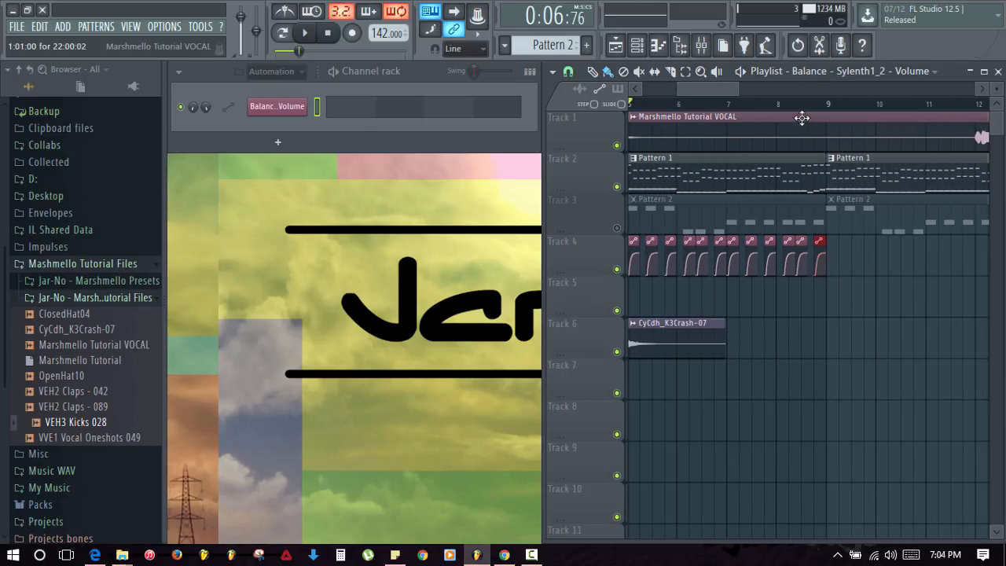
drag(836, 236, 842, 279)
scroll(872, 286, up, 2)
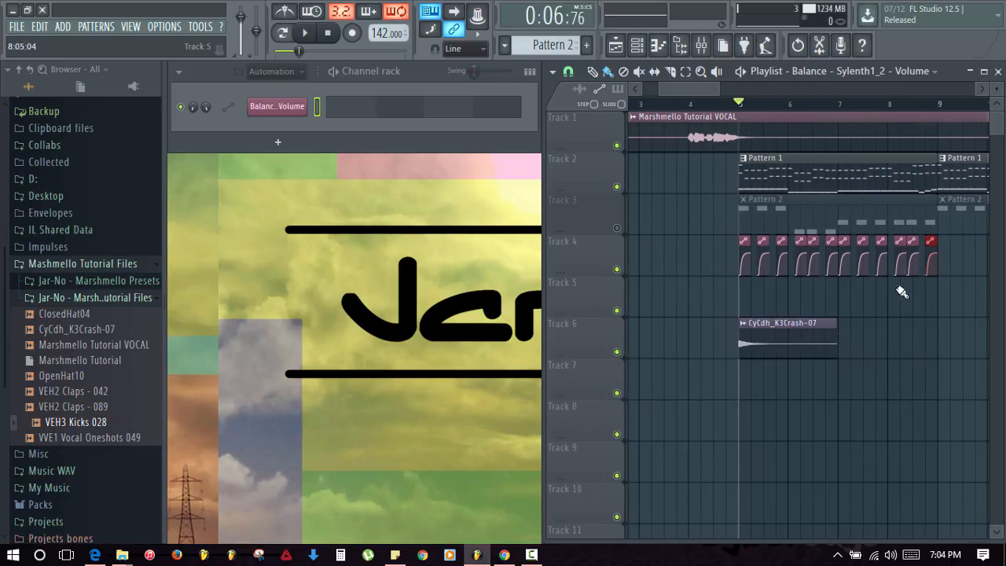
drag(953, 264, 717, 240)
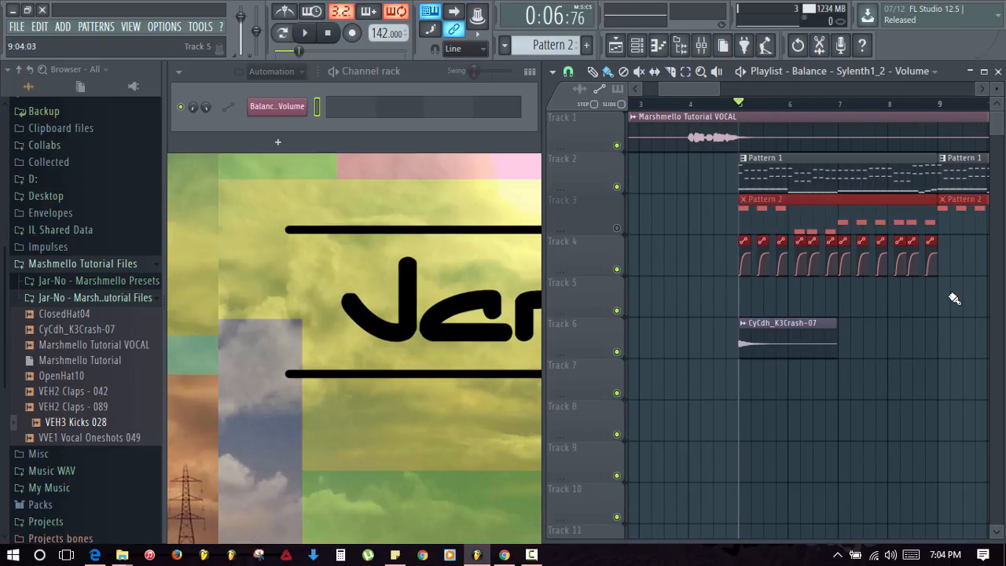
drag(954, 311, 731, 242)
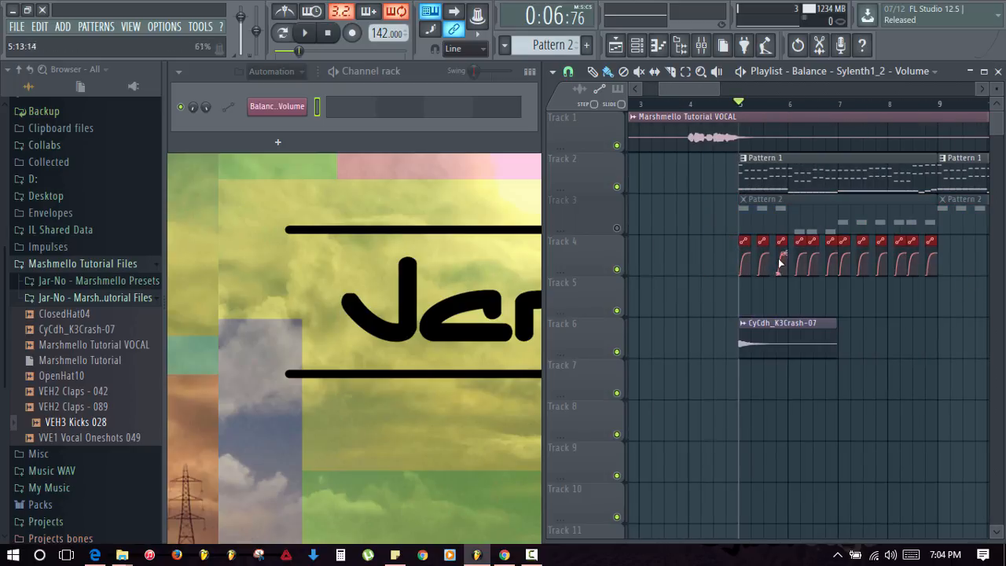
- Duplicate the selected Track 4 automation clips through bar 13 and play the arrangement
scroll(864, 314, down, 4)
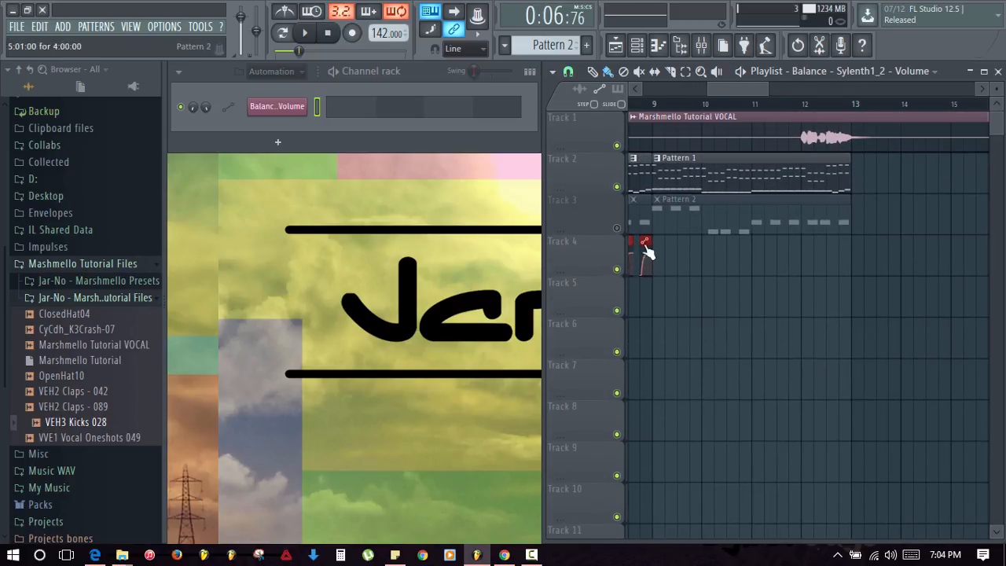
key(ctrl+b)
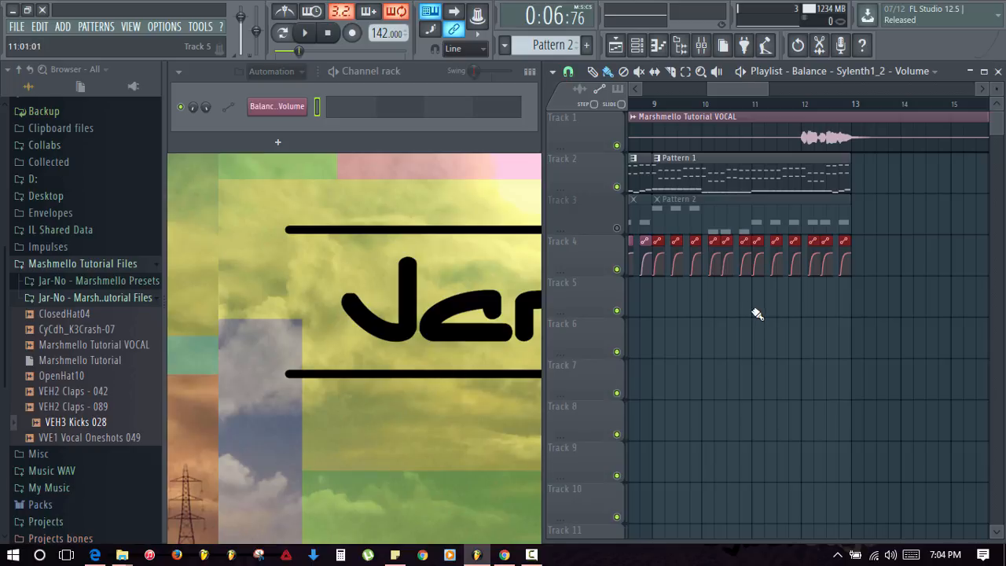
key(Delete)
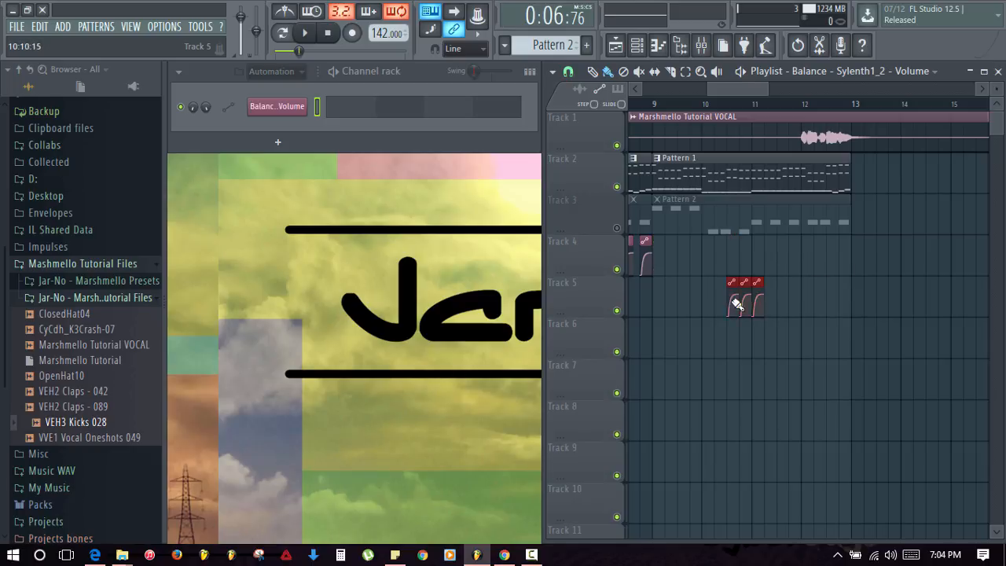
scroll(793, 307, right, 1)
key(ctrl+z)
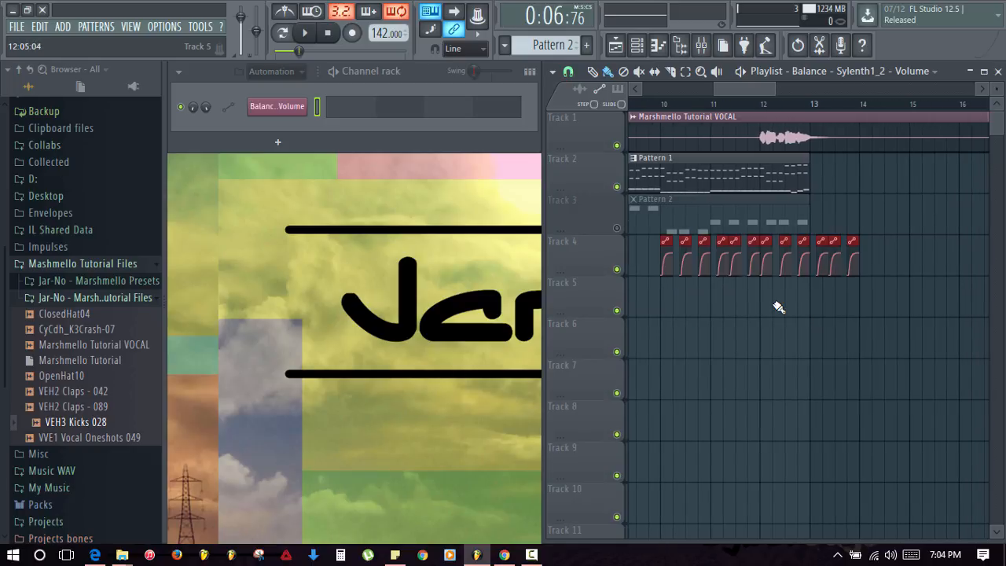
drag(723, 319, 854, 358)
key(Delete)
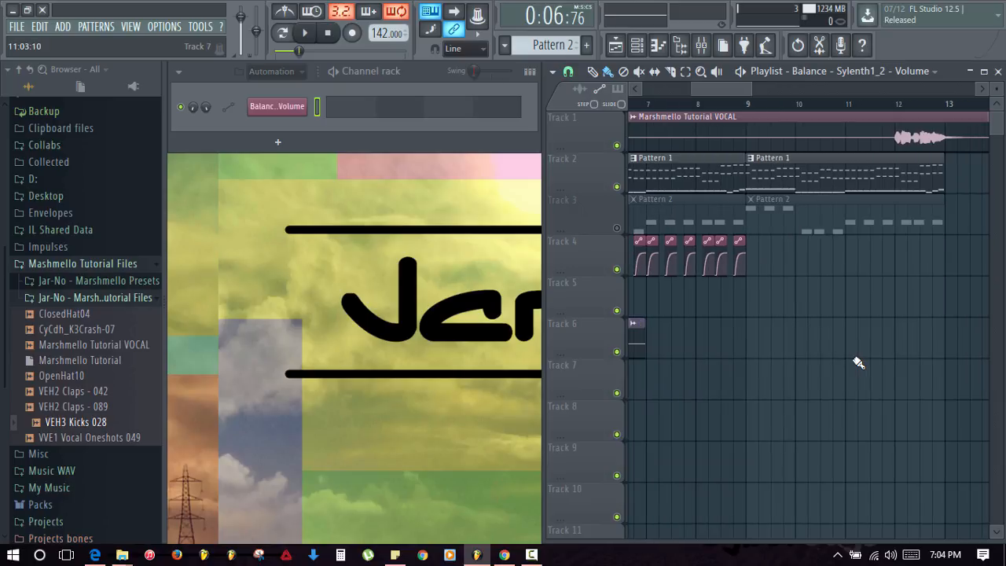
key(ctrl+v)
key(Delete)
drag(866, 367, 751, 349)
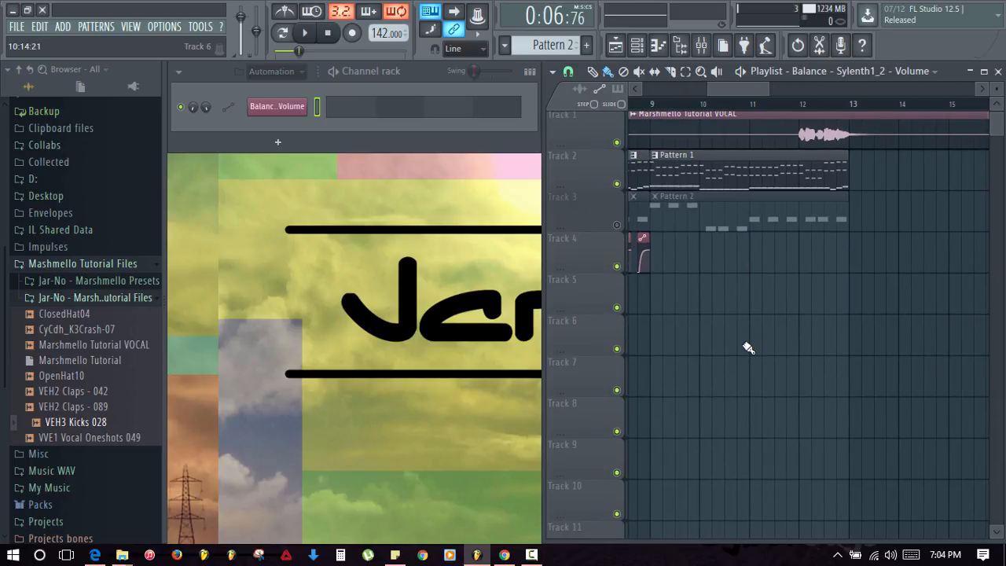
key(ctrl+v)
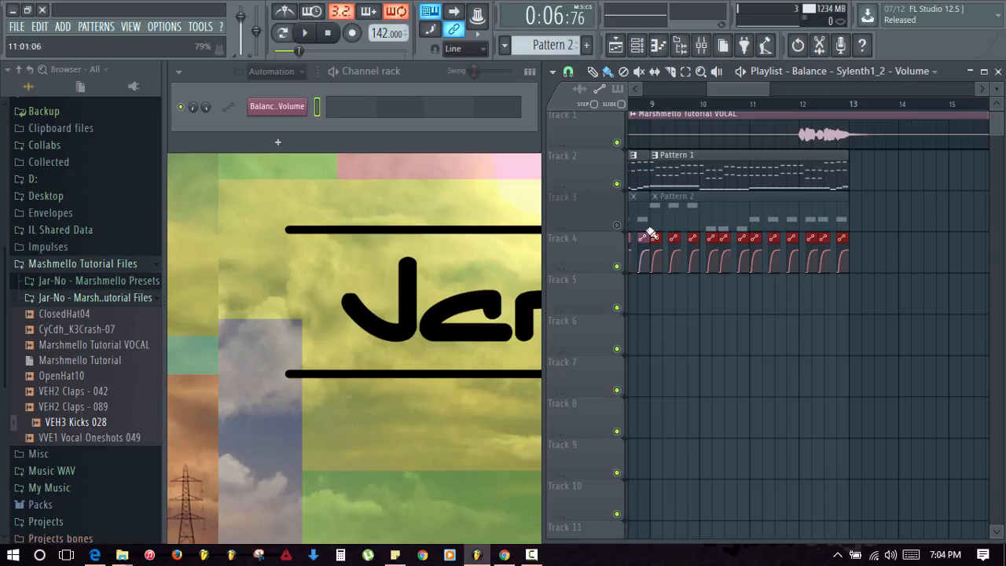
drag(730, 89, 687, 89)
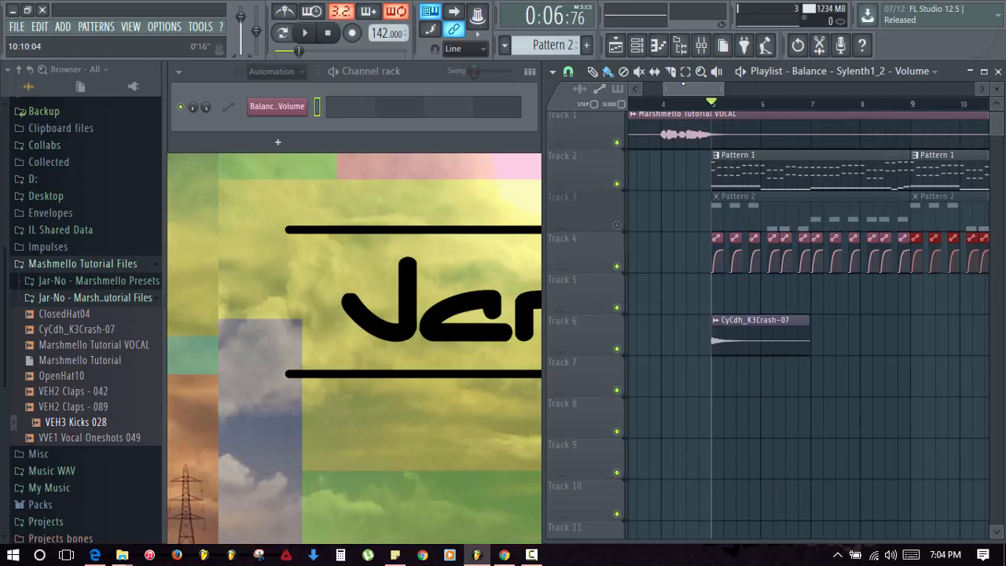
key(space)
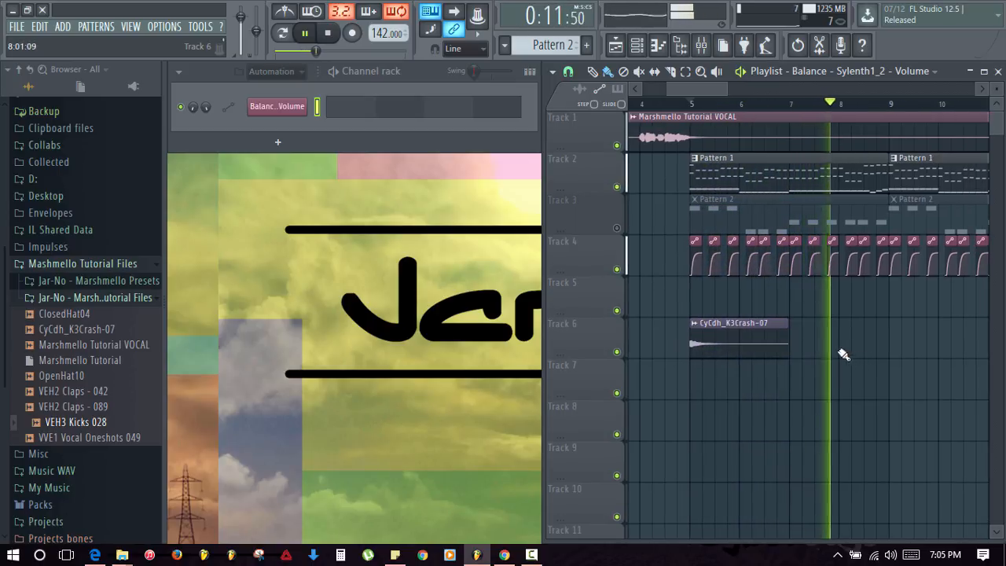
- Unmute Track 3's Pattern 2 clips and play the arrangement again
key(space)
click(616, 229)
key(space)
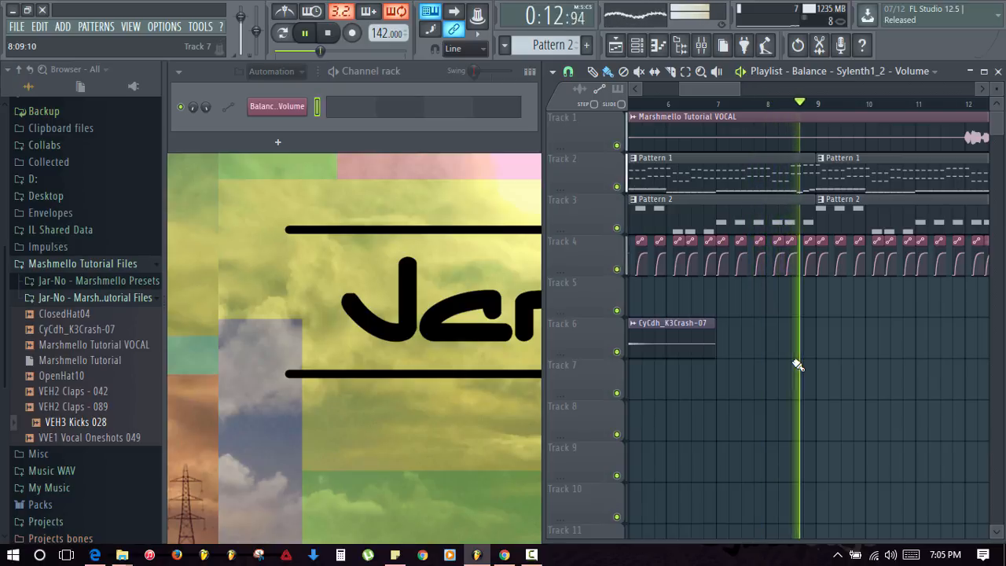
- Collapse the browser's folder tree and stop playback
scroll(733, 106, down, 2)
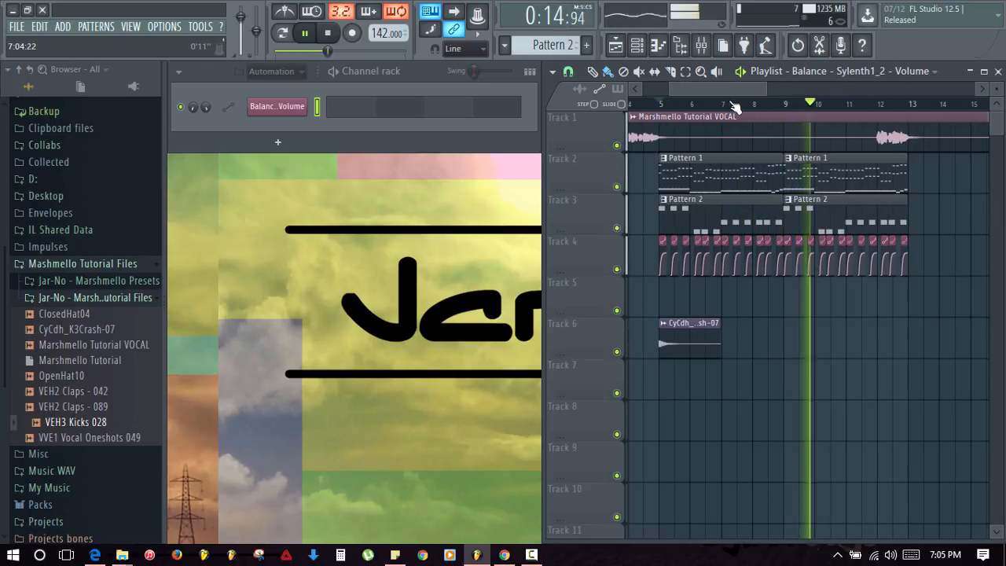
click(9, 69)
key(space)
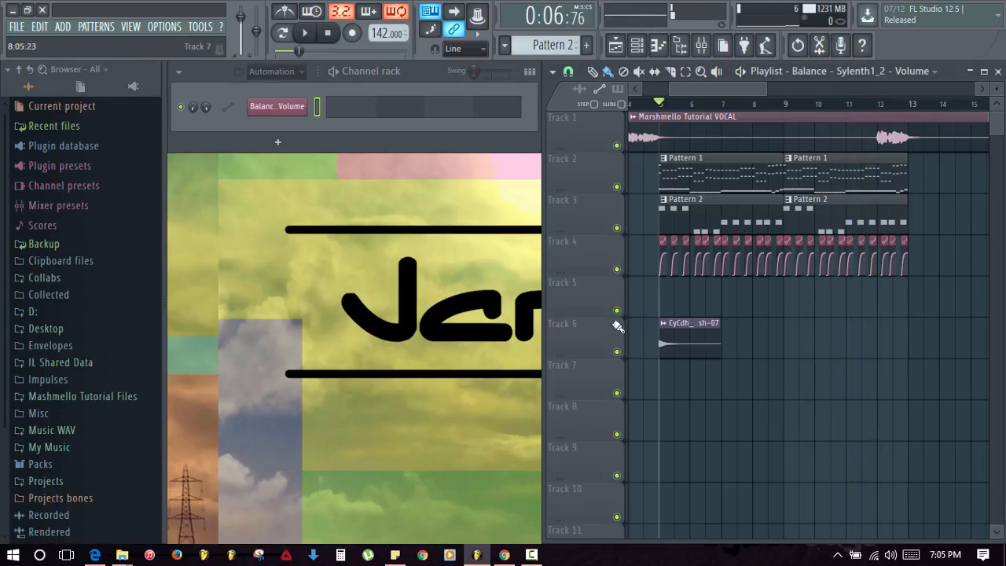
- Show the Unsorted channel group and switch to the empty Pattern 3
click(291, 71)
click(273, 135)
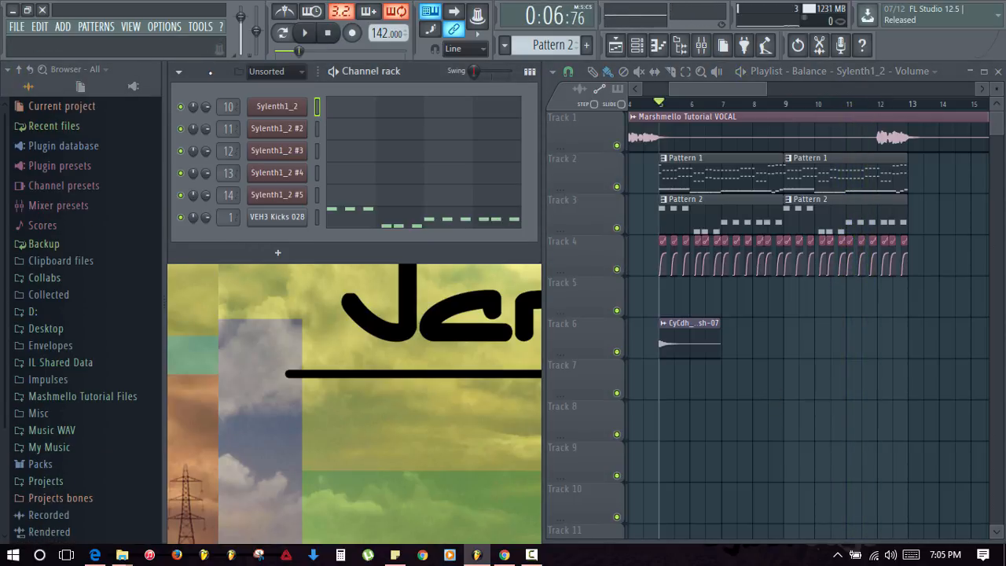
key(KP_Add)
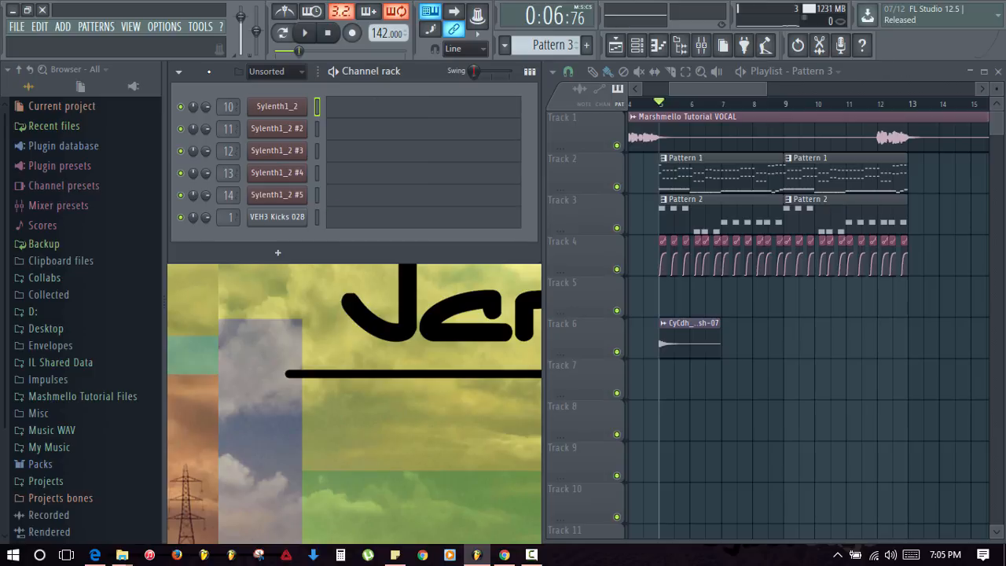
- Add VEH2 Claps - 042 and VEH2 Claps - 089 channels from the Mashmello Tutorial Files samples
click(86, 396)
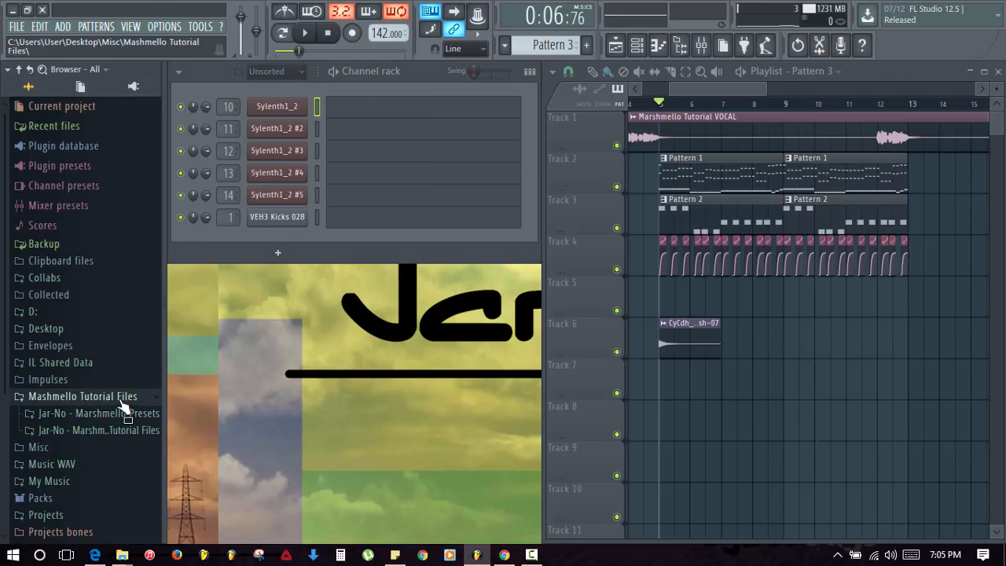
click(99, 430)
scroll(102, 444, down, 3)
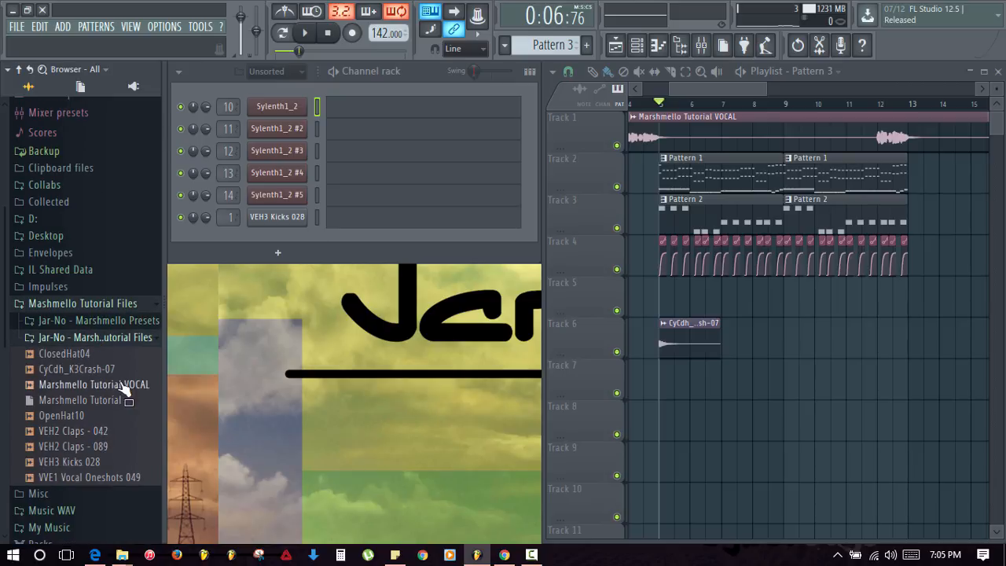
drag(90, 431, 274, 299)
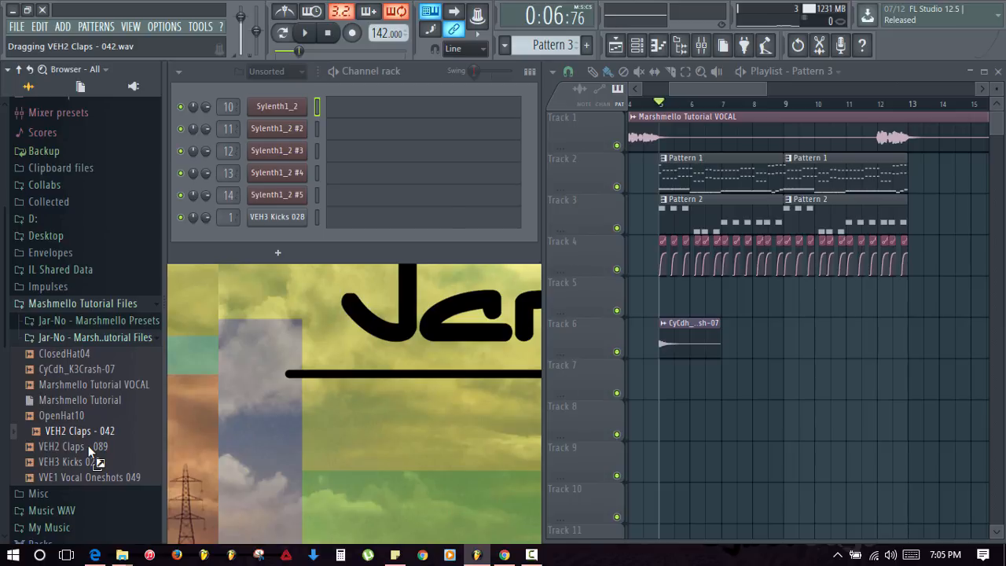
drag(88, 445, 249, 274)
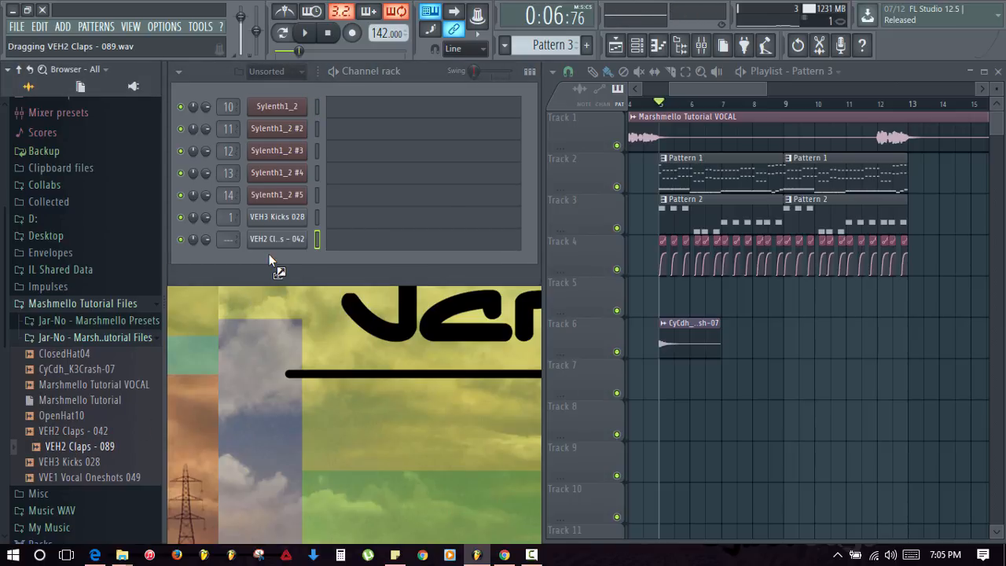
drag(398, 248, 398, 248)
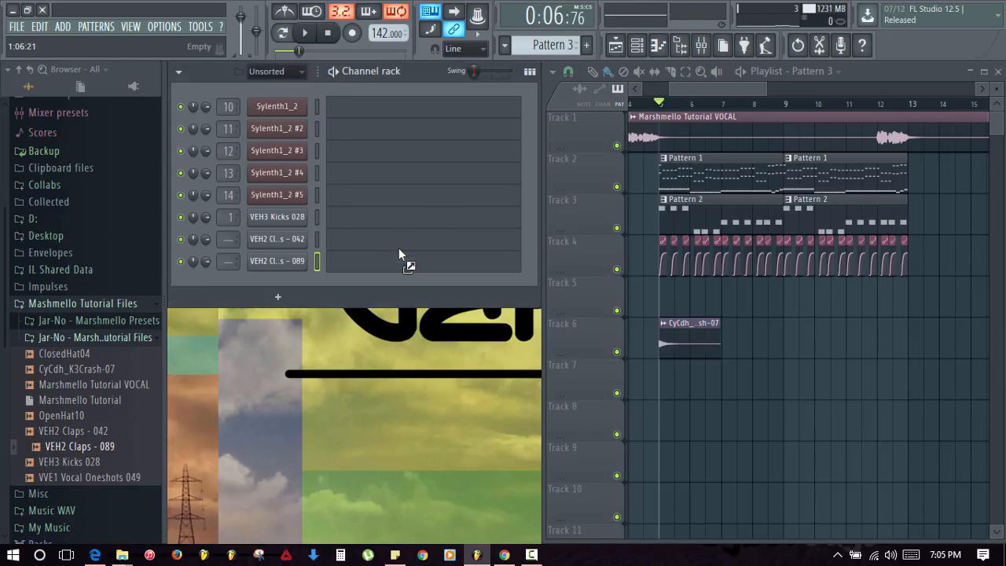
- Draw C5 clap notes in bars 1 and 2 for 042, and paste them into 089
click(397, 246)
click(257, 195)
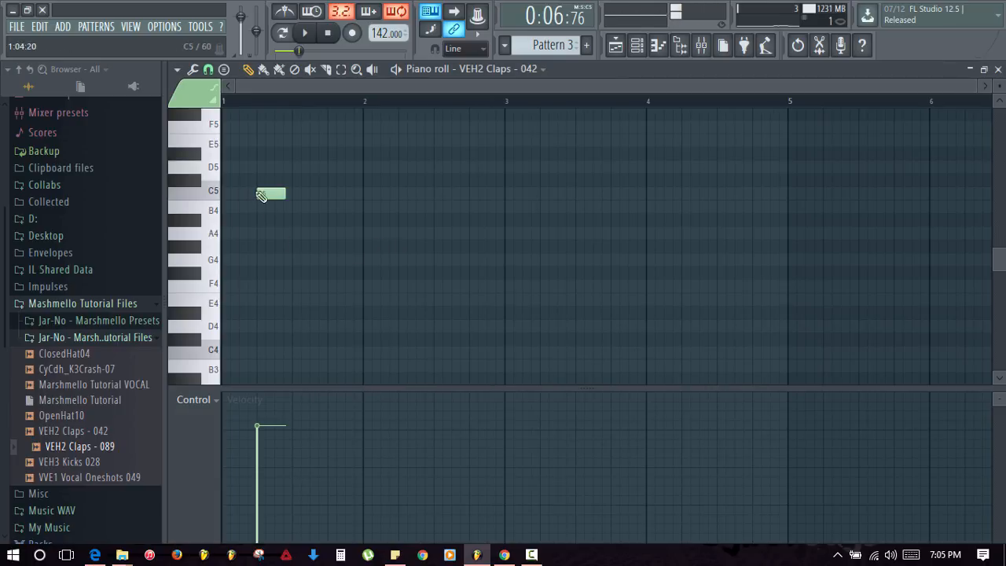
click(399, 195)
key(Escape)
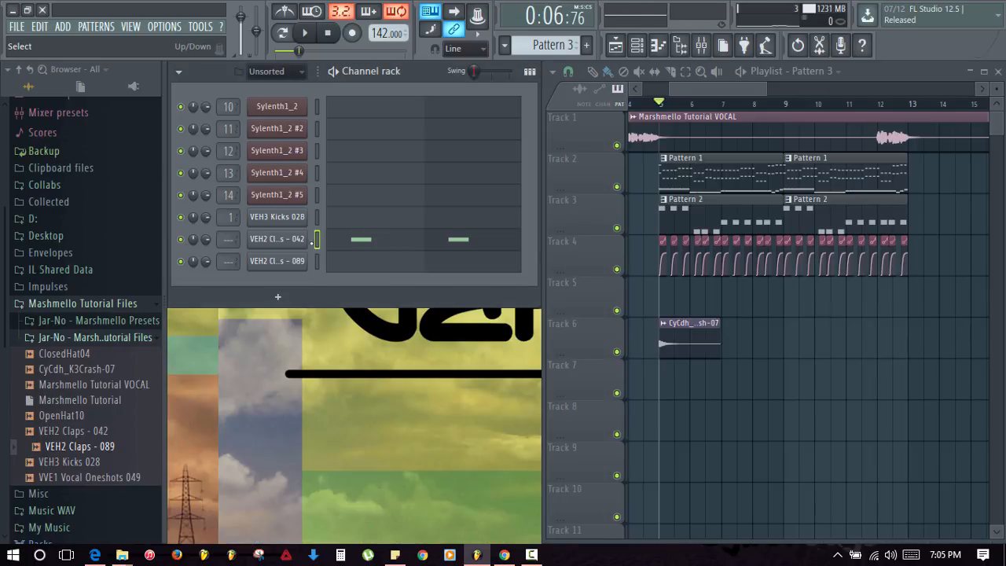
key(Down)
key(ctrl+v)
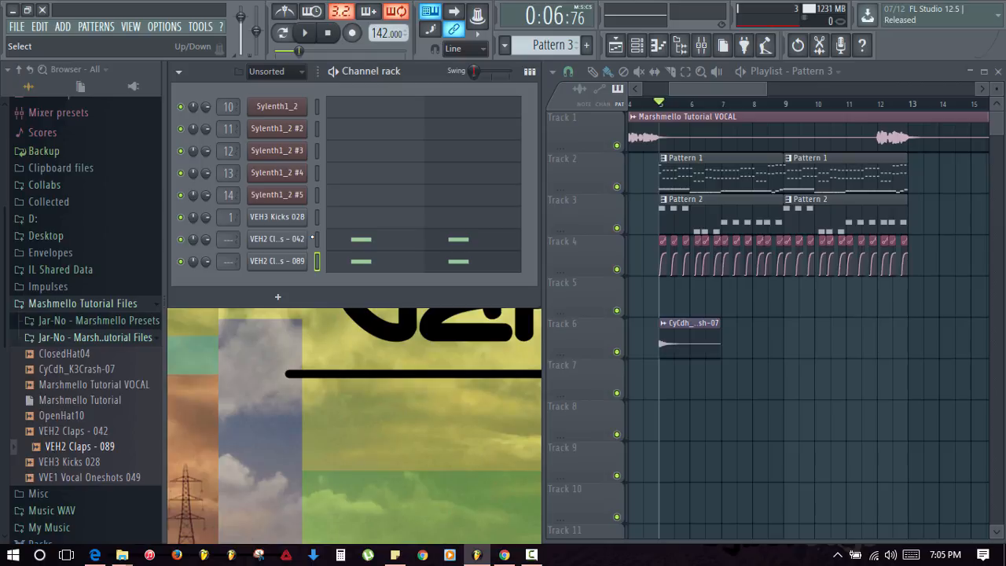
click(702, 45)
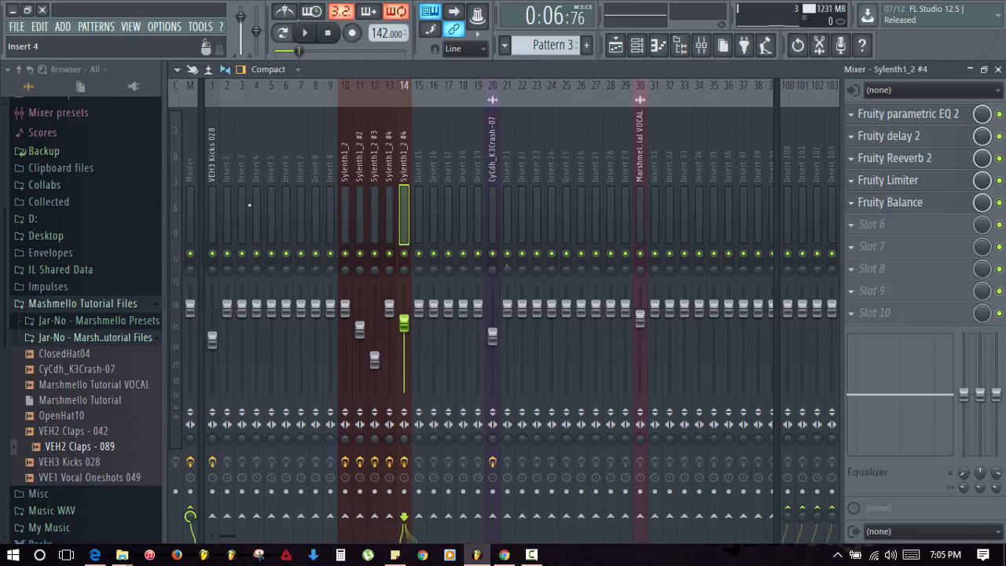
- Route VEH2 Claps - 042 to mixer insert 3 and VEH2 Claps - 089 to insert 4
click(237, 201)
key(ctrl+l)
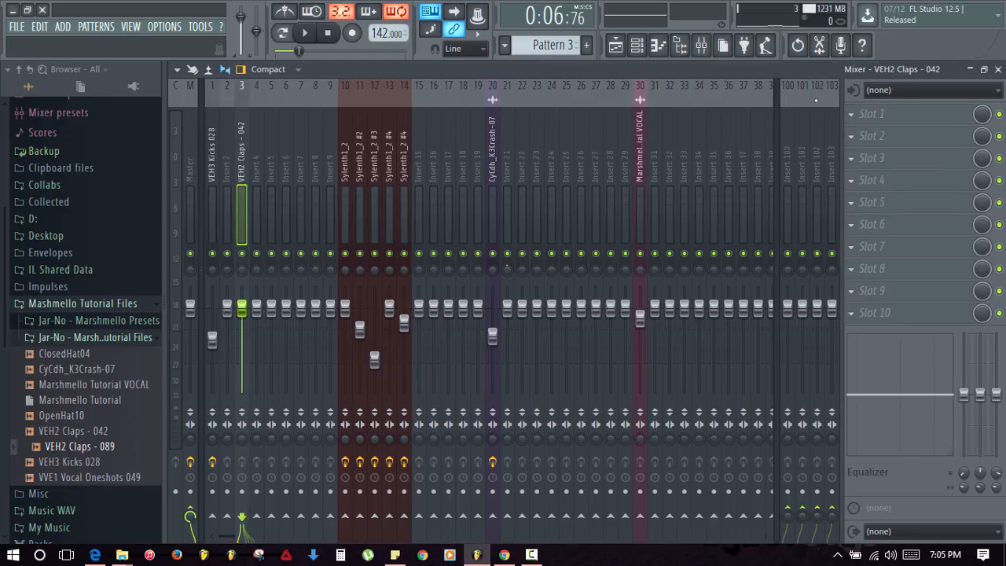
click(637, 45)
click(317, 263)
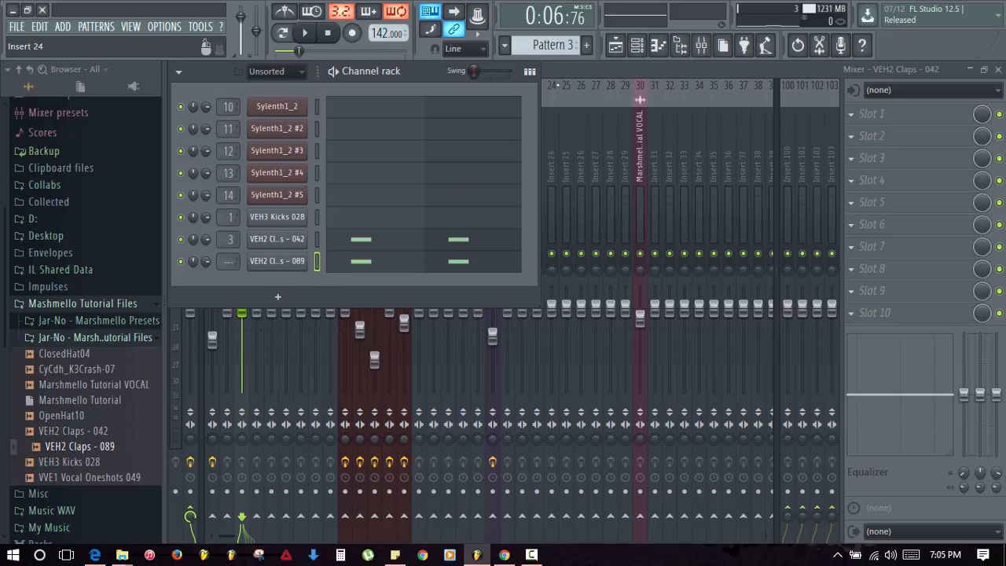
click(561, 72)
click(251, 204)
key(ctrl+l)
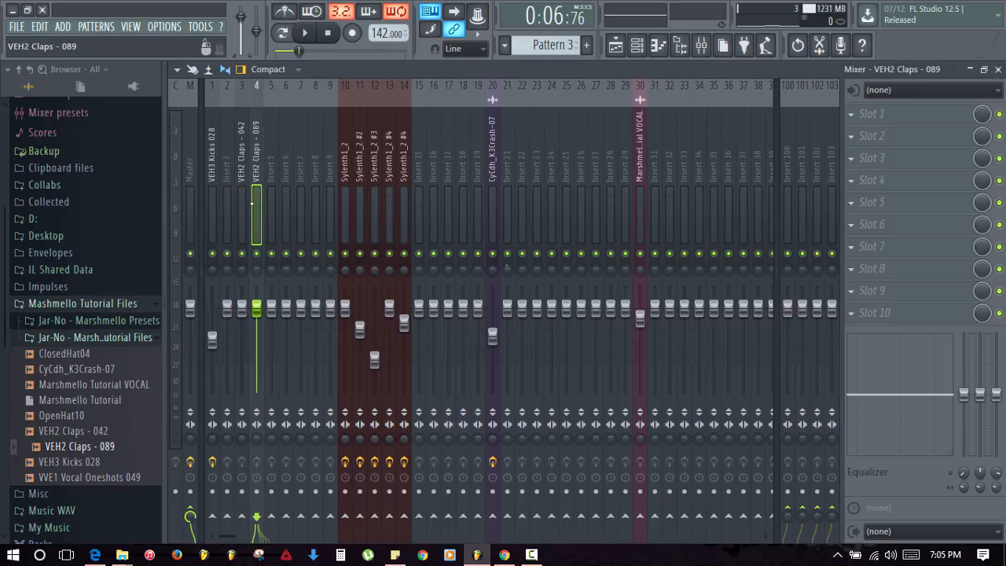
- Play the clap pattern in pattern mode, then close the mixer and stop
key(space)
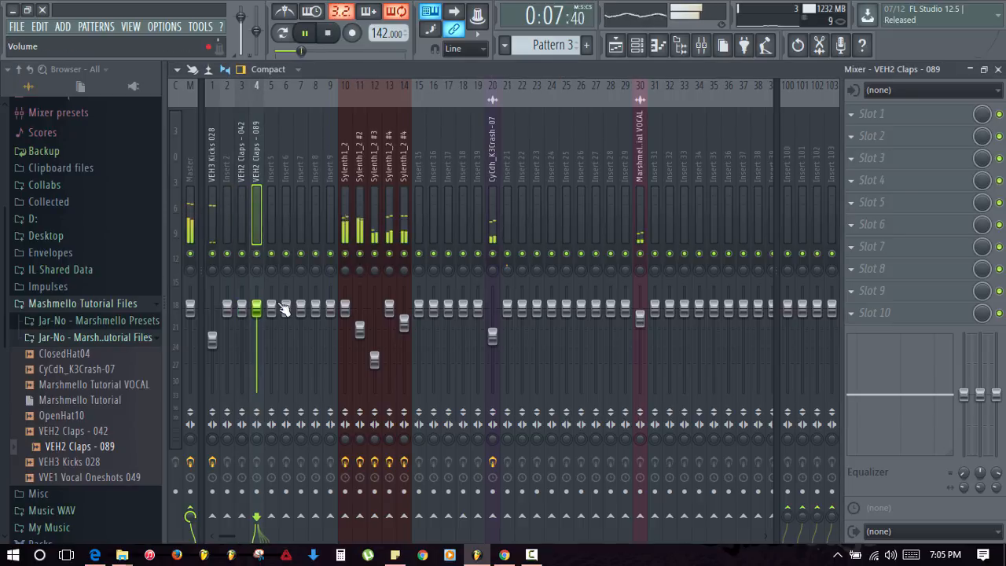
key(space)
click(283, 32)
key(space)
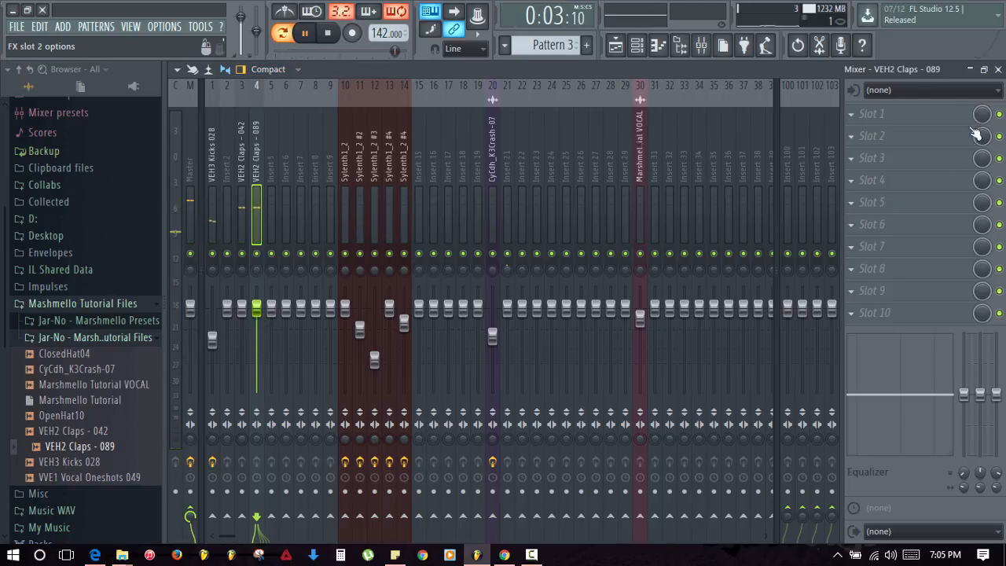
click(997, 69)
key(space)
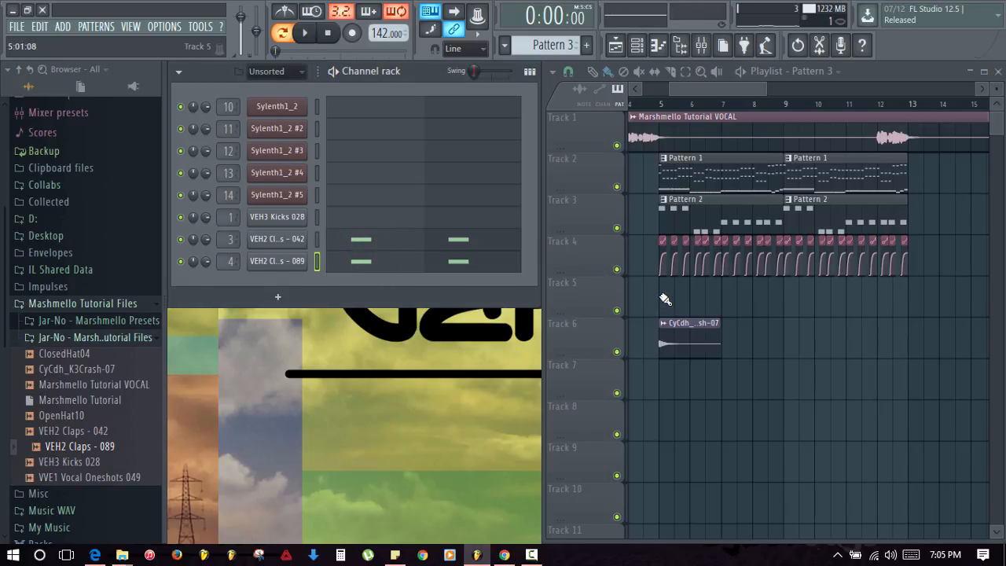
- Paint Pattern 3 clips across Track 5 and play the song to hear the claps
drag(667, 308, 832, 310)
click(884, 401)
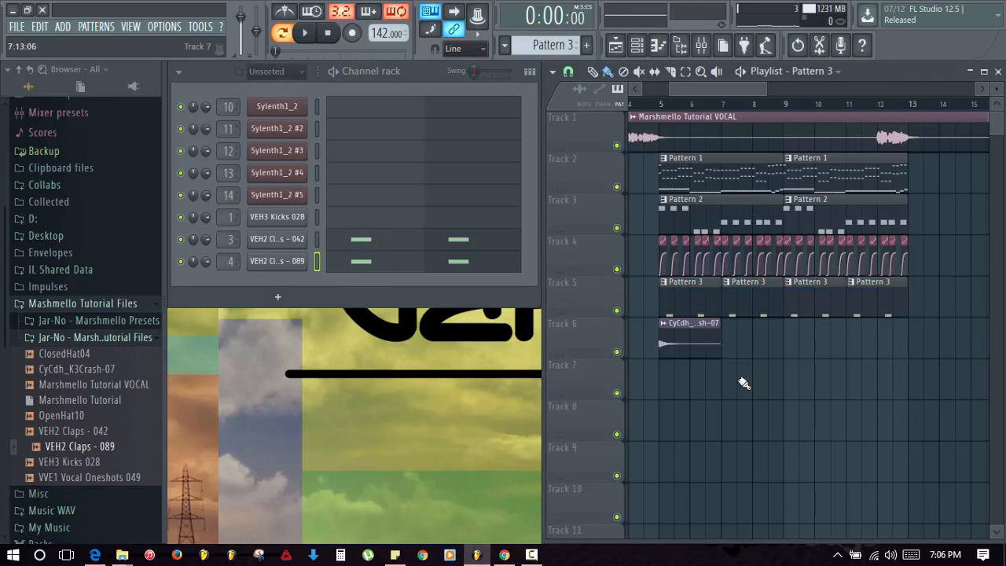
click(701, 45)
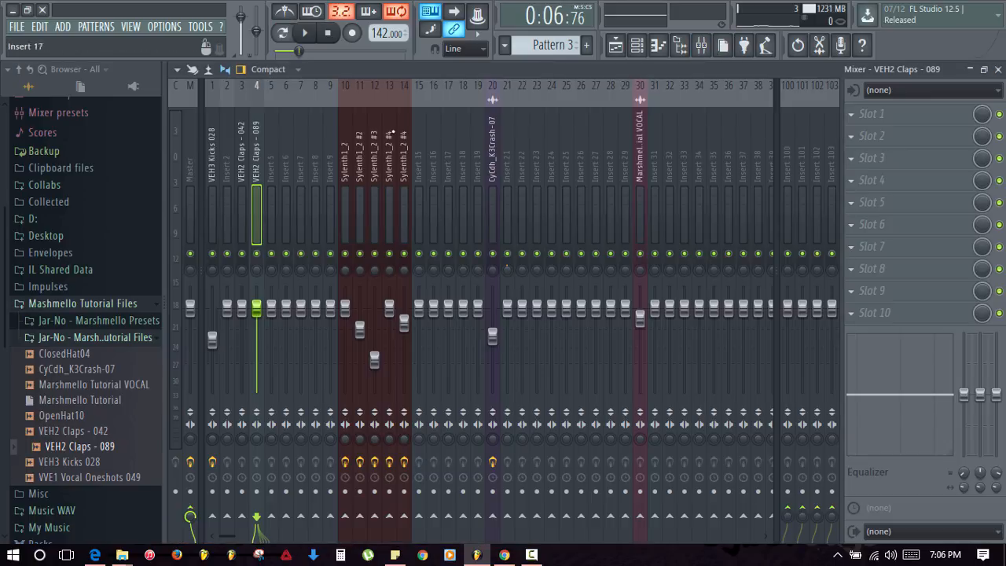
key(space)
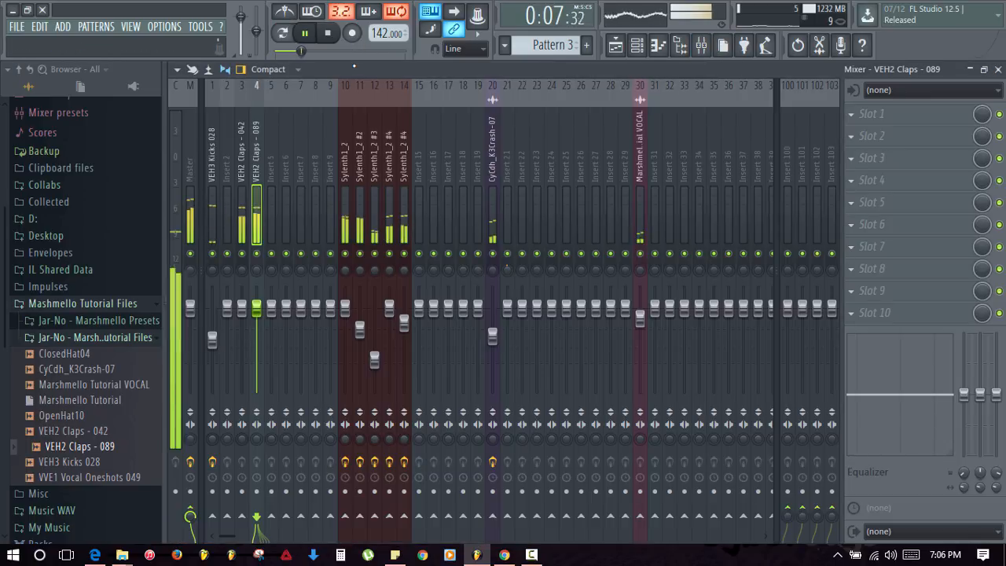
click(998, 70)
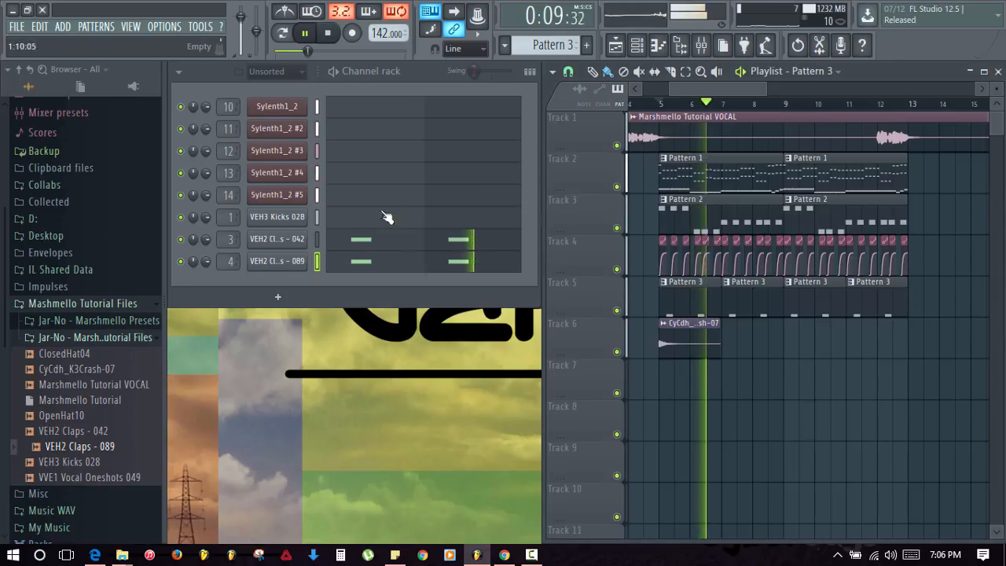
key(space)
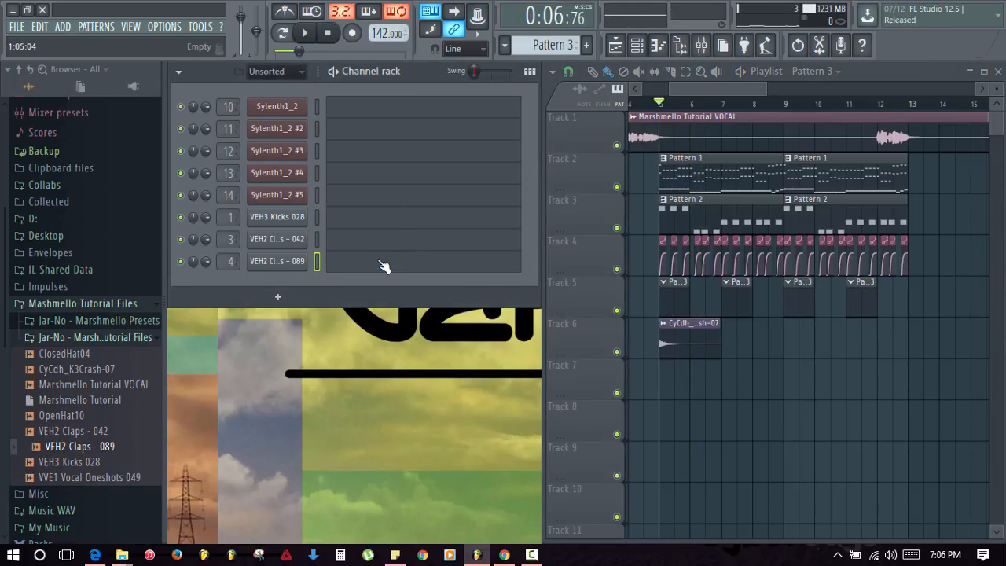
- Move the VEH2 Claps - 042 note to C5 halfway through bar 1 and audition it
key(F7)
click(365, 196)
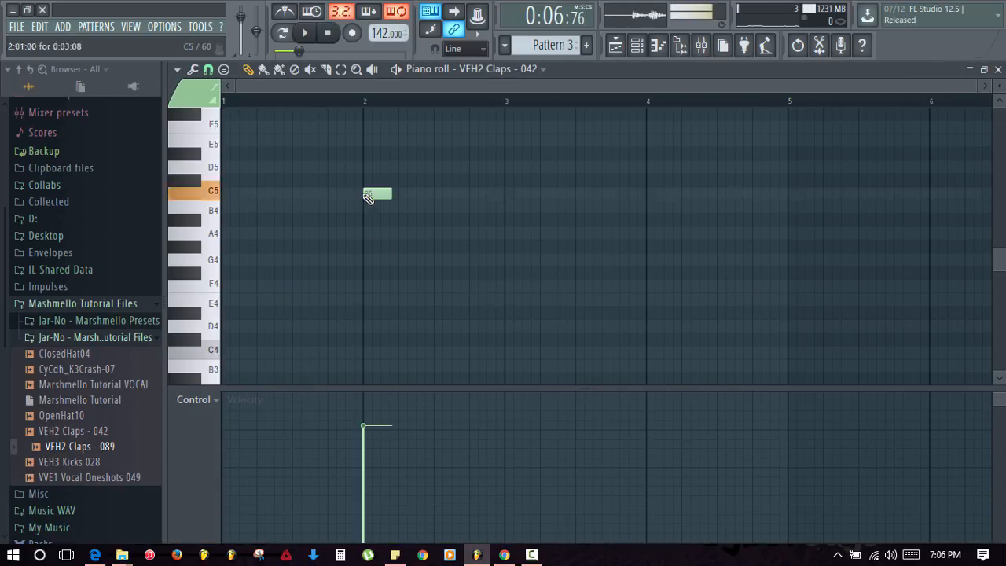
right_click(369, 196)
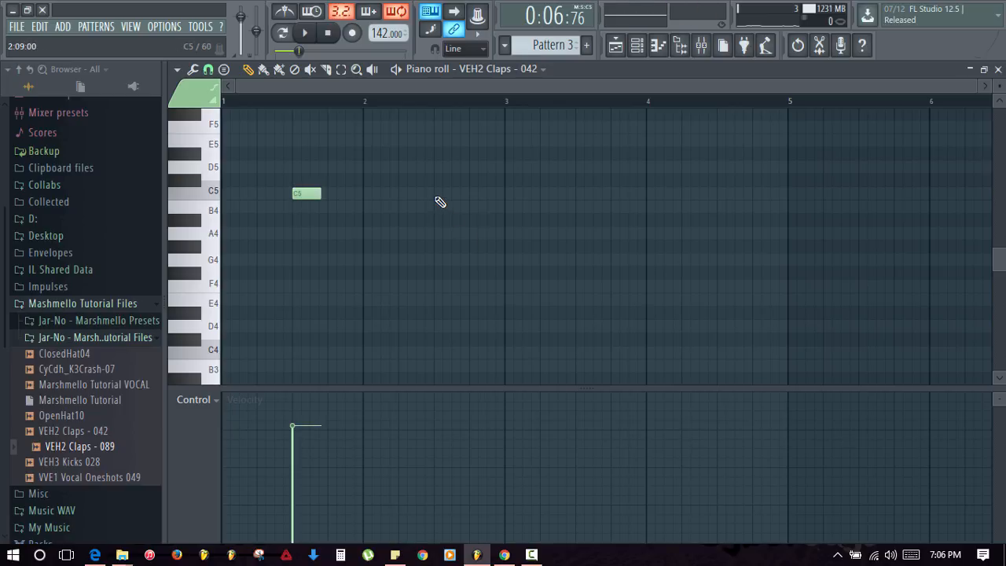
click(438, 196)
key(space)
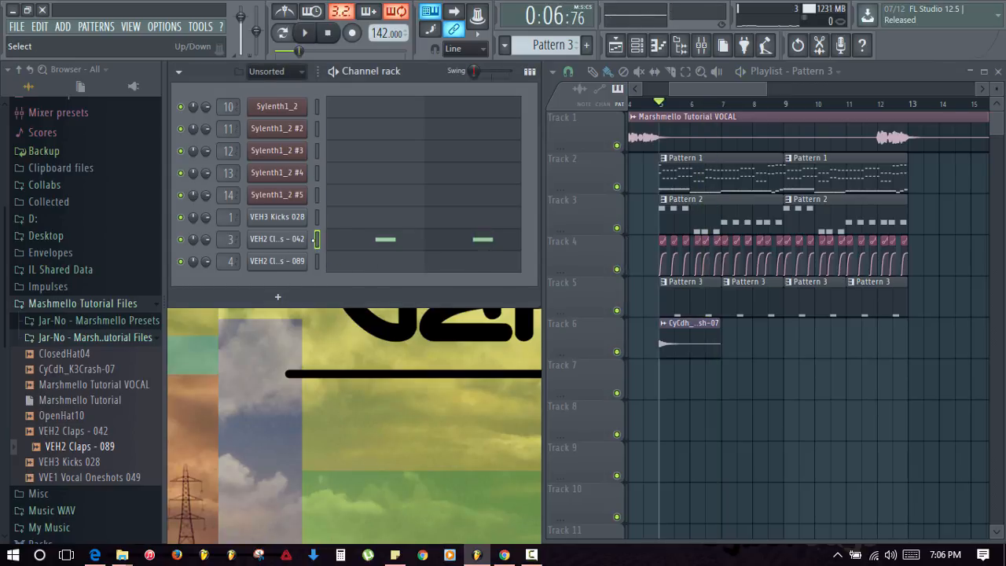
scroll(788, 401, down, 1)
key(space)
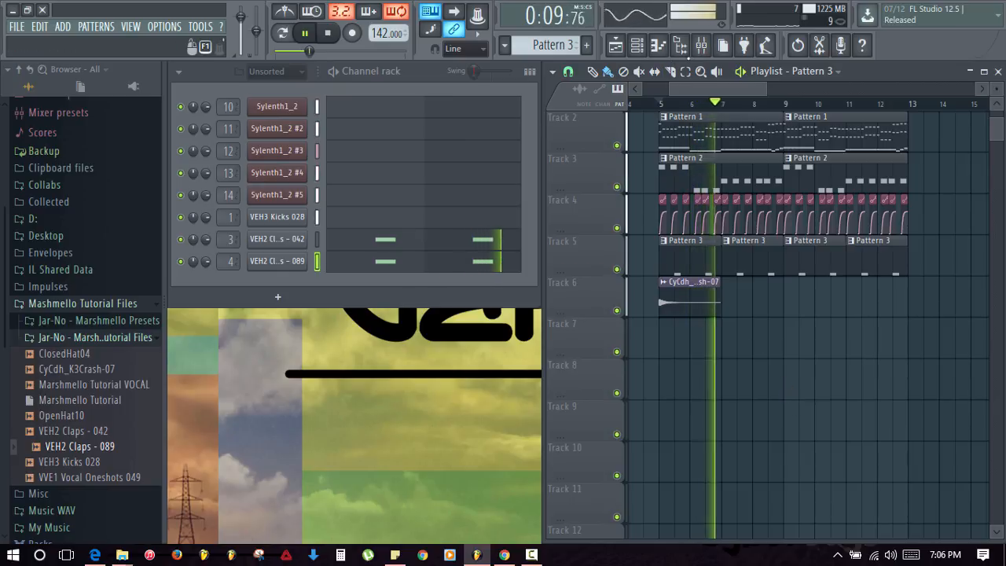
- Solo the 042 clap insert and lower insert 4's fader to -4.5 dB
click(702, 45)
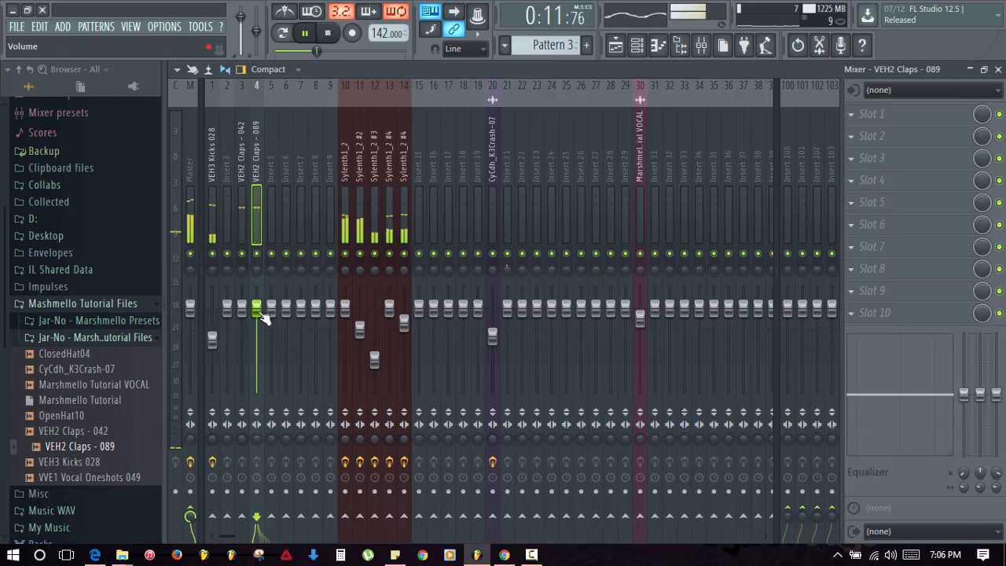
key(space)
right_click(242, 254)
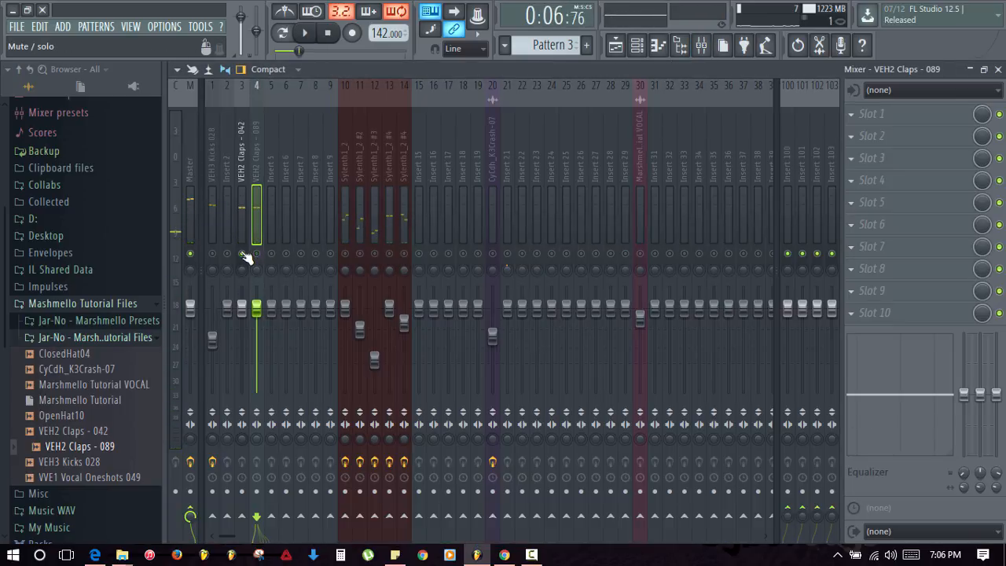
click(242, 306)
key(space)
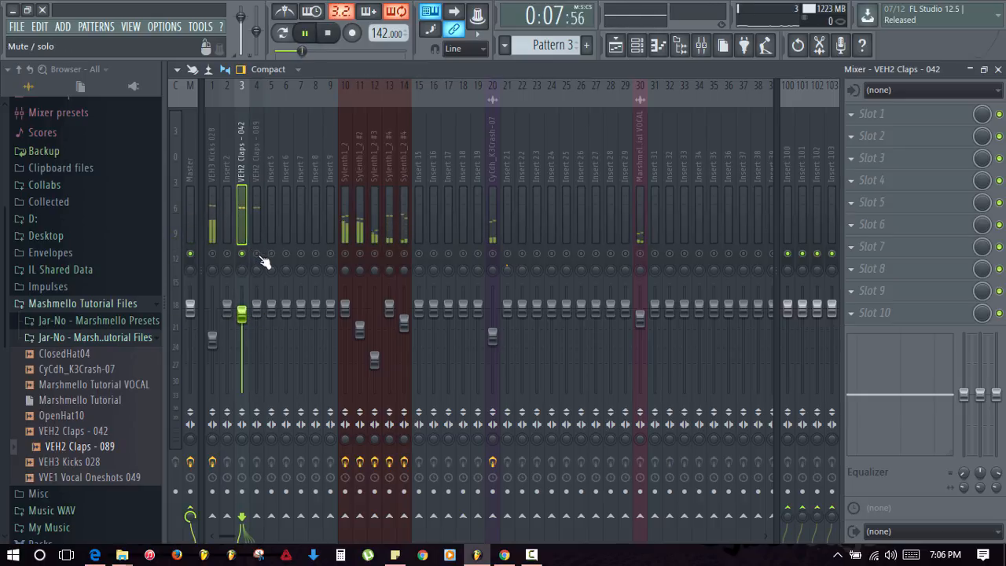
drag(256, 305, 256, 316)
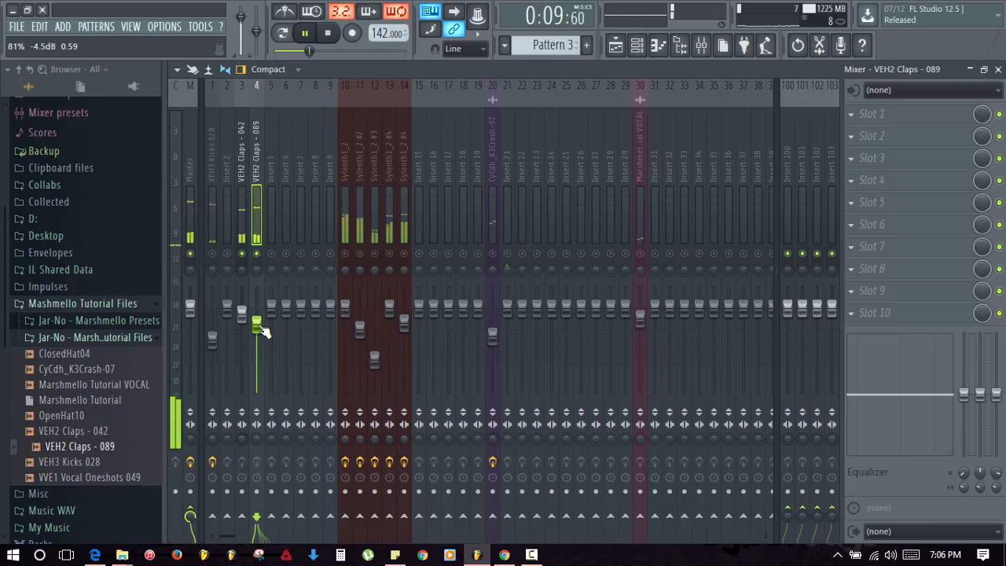
- Raise the VEH2 Claps - 089 precomputed OUT knob, preview the sample, and reopen the mixer
key(space)
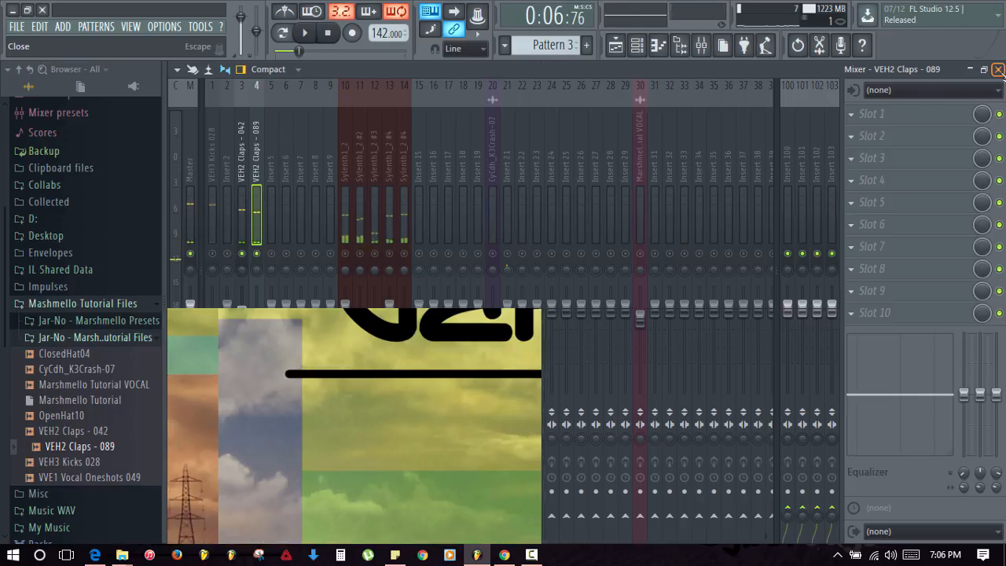
click(998, 69)
click(303, 261)
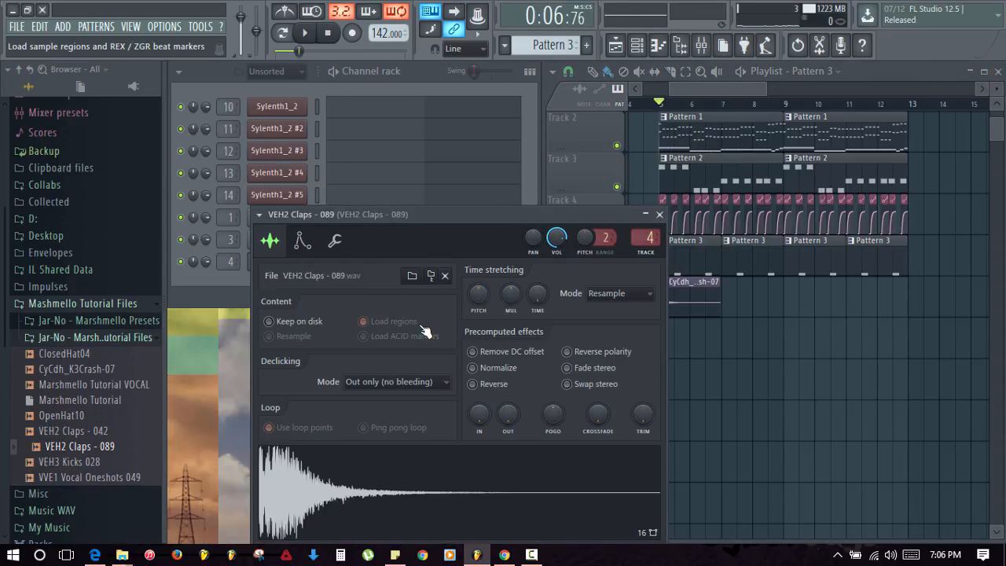
drag(473, 499, 432, 362)
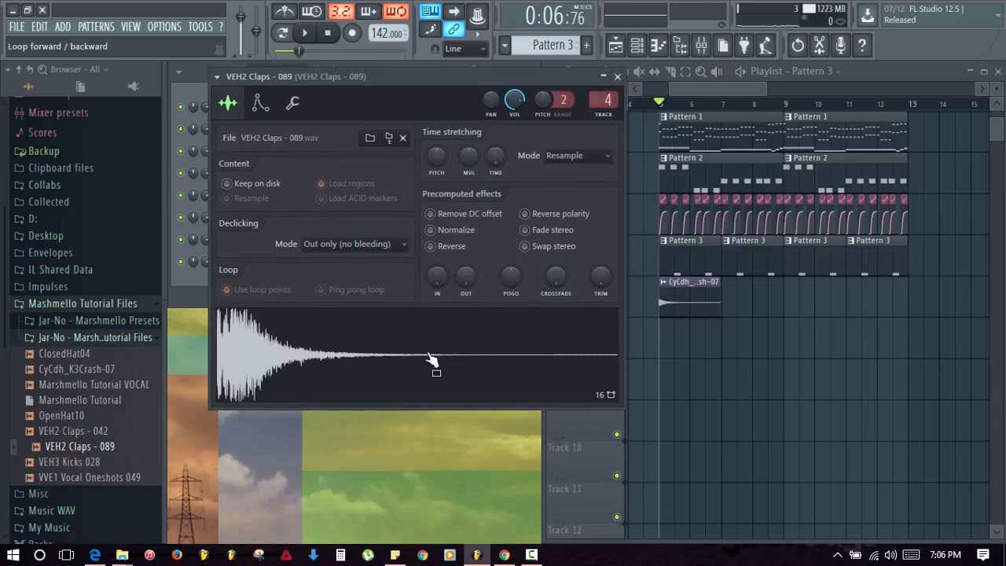
click(411, 359)
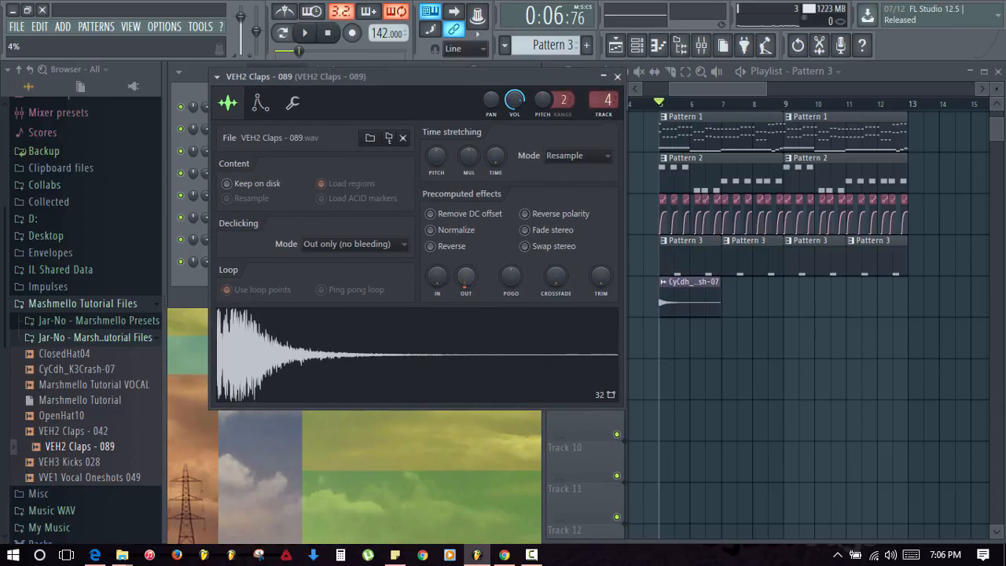
drag(465, 276, 465, 264)
click(413, 333)
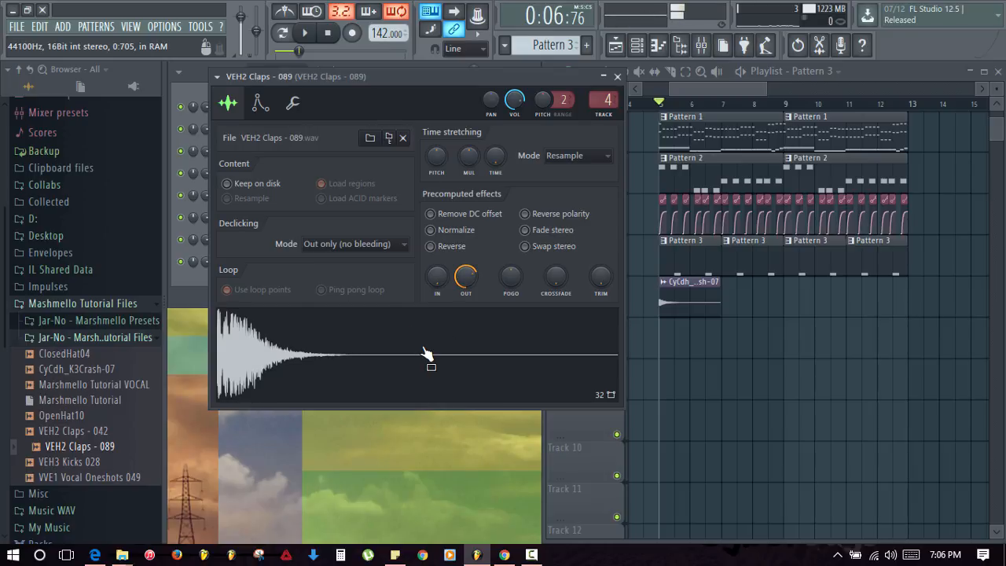
key(space)
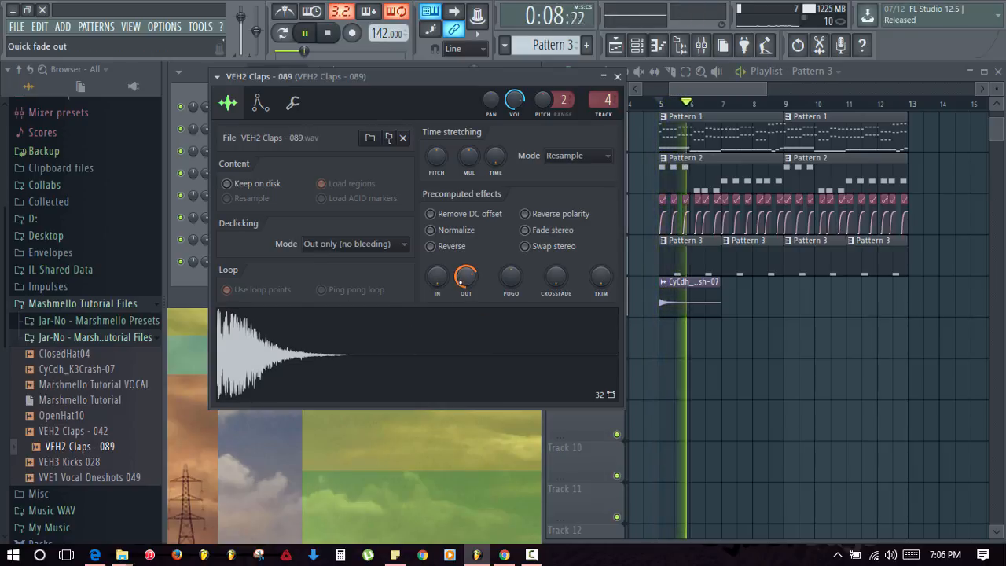
click(617, 77)
click(702, 45)
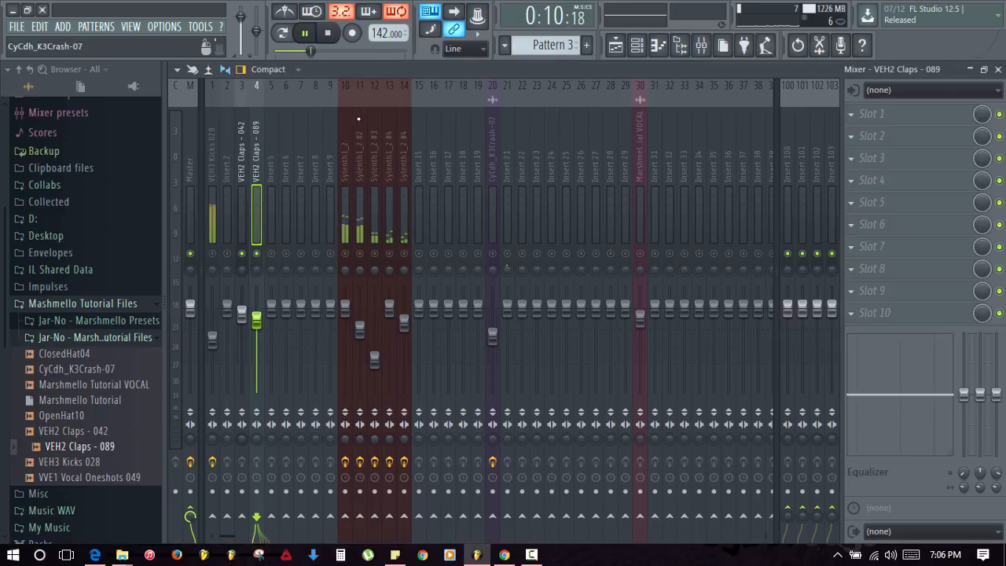
- Stop playback and load Fruity Parametric EQ 2 into slot 1 of the VEH2 Claps - 042 track
click(242, 211)
key(space)
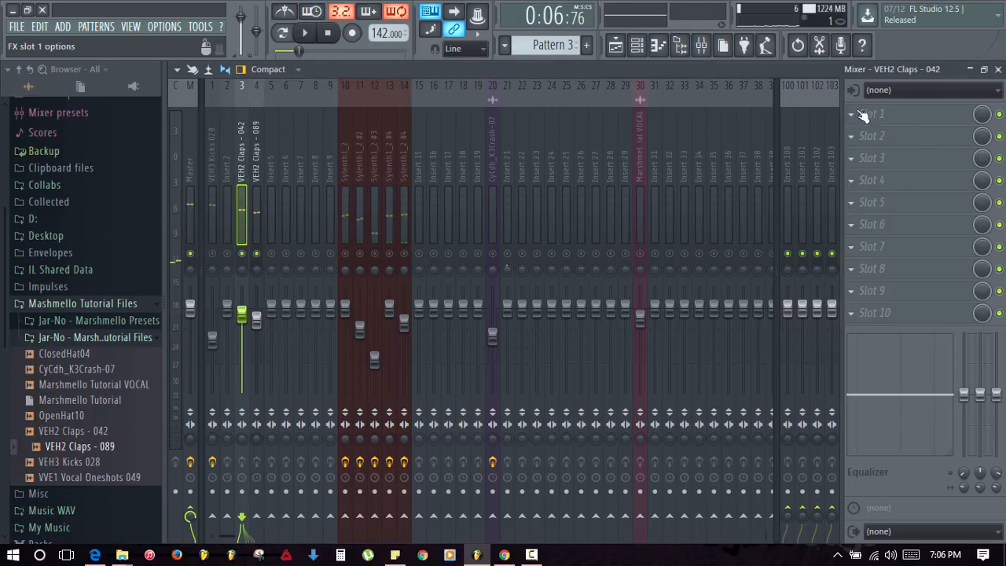
click(859, 112)
click(853, 196)
- Change band 1's slope order, reposition the low band, and close the EQ
right_click(243, 257)
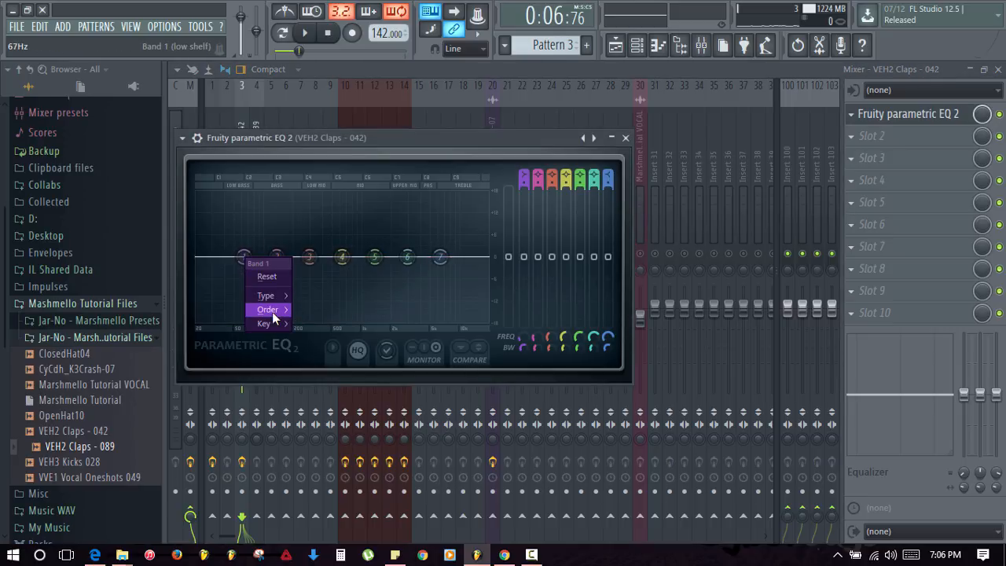
mouse_move(273, 313)
click(319, 313)
right_click(244, 257)
click(313, 311)
mouse_move(244, 258)
mouse_down()
mouse_move(243, 270)
mouse_move(231, 254)
mouse_up()
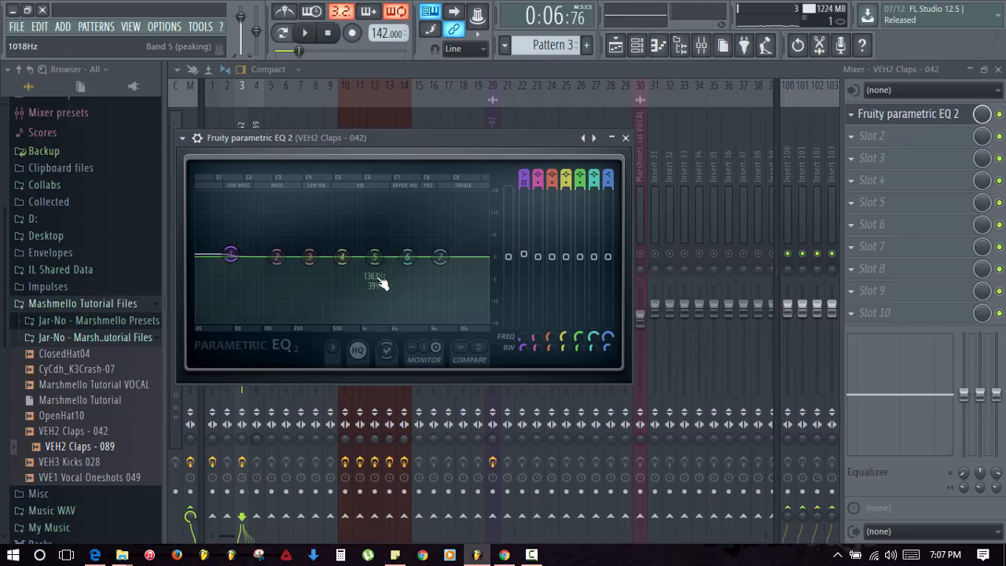
click(625, 138)
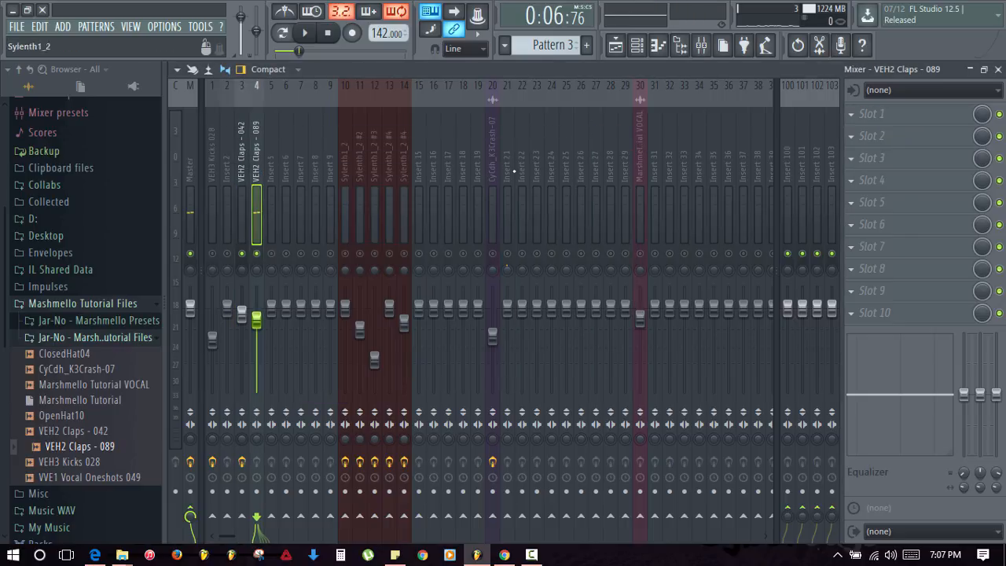
click(865, 114)
- Load Fruity Parametric EQ 2 on the 089 clap and cut lows near 200 Hz with bands 1 and 2
click(832, 194)
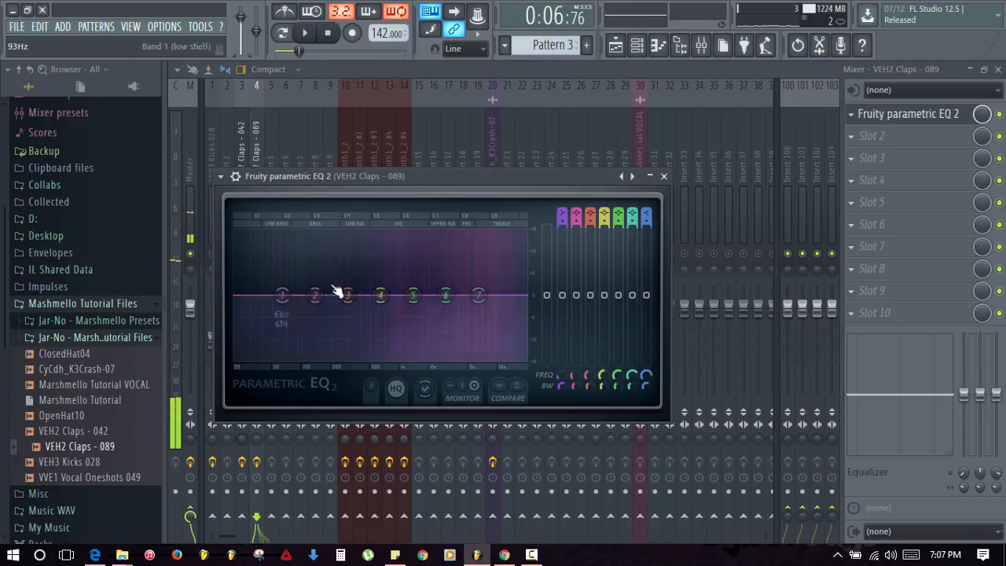
key(q)
key(q)
key(q)
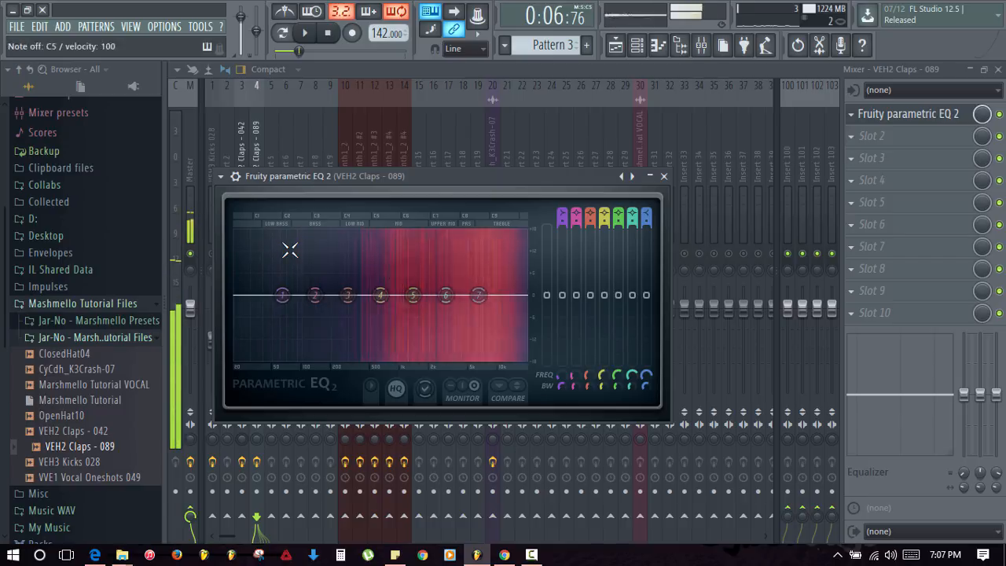
right_click(282, 296)
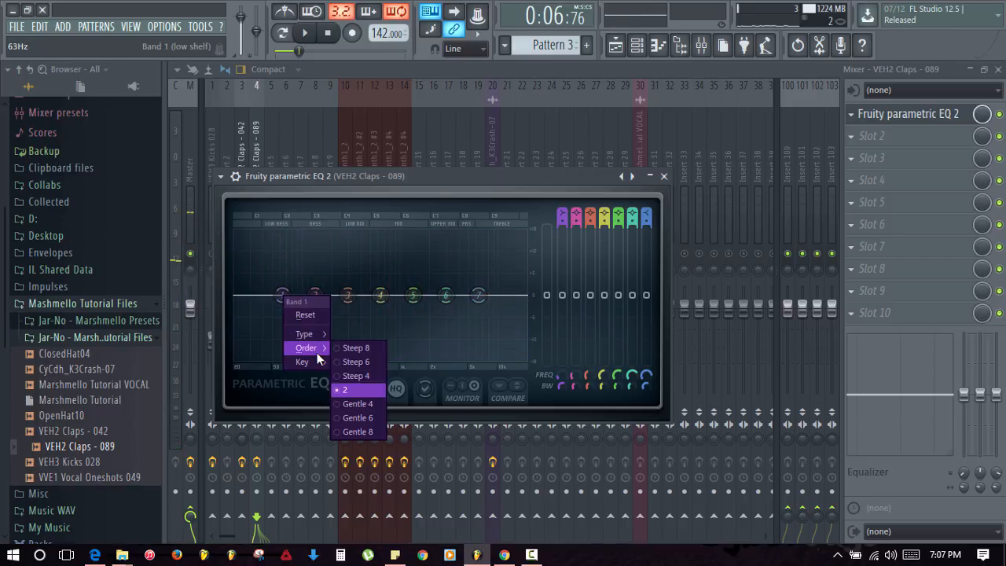
click(347, 349)
drag(280, 296, 335, 361)
key(q)
key(q)
drag(312, 308, 272, 341)
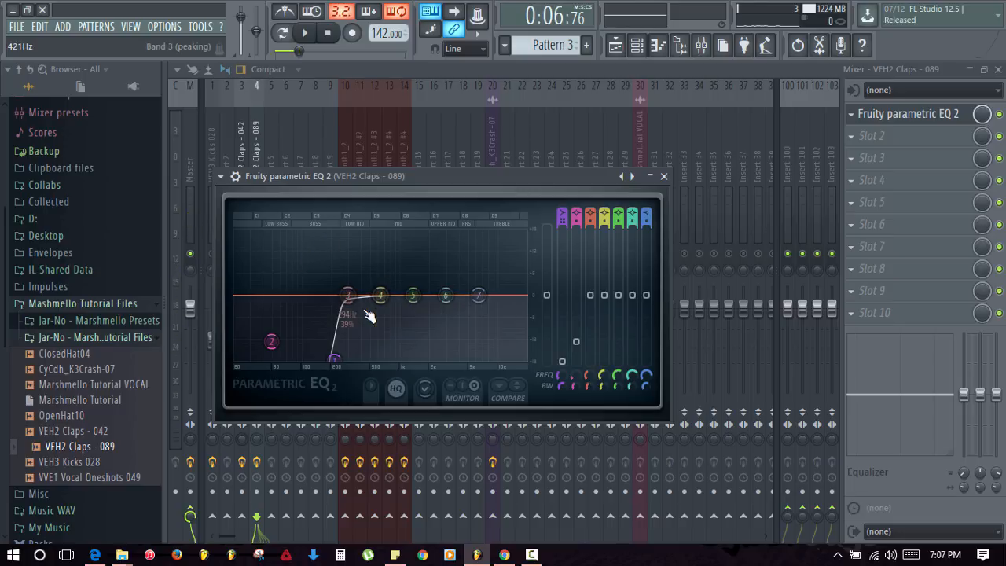
- Cut the top end with band 7, raise band 6, and move band 5 to about 3941 Hz
right_click(490, 305)
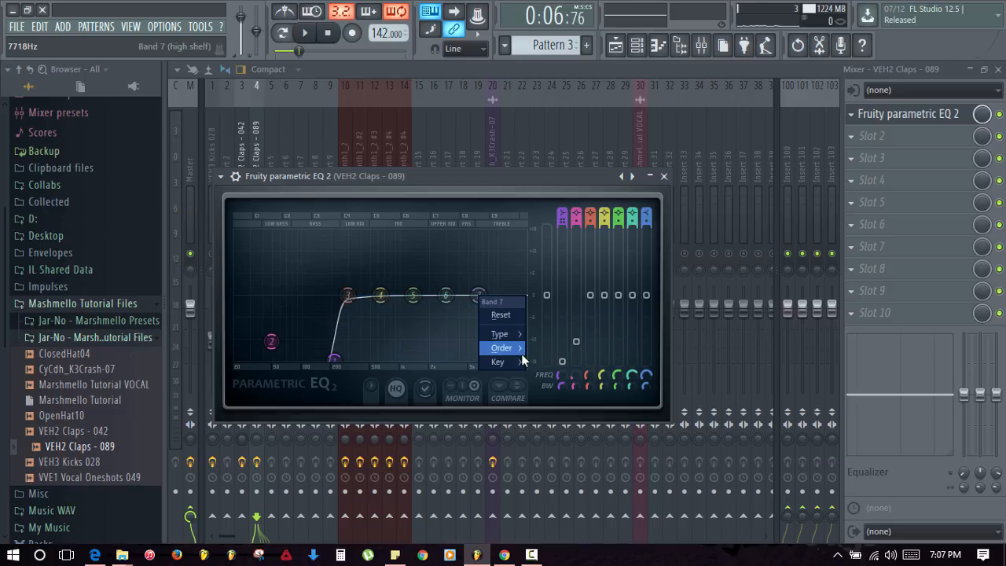
mouse_move(521, 347)
click(538, 363)
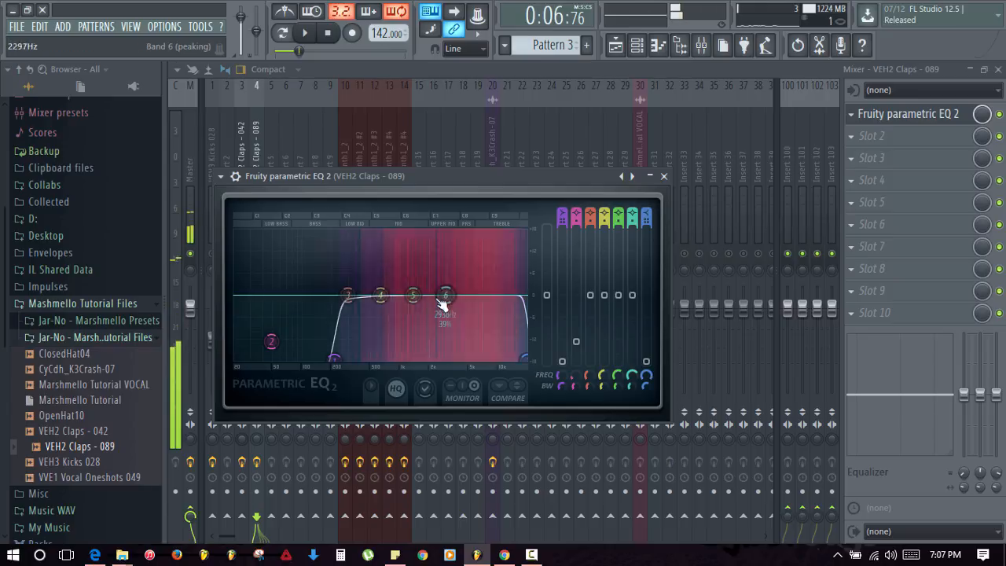
drag(446, 295, 499, 287)
drag(413, 295, 456, 289)
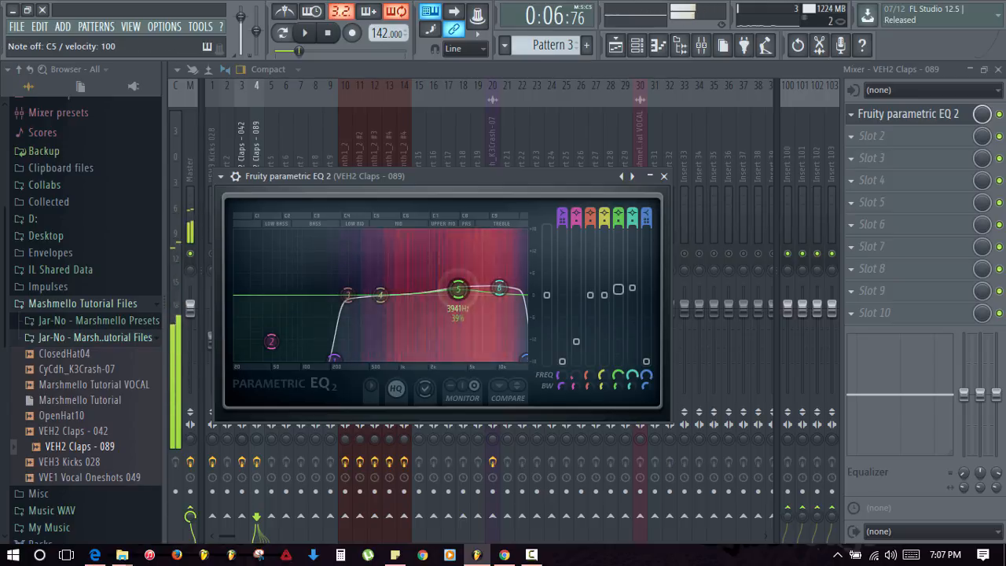
click(663, 176)
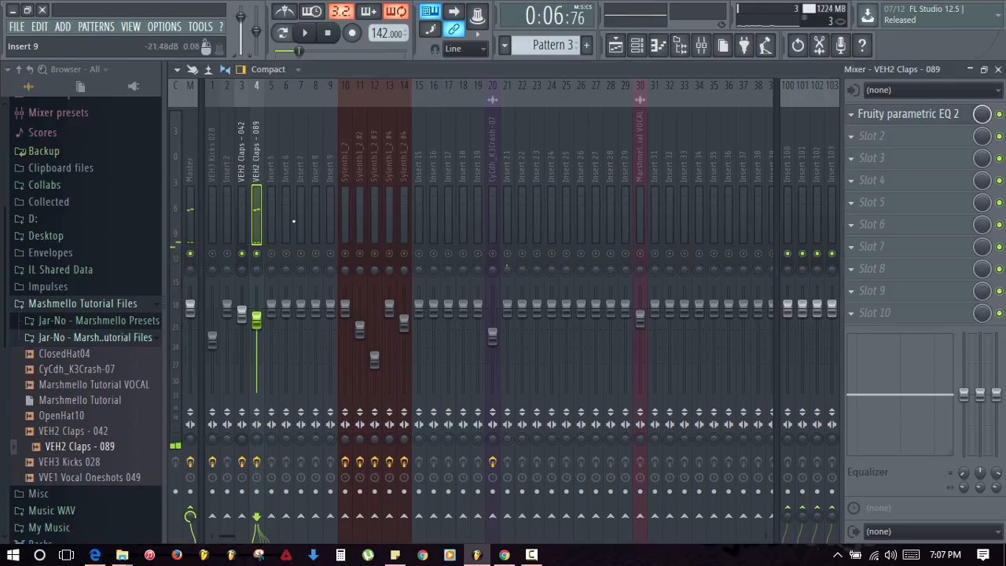
- Reopen insert 3's parametric EQ and cut the lows with bands 1 and 2
click(246, 240)
click(911, 116)
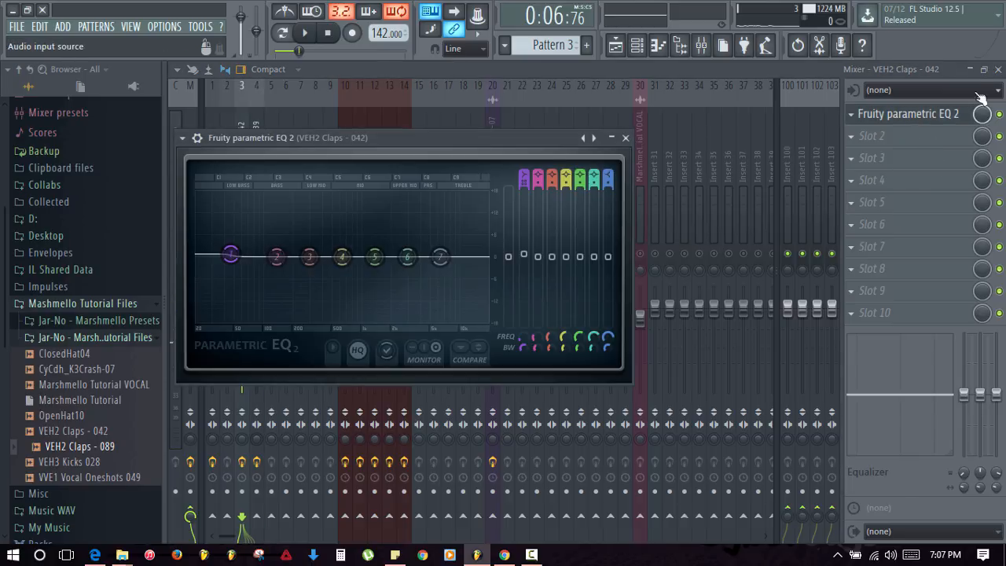
click(998, 69)
click(626, 139)
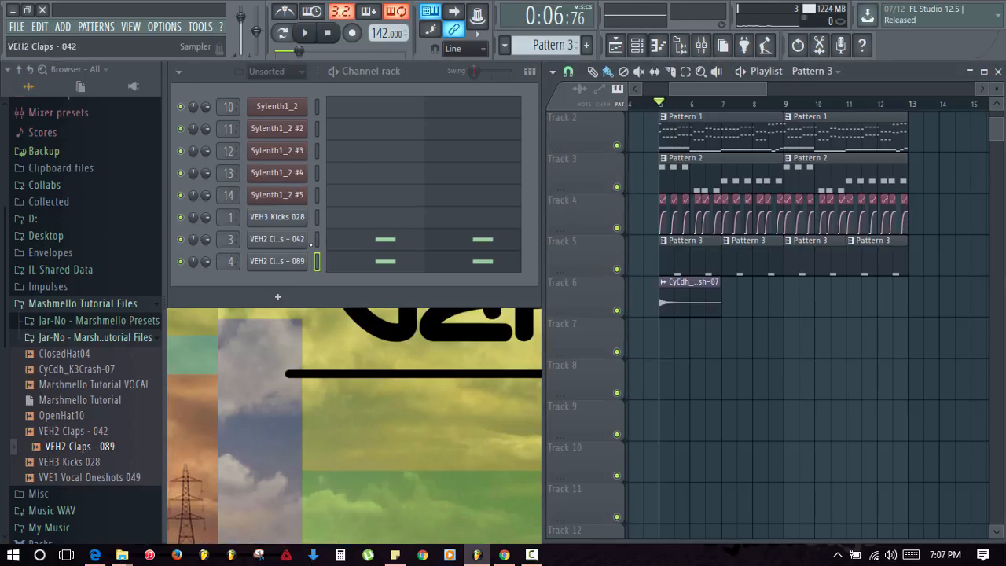
click(701, 45)
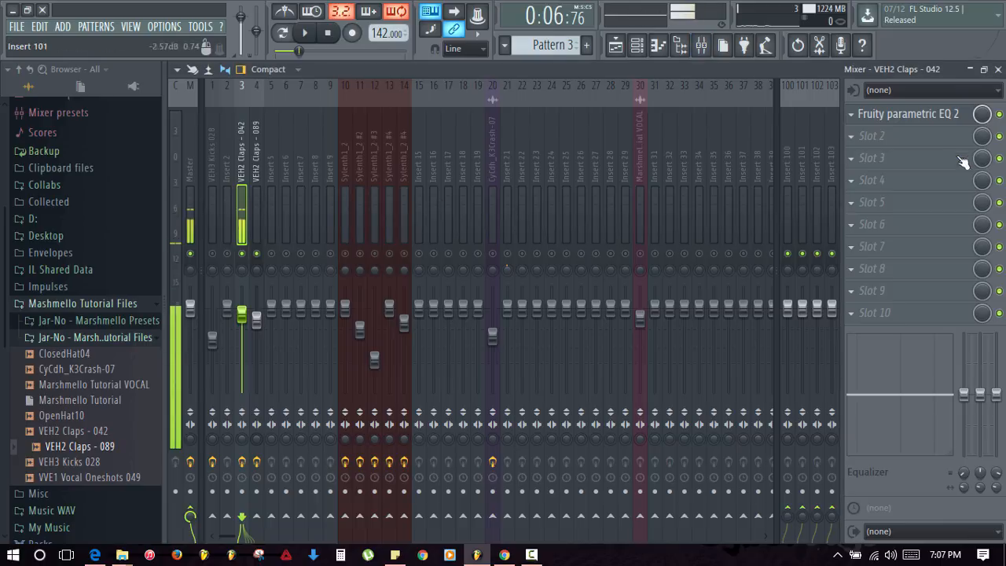
click(905, 114)
right_click(229, 249)
drag(228, 252, 275, 319)
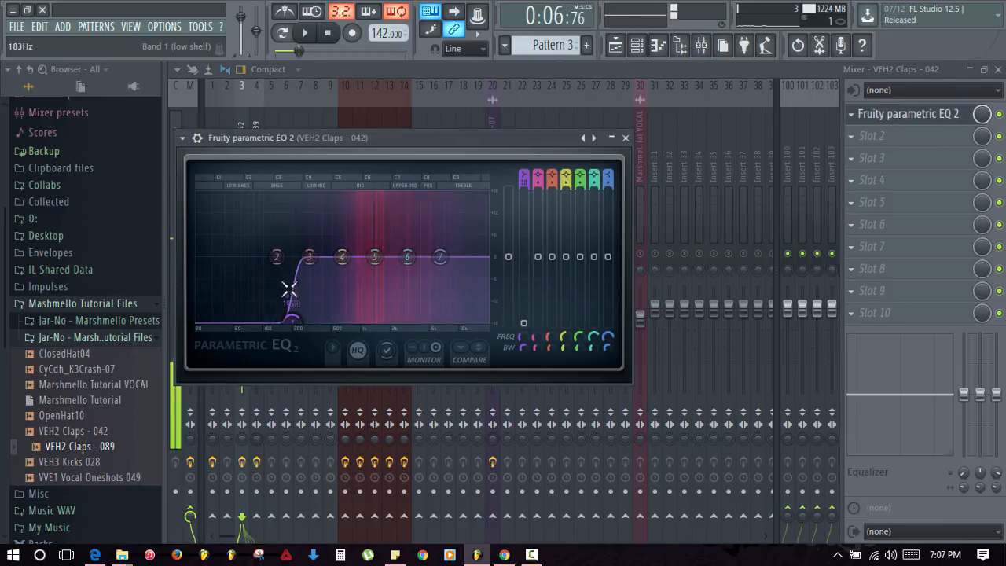
drag(276, 257, 252, 276)
- Boost band 7 near 10721 Hz and band 5 near 4786 Hz, then lower the 042 fader and play
right_click(441, 258)
mouse_move(468, 310)
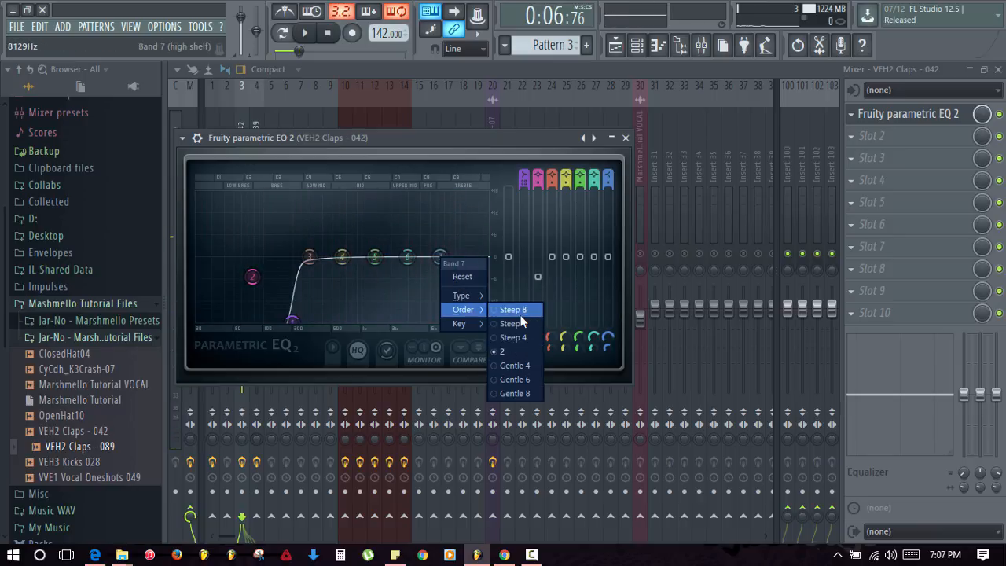
click(520, 322)
drag(443, 258, 462, 243)
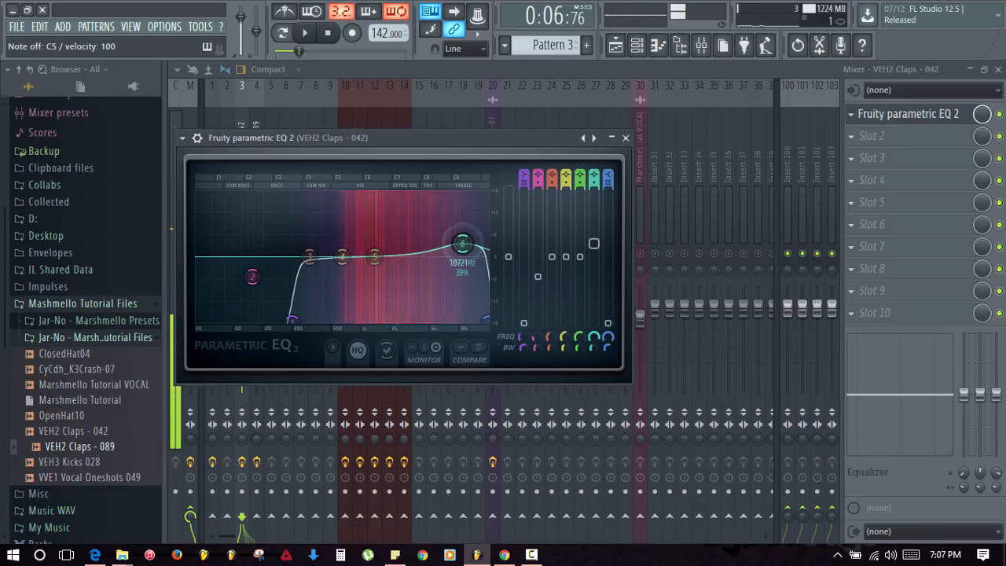
drag(375, 257, 428, 250)
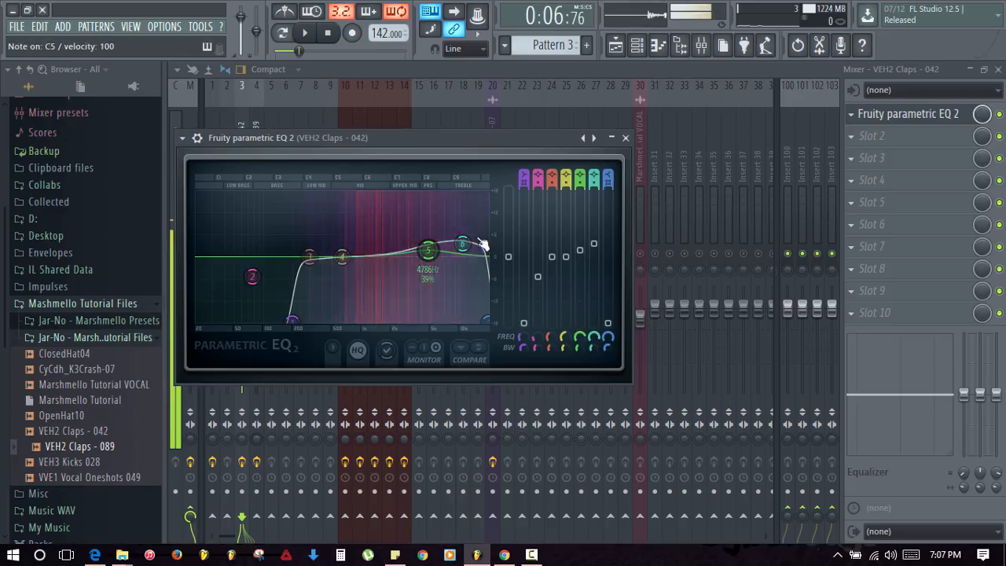
click(625, 137)
drag(242, 315, 242, 323)
click(285, 36)
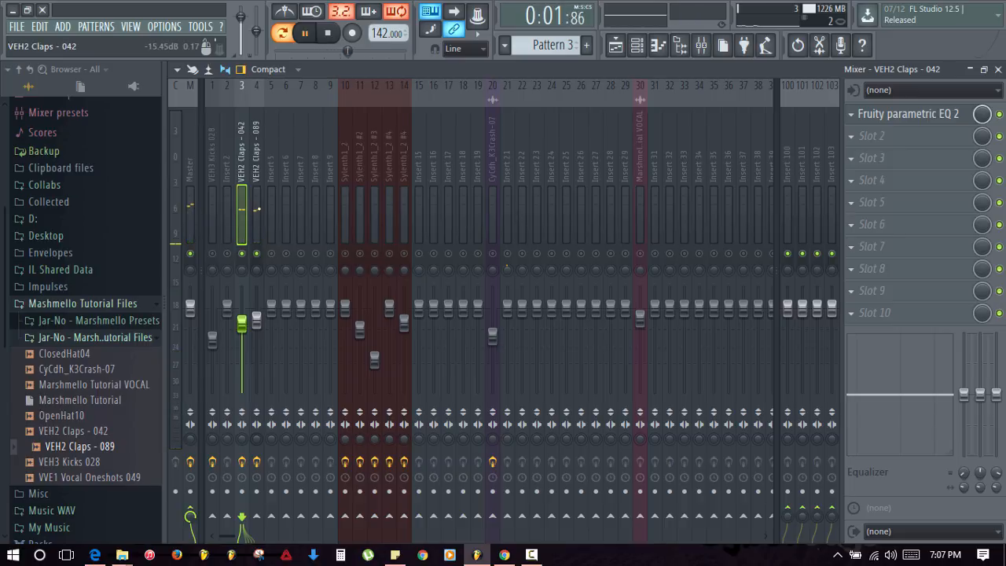
- Add Fruity Limiter to the 042 clap track with its ceiling lowered to about -6 dB
click(891, 146)
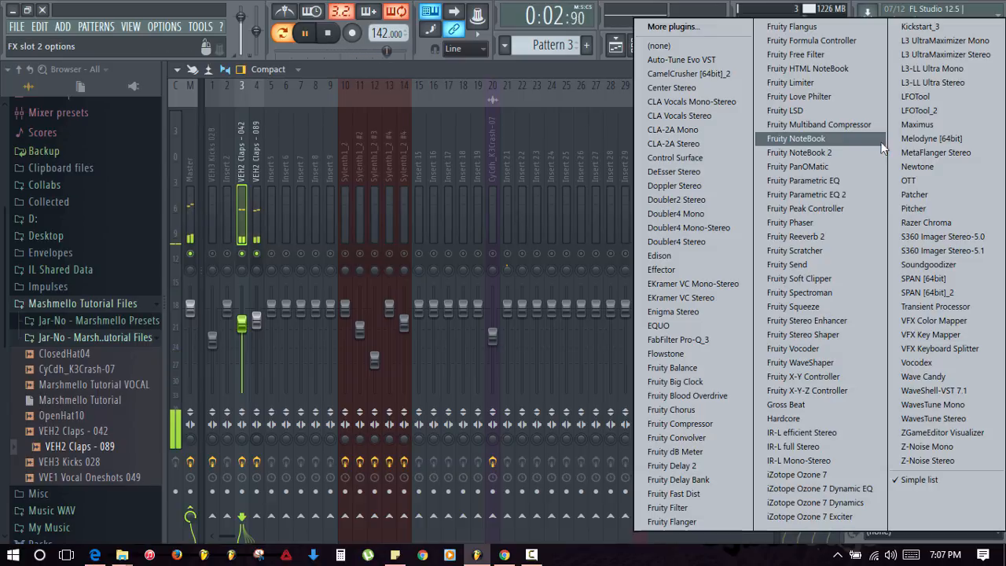
click(803, 85)
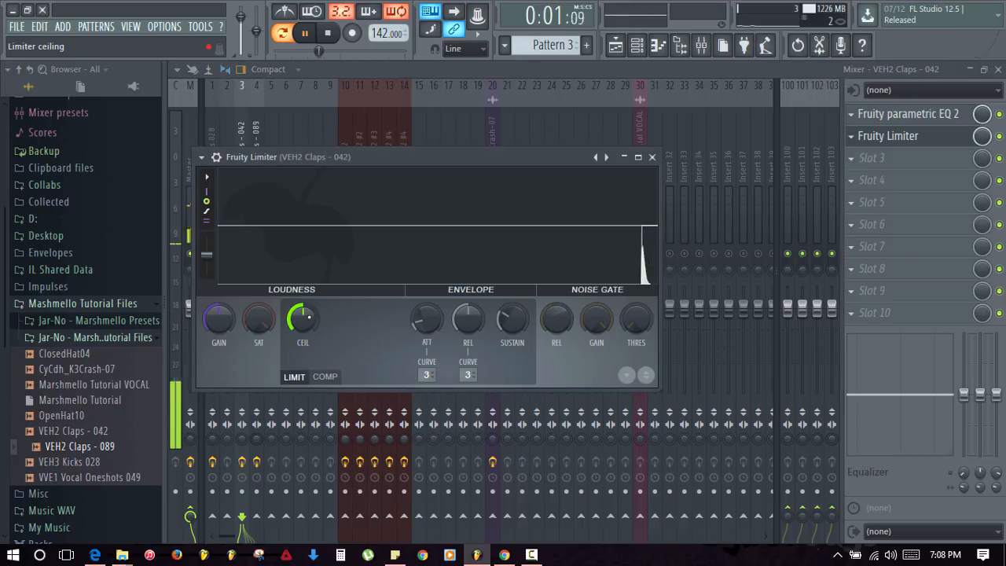
drag(302, 318, 302, 346)
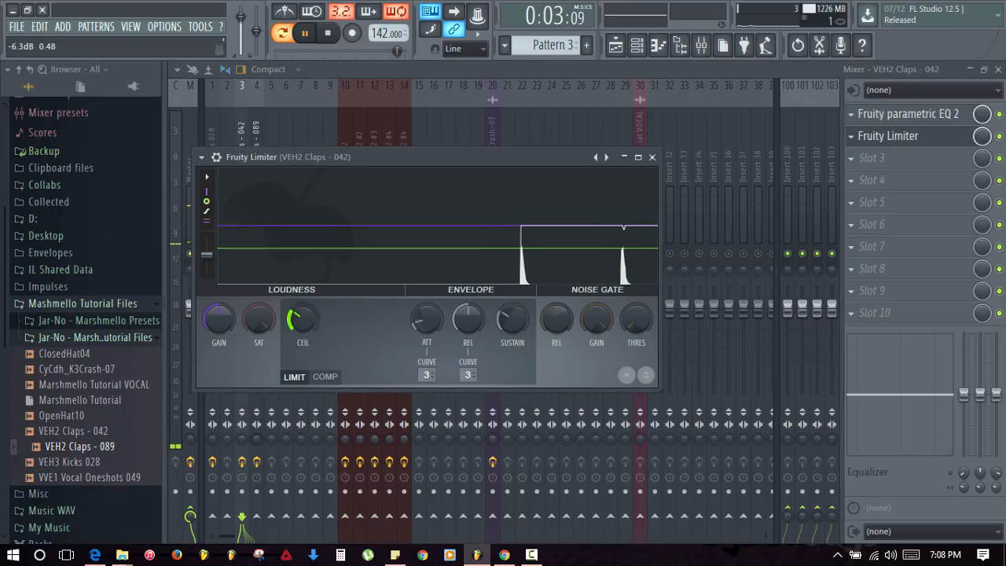
click(623, 158)
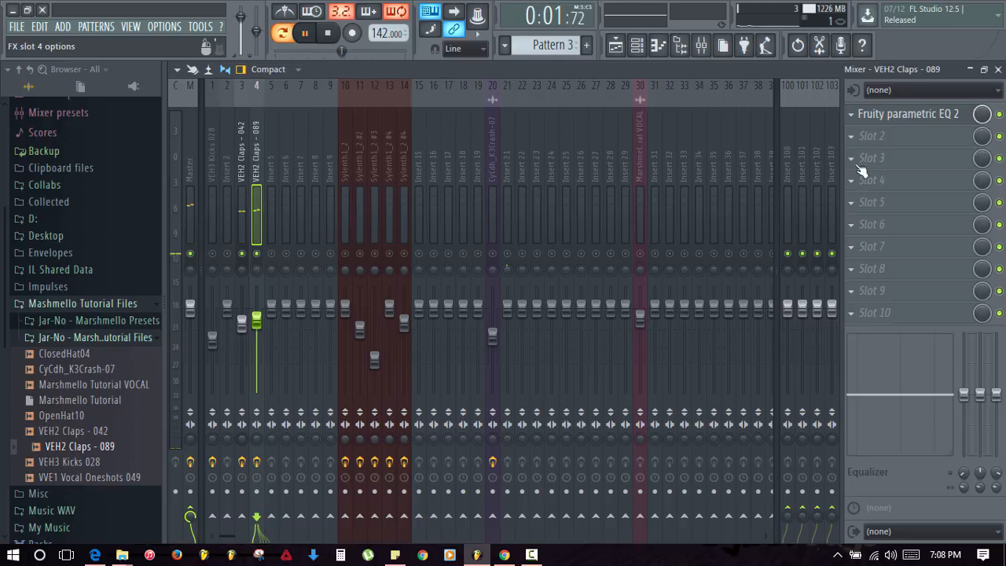
- Add Fruity Limiter to the 089 clap track with its ceiling lowered to -7.1 dB
click(853, 138)
click(800, 83)
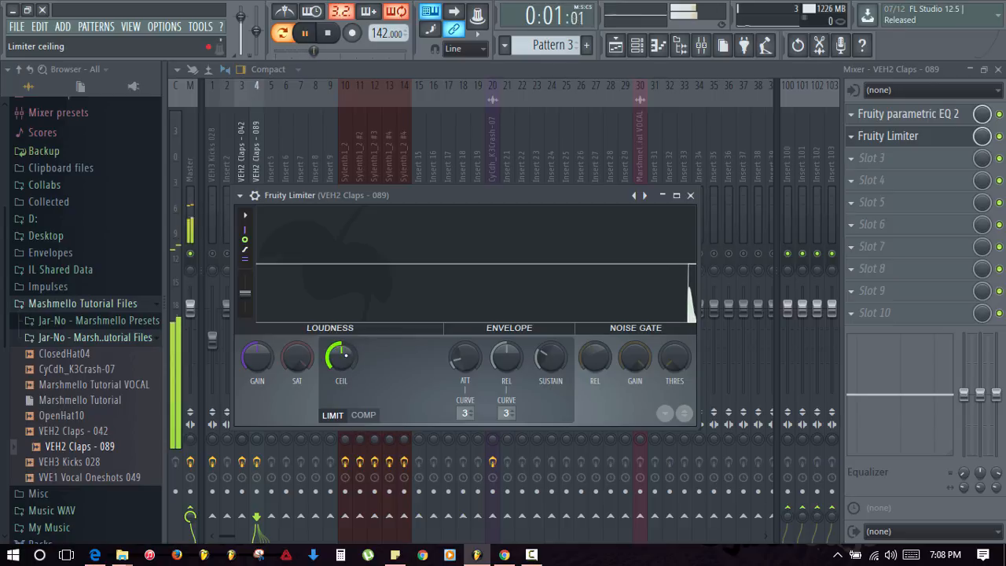
drag(340, 358, 340, 371)
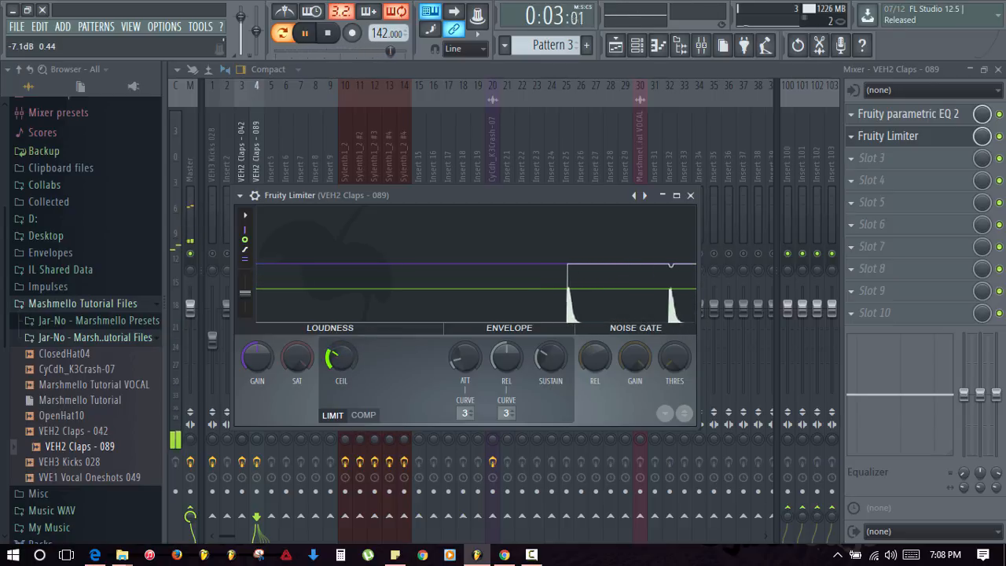
click(690, 195)
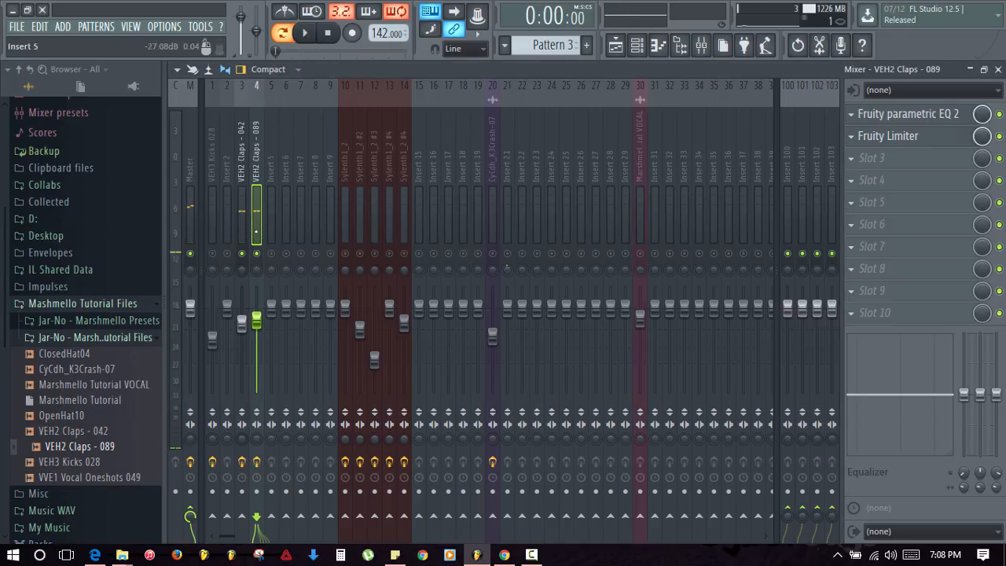
- Unsolo the claps, play the song from near bar 3.5, and collapse the browser folders
right_click(254, 255)
click(998, 70)
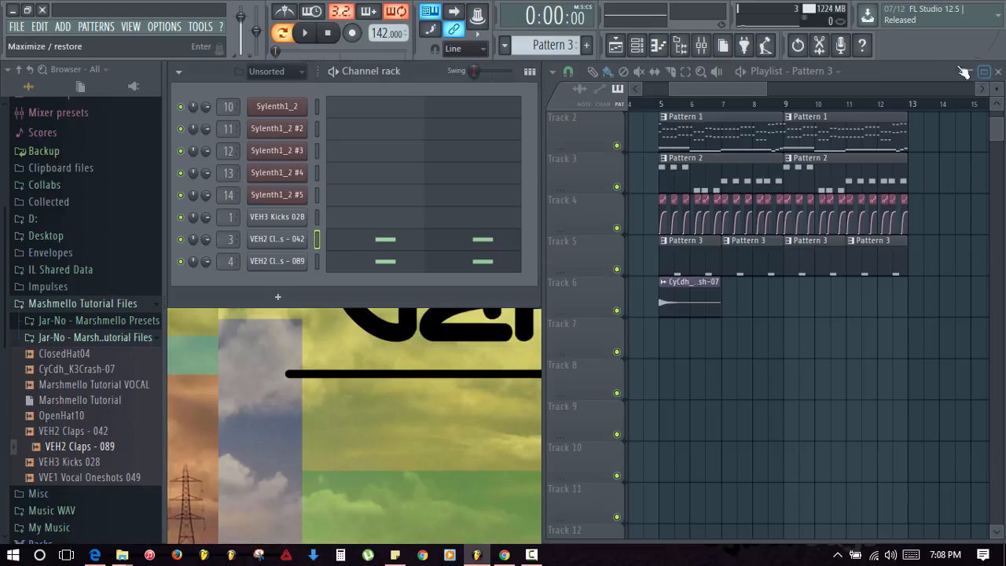
click(643, 103)
scroll(695, 271, up, 1)
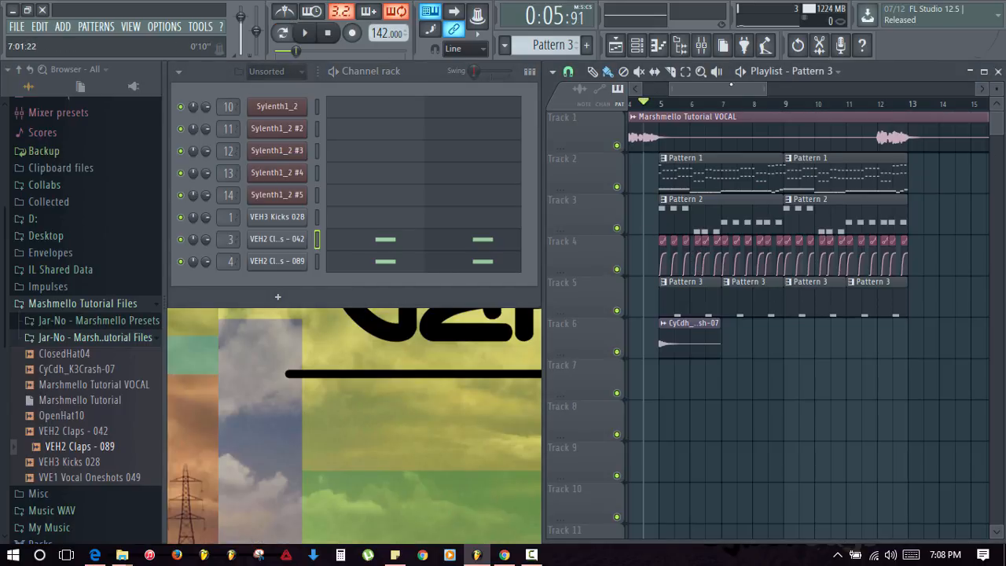
drag(731, 86, 702, 87)
click(707, 103)
key(space)
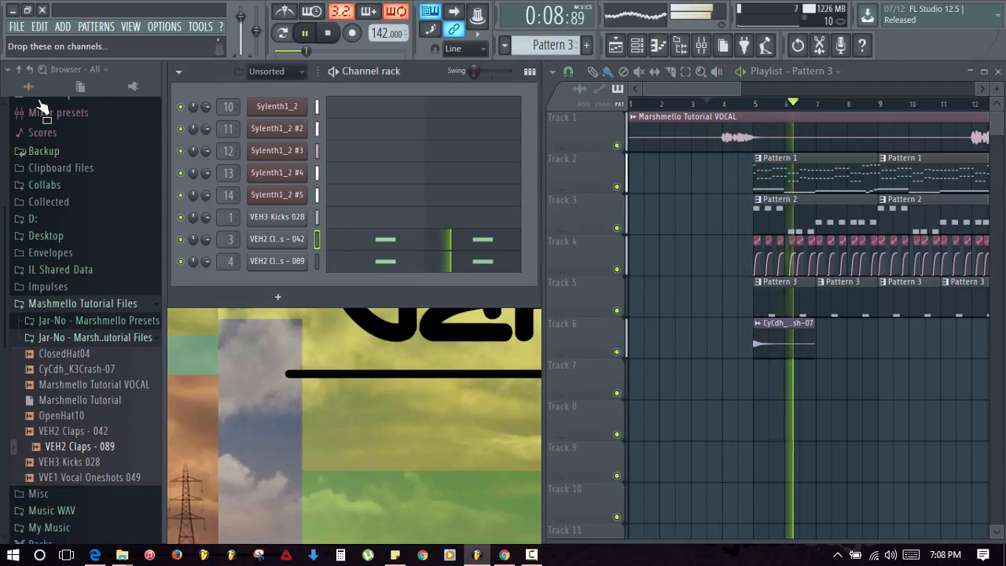
click(8, 70)
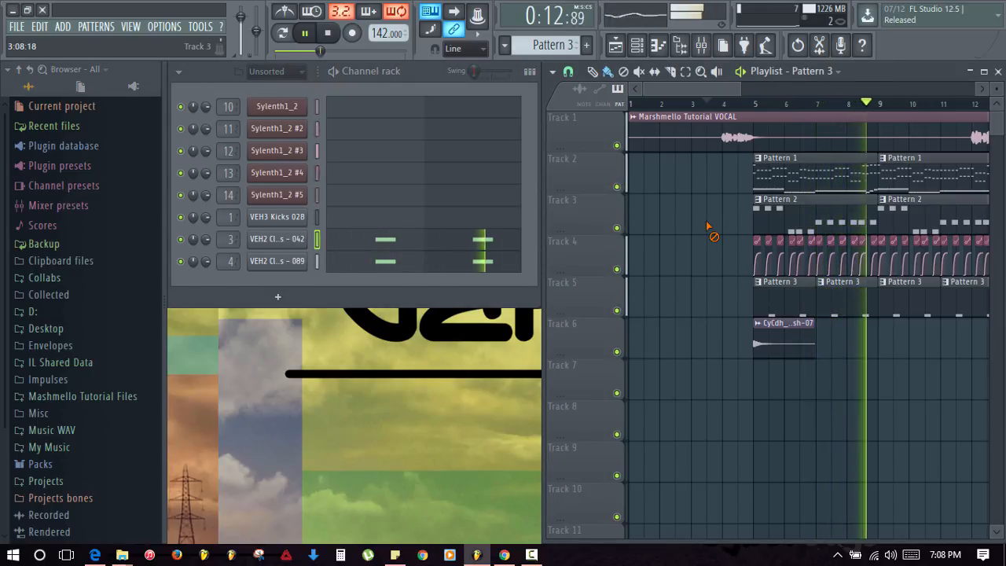
key(space)
- Inspect the effect chain on insert 14 (Sylenth1_2 #4) in the mixer, then close it
drag(719, 88, 736, 90)
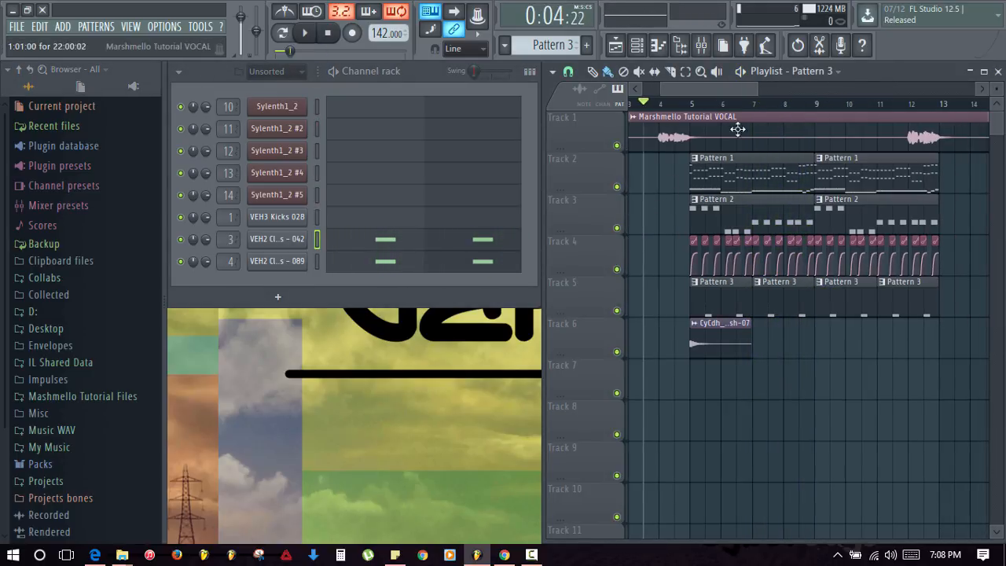
click(701, 46)
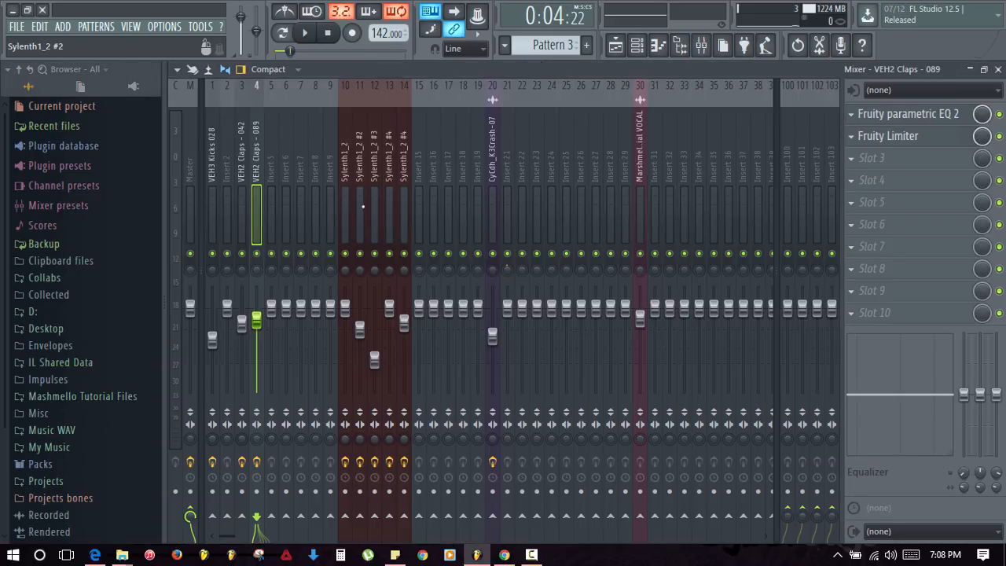
click(388, 198)
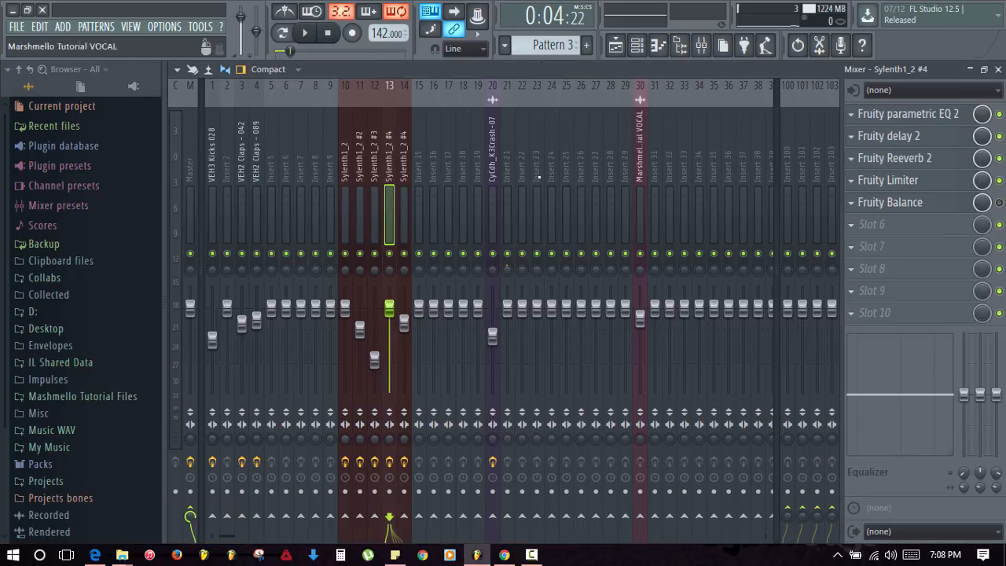
click(401, 197)
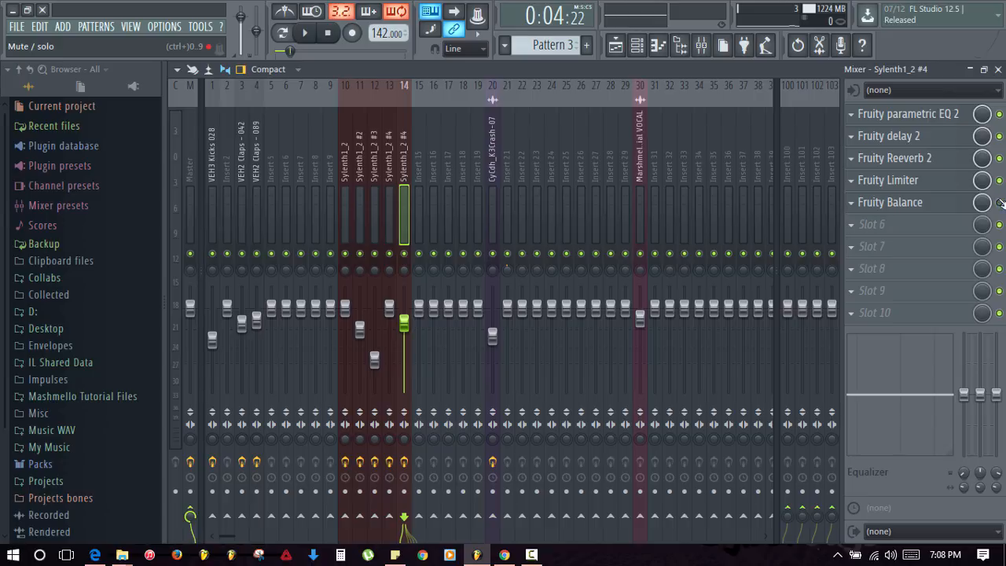
click(998, 69)
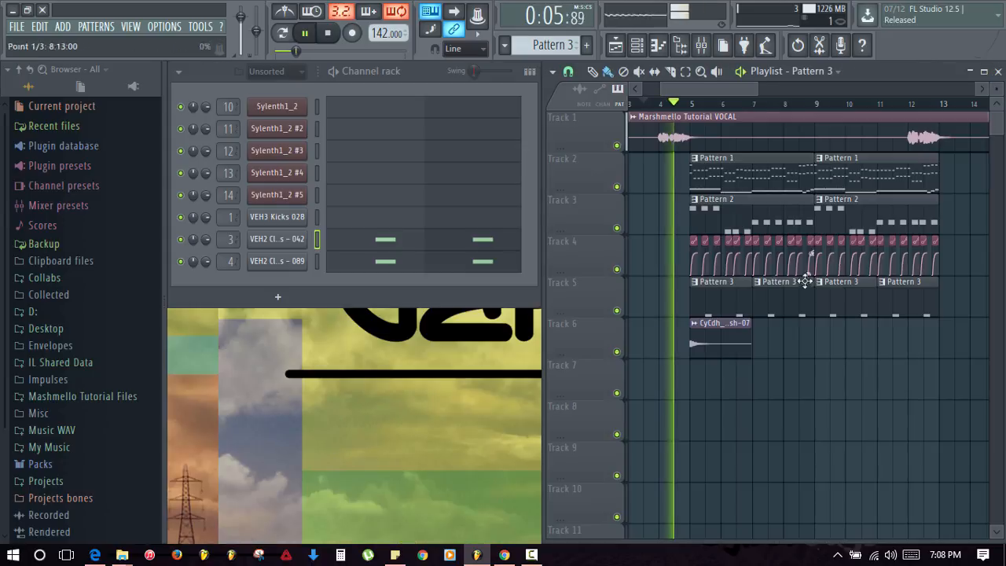
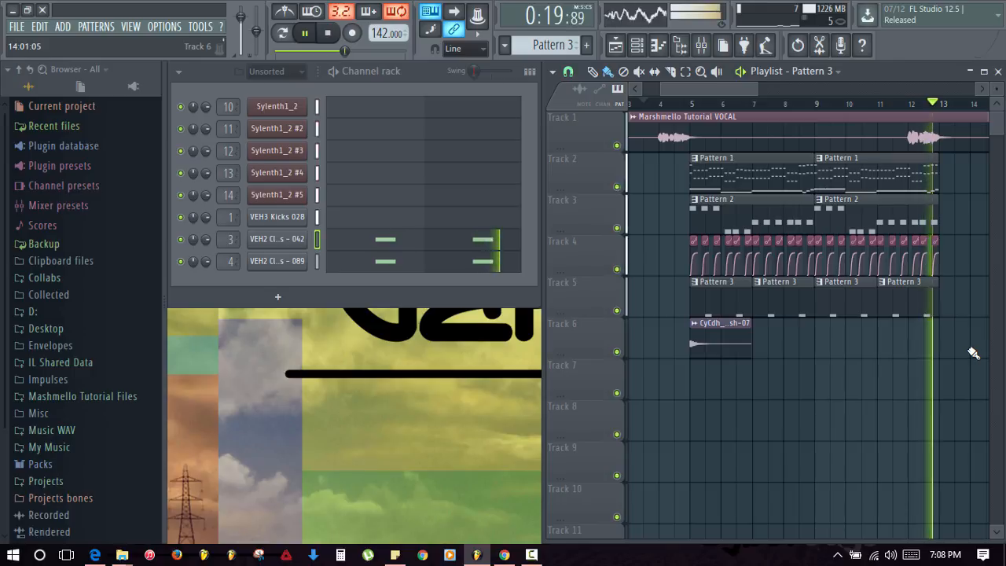
- Play the song from bar 11 to listen, then stop it
key(space)
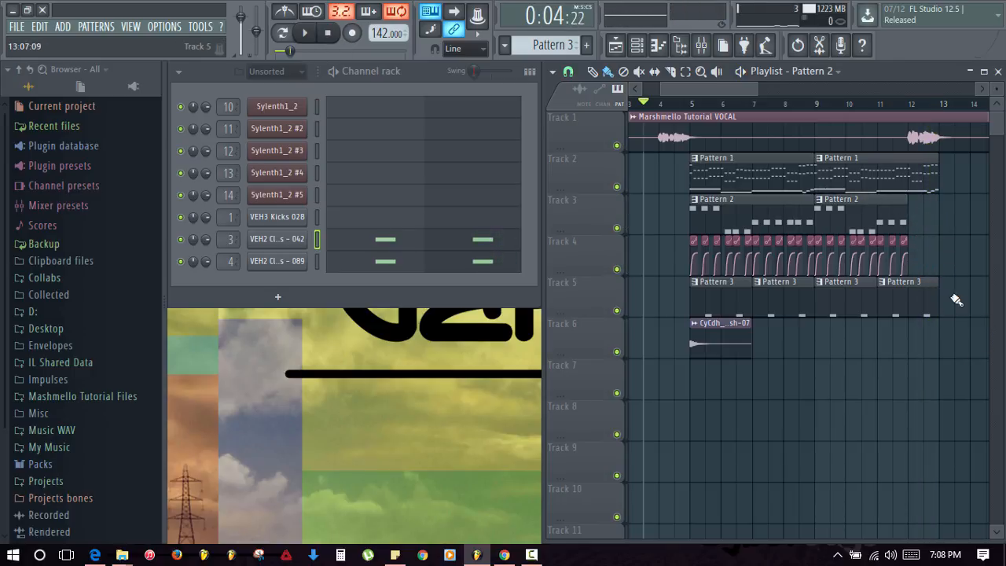
click(886, 110)
key(space)
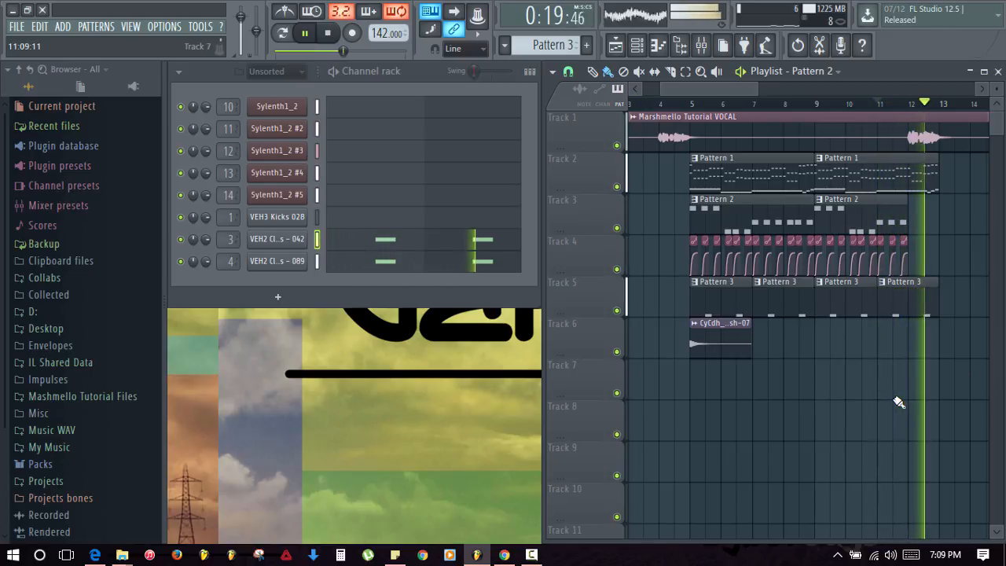
key(space)
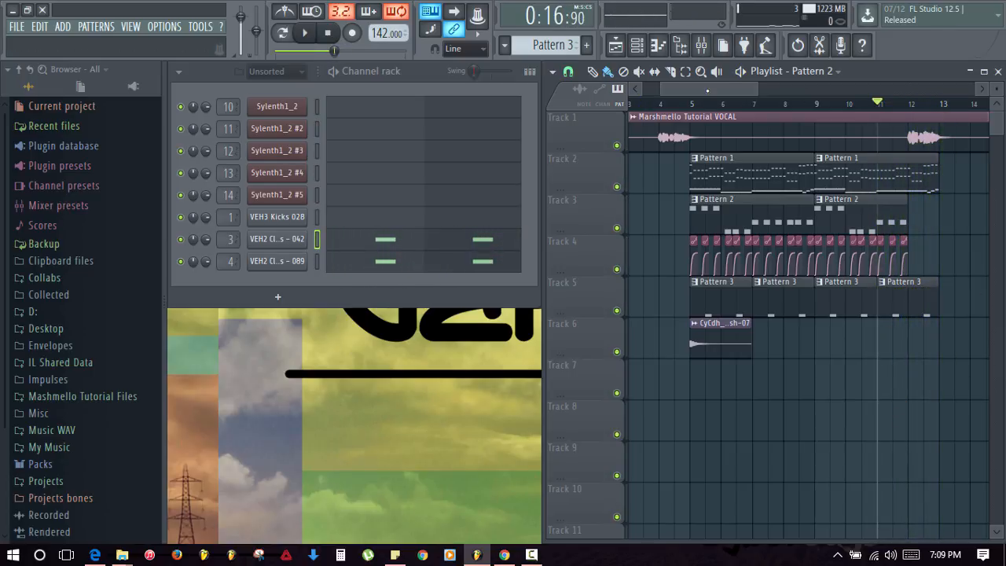
scroll(694, 110, down, 1)
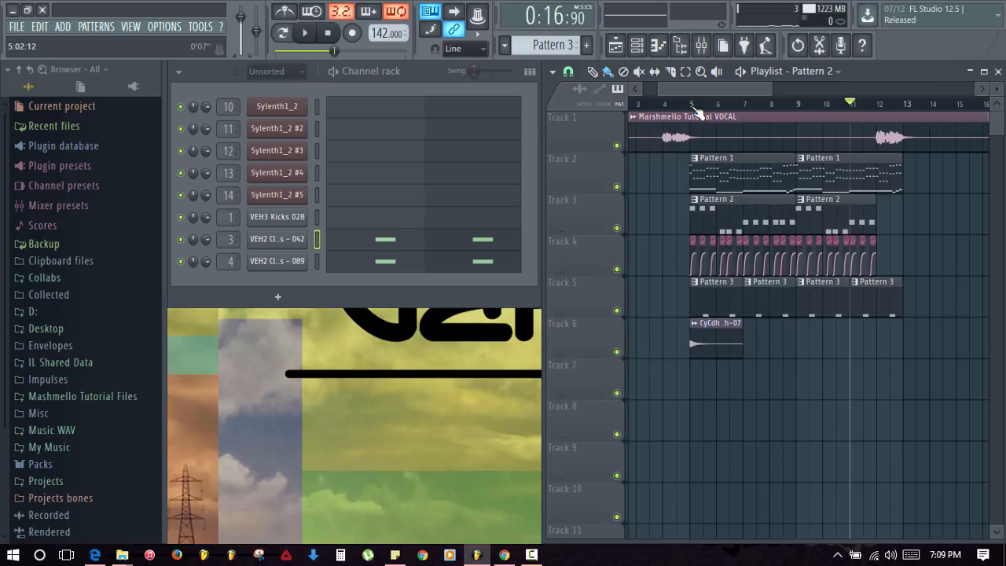
- Check the crash clip's mixer track and its effects
click(720, 344)
click(706, 50)
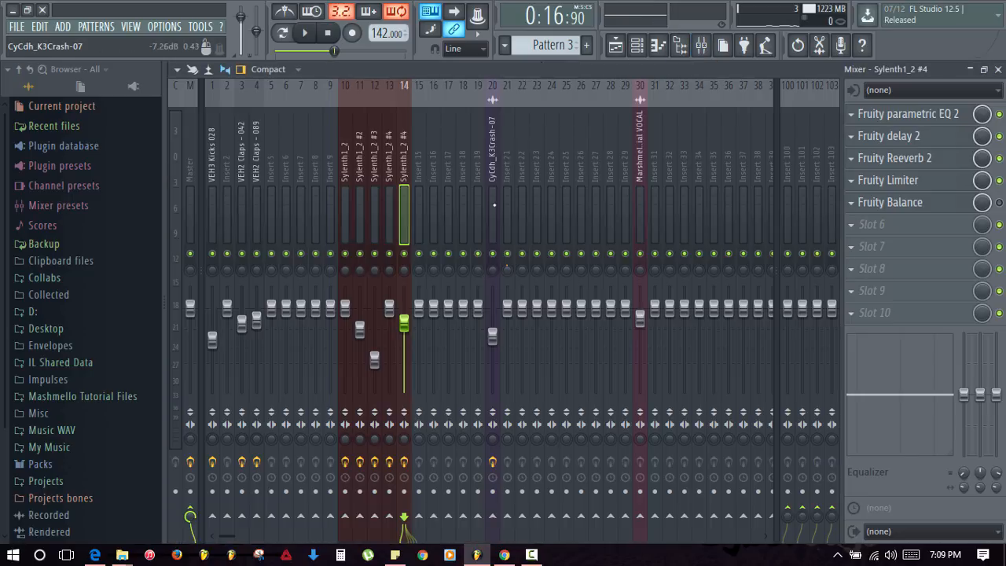
click(493, 198)
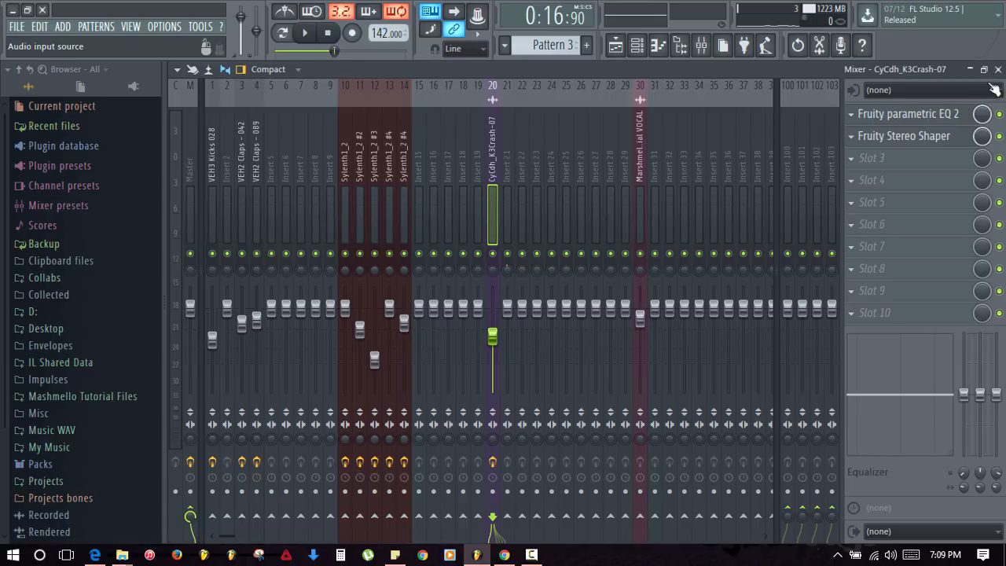
click(998, 70)
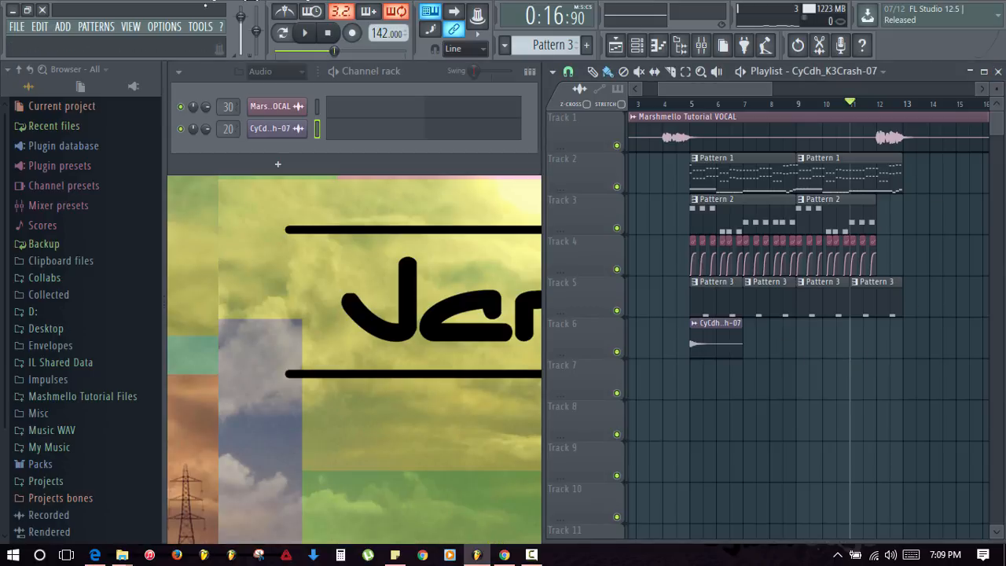
- Show all channels in the channel rack and set the playback start to bar 5
click(275, 70)
click(268, 131)
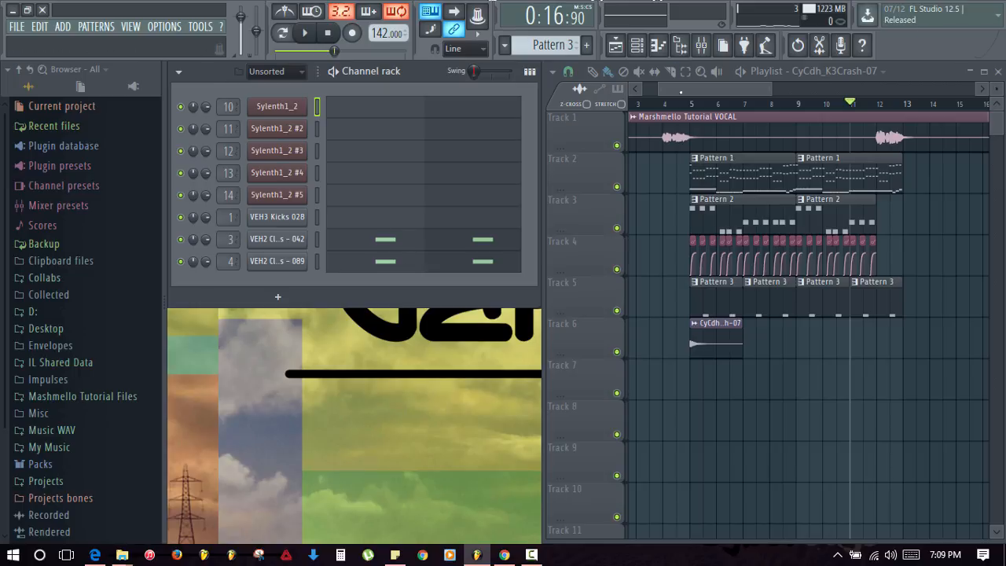
click(690, 103)
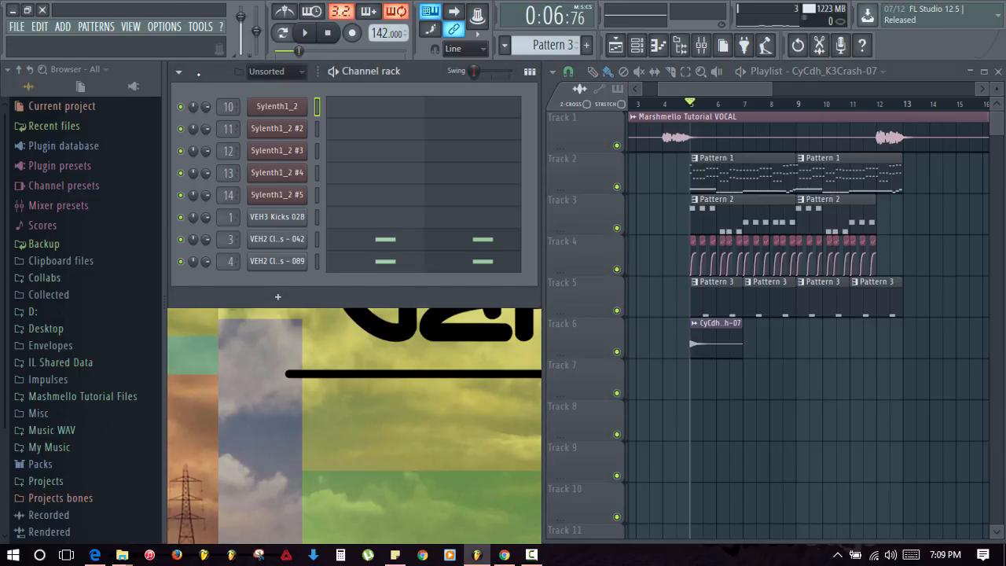
- Create a new empty Pattern 4 and make it the active pattern
key(F4)
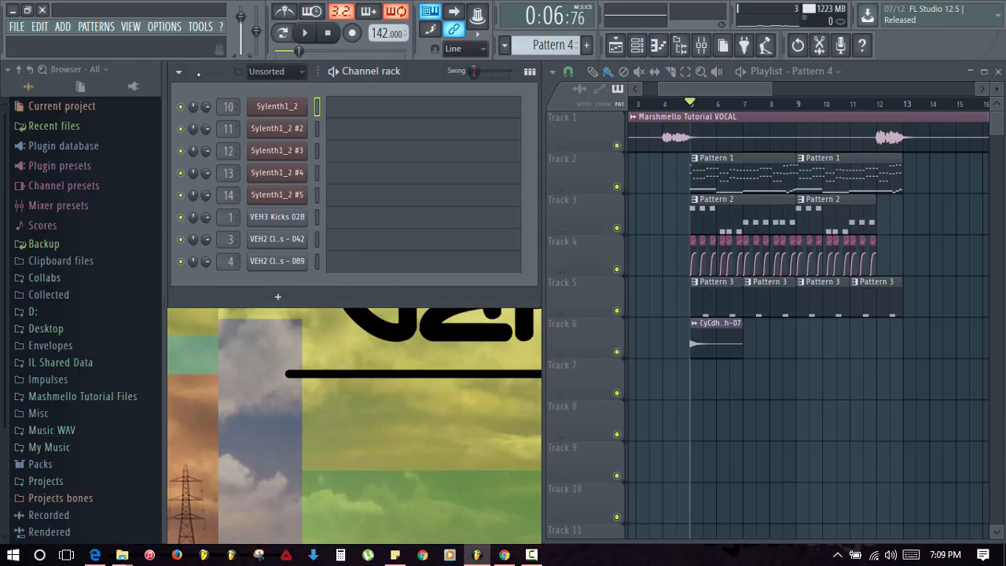
key(minus)
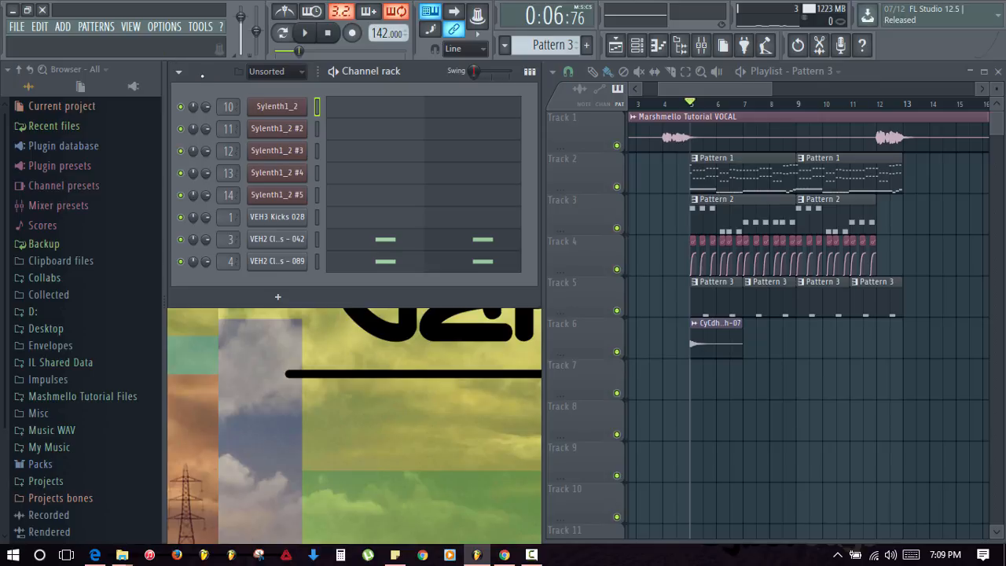
key(KP_Add)
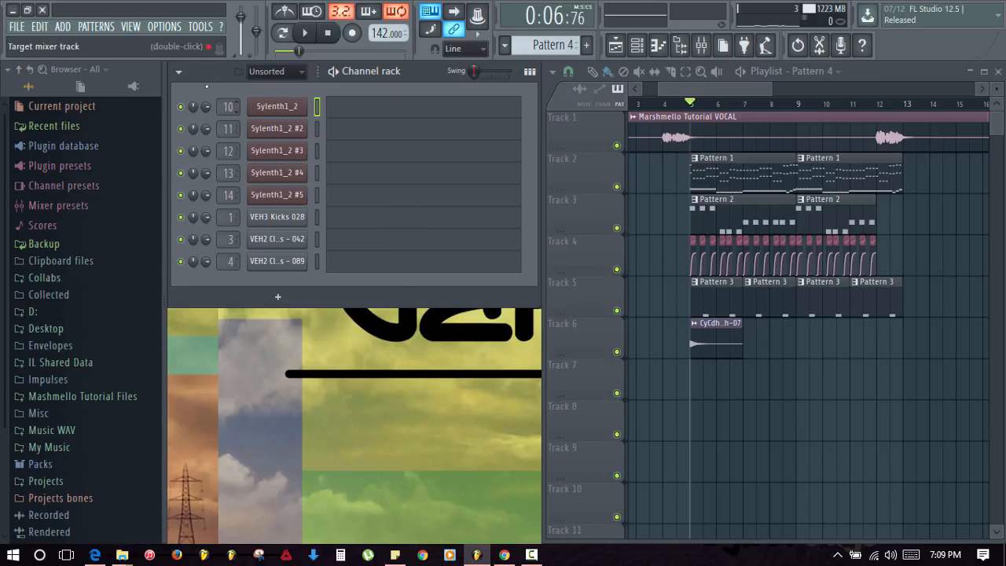
- Add OpenHat10.wav from Mashmello Tutorial Files as a new channel
click(91, 397)
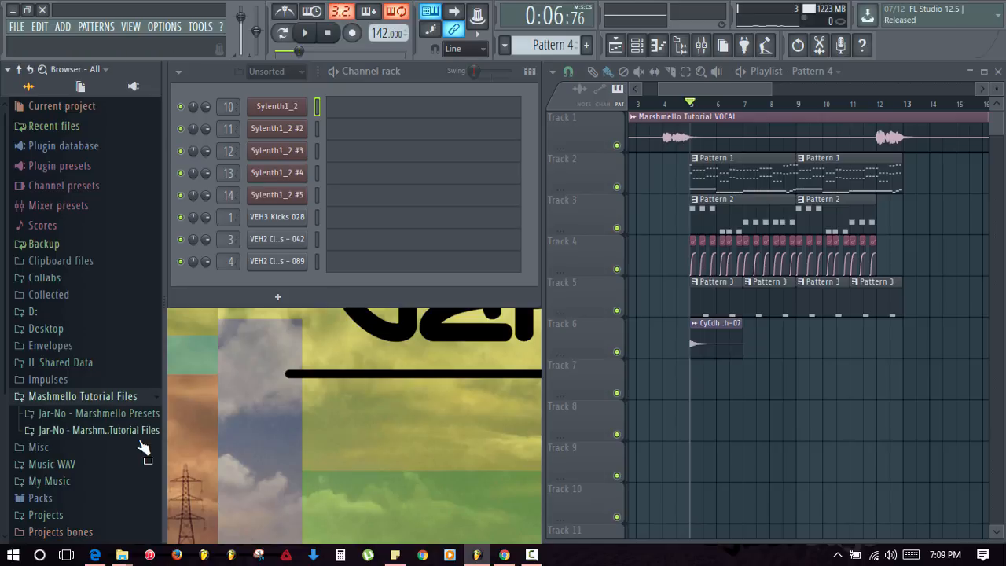
click(118, 430)
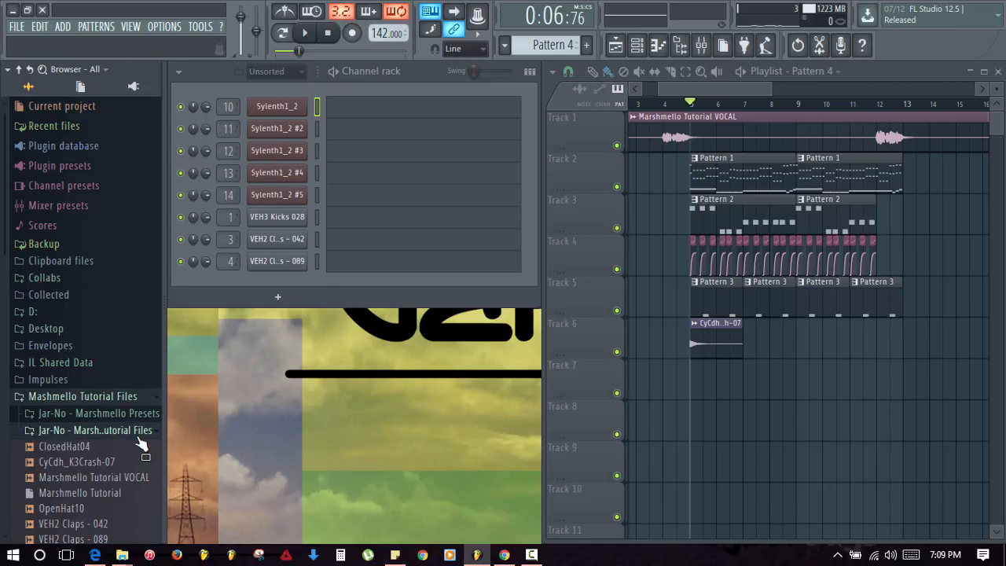
scroll(117, 430, down, 2)
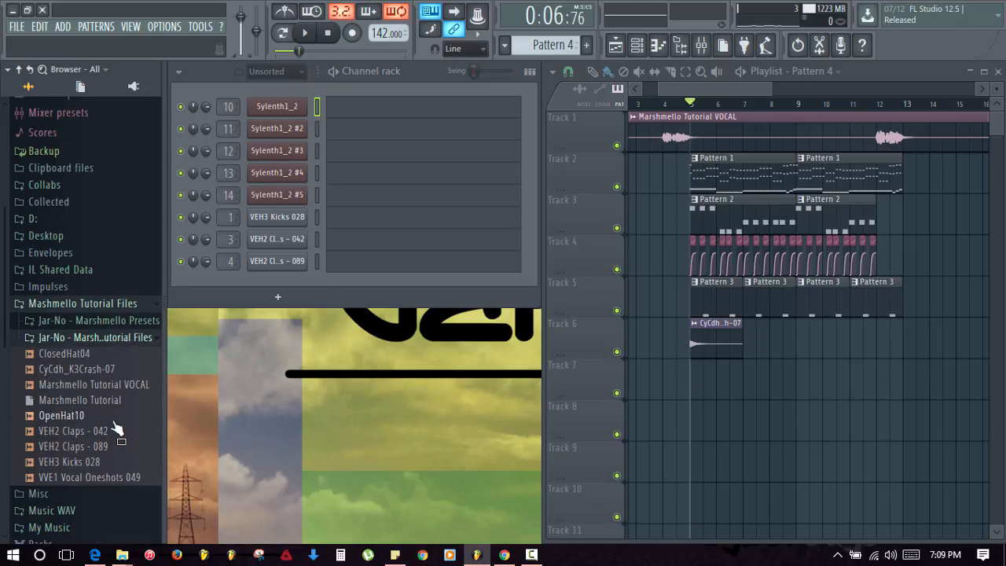
click(96, 354)
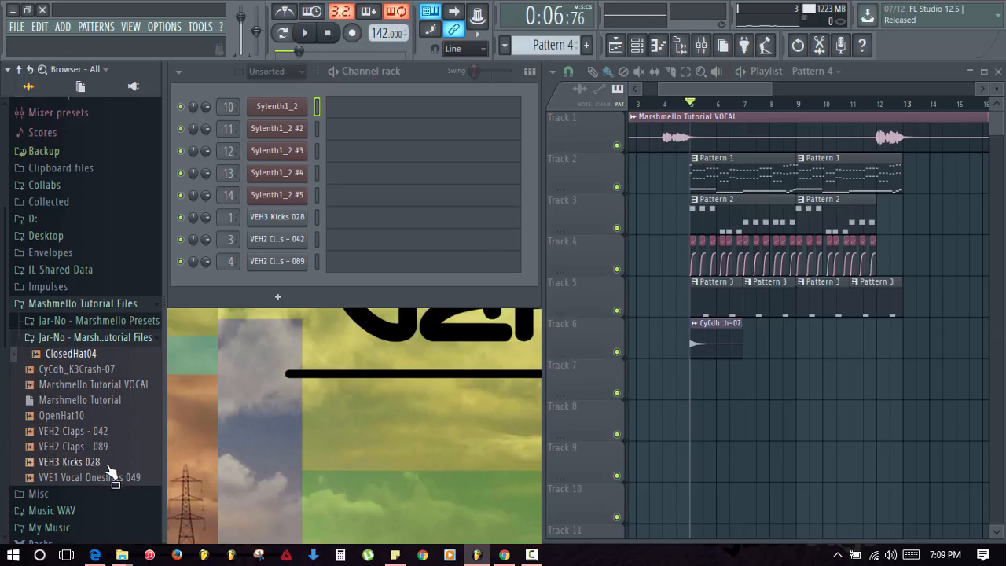
click(76, 404)
drag(78, 415, 296, 317)
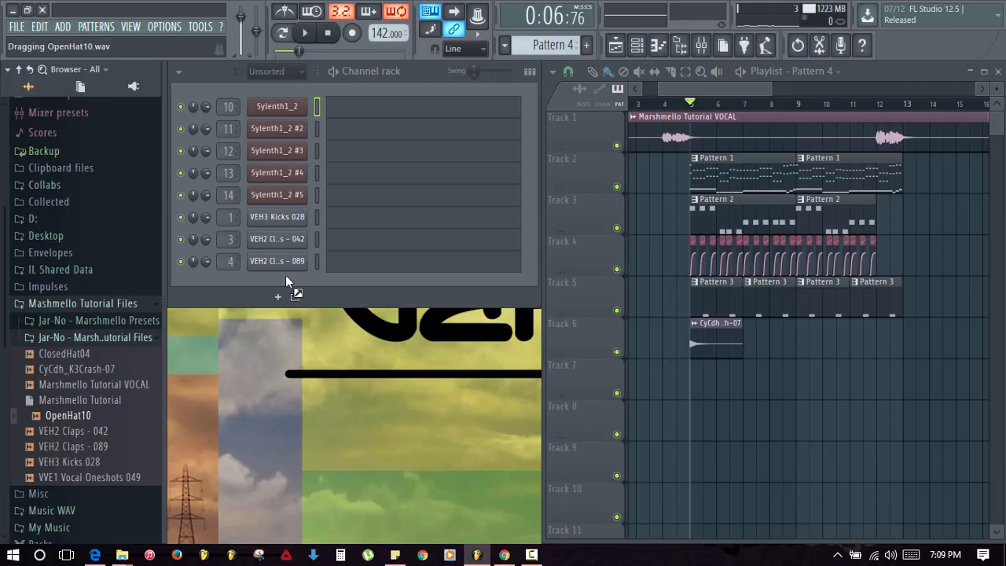
drag(285, 276, 285, 276)
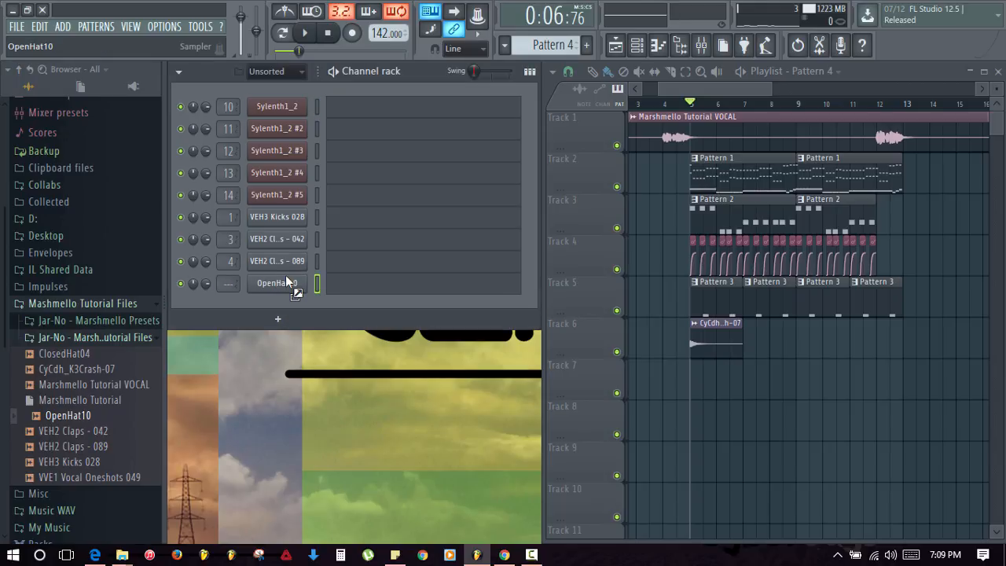
- Route the OpenHat10 channel to mixer insert 6
click(701, 45)
click(286, 188)
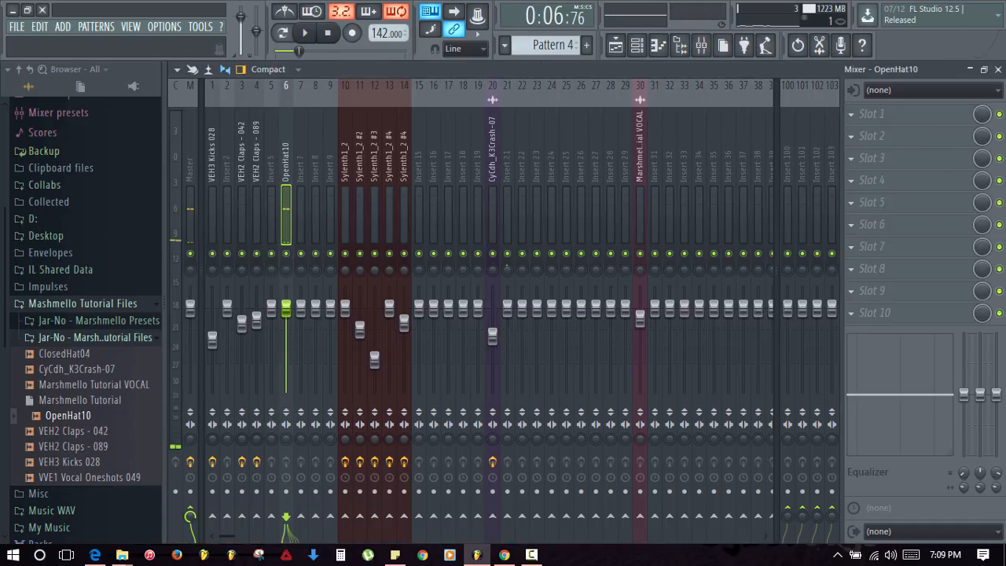
click(998, 69)
- Draw C5 open-hat notes for OpenHat10 in Pattern 4
click(360, 282)
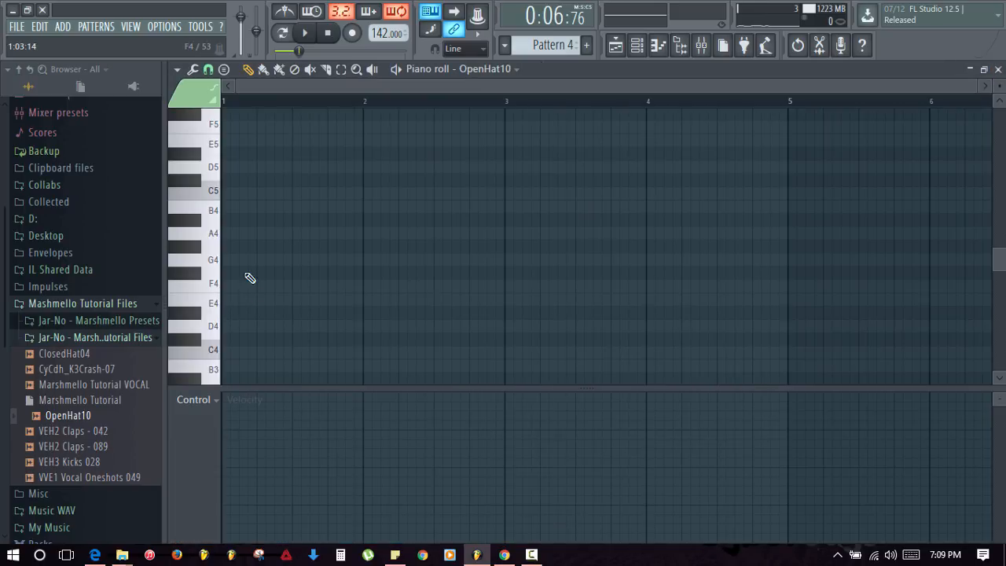
click(260, 195)
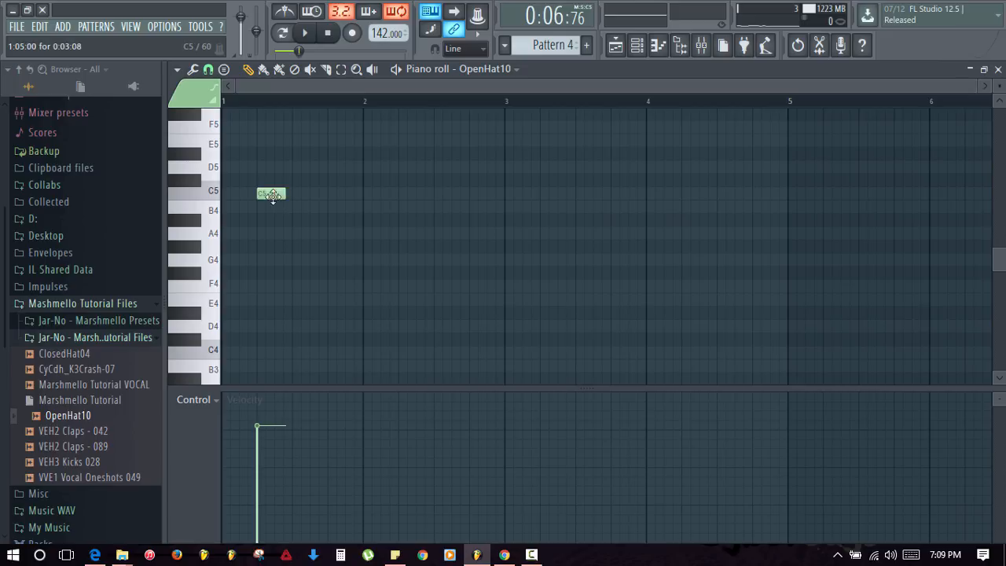
right_click(272, 195)
click(262, 196)
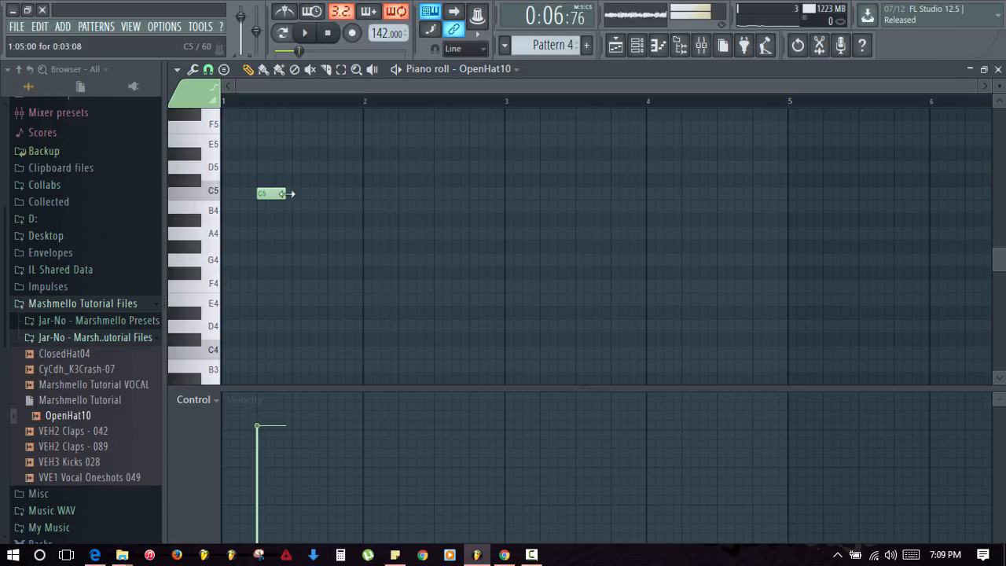
click(408, 195)
key(F7)
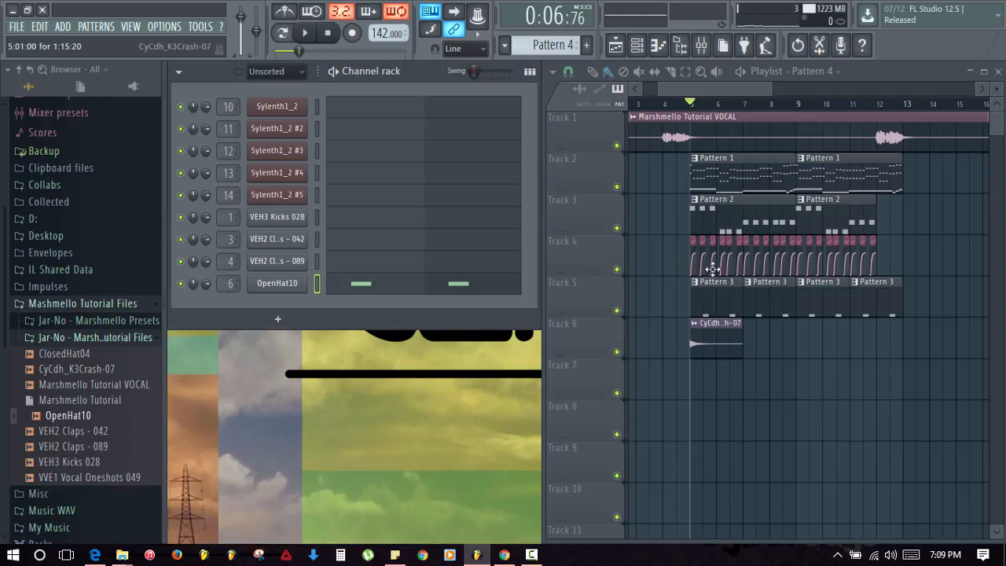
- Move the crash clip to Track 7 and place Pattern 4 on Track 6 at bar 5
drag(696, 348, 701, 390)
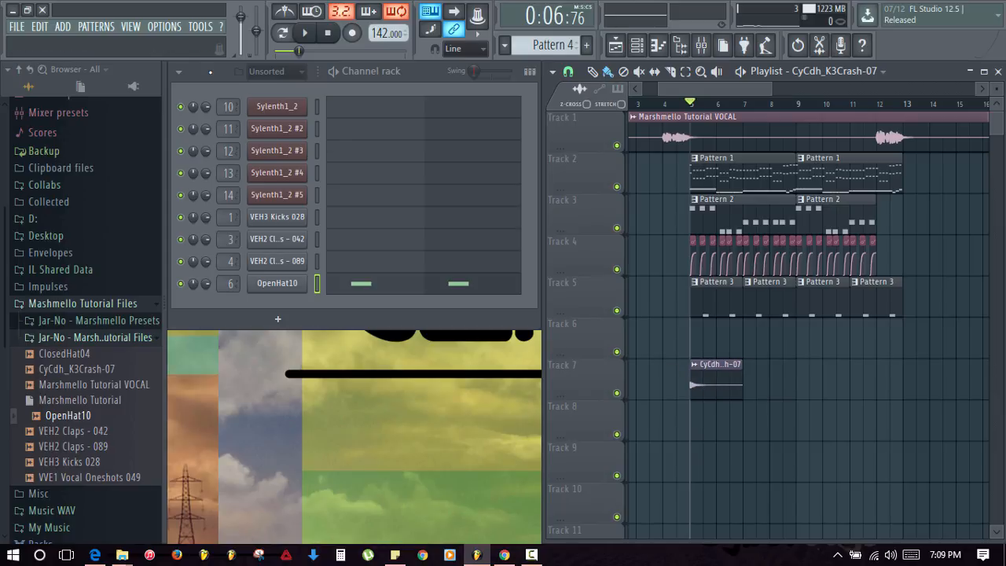
click(317, 129)
click(696, 346)
key(space)
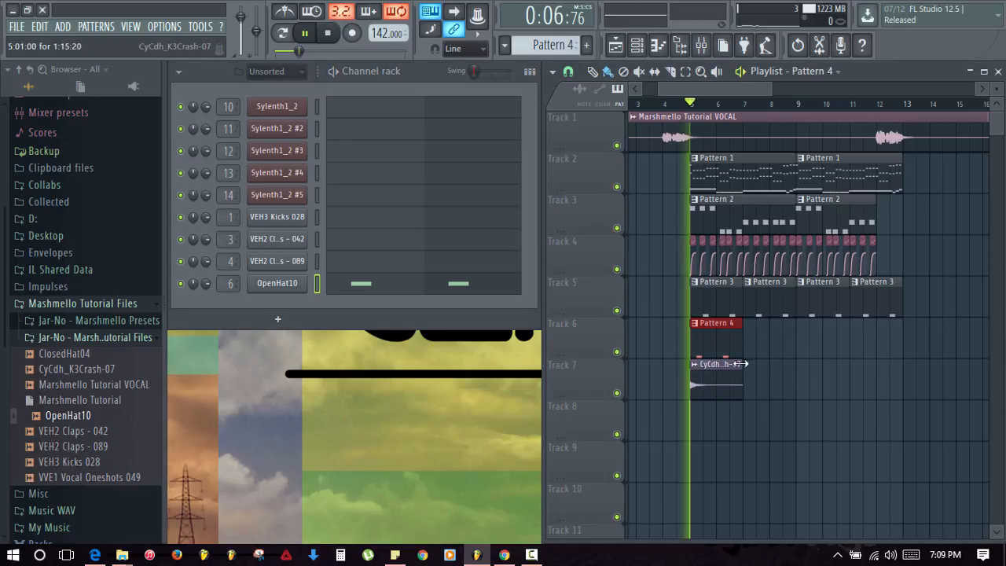
key(space)
- Add more C5 OpenHat10 notes, including bar 2, and audition the hats
click(425, 279)
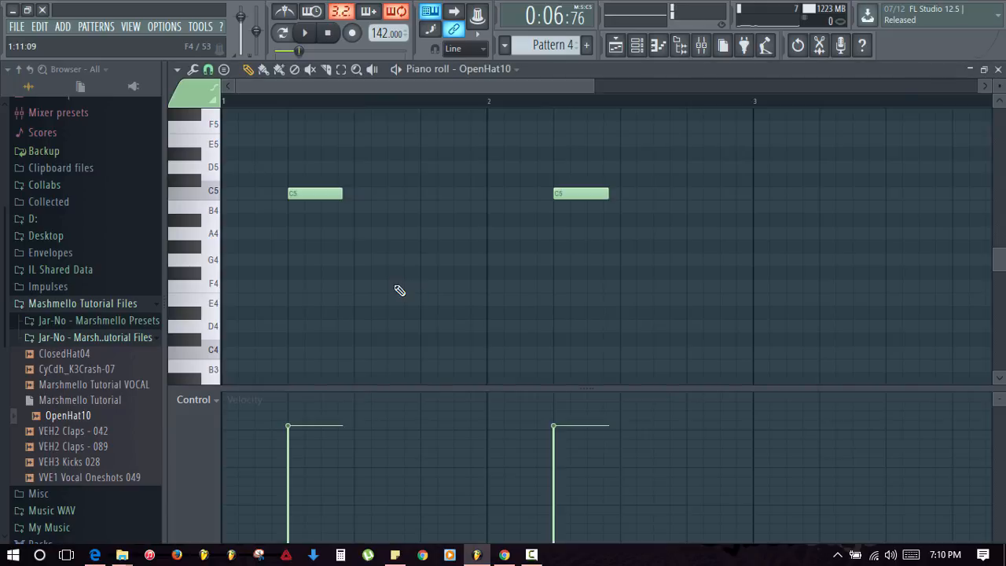
click(329, 193)
click(472, 197)
key(space)
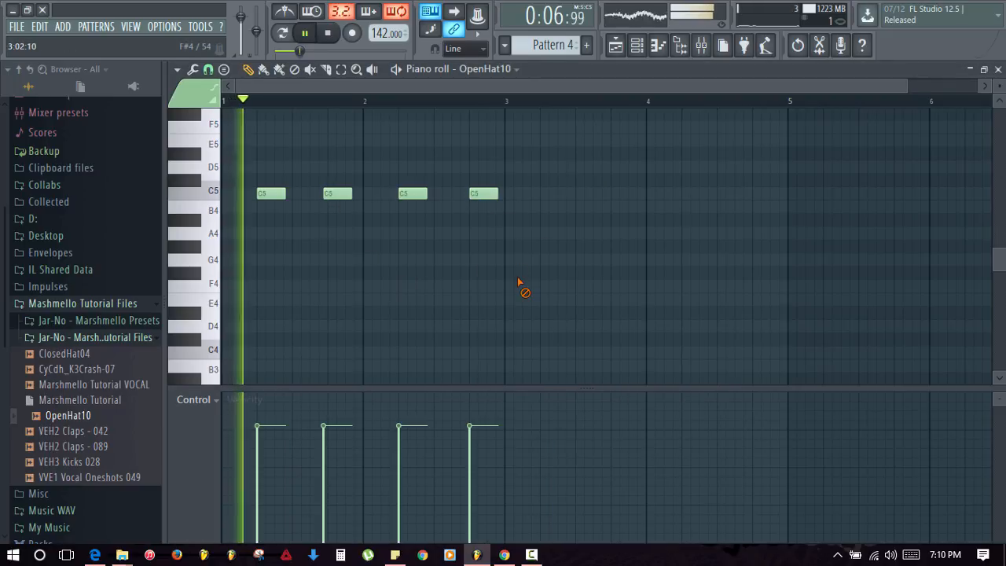
right_click(333, 197)
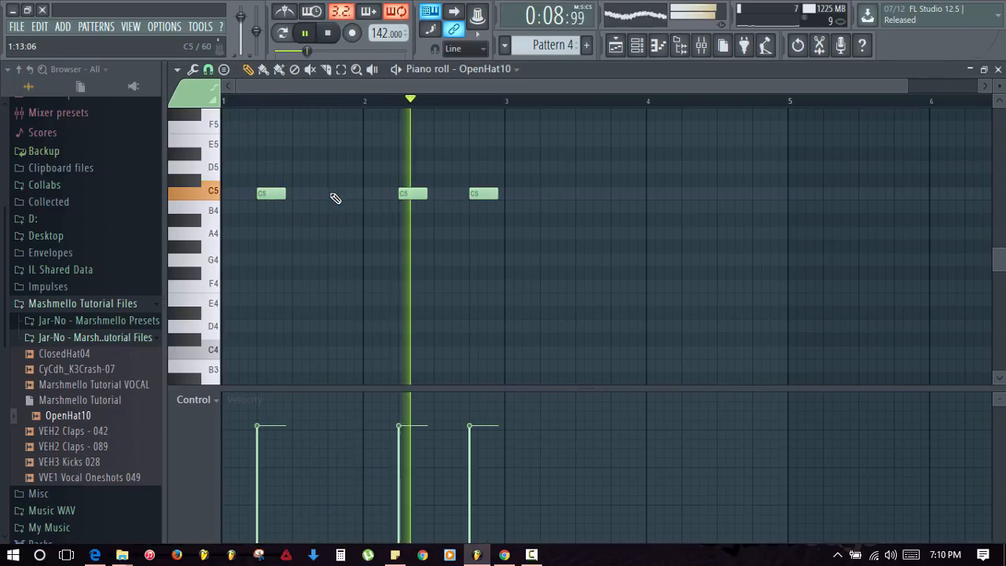
click(333, 196)
key(F7)
key(space)
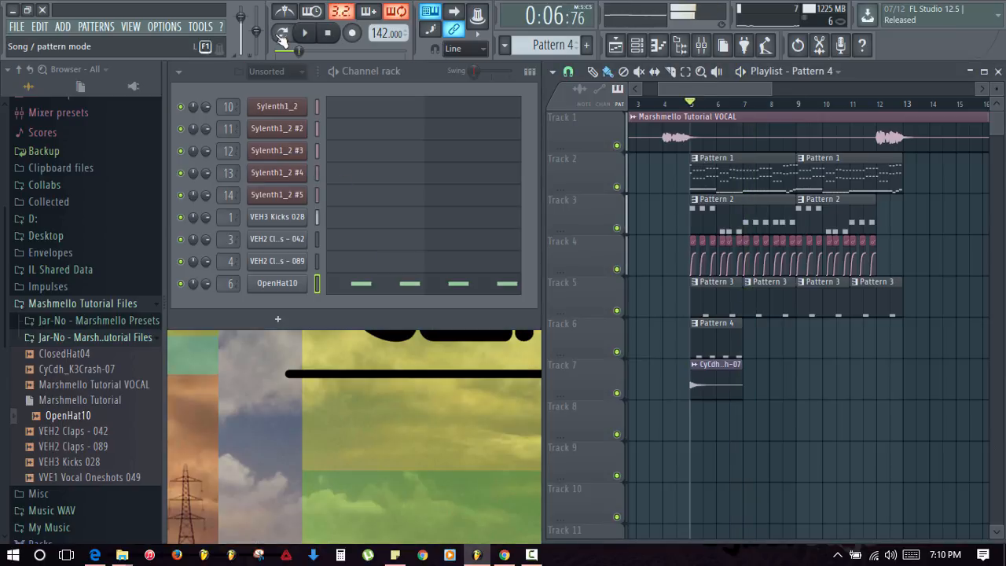
click(28, 73)
key(space)
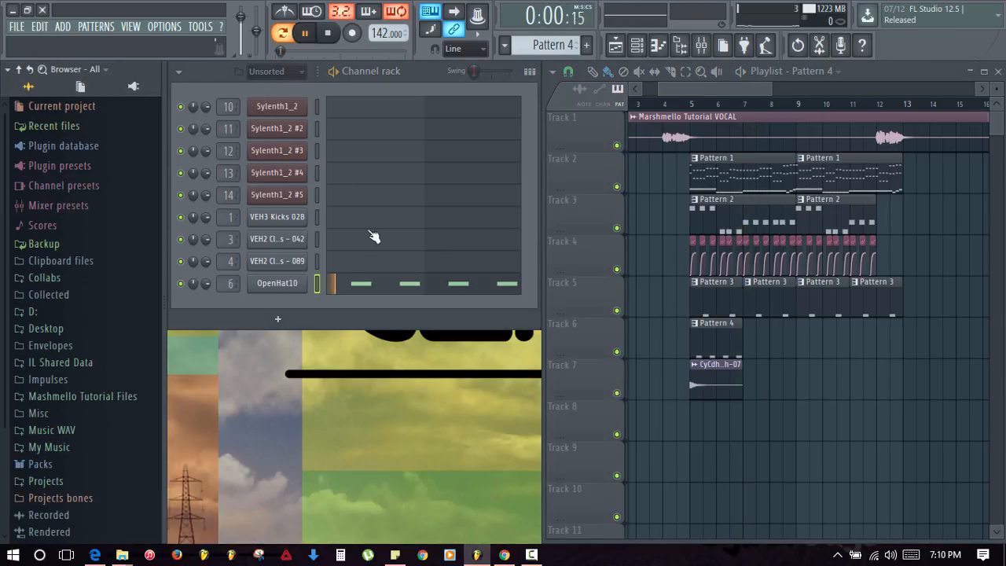
- Give the OpenHat10 sample a pogo pitch-bend, reset it, then set about 16%
click(279, 284)
drag(420, 230, 372, 130)
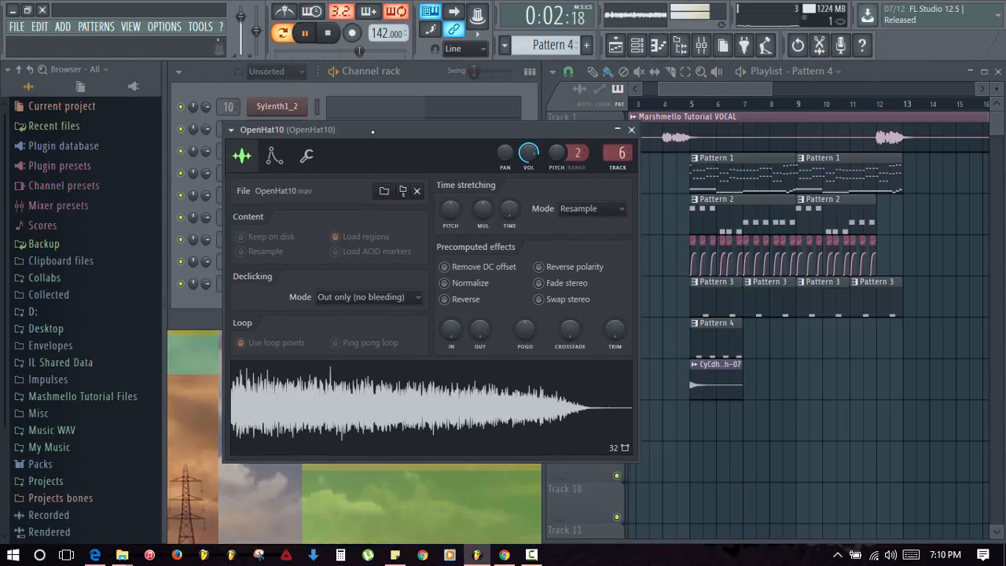
key(space)
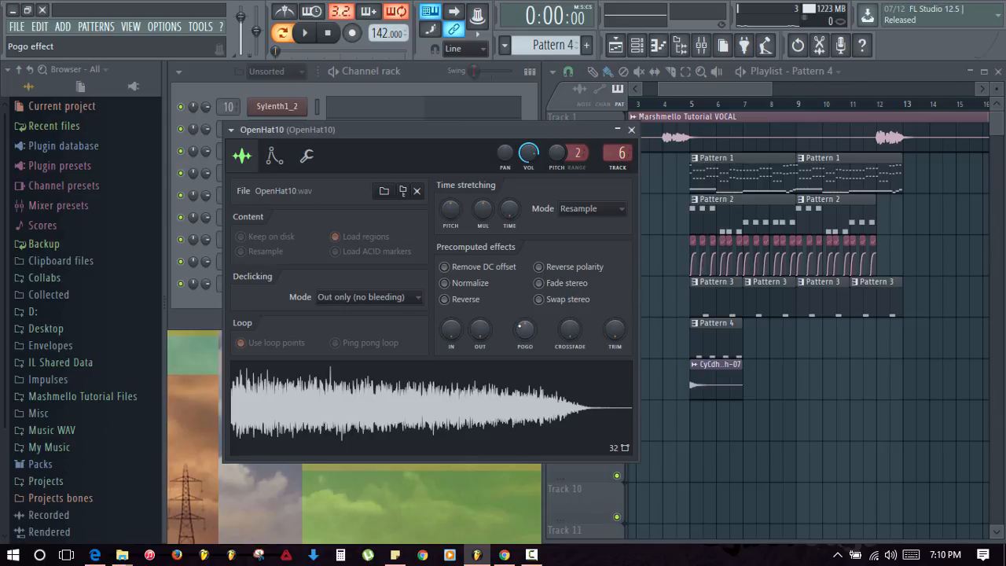
drag(525, 329, 525, 323)
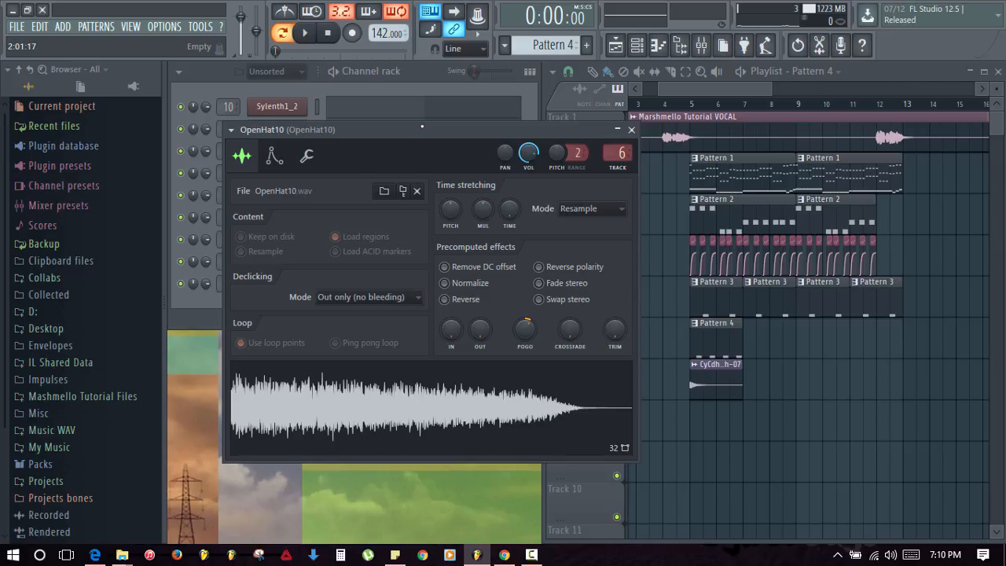
scroll(674, 370, down, 1)
right_click(514, 325)
click(530, 334)
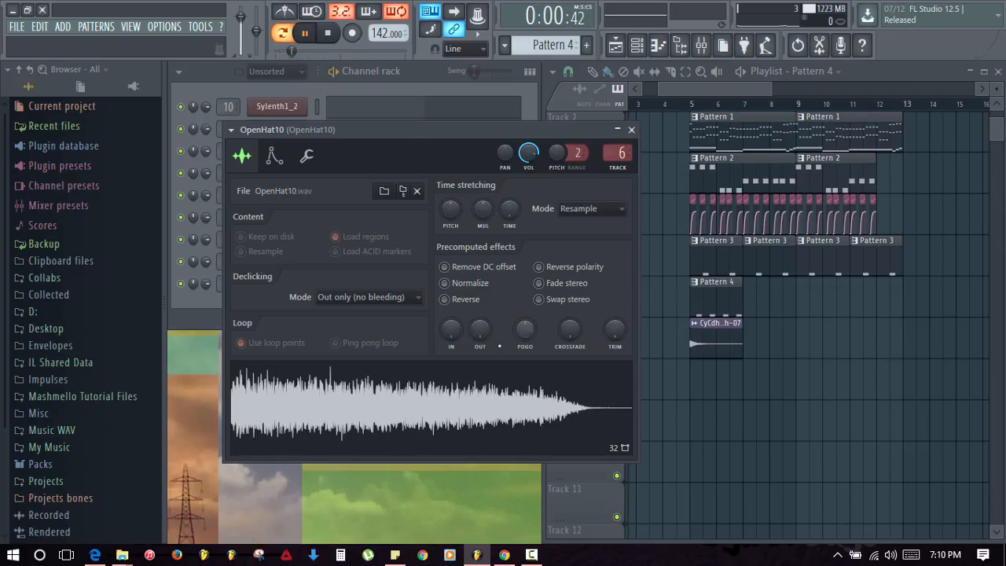
key(space)
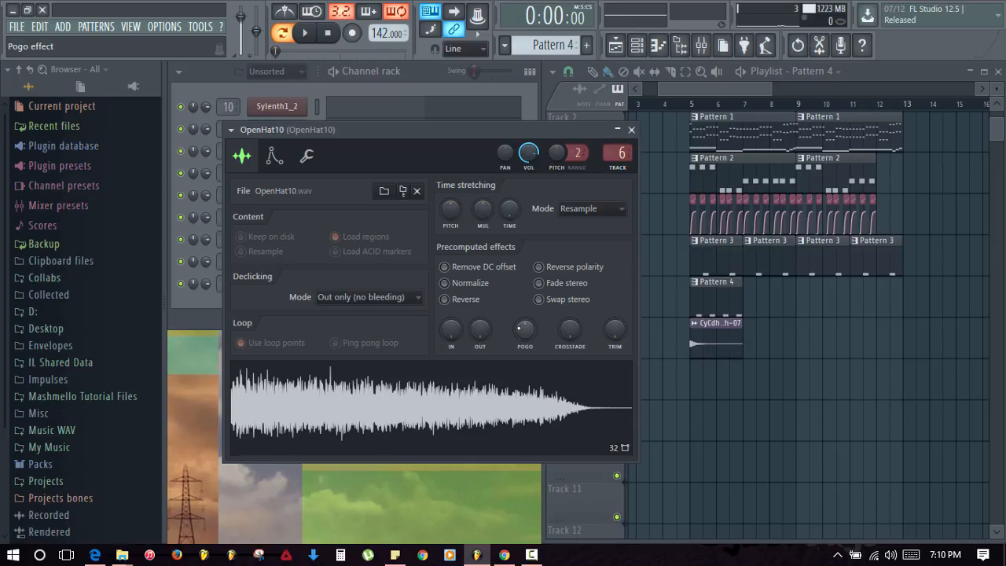
drag(524, 328, 524, 314)
- Preview the hi-hat while fine-tuning the pogo amount down to about 12%
click(469, 398)
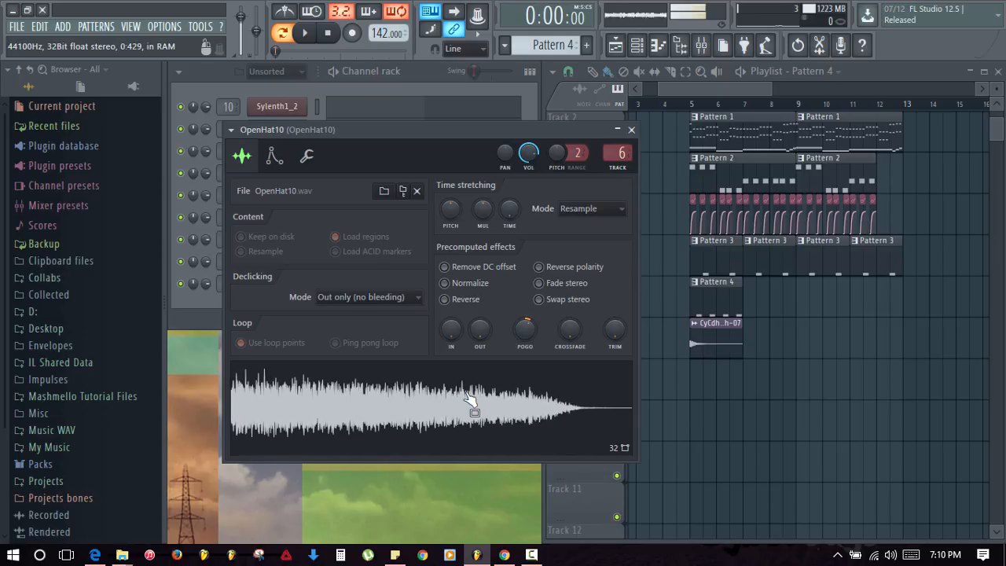
click(469, 398)
click(469, 398)
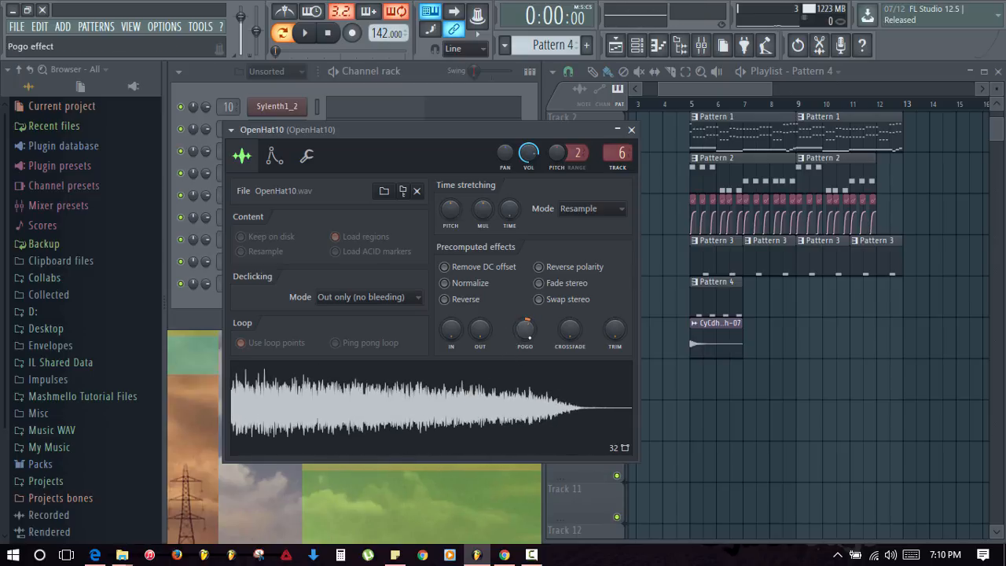
drag(525, 328, 526, 291)
drag(526, 329, 526, 407)
click(459, 394)
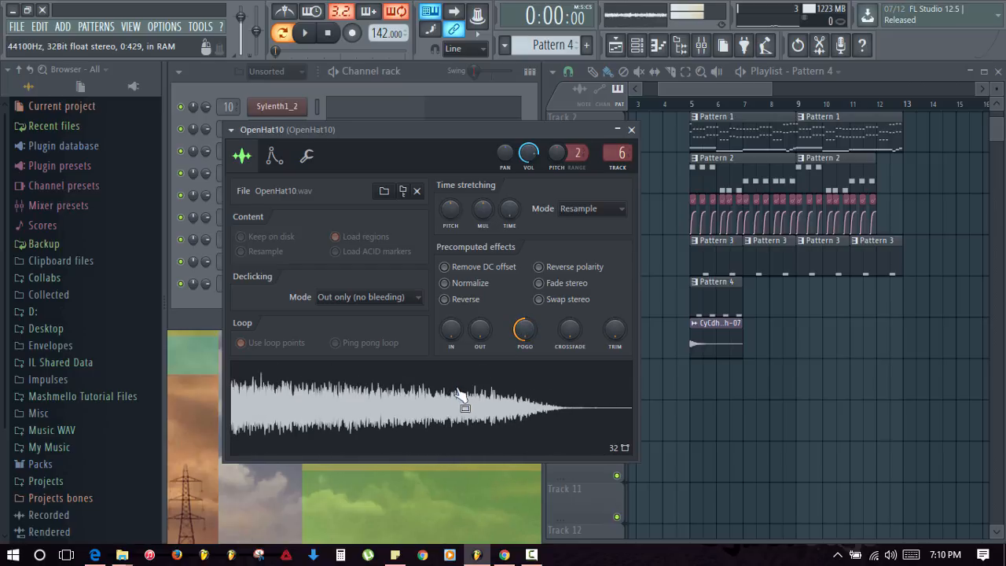
click(474, 379)
drag(526, 329, 525, 308)
click(475, 400)
click(475, 403)
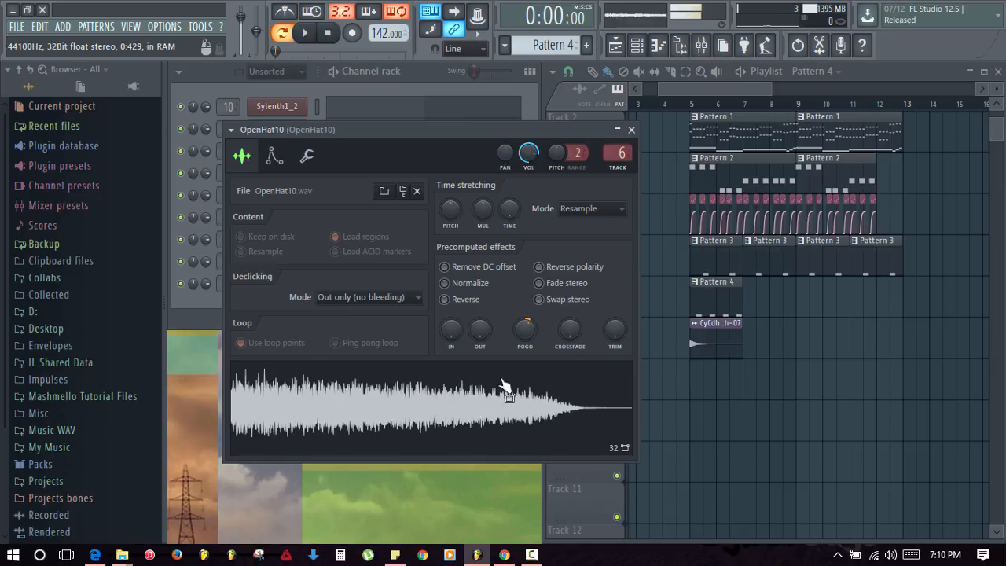
key(space)
click(631, 131)
- Play the whole song and paint Pattern 4 clips onto Track 6 at bars 7, 9 and 11
key(space)
key(l)
key(space)
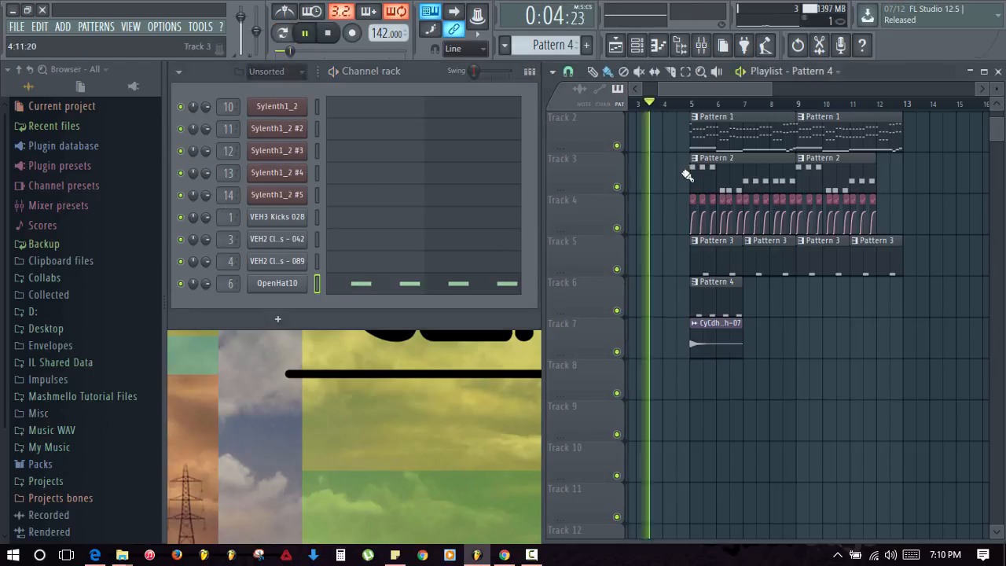
scroll(688, 175, up, 1)
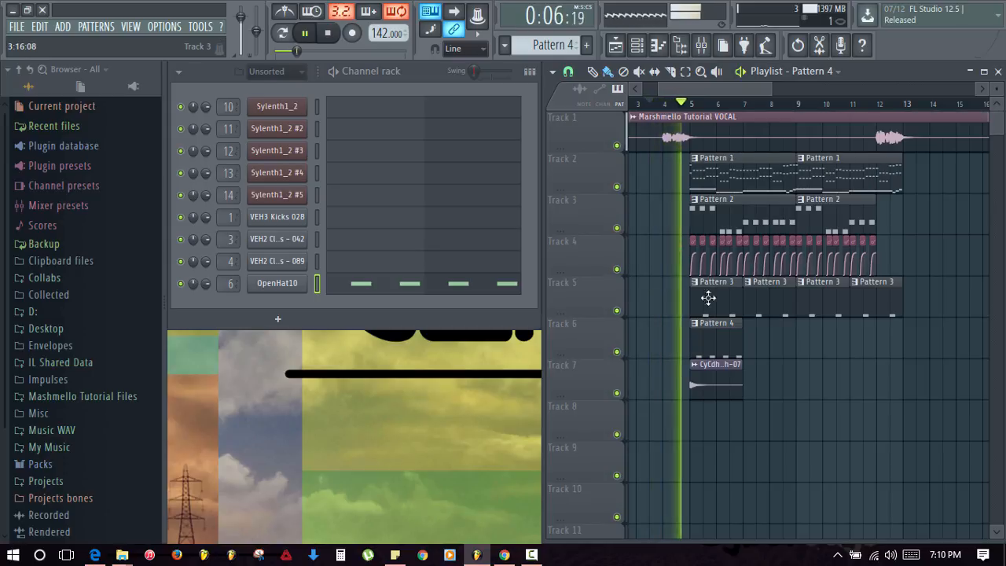
drag(754, 343, 864, 362)
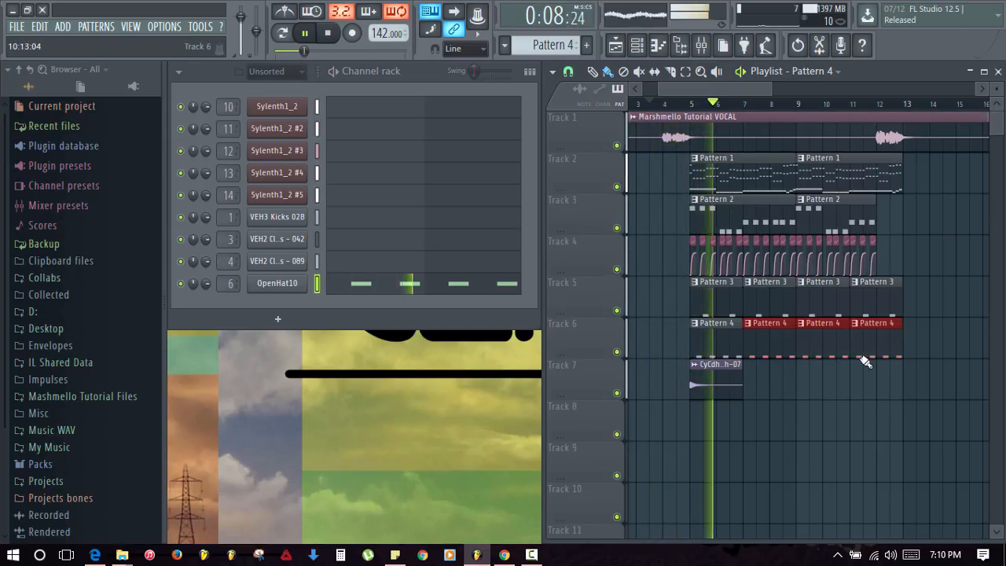
right_click(865, 418)
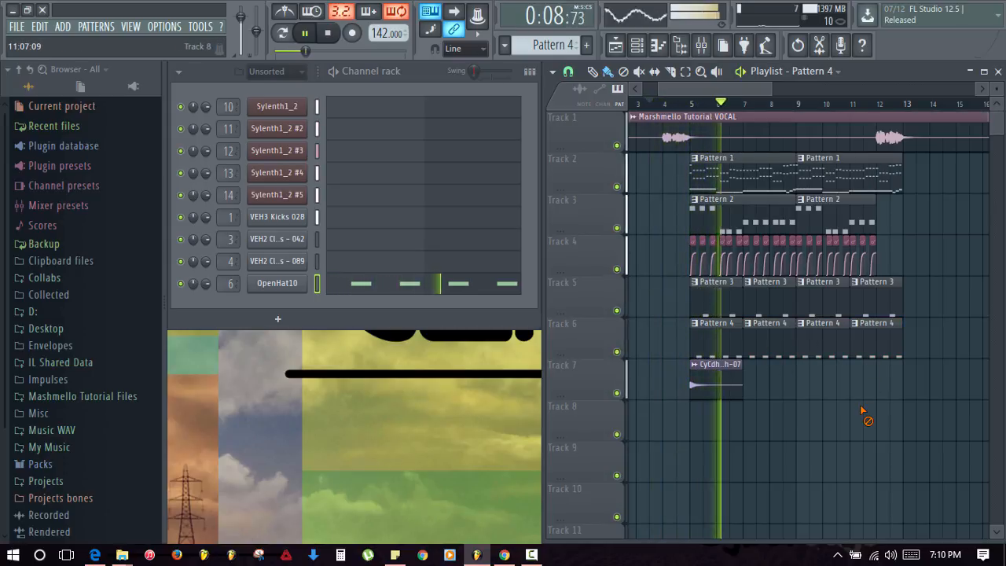
right_click(801, 446)
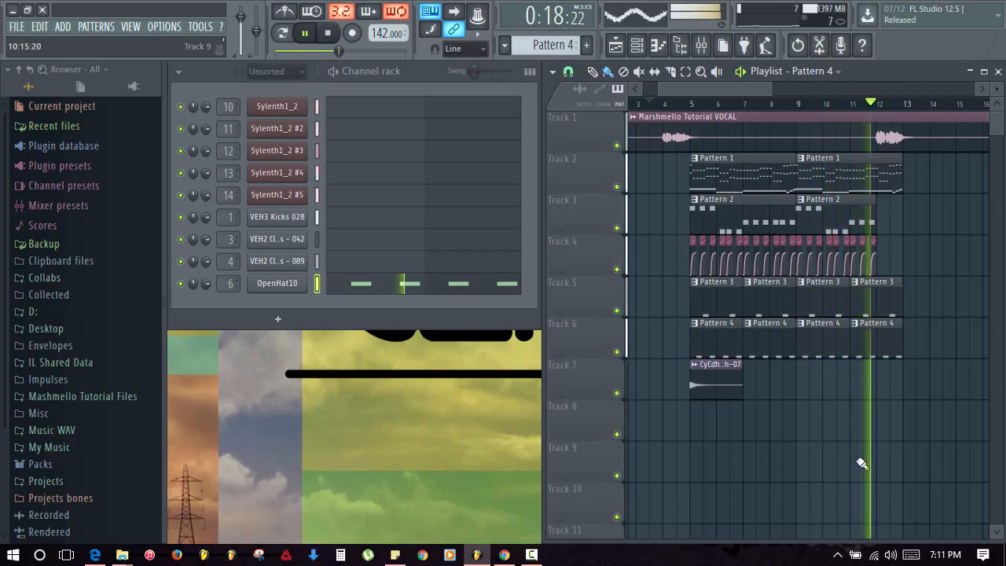
- Make the second Pattern 1 lead clip on Track 2 unique as Pattern 2
key(space)
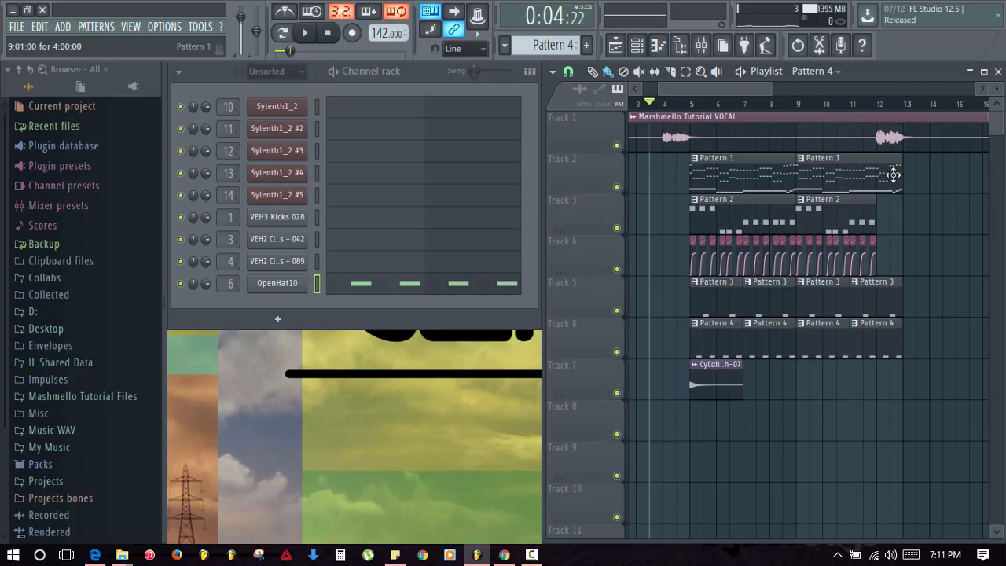
drag(906, 241, 883, 239)
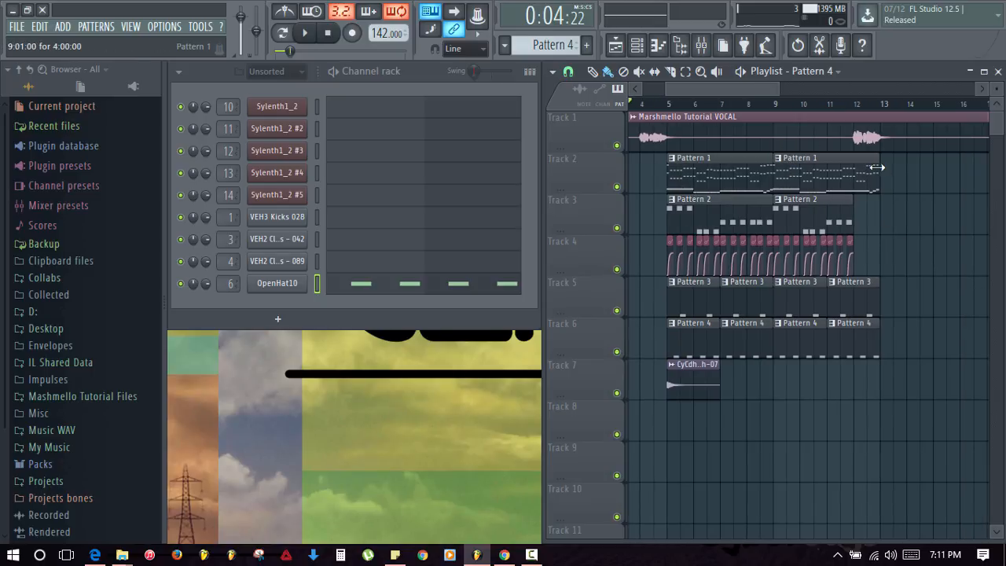
click(777, 160)
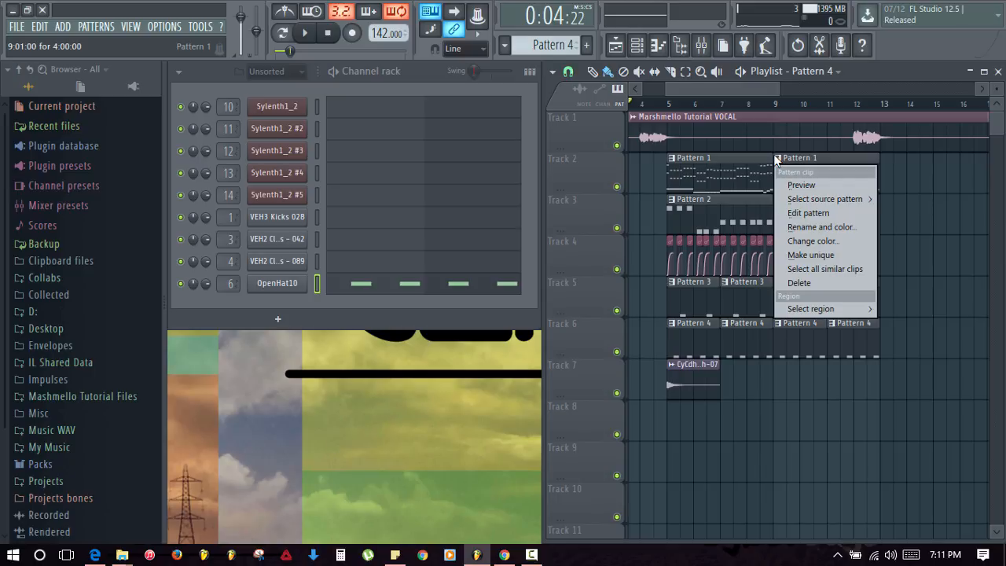
click(827, 256)
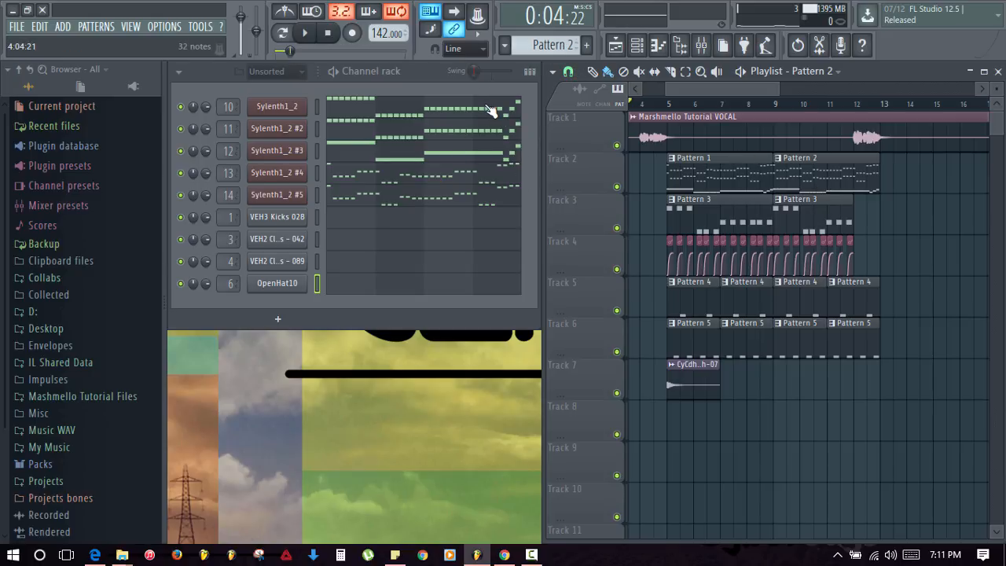
- Mute notes from bar 4 onward in Pattern 2's Sylenth1_2 and Sylenth1_2 #2 parts
click(474, 114)
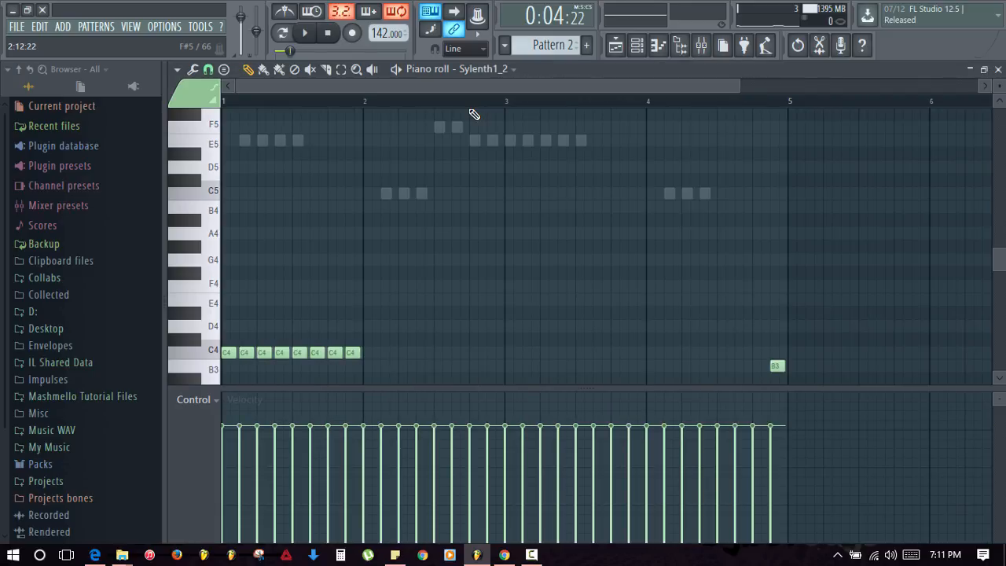
scroll(608, 194, down, 5)
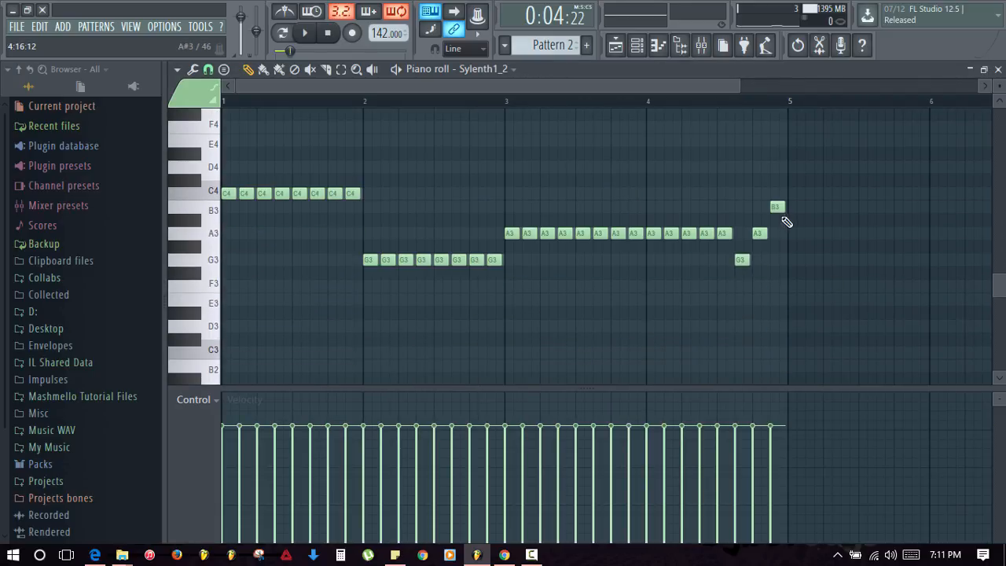
mouse_move(784, 219)
mouse_down()
mouse_move(757, 259)
mouse_move(668, 239)
mouse_up()
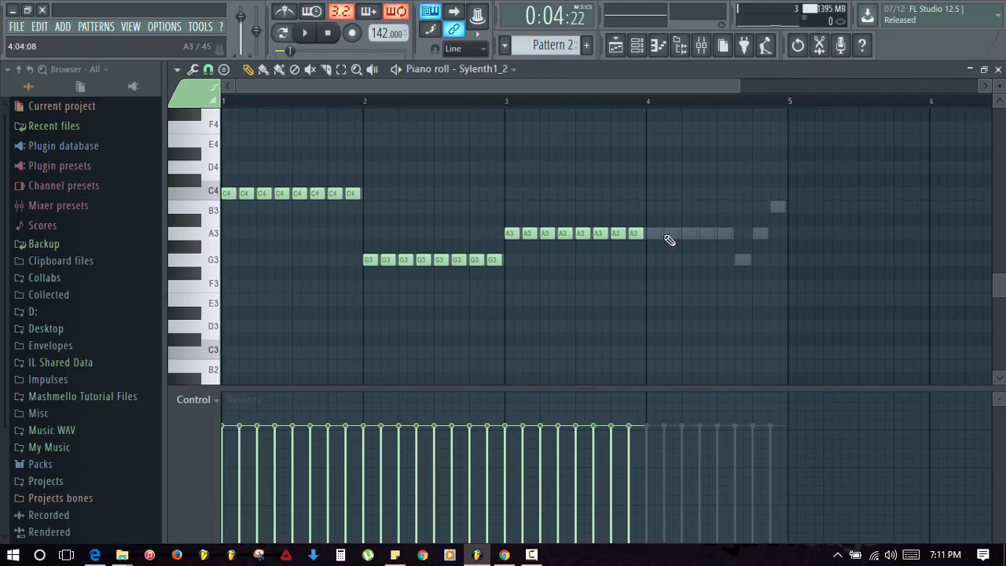
key(Escape)
click(505, 135)
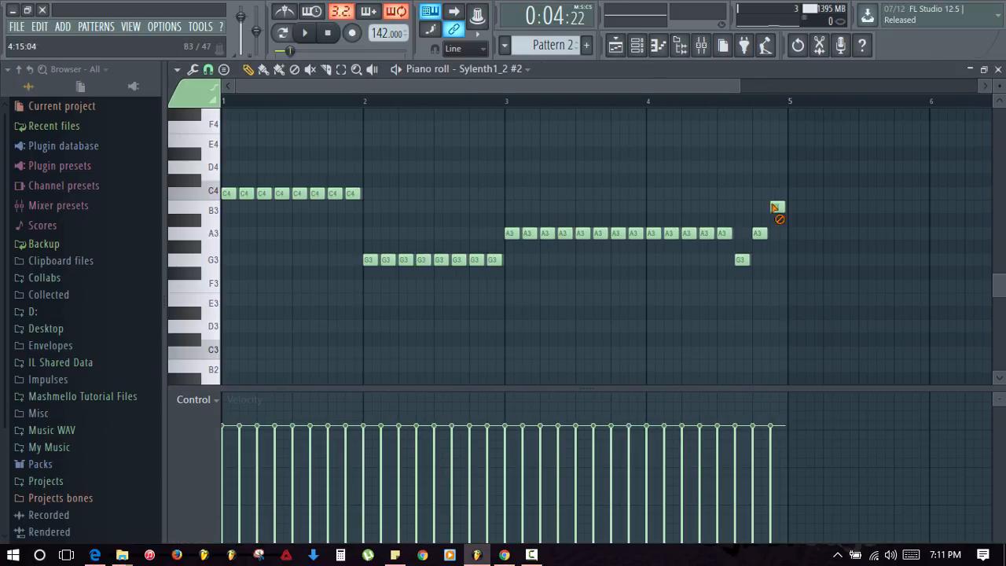
mouse_move(774, 208)
mouse_down()
mouse_move(752, 271)
mouse_move(713, 246)
mouse_move(660, 236)
mouse_up()
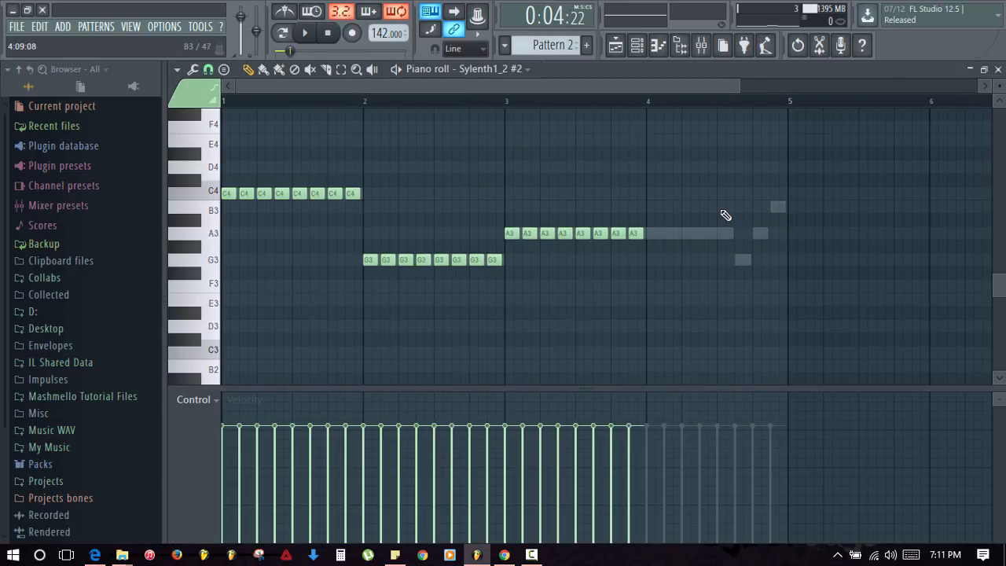
key(Escape)
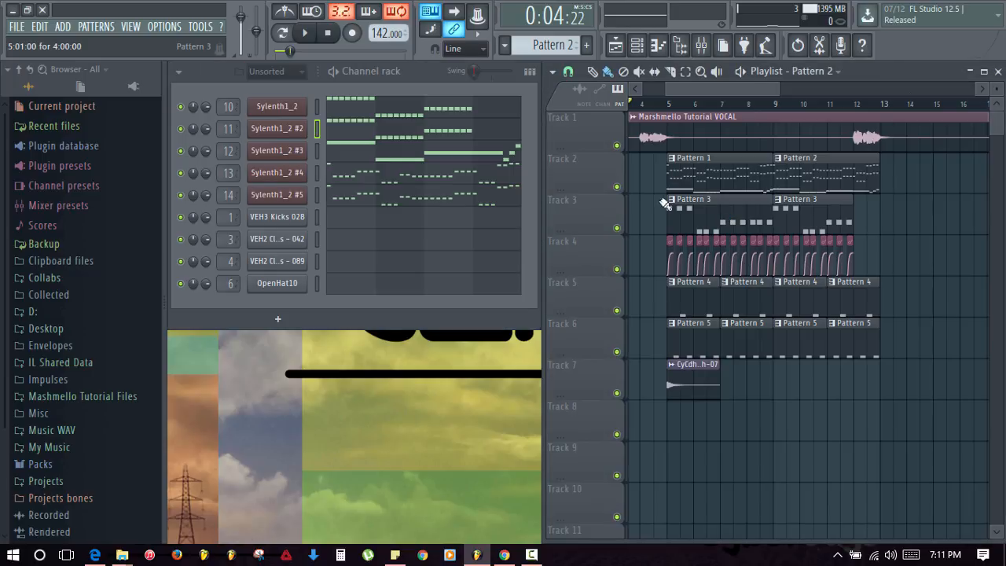
- Shorten the last Pattern 5 clip on Track 6 and play from bar 9 to check it
click(778, 106)
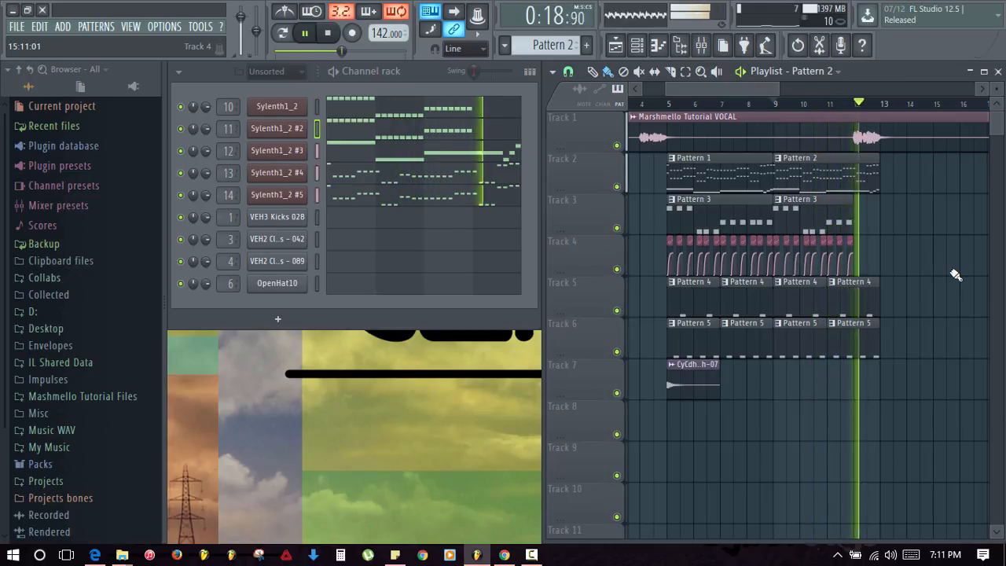
key(space)
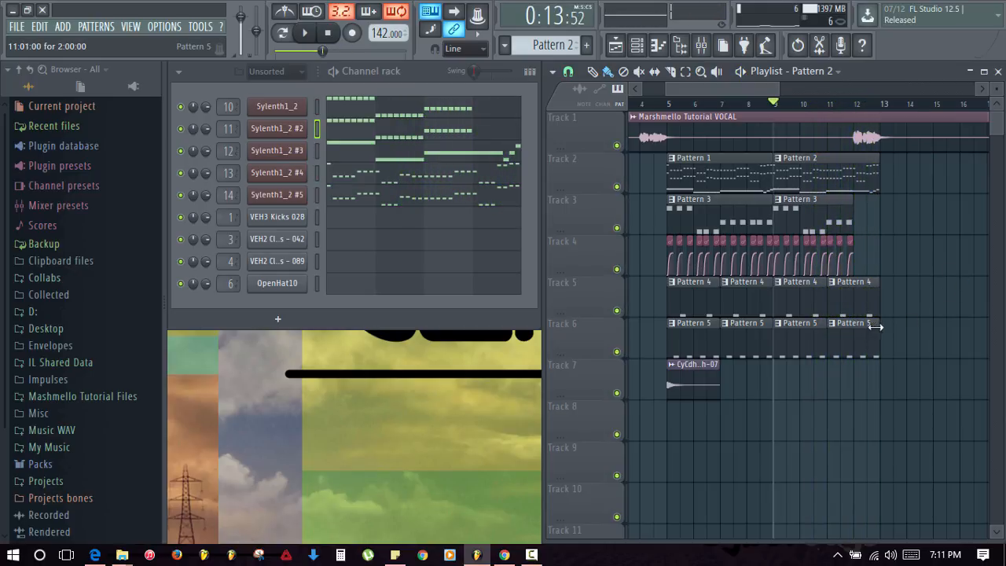
drag(869, 322, 852, 323)
key(space)
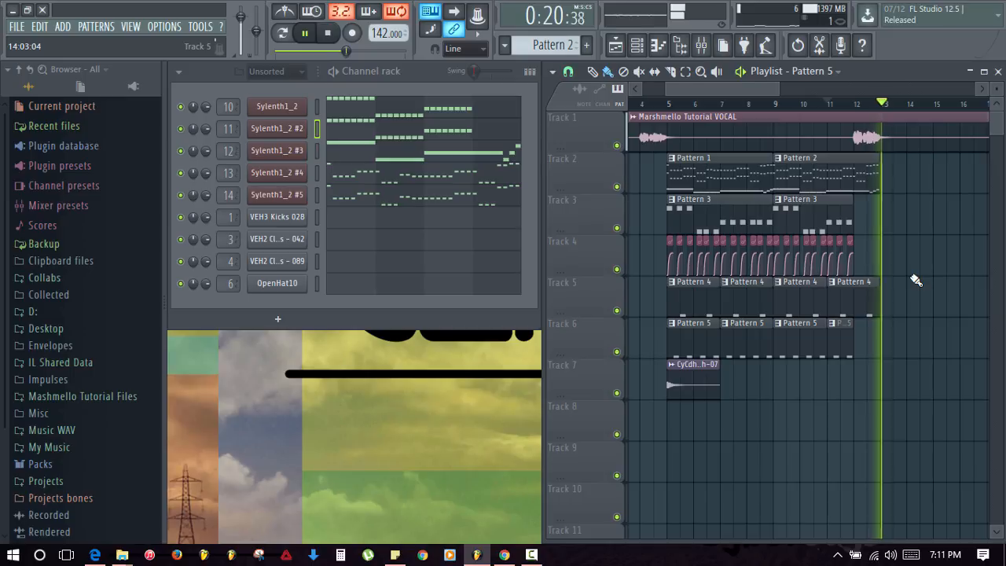
key(space)
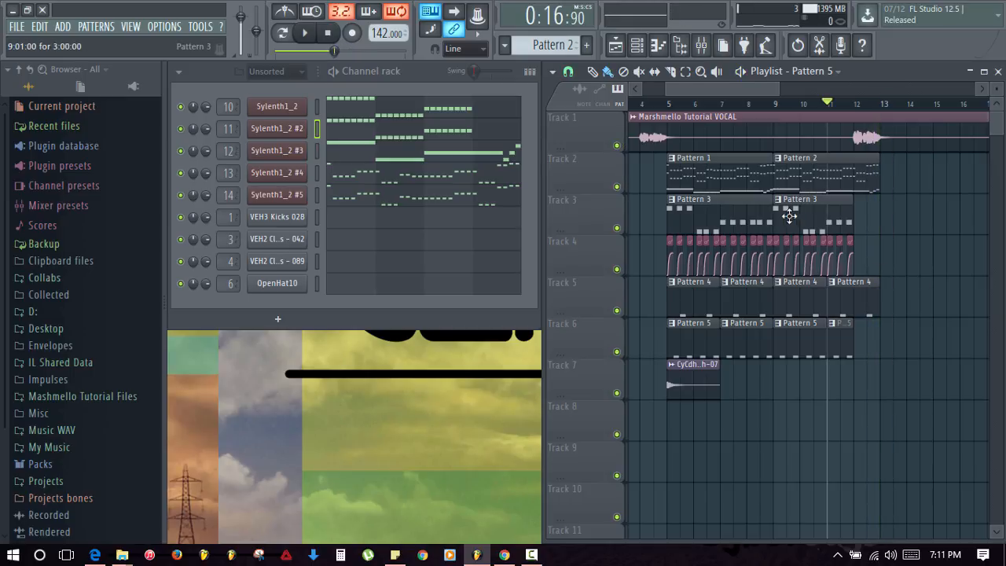
- Place Pattern 1 clips on Track 2 at bars 13 and 17
click(707, 169)
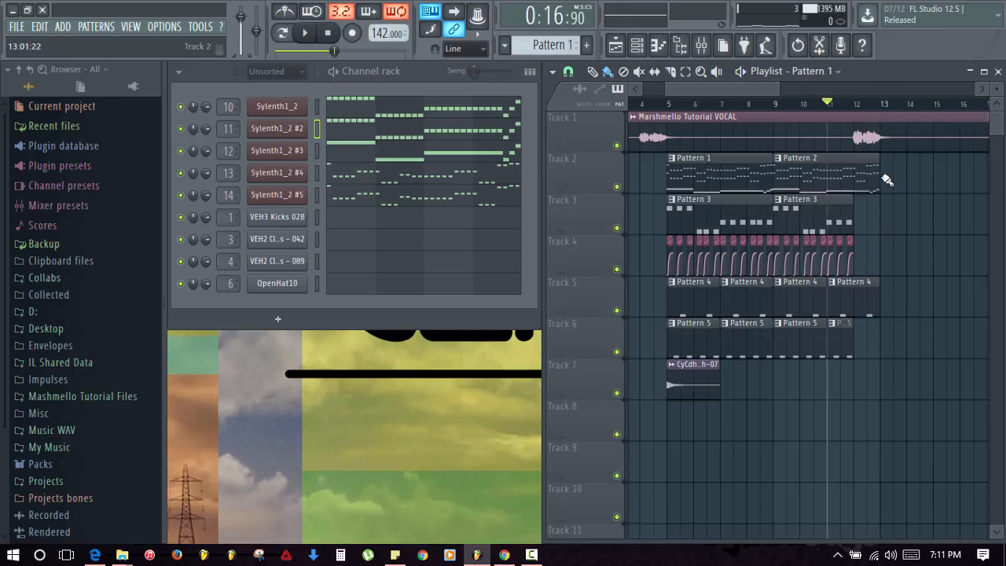
click(885, 180)
scroll(802, 226, right, 2)
click(896, 189)
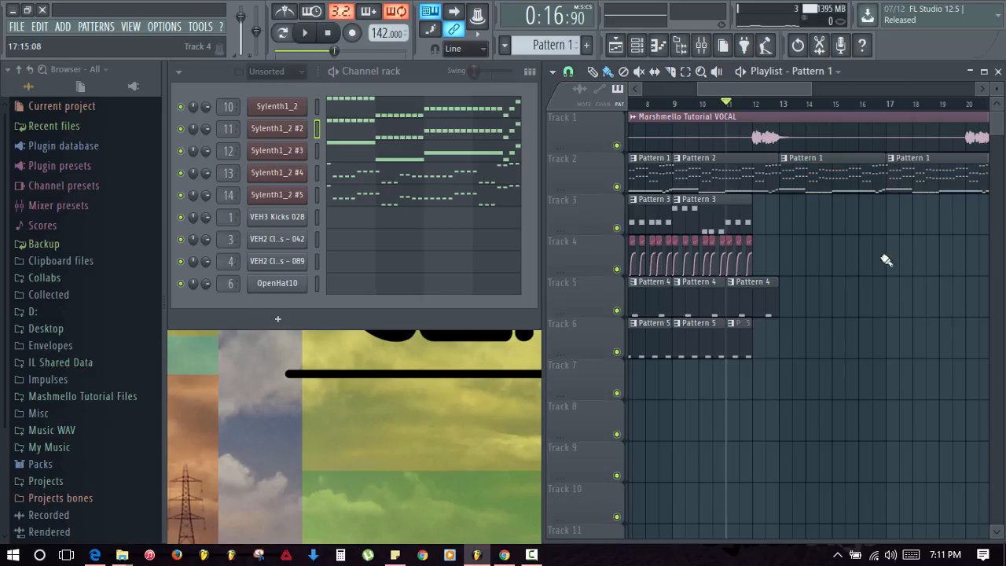
scroll(873, 259, left, 1)
- Add a Pattern 3 clip on Track 3 at bar 13, deleting the extra one at bar 17
click(663, 203)
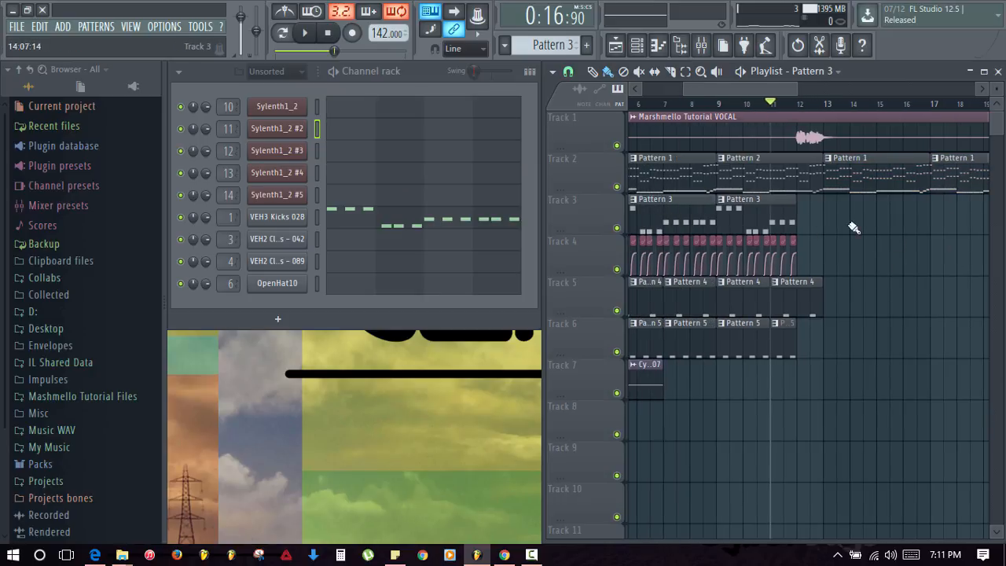
click(830, 222)
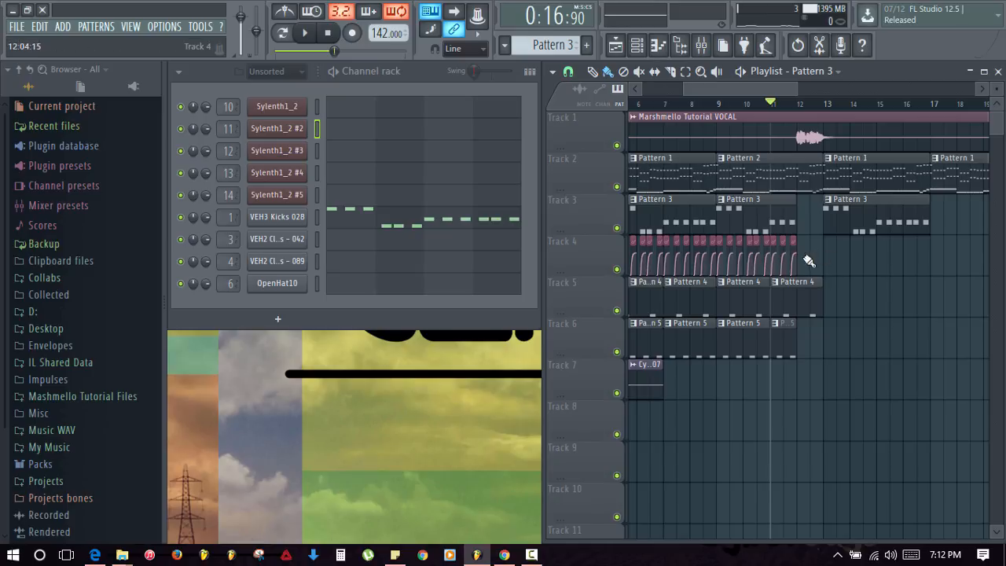
drag(882, 279, 820, 270)
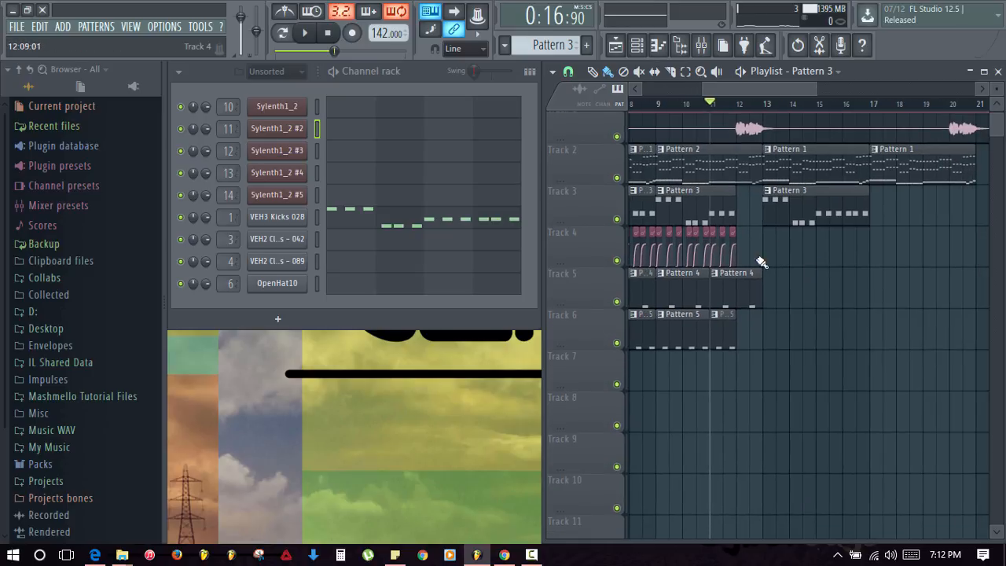
click(741, 286)
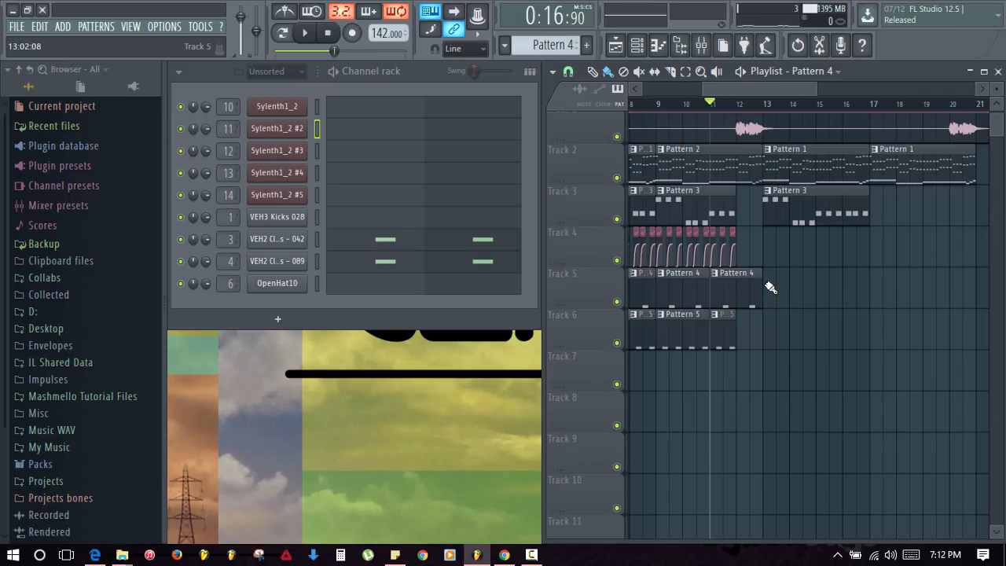
scroll(787, 272, up, 1)
click(832, 234)
click(874, 226)
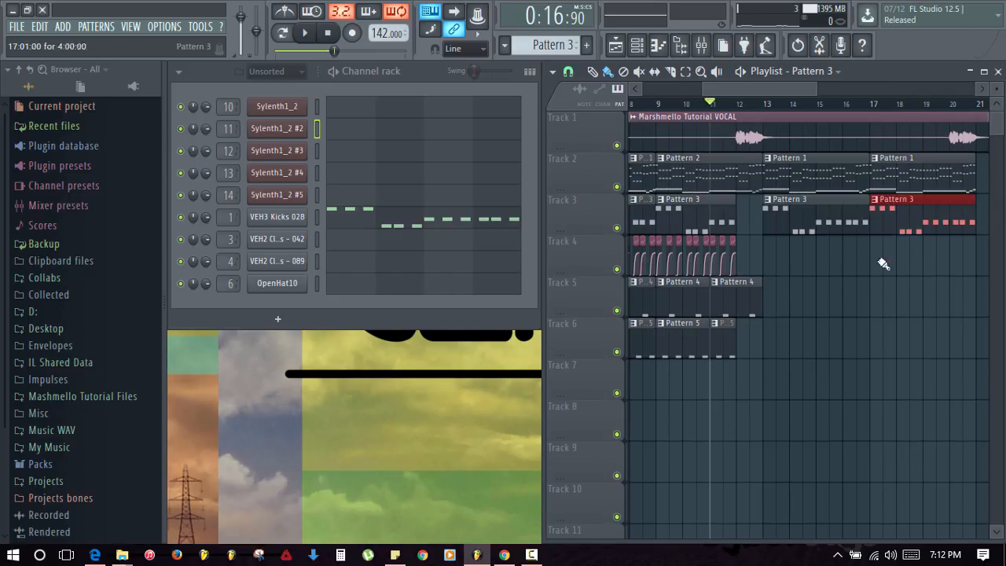
right_click(891, 223)
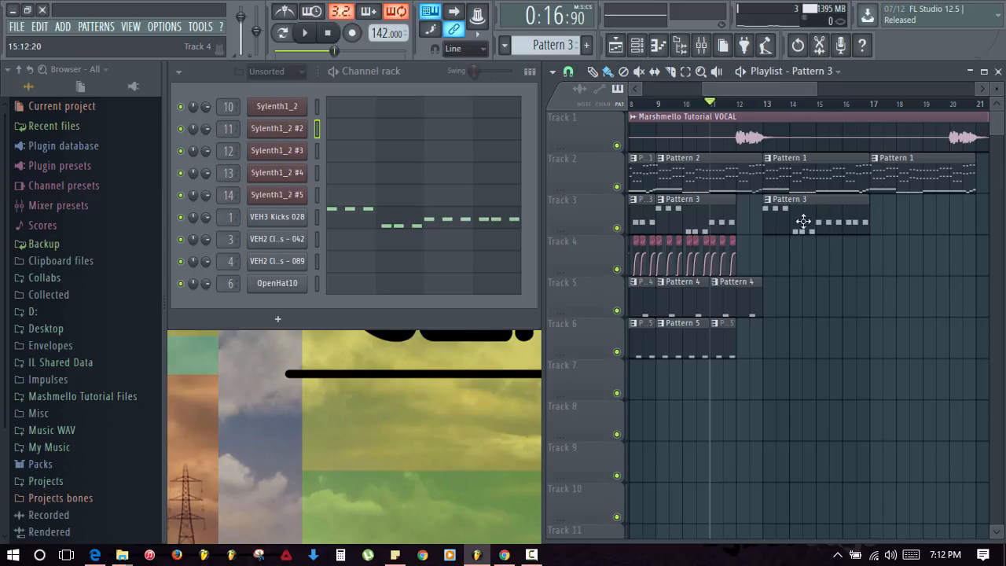
- Make the bar-13 clip unique as Pattern 4 and open its VEH3 Kicks notes
right_click(774, 205)
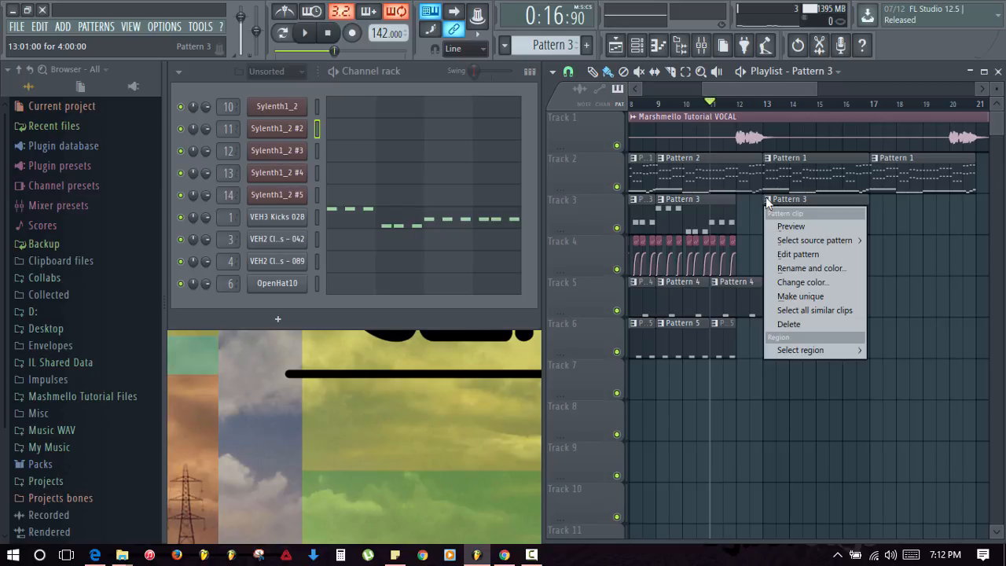
click(835, 300)
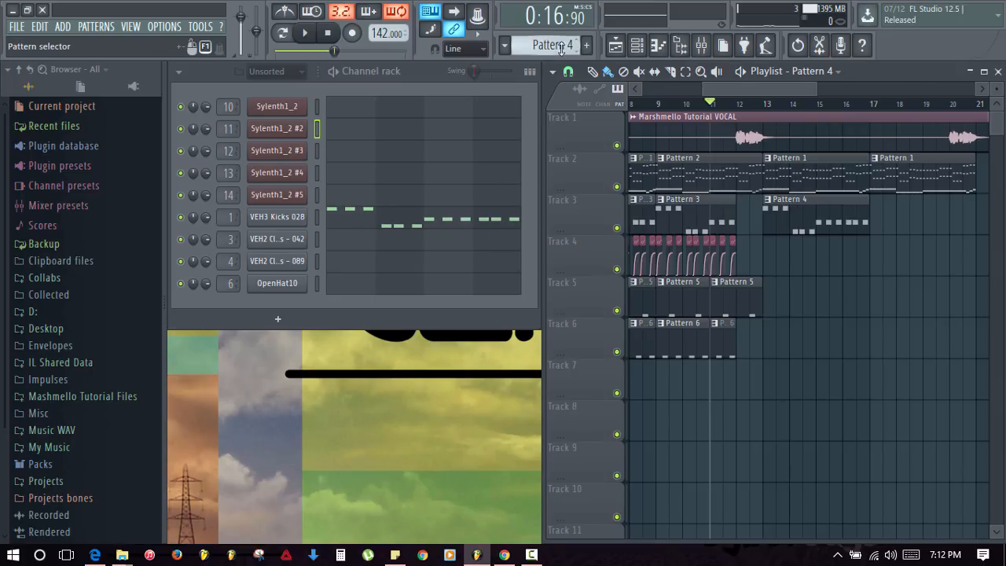
click(379, 221)
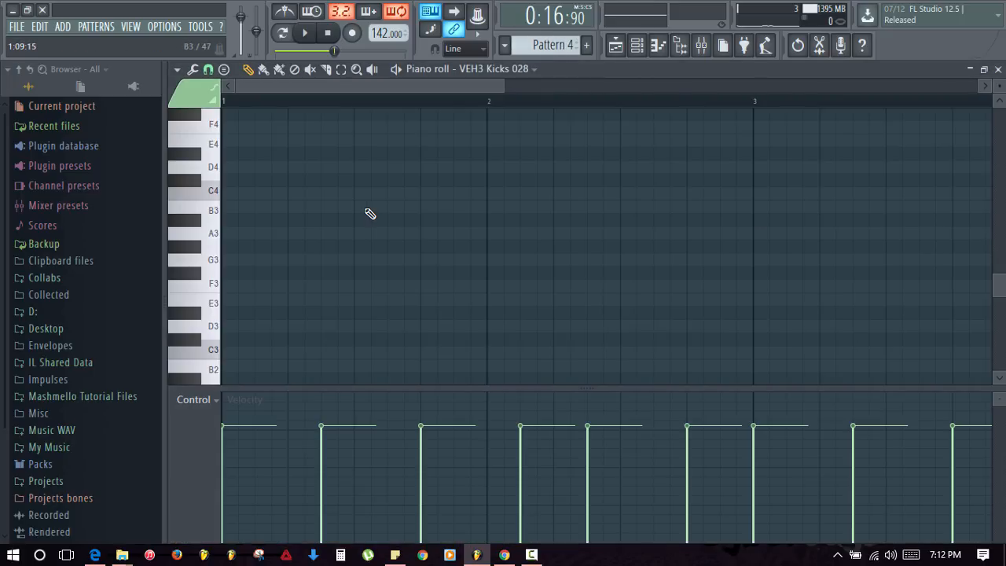
scroll(366, 210, down, 3)
scroll(378, 229, up, 5)
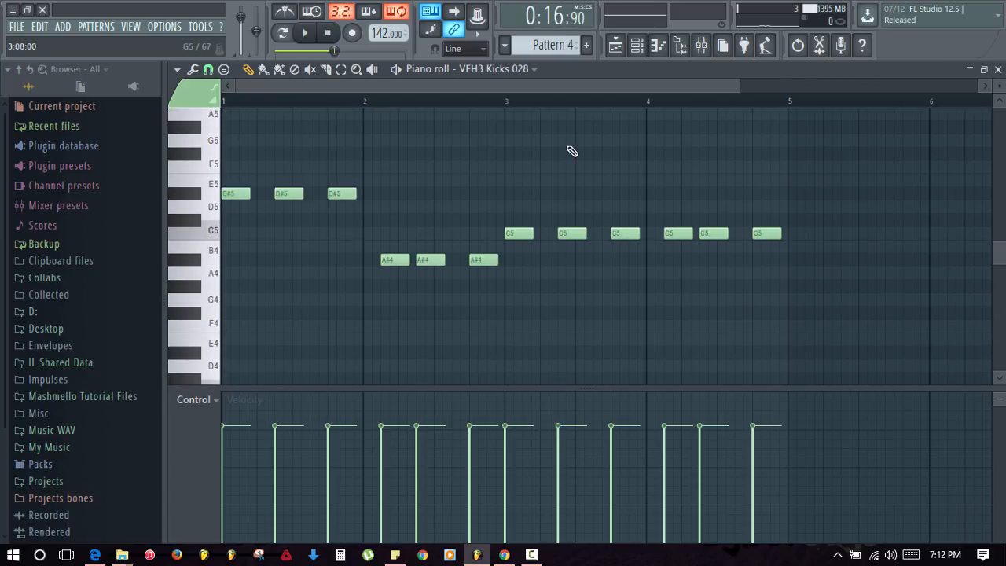
scroll(400, 211, up, 2)
- Rebuild the D#5 run as five notes, with the metronome off and the pattern looping
drag(278, 238, 260, 232)
right_click(343, 236)
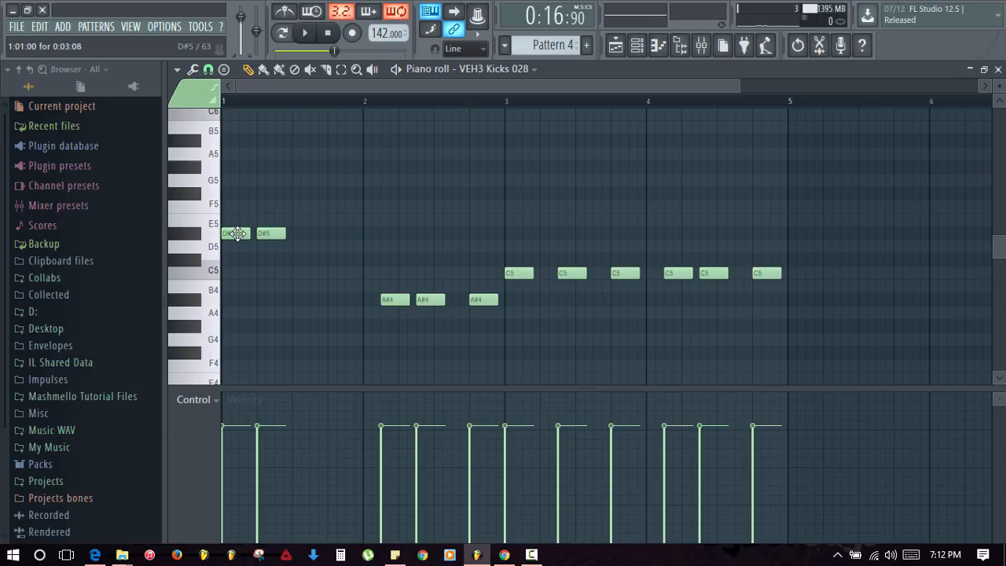
key(space)
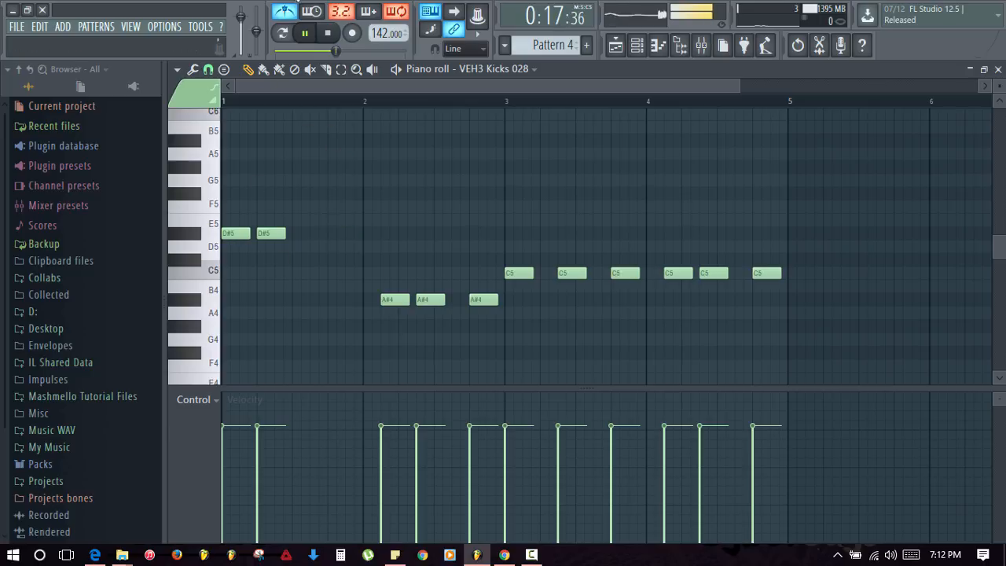
key(space)
click(287, 9)
click(287, 37)
key(space)
key(space)
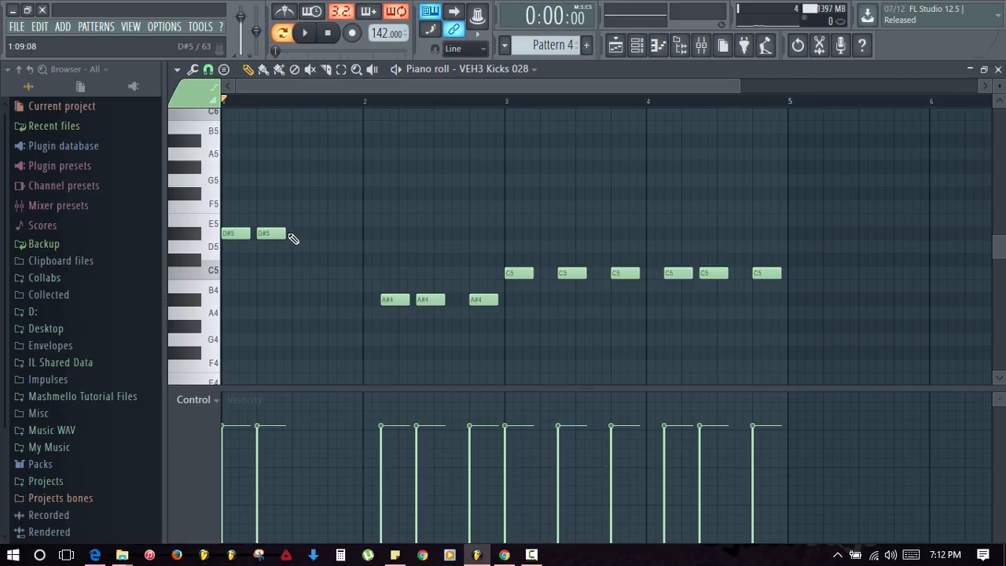
click(299, 234)
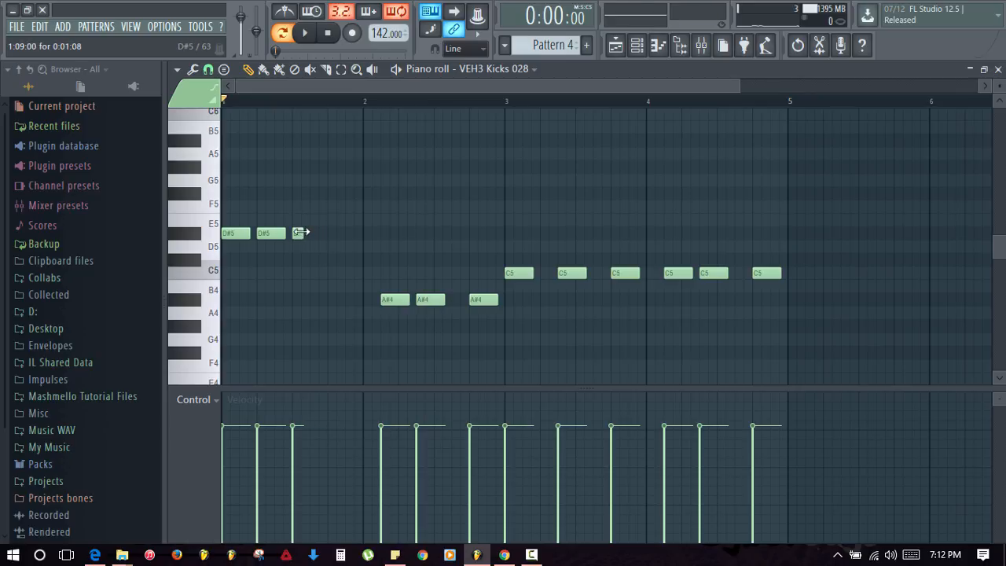
click(326, 234)
click(353, 233)
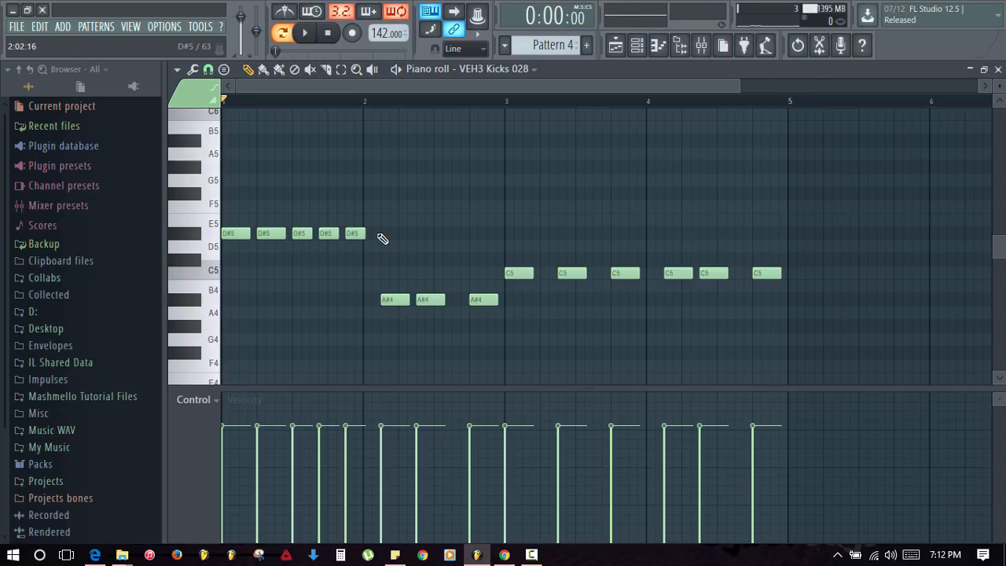
key(space)
key(space)
- Replace the A#4 notes with a copy of the D#5 run at A#4 from bar 2
right_click(403, 301)
right_click(430, 299)
right_click(483, 299)
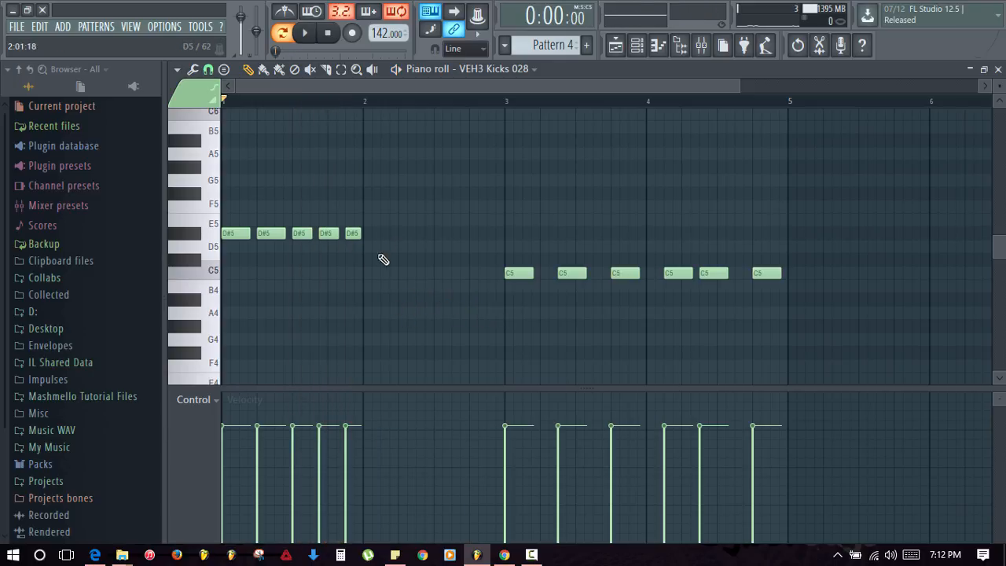
mouse_move(379, 255)
mouse_down()
mouse_move(225, 207)
mouse_move(247, 243)
mouse_move(375, 299)
mouse_up()
ctrl+click(457, 284)
drag(698, 299, 456, 276)
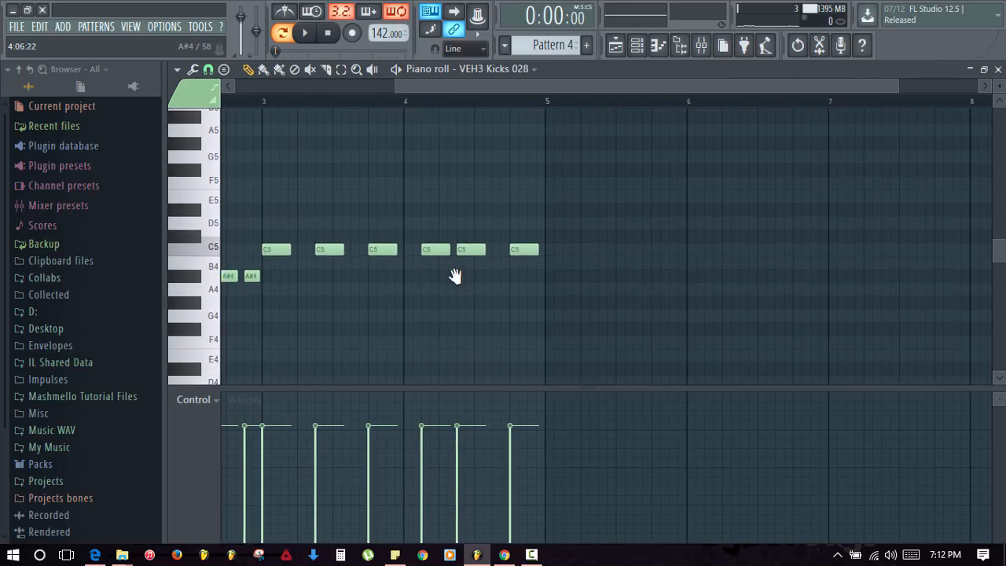
- Replace the first old C5 notes with a pasted run moved to C5 at bar 3
right_click(281, 249)
right_click(329, 249)
right_click(383, 249)
key(ctrl+v)
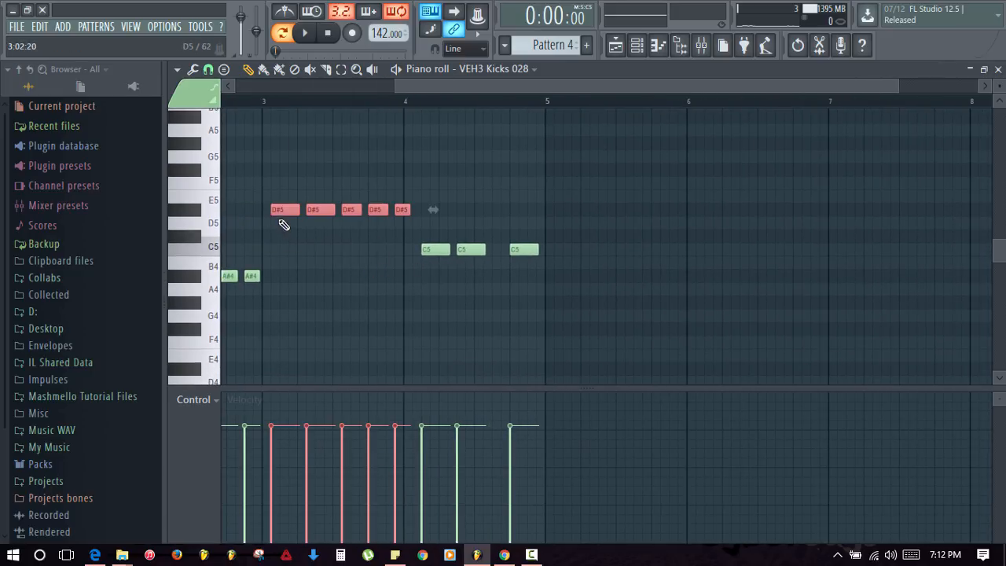
drag(279, 213, 269, 256)
- Replace the remaining old C5 notes with another pasted C5 run and play the pattern
drag(444, 315, 361, 312)
right_click(447, 252)
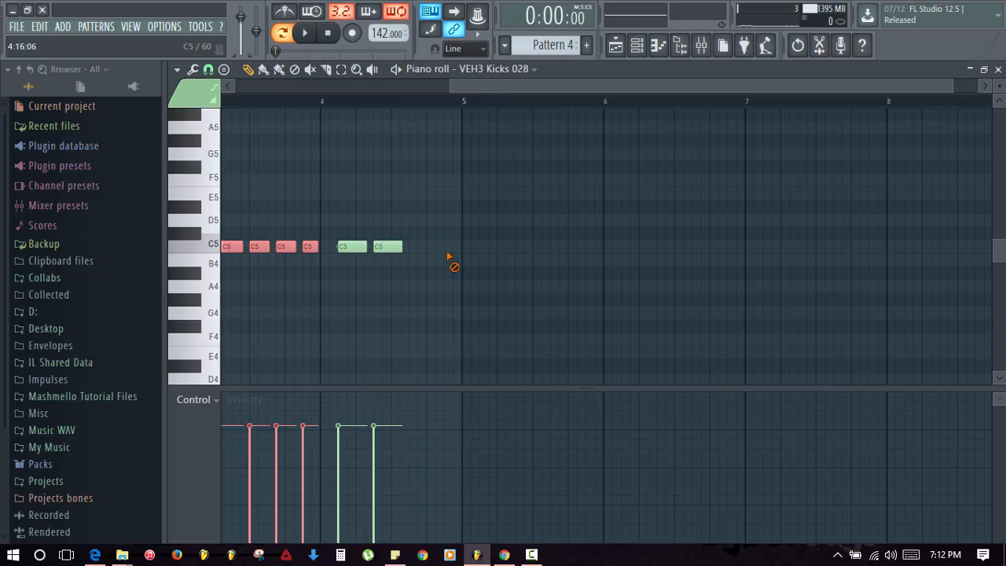
right_click(388, 247)
right_click(352, 247)
key(ctrl+v)
drag(349, 206, 342, 250)
click(348, 204)
key(space)
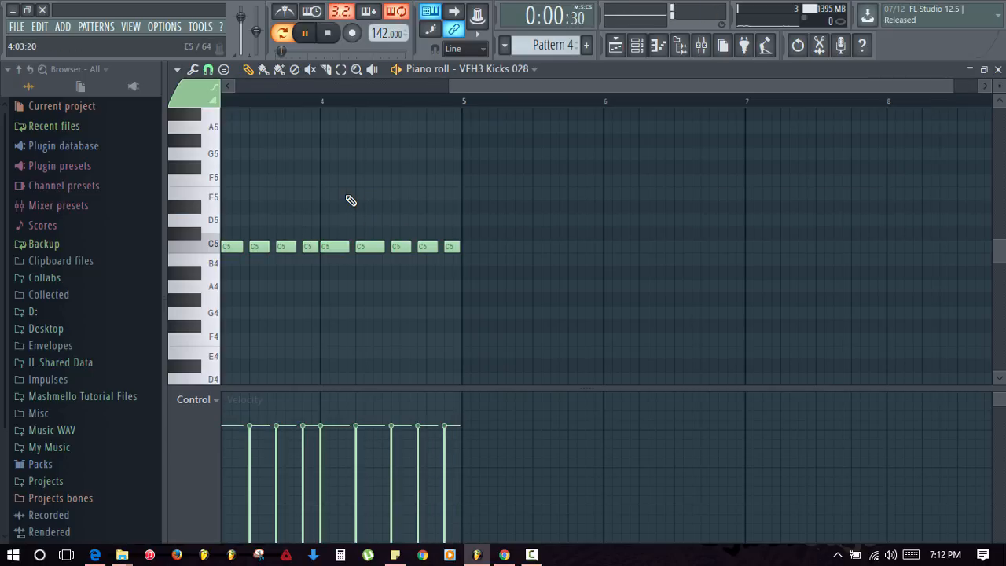
key(F7)
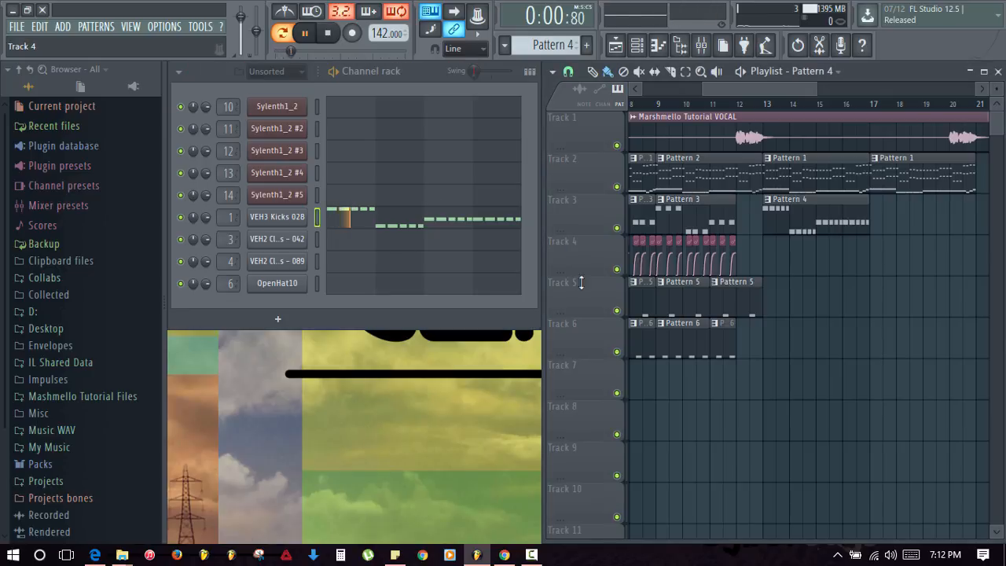
- Paint a Pattern 4 kick clip at bar 17 on Track 3, trim its end, and stop playback
click(875, 213)
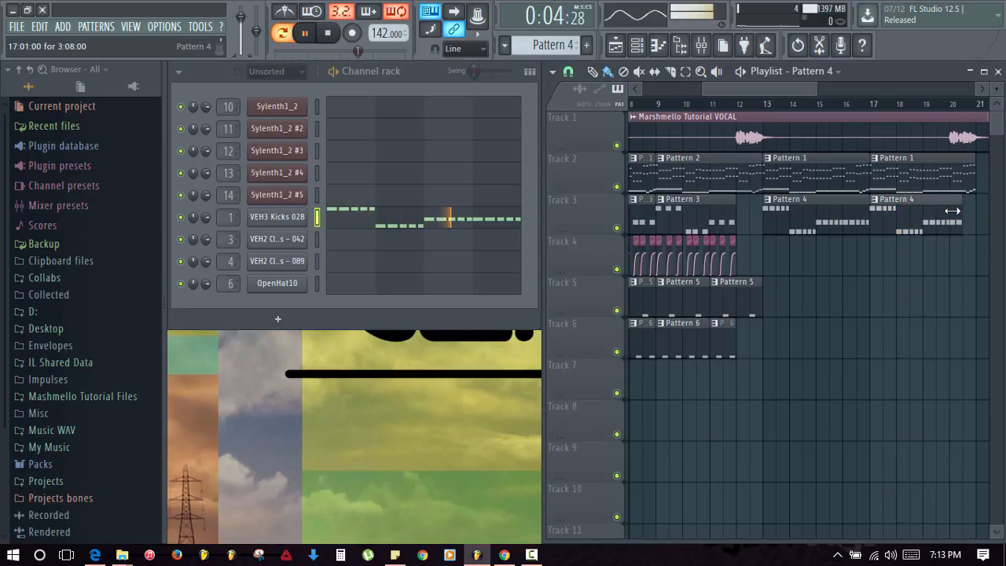
drag(952, 211, 940, 212)
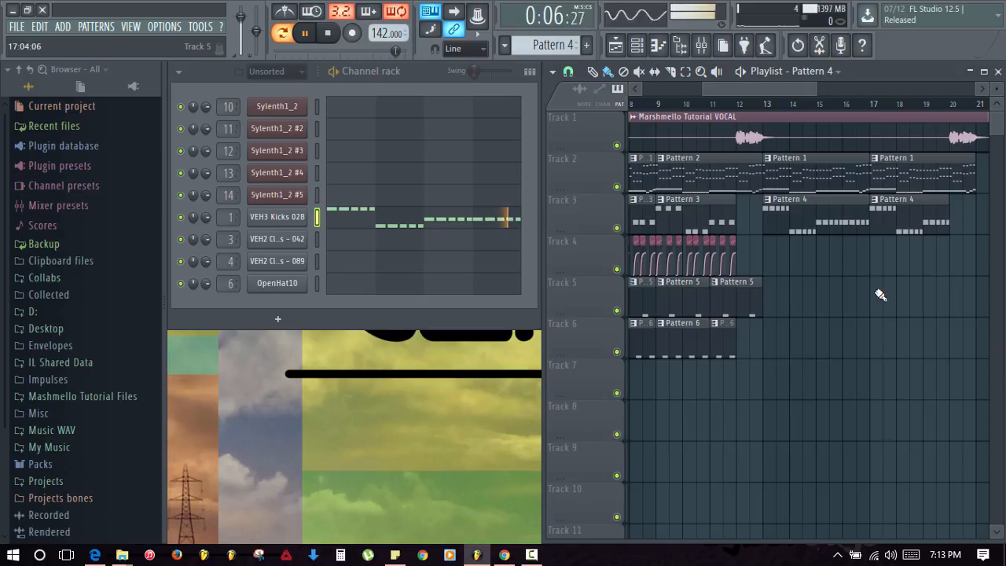
key(space)
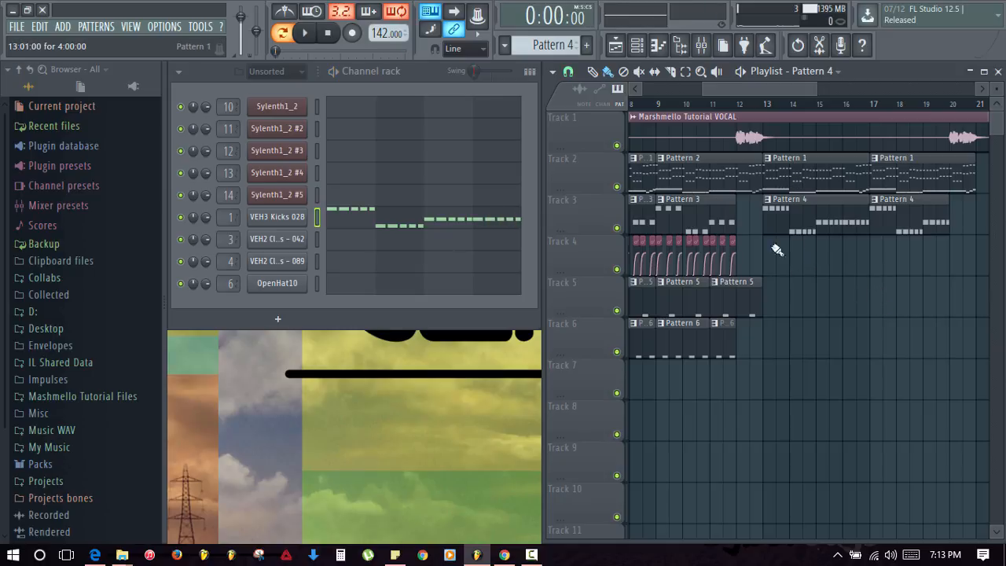
- Make Track 2's bar-13 lead clip unique as Pattern 2, and swap the bar-17 clip for Pattern 2
click(789, 174)
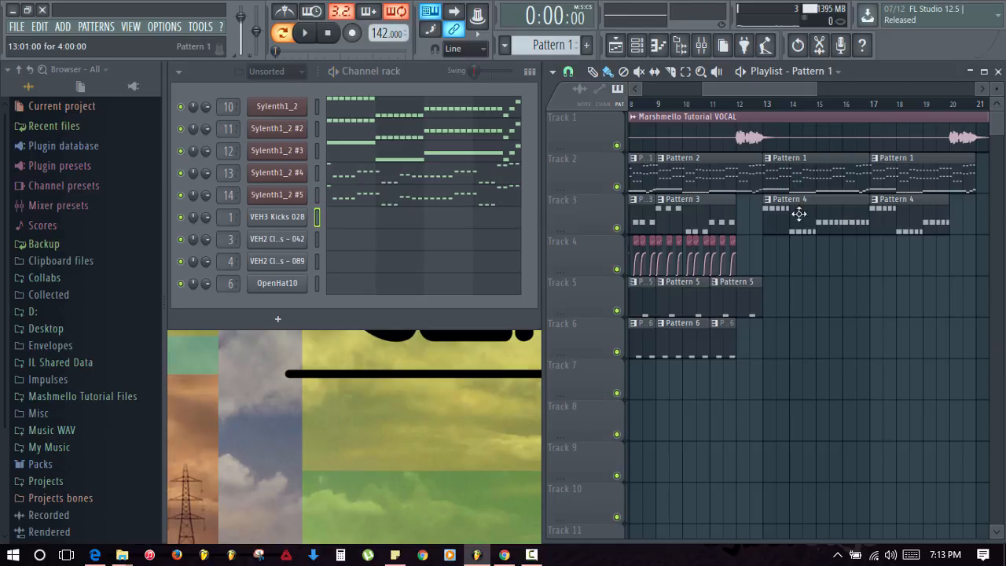
right_click(768, 163)
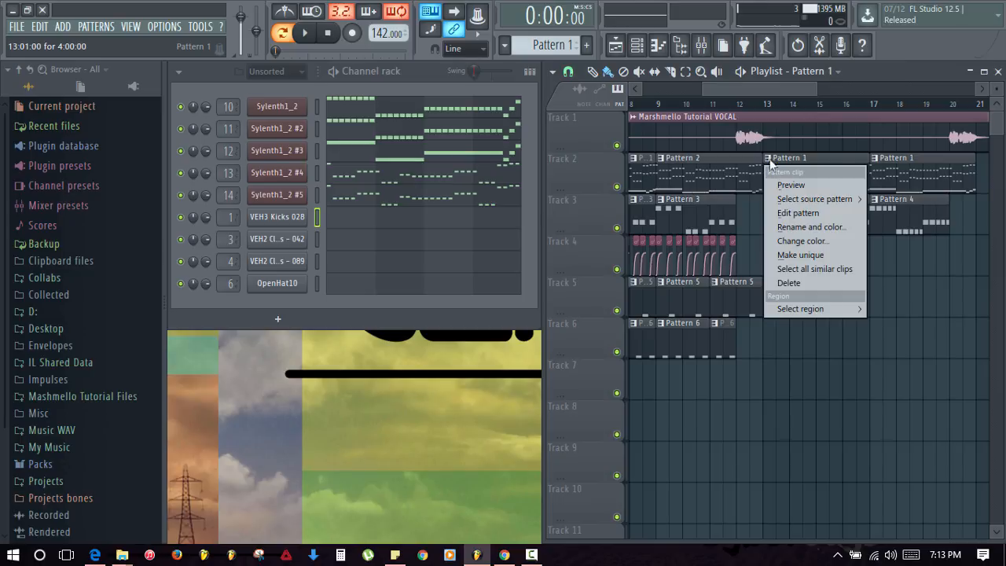
click(800, 255)
right_click(912, 171)
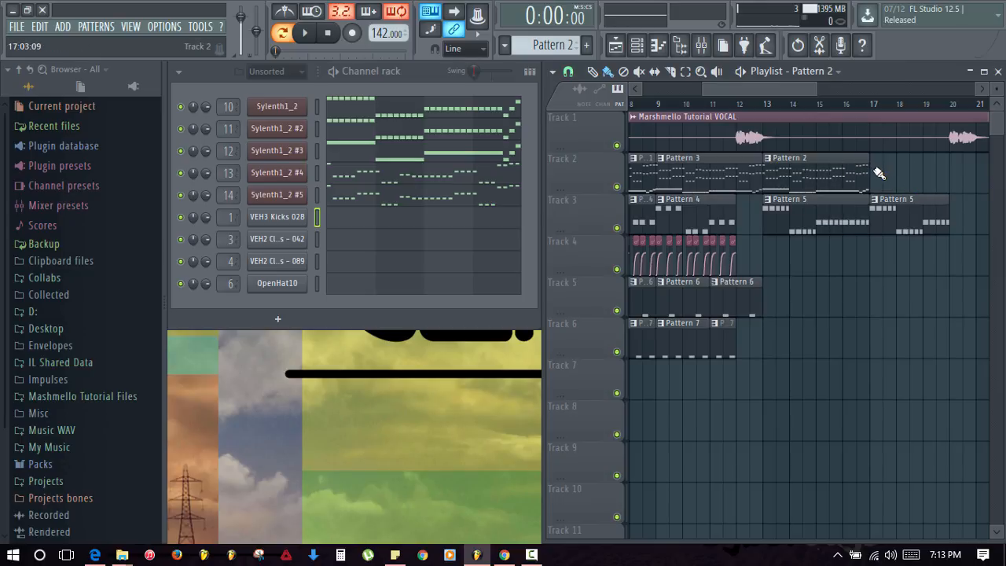
click(877, 171)
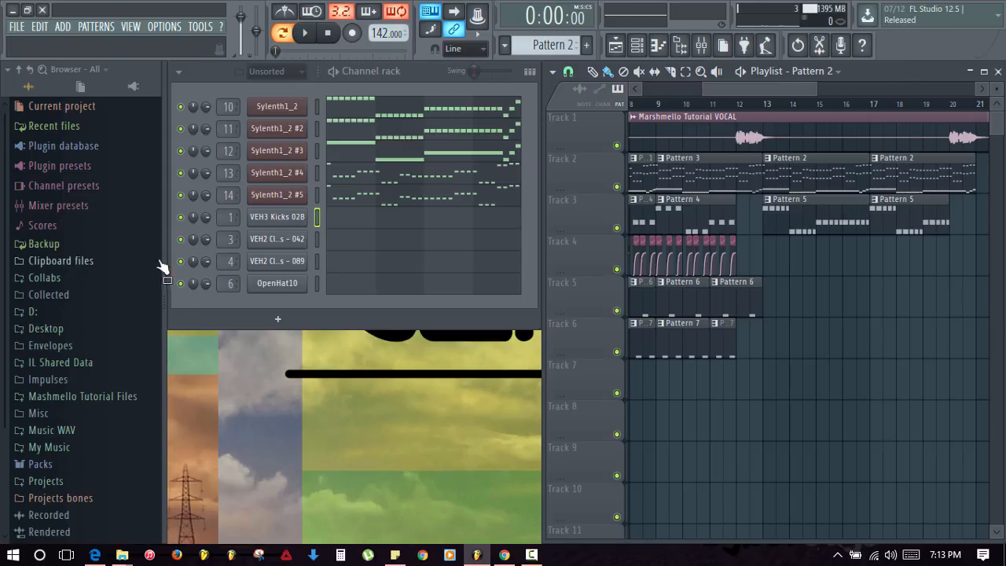
- Preview the VVE1 Vocal Oneshots 049 sample from Mashmello Tutorial Files and add it as a new channel
click(85, 397)
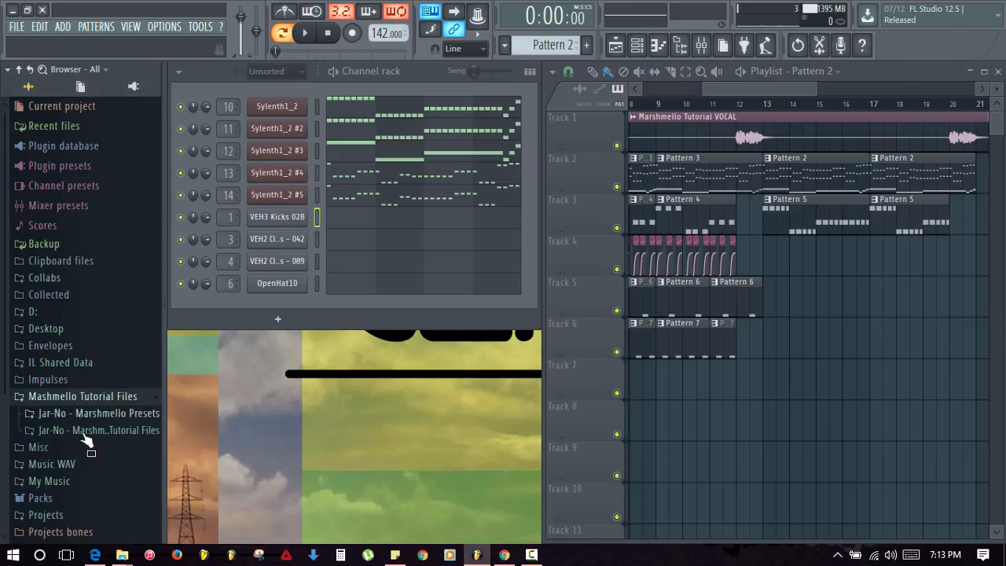
click(85, 431)
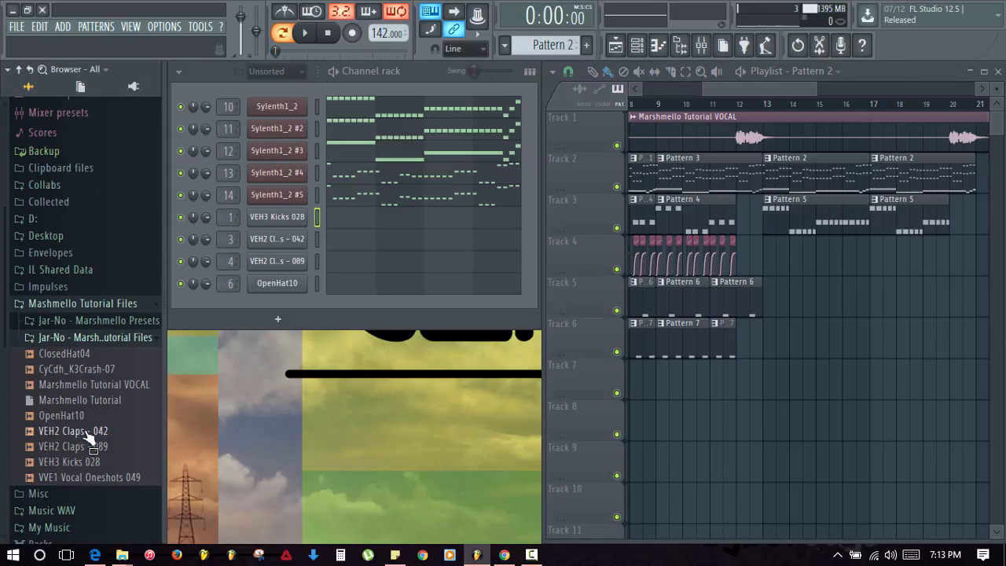
click(88, 479)
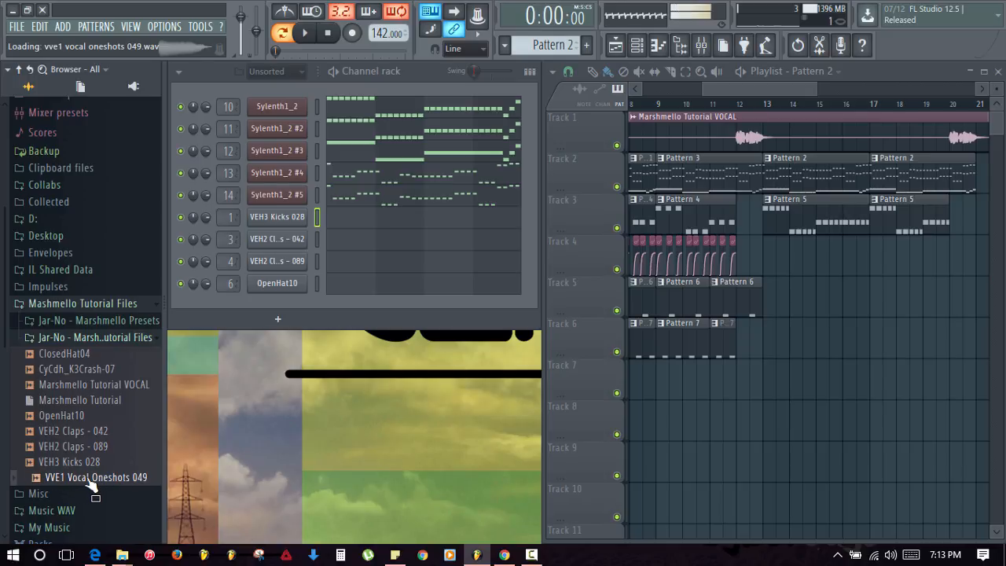
drag(88, 481, 251, 308)
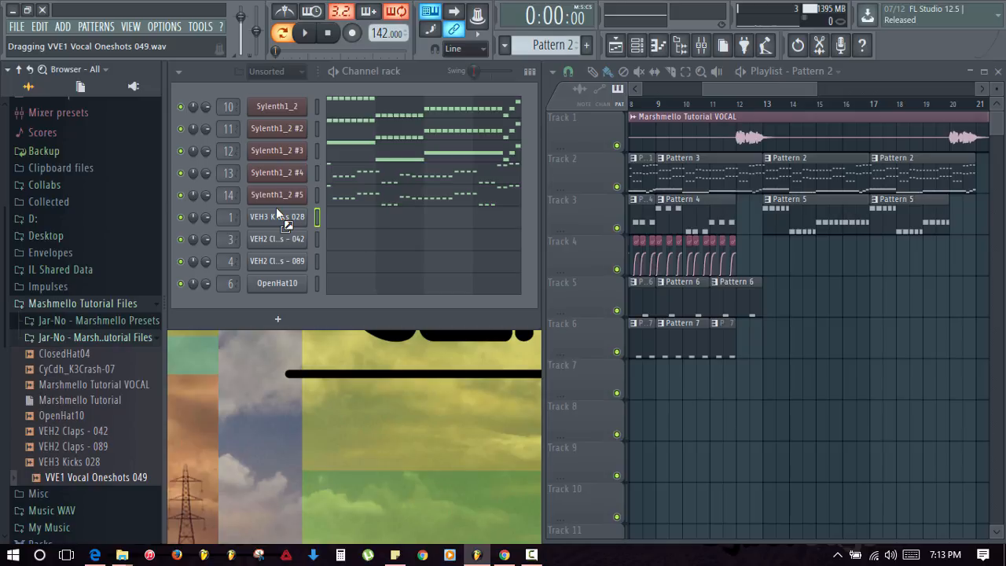
drag(275, 207, 276, 208)
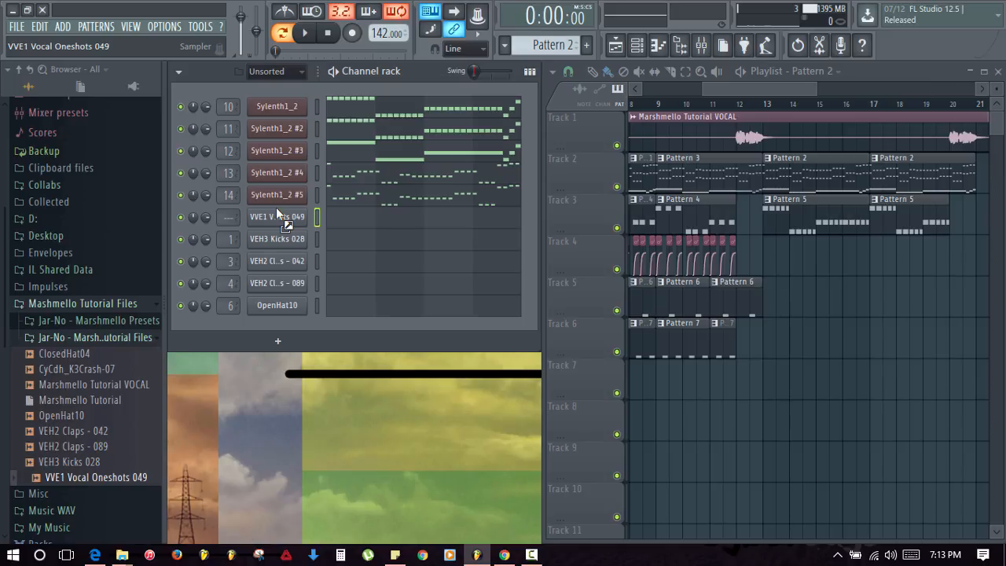
- Paste the copied lead notes into the vocal channel, mute the Sylenth1_2 leads except #5, and audition
click(181, 150)
click(181, 128)
click(180, 106)
click(317, 195)
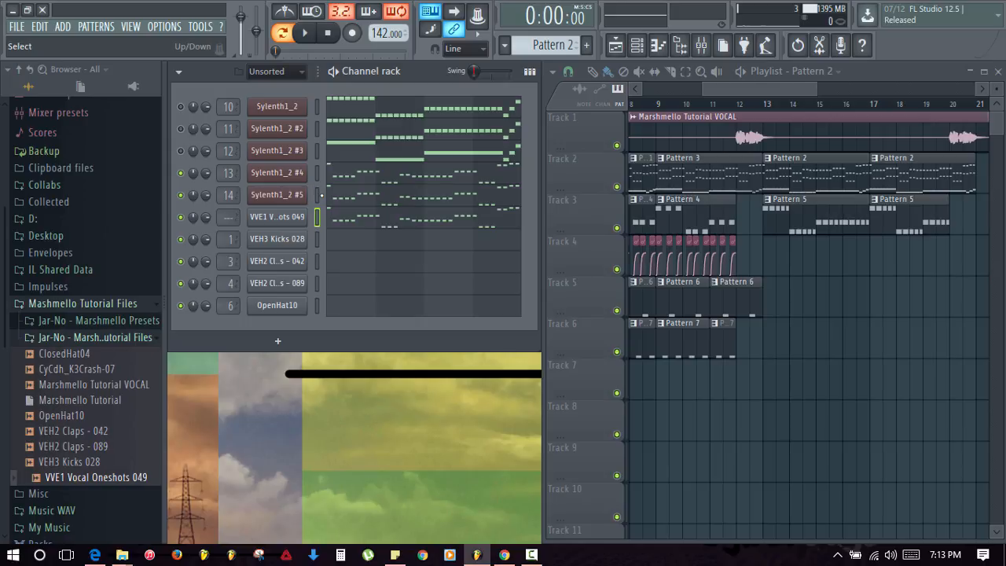
key(ctrl+v)
click(181, 173)
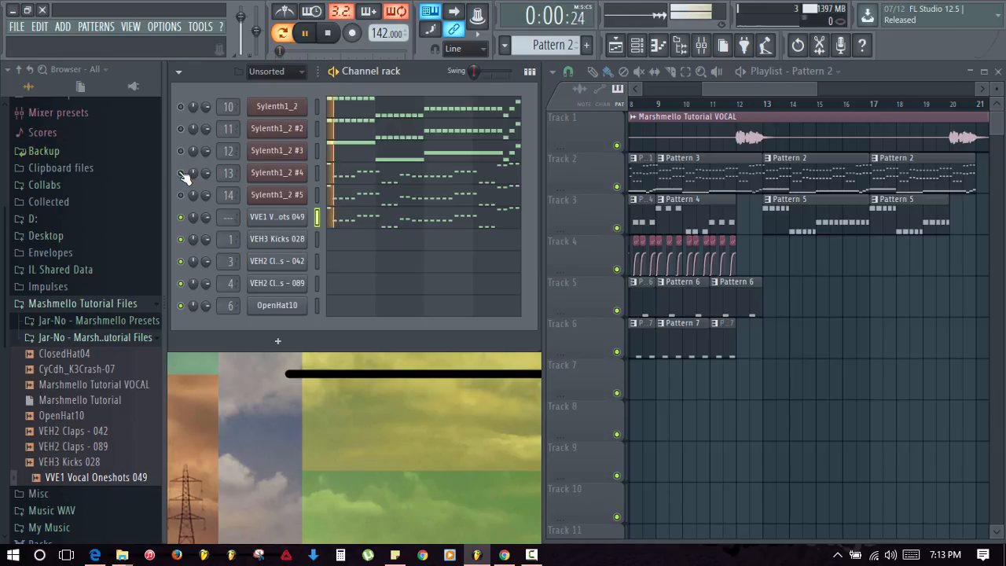
click(181, 195)
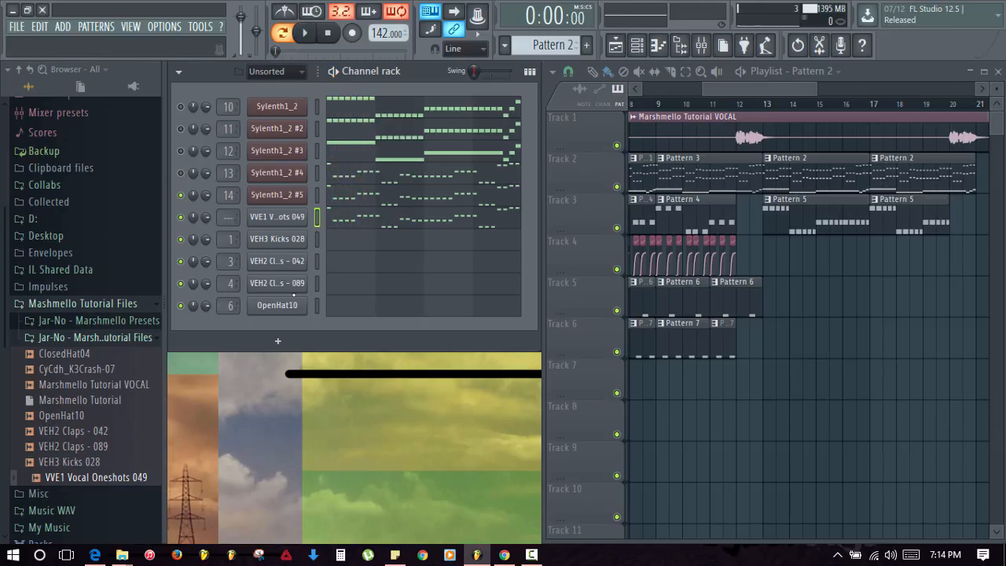
key(space)
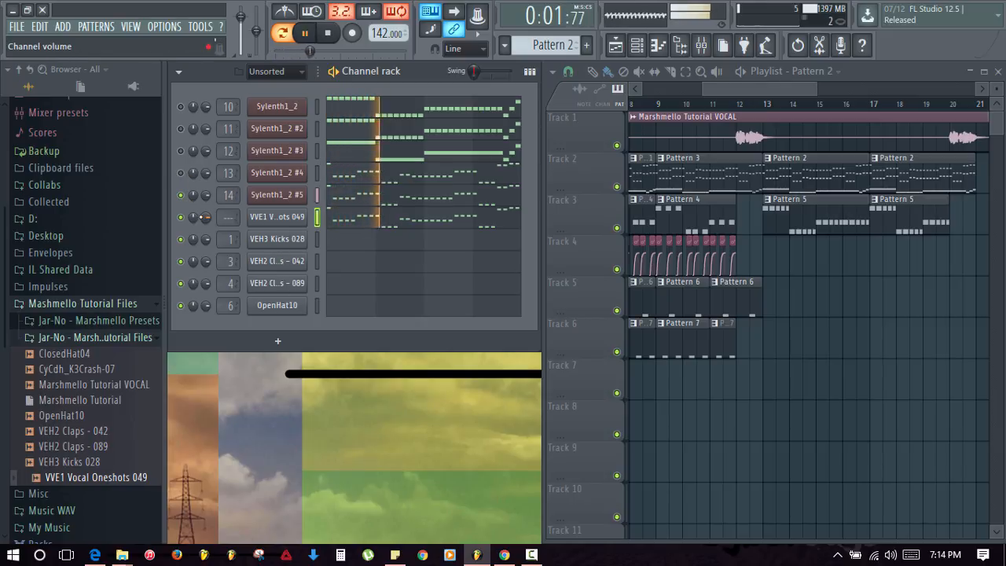
key(space)
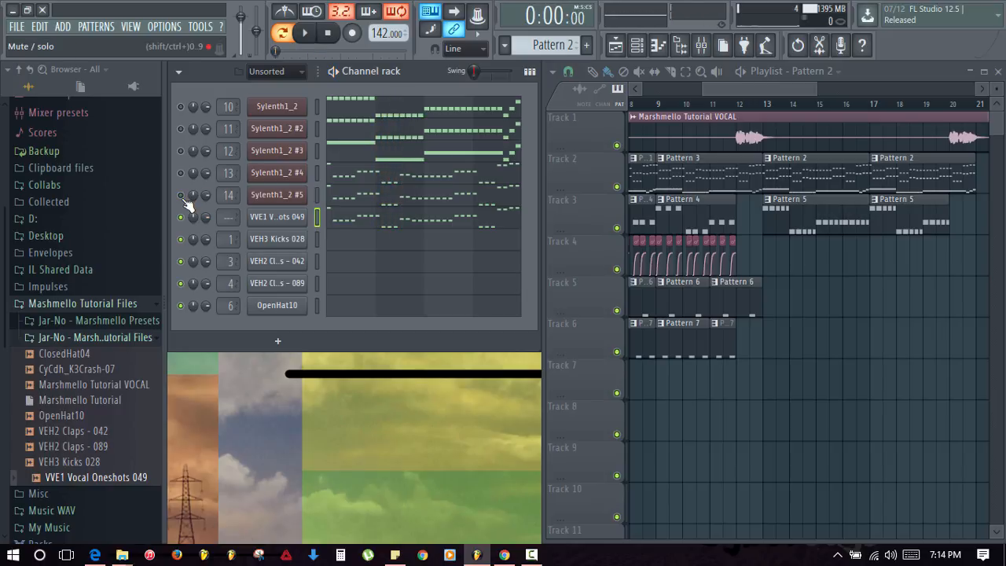
click(358, 224)
- Select all vocal notes and drag them down five semitones so the top notes land on G5
scroll(409, 295, up, 4)
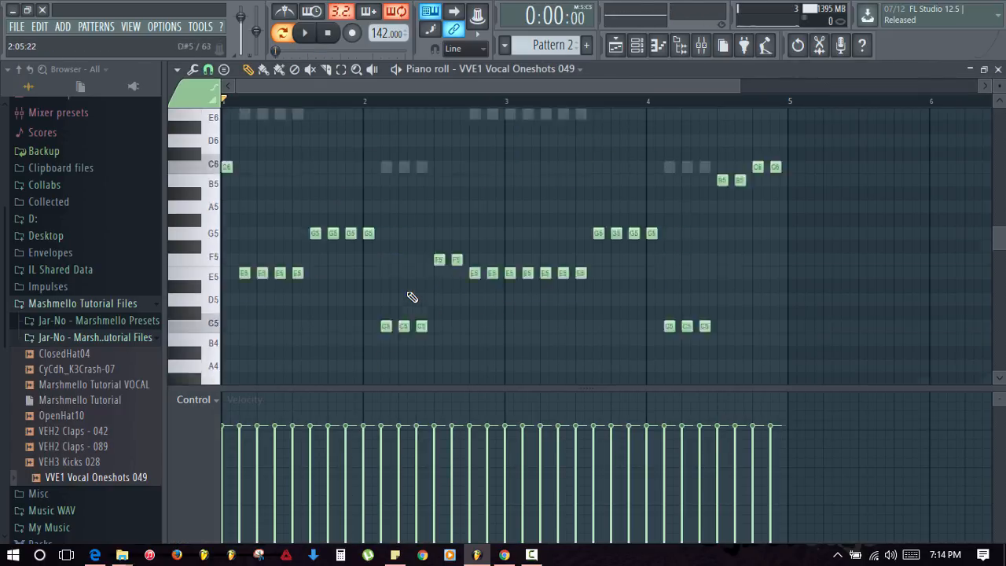
key(ctrl+a)
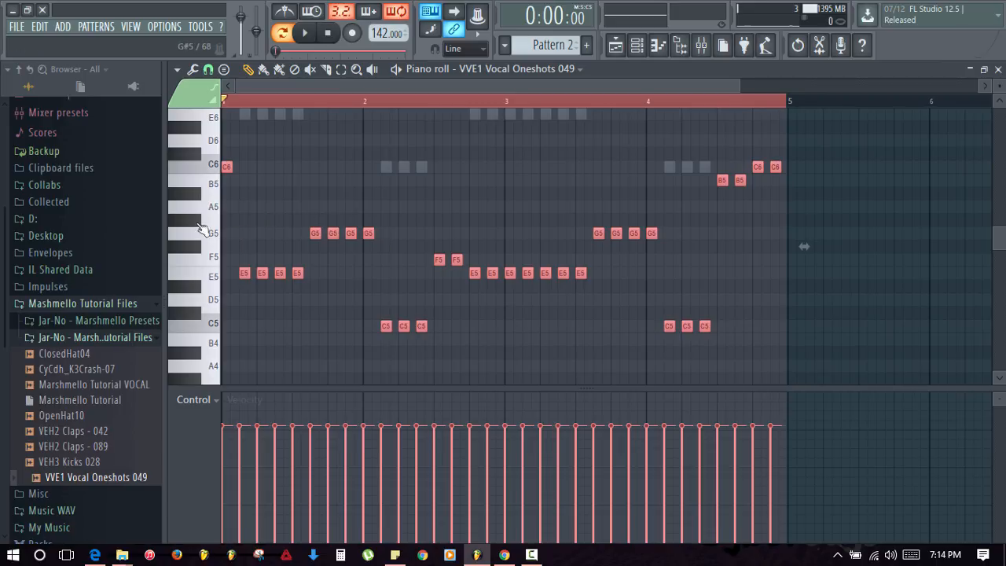
drag(226, 166, 214, 229)
key(space)
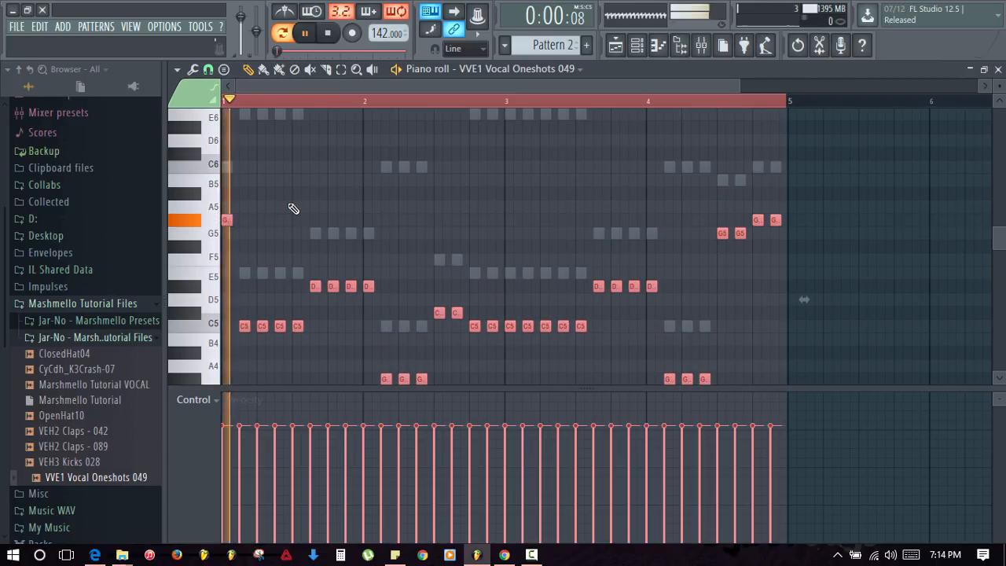
key(Escape)
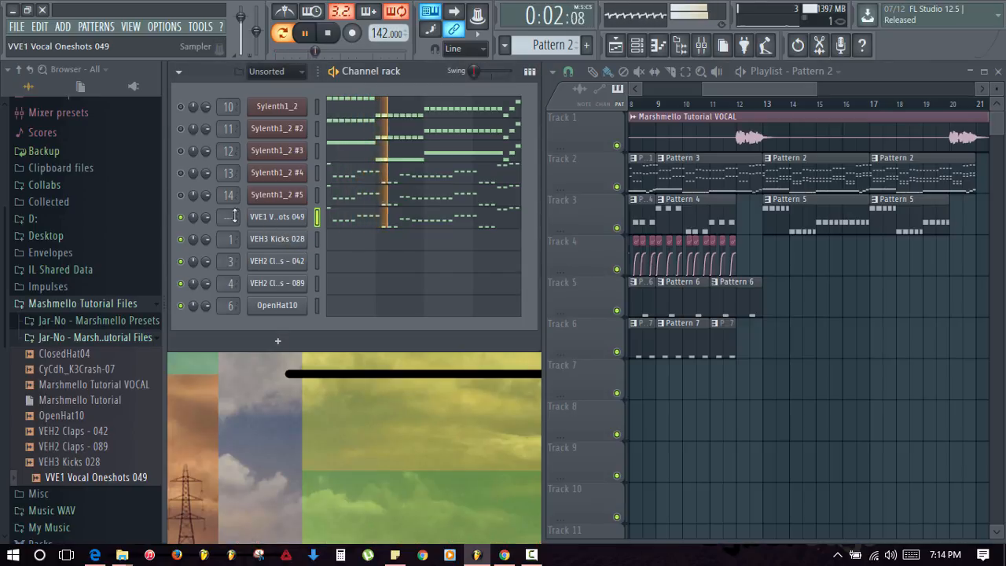
- Open the vocal channel's sample settings and set time stretching to Stretch
key(space)
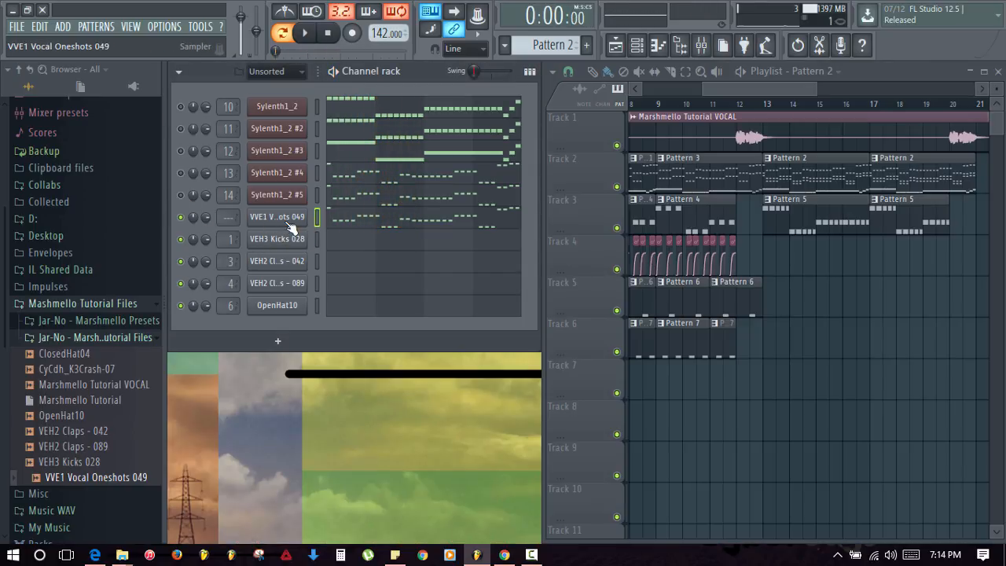
click(284, 223)
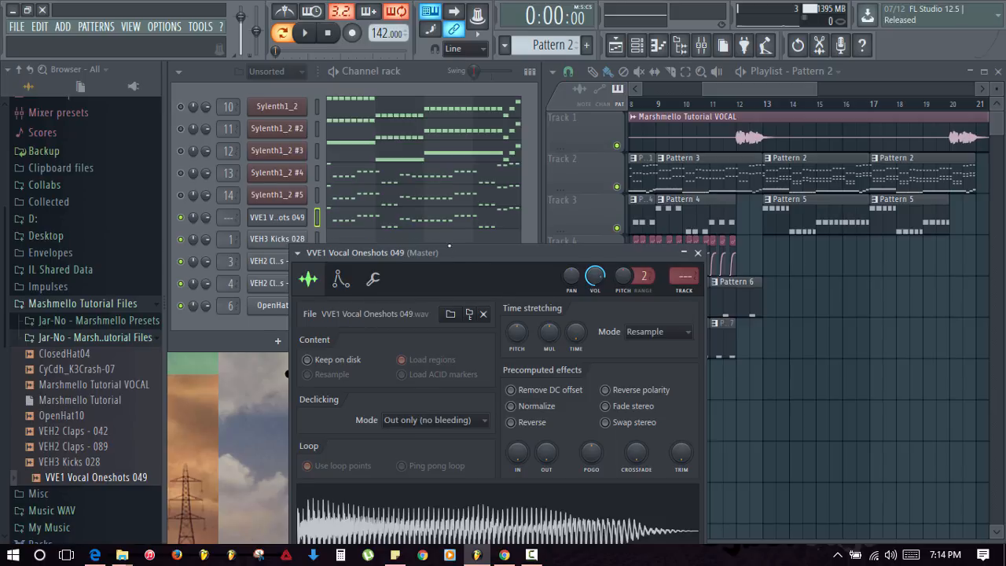
click(638, 288)
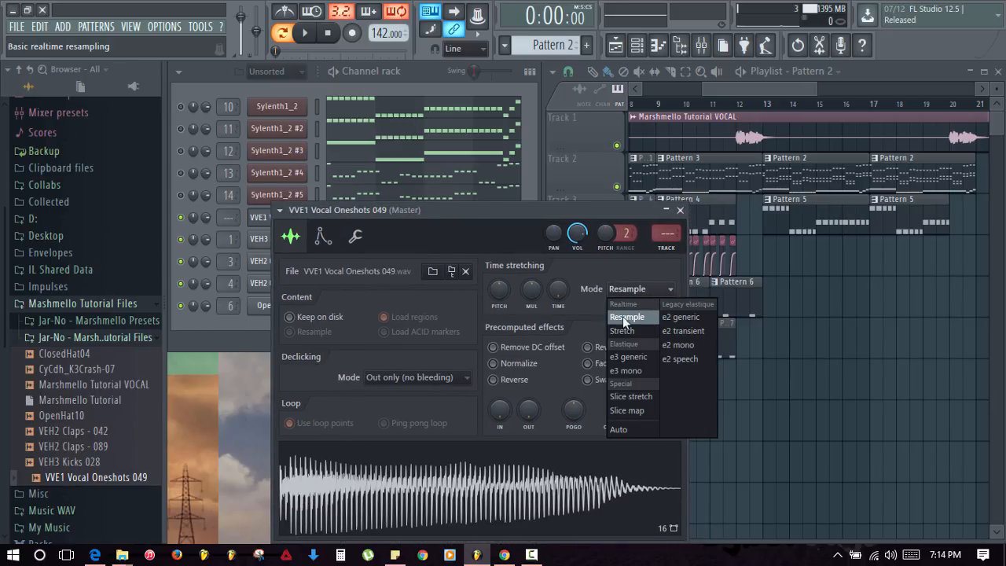
click(621, 330)
key(space)
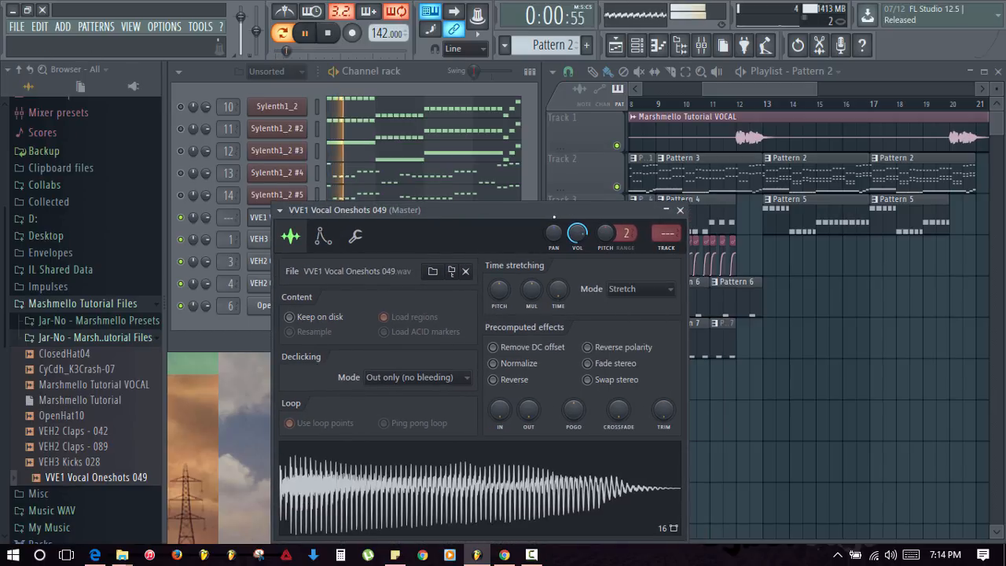
- Try a quick fade-out on the sample's tail, audition it, then remove it
drag(528, 409, 528, 382)
key(space)
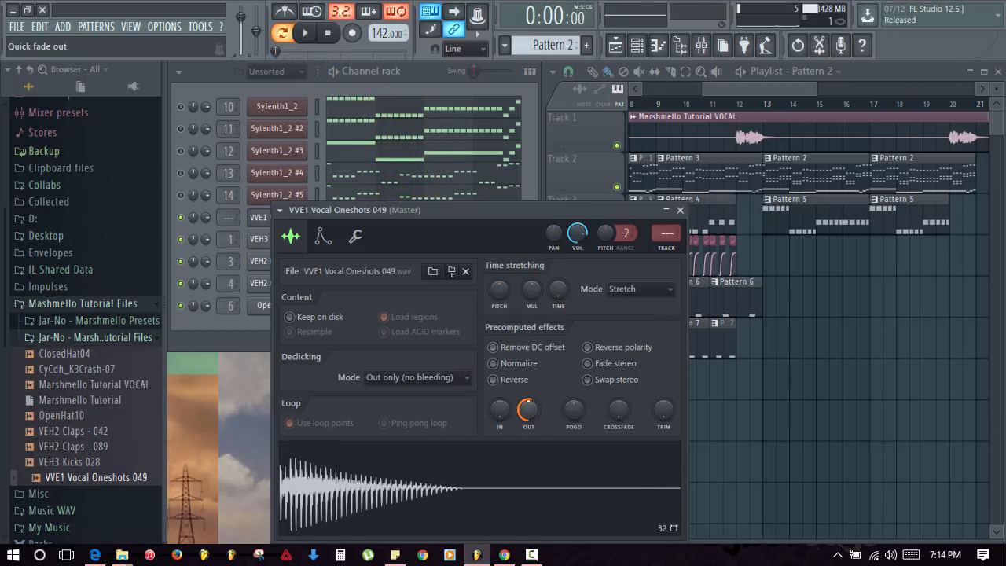
key(space)
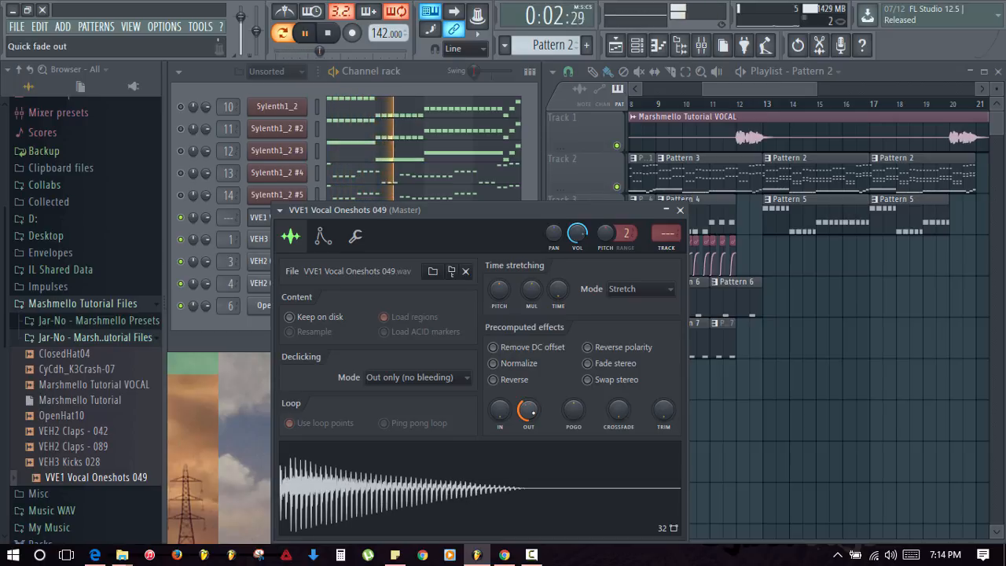
key(space)
drag(529, 410, 529, 479)
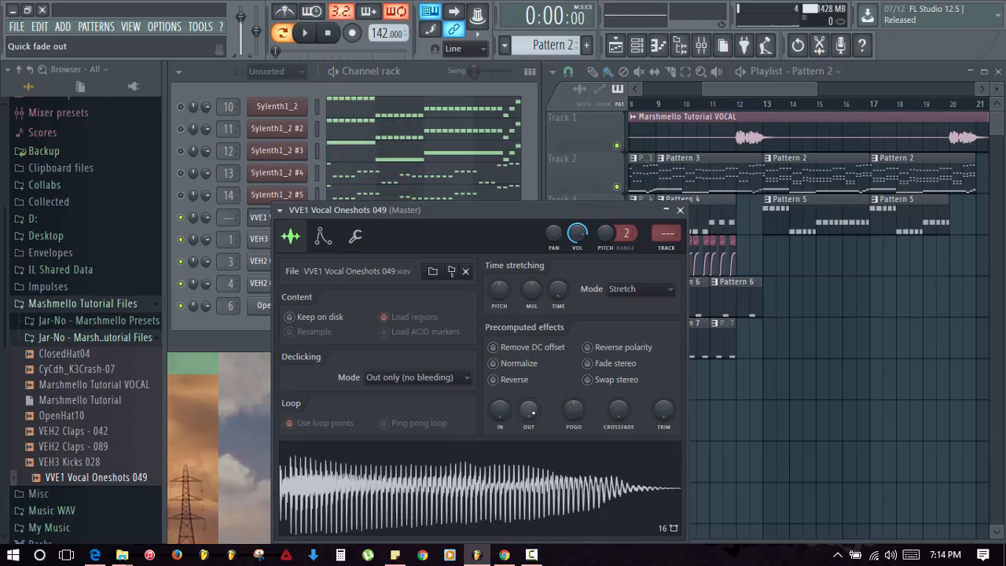
- Switch time stretching to Resample, then back to Stretch, leaving the time length unchanged
click(641, 289)
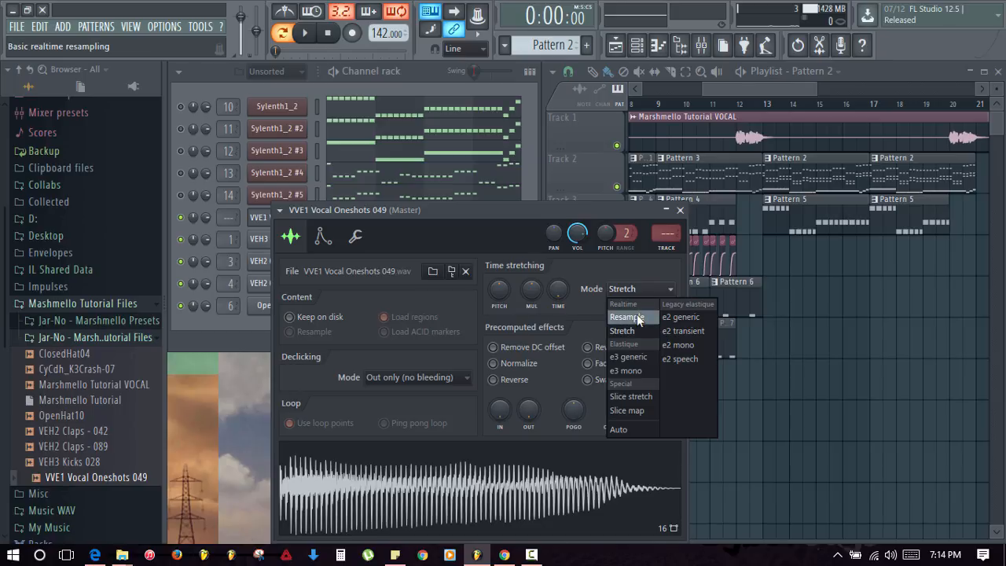
click(636, 314)
right_click(558, 288)
click(555, 268)
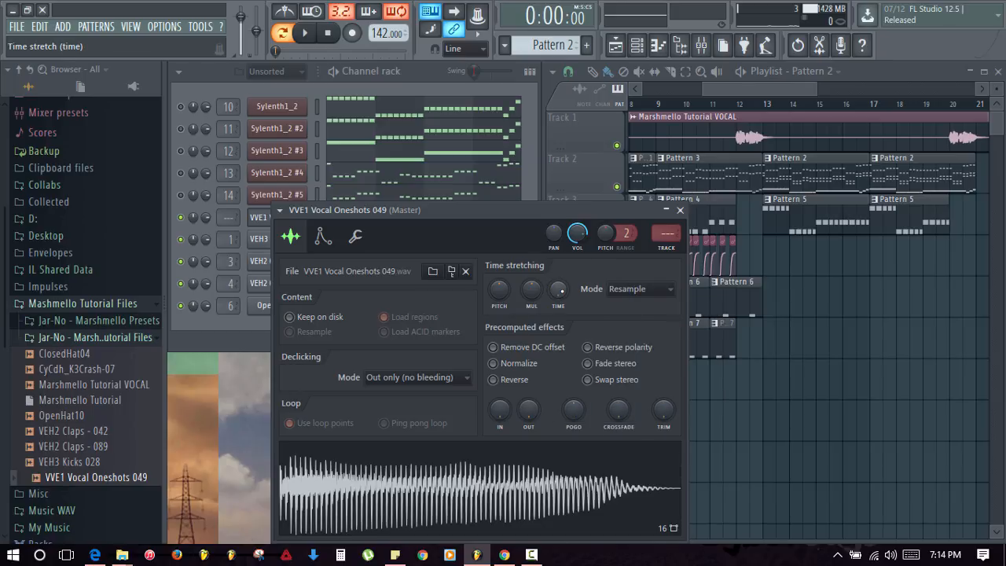
right_click(561, 292)
click(569, 299)
drag(458, 209, 439, 163)
click(629, 242)
click(611, 278)
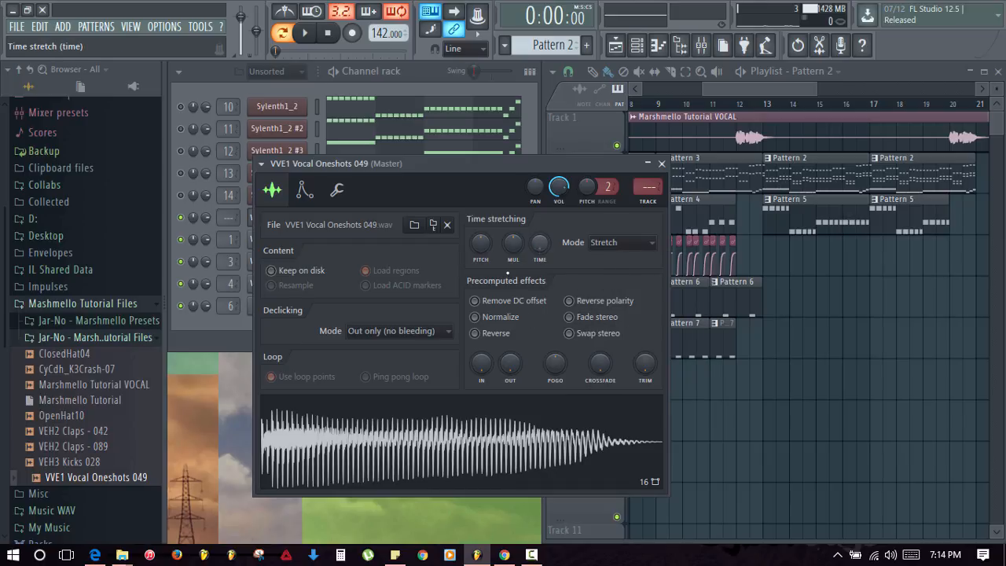
- Audition the stretched vocal sample at a few pitches on the computer keyboard
key(b)
key(b)
key(b)
key(b)
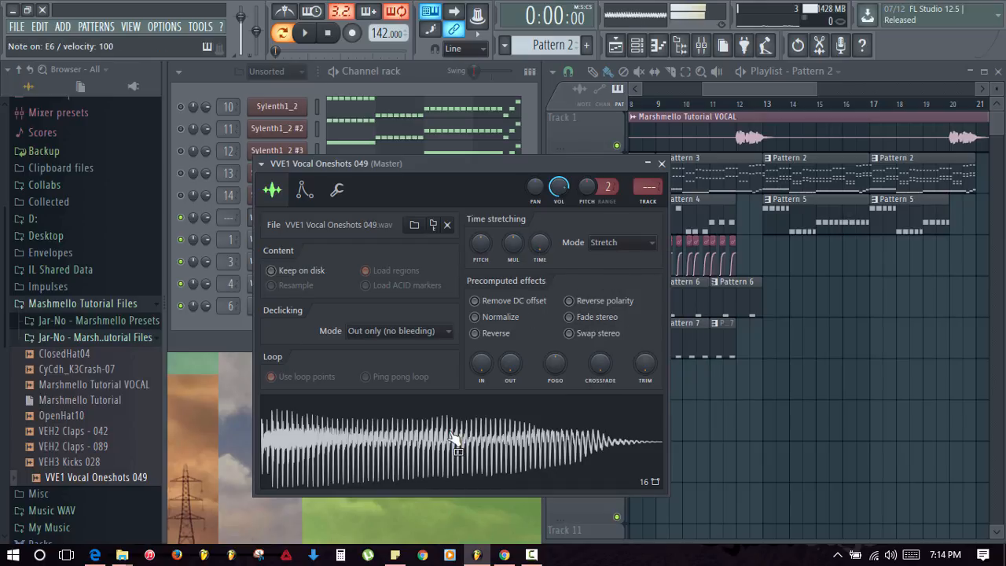
key(v)
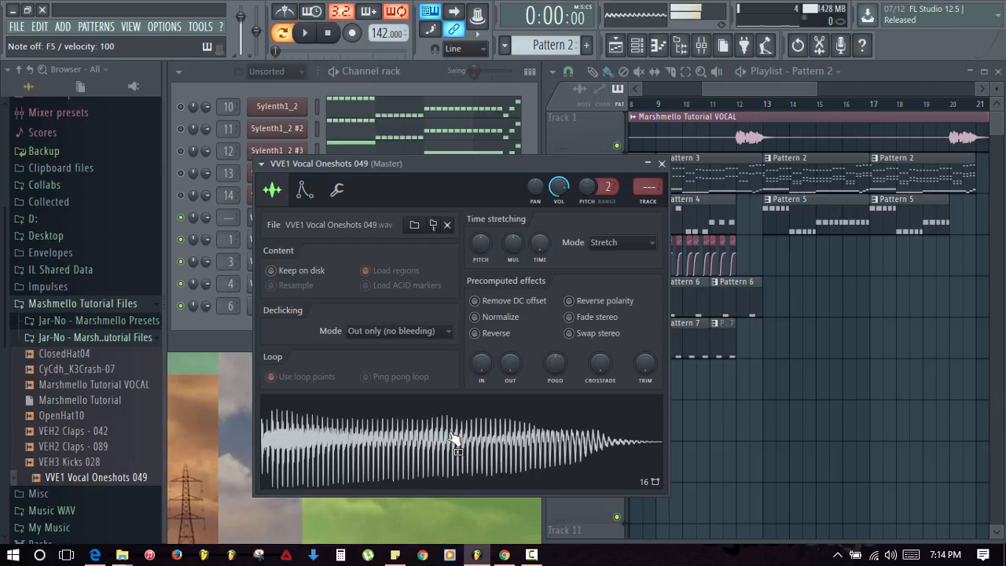
key(x)
key(v)
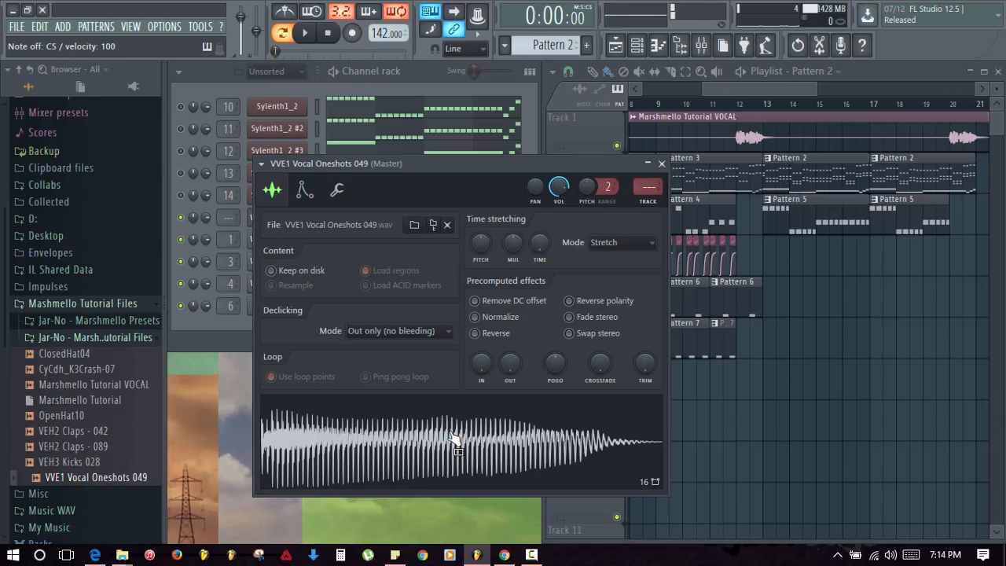
- Set the time stretching mode back to Resample, keeping the time length unchanged
click(615, 246)
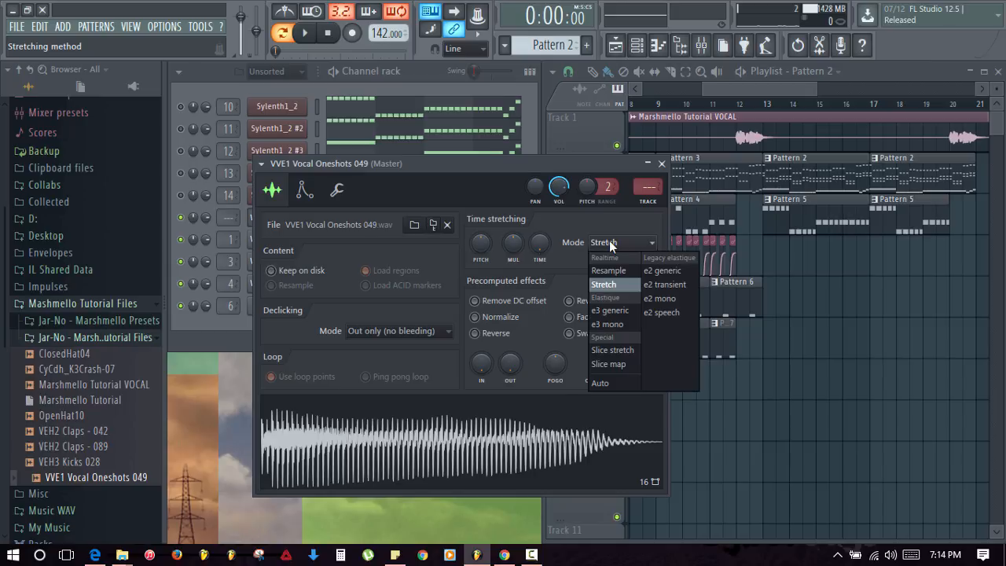
click(615, 265)
right_click(533, 235)
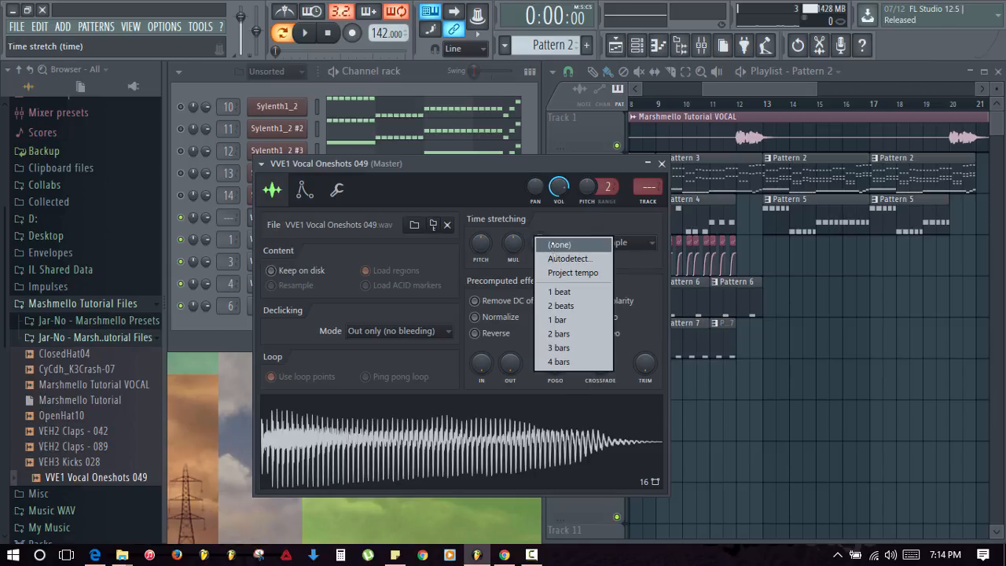
click(559, 242)
- Audition the resampled vocal sample at several pitches on the computer keyboard
key(b)
key(w)
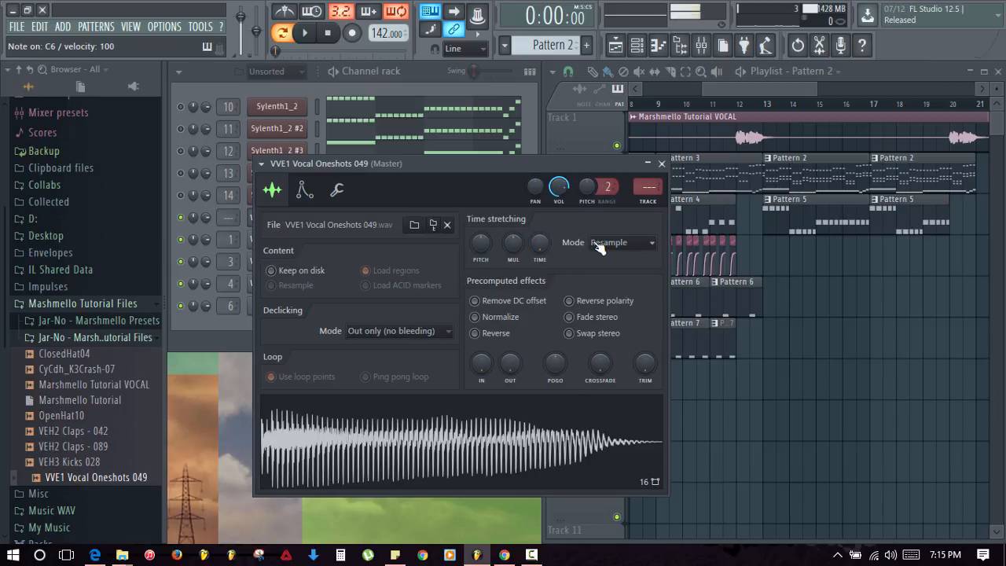
key(c)
key(w)
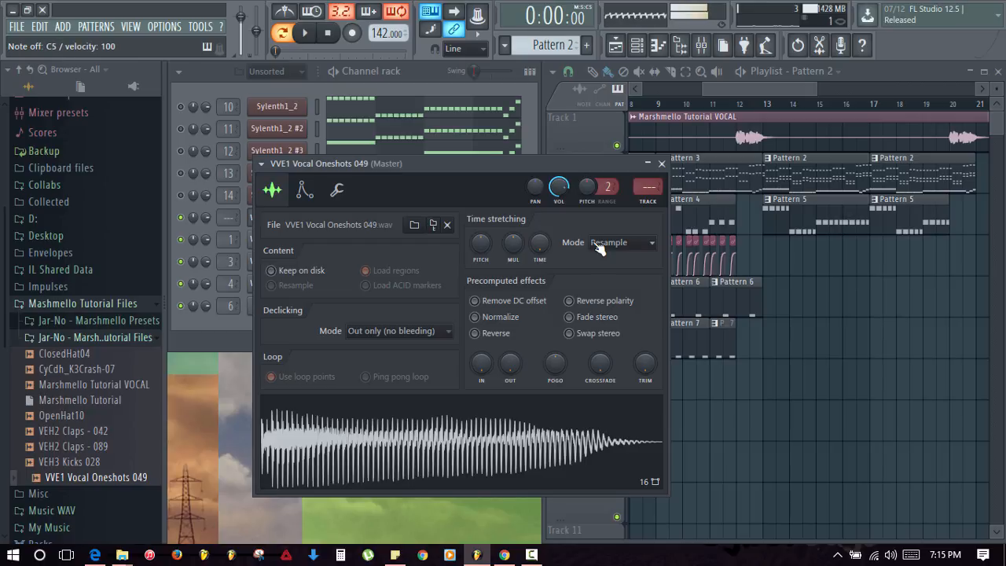
key(m)
key(b)
key(v)
key(c)
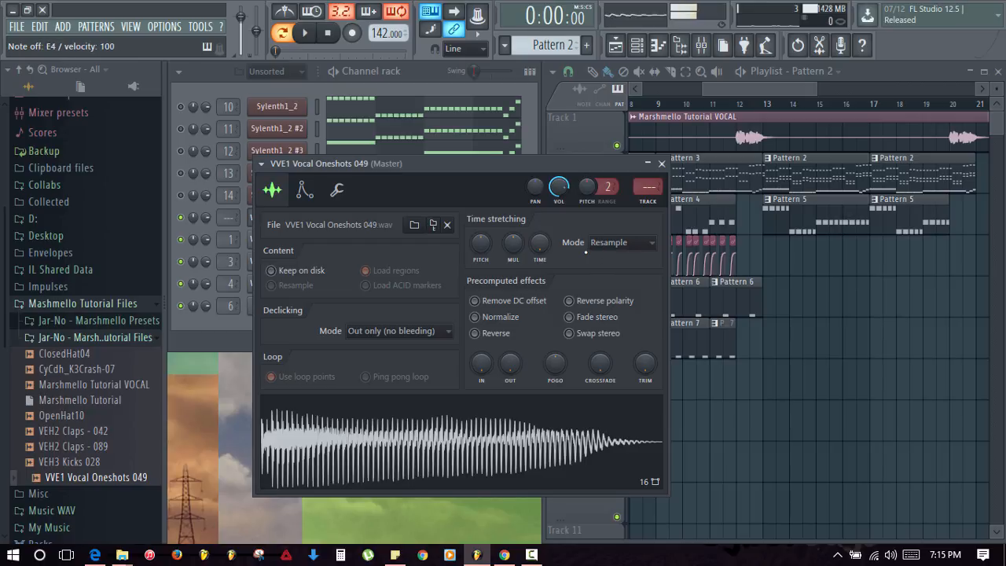
key(z)
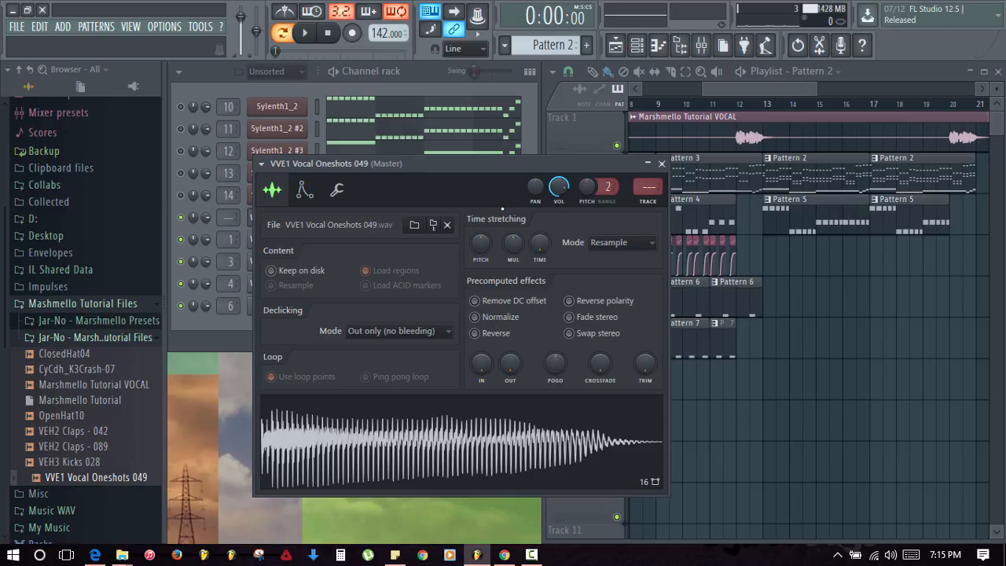
- Enable the vocal channel's Volume envelope with attack set to zero
click(304, 191)
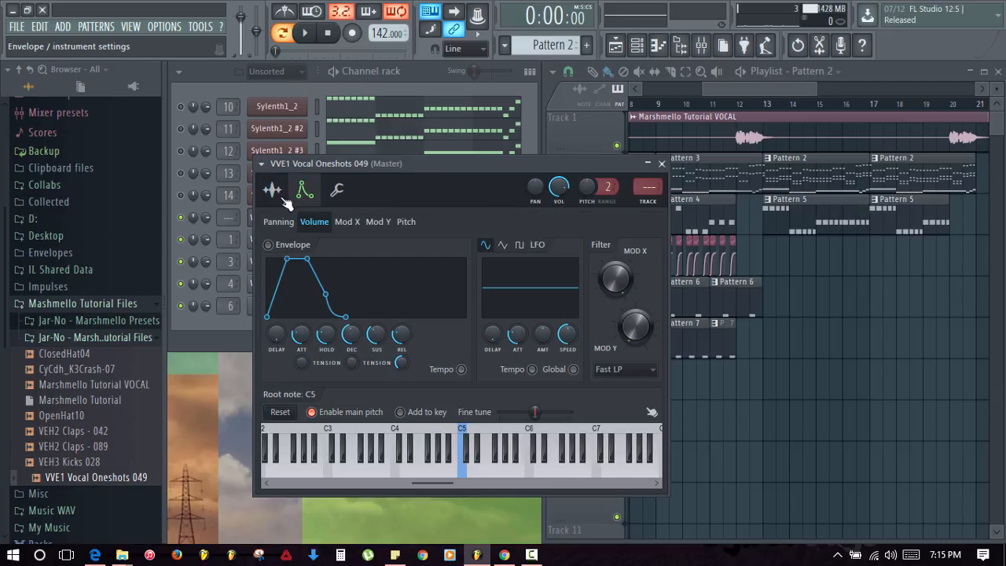
click(284, 198)
click(309, 187)
click(275, 193)
click(305, 198)
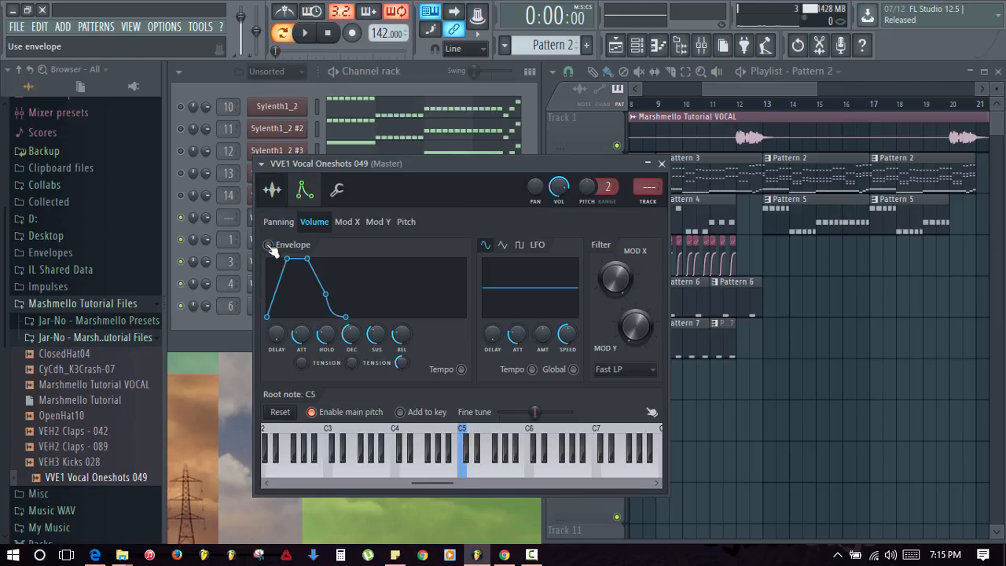
mouse_move(301, 334)
mouse_down()
mouse_move(301, 357)
mouse_move(301, 327)
mouse_up()
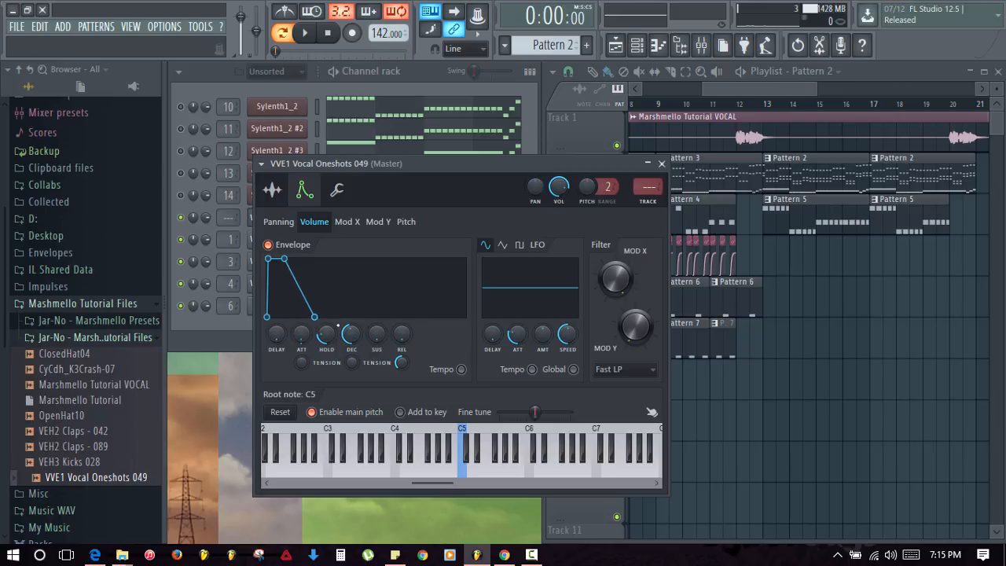
- Shorten the volume envelope's decay and hold, audition the result, and close the settings
drag(351, 334, 351, 341)
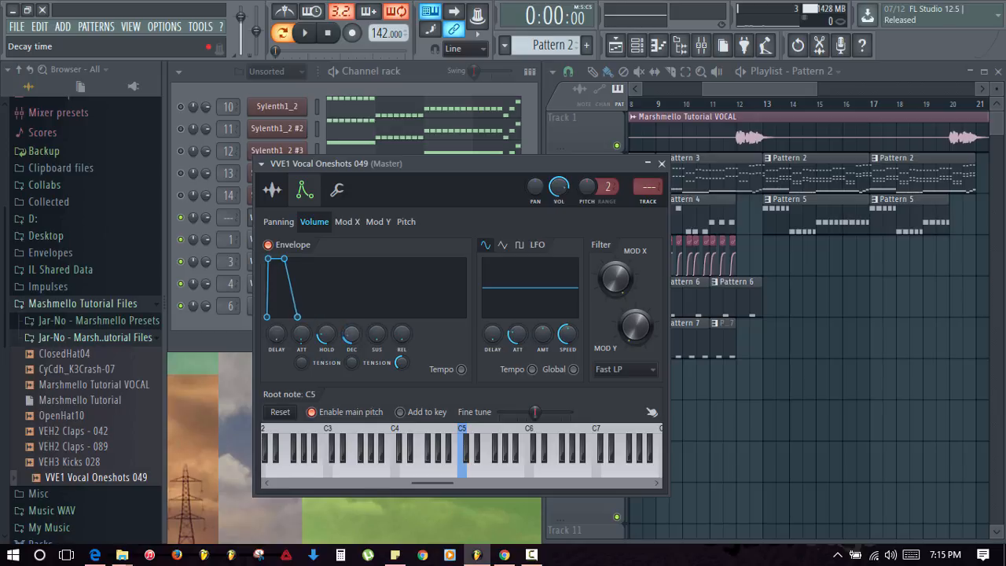
key(space)
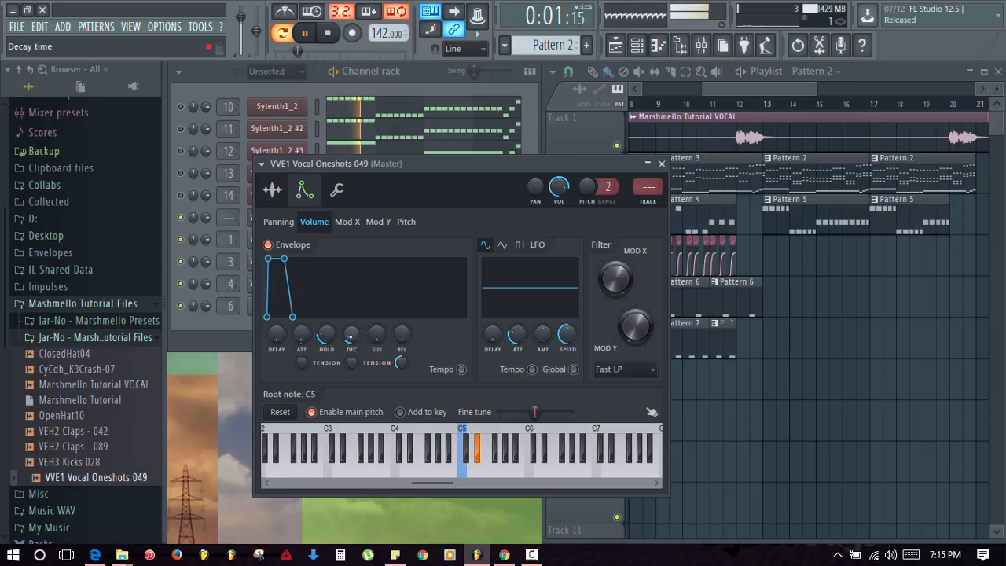
key(space)
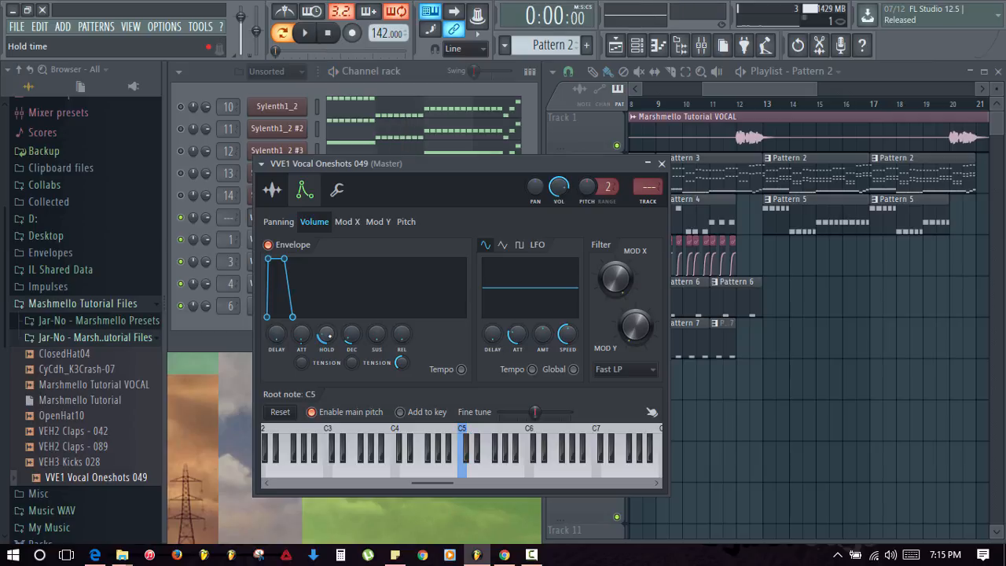
key(space)
mouse_move(326, 334)
mouse_down()
mouse_move(326, 344)
mouse_move(351, 339)
mouse_move(327, 335)
mouse_up()
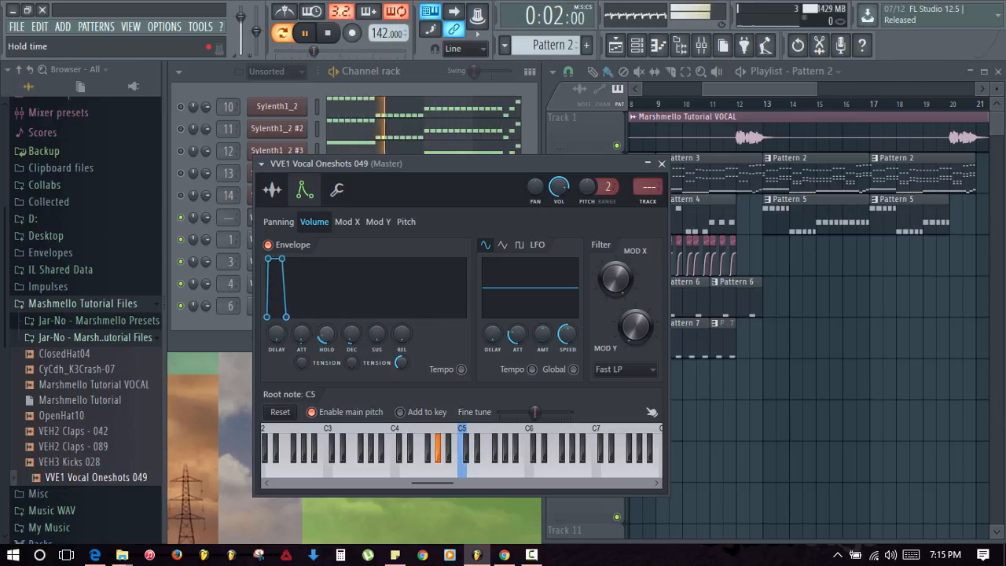
key(space)
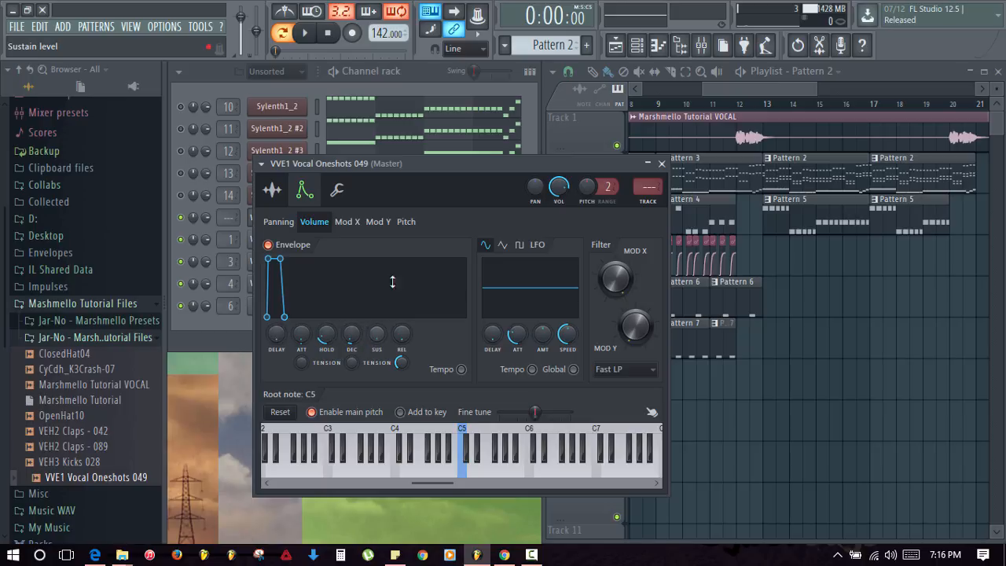
click(661, 165)
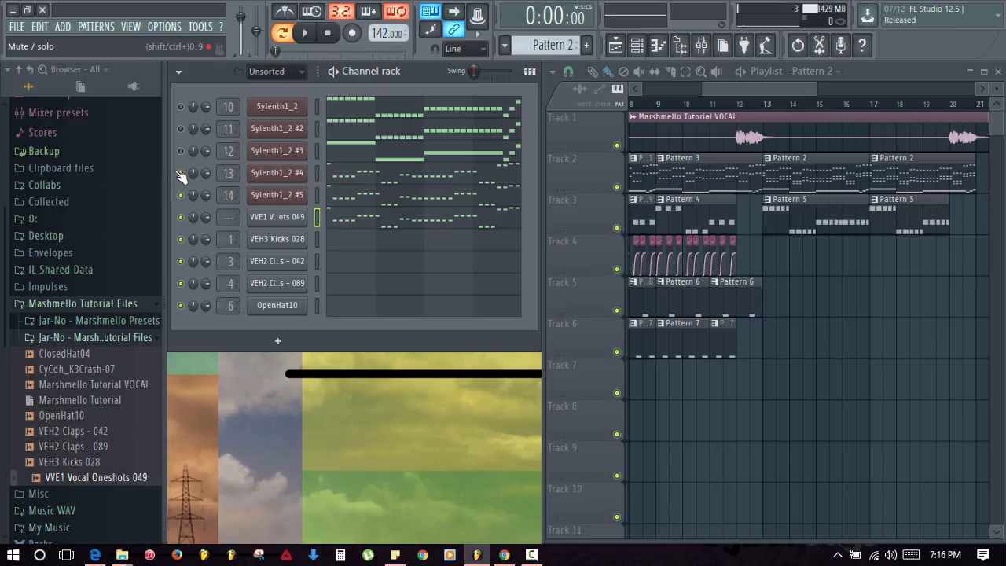
- Load the saved mixer track state with parametric EQ, delay and reverb onto mixer insert 15
key(space)
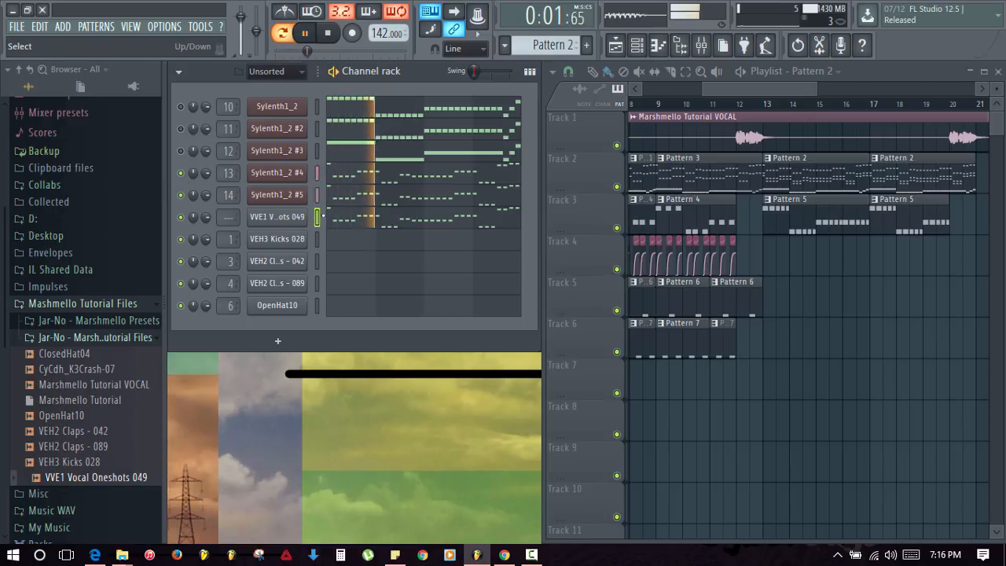
key(space)
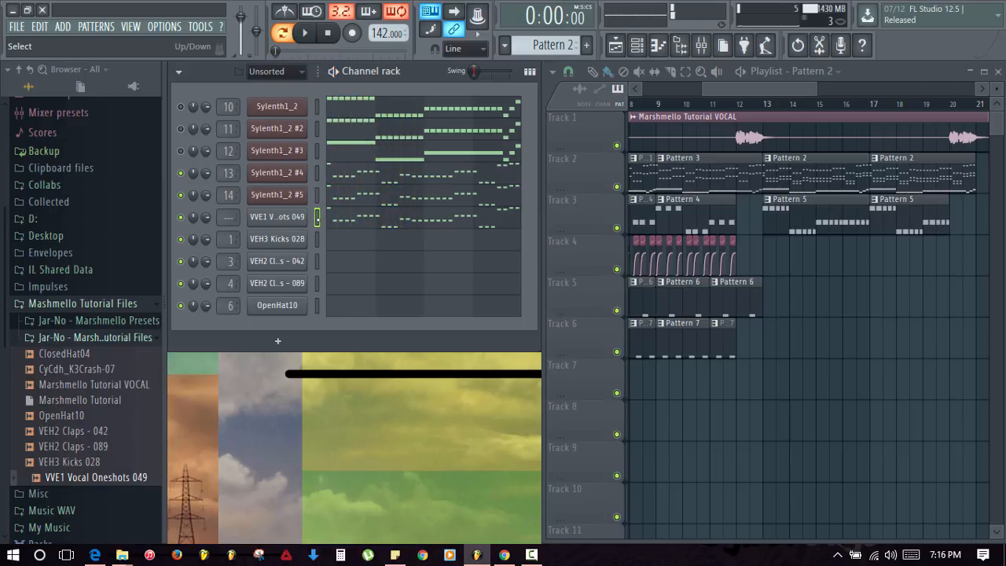
click(700, 45)
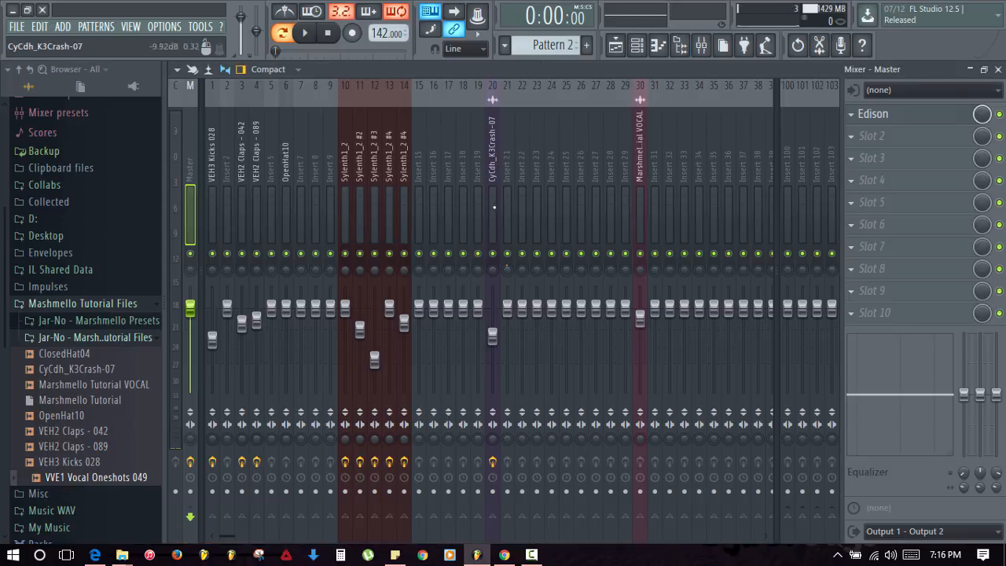
click(421, 191)
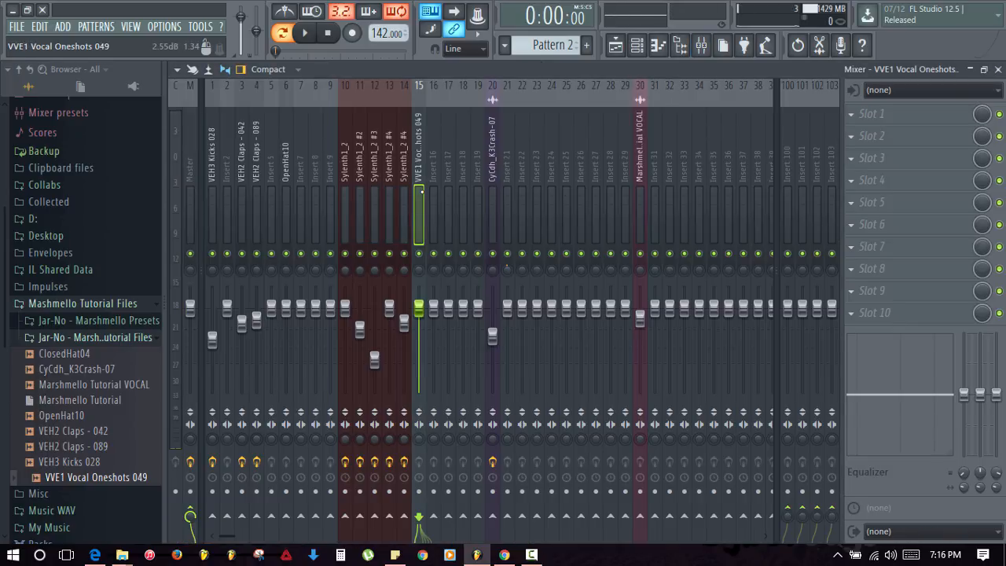
right_click(421, 195)
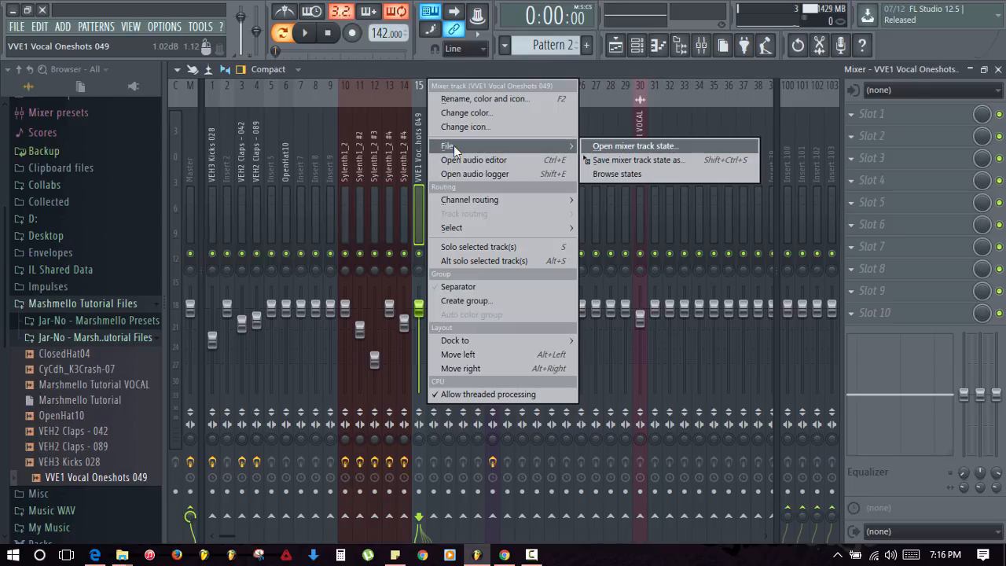
click(453, 145)
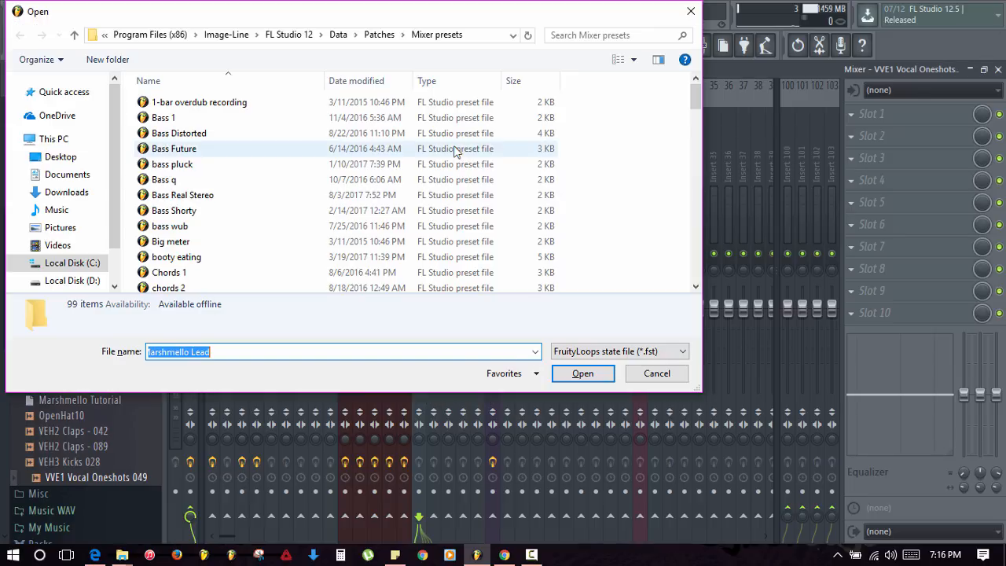
double_click(454, 149)
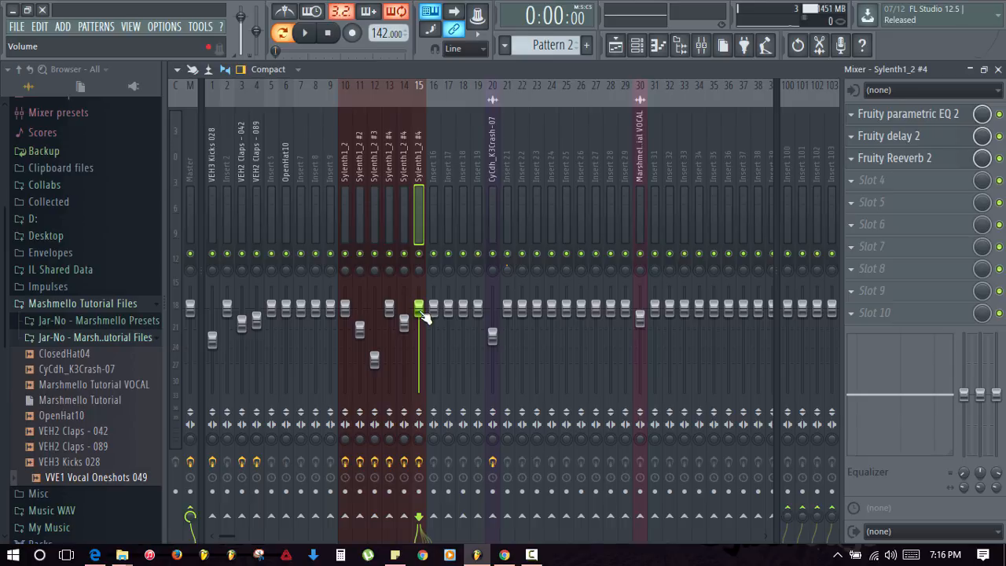
- Lower insert 15's fader, check the level, and add Fruity Stereo Shaper in FX slot 4
drag(421, 310, 419, 334)
key(space)
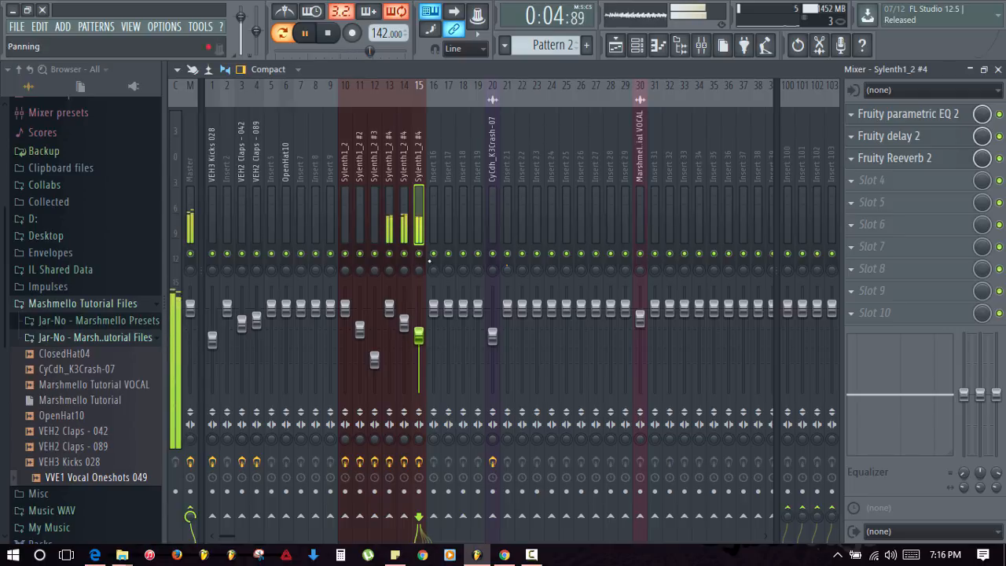
key(space)
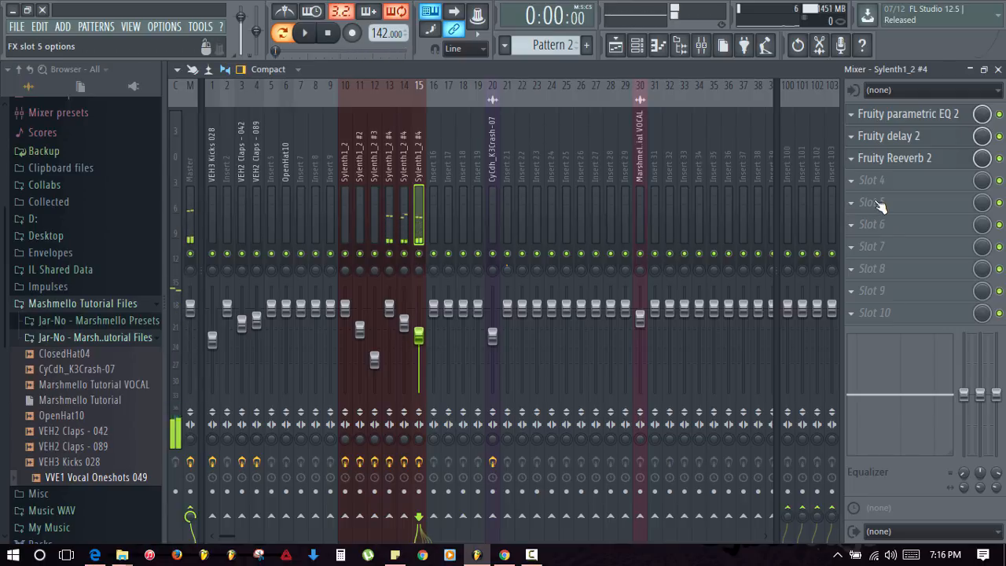
click(855, 182)
key(Escape)
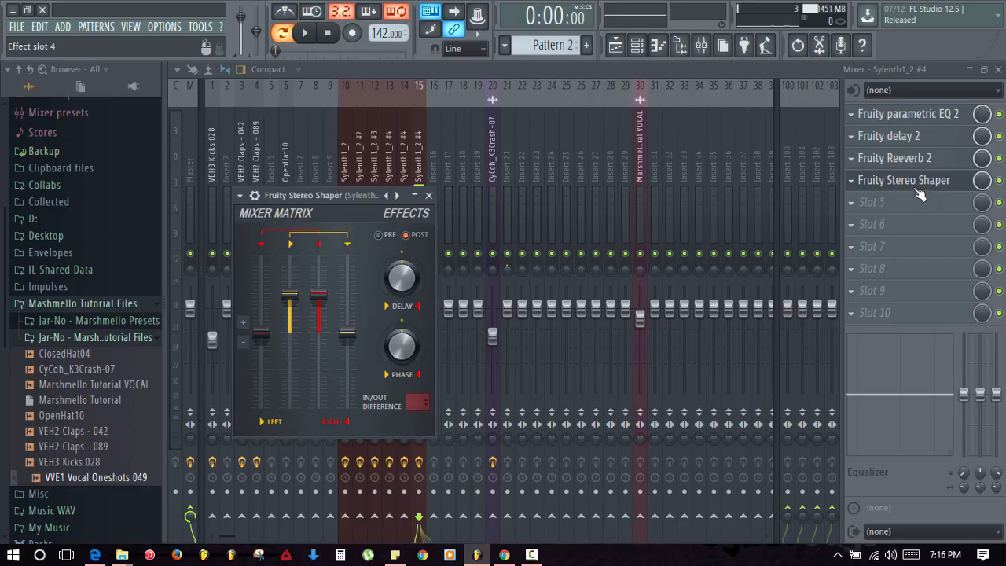
- Reorder insert 15's effects to parametric EQ, Stereo Shaper, delay, then reverb
drag(919, 195, 919, 162)
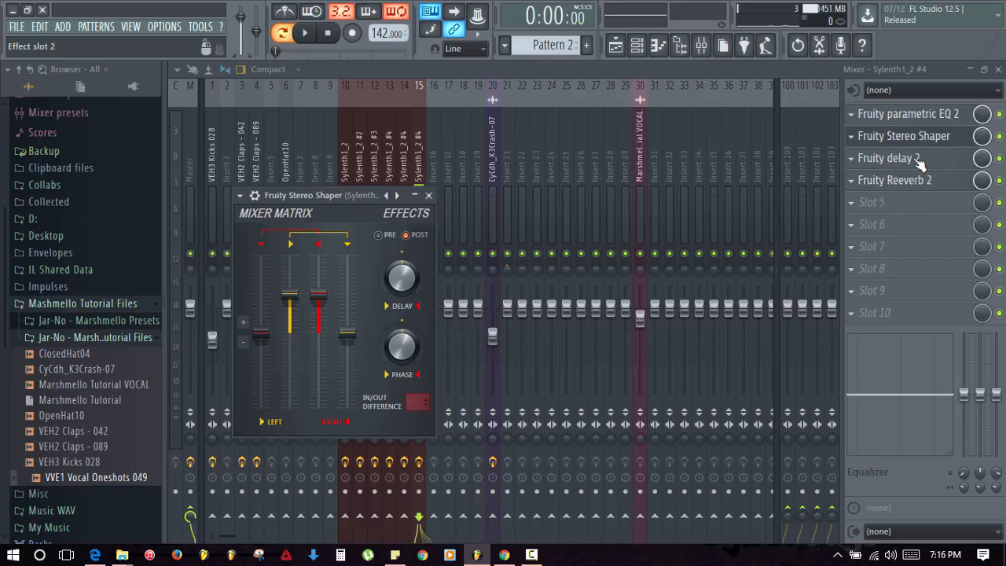
drag(918, 159, 915, 185)
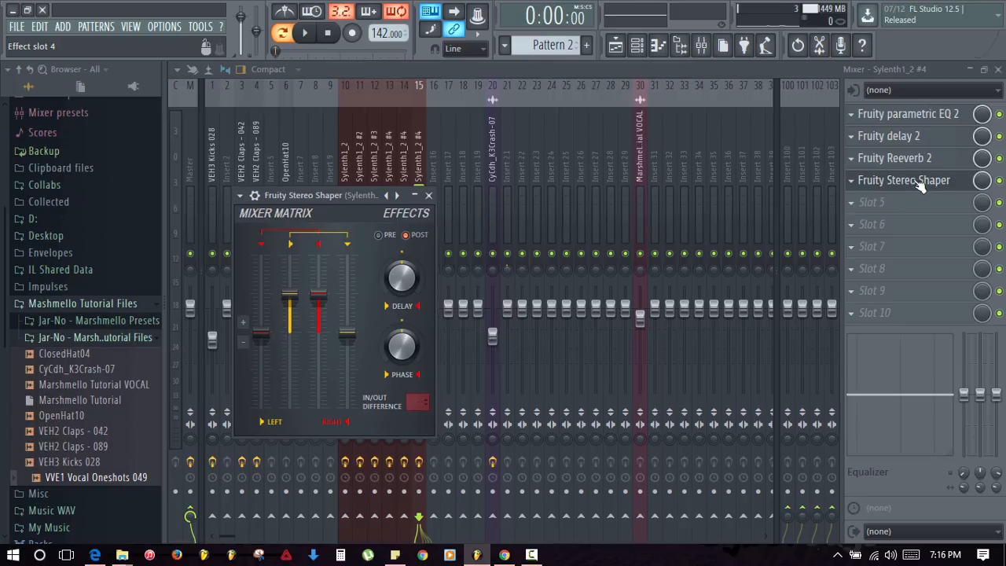
scroll(920, 185, up, 1)
drag(920, 185, 920, 145)
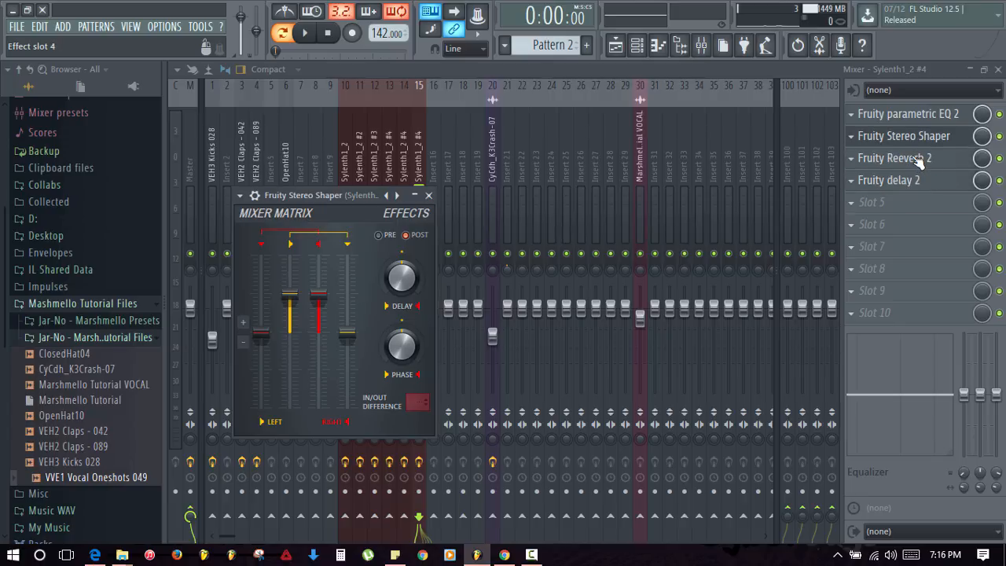
drag(919, 160, 919, 186)
mouse_move(916, 122)
mouse_down()
mouse_move(916, 253)
mouse_move(915, 142)
mouse_up()
- Apply the Stereoize 3 preset to Stereo Shaper, play it, and close its window
click(240, 194)
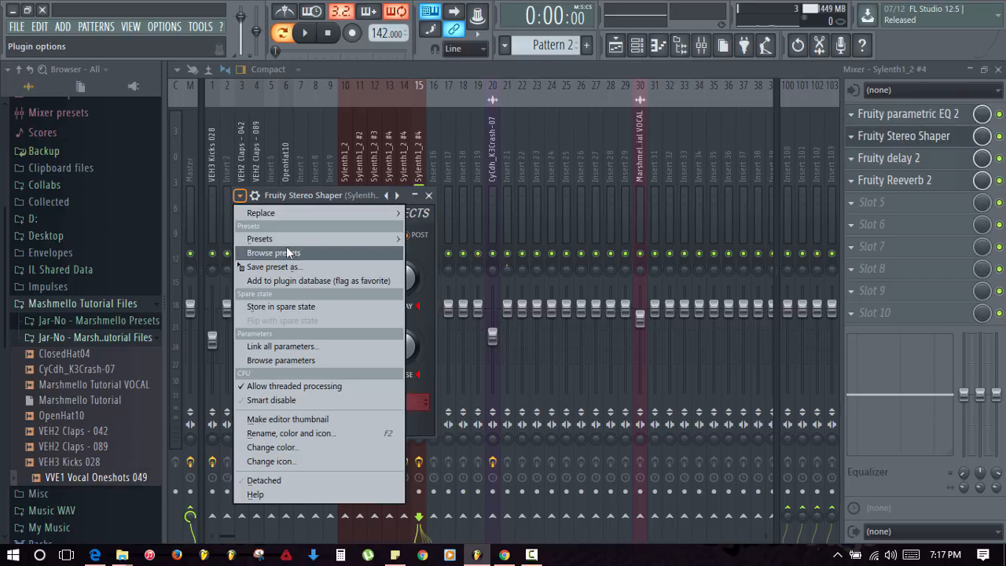
mouse_move(281, 242)
click(495, 254)
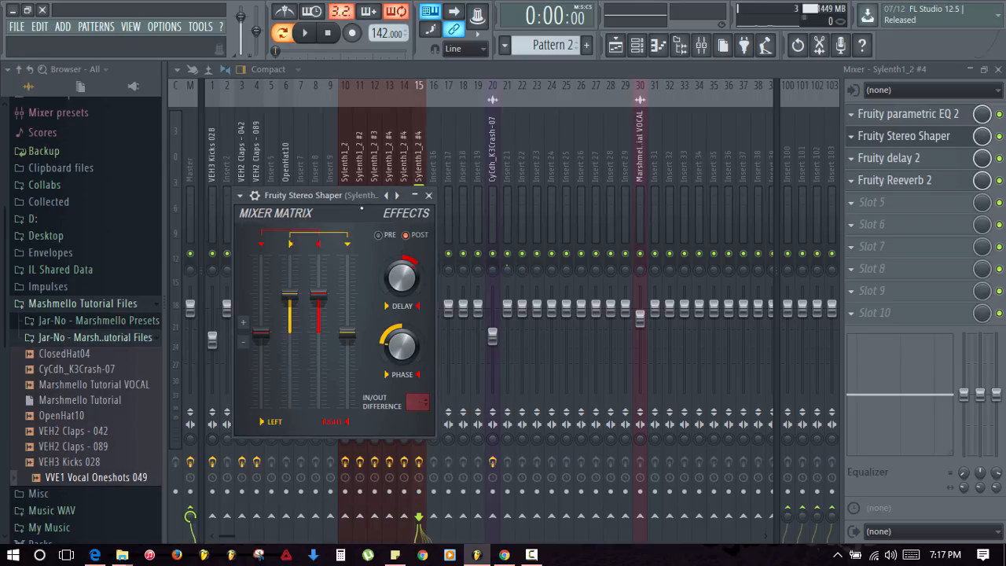
key(space)
click(428, 195)
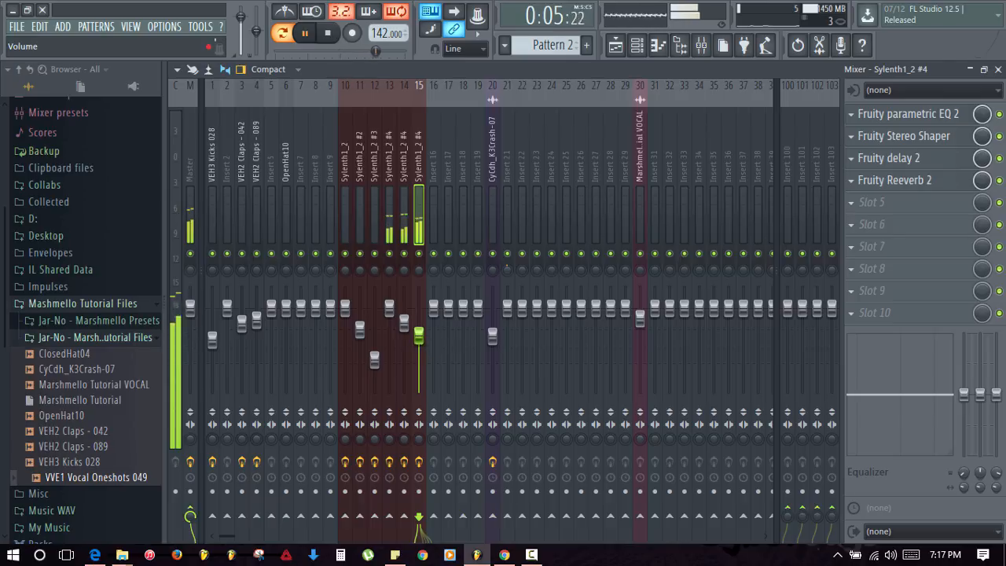
- Close the mixer, unmute channel 12 and a Sylenth1_2 channel, and set the song position to bar 13
click(998, 69)
key(space)
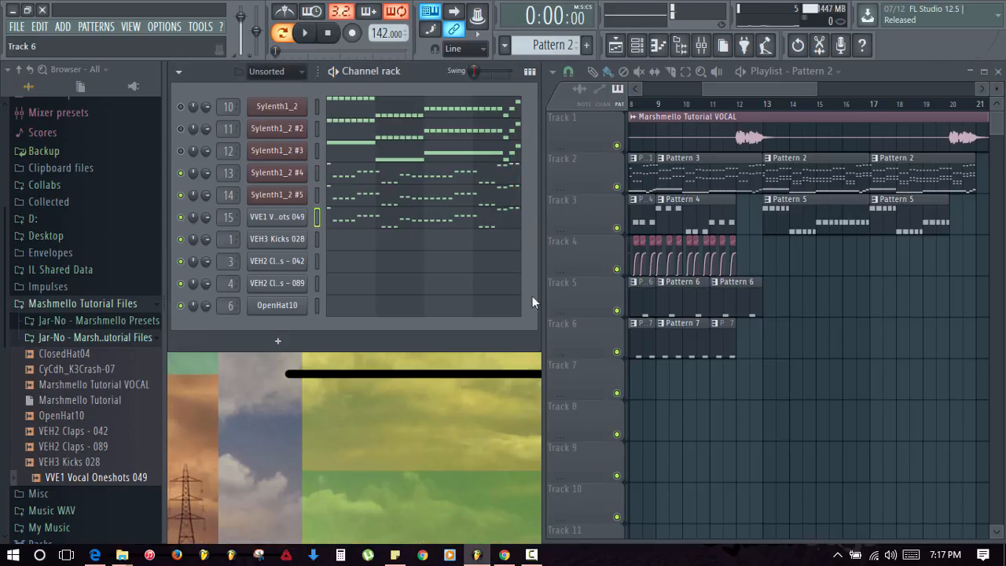
click(181, 150)
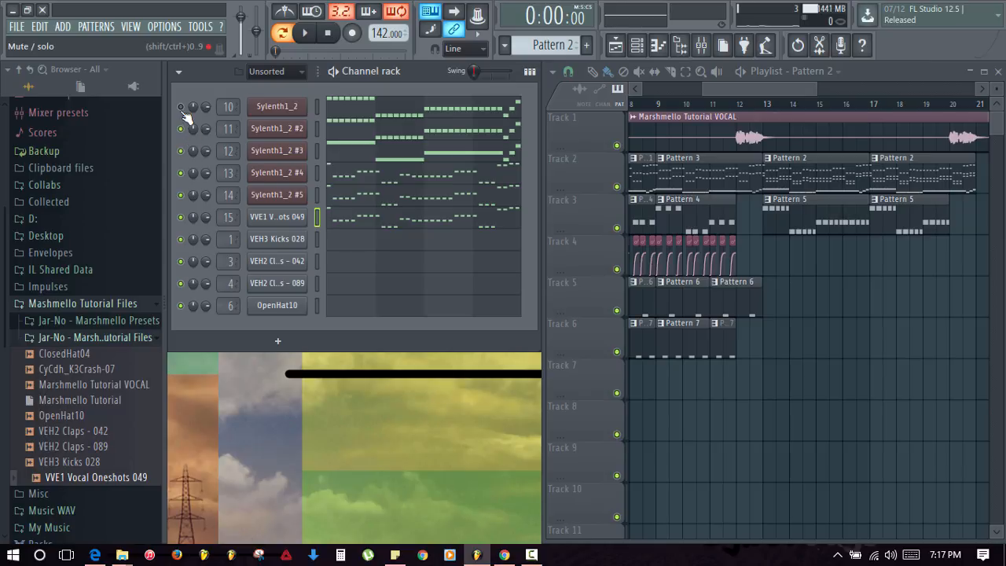
click(181, 107)
click(768, 105)
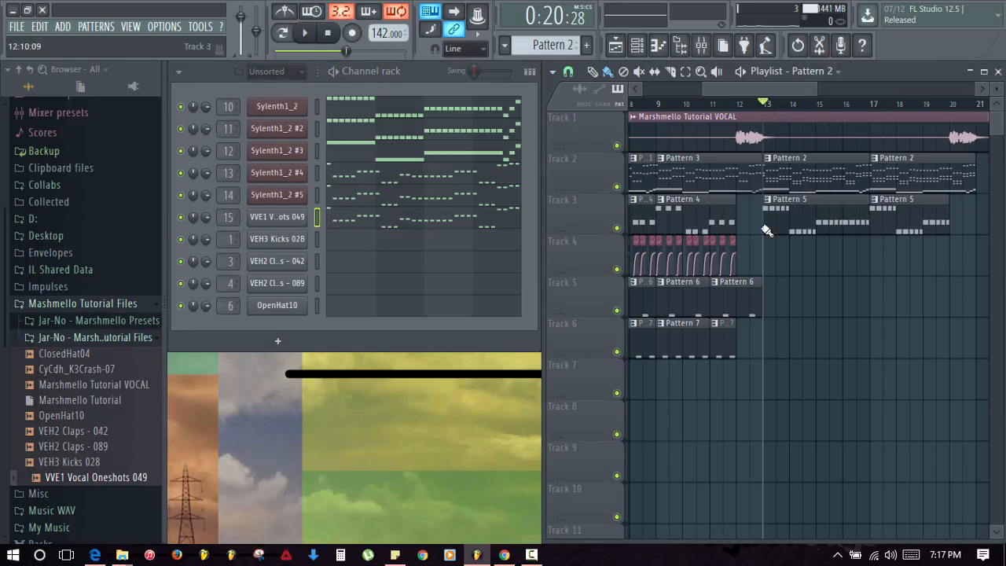
- Paint Pattern 5 volume automation clips on Track 4 starting at bar 13
click(770, 228)
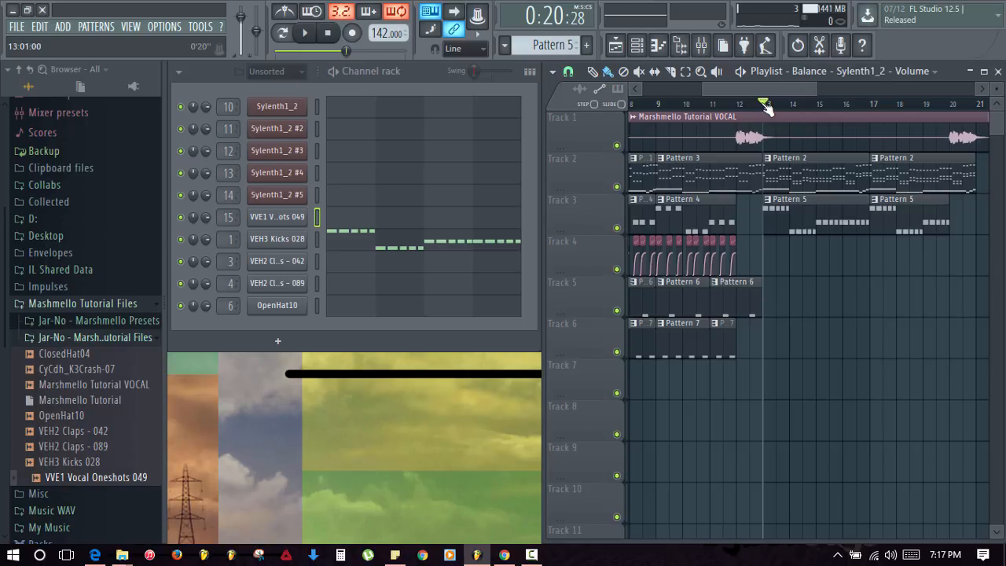
scroll(764, 104, up, 5)
scroll(766, 105, up, 2)
click(770, 251)
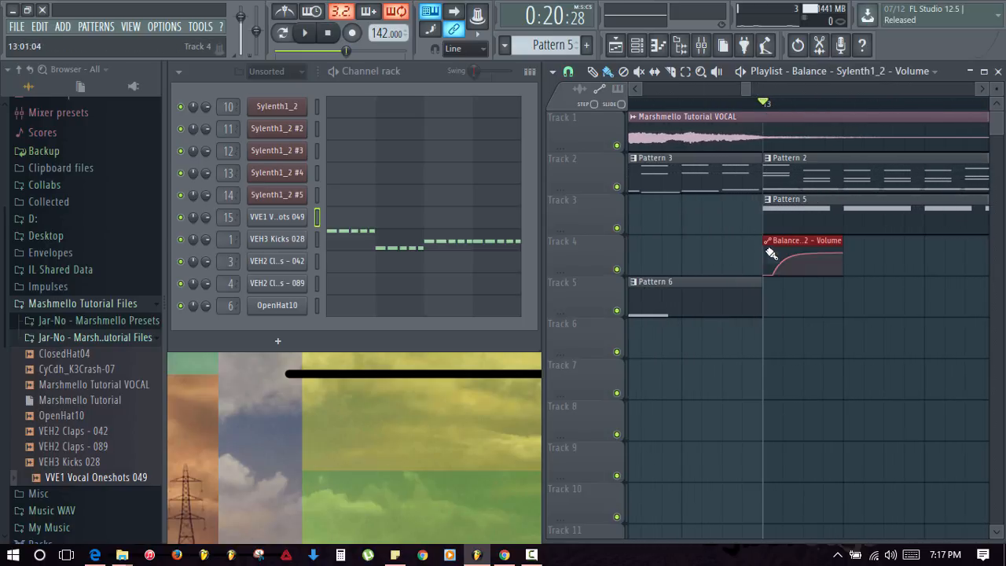
click(849, 250)
drag(810, 316, 726, 314)
click(844, 260)
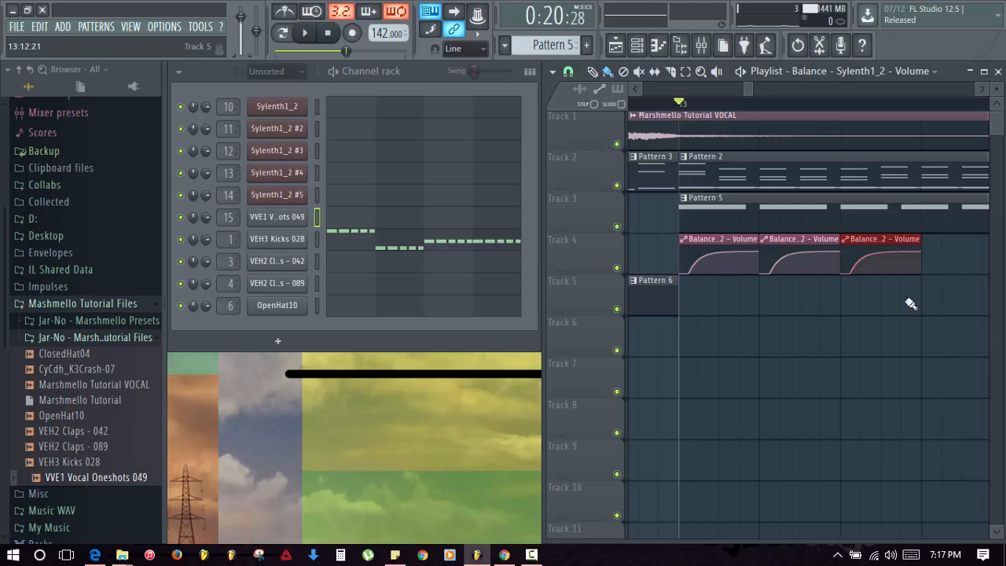
- Add further volume automation clips on Track 4, including a shorter one and one at bar 14
drag(910, 303, 762, 306)
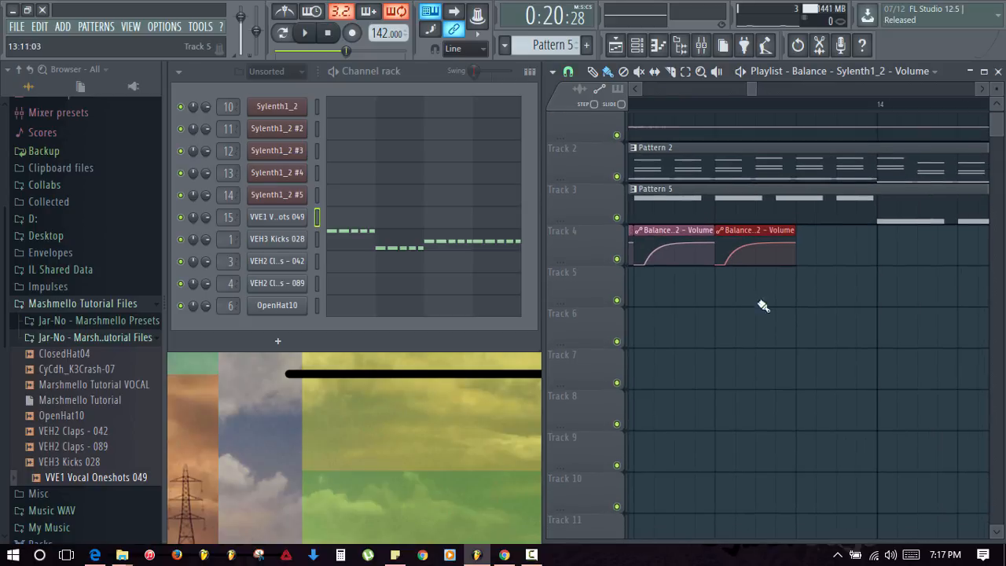
click(787, 253)
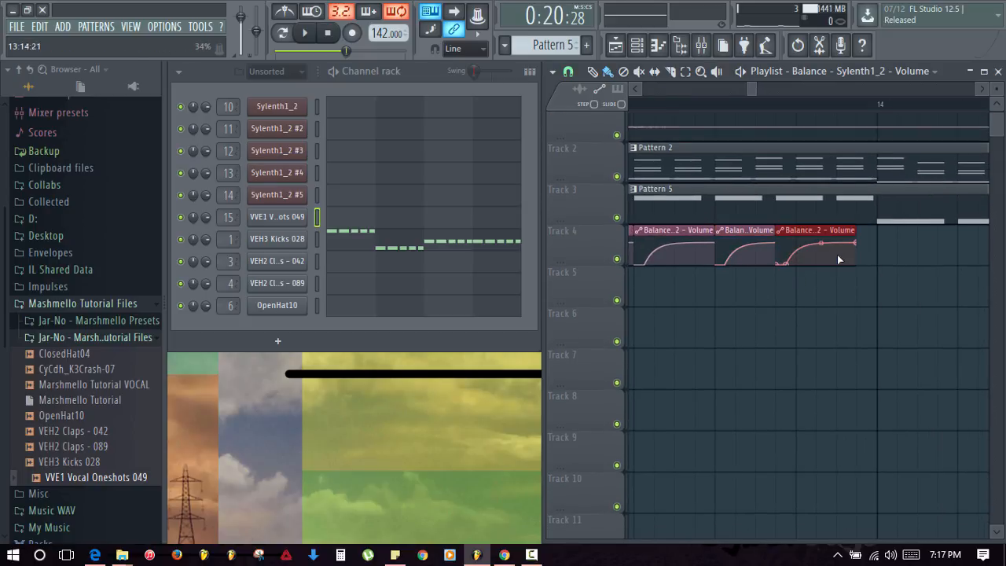
mouse_move(845, 244)
mouse_down()
mouse_move(909, 231)
mouse_move(880, 231)
mouse_up()
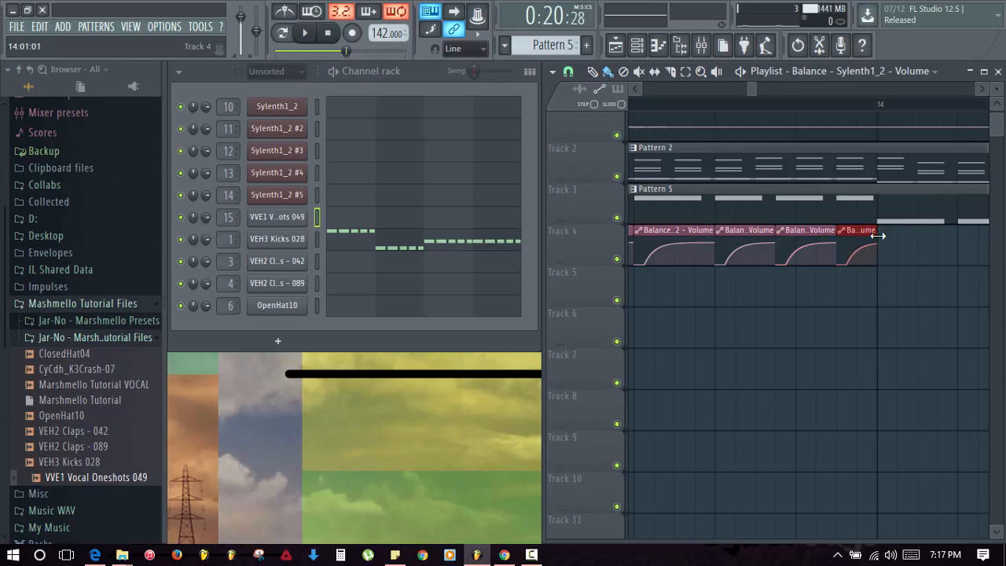
click(680, 230)
drag(979, 328, 860, 338)
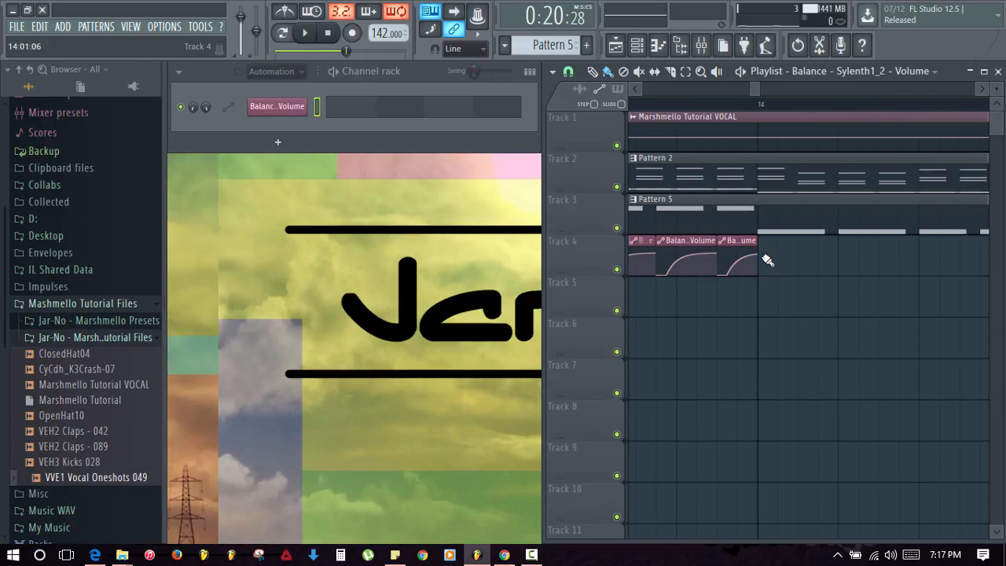
click(766, 261)
drag(846, 261, 840, 211)
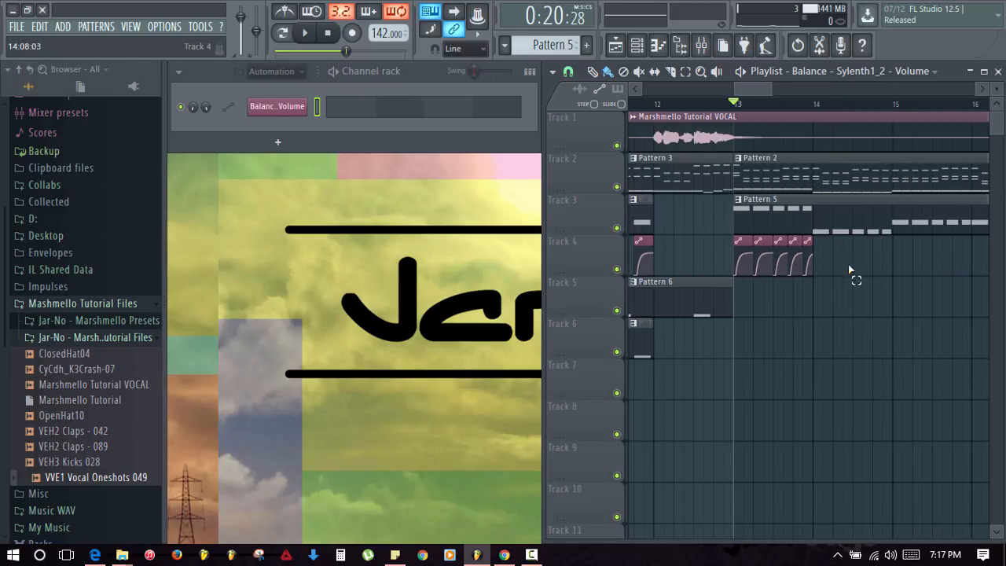
- Select the Track 4 automation clips and duplicate them with Ctrl+B through bar 20
drag(893, 314, 766, 299)
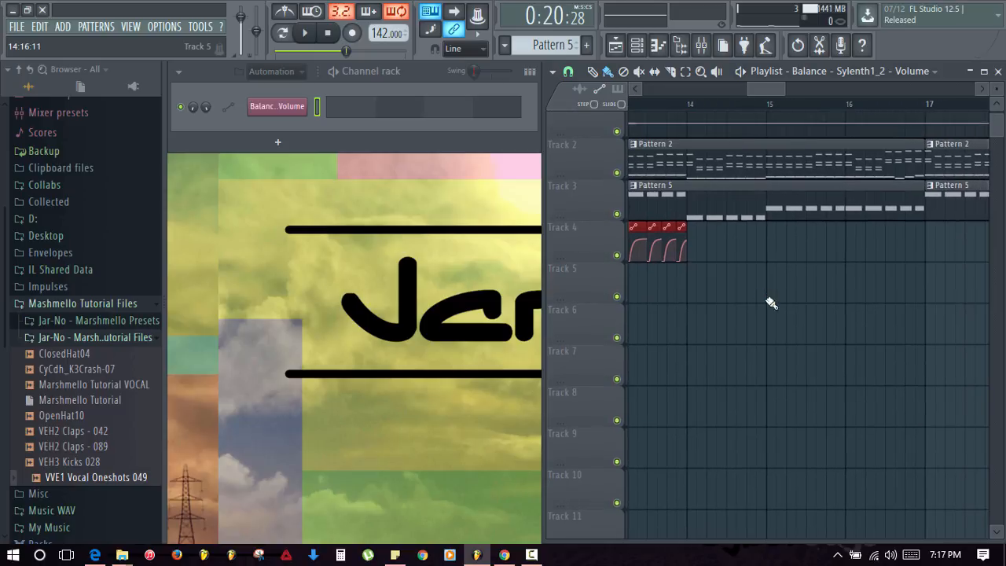
key(ctrl+b)
drag(848, 318, 766, 315)
key(ctrl+b)
drag(902, 321, 822, 314)
key(ctrl+b)
drag(871, 312, 781, 311)
key(ctrl+b)
drag(917, 314, 785, 308)
key(ctrl+b)
key(ctrl+b)
drag(865, 310, 840, 310)
- Show bars 12 to 20, deselect the automation clips, and mute Track 3
scroll(803, 107, down, 4)
drag(754, 288, 842, 373)
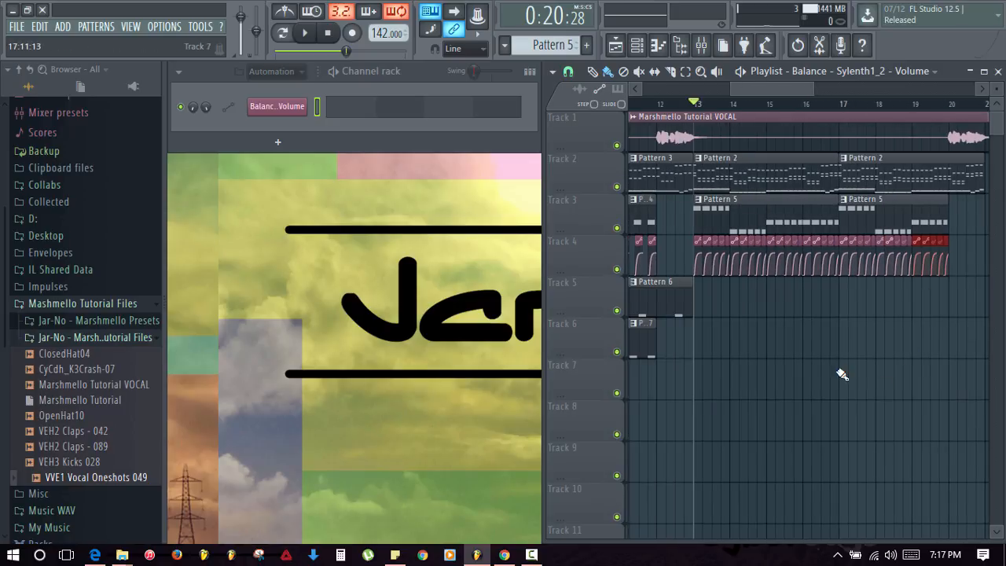
ctrl+click(774, 344)
click(617, 228)
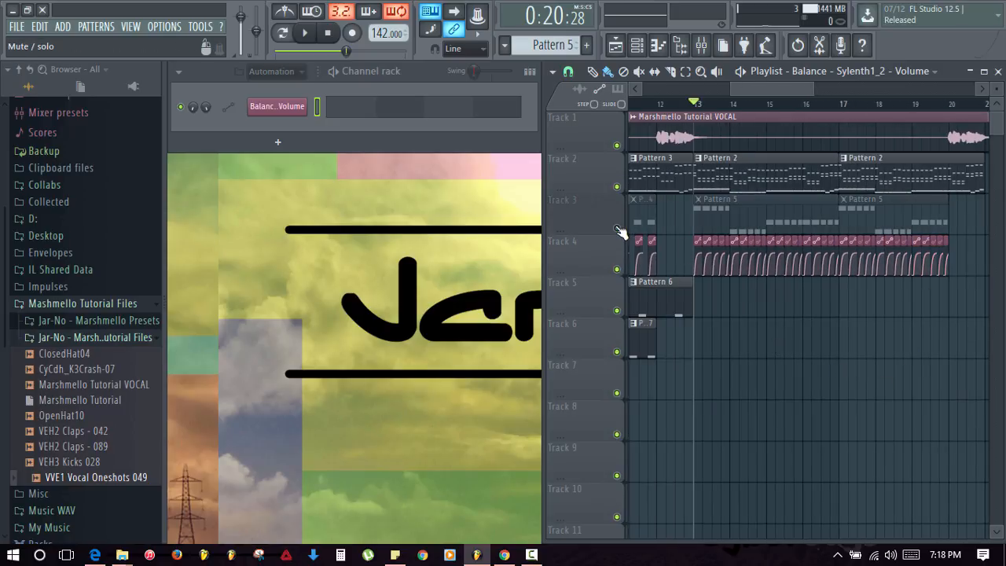
- Preview the pumping, unmute Track 3, then play the arrangement from bar 13 and stop
key(space)
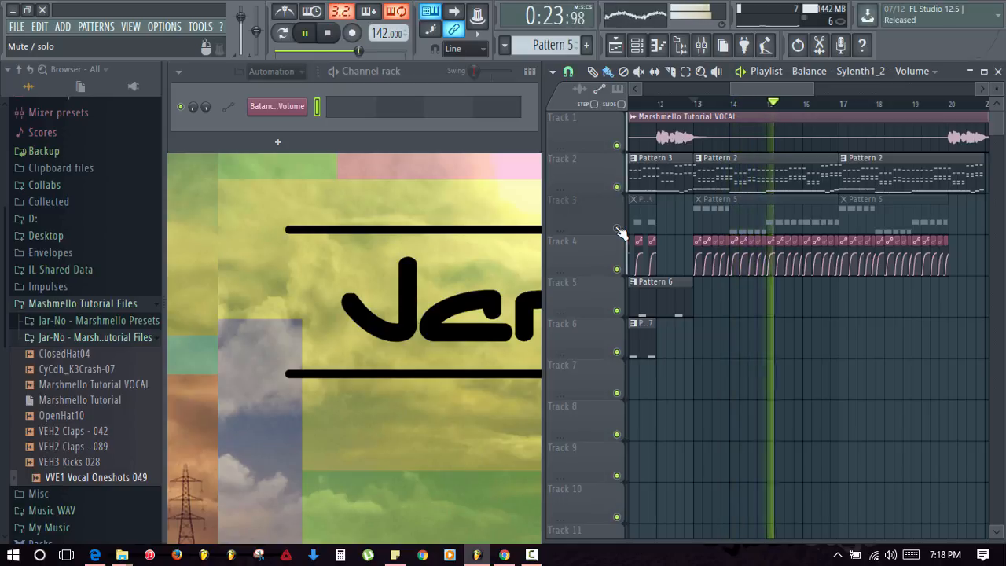
key(space)
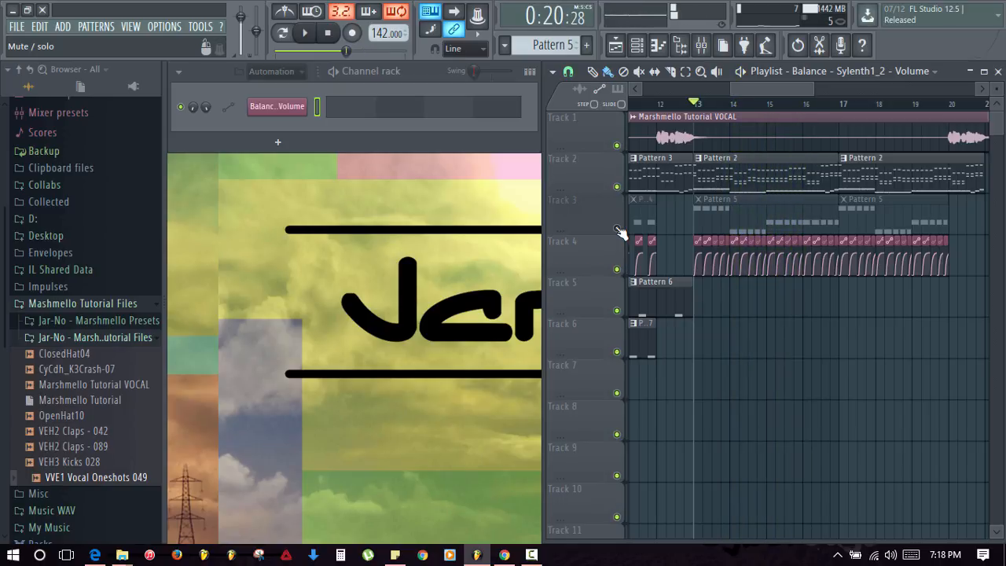
click(617, 228)
key(space)
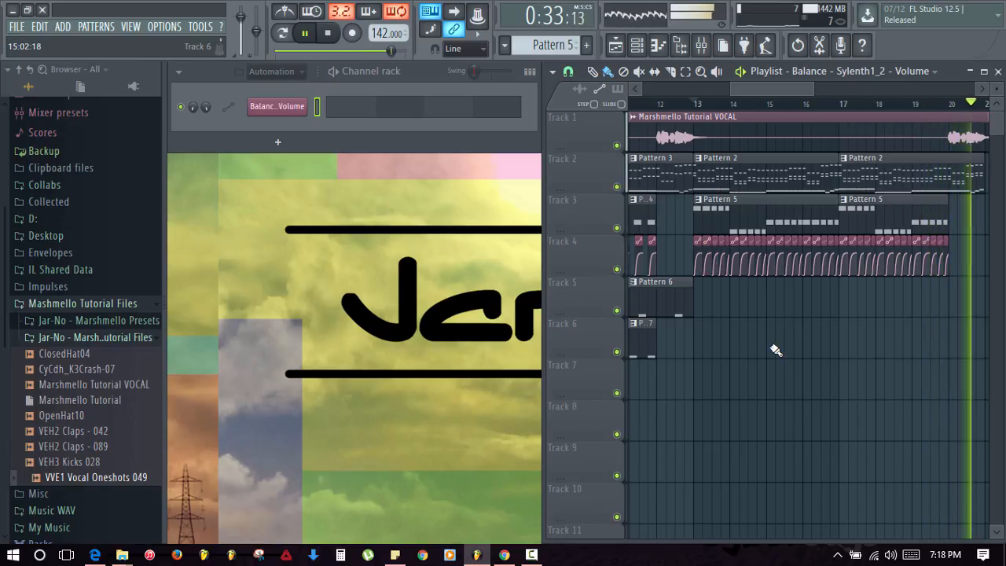
key(space)
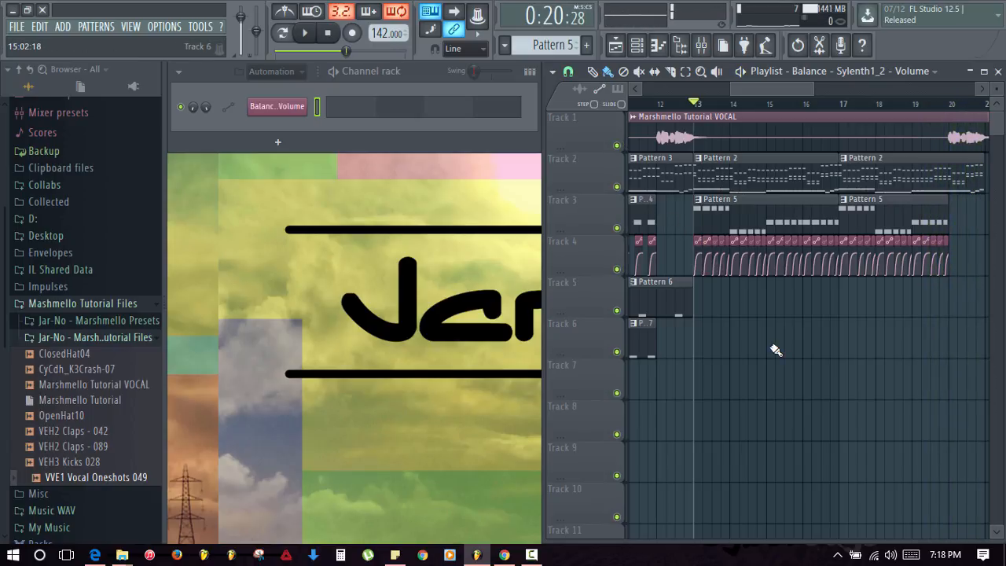
- Make the bar 17 lead clip unique as Pattern 3 and delete Sylenth1_2's trailing notes, including the last A3
click(844, 160)
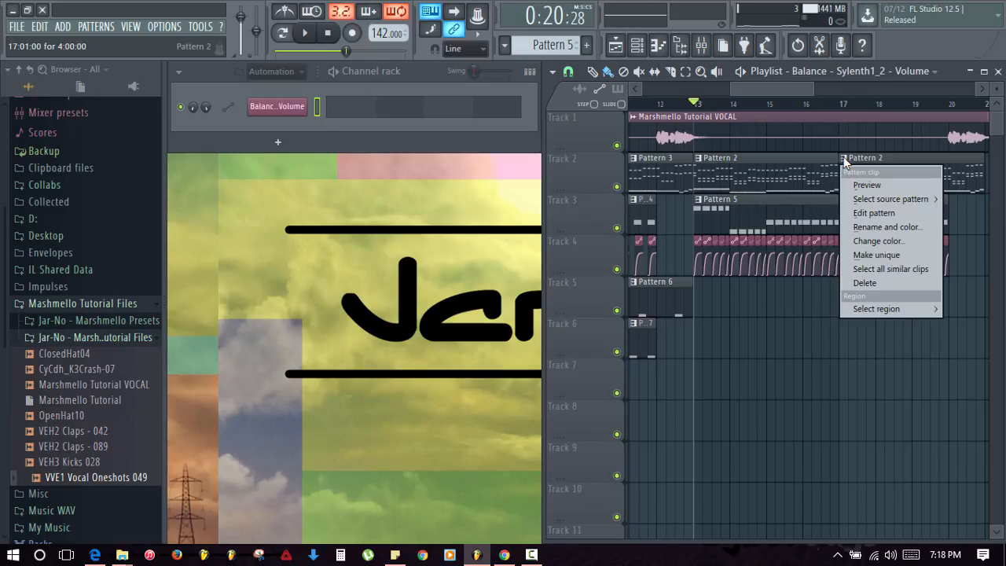
click(868, 256)
click(502, 114)
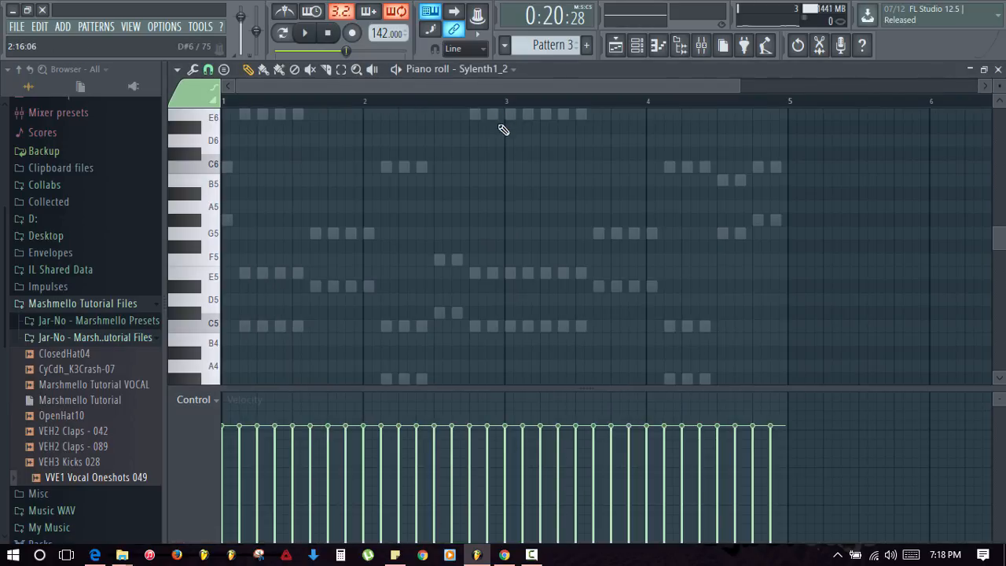
scroll(757, 263, up, 3)
scroll(757, 262, down, 3)
scroll(759, 242, up, 3)
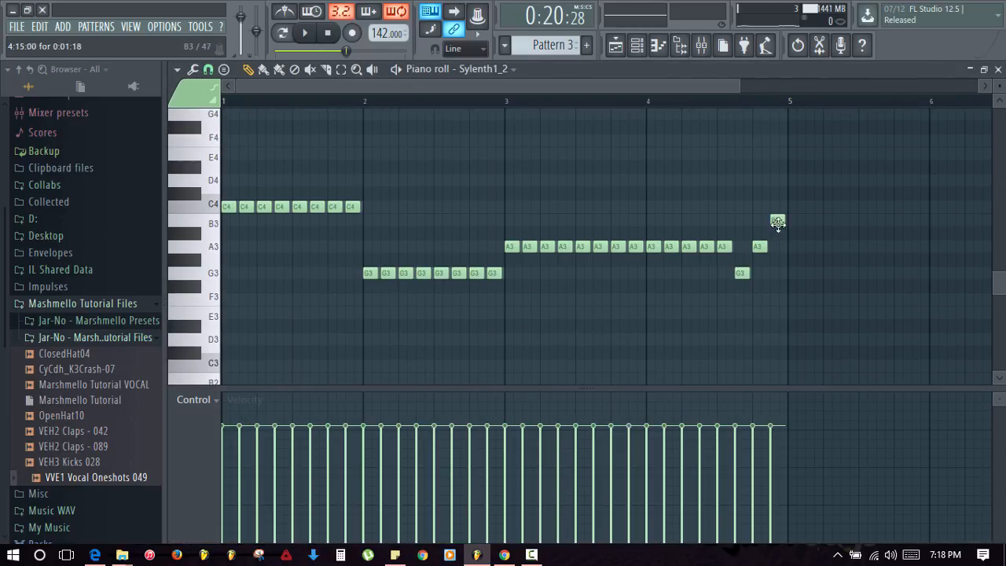
mouse_move(778, 223)
mouse_down()
mouse_move(734, 273)
mouse_move(666, 248)
mouse_up()
right_click(656, 247)
key(Escape)
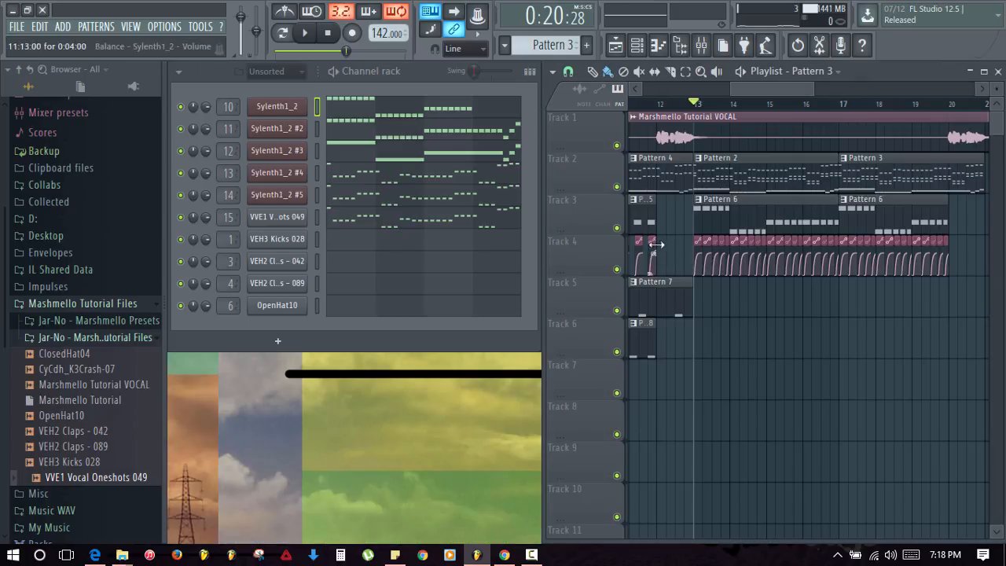
- Delete the trailing notes of Sylenth1_2 #2
click(509, 136)
mouse_move(778, 224)
mouse_down()
mouse_move(775, 265)
mouse_move(654, 248)
mouse_up()
key(Escape)
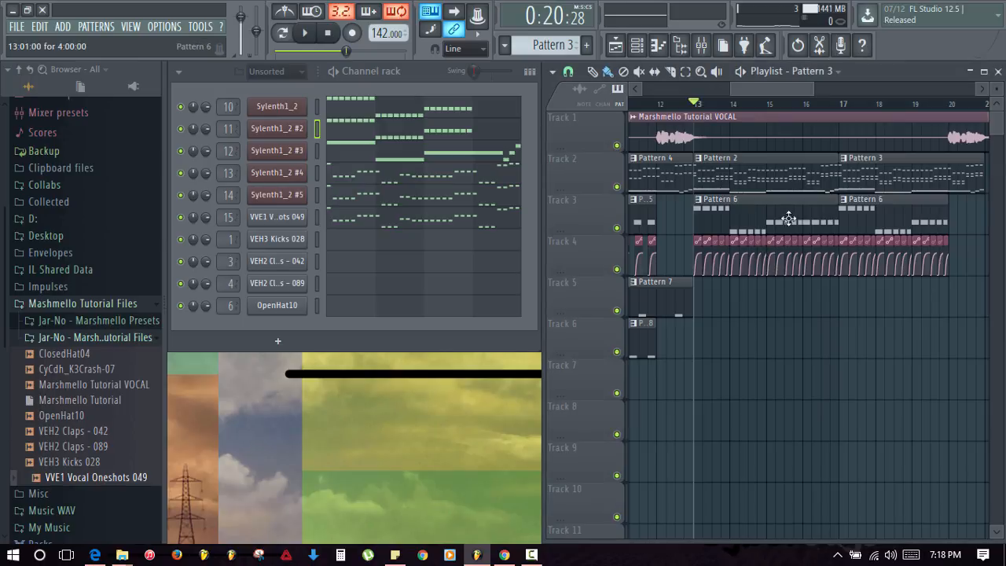
- Play the arrangement from bar 19 to hear the new ending
click(914, 105)
key(space)
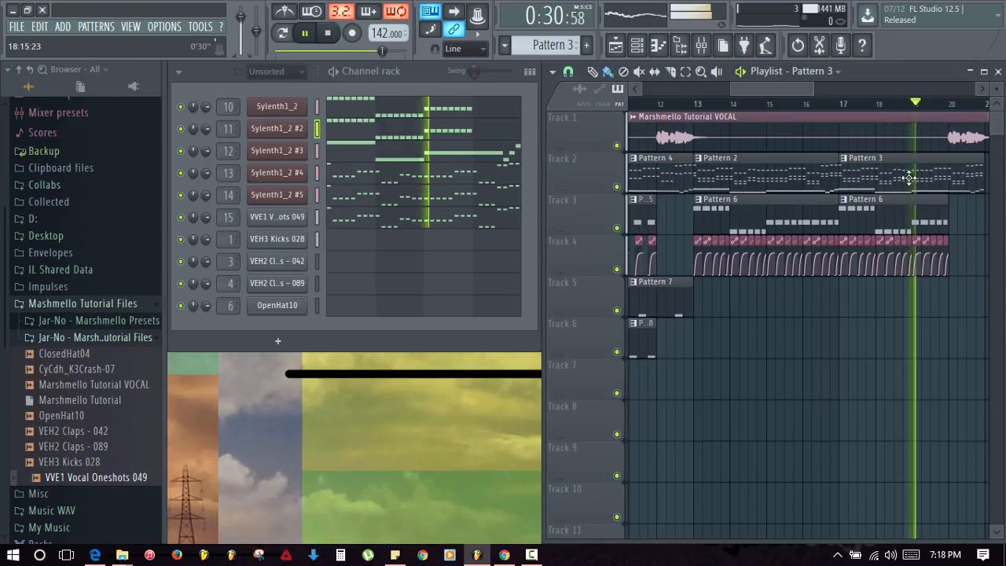
drag(894, 353, 848, 349)
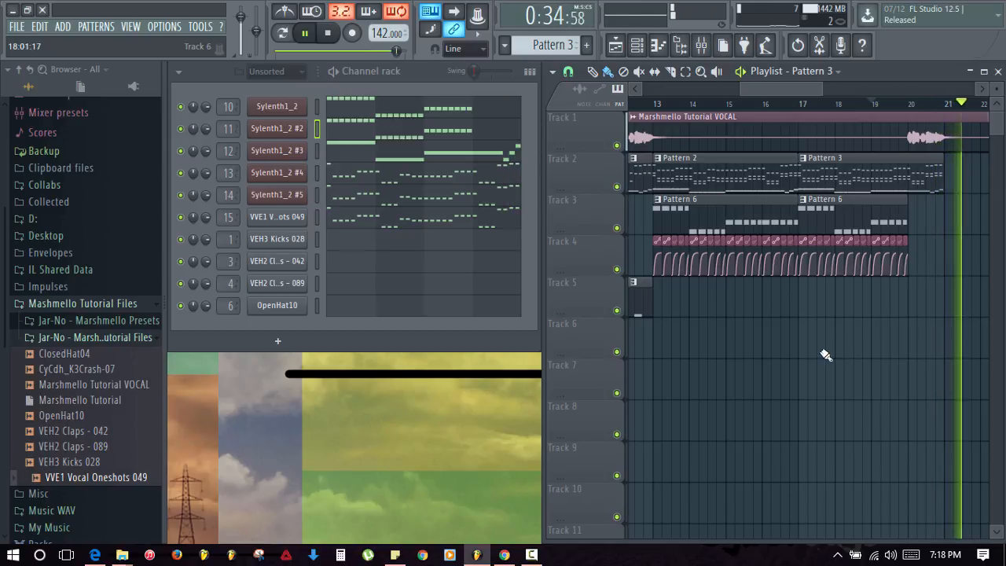
key(space)
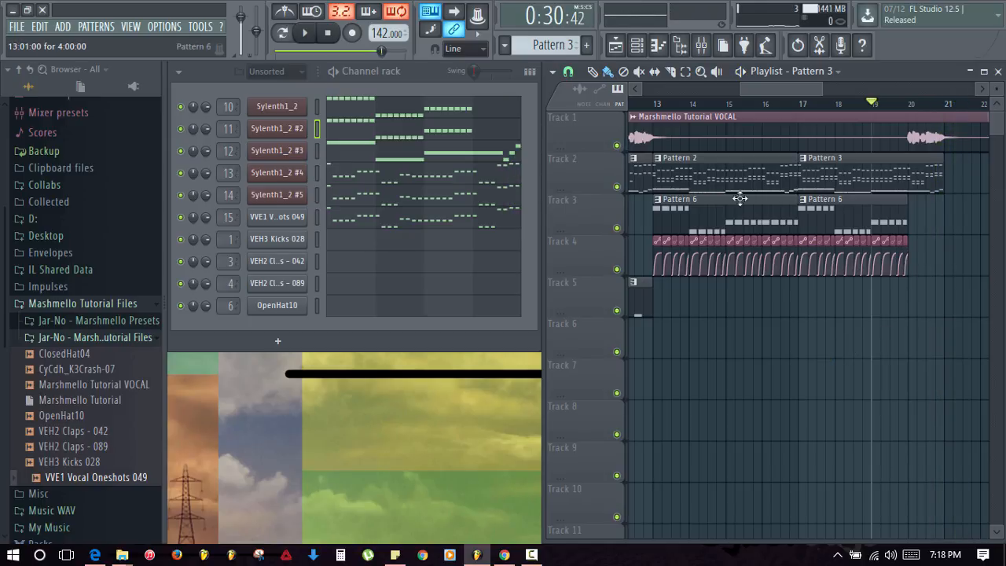
scroll(688, 110, up, 5)
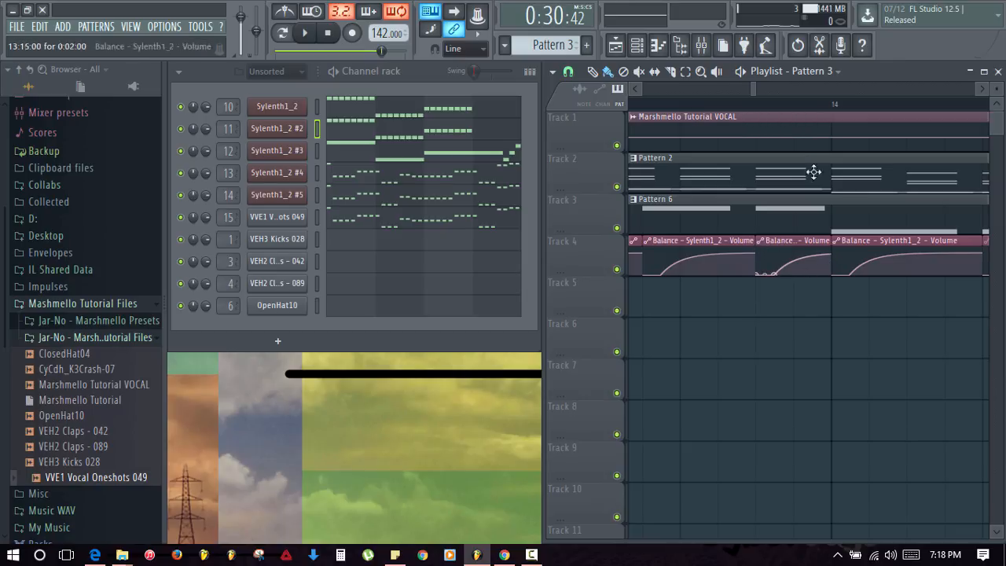
- Paint Pattern 8 clips along Track 6 from bar 13 and play them back
scroll(826, 107, down, 5)
scroll(827, 110, down, 3)
drag(834, 346, 779, 338)
click(685, 298)
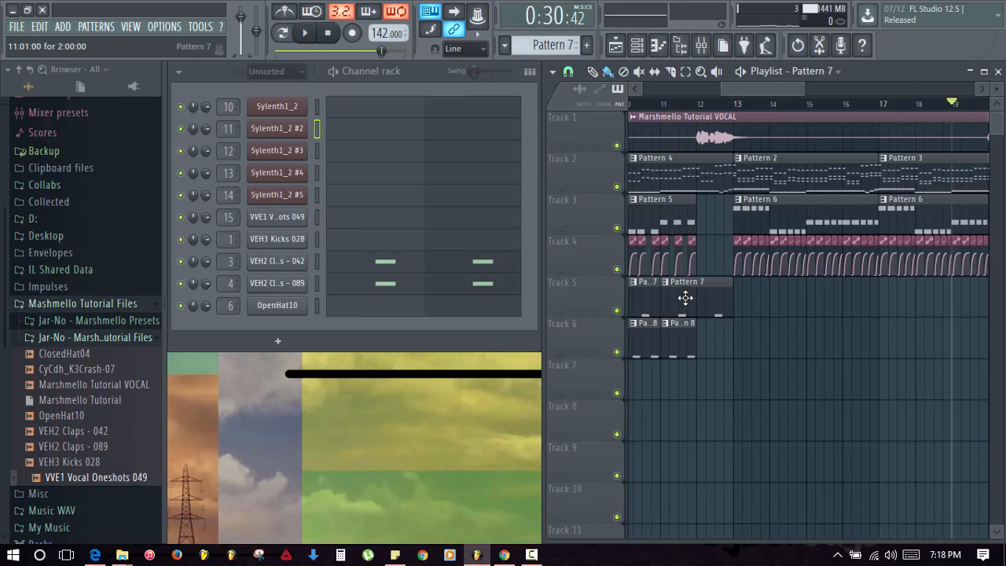
click(679, 344)
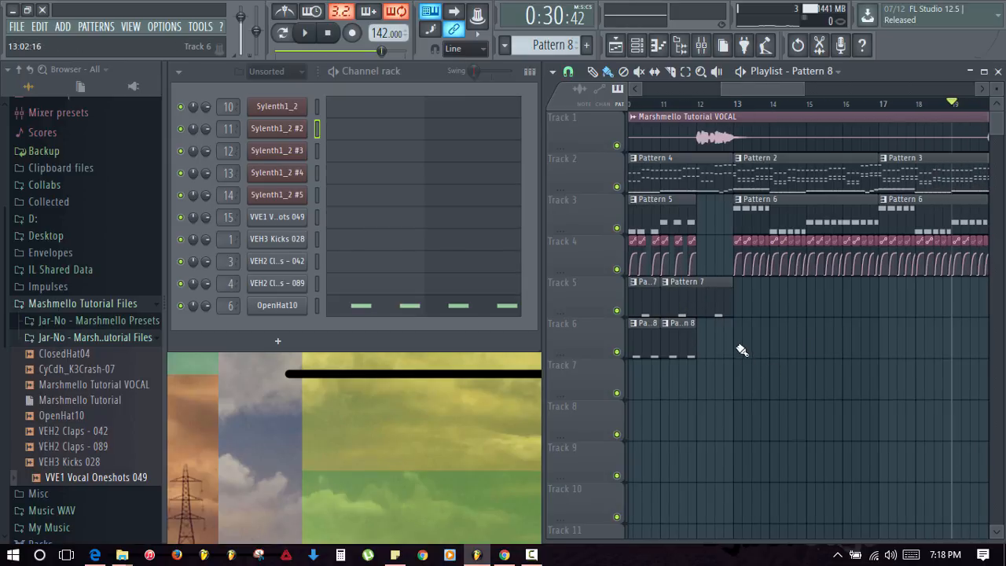
drag(742, 351, 962, 378)
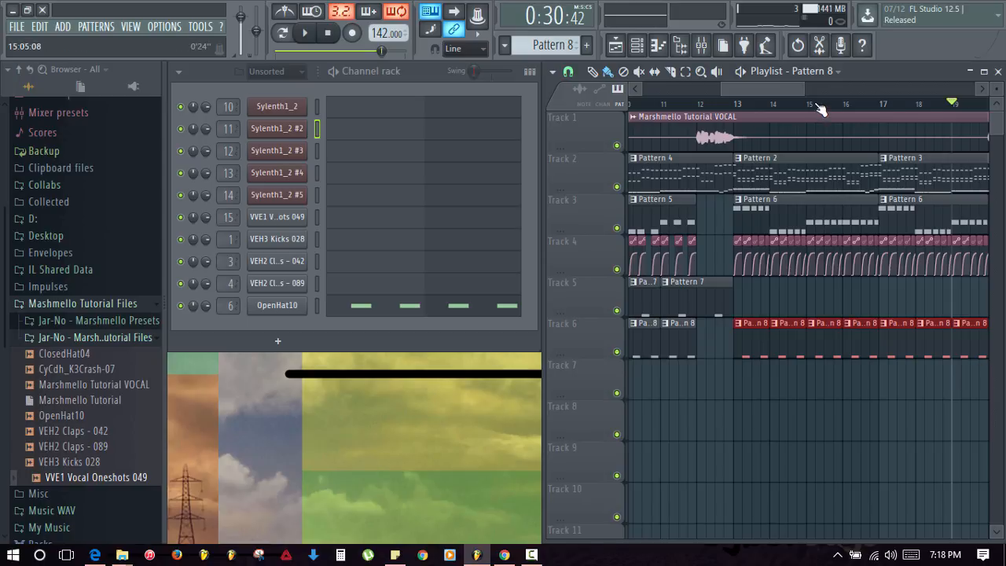
scroll(886, 355, down, 3)
click(881, 348)
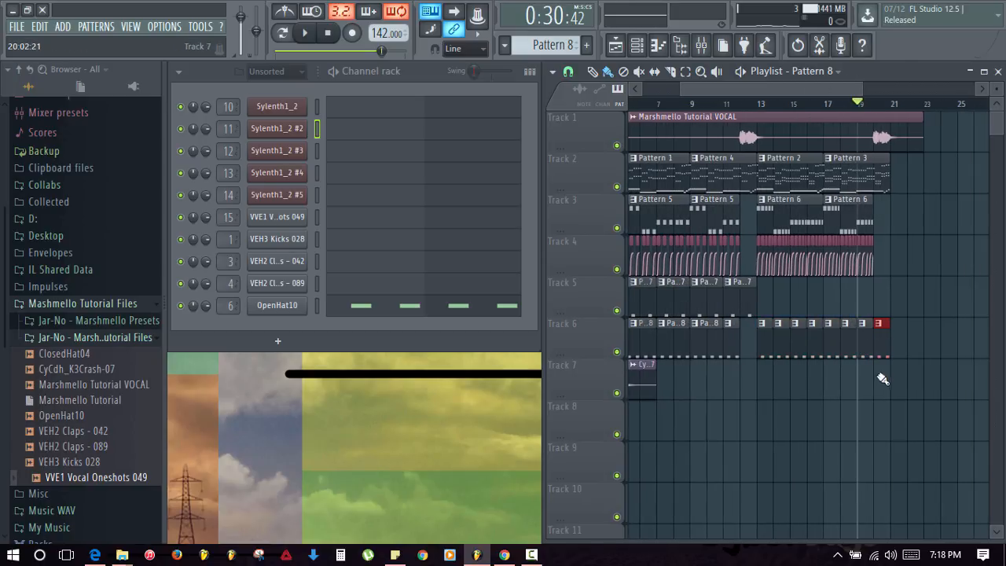
right_click(882, 357)
click(762, 112)
key(space)
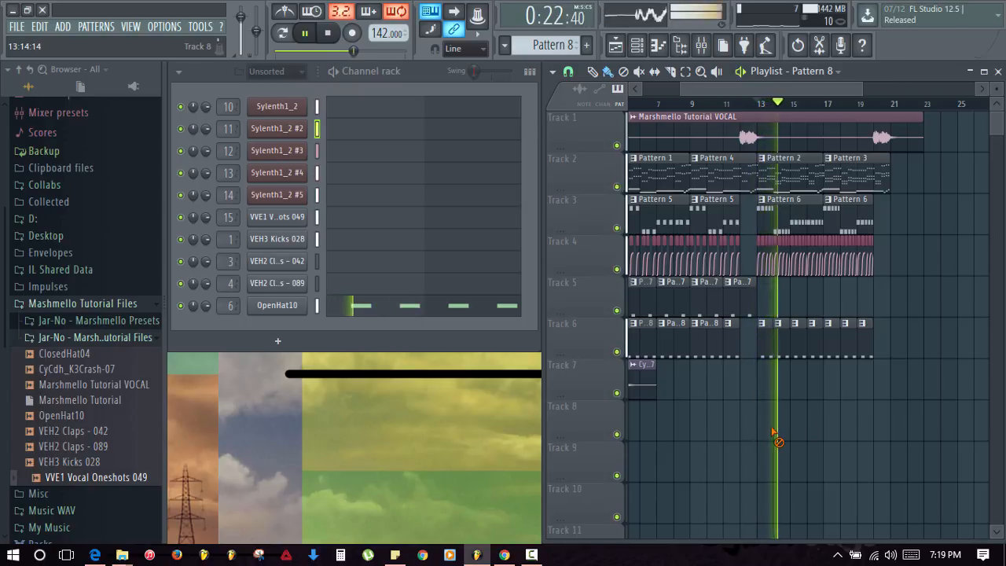
key(space)
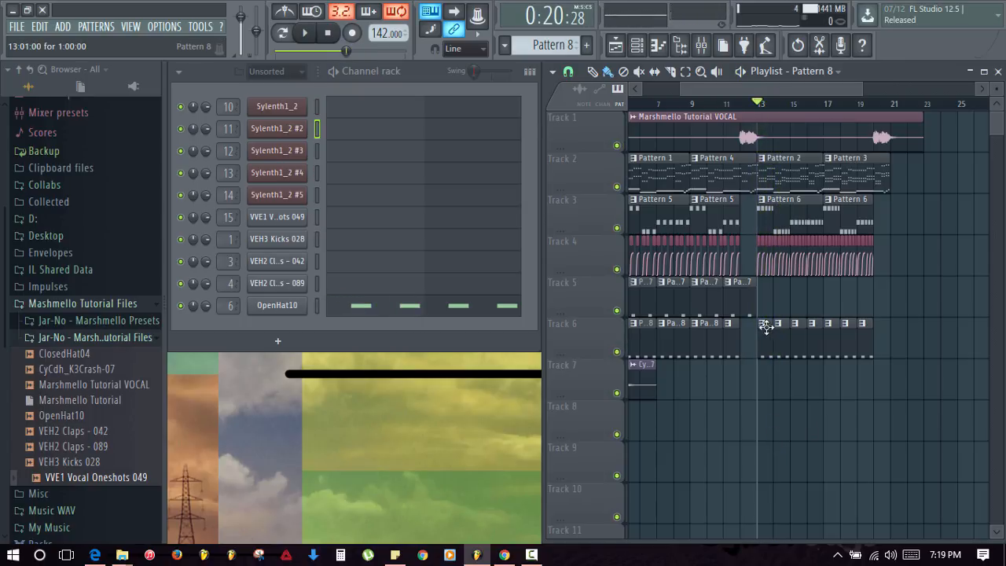
- Replace them with a unique Pattern 9 at bar 13, repeated along Track 6 to bar 21
drag(782, 338, 871, 352)
right_click(764, 334)
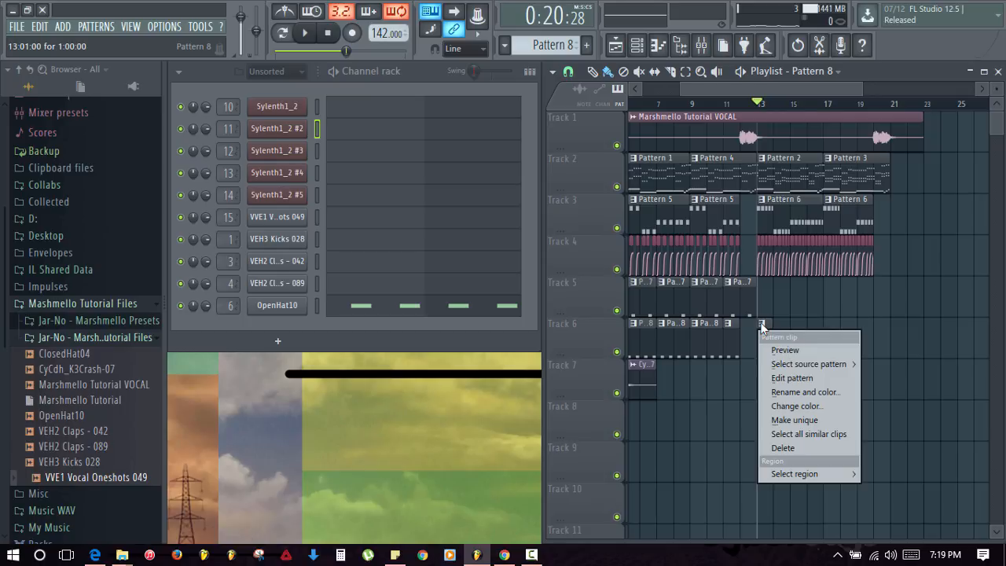
click(801, 420)
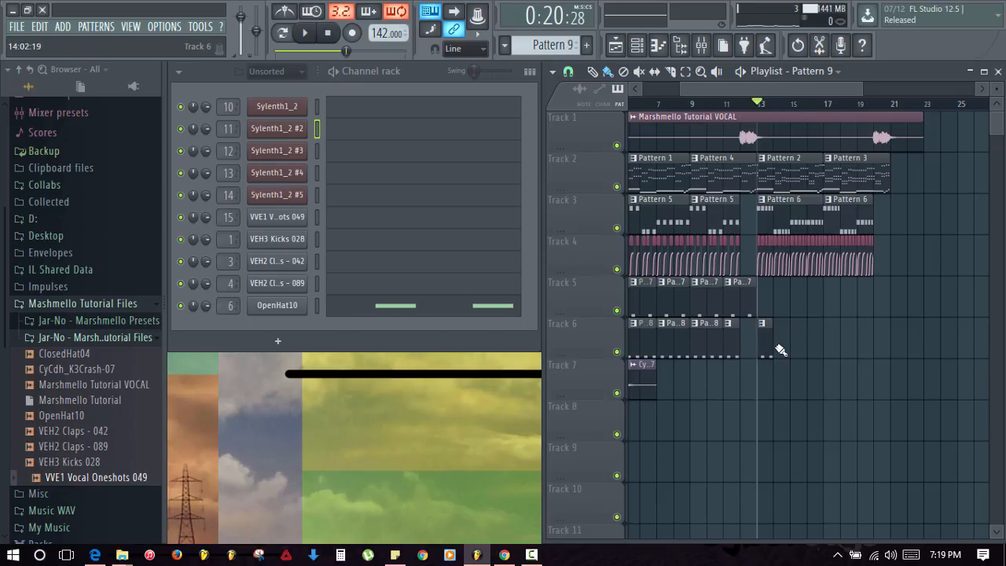
drag(780, 349, 857, 353)
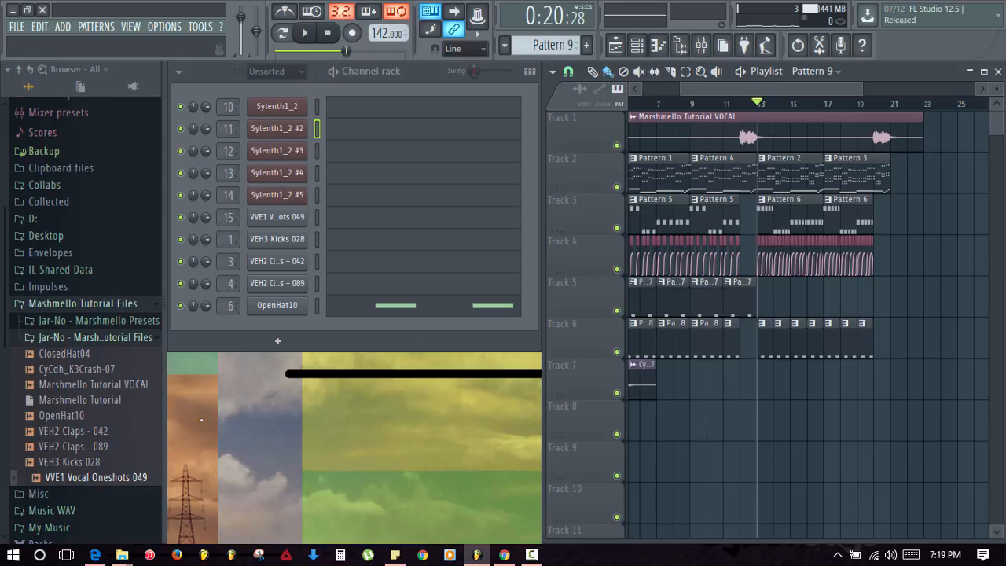
- Add ClosedHat04 as a new channel below OpenHat10, routed to mixer insert 7
click(75, 355)
drag(76, 357, 309, 331)
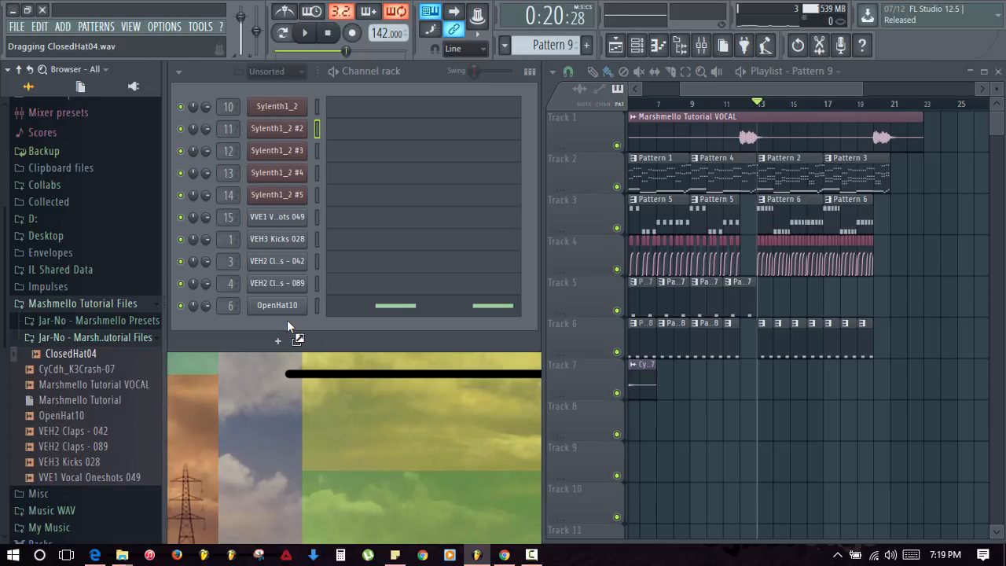
drag(287, 320, 287, 323)
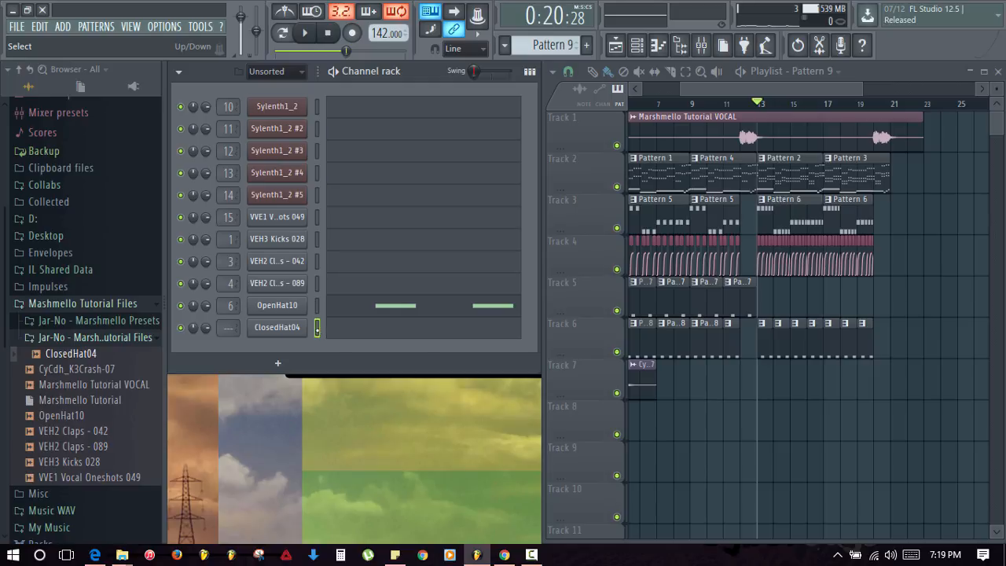
click(698, 45)
click(297, 203)
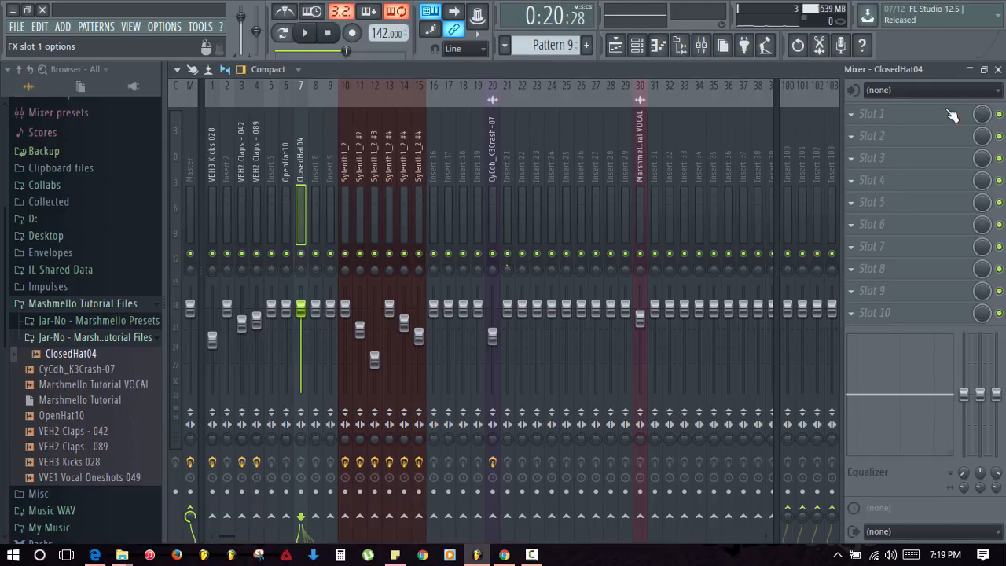
click(998, 69)
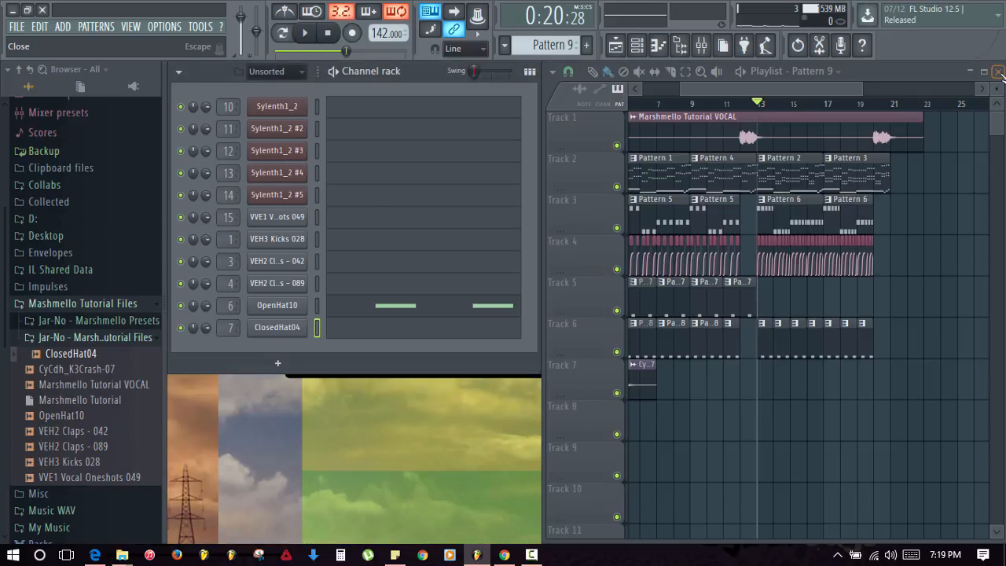
- Paint a row of C5 hi-hat notes across bar 1 of ClosedHat04's piano roll
click(343, 334)
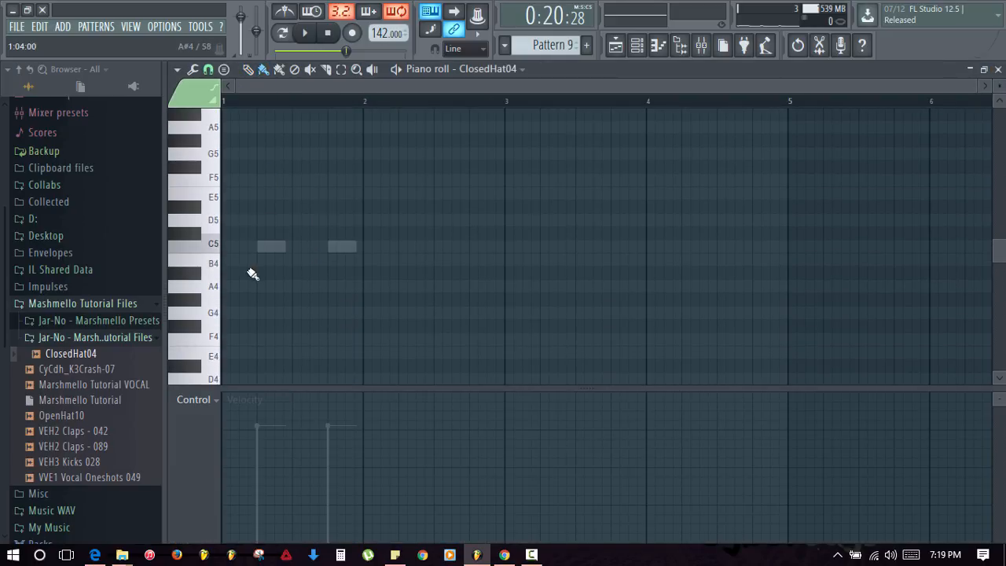
click(227, 247)
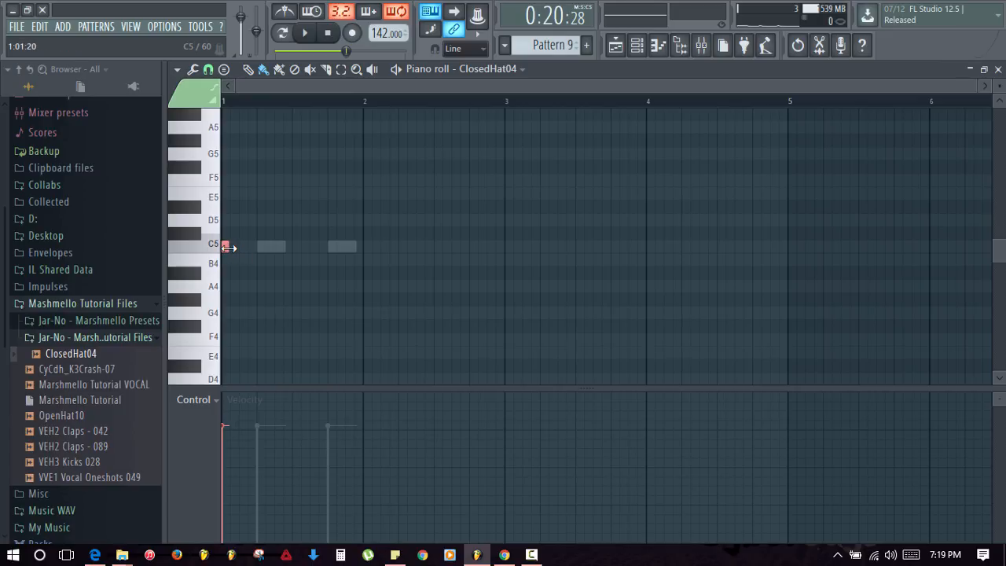
drag(238, 250, 331, 262)
right_click(331, 251)
key(space)
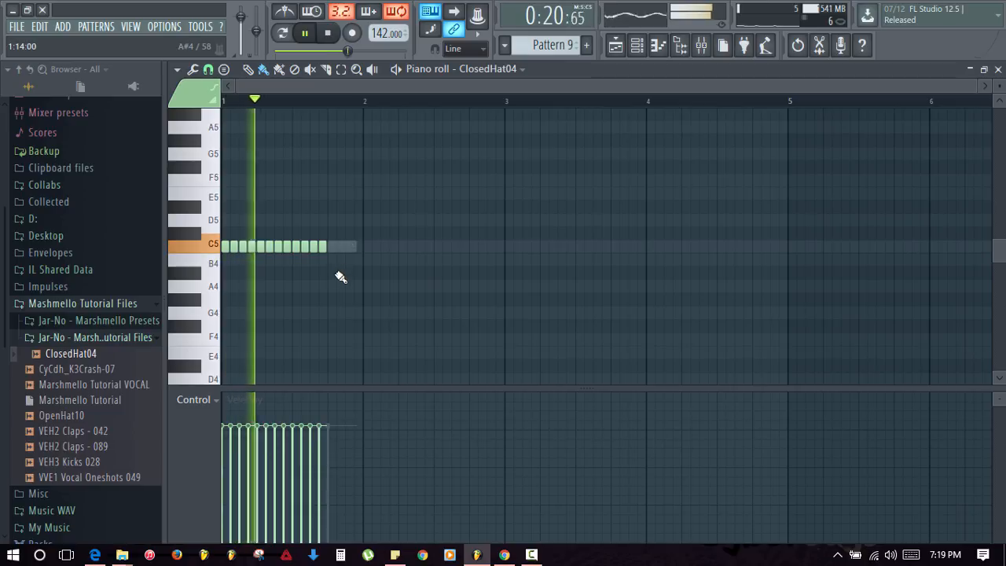
key(space)
key(space)
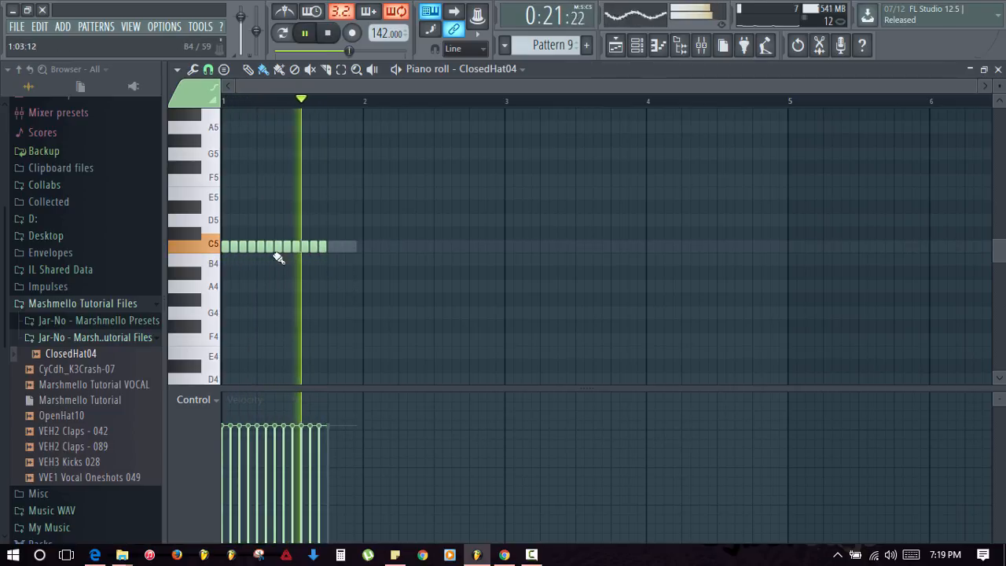
key(space)
key(space)
click(337, 248)
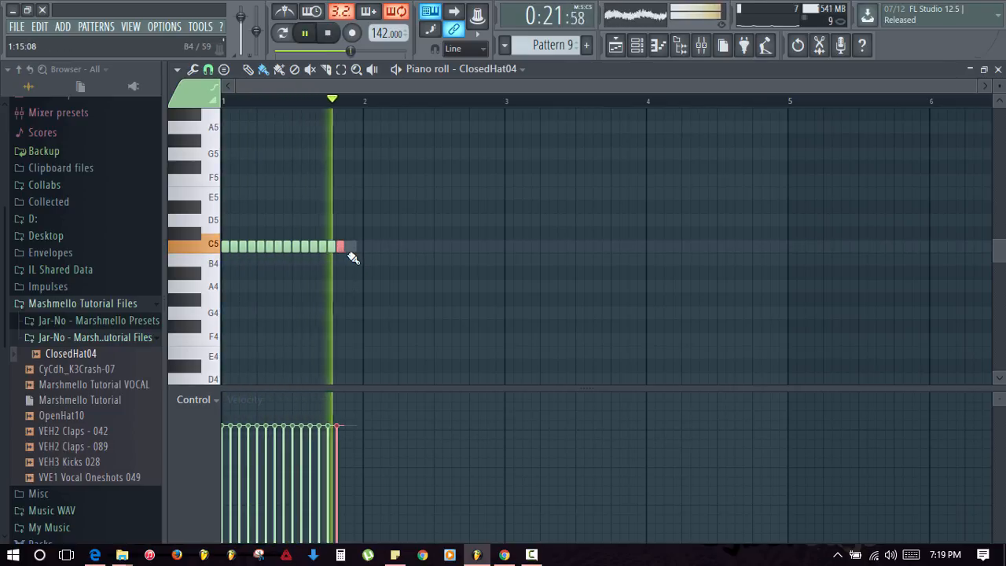
key(space)
- Repaint the C5 notes after the first into a quickening roll up to bar 2
drag(228, 245, 369, 259)
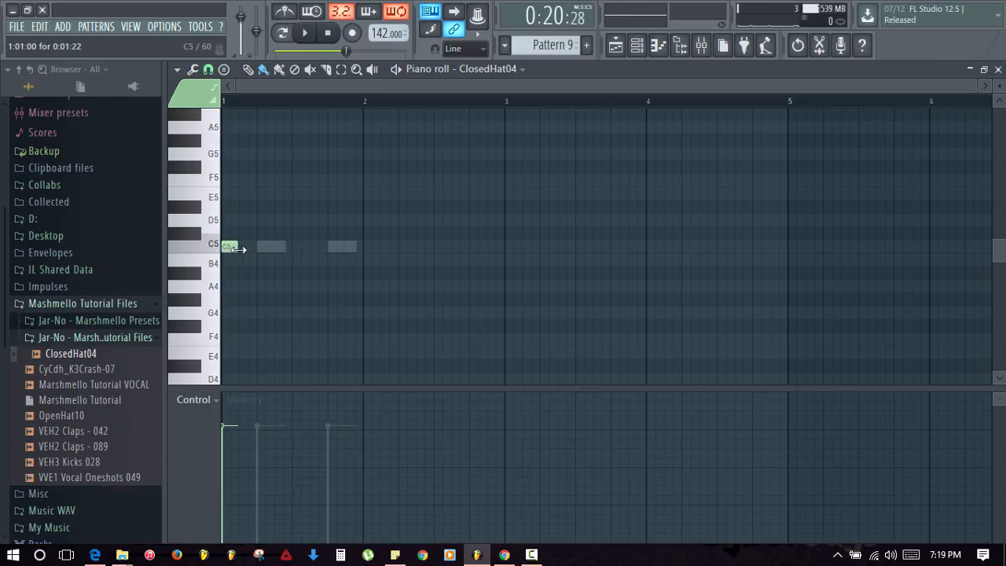
drag(242, 247, 346, 262)
key(space)
key(space)
scroll(350, 112, up, 3)
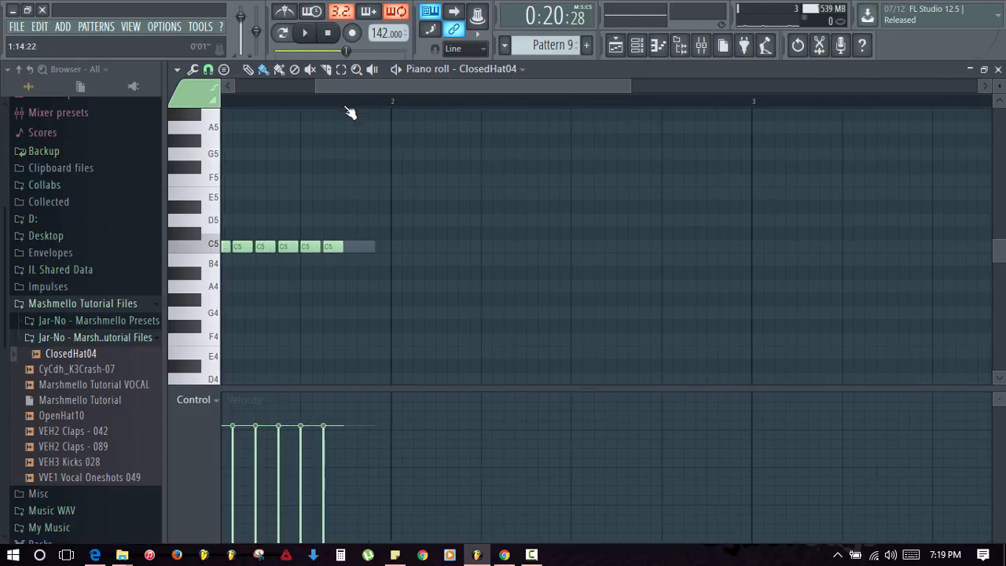
click(354, 247)
drag(361, 250, 385, 253)
key(space)
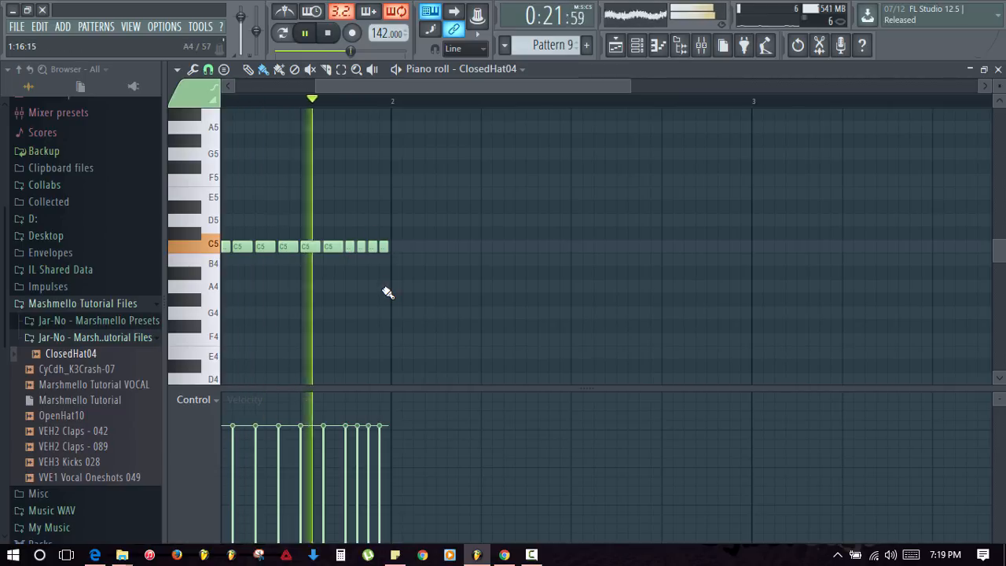
key(Escape)
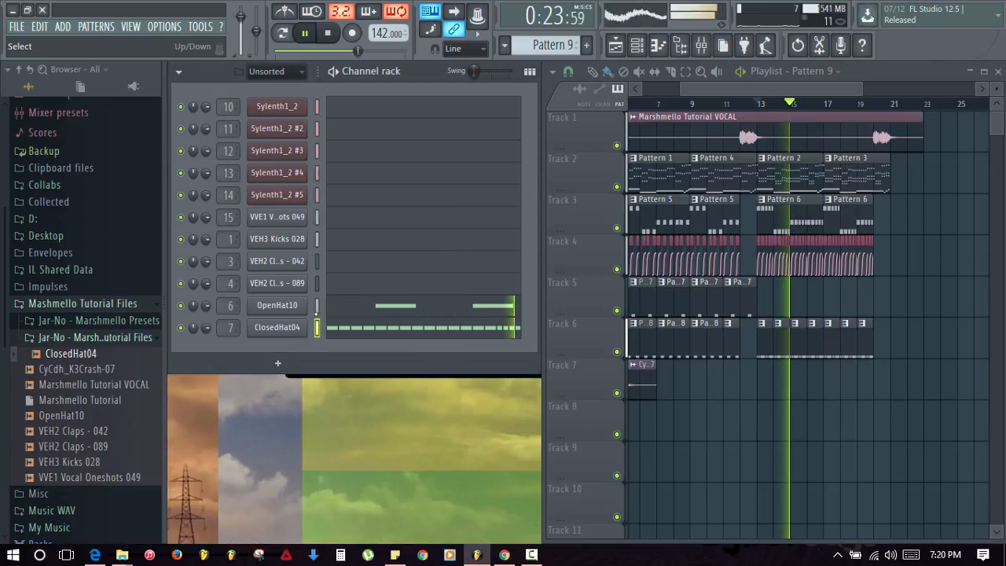
key(space)
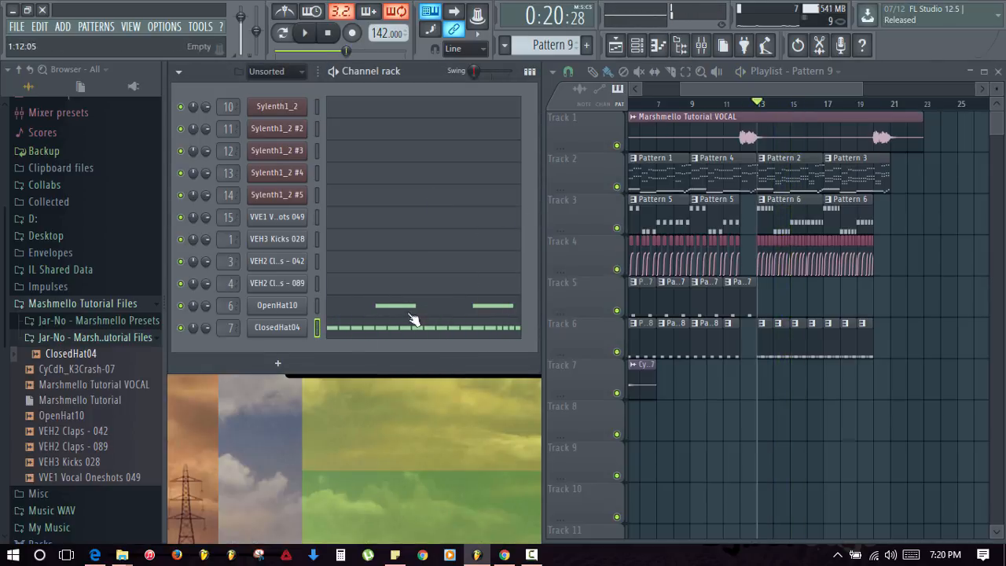
click(701, 45)
- Lower the ClosedHat04 fader and load Fruity Parametric EQ 2 and Fruity Stereo Shaper in slots 1–2
key(space)
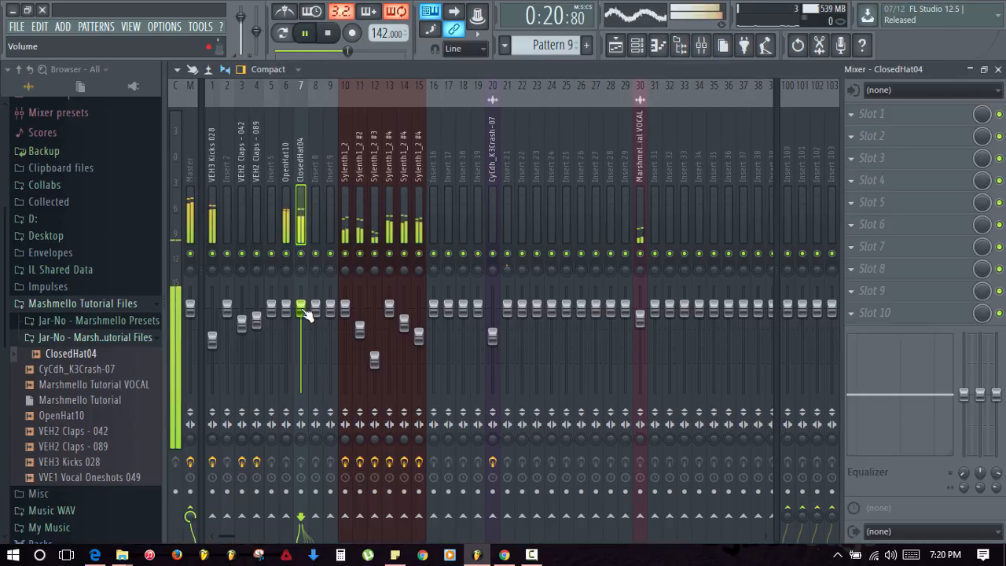
drag(300, 308, 300, 324)
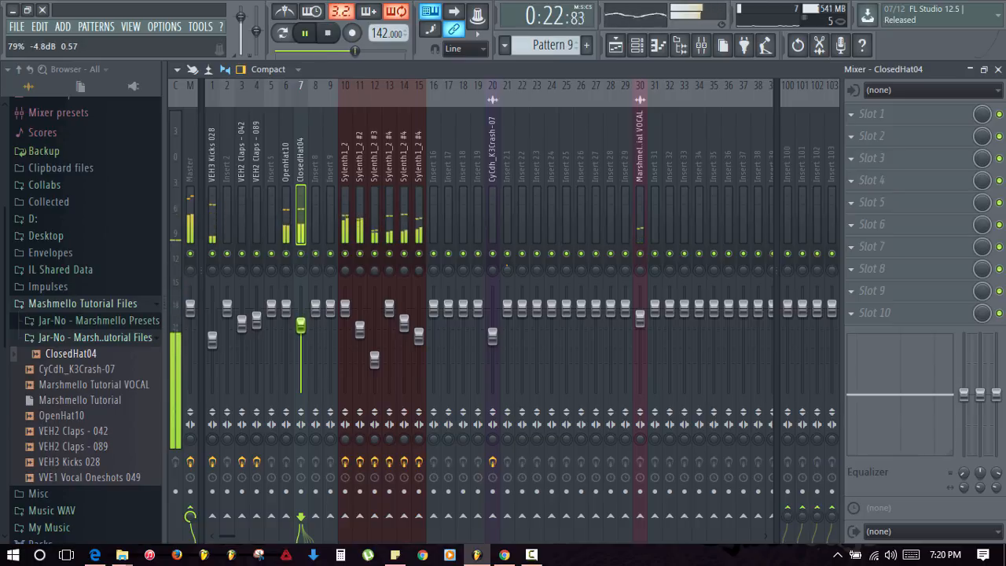
key(space)
click(853, 116)
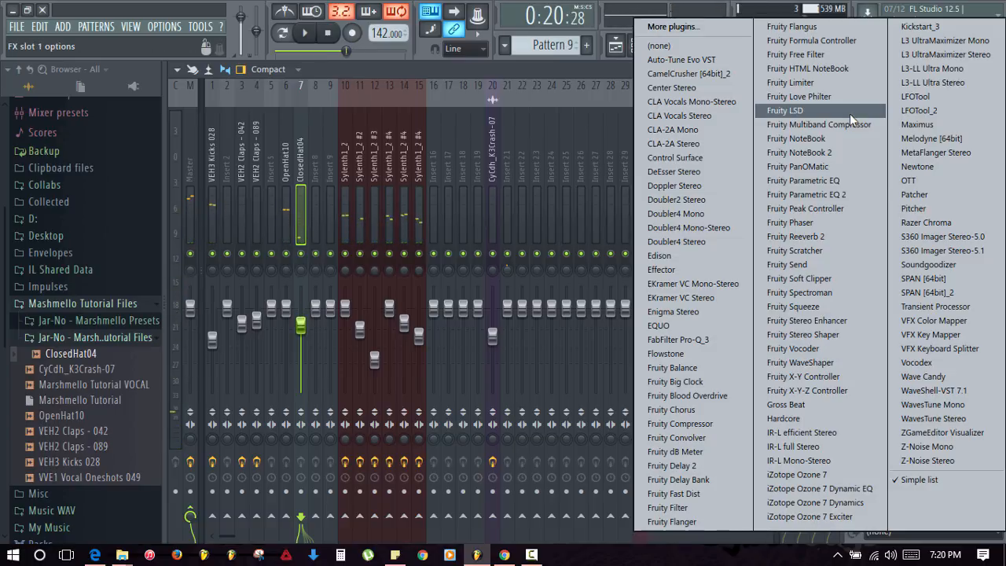
click(844, 195)
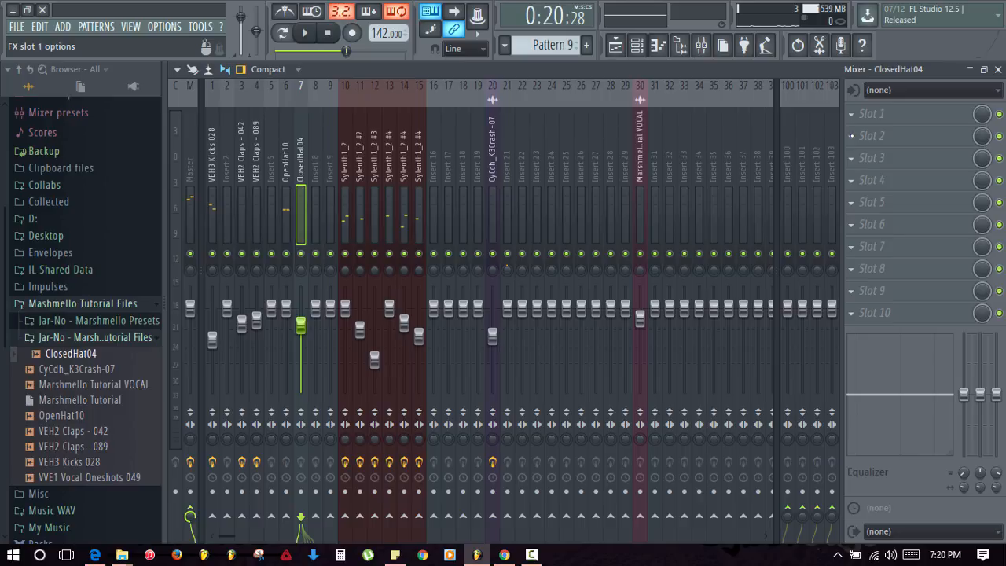
click(852, 135)
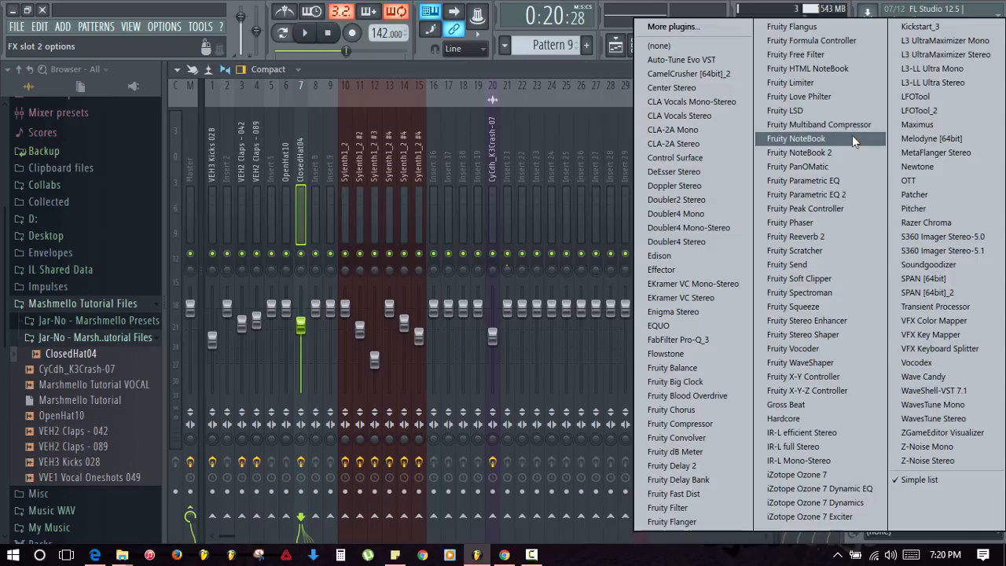
click(828, 336)
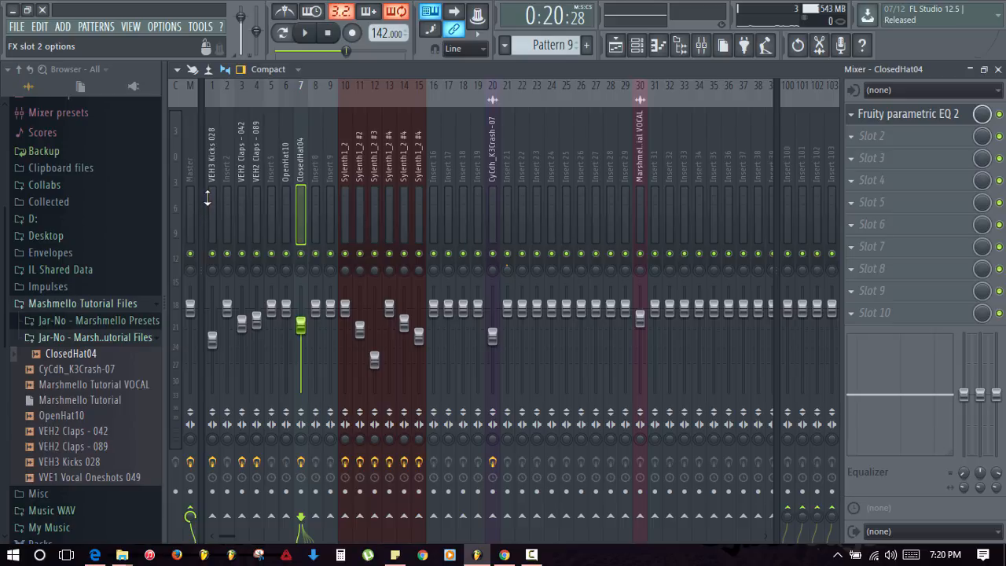
- Apply the Stereoize preset to the Stereo Shaper
click(202, 161)
mouse_move(235, 204)
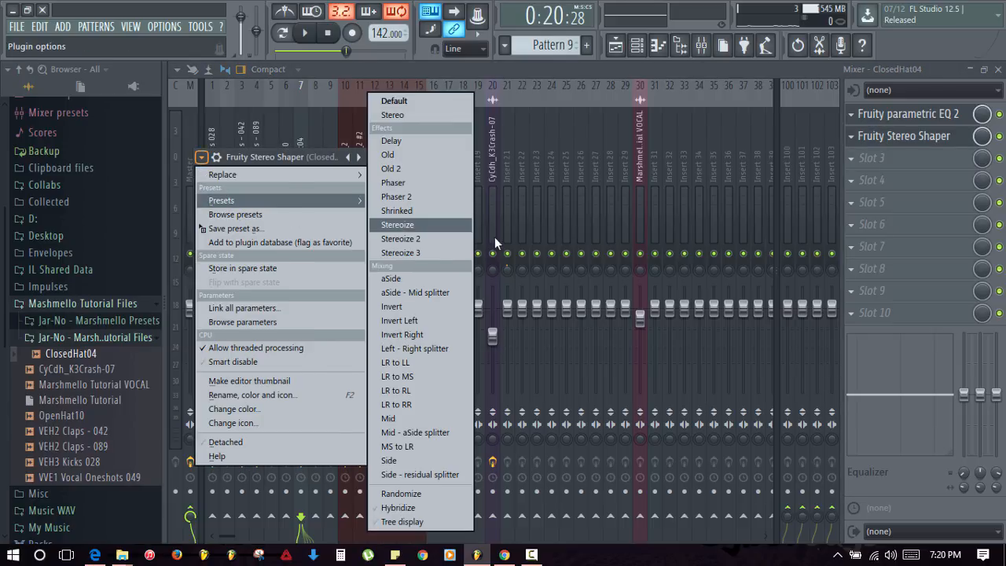
click(442, 235)
key(space)
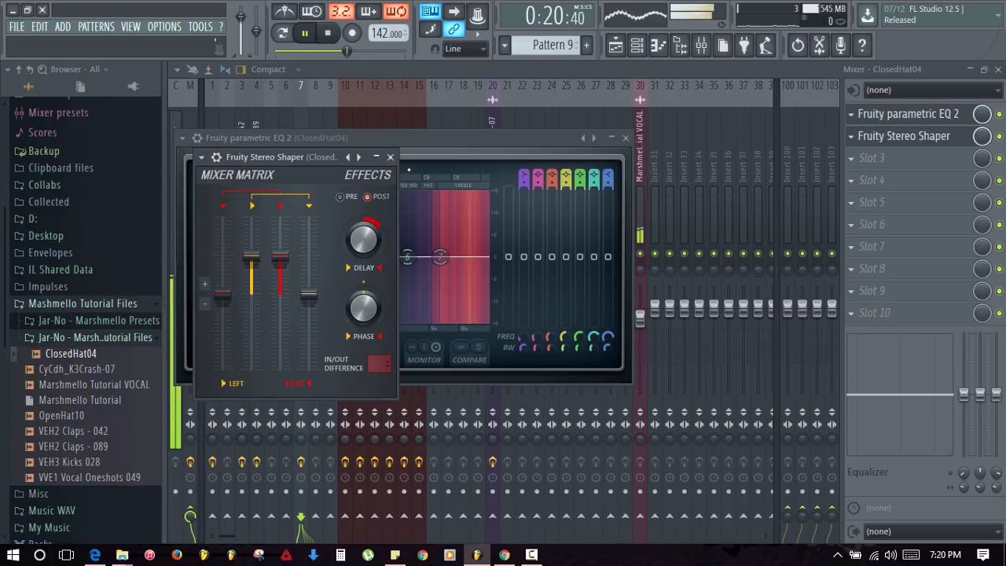
click(389, 157)
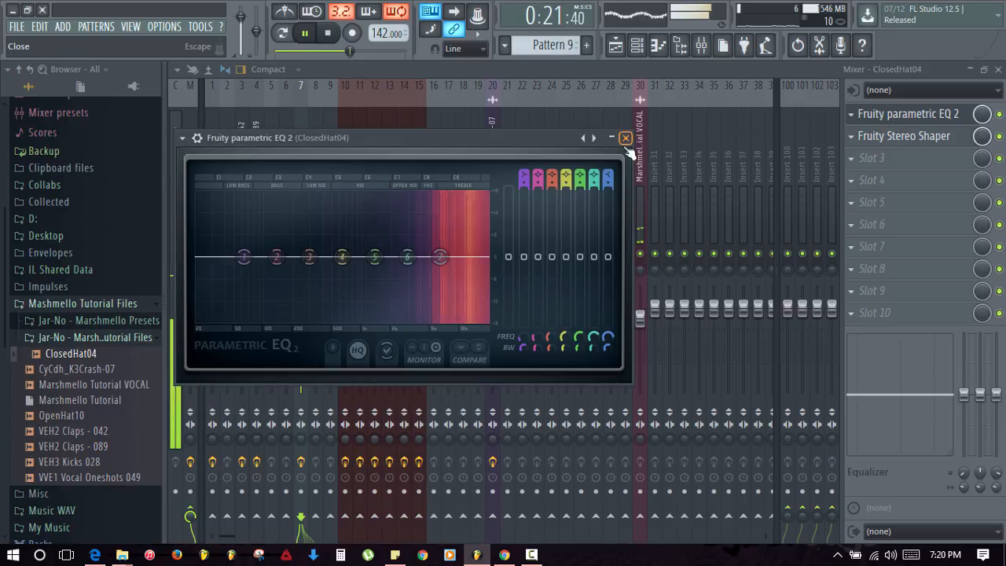
click(625, 137)
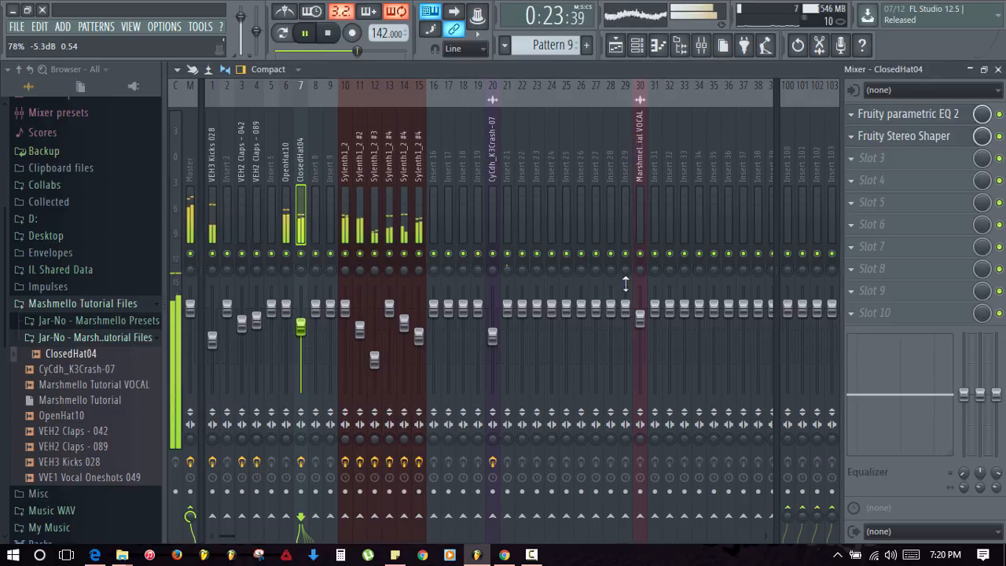
- Change EQ band 1's shape to cut lows below about 500 Hz and pull band 2 down
click(918, 118)
key(space)
right_click(244, 258)
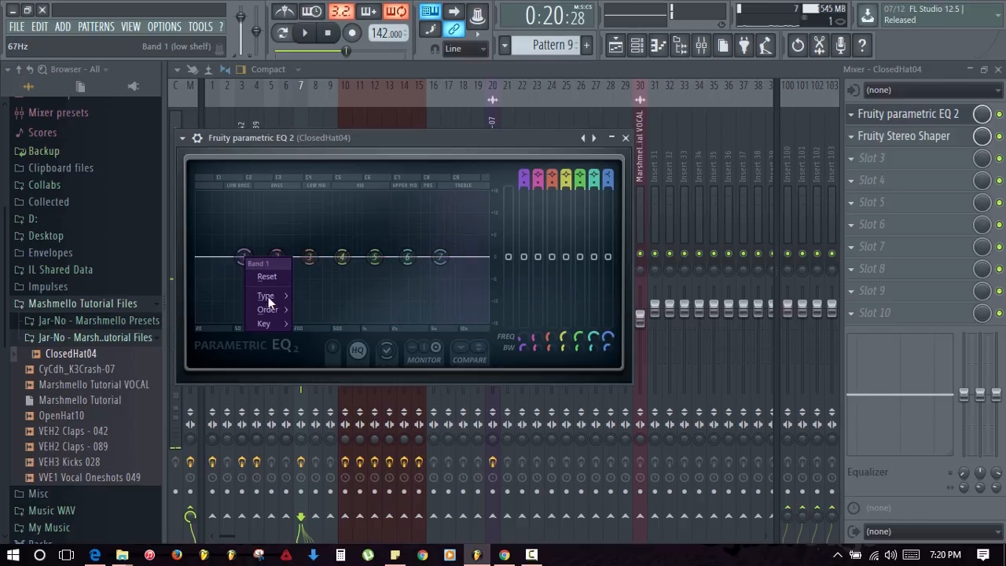
mouse_move(265, 312)
click(295, 307)
drag(245, 260, 340, 320)
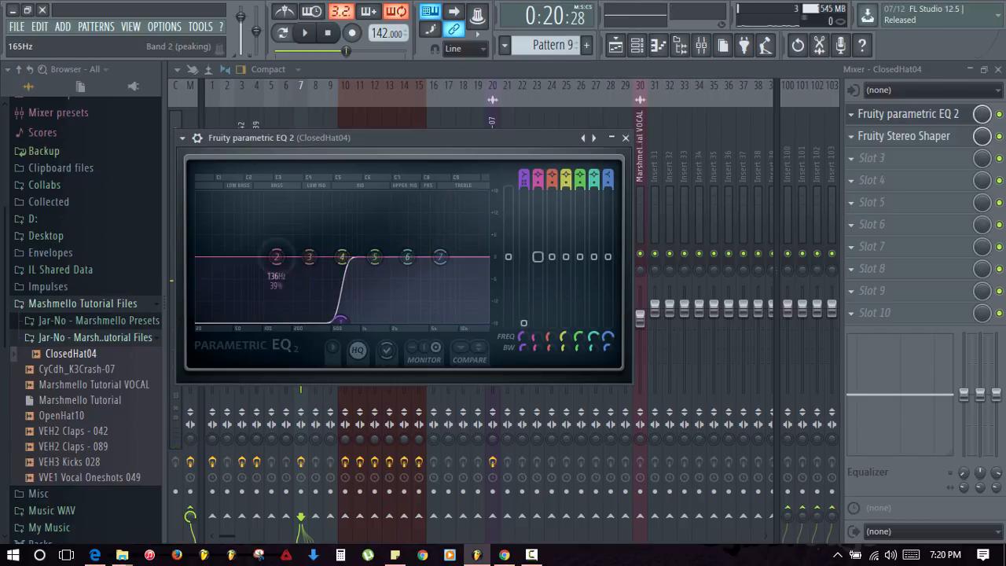
drag(277, 258, 275, 312)
key(space)
- Give band 7 a steep slope, boost highs with band 6, and move band 5 to about 2888 Hz
right_click(444, 267)
mouse_move(471, 312)
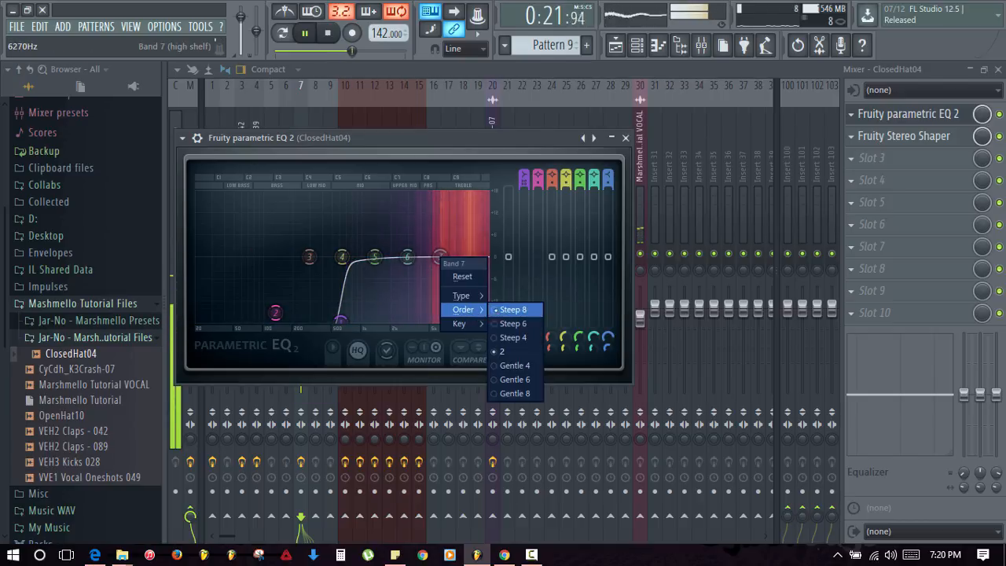
click(514, 367)
drag(408, 260, 475, 243)
drag(374, 257, 406, 250)
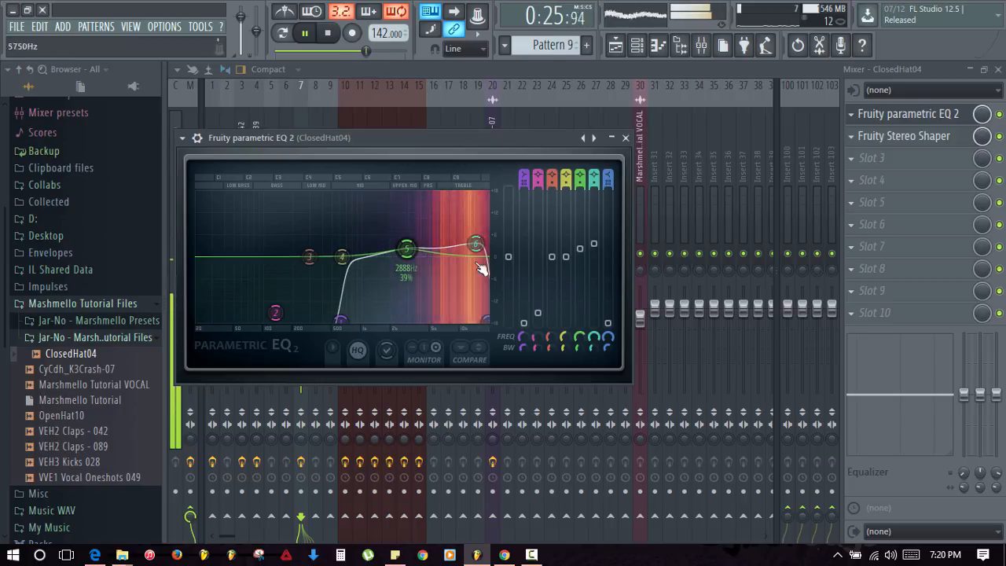
key(space)
click(626, 137)
key(space)
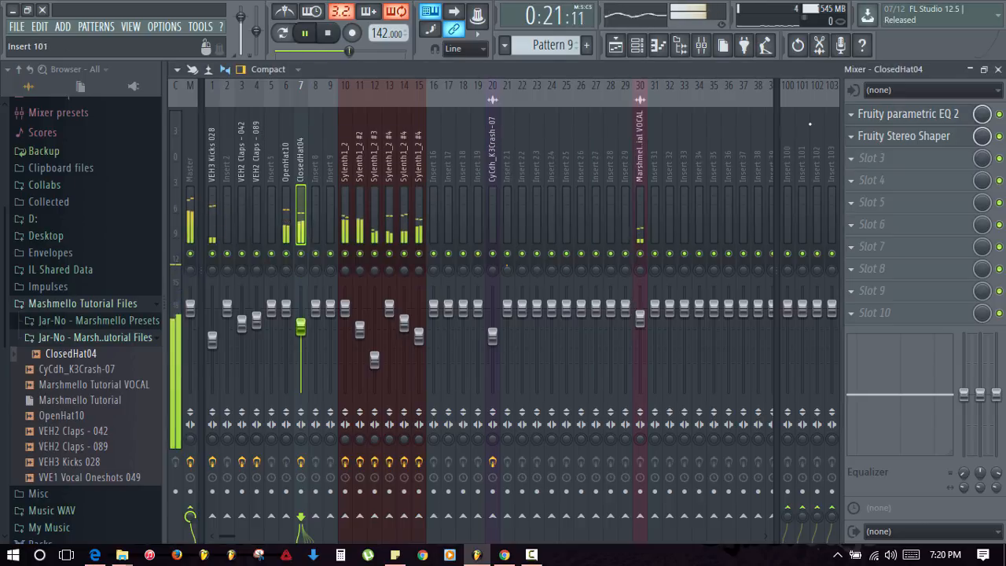
- Place a copy of the Track 7 crash clip at bar 13
key(F9)
key(space)
click(644, 384)
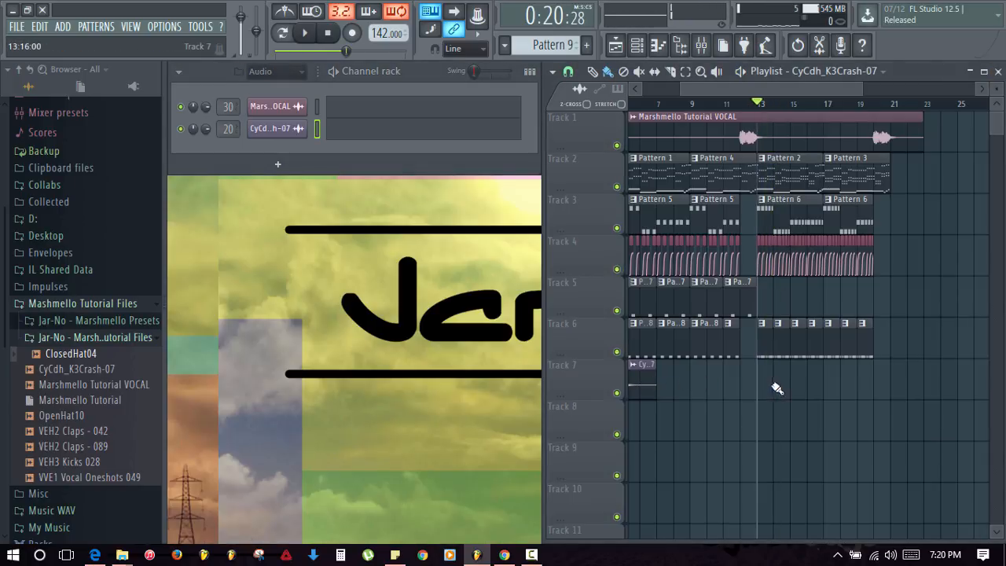
click(774, 385)
key(space)
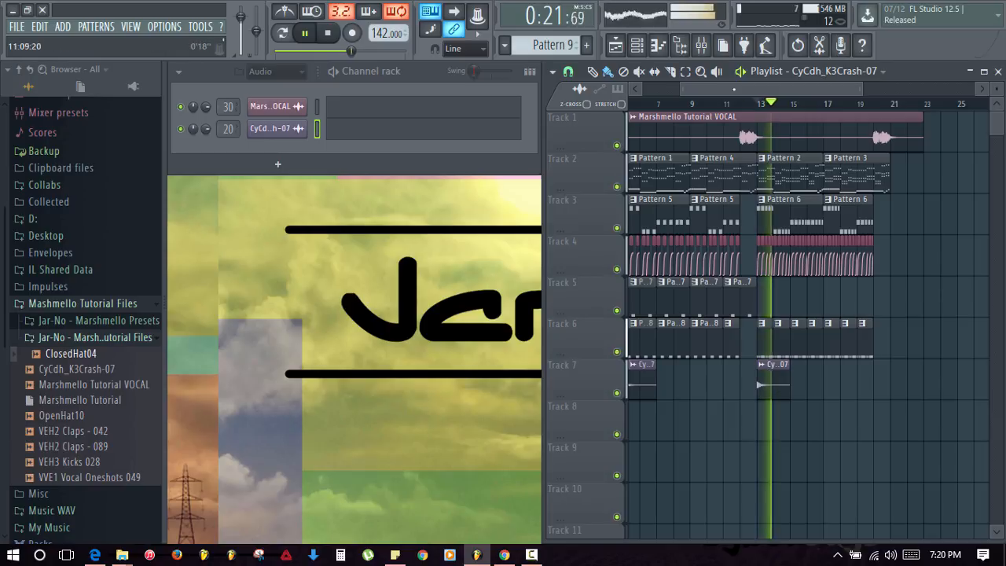
key(space)
- Solo the crash's mixer track and raise its volume to -5.5 dB
key(F9)
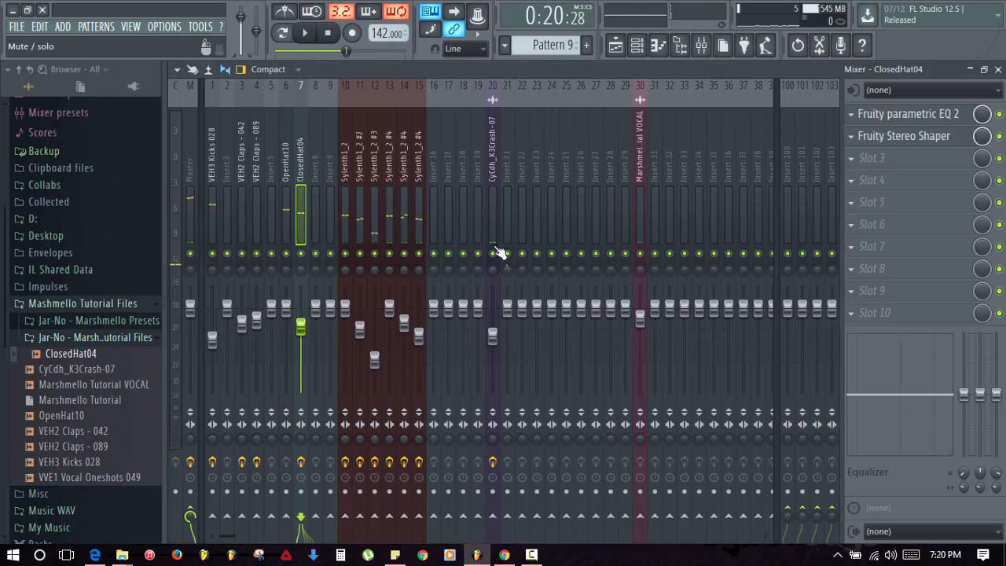
right_click(493, 253)
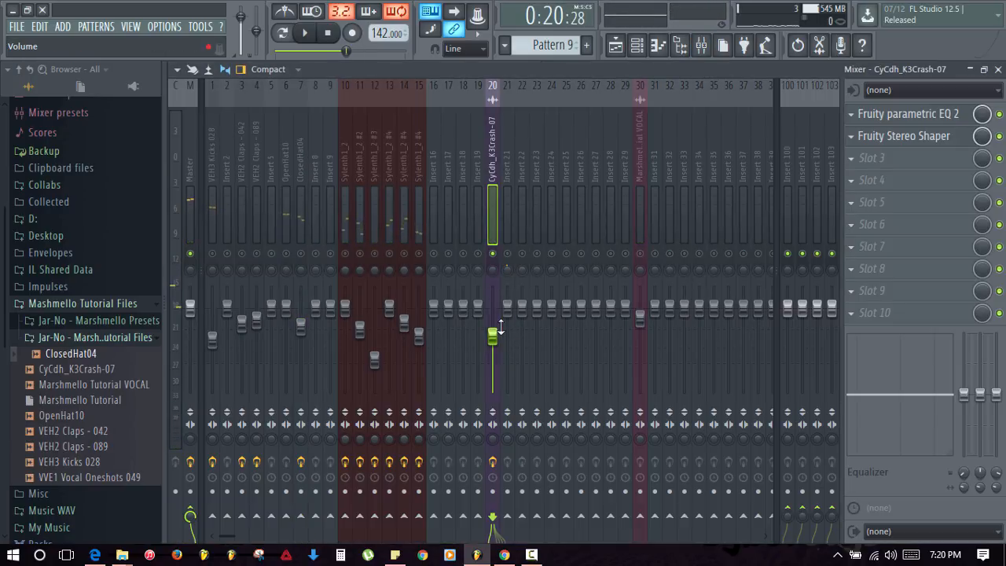
key(space)
drag(493, 336, 493, 327)
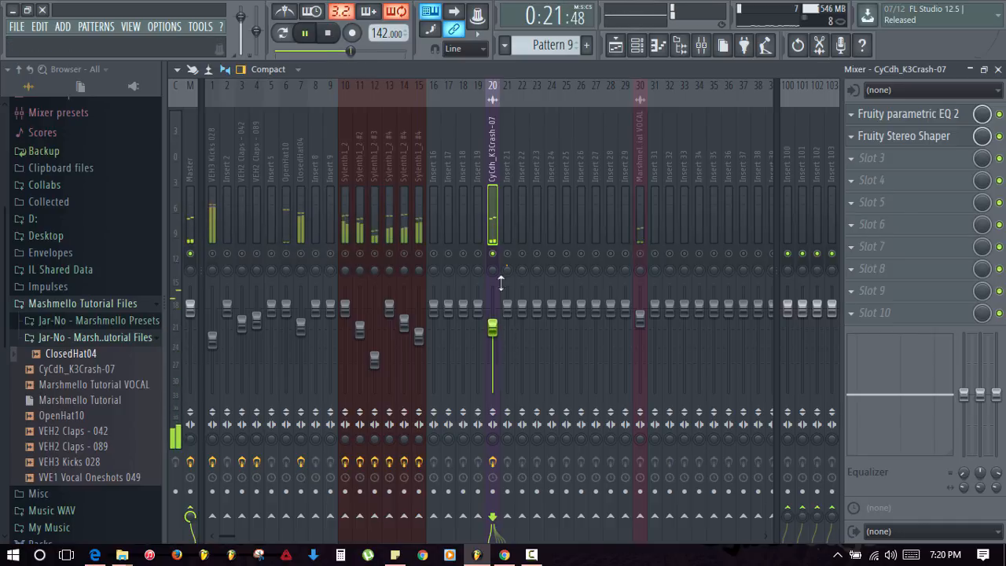
key(space)
- Load Fruity Reeverb 2 on the crash insert and reset its room size to default
click(864, 160)
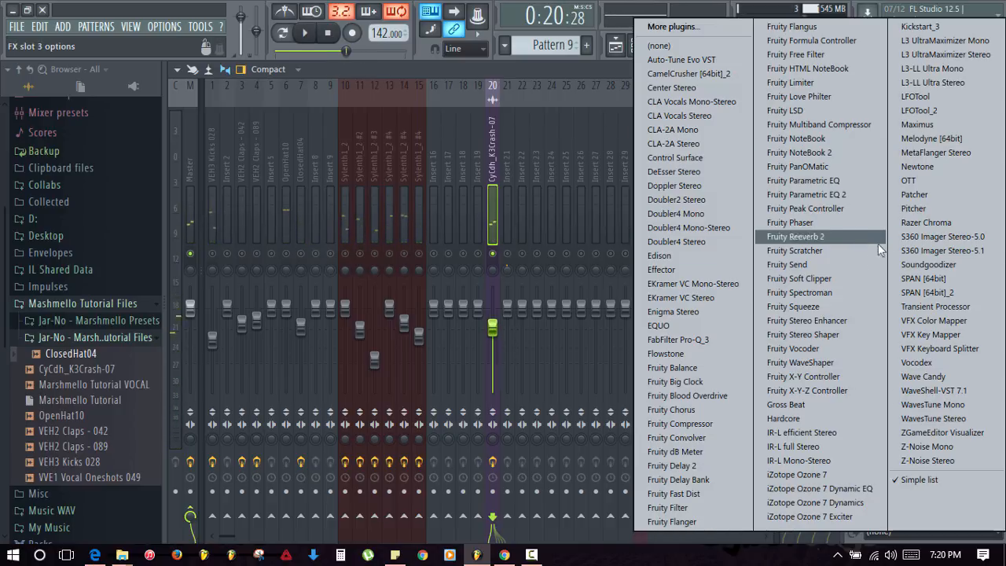
click(814, 237)
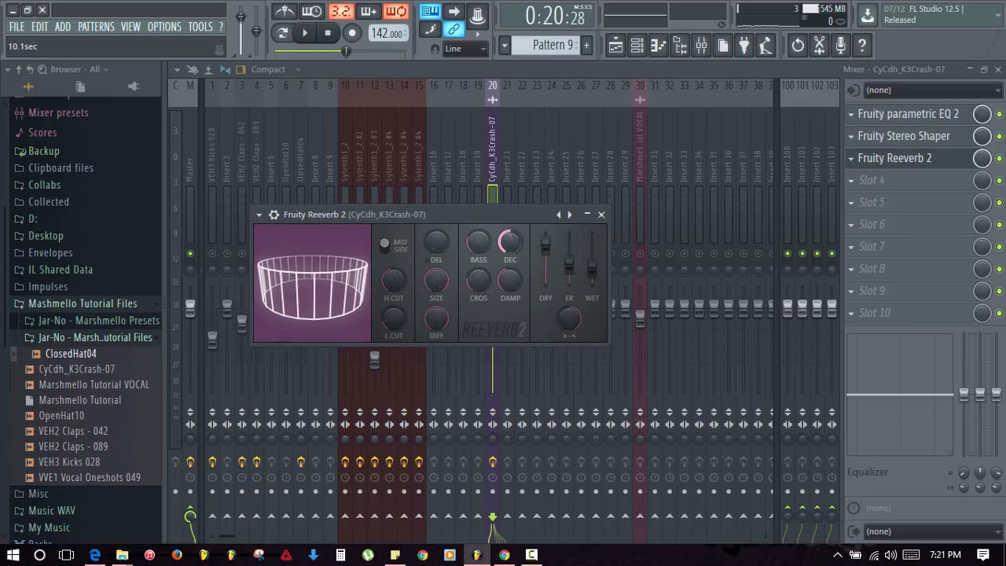
key(space)
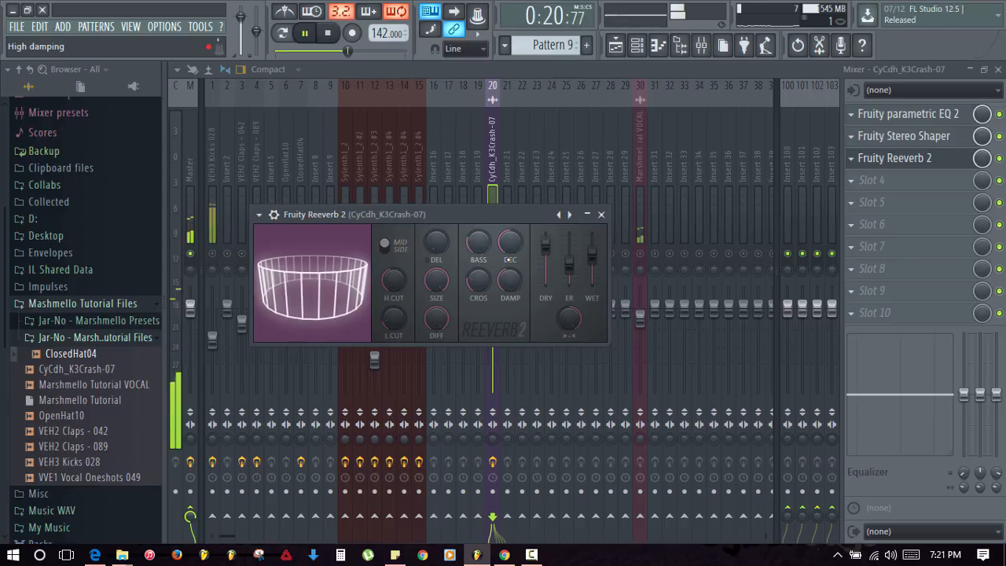
right_click(437, 279)
click(448, 287)
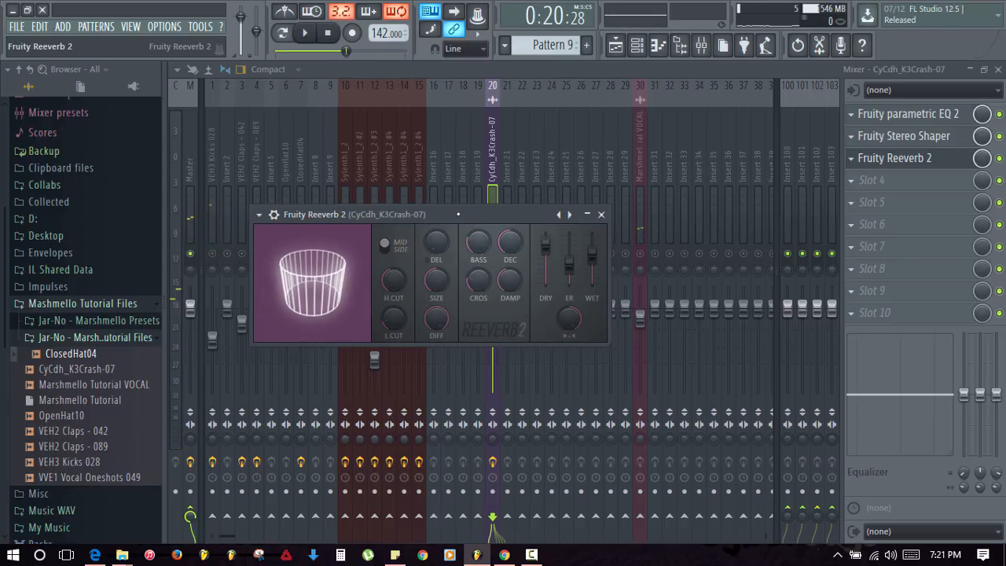
key(space)
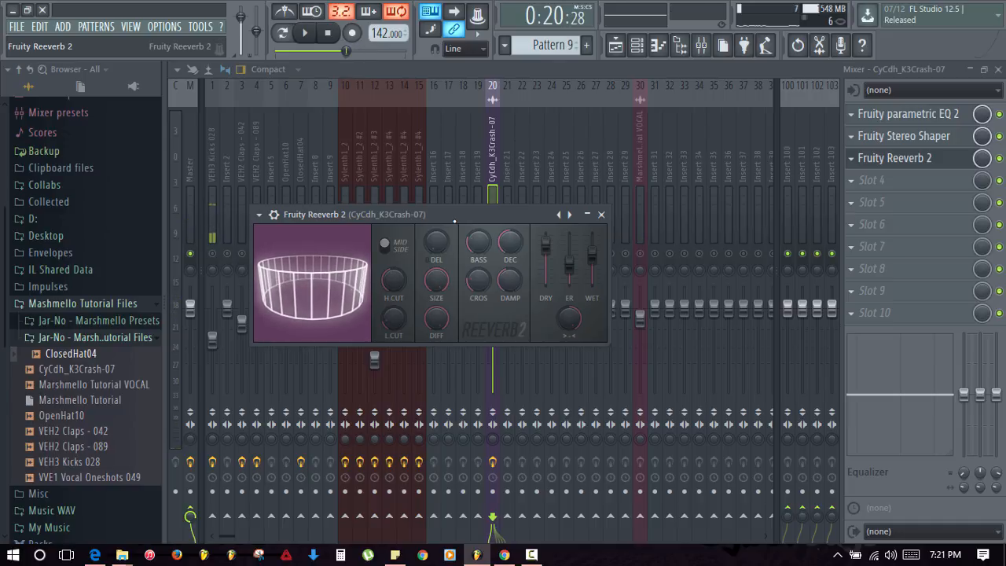
key(space)
- Lengthen the reverb pre-delay to 156 ms, then 203 ms
key(space)
drag(436, 242, 436, 228)
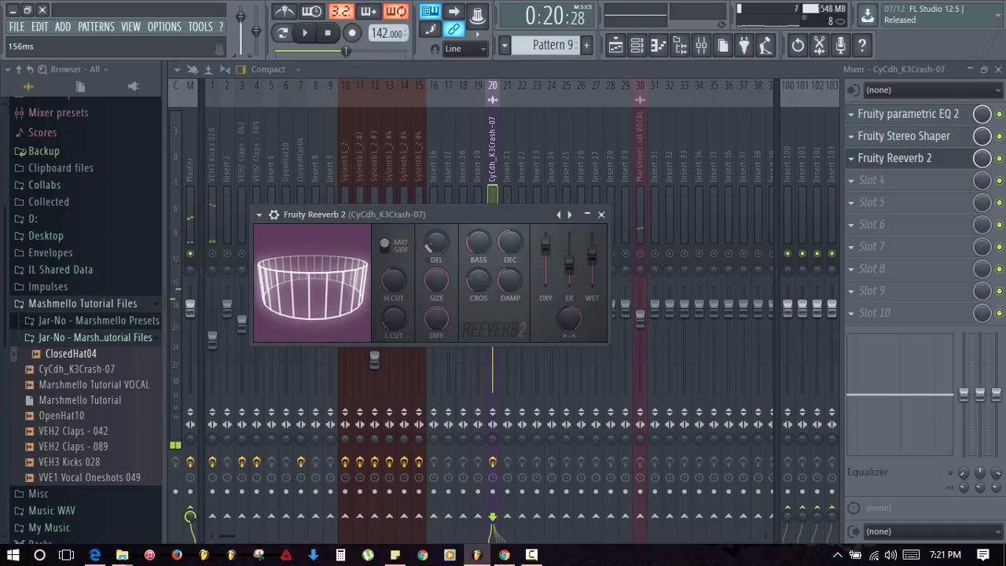
key(space)
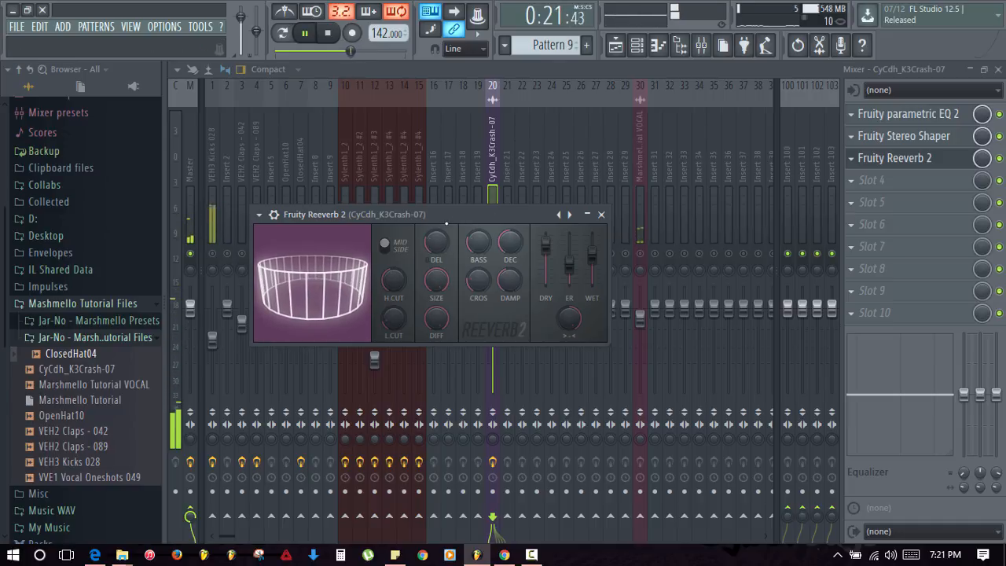
drag(437, 242, 436, 228)
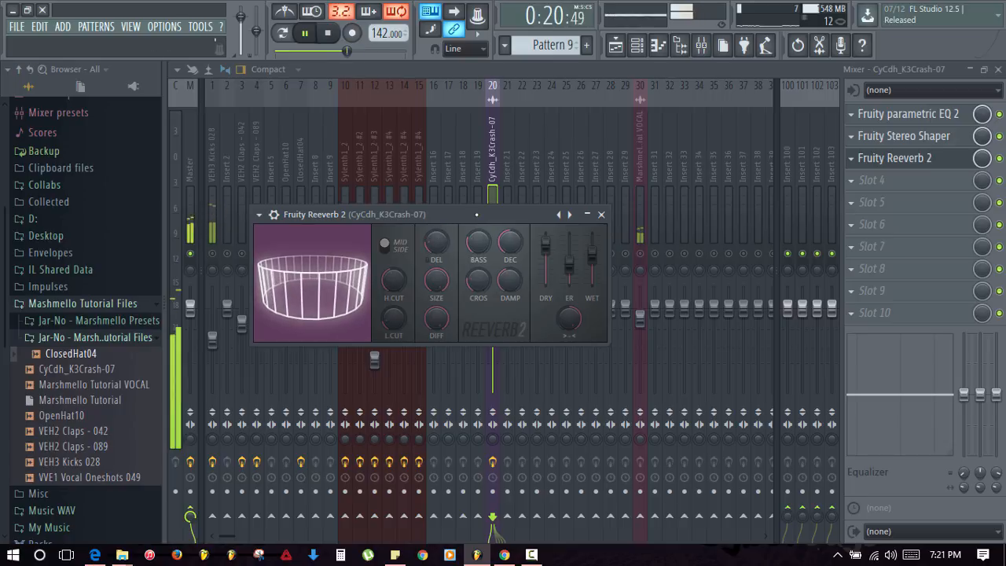
click(601, 214)
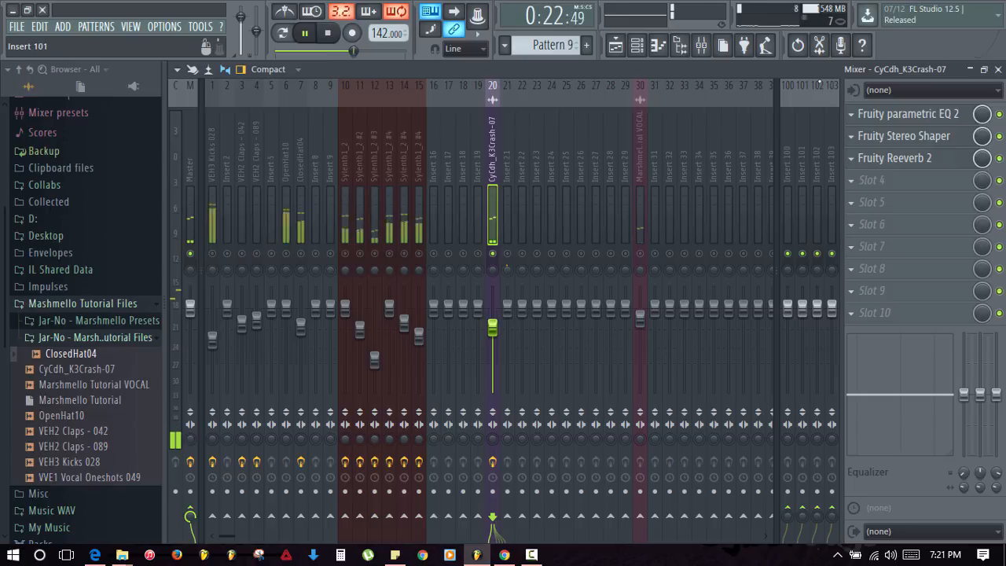
key(space)
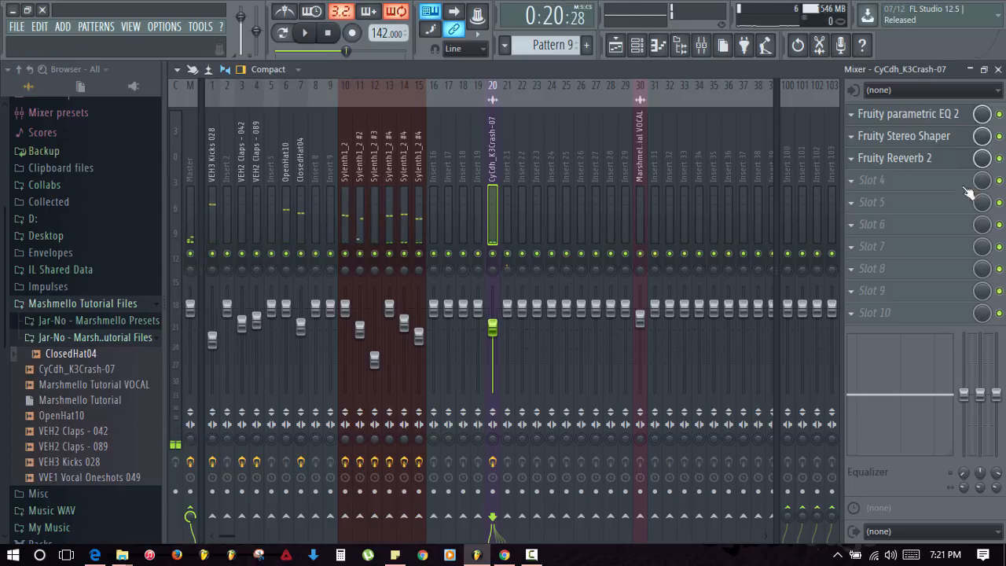
click(998, 69)
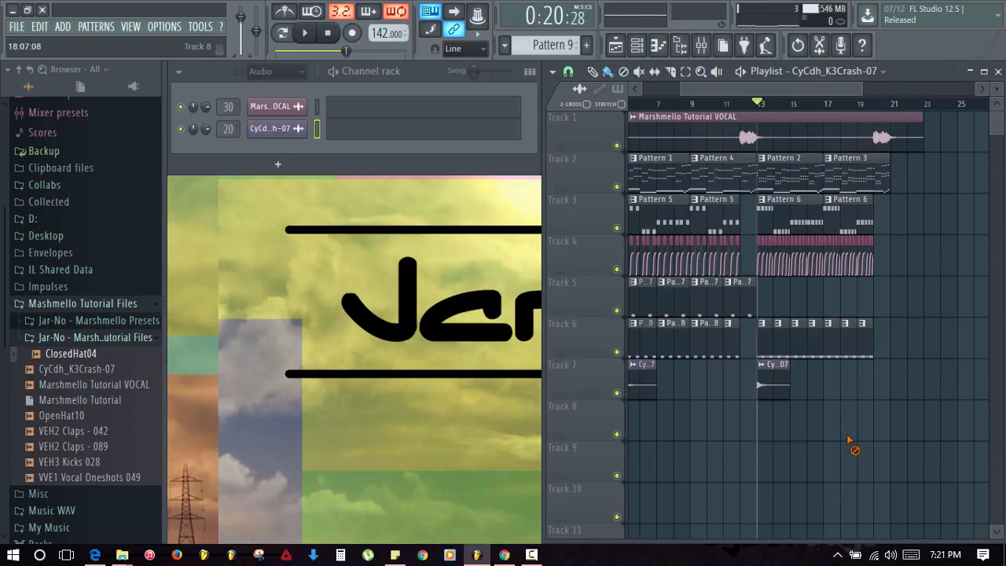
- Place a Pattern 7 clip at bar 13 on Track 5 and make it unique as Pattern 8
click(740, 305)
click(764, 298)
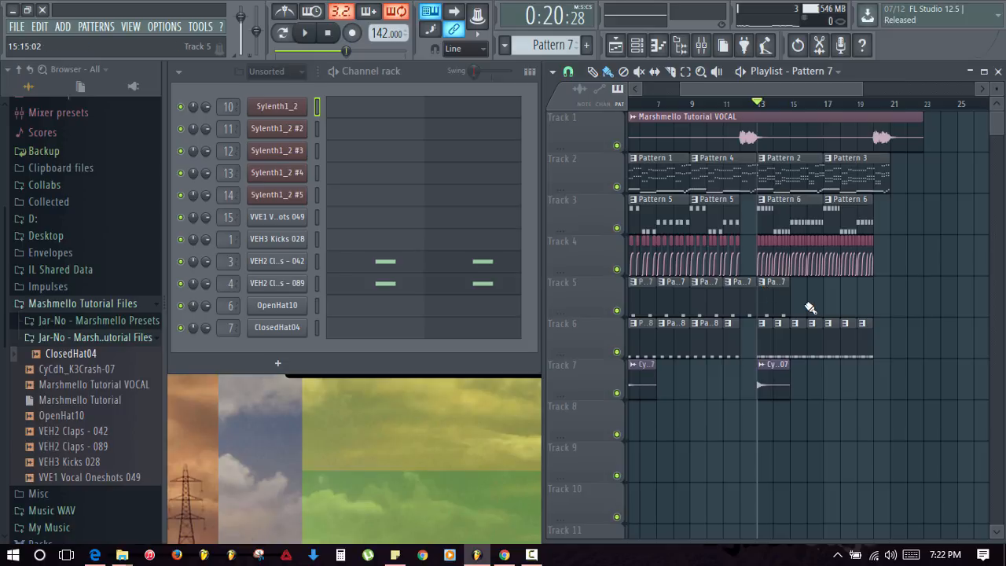
click(762, 286)
click(787, 381)
- Rewrite VEH2 Claps - 042's C5 notes into a denser clap rhythm starting at bar 1
click(388, 263)
scroll(304, 248, down, 4)
drag(306, 246, 275, 245)
click(330, 247)
click(402, 262)
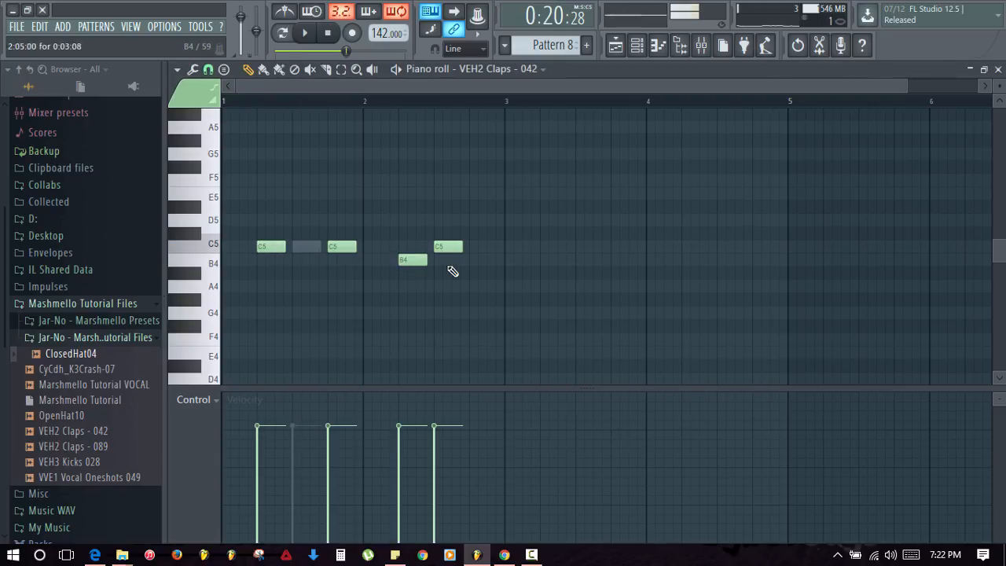
right_click(412, 259)
click(396, 247)
right_click(434, 246)
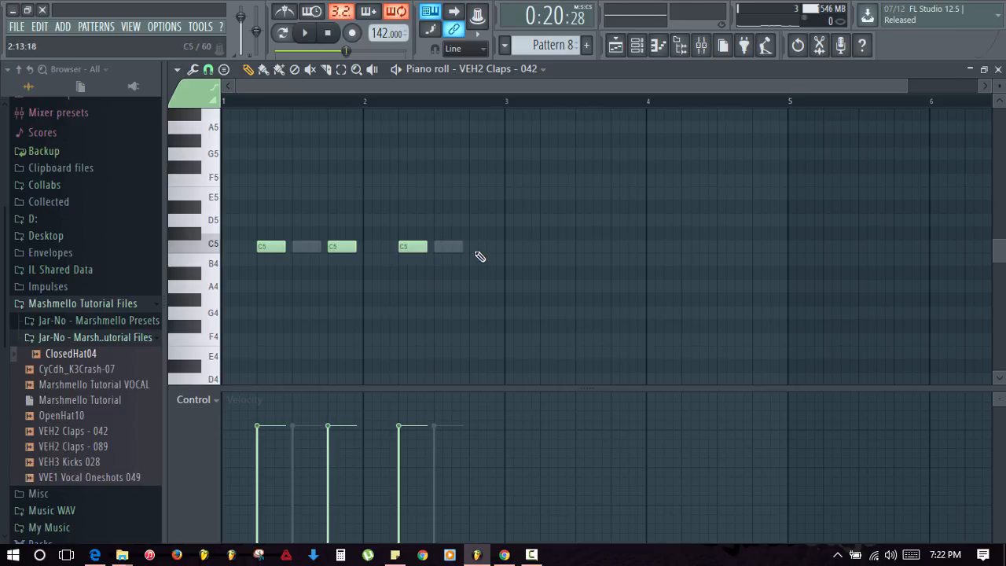
click(471, 250)
key(space)
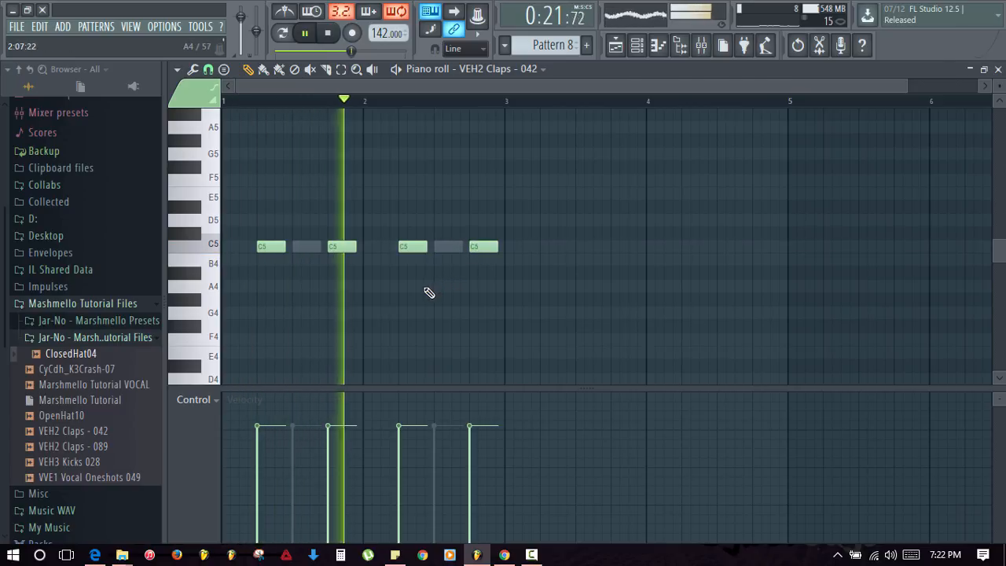
key(Escape)
key(space)
- Paste channel 3's steps onto VEH2 Claps - 089 and play both claps
click(306, 259)
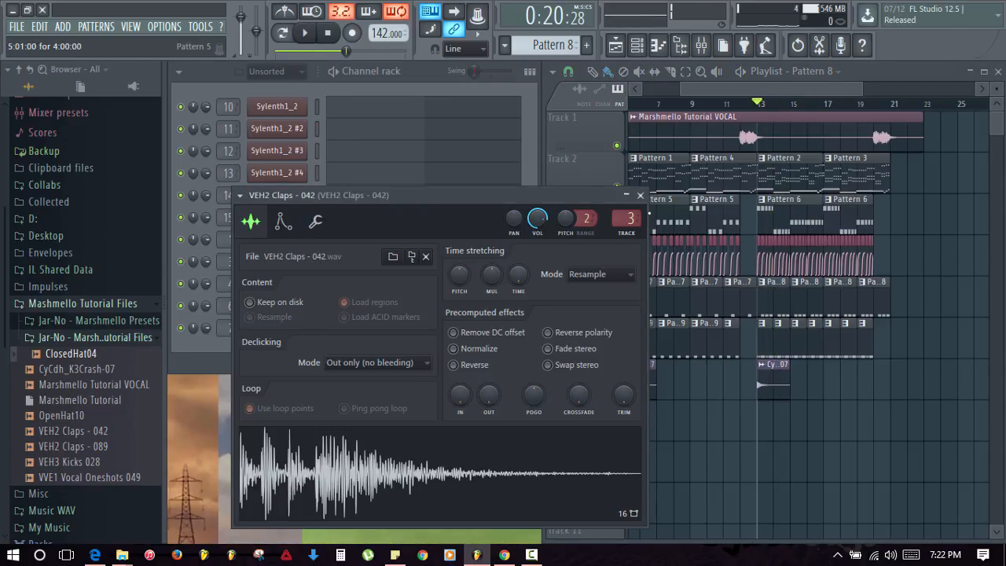
click(640, 196)
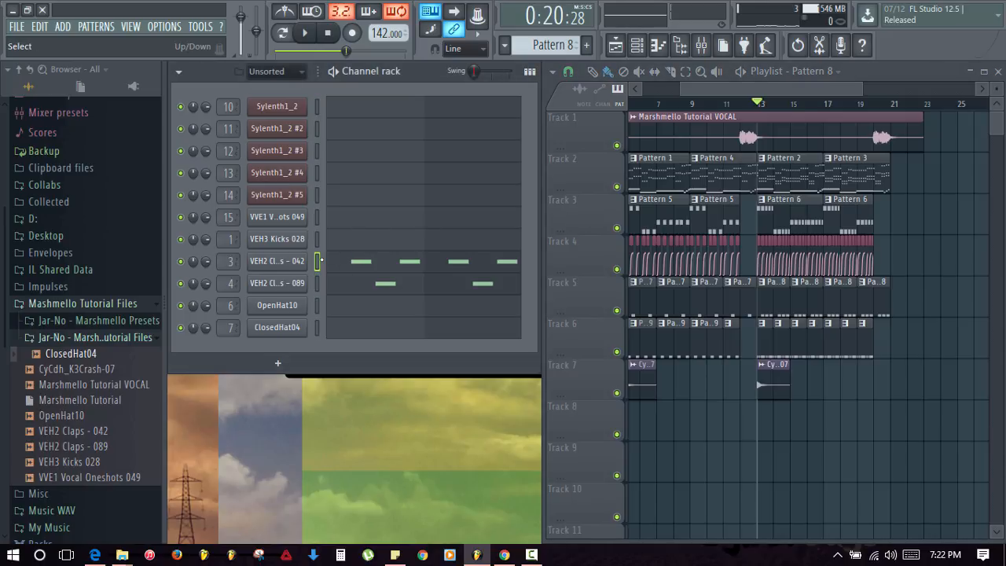
key(ctrl+v)
key(space)
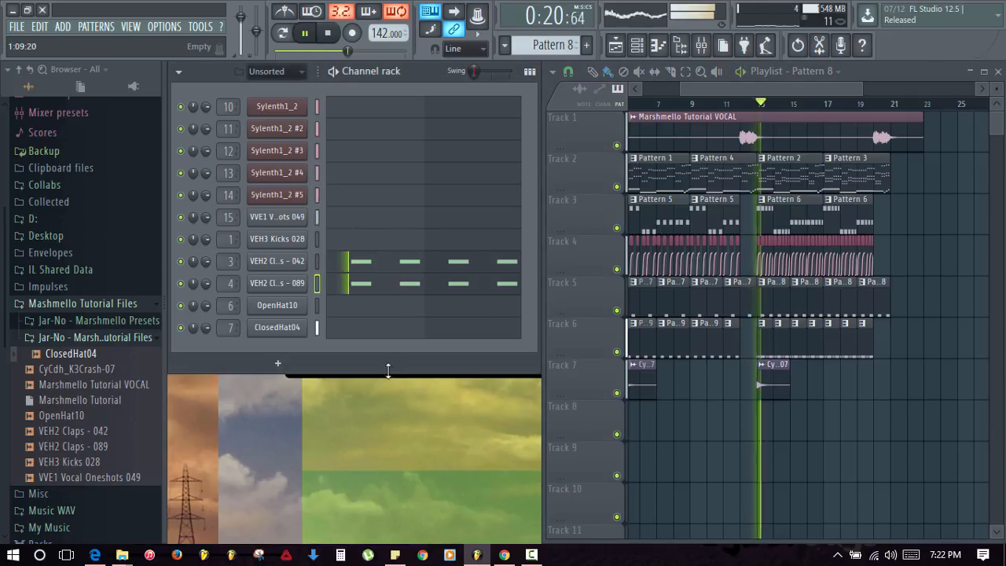
click(19, 70)
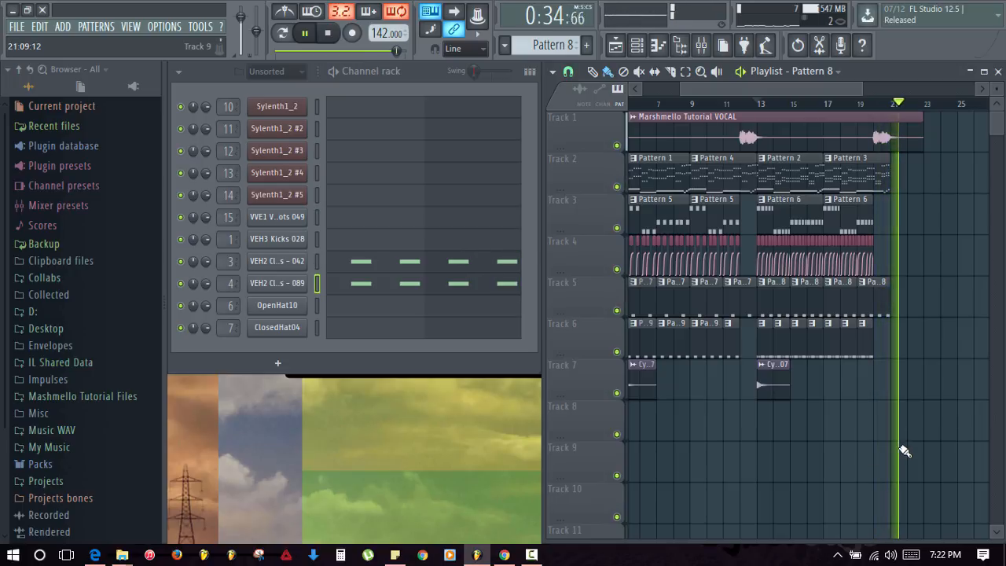
key(space)
click(670, 105)
key(space)
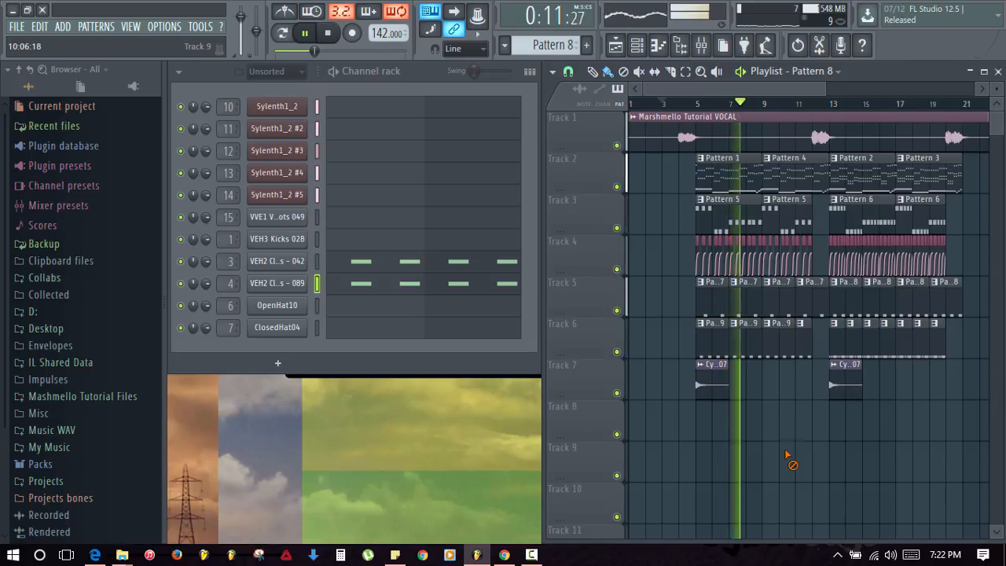
click(715, 392)
click(298, 71)
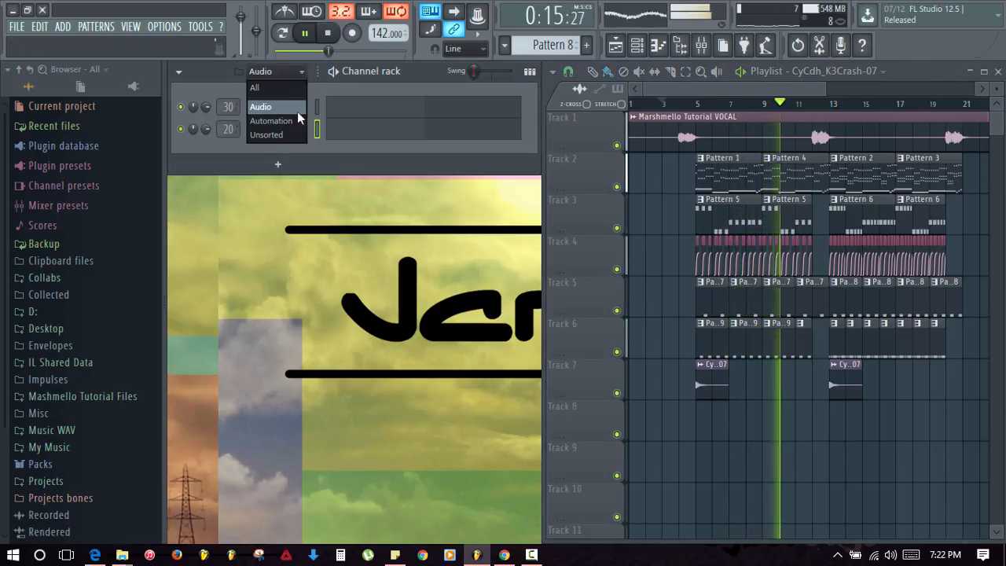
click(292, 133)
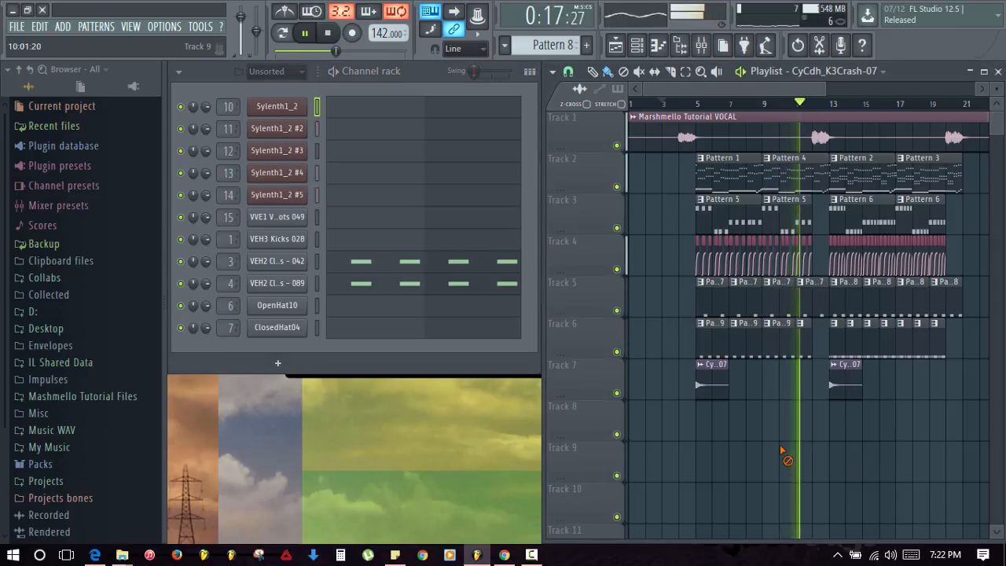
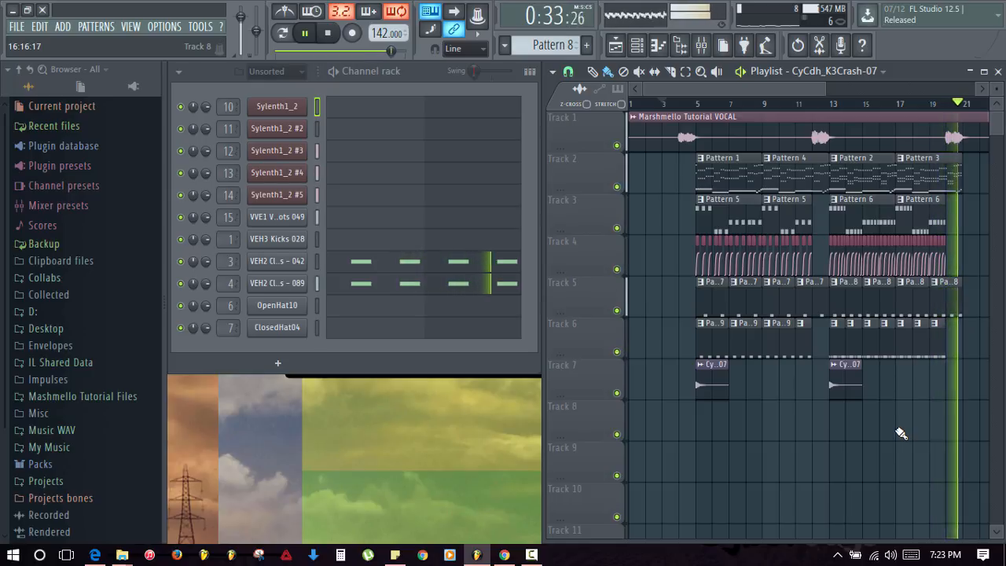
- Replace the four Pattern 8 clips on Track 5, bars 13–20, with Pattern 7 clips
key(space)
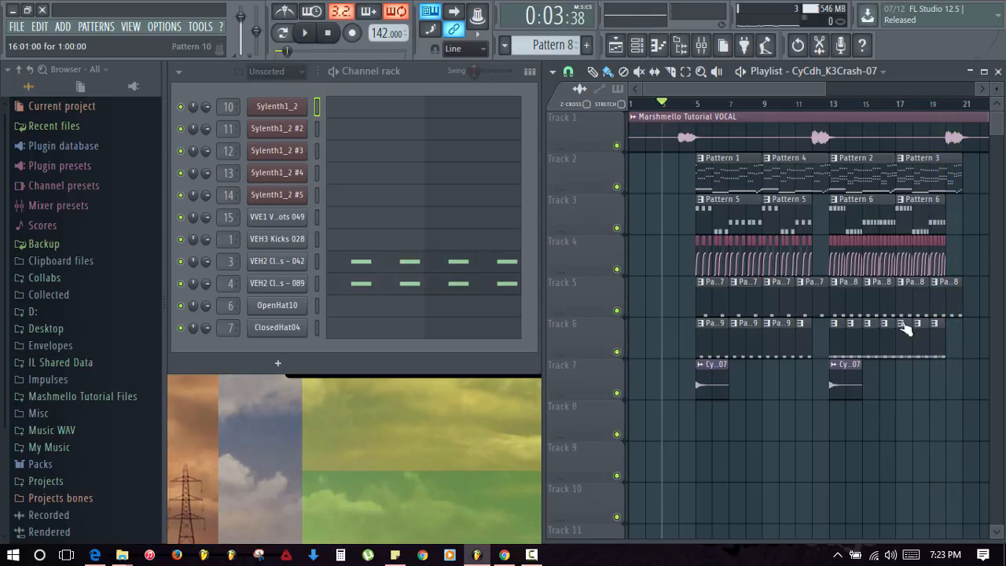
click(770, 285)
right_click(855, 297)
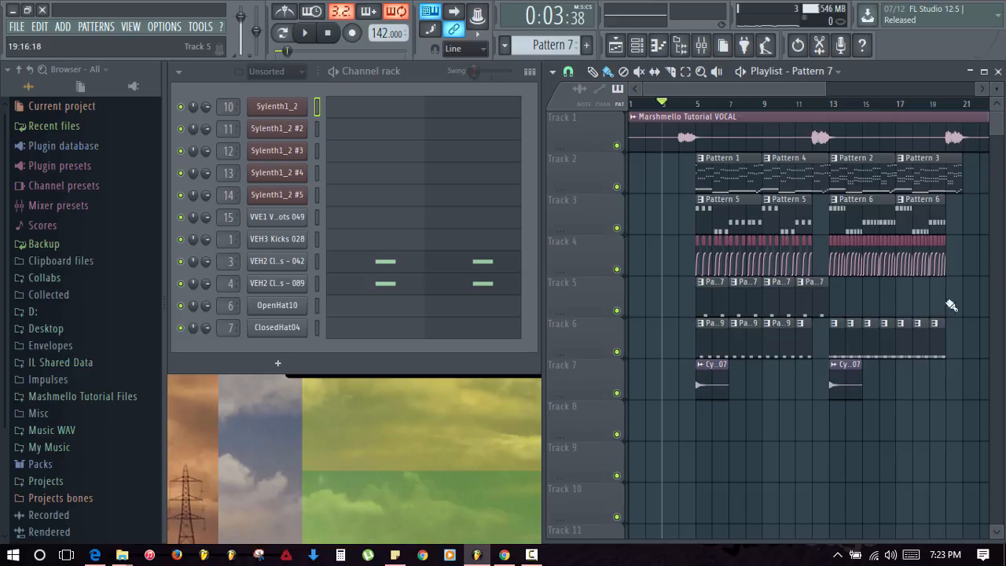
drag(836, 297, 949, 311)
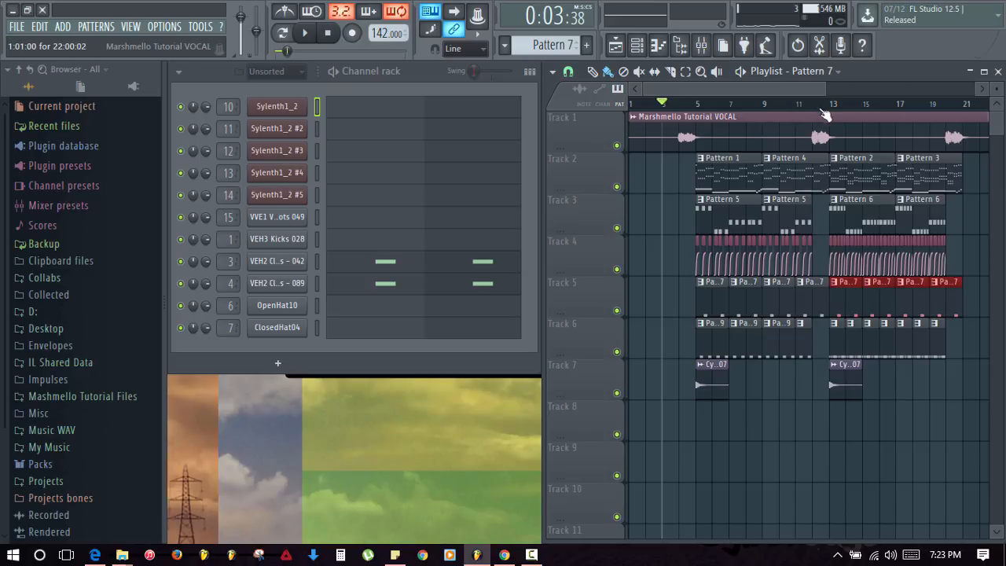
- Play back from bar 12 to hear the repeated Pattern 7 section
click(814, 104)
key(space)
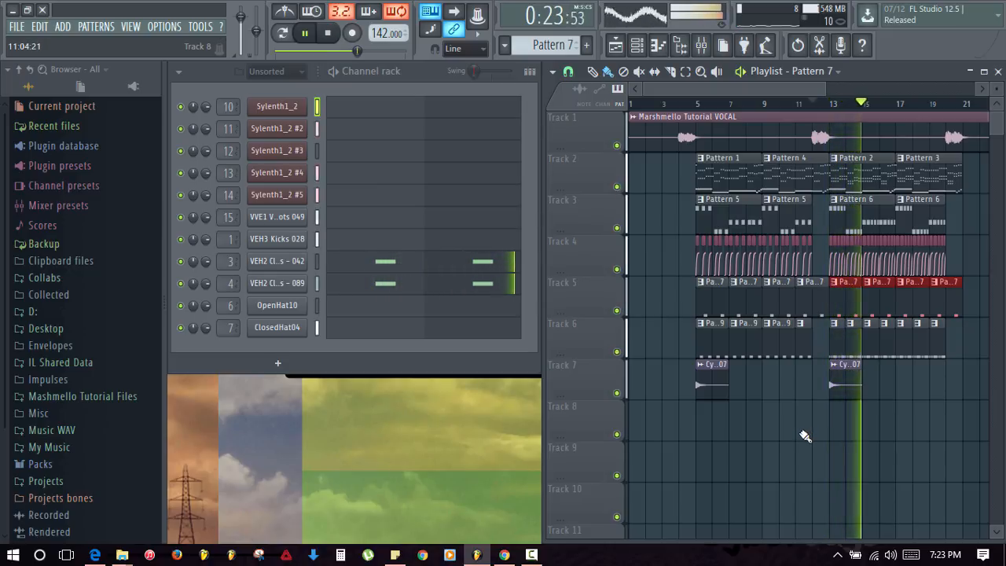
key(space)
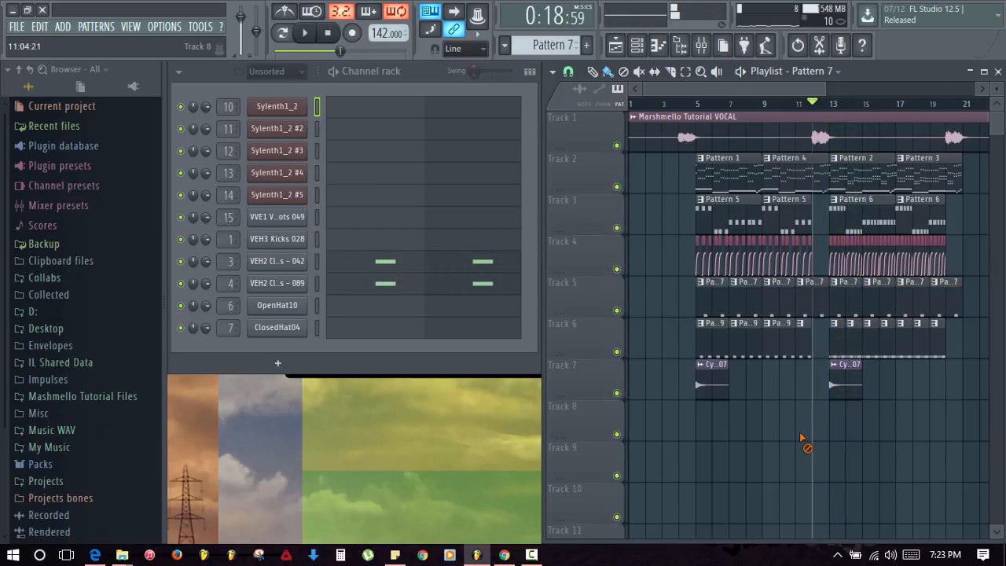
click(859, 184)
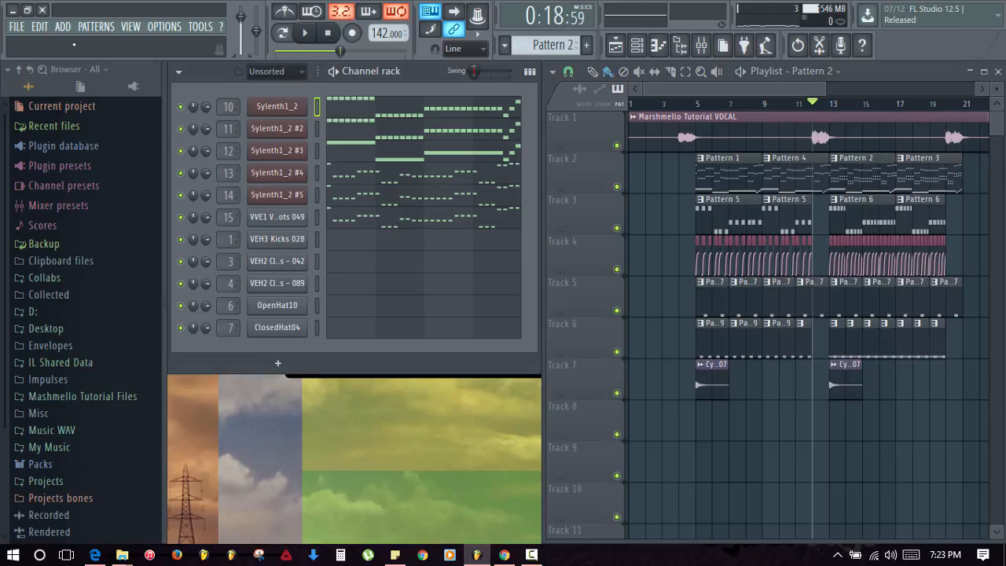
click(280, 33)
key(space)
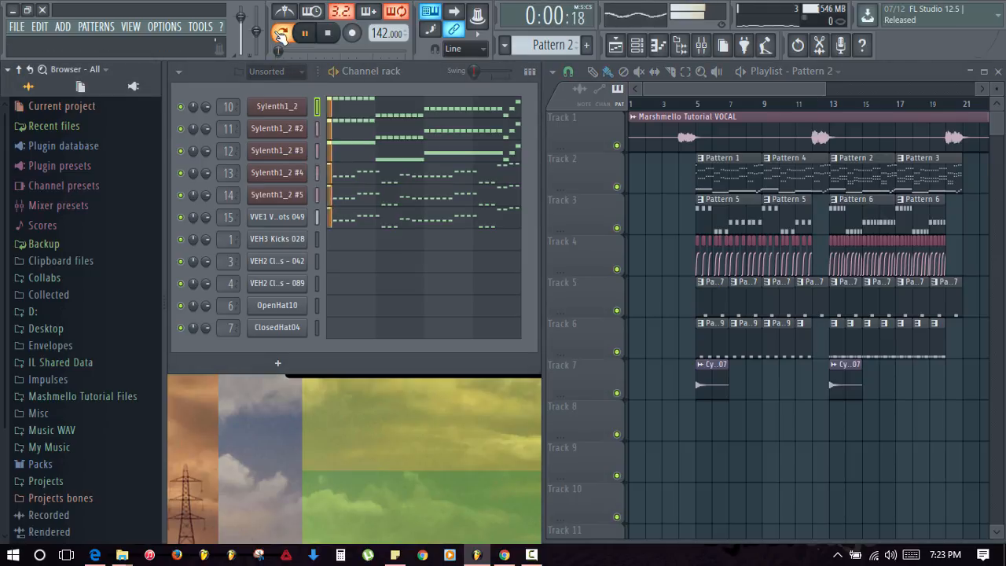
click(277, 217)
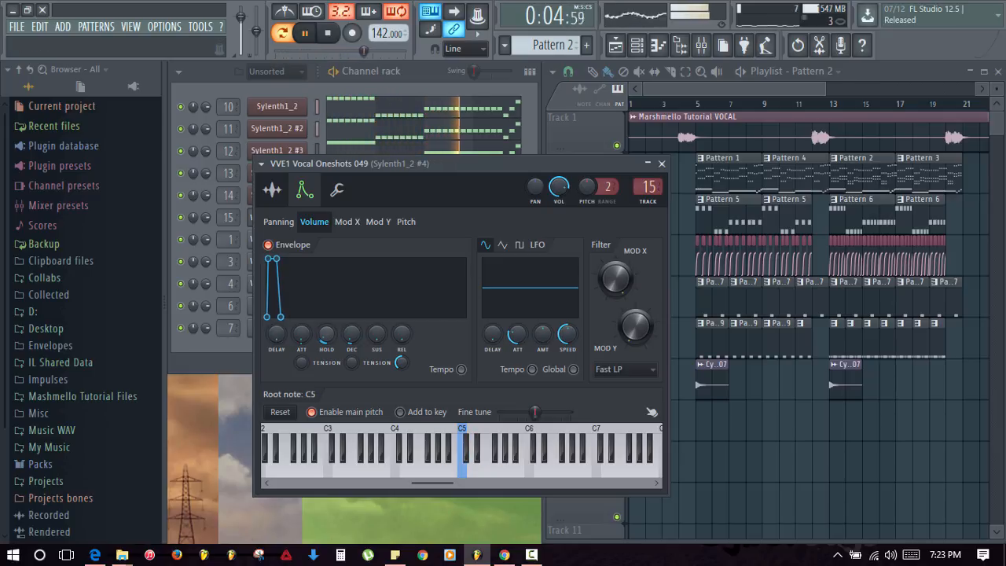
click(662, 163)
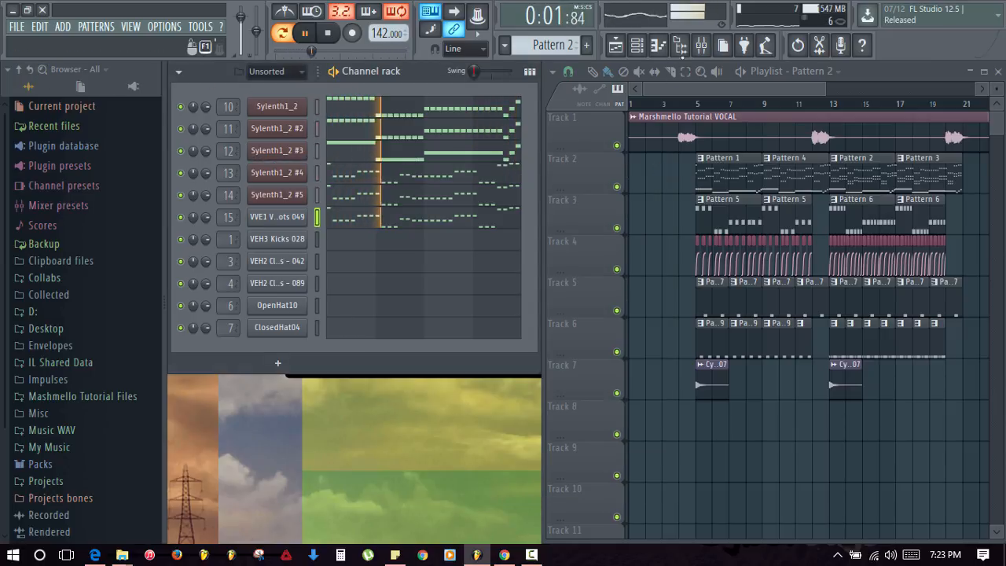
click(700, 44)
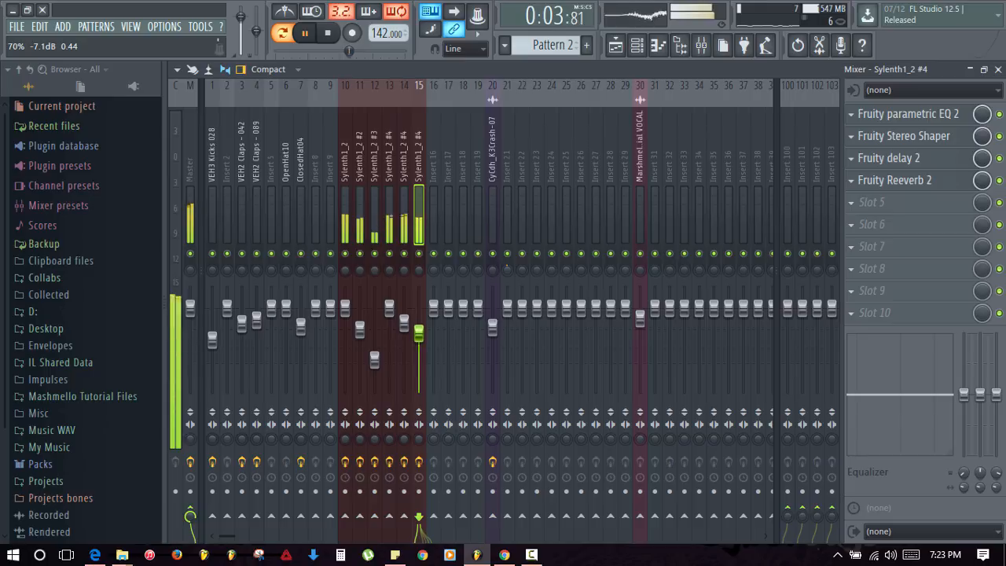
click(997, 69)
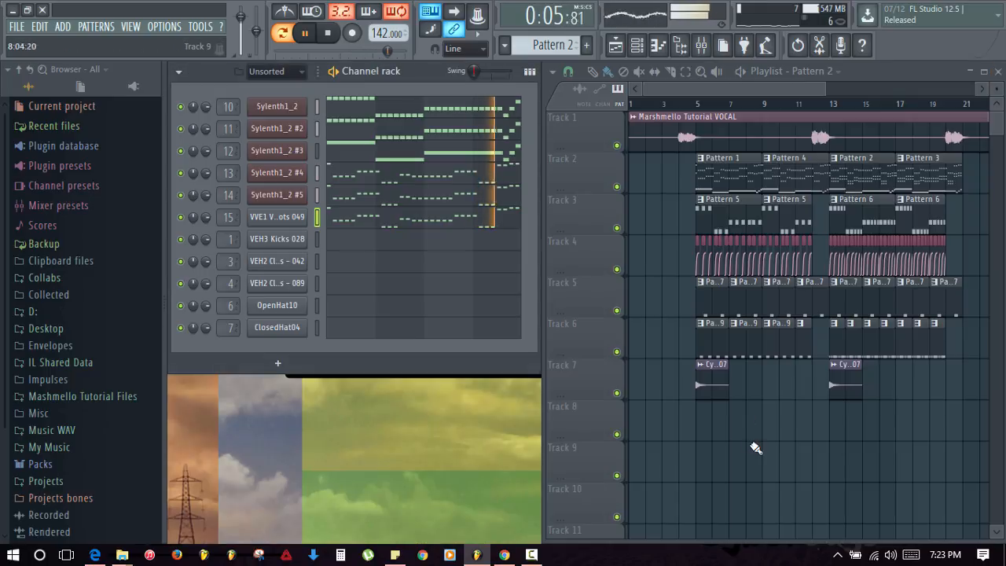
key(space)
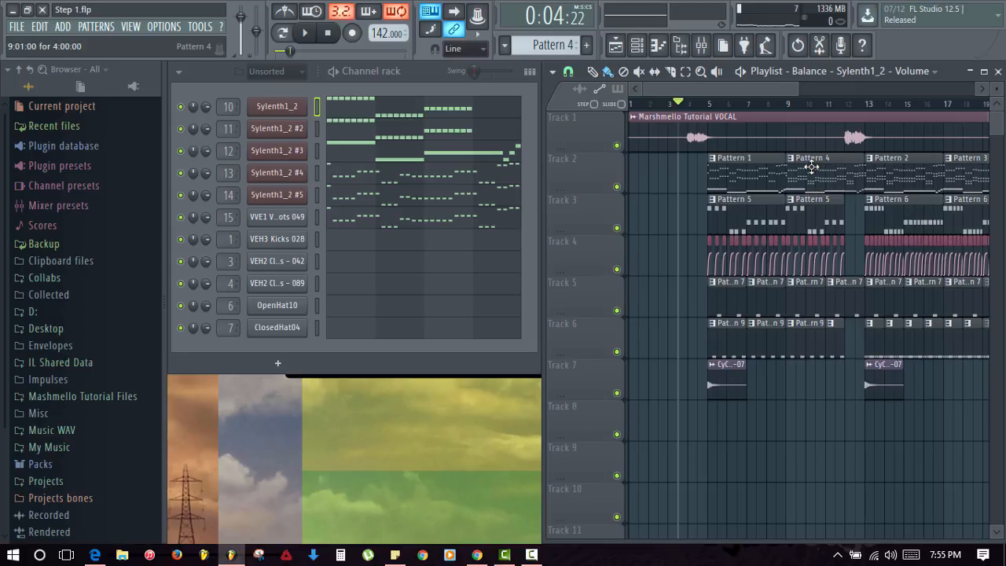
scroll(805, 165, right, 3)
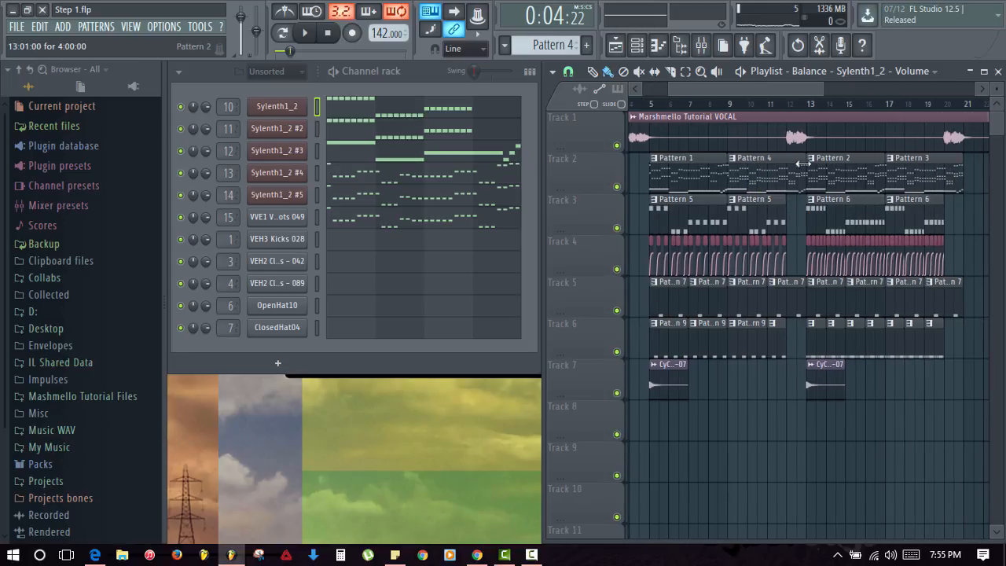
click(849, 167)
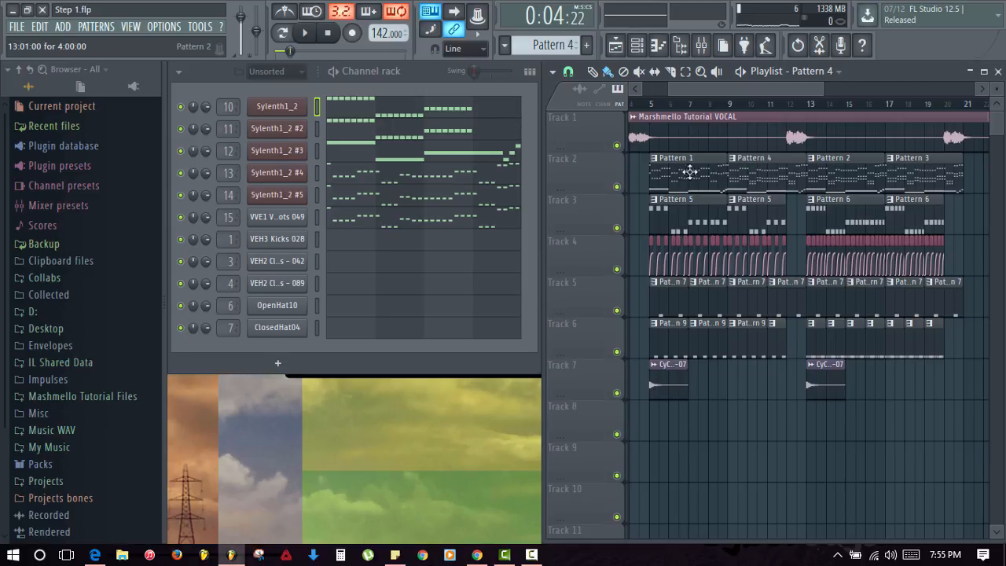
click(317, 217)
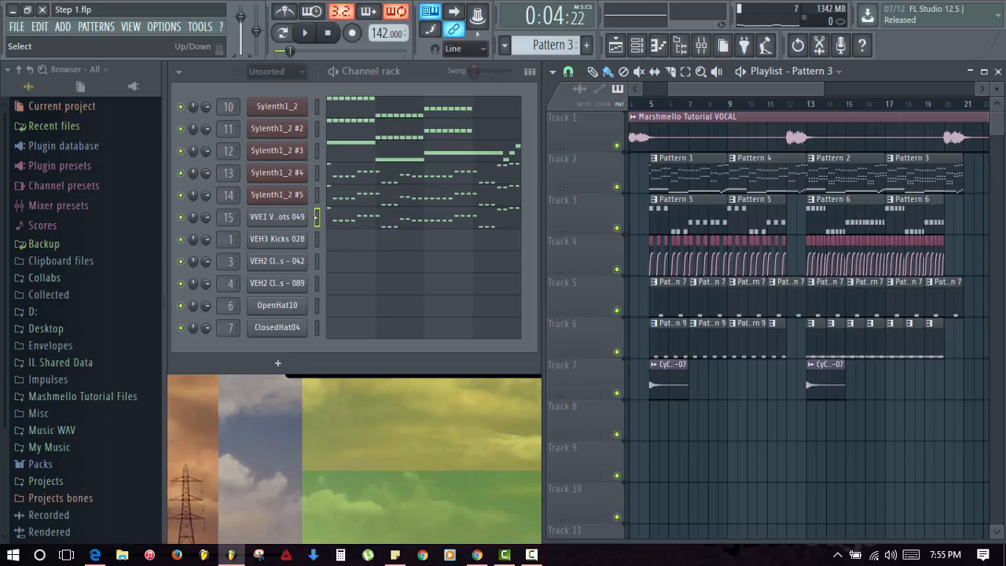
click(761, 168)
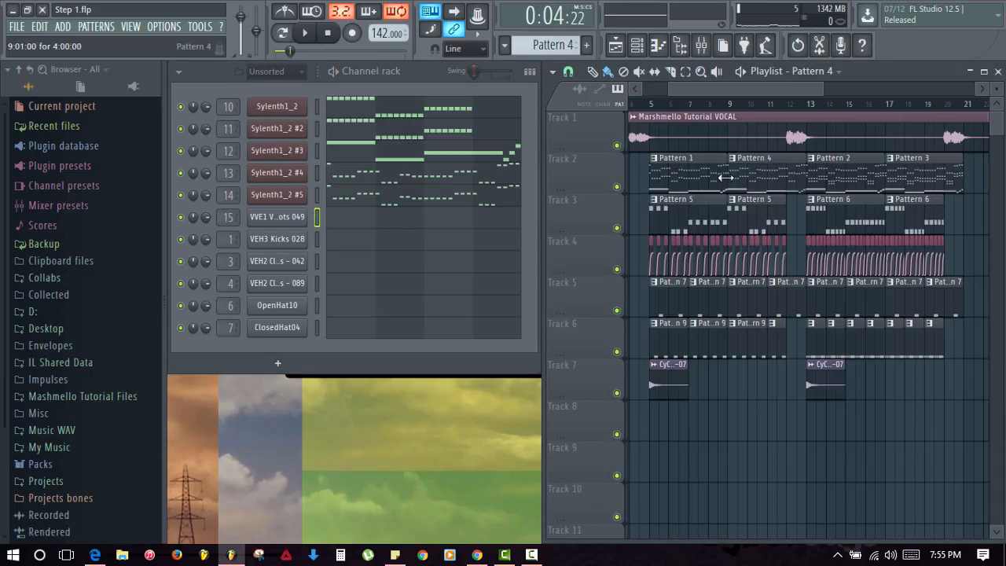
click(318, 216)
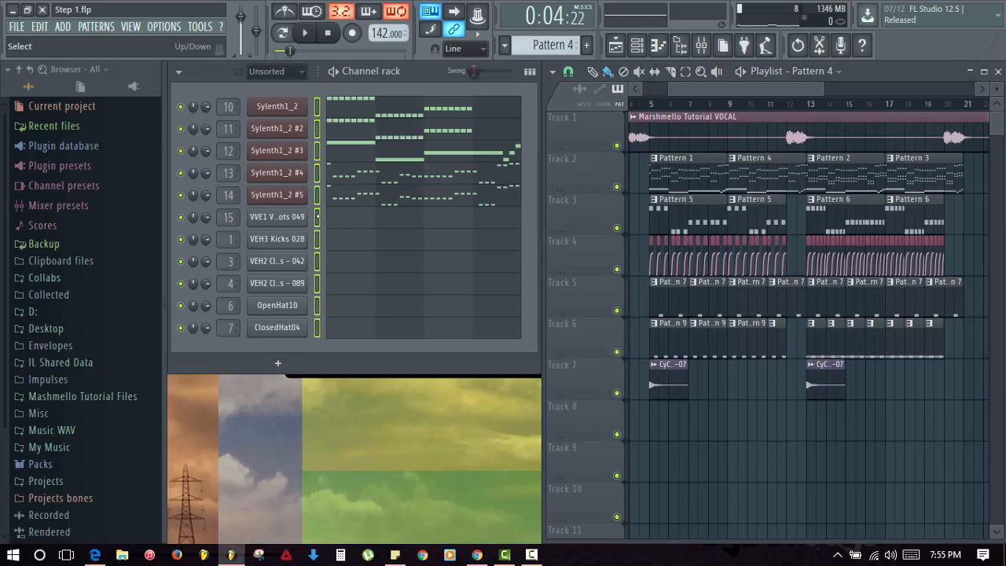
click(317, 216)
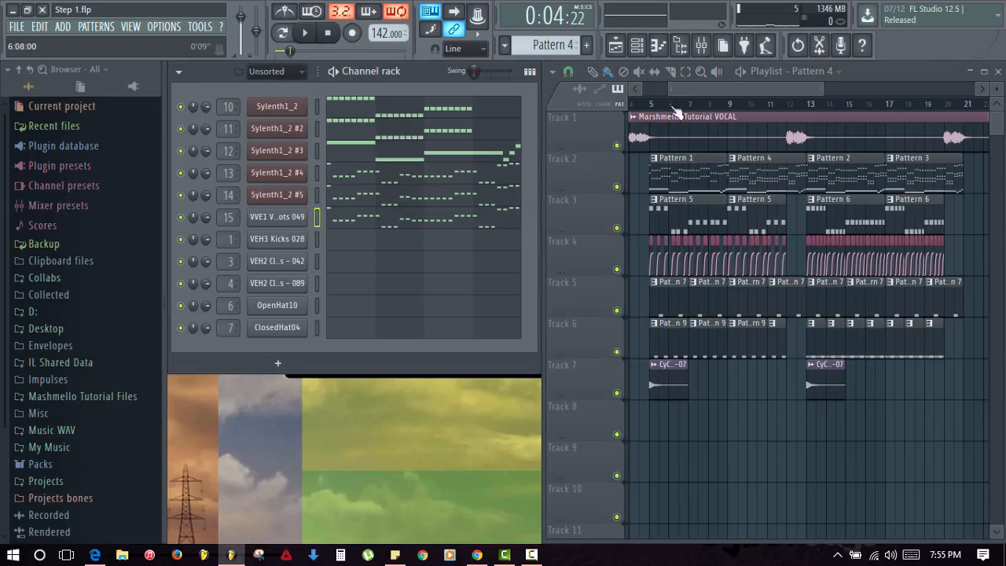
- Solo the Sylenth1_2 #4 mixer insert and play the current pattern to listen
click(700, 45)
click(404, 201)
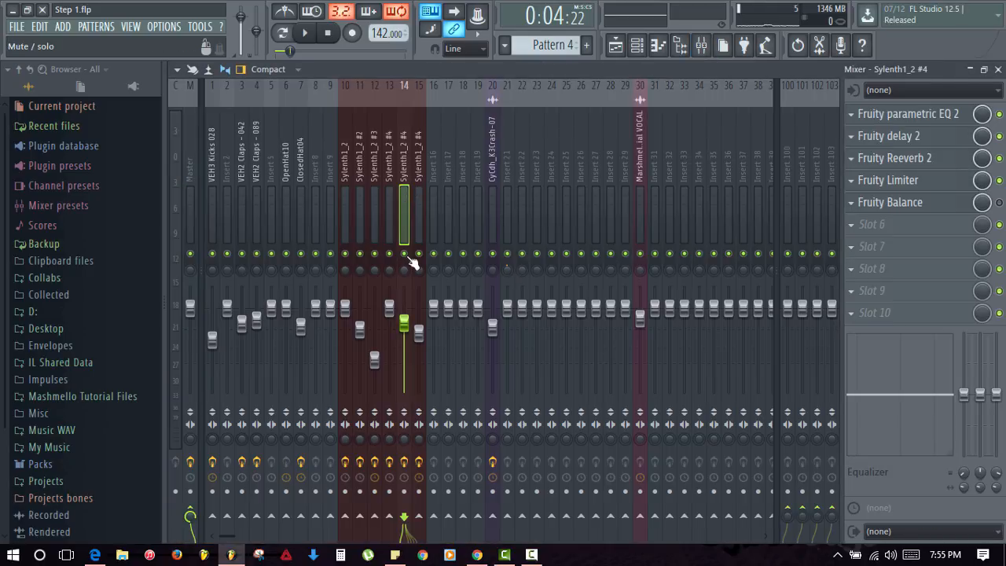
right_click(405, 255)
key(space)
key(space)
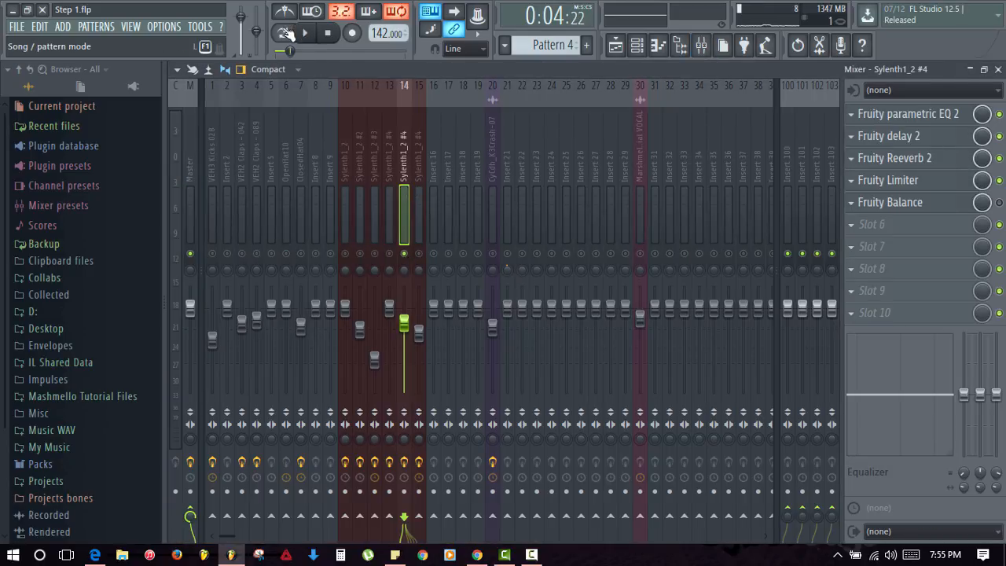
click(283, 33)
key(space)
- Bring inserts 13 and 15 in alongside the solo and load Fruity Free Filter into Slot 6
click(389, 253)
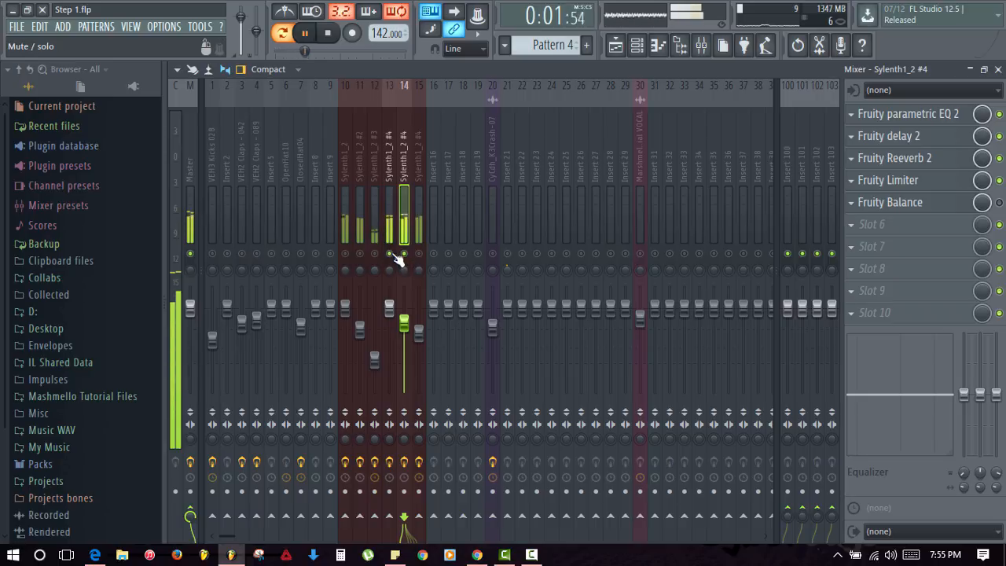
click(418, 254)
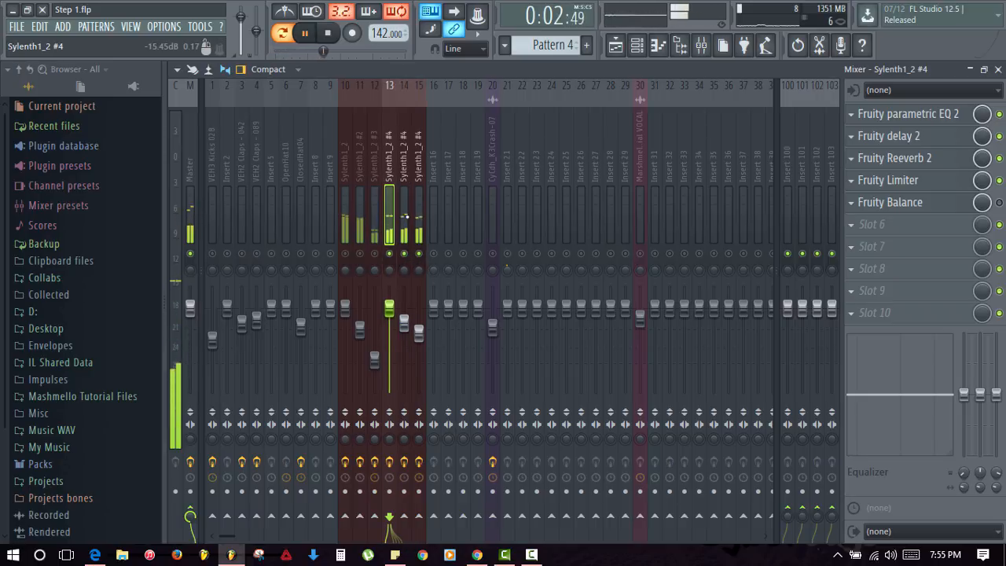
key(space)
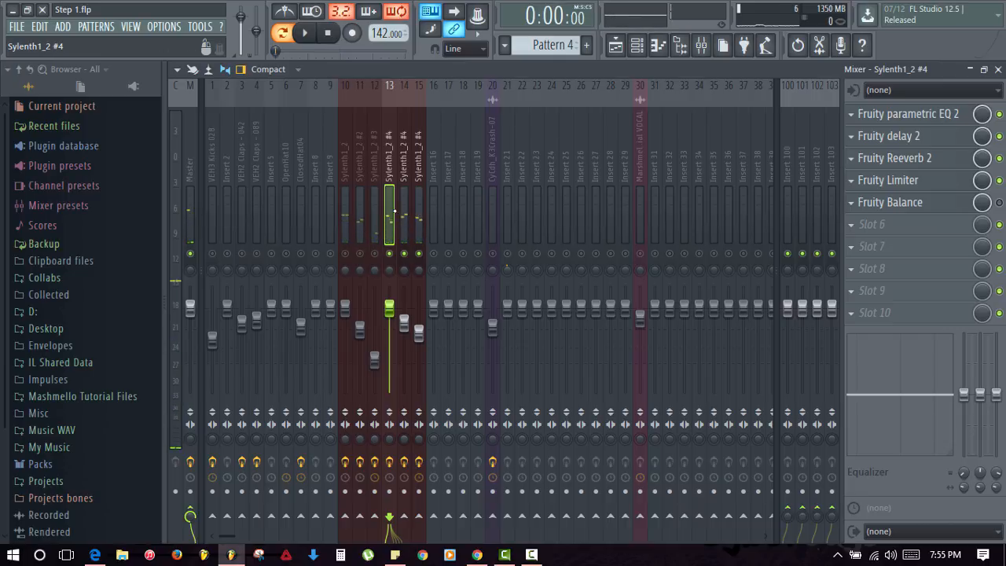
click(855, 227)
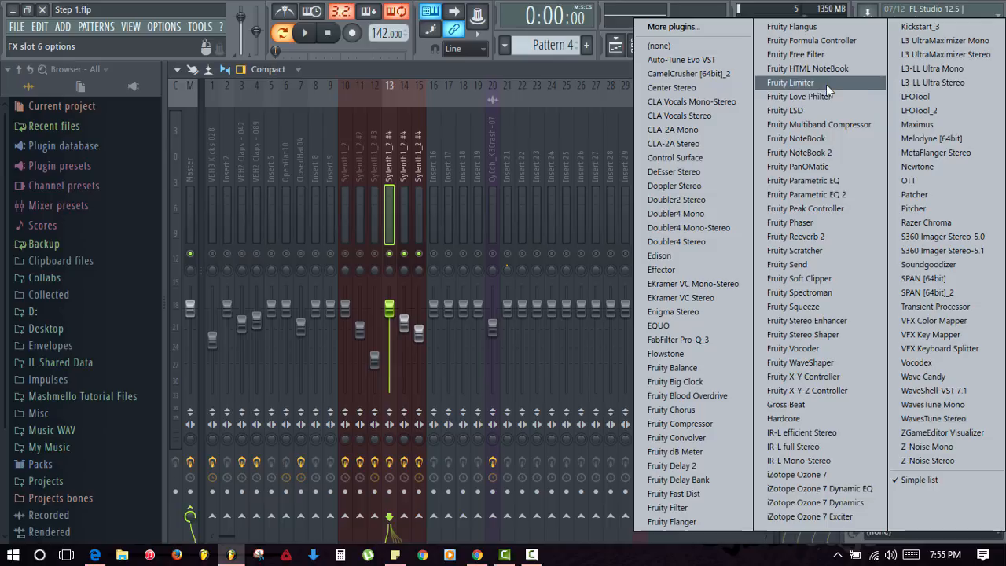
click(825, 55)
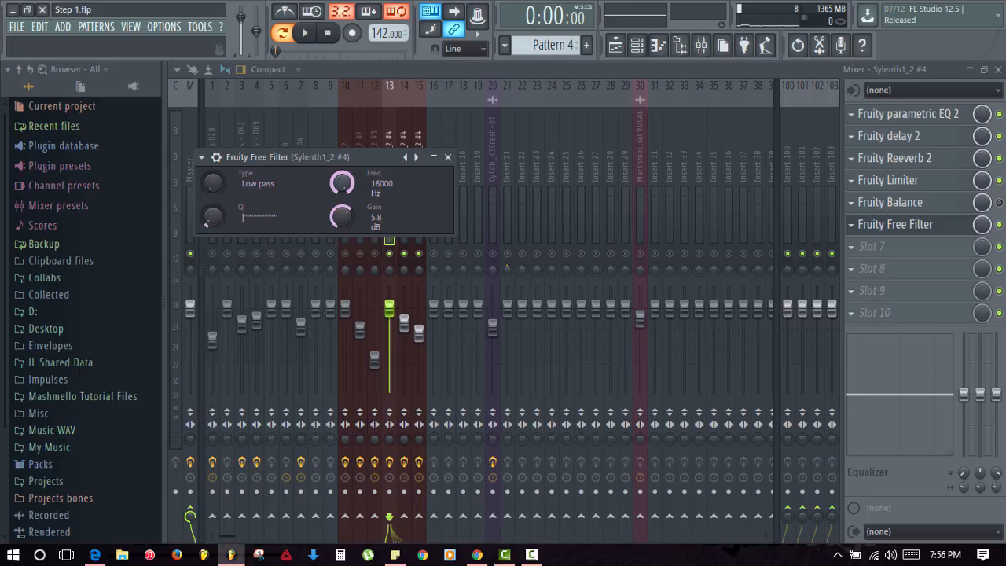
- Create a Free Filter Freq automation clip from insert 13's filter frequency knob
right_click(343, 183)
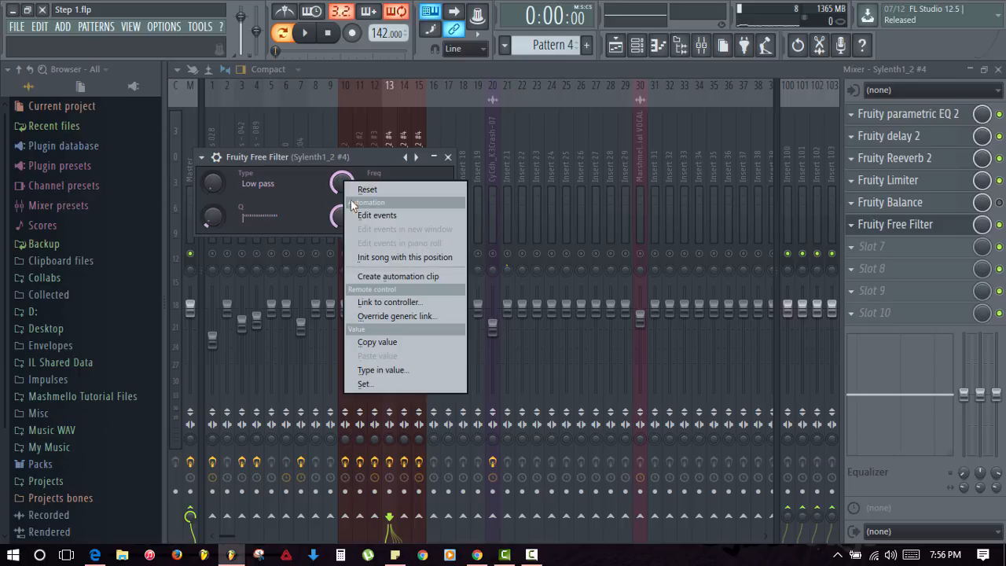
click(385, 277)
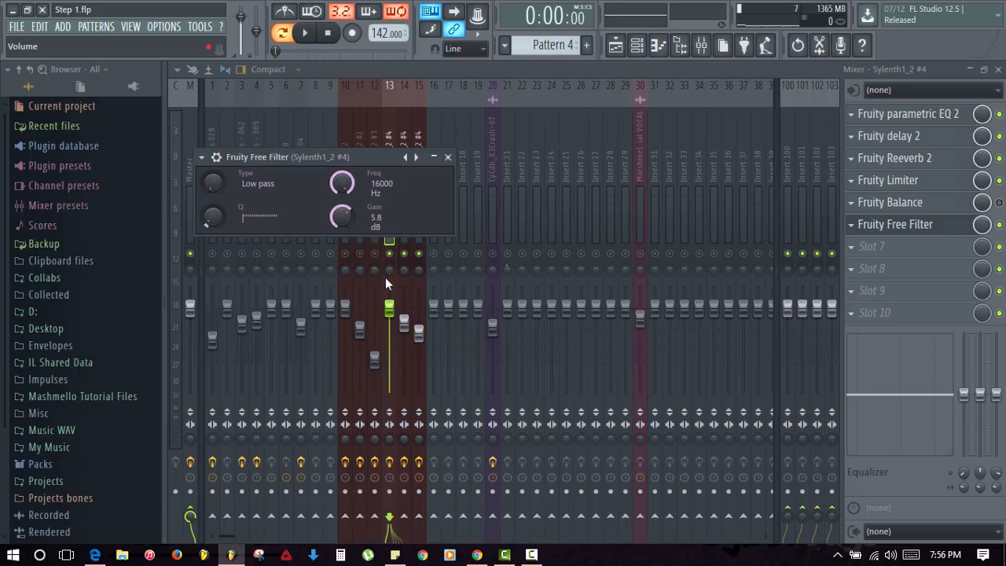
click(448, 157)
- Add a Fruity Free Filter to insert 14 and link its Freq to Free Filter Freq
click(404, 208)
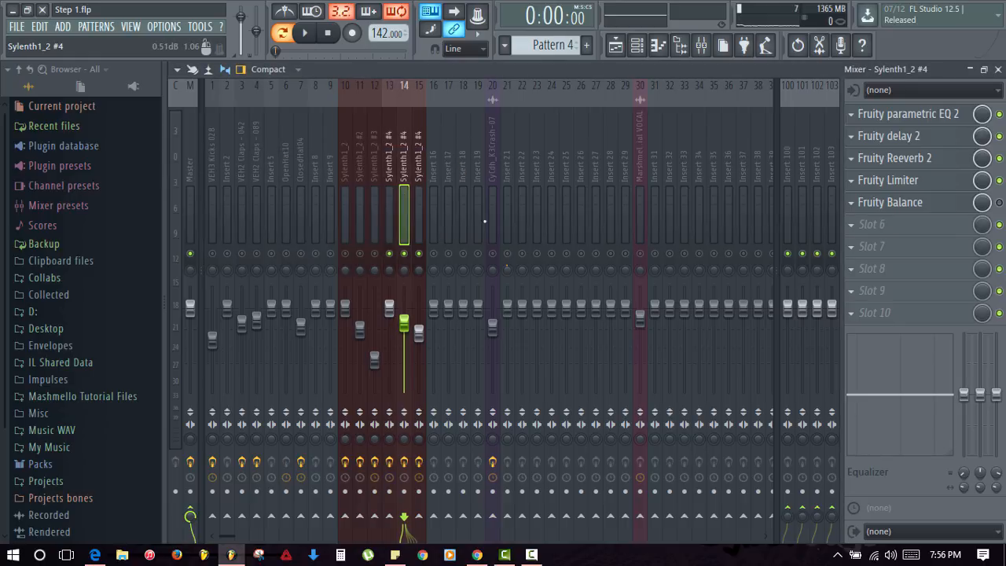
click(853, 224)
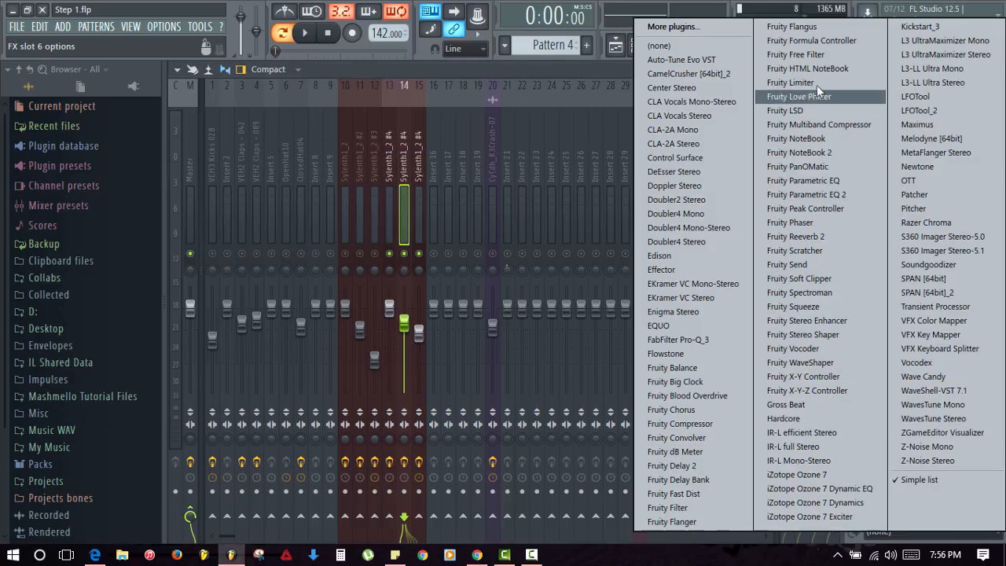
click(810, 55)
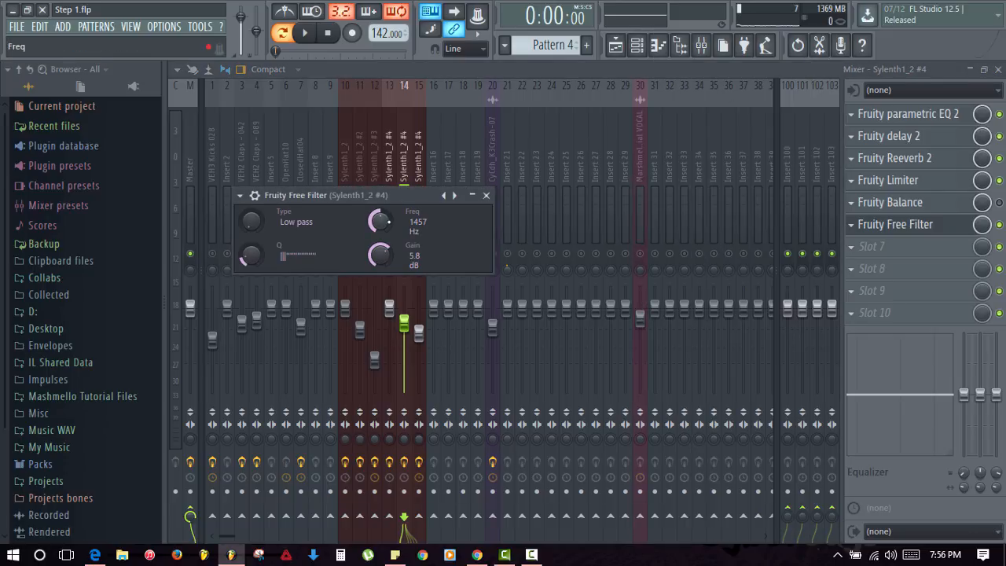
right_click(379, 220)
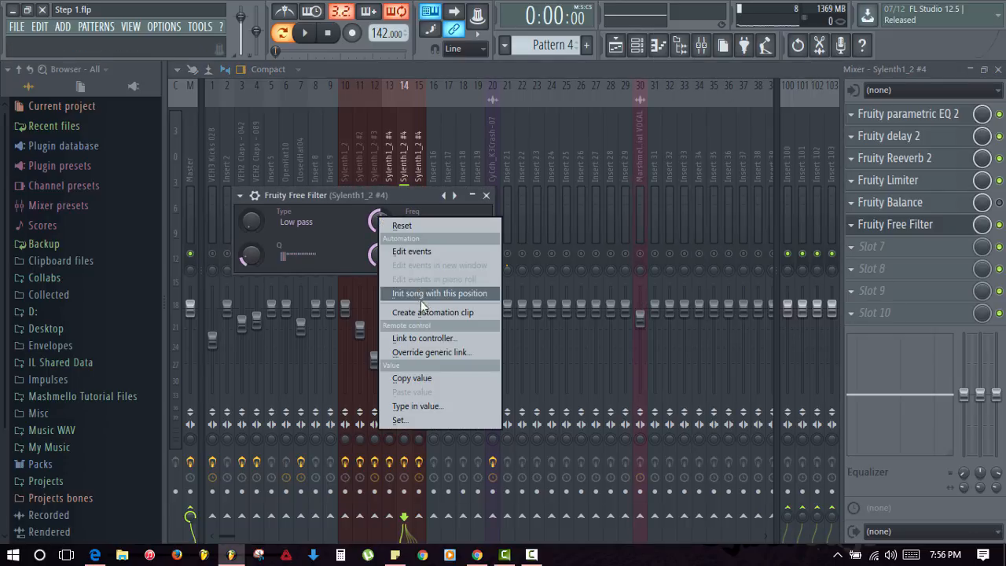
click(429, 333)
click(482, 252)
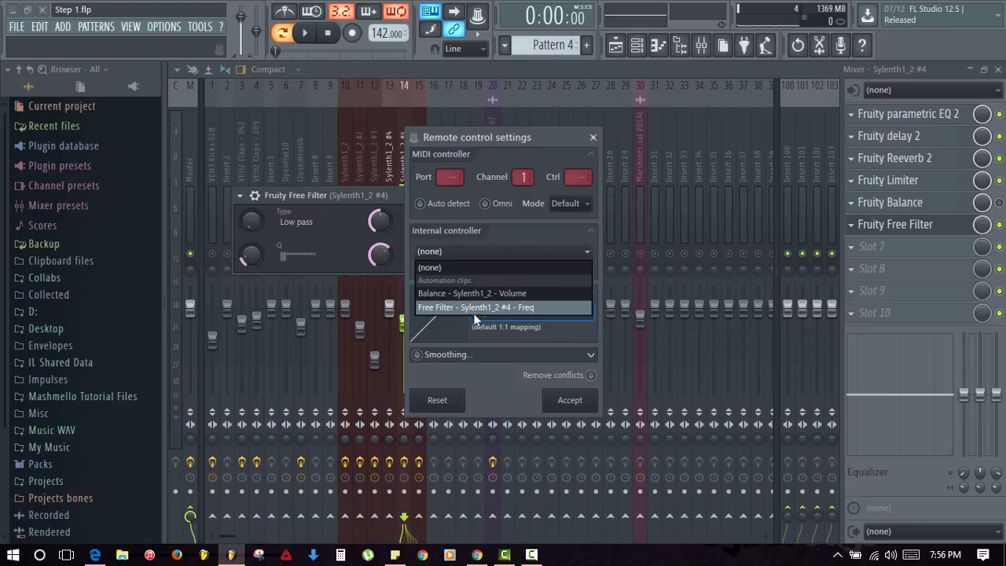
click(453, 306)
click(579, 402)
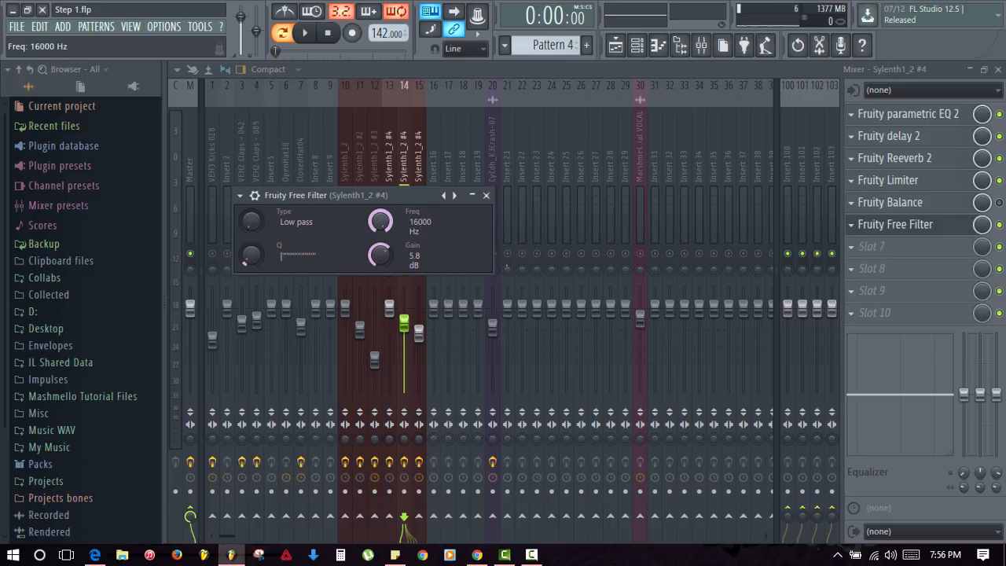
click(485, 195)
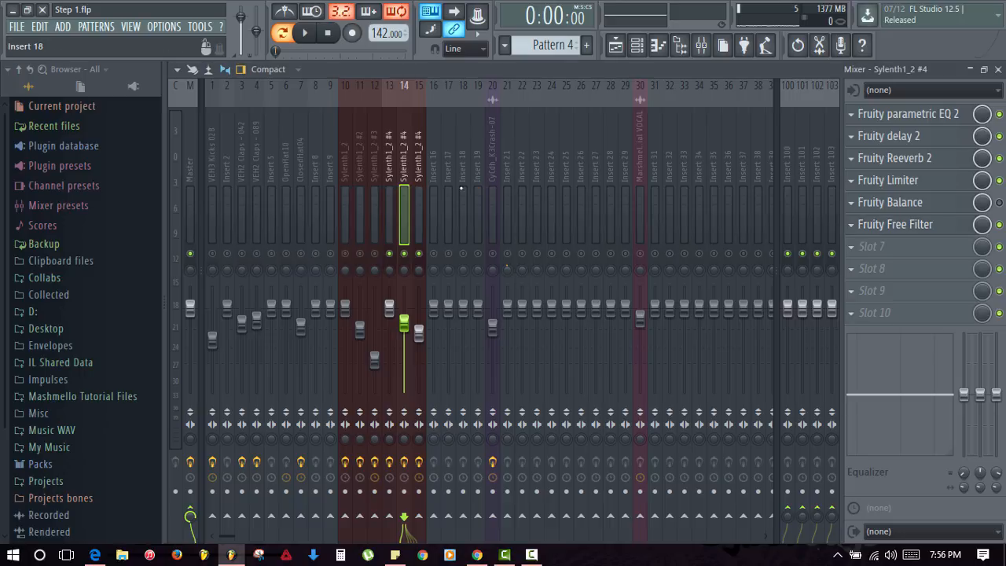
- Add a Fruity Free Filter to insert 15 and link its Freq to Free Filter Freq
click(415, 203)
click(852, 205)
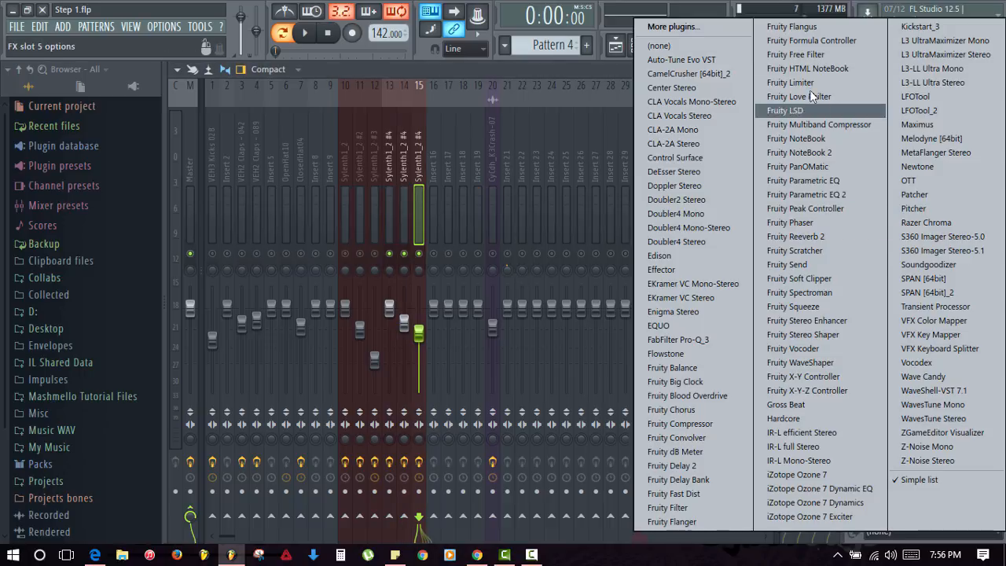
click(812, 54)
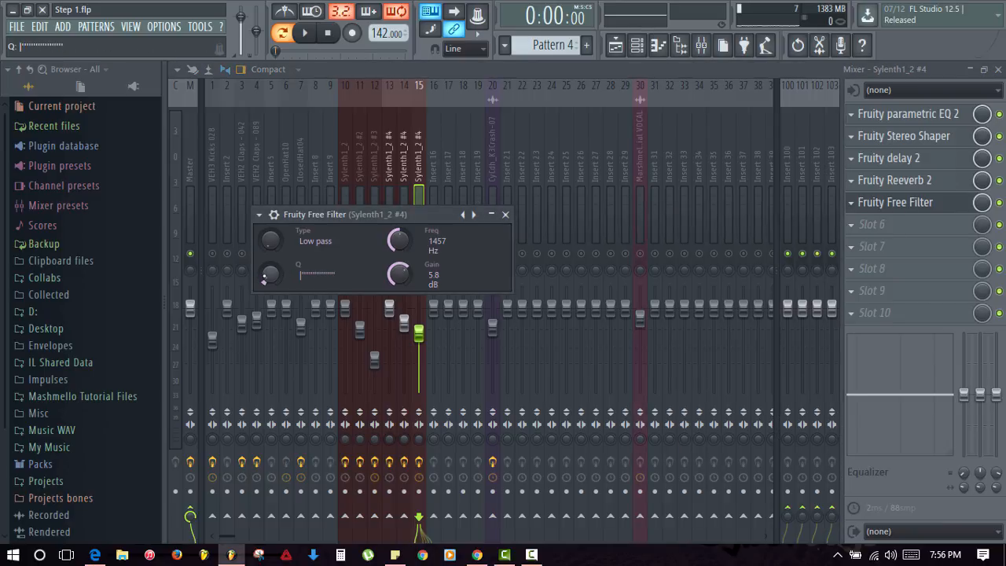
right_click(398, 238)
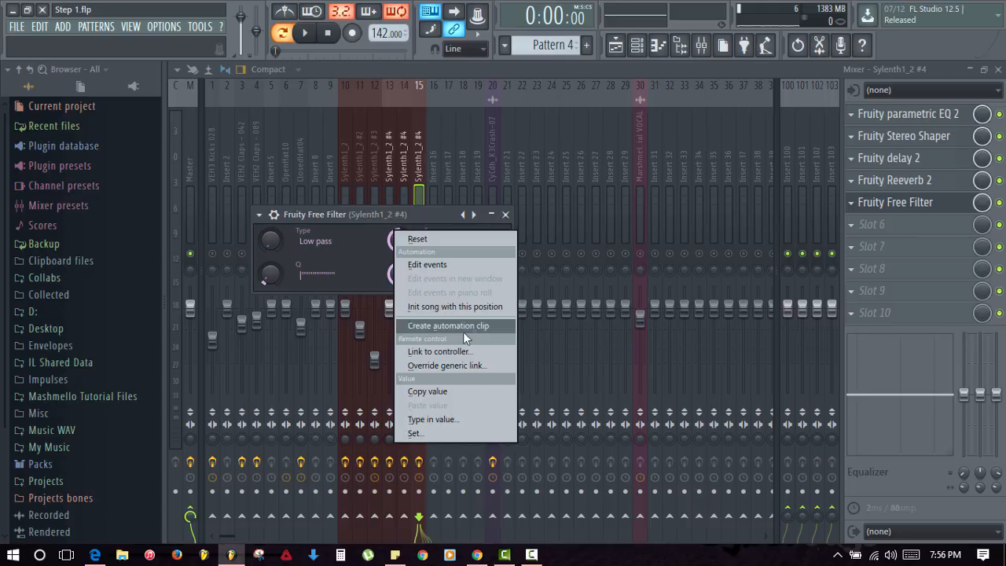
click(440, 348)
click(460, 251)
click(475, 308)
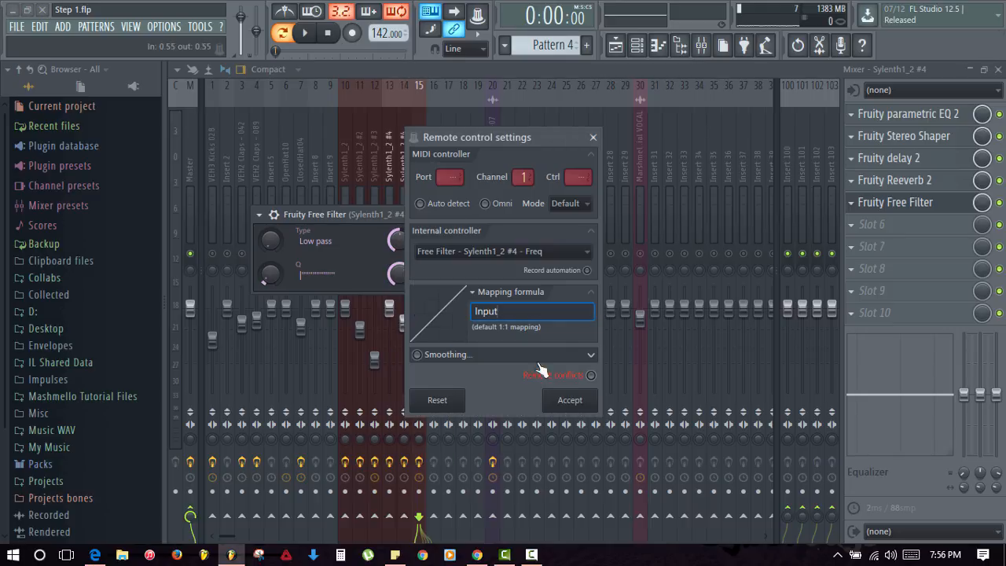
click(569, 400)
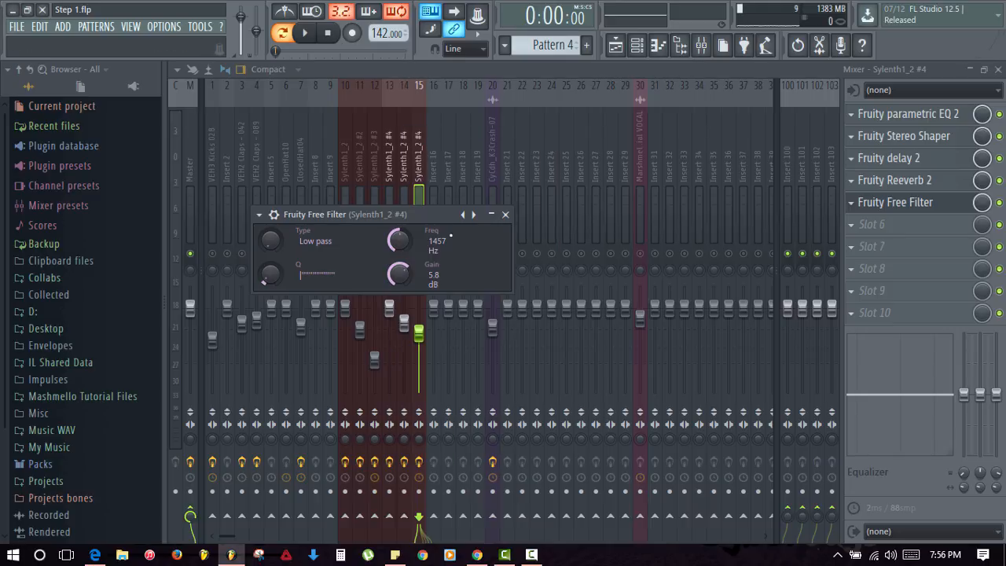
click(506, 214)
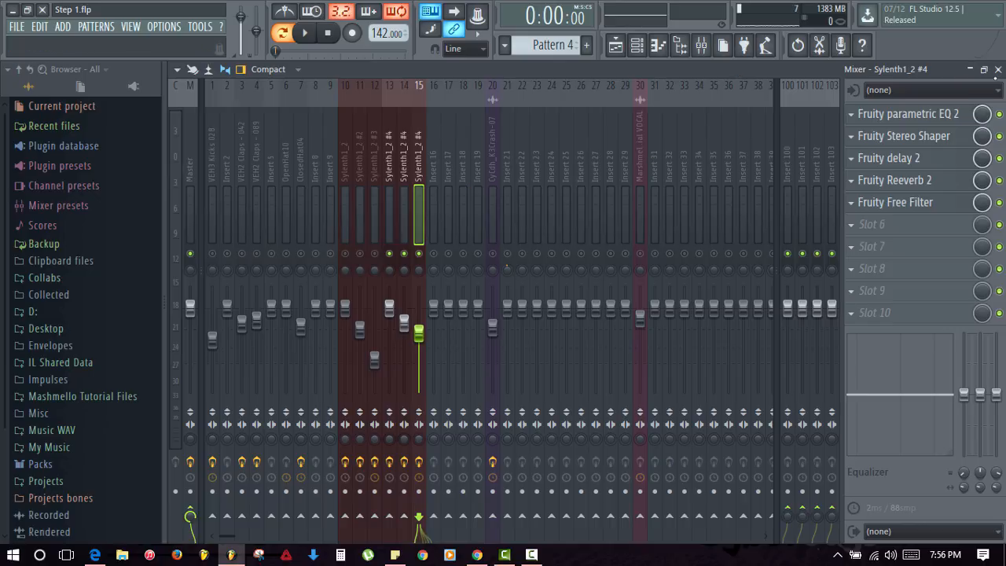
- Solo Track 2 with the Track 8 Free Filter automation enabled and play from bar 9
click(998, 70)
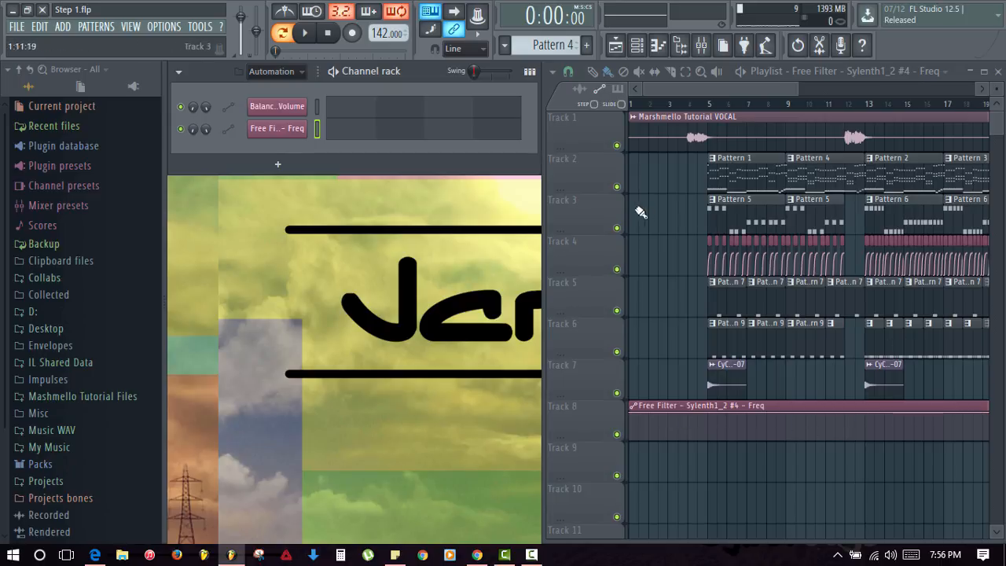
right_click(617, 188)
click(784, 104)
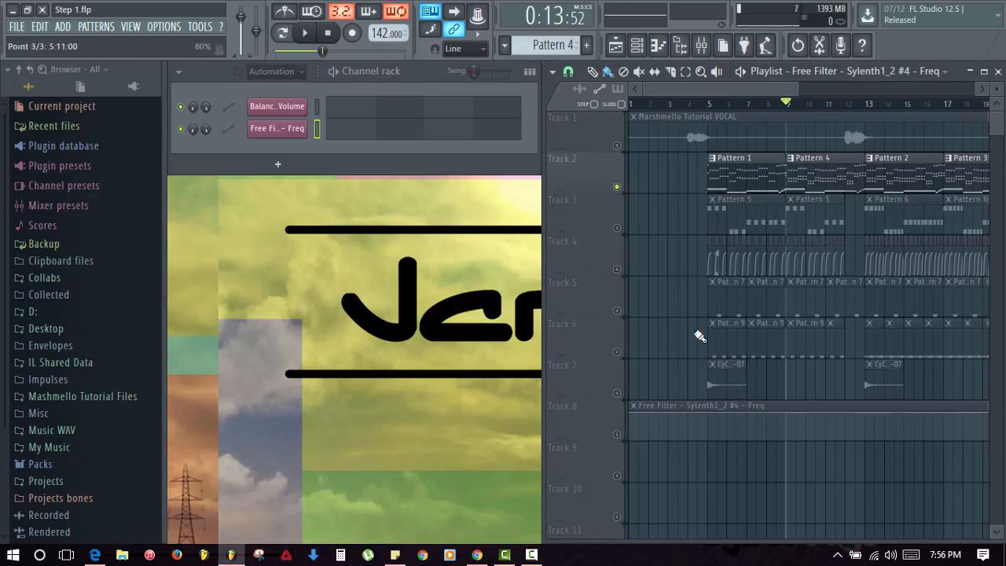
click(617, 434)
key(space)
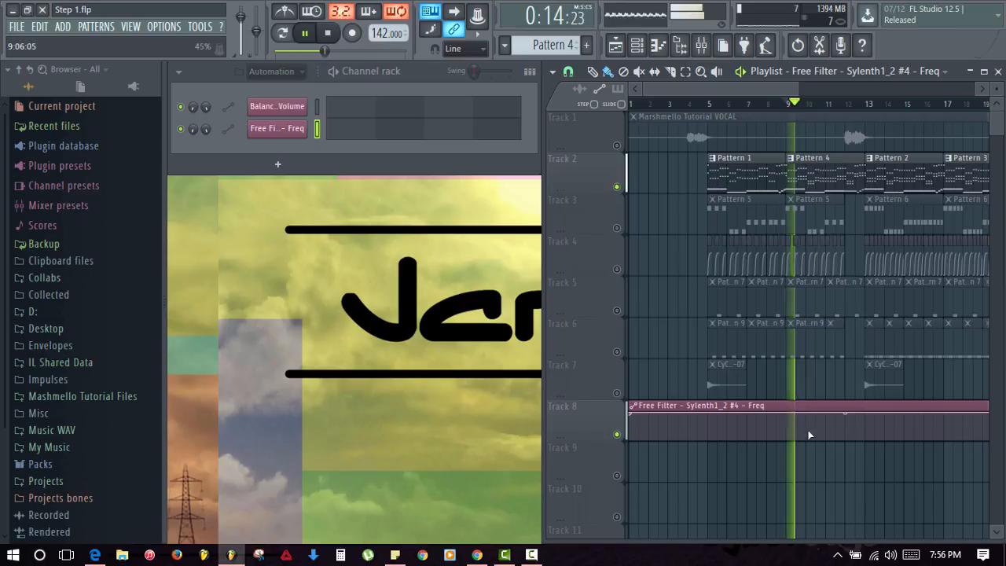
key(space)
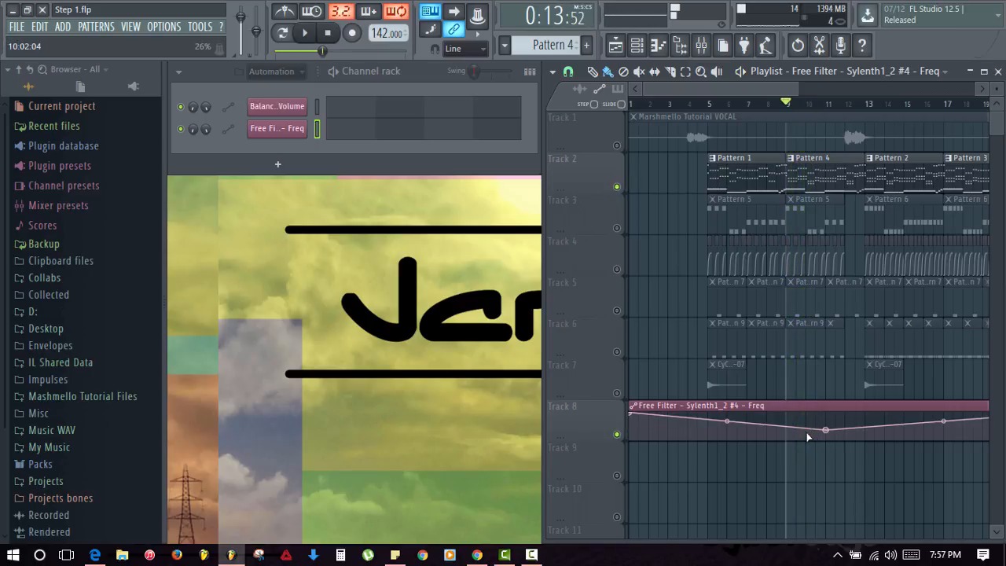
- Delete the filter automation's middle dip point to flatten the curve
right_click(835, 438)
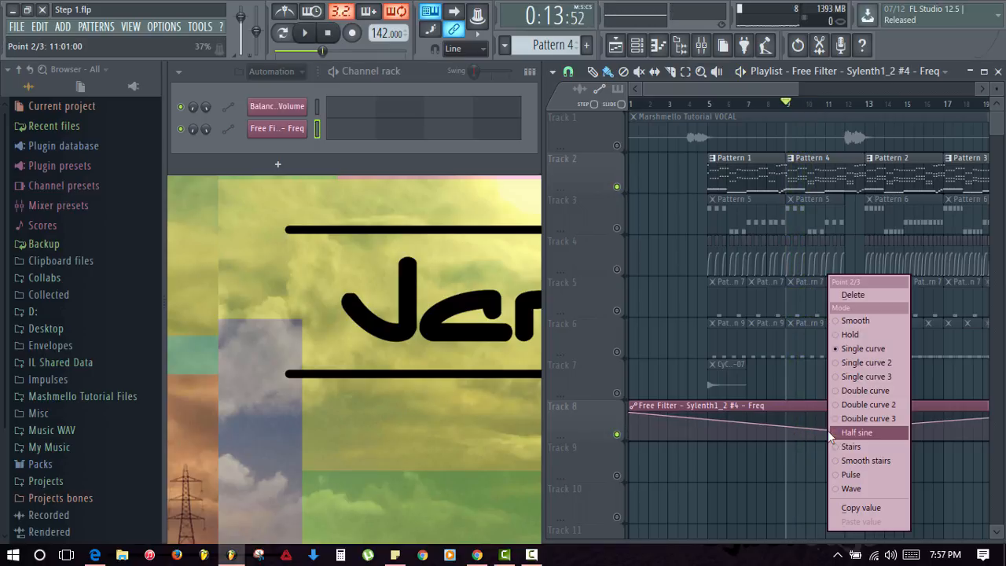
click(841, 292)
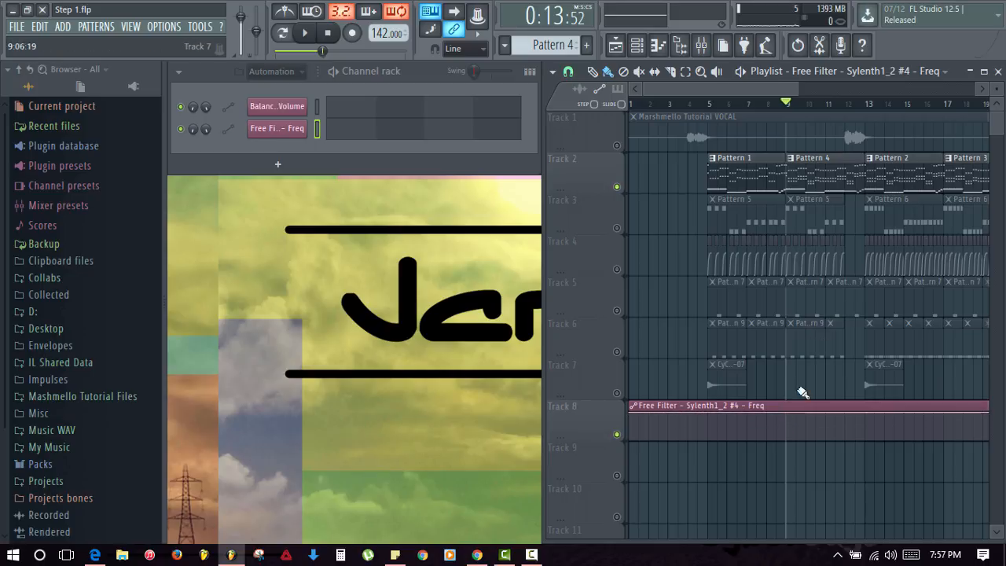
click(821, 172)
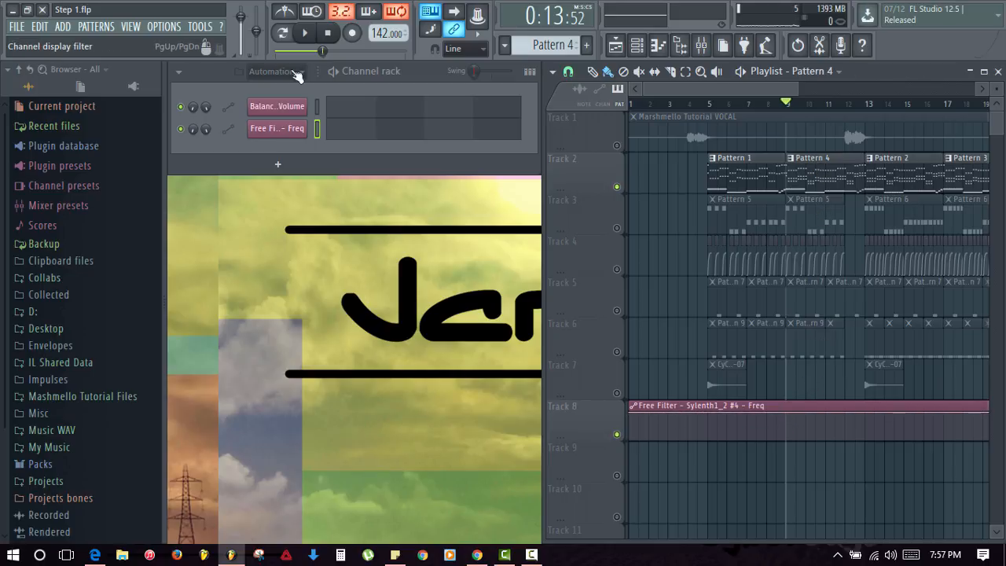
- Delete the VVE1 Vocal Oneshots 049 notes in bars 1–3 of Pattern 4, keeping bar 4
click(271, 71)
click(279, 132)
click(407, 222)
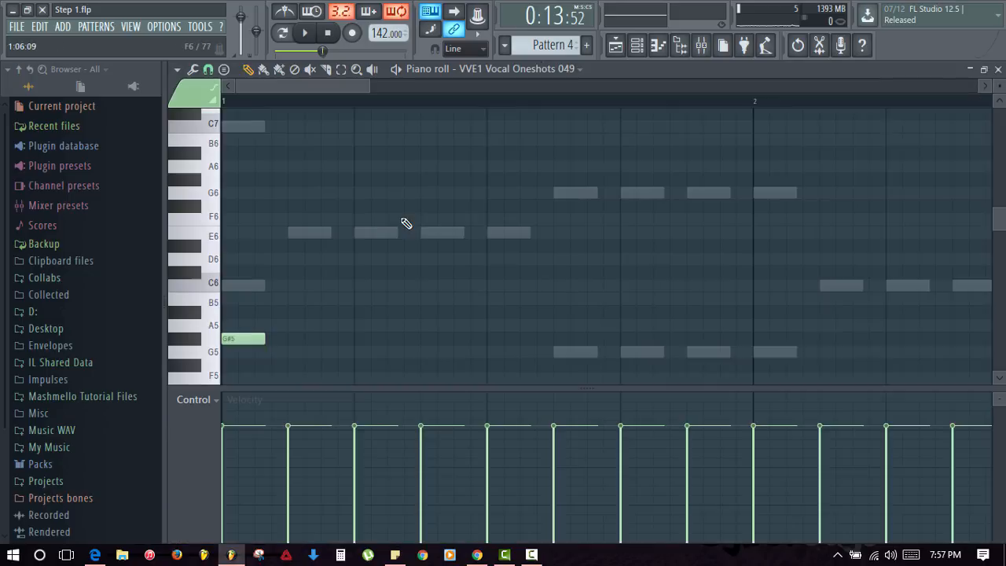
scroll(635, 105, down, 2)
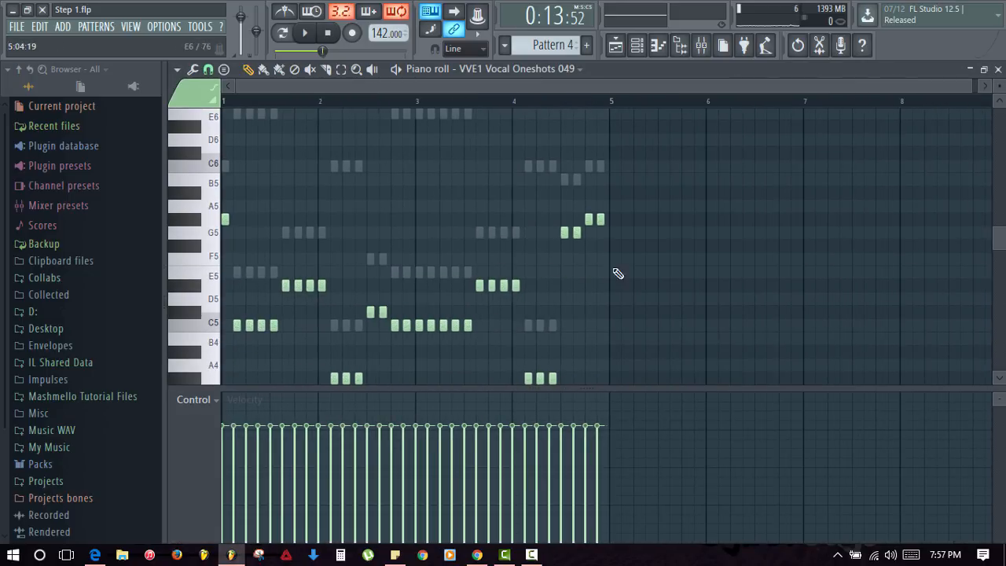
drag(509, 355, 220, 169)
key(Delete)
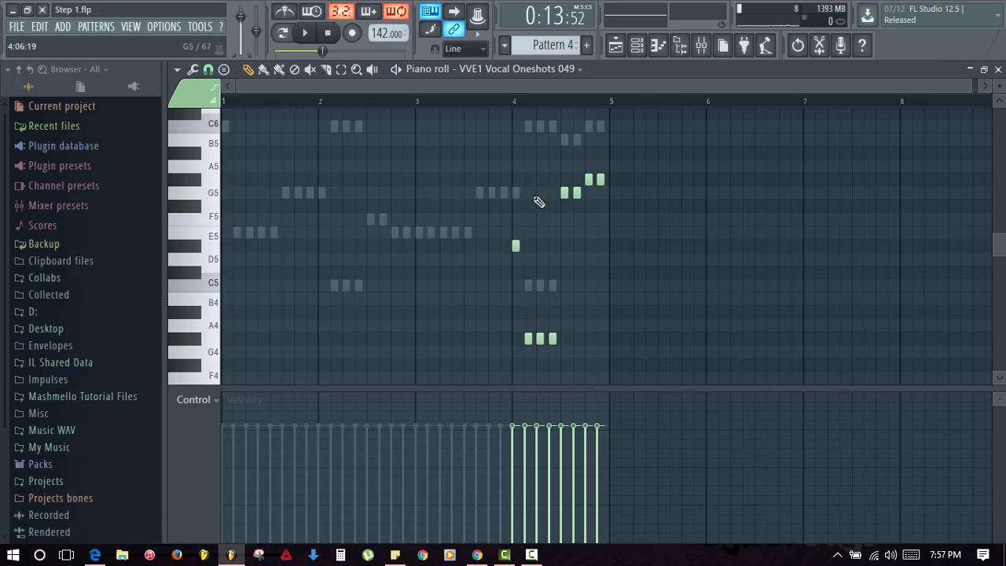
key(F7)
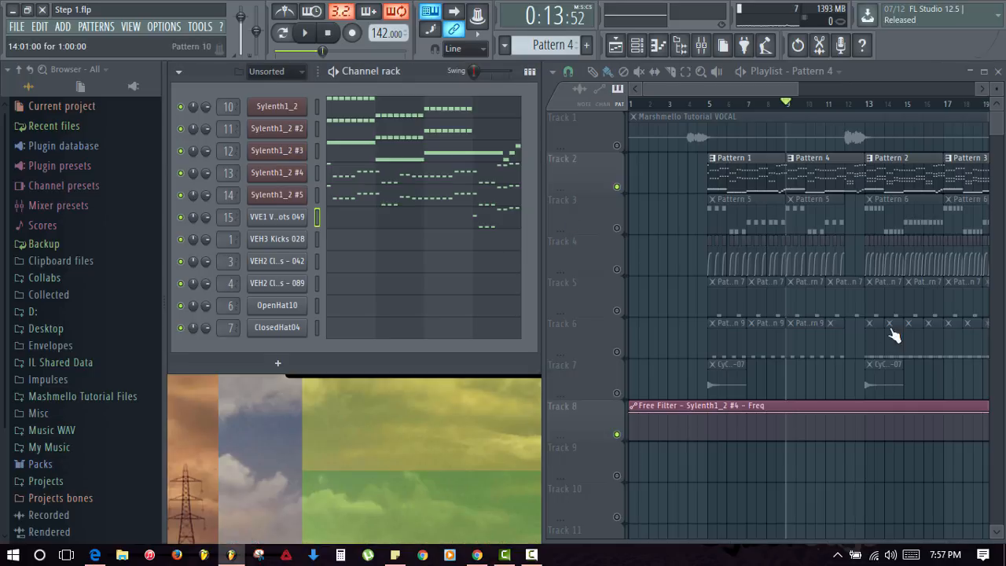
- Add a bar 11 filter automation point, unmute the Track 1 vocal, and start playback at bar 11
right_click(825, 411)
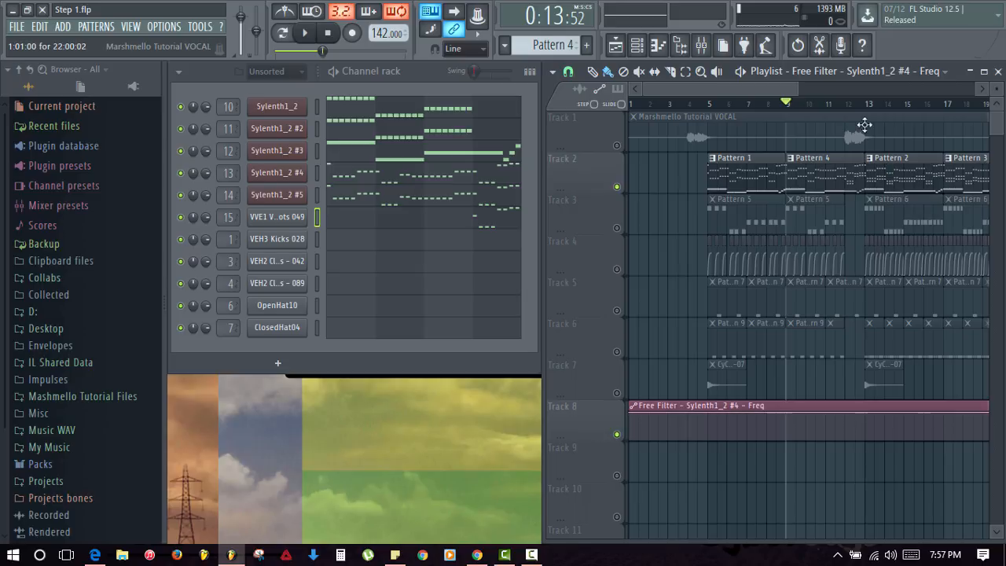
scroll(862, 122, up, 5)
click(617, 146)
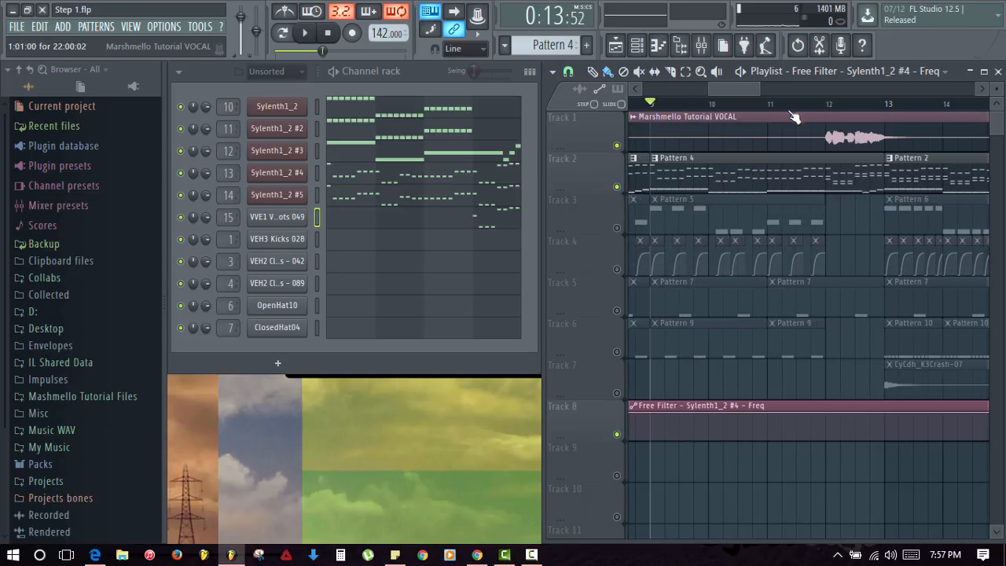
click(767, 103)
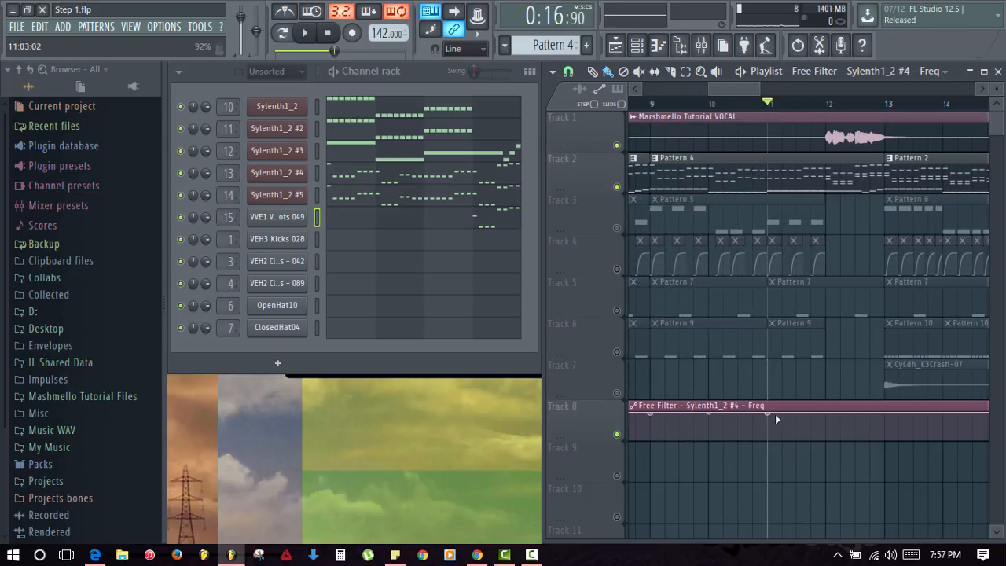
scroll(862, 258, right, 1)
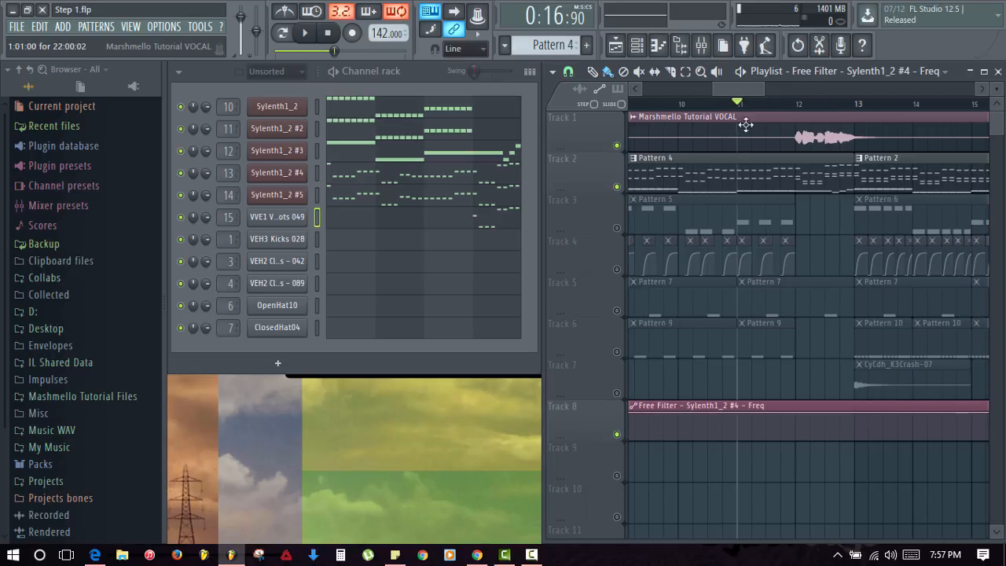
click(689, 103)
click(740, 103)
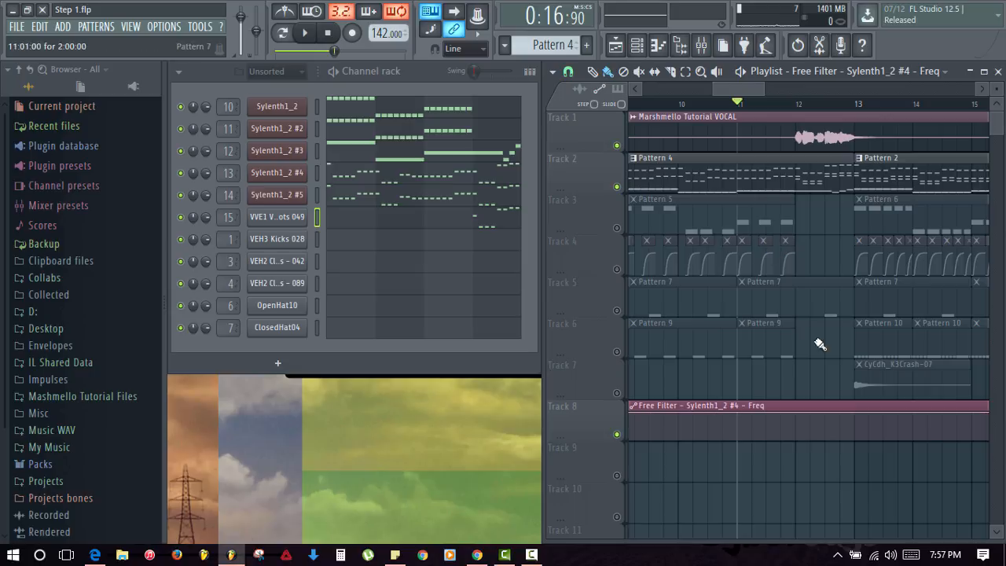
- Add a bar 12 filter point and pull it down to about 42%, auditioning the dip
right_click(796, 422)
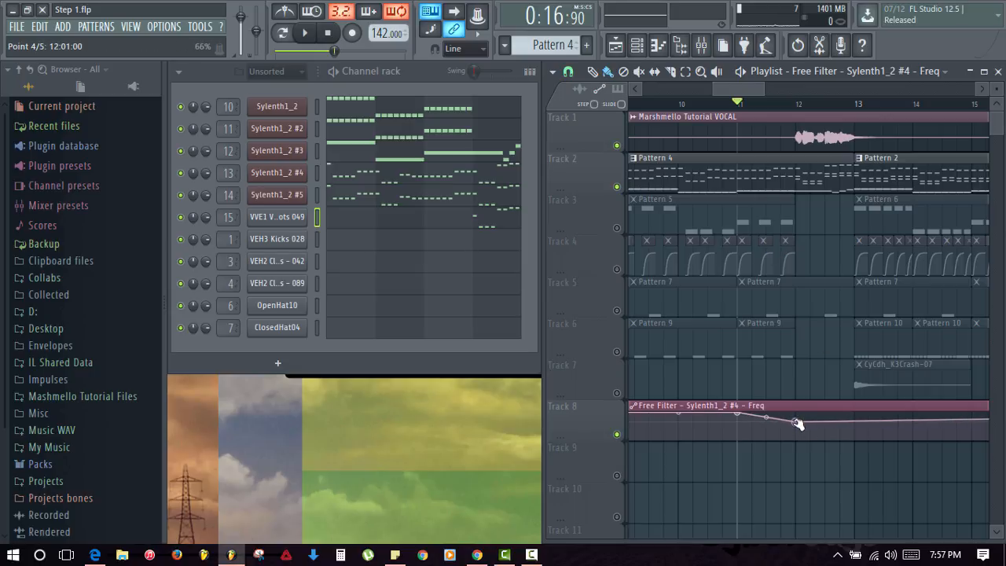
drag(796, 422, 796, 426)
key(space)
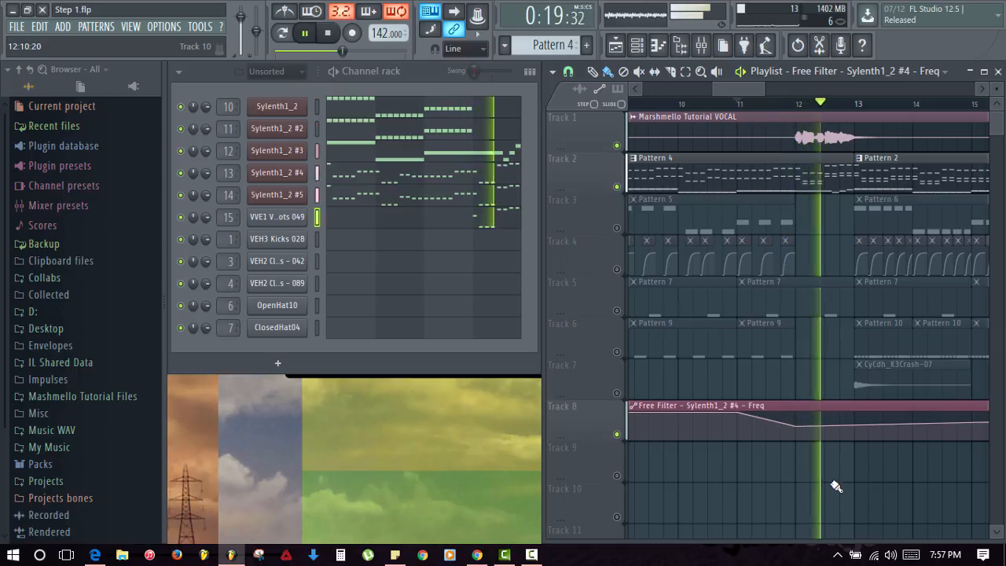
key(space)
drag(798, 428, 765, 417)
key(space)
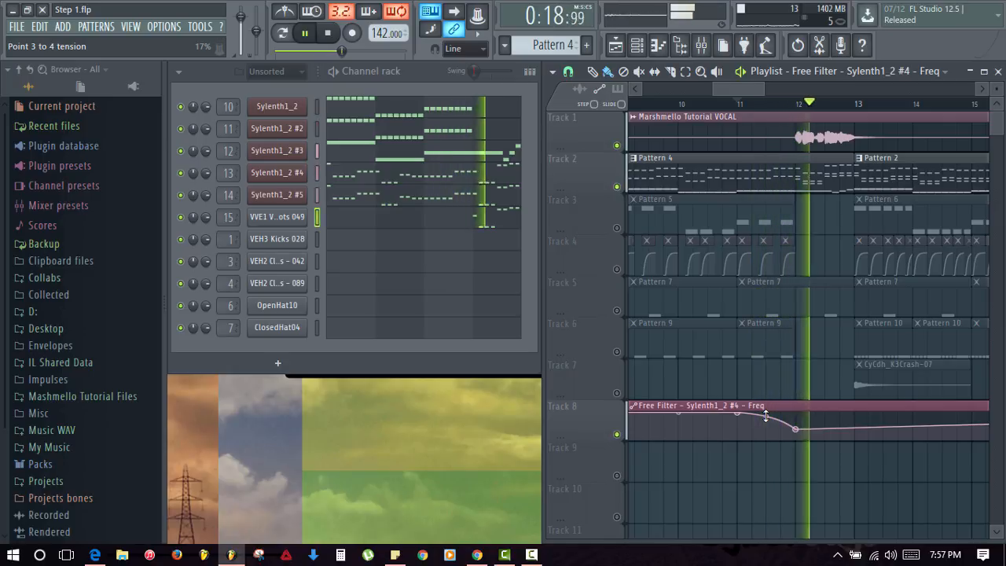
key(space)
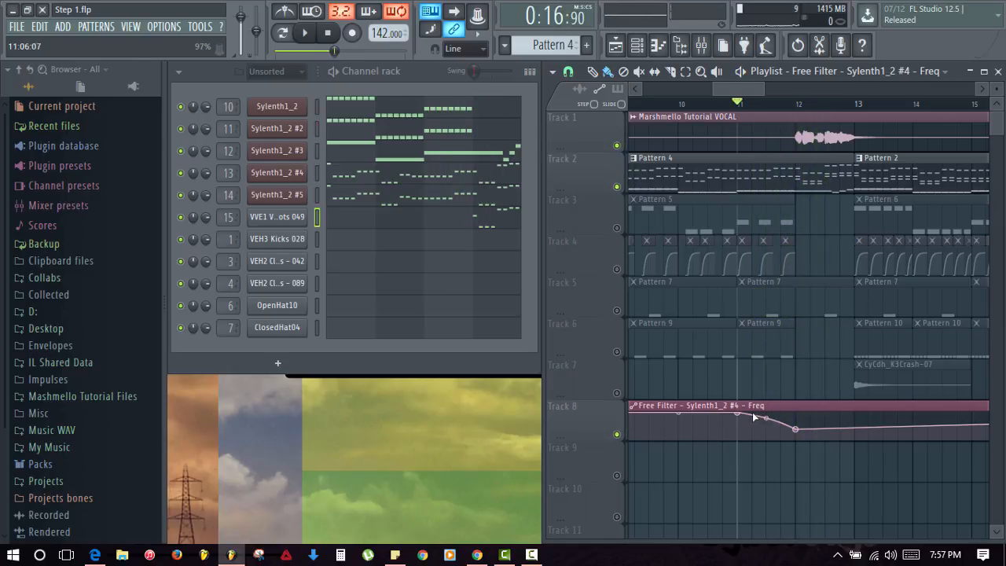
- Add a point near bar 13 that raises the filter back up, and play to check
drag(858, 430, 854, 414)
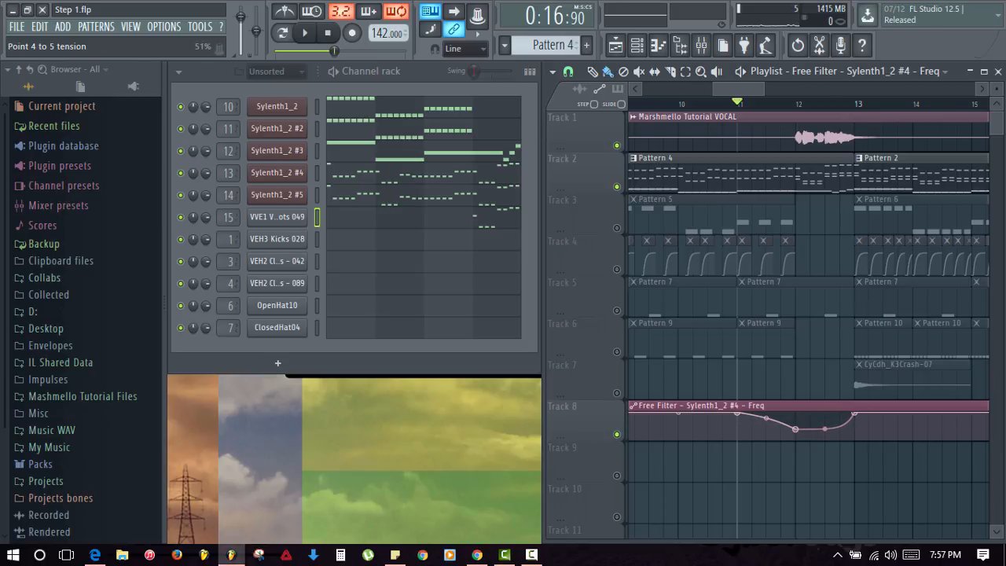
key(space)
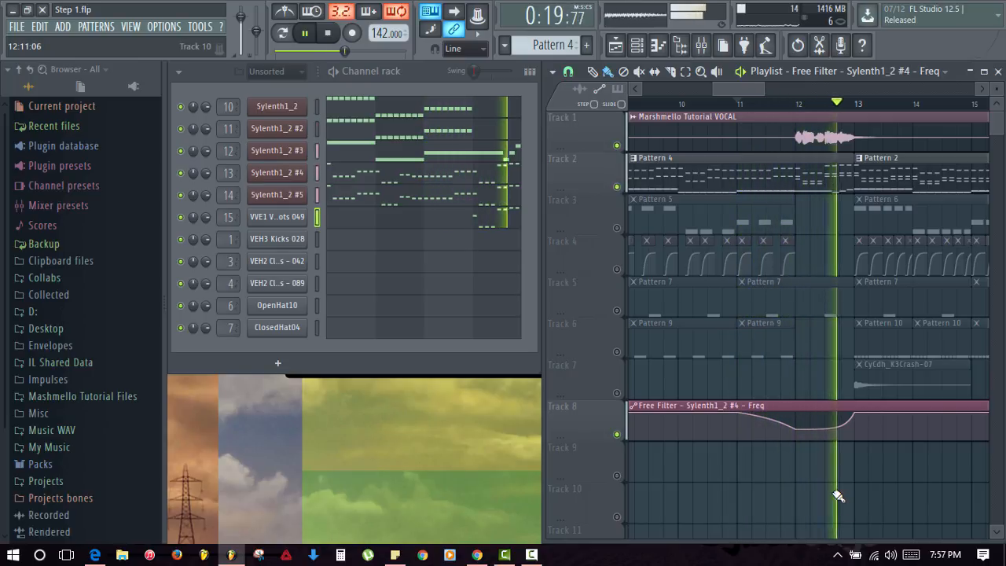
key(space)
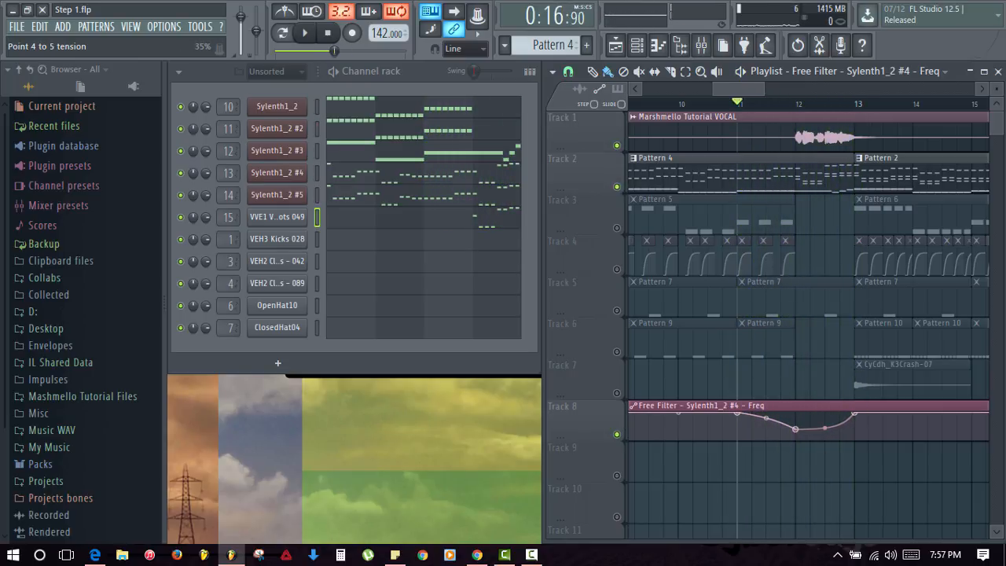
key(space)
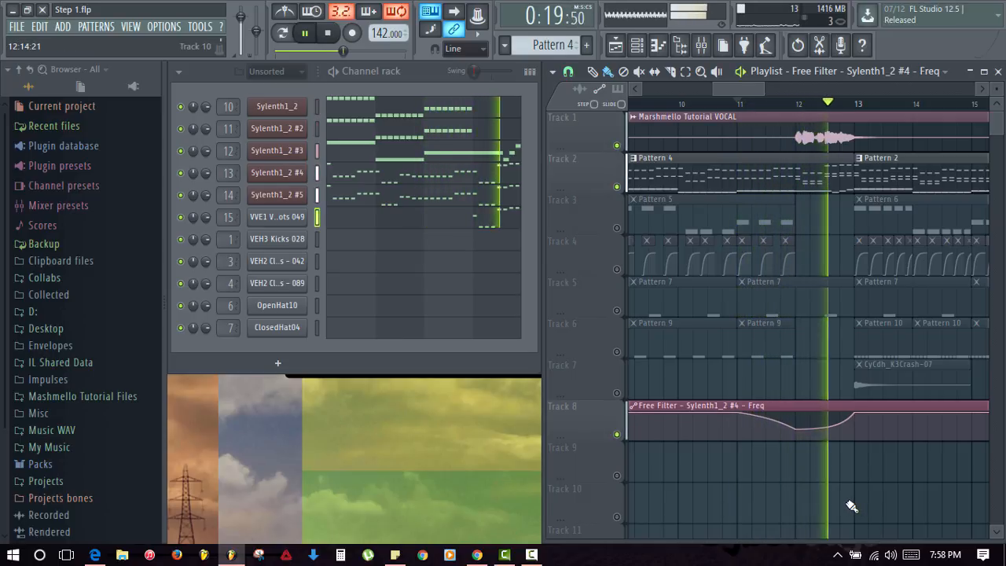
key(space)
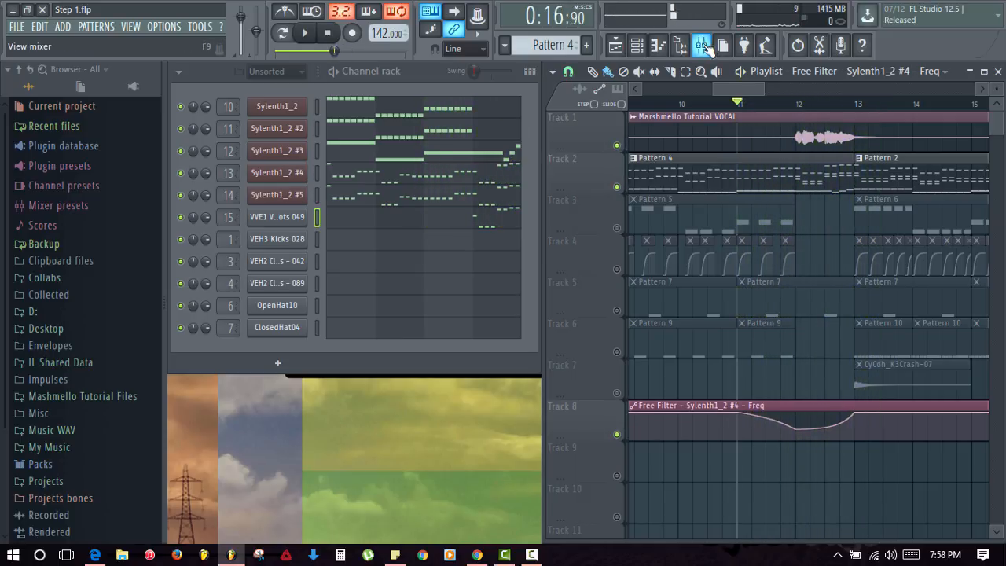
- Unsolo the Sylenth1_2 #4 insert 15 in the mixer and play the full mix
key(F9)
right_click(421, 253)
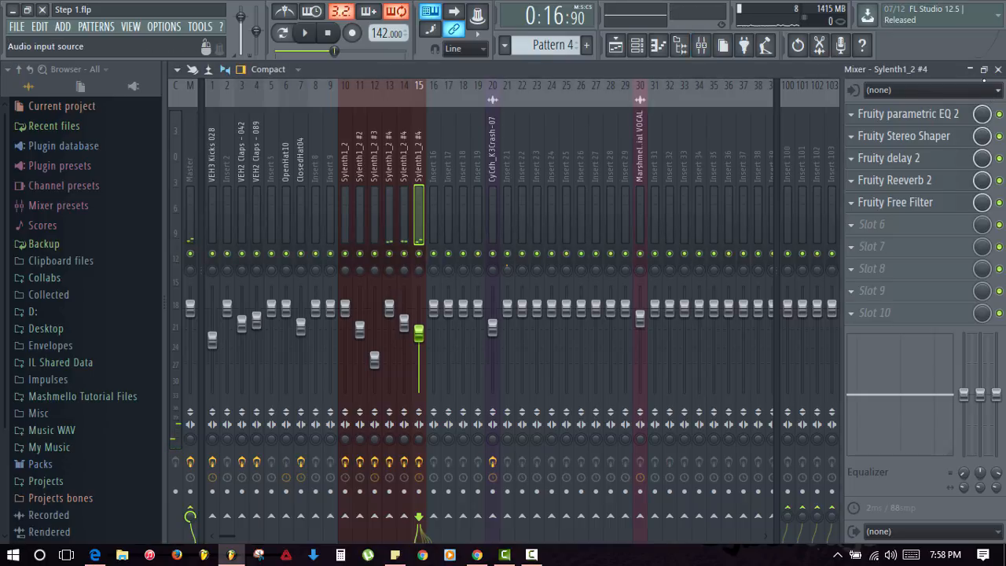
click(998, 70)
key(space)
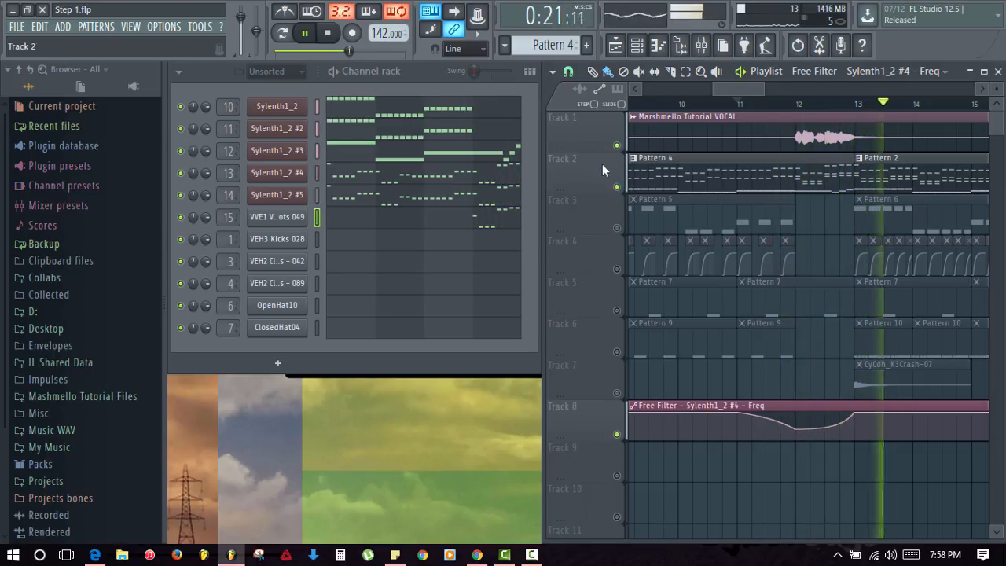
- Unmute tracks 3 to 11 and bring bar 13 of Track 4 into view
key(space)
click(617, 186)
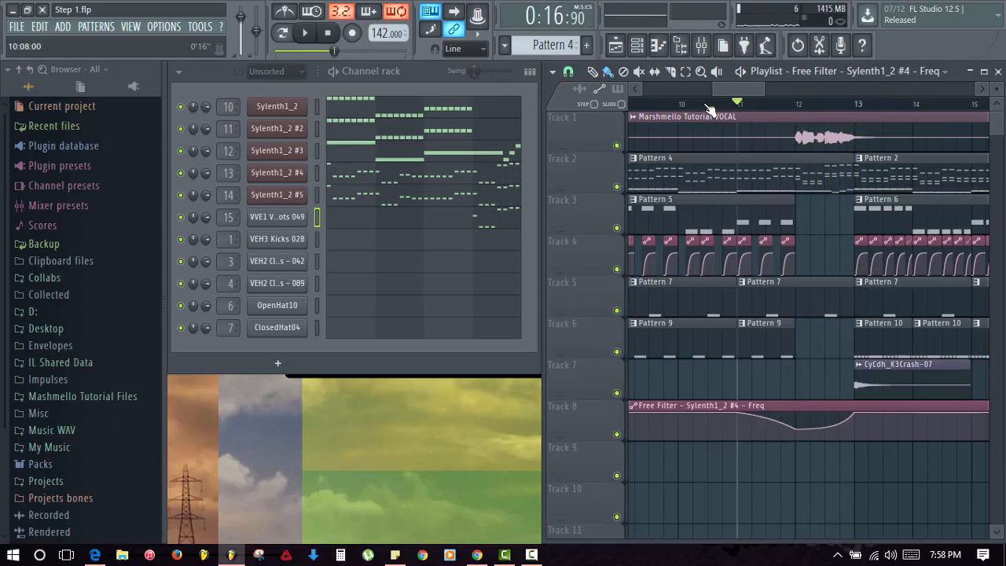
scroll(709, 108, down, 5)
scroll(714, 115, up, 5)
scroll(714, 116, up, 3)
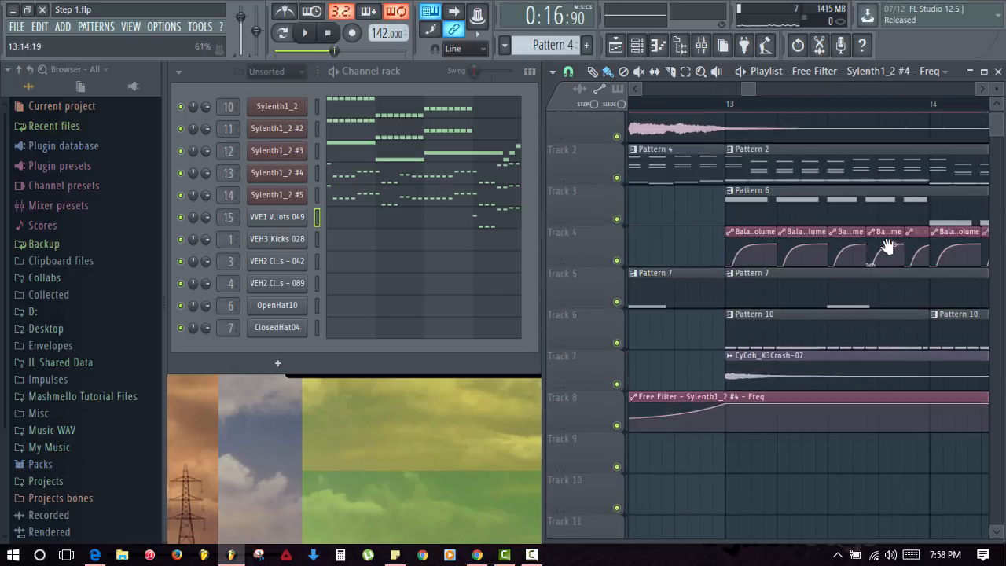
drag(887, 245, 752, 235)
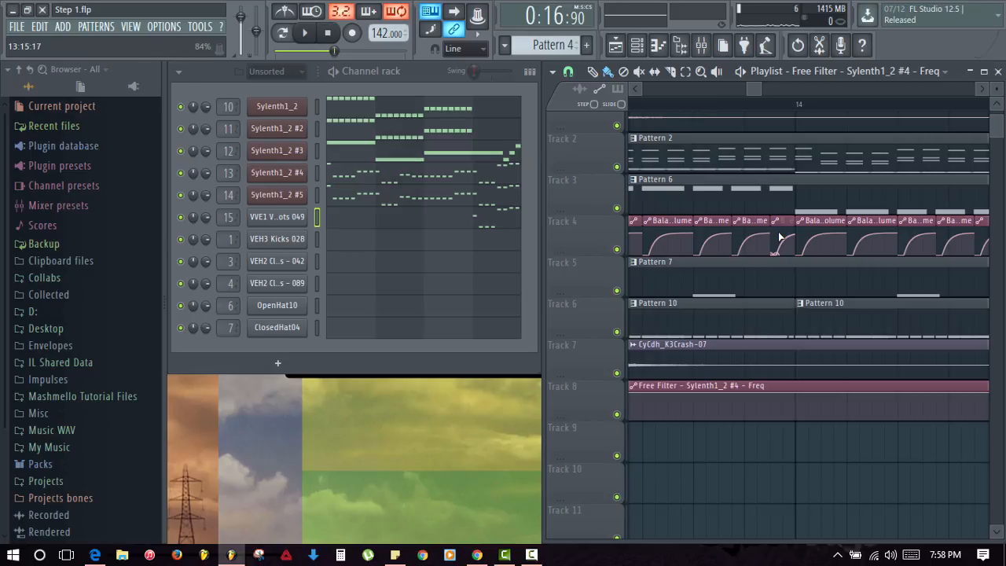
drag(810, 235, 915, 264)
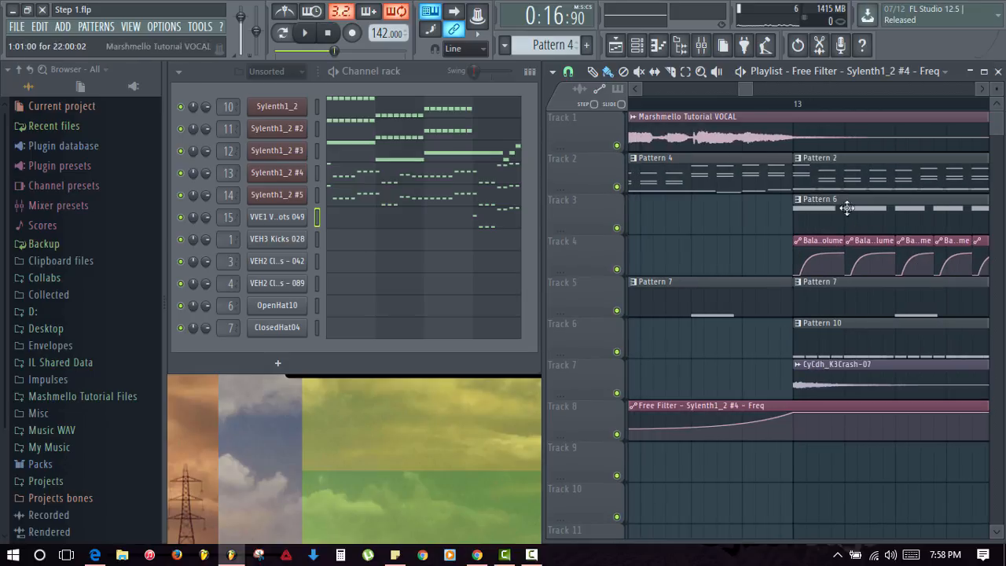
- Move the Balance clip's last point earlier while keeping its original value
click(832, 245)
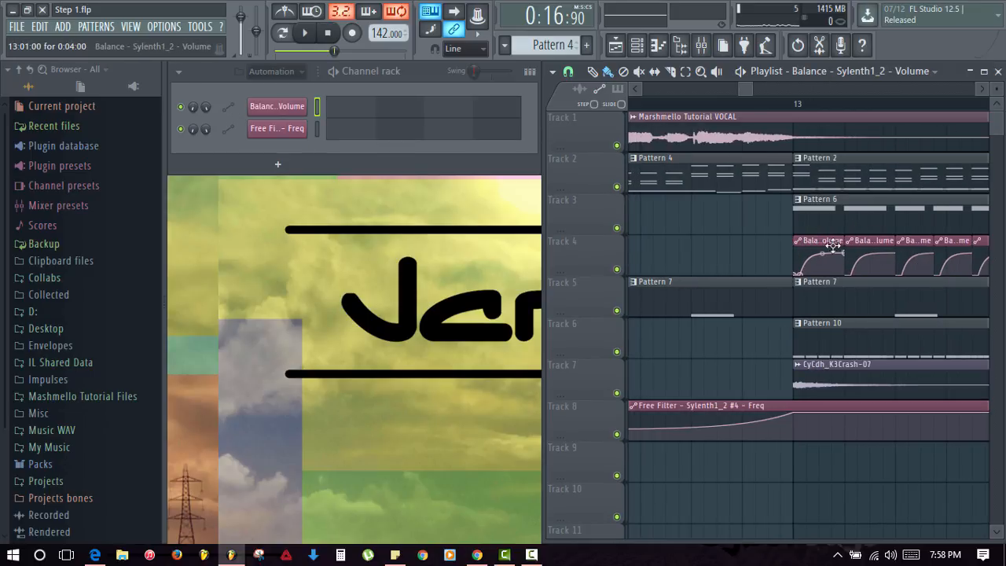
scroll(860, 118, up, 3)
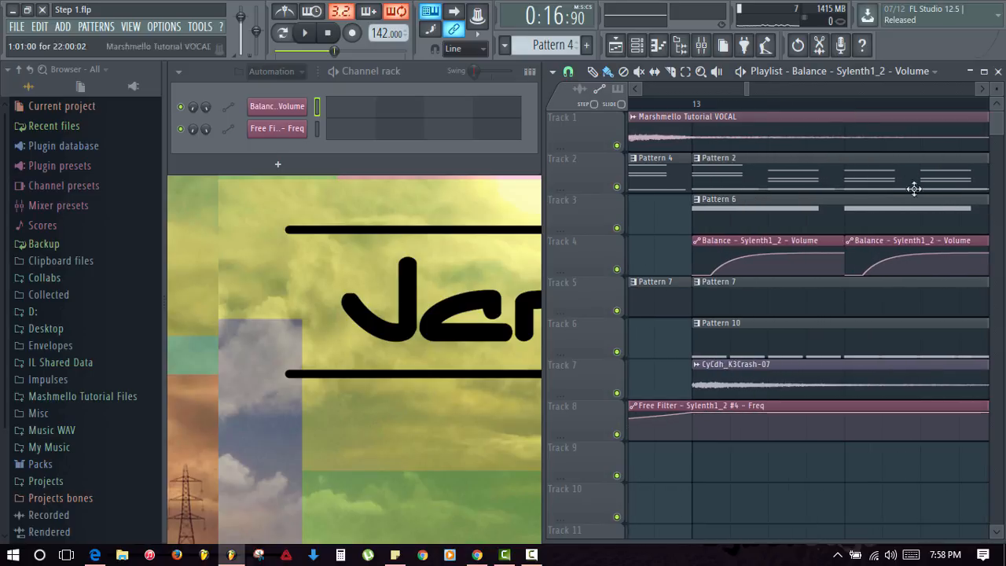
right_click(846, 253)
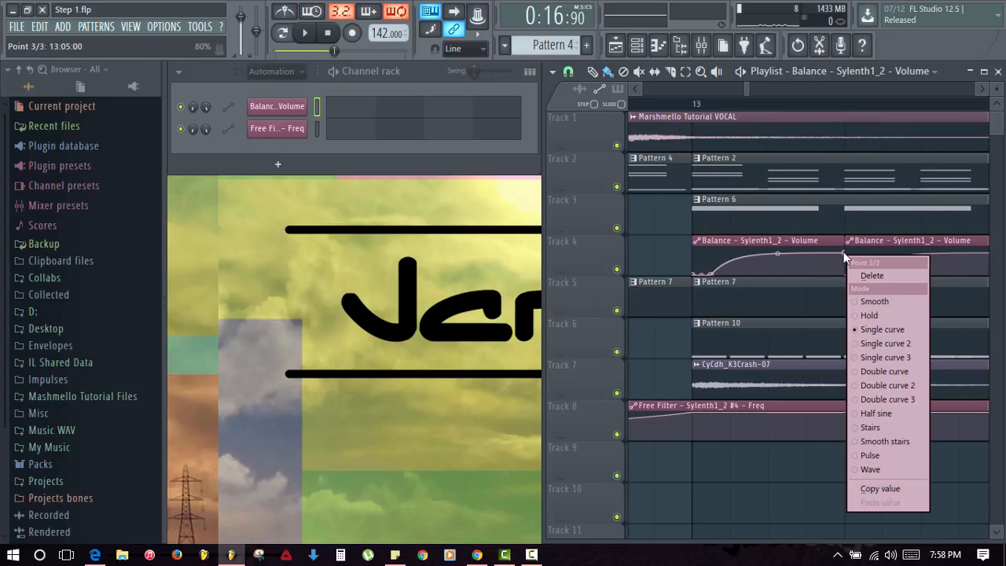
click(888, 489)
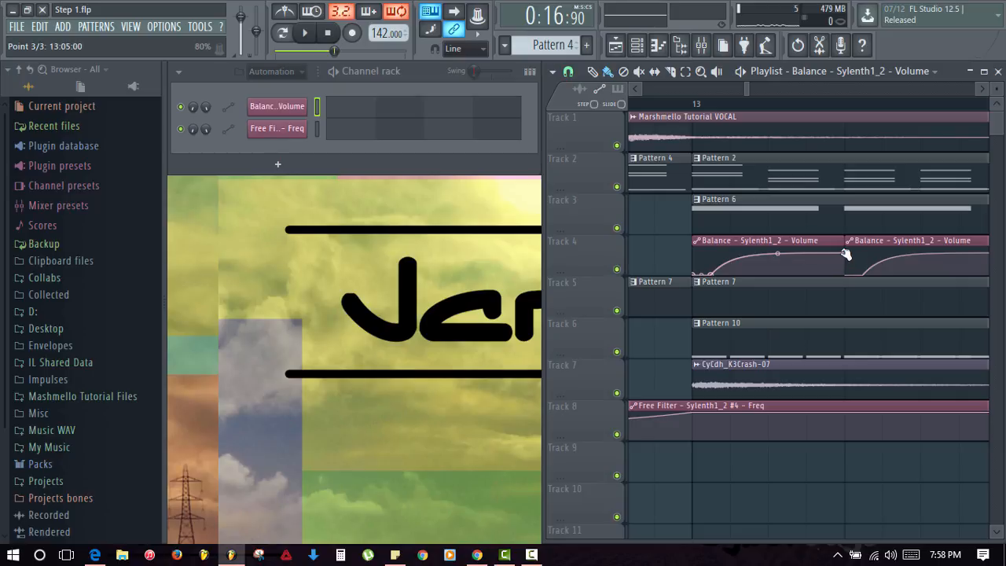
drag(846, 253, 782, 254)
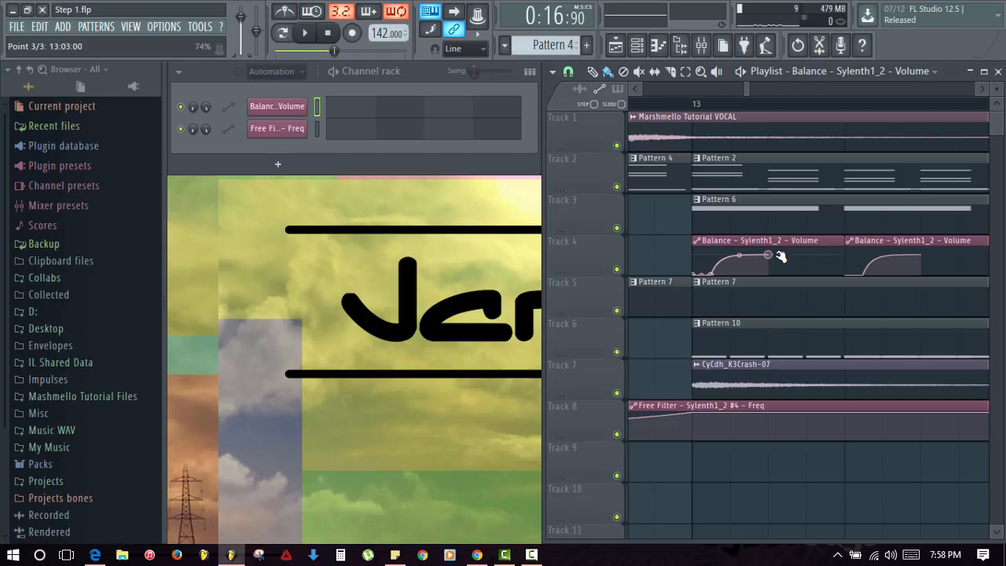
right_click(776, 257)
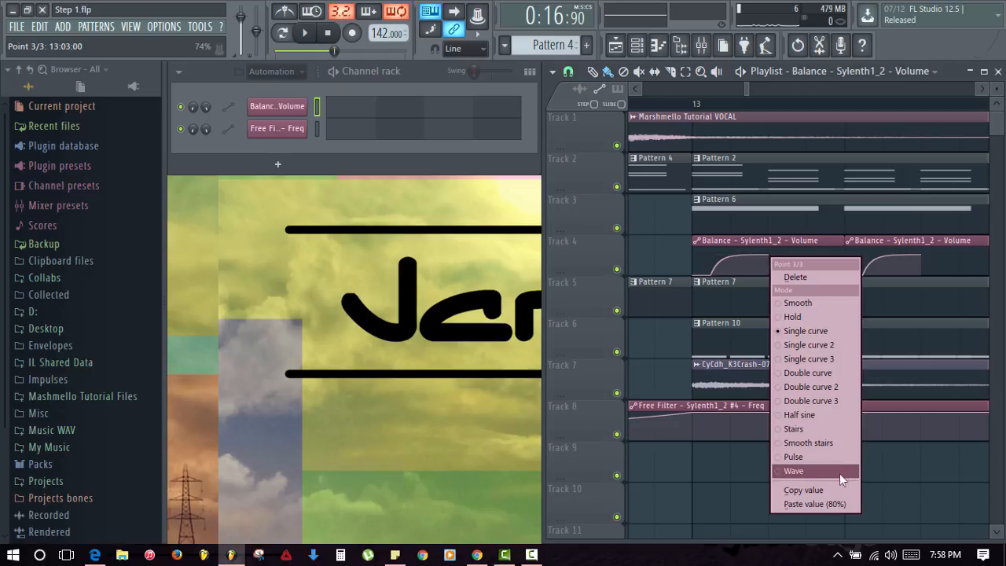
click(833, 507)
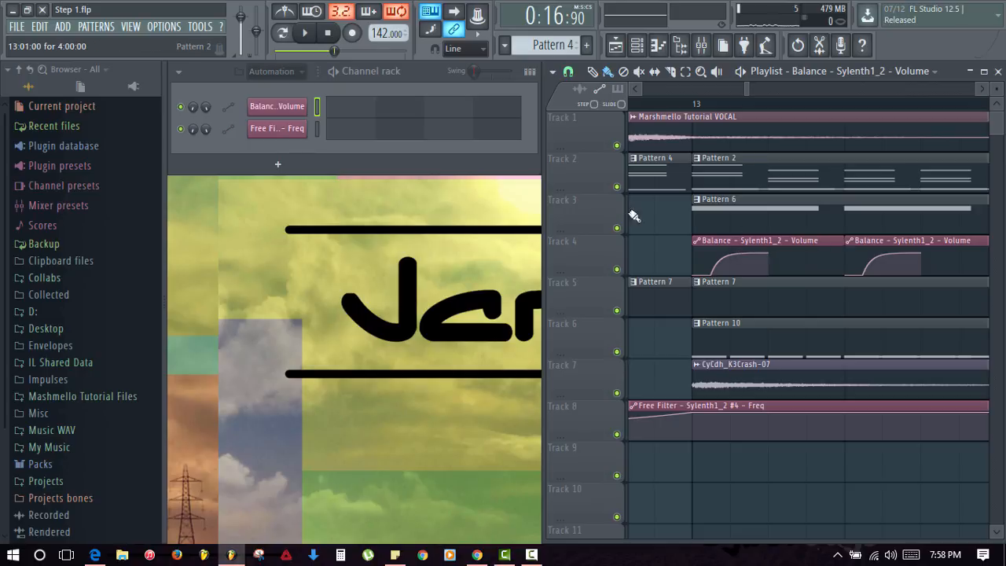
- Resize both Track 4 Balance clips slightly shorter, then play from bar 13 to check
click(610, 245)
drag(840, 245, 766, 237)
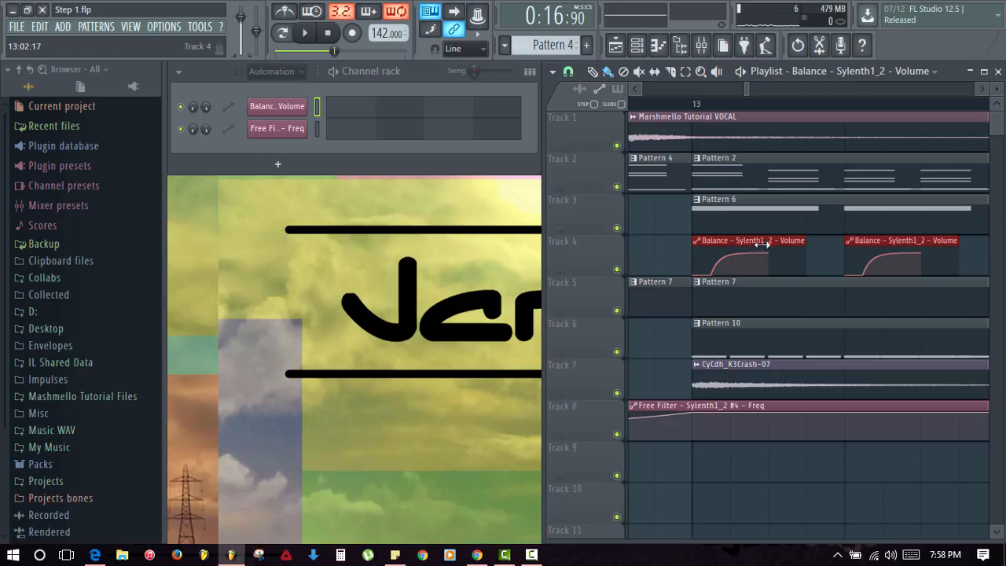
drag(762, 245, 833, 246)
click(831, 476)
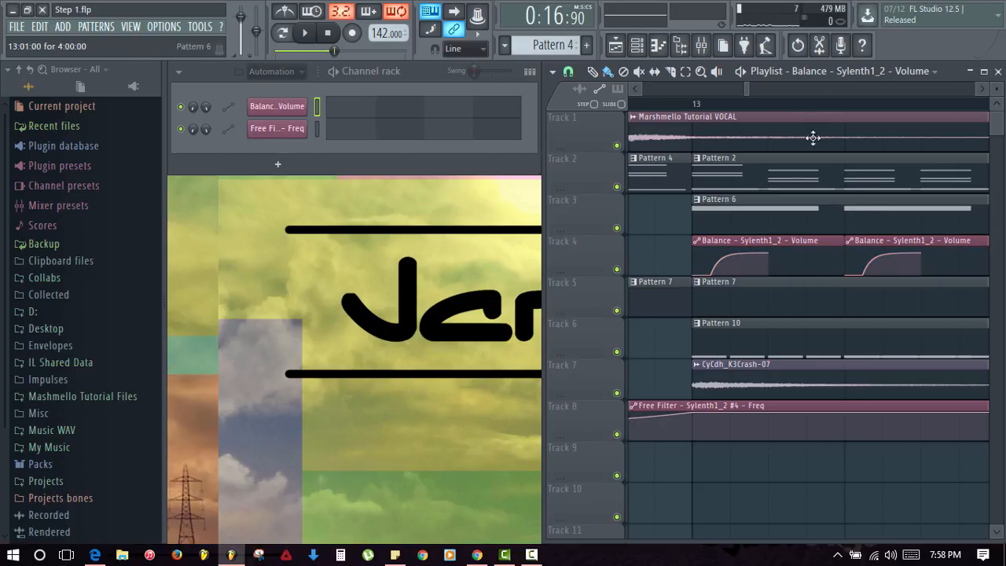
scroll(822, 105, down, 3)
scroll(816, 106, down, 2)
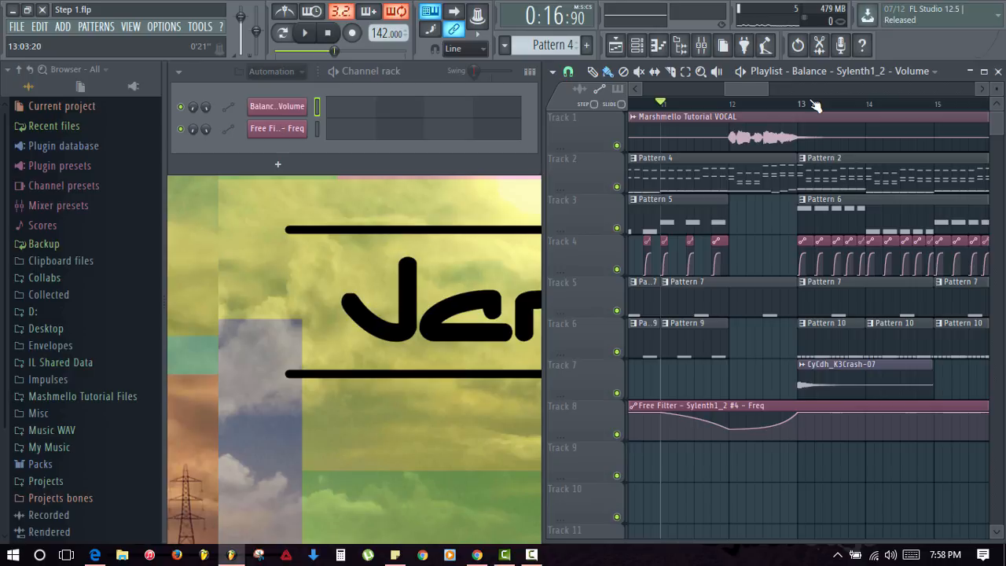
click(803, 106)
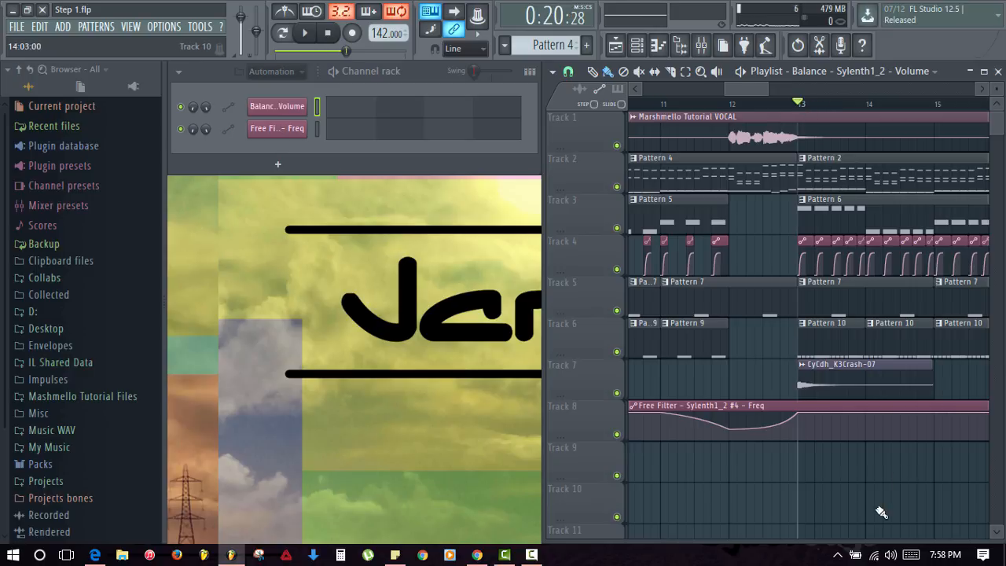
key(space)
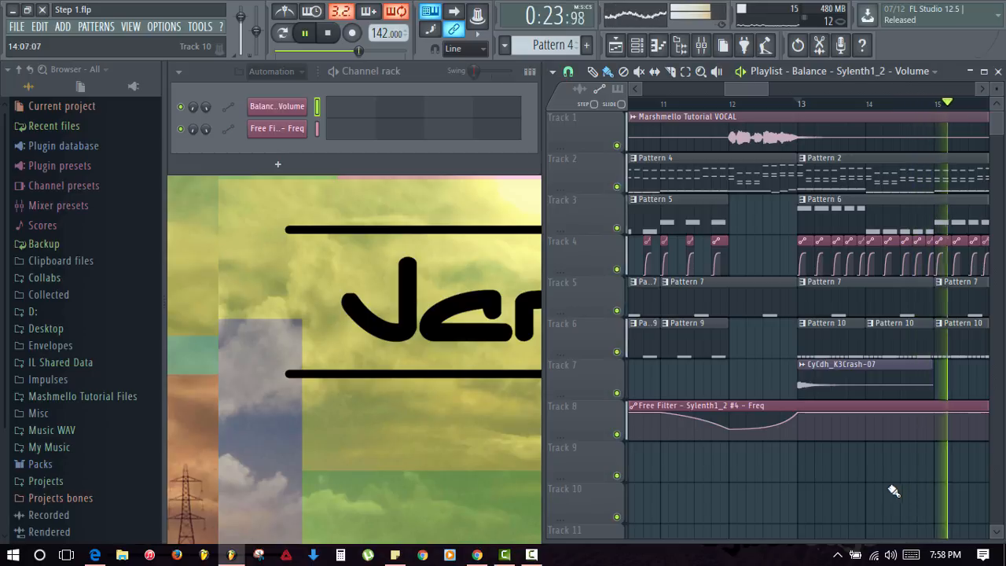
key(space)
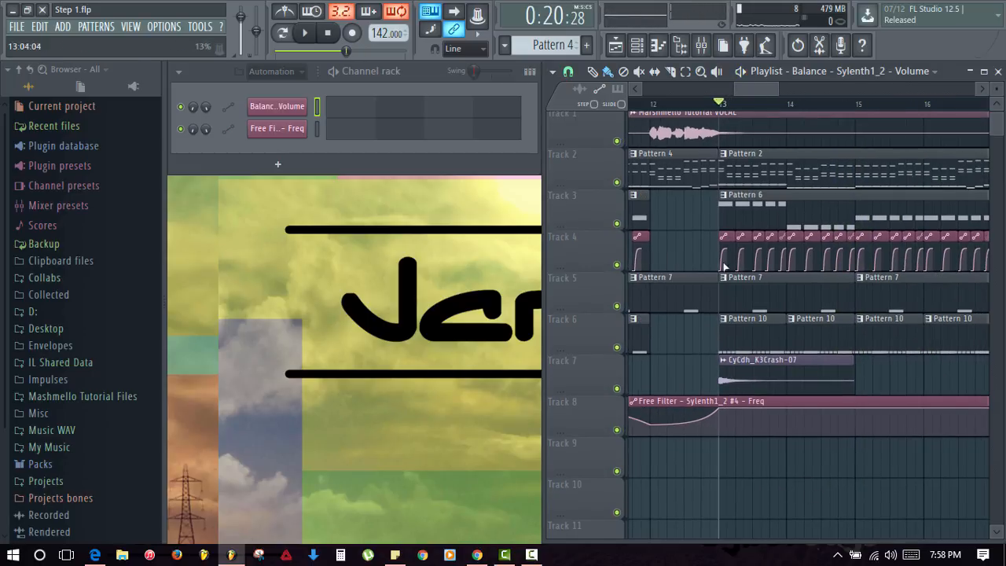
- Shift one of the first Balance volume clips later along Track 4
drag(693, 253, 746, 247)
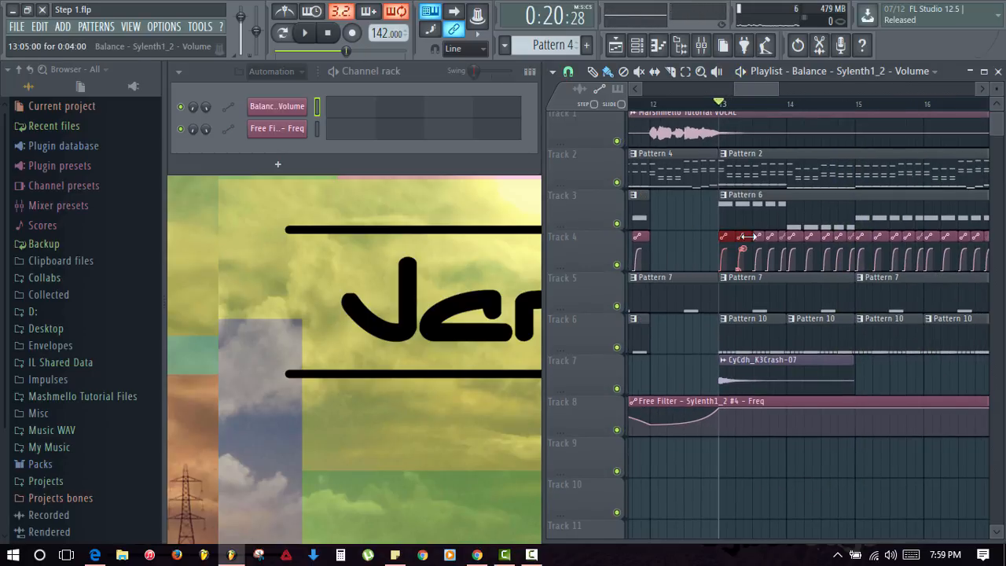
scroll(789, 116, up, 3)
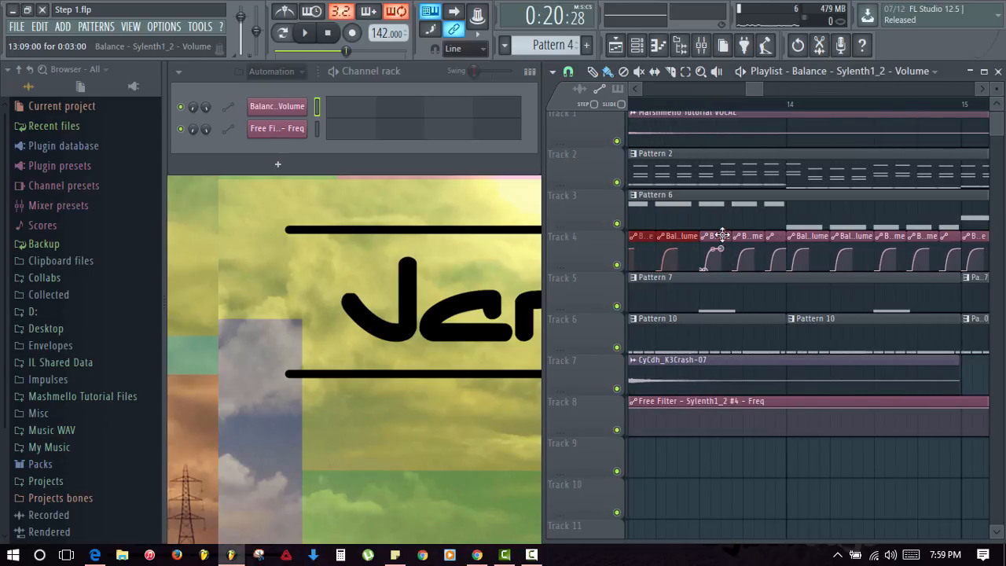
drag(722, 234, 771, 246)
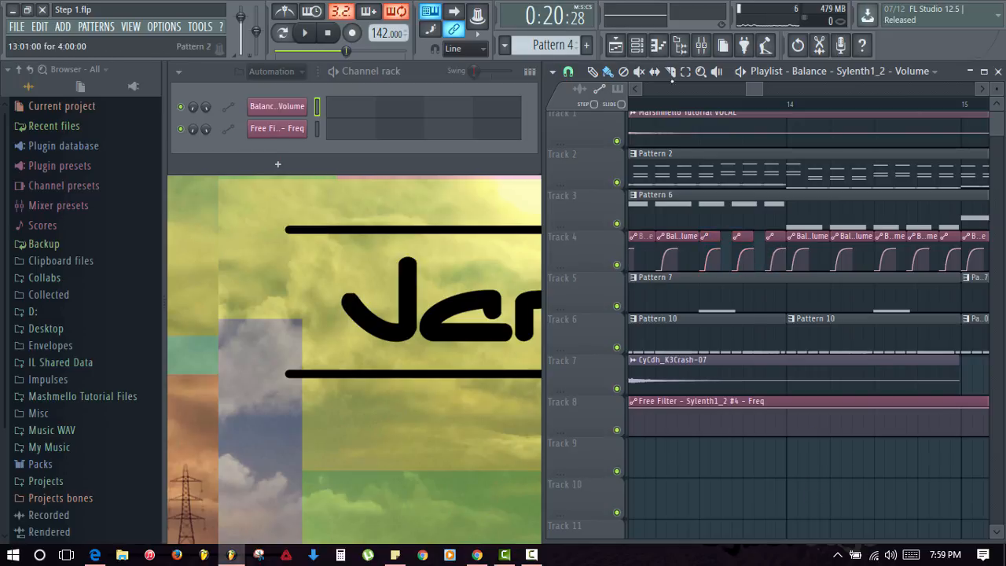
- Solo Track 2 with Track 4 enabled and play both from around bar 13
ctrl+click(617, 182)
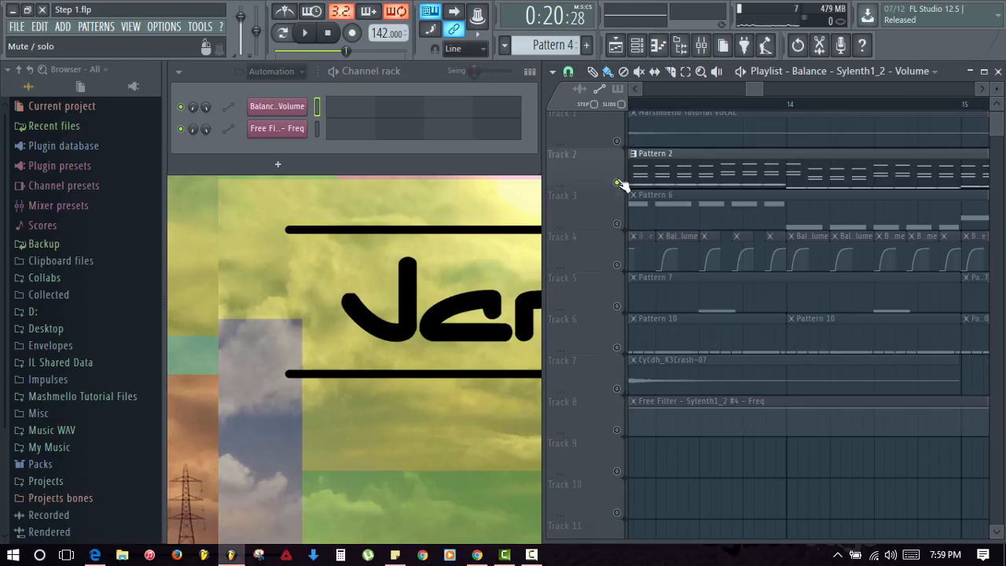
click(617, 263)
key(space)
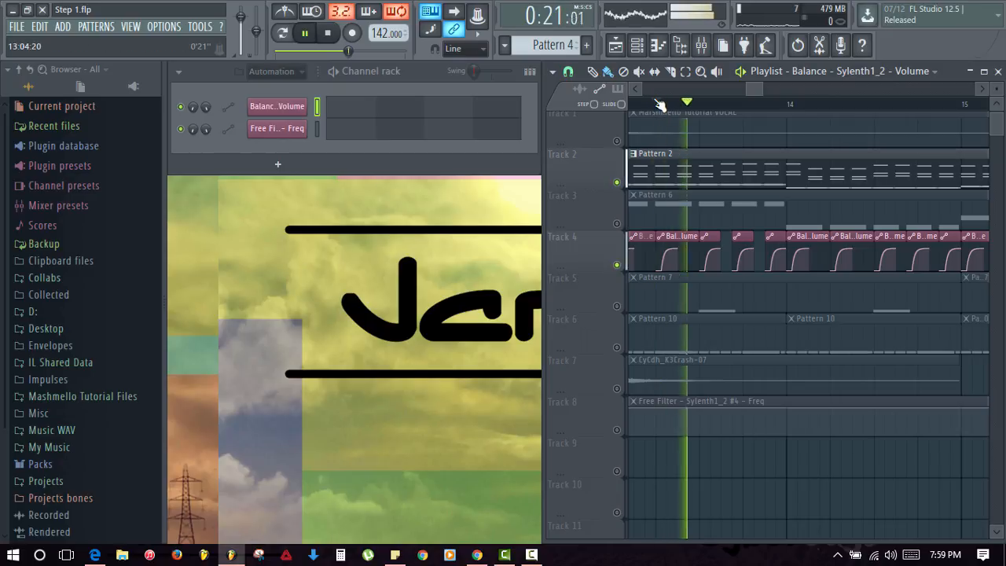
click(659, 103)
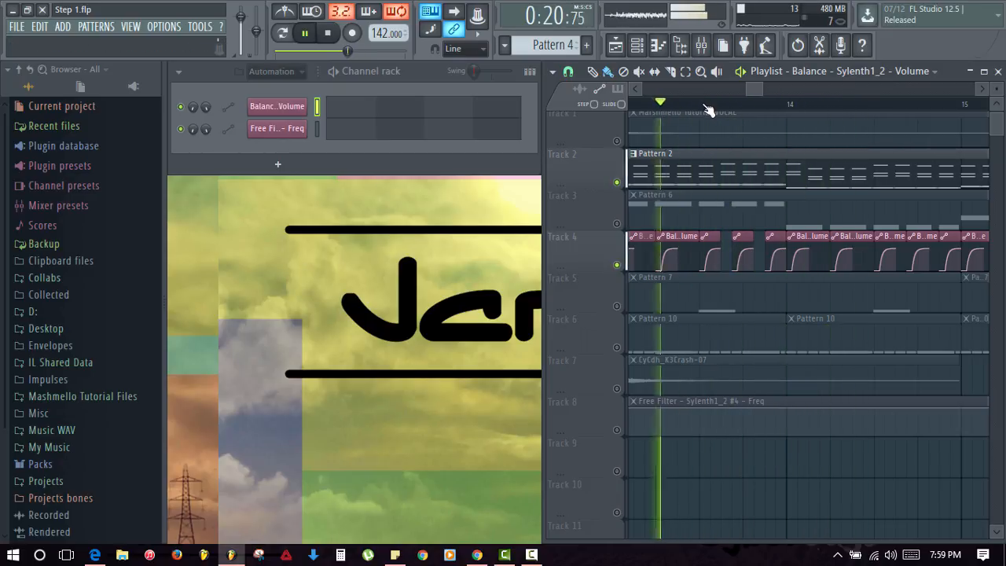
key(space)
key(space)
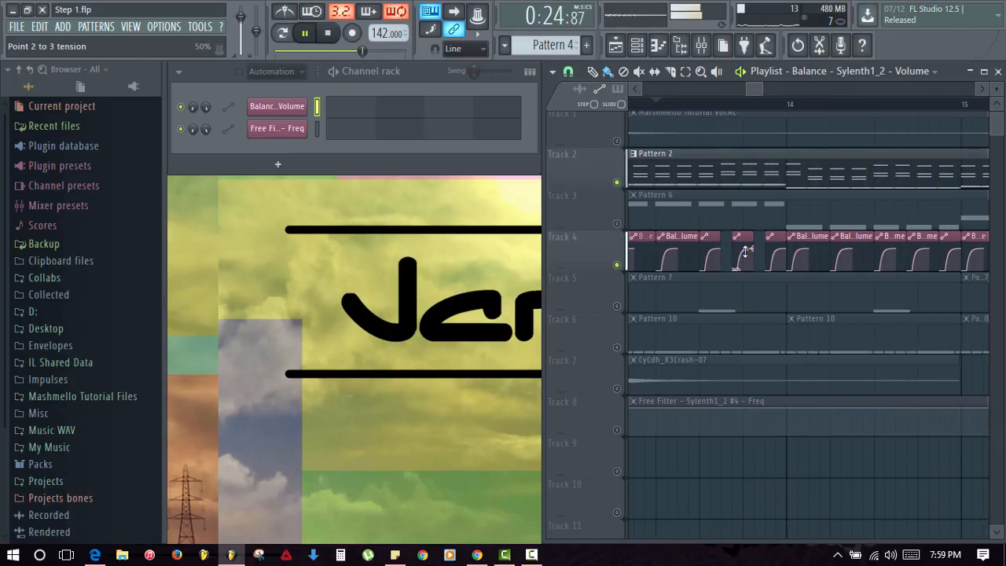
scroll(762, 110, down, 3)
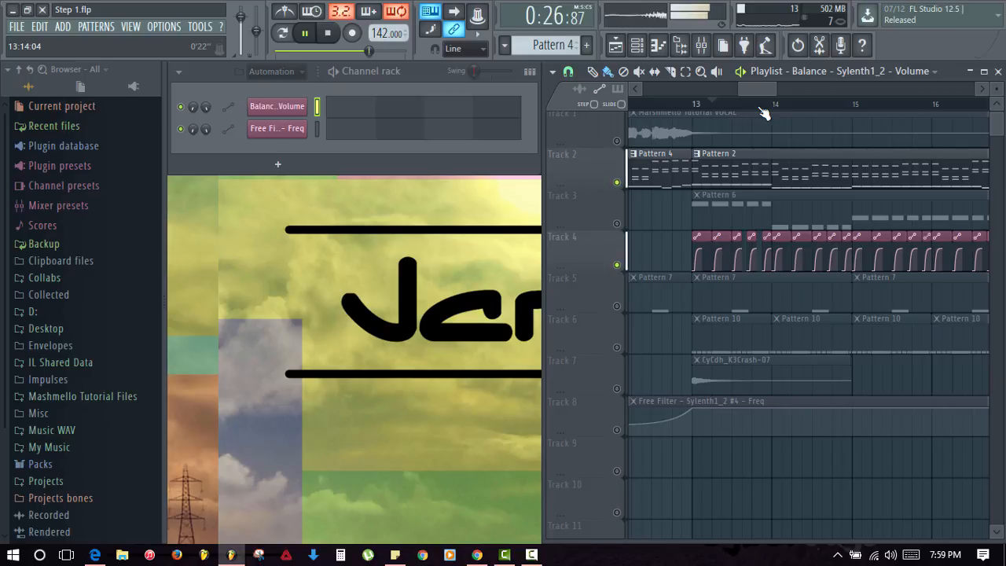
click(712, 105)
key(space)
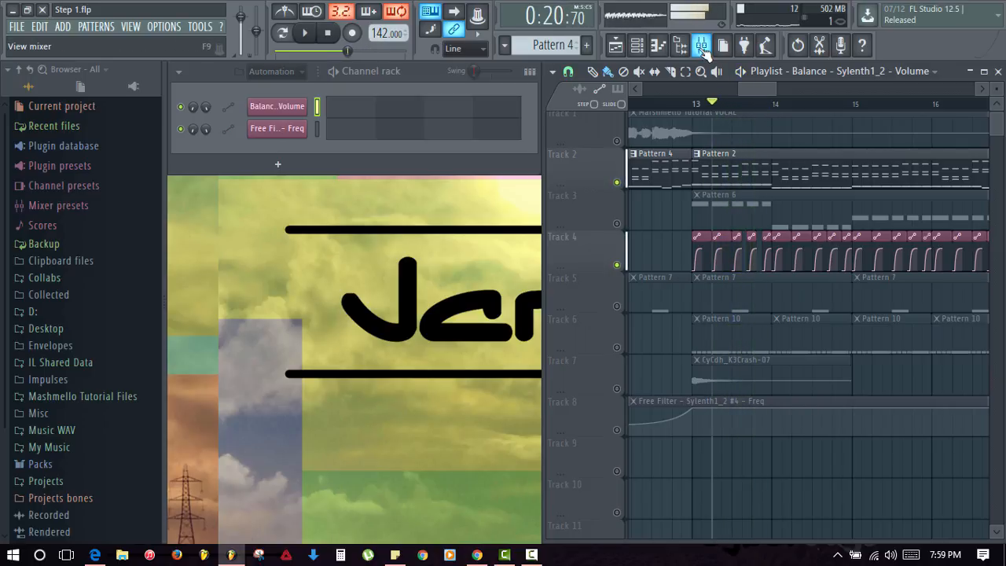
- Unmute every playlist track and play the song from bar 4 to review it
click(701, 47)
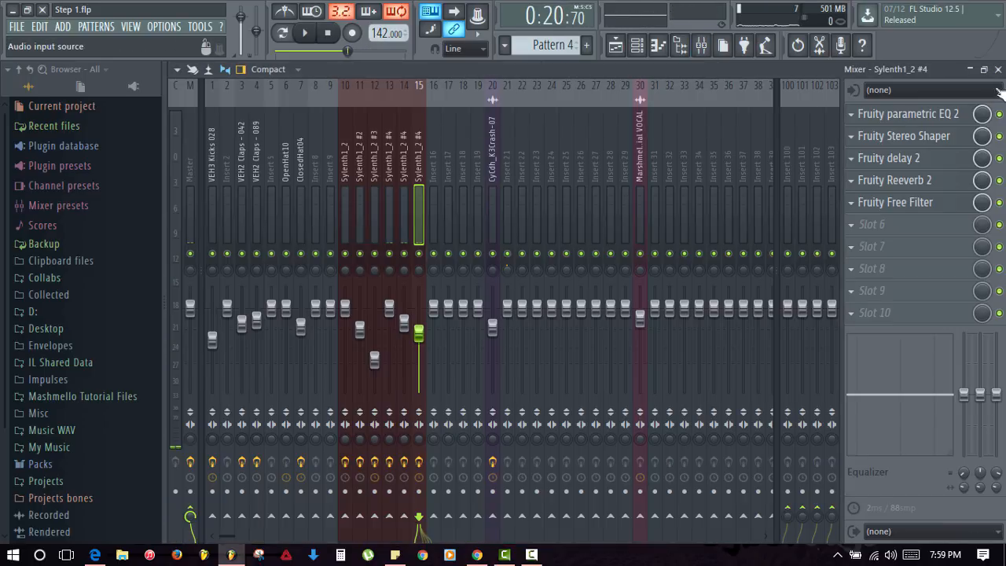
click(997, 69)
right_click(618, 265)
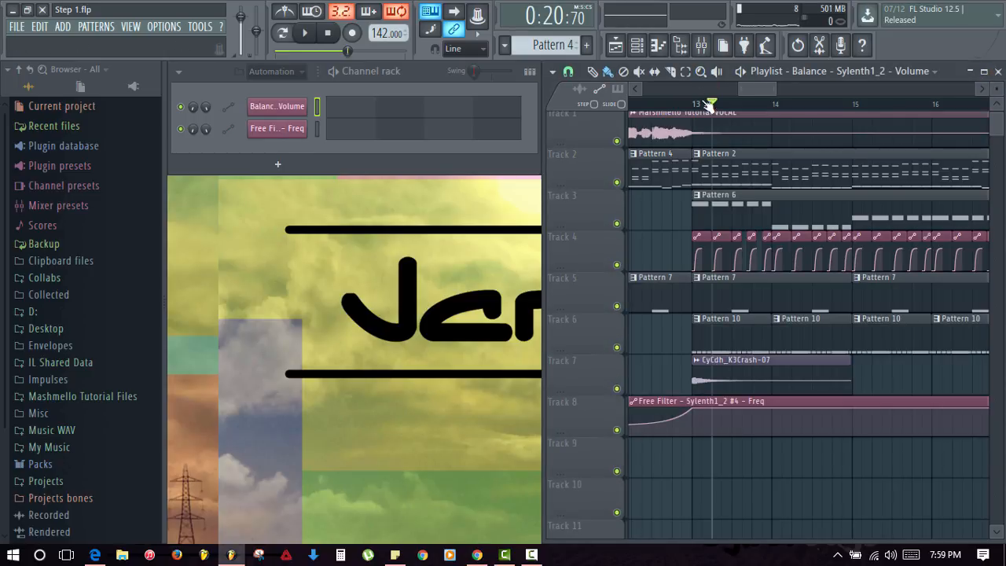
scroll(711, 105, down, 4)
drag(754, 92, 683, 93)
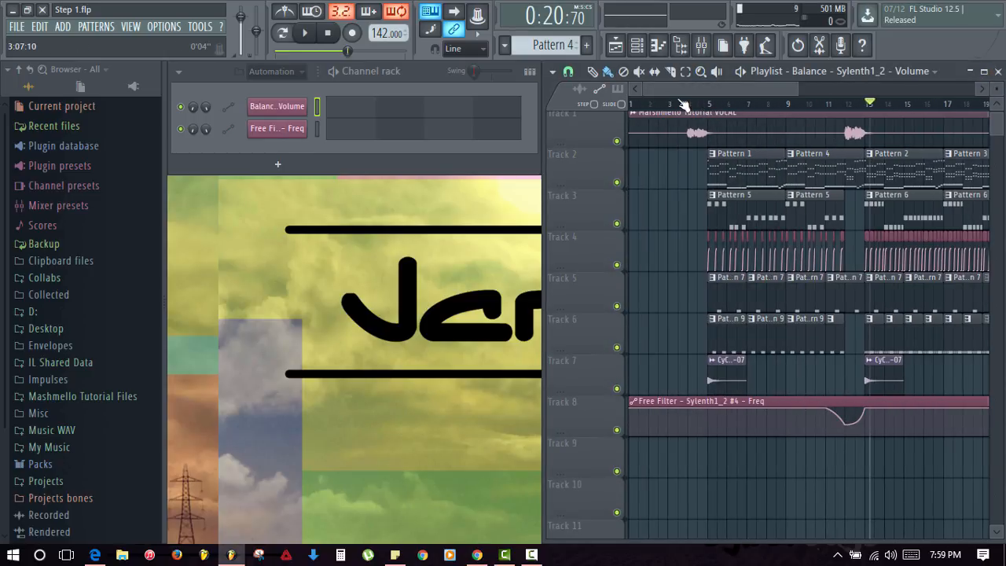
click(686, 104)
key(space)
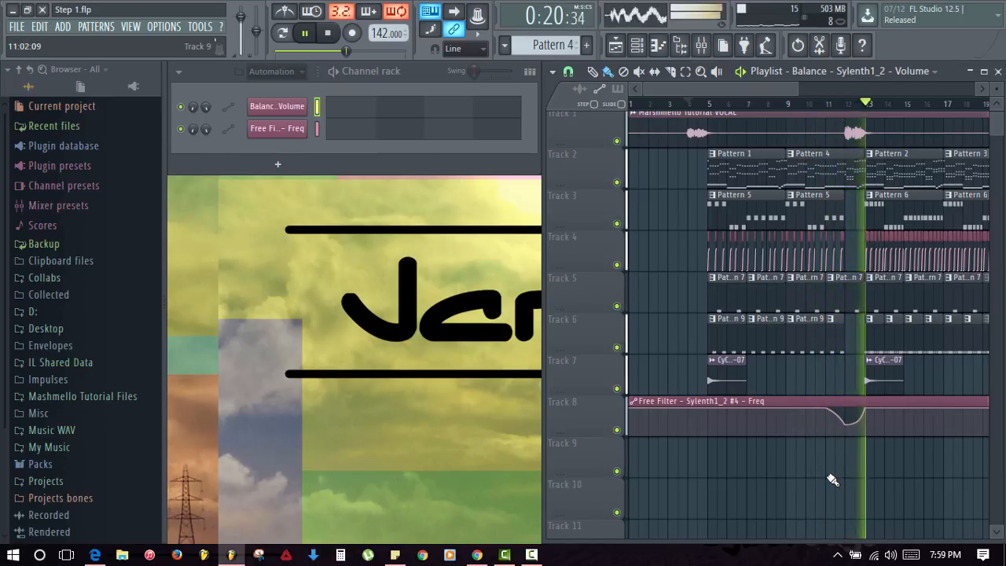
drag(900, 467, 795, 477)
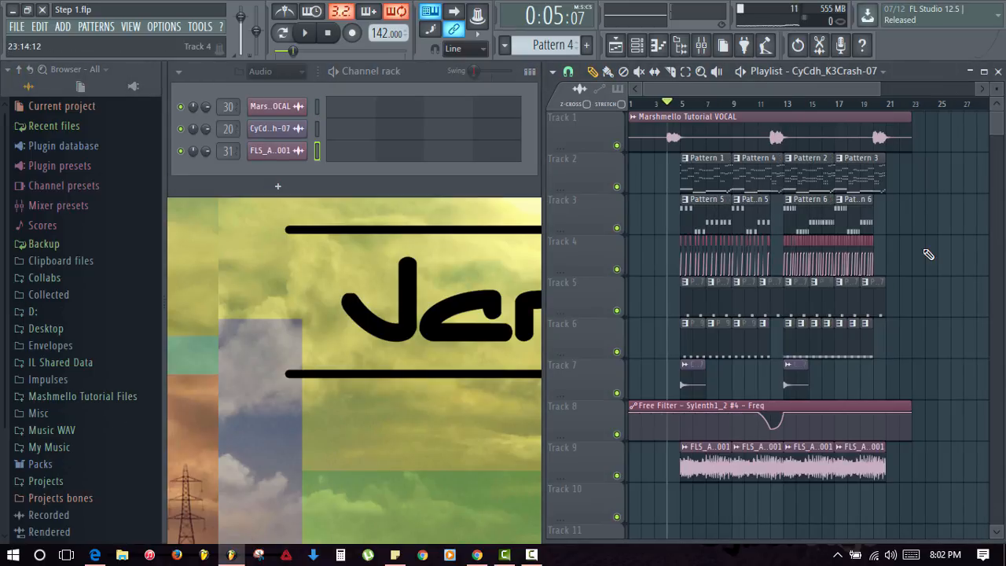
- Select the Track 9 applause clip's FLS_Applause 001 channel and inspect its settings
right_click(682, 450)
click(722, 380)
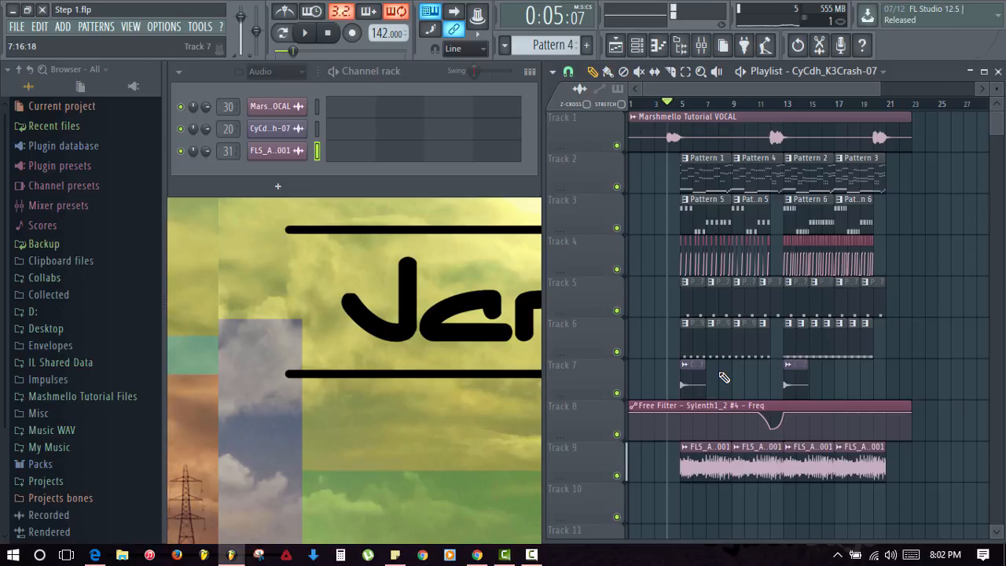
double_click(694, 459)
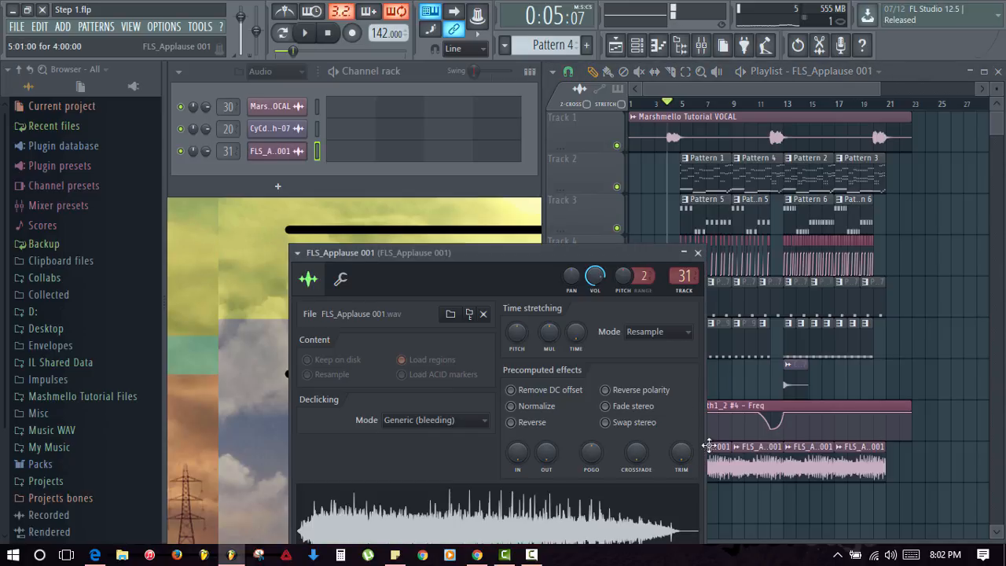
click(697, 253)
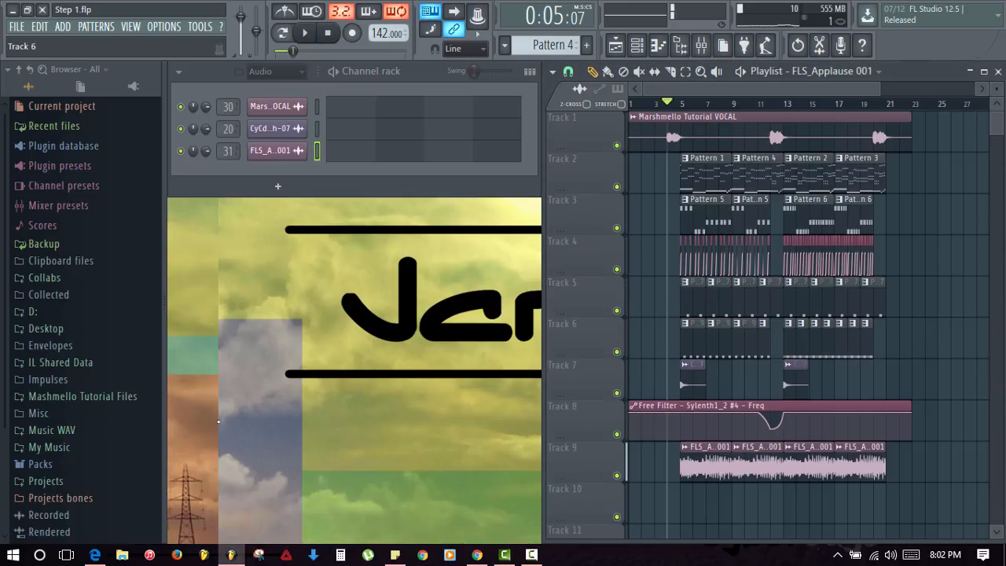
click(102, 398)
click(118, 396)
- Trim the first applause clip's start and end on Track 10, then return it to Track 9 at bar 5
drag(699, 464, 809, 495)
drag(704, 495, 681, 504)
drag(817, 509, 783, 510)
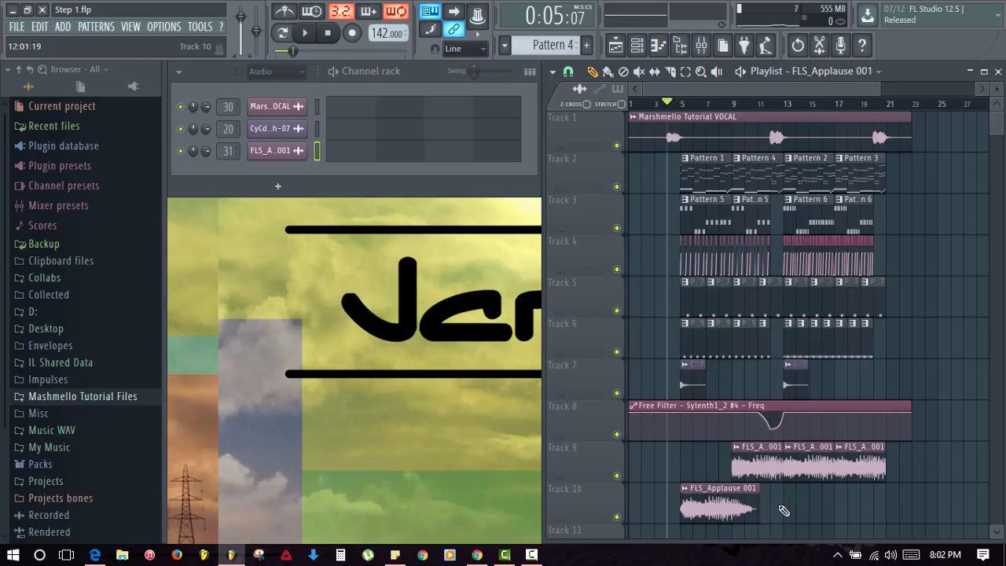
scroll(728, 310, up, 4)
scroll(743, 317, down, 2)
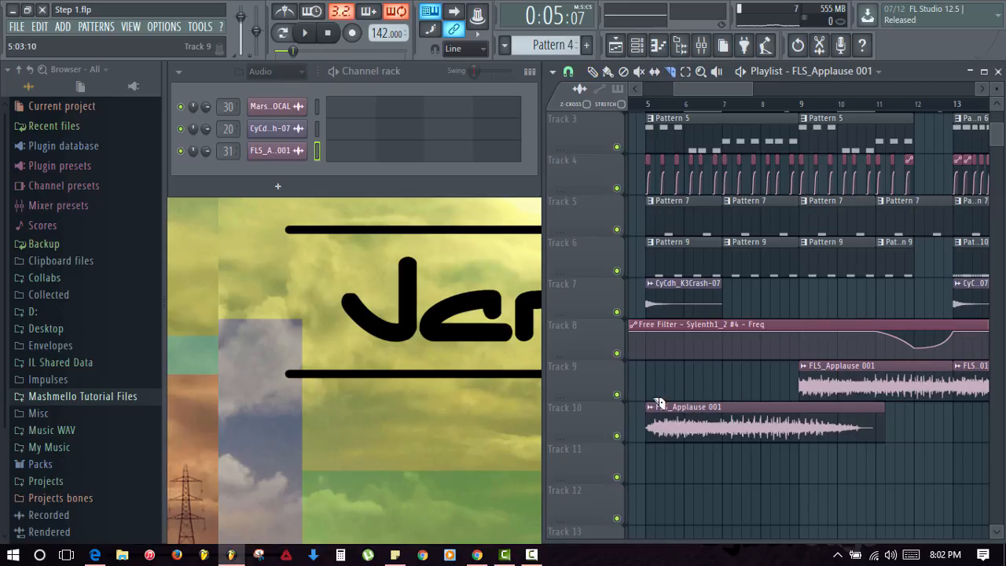
drag(656, 454, 659, 453)
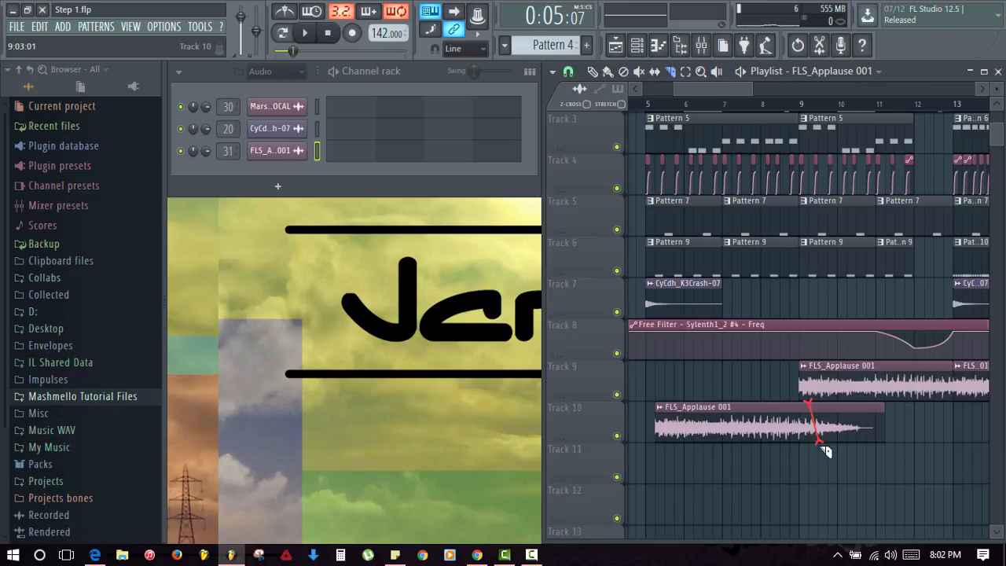
drag(817, 456, 817, 456)
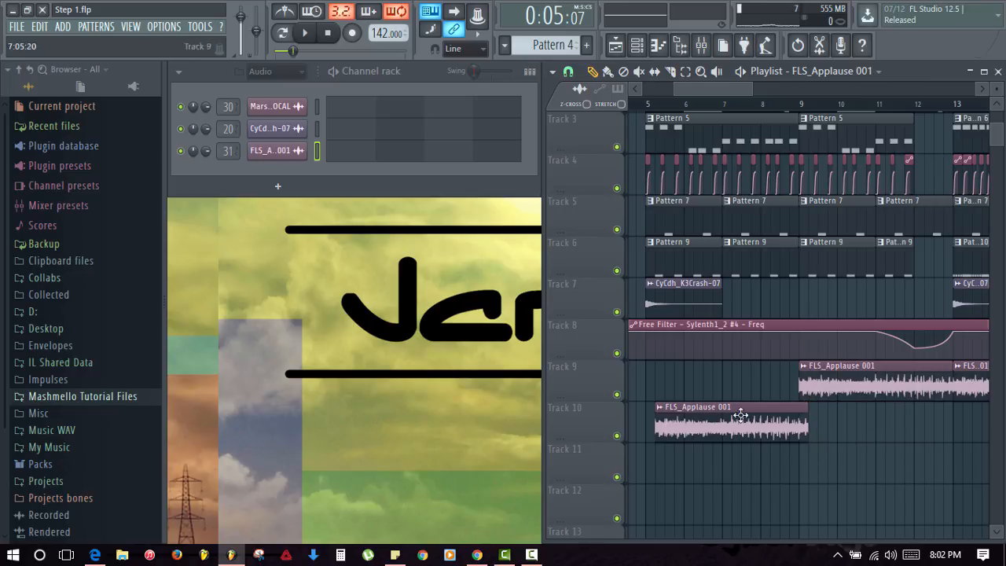
drag(740, 415, 722, 400)
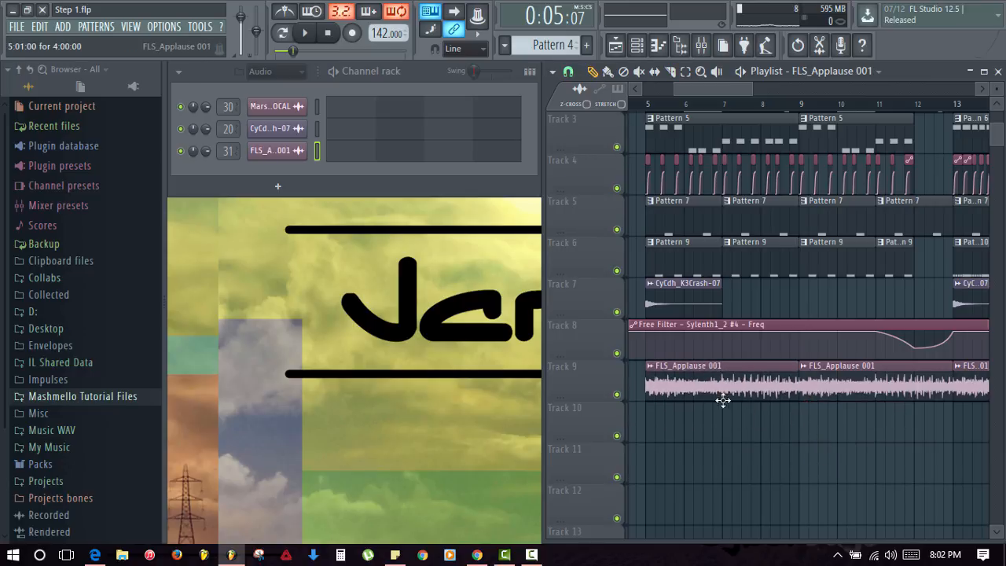
- Check the applause channel's declicking mode, leaving it on Generic (bleeding)
double_click(714, 382)
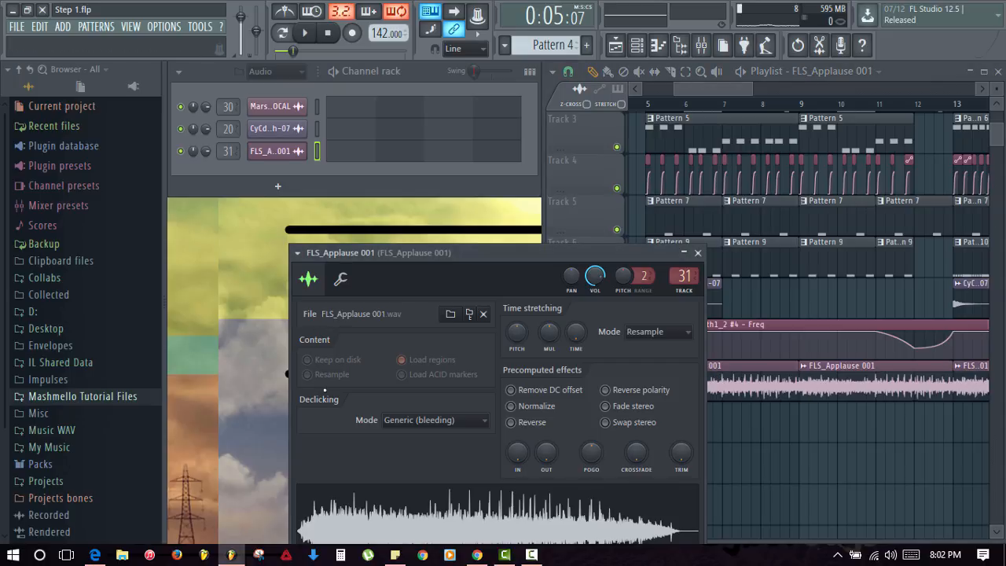
click(404, 420)
click(415, 478)
click(697, 253)
scroll(809, 124, down, 3)
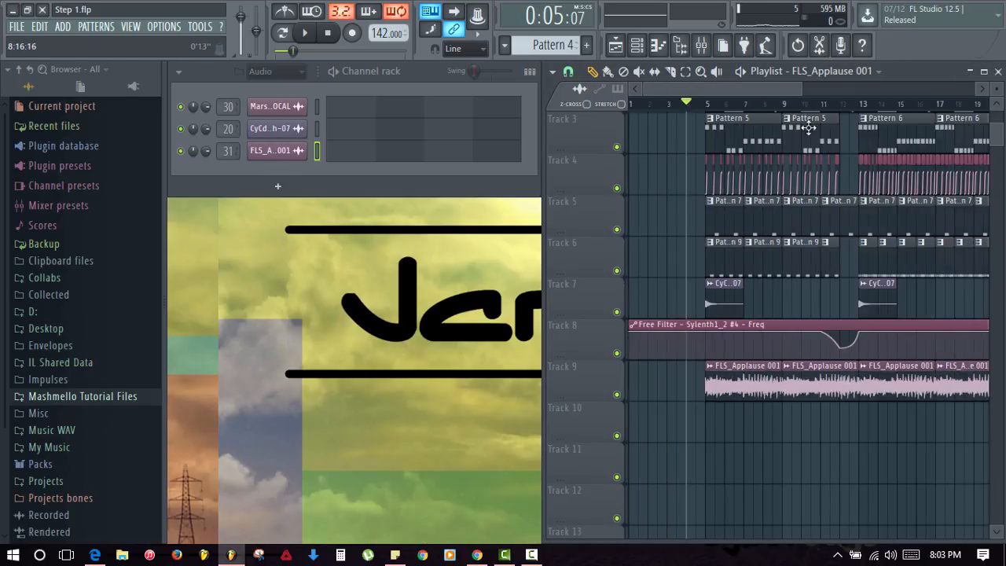
- Pan the Playlist back to Track 1 and check the applause insert in the mixer
drag(865, 303, 887, 359)
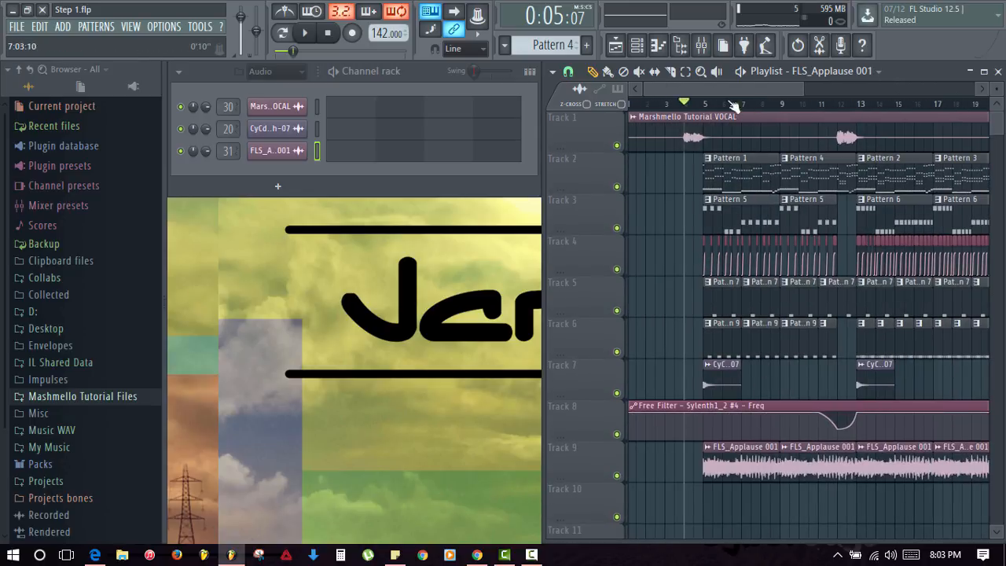
click(701, 45)
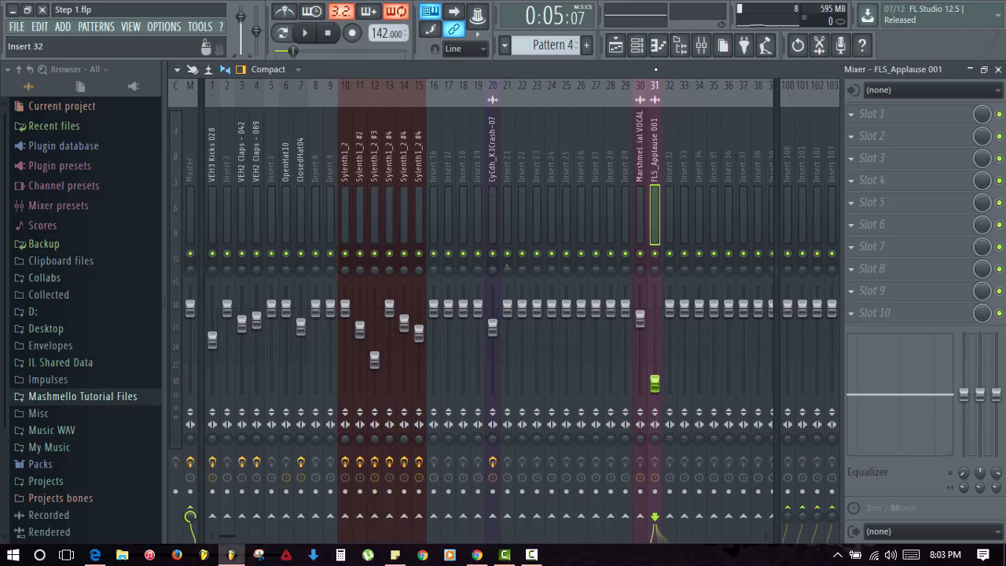
click(998, 70)
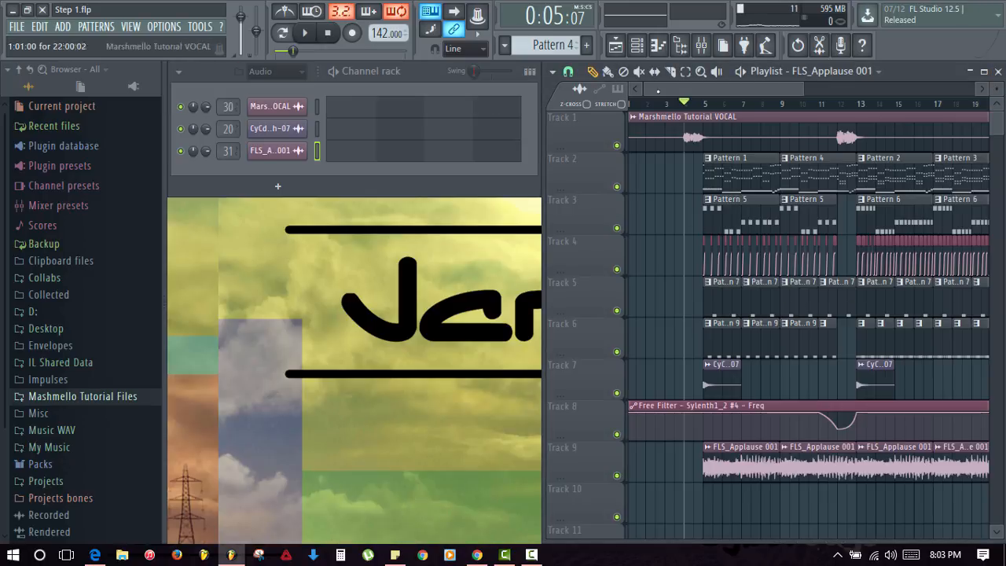
- Play the arrangement from 0:04:22, zoomed out to show every track
click(675, 104)
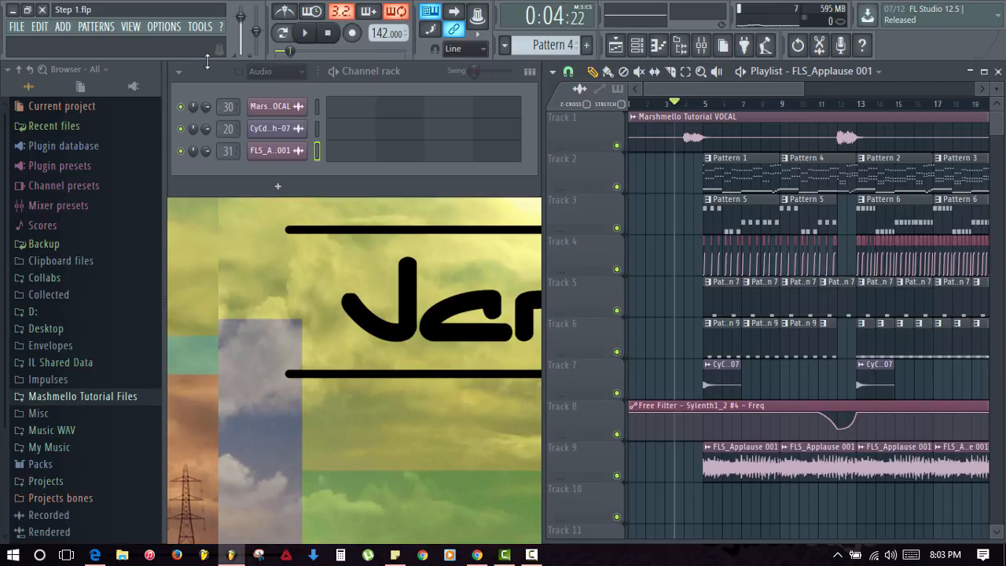
scroll(768, 158, down, 3)
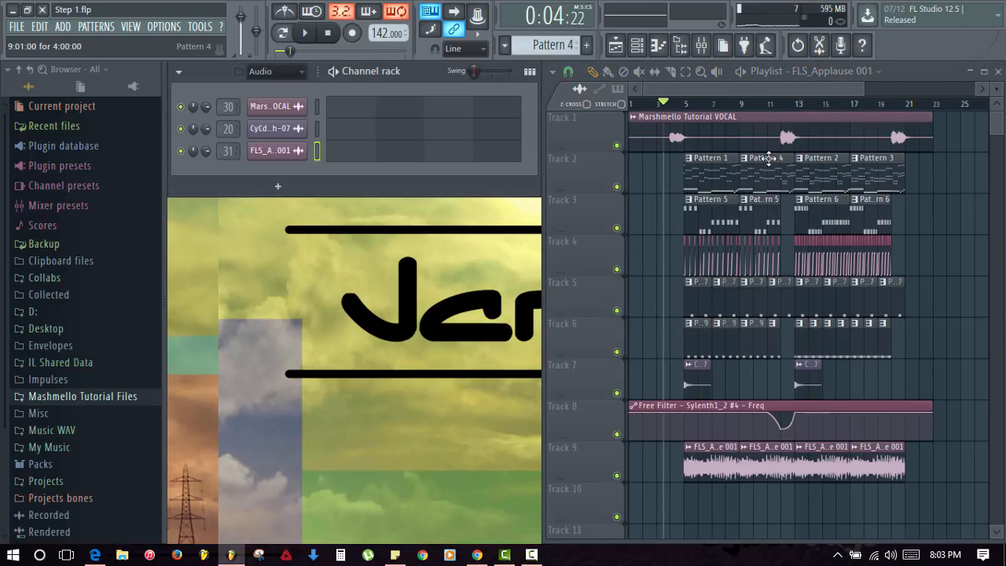
key(space)
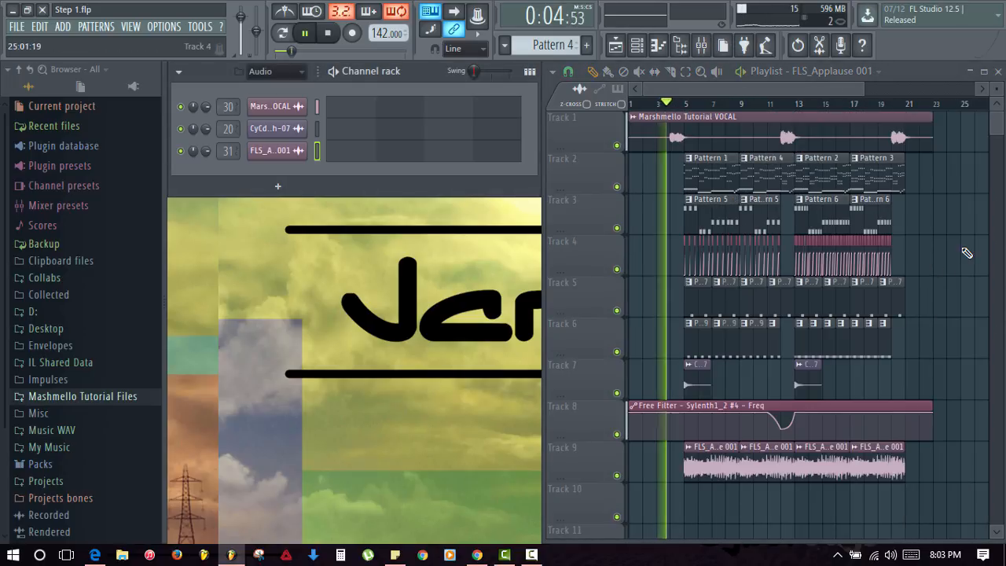
- Open Edison on the Master insert in the mixer, then close it
click(702, 45)
click(190, 197)
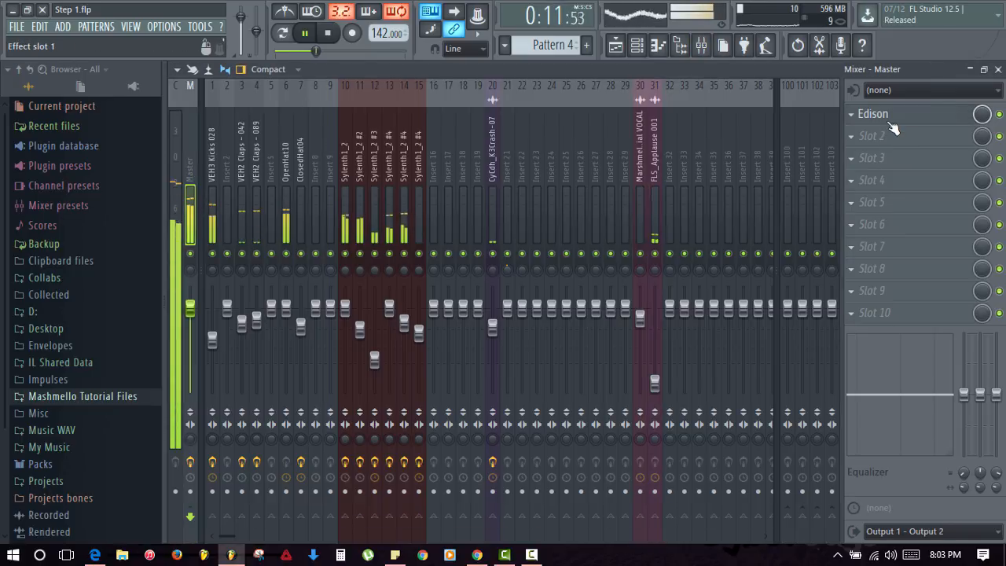
click(890, 123)
click(759, 174)
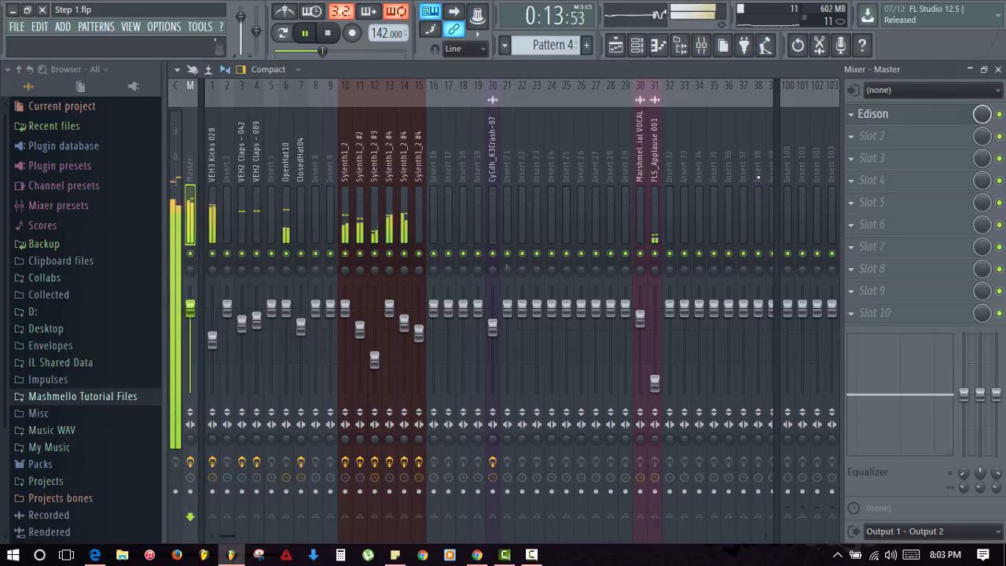
- Stop playback back at 0:04:22 and bring the mixer up again
click(998, 69)
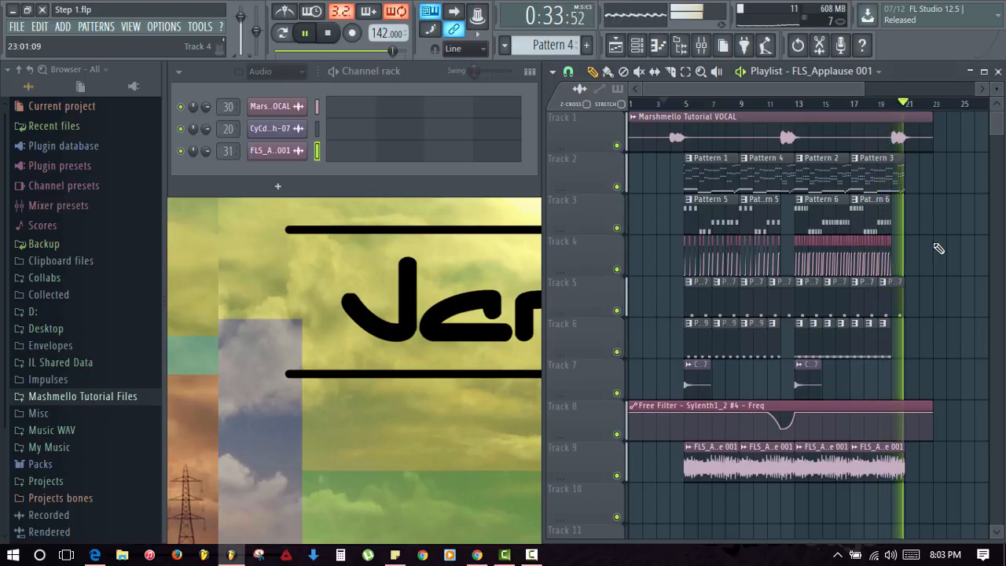
key(space)
key(F9)
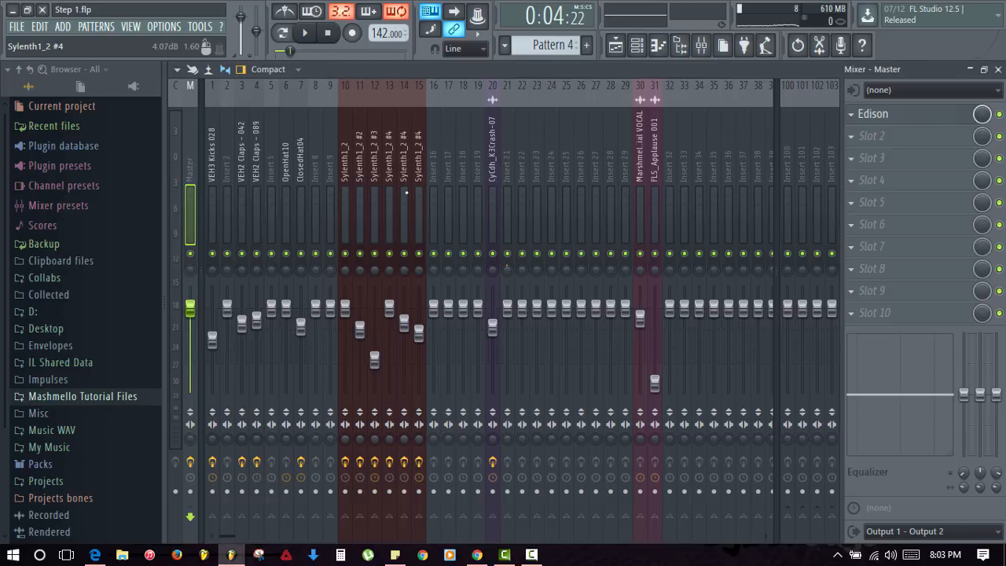
- Solo insert 13 (Sylenth1_2 #4) and inspect its Fruity Delay 2 settings
click(393, 191)
click(904, 135)
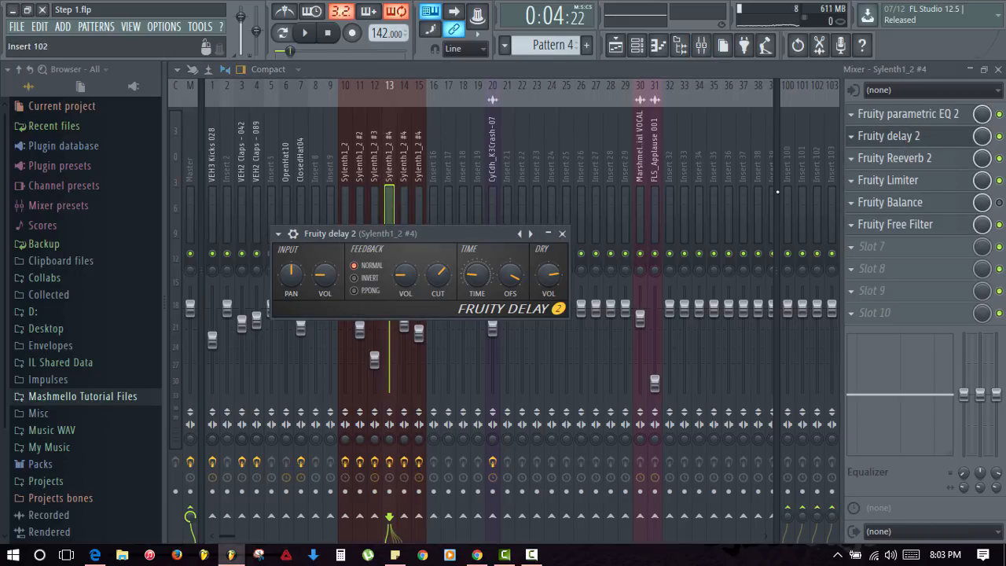
key(Escape)
right_click(390, 253)
click(404, 254)
click(419, 254)
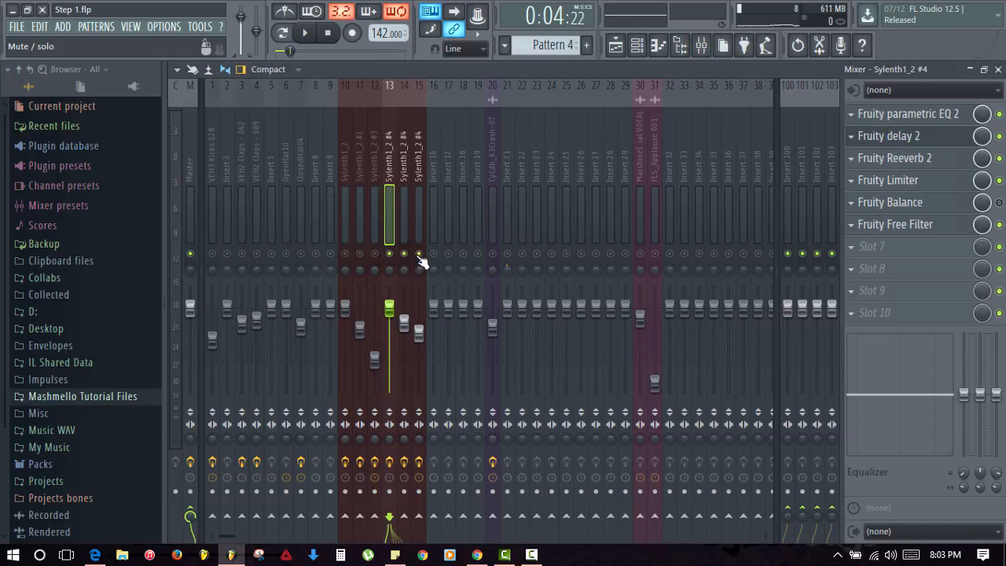
click(916, 140)
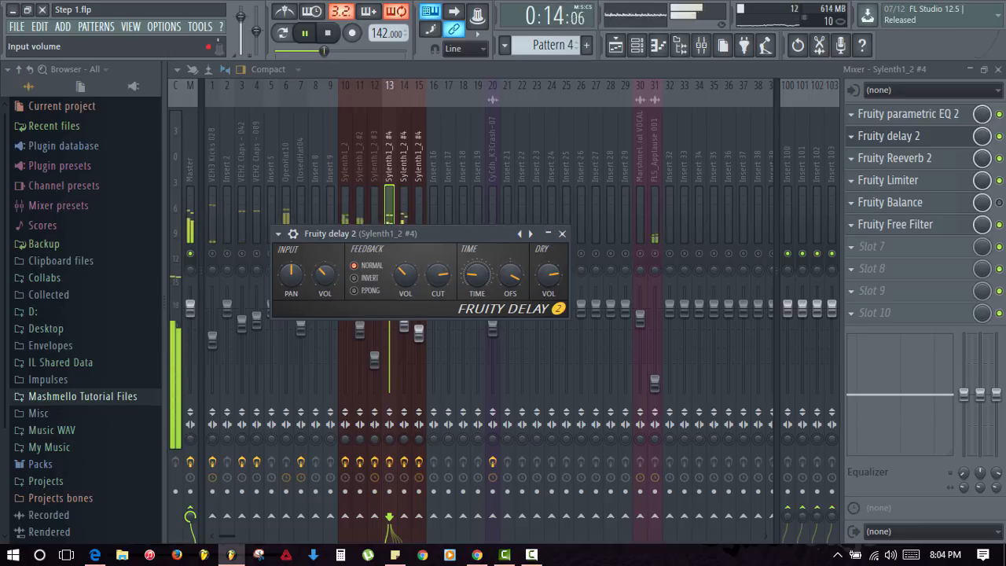
click(562, 233)
- Raise insert 13's Fruity Reeverb 2 wet level to 41% and restart playback
click(404, 157)
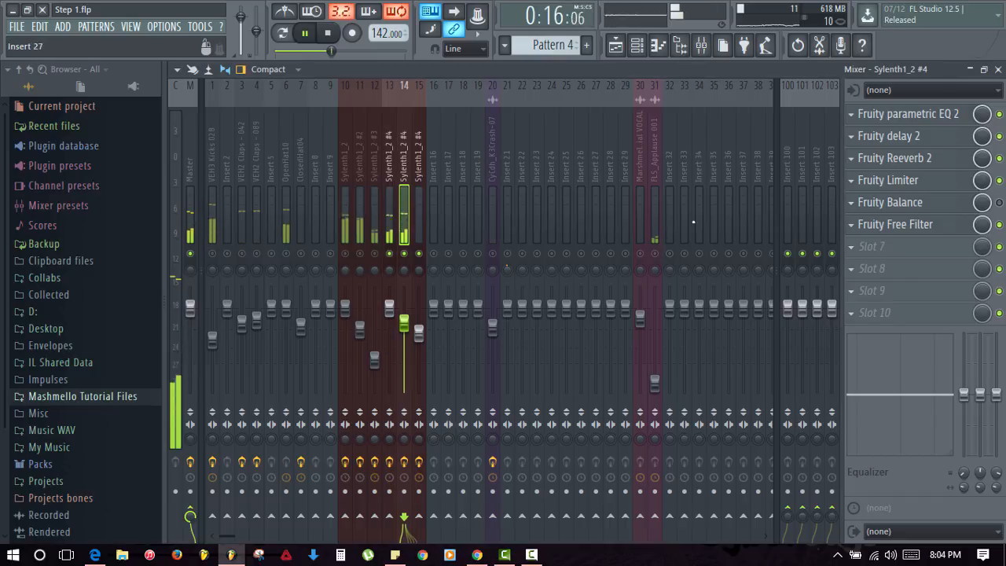
click(389, 157)
click(911, 158)
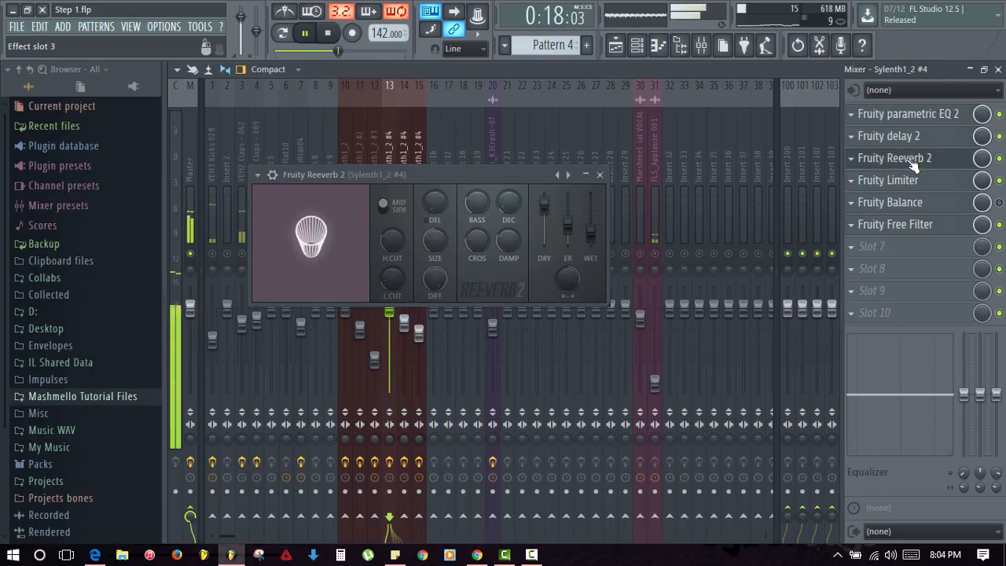
drag(591, 238, 593, 234)
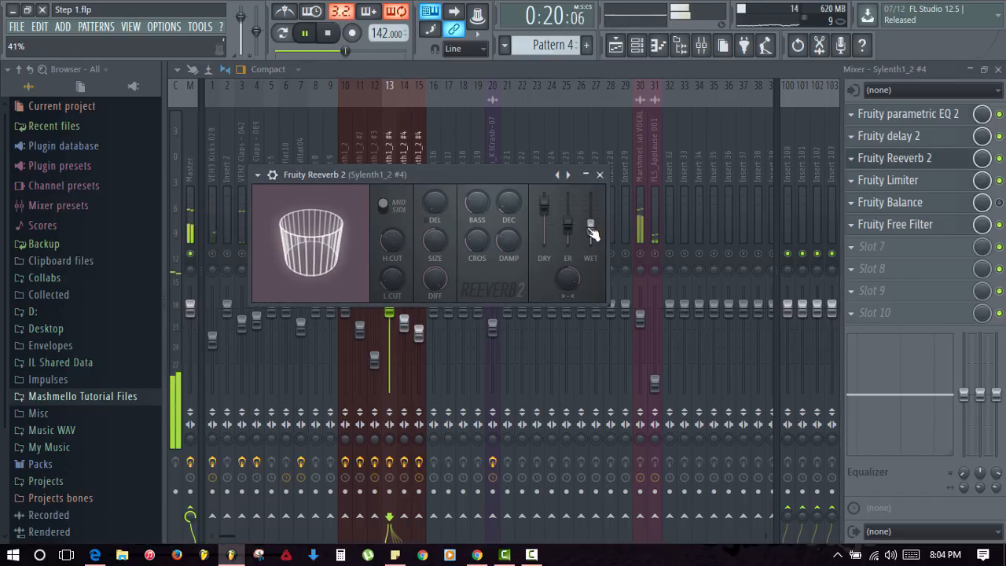
click(600, 175)
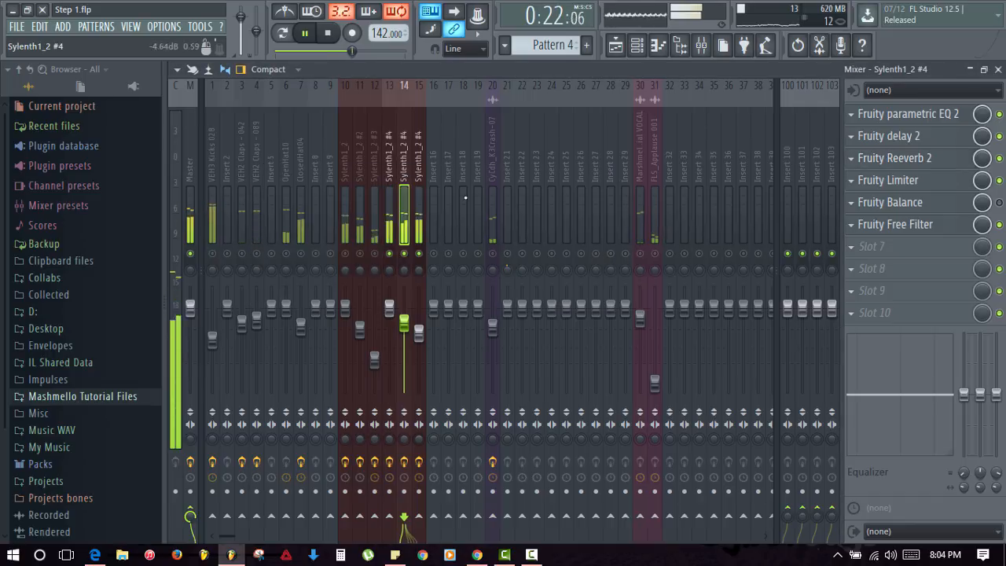
key(space)
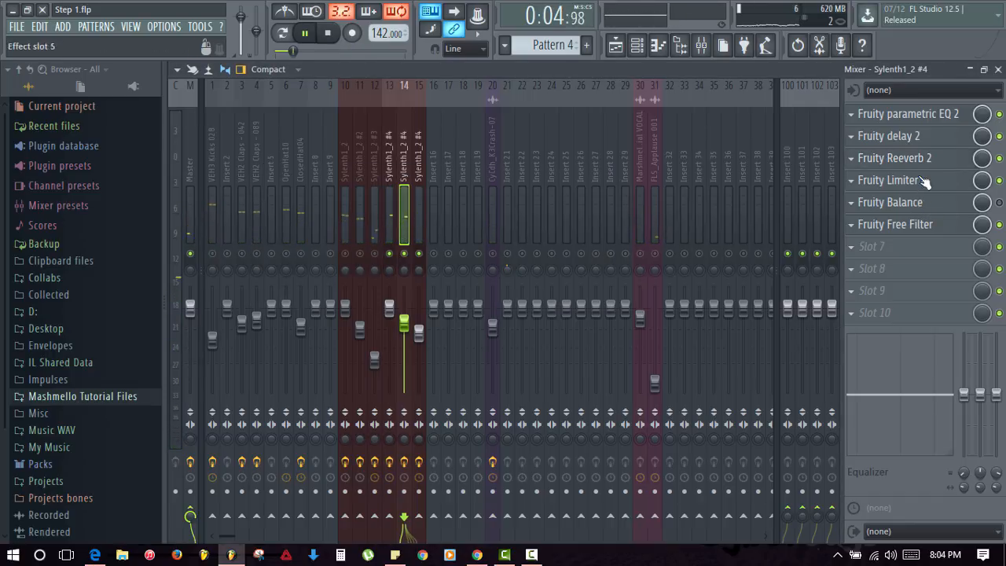
click(920, 135)
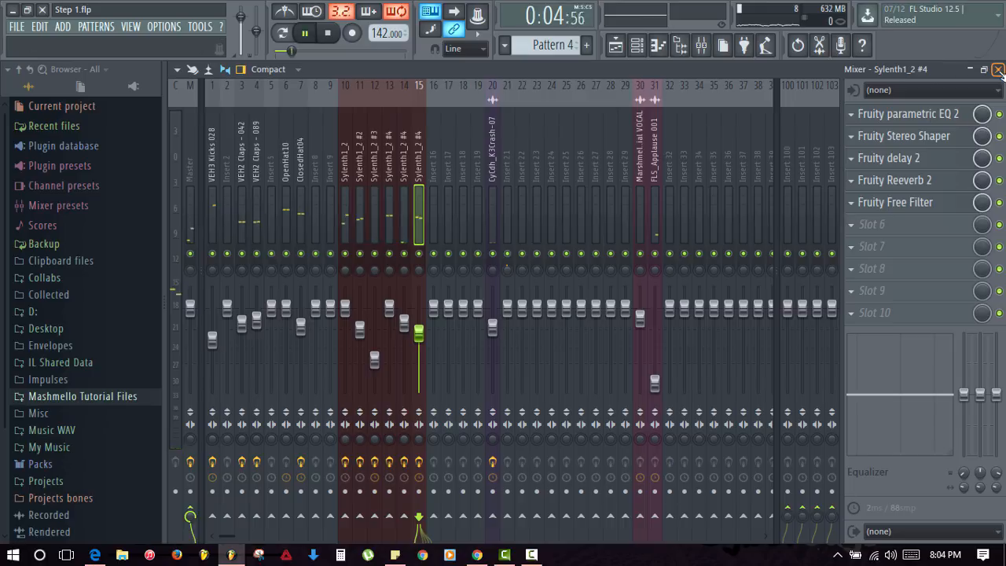
- Check the FLS_Applause 001 fader on insert 31, then return to the playlist
click(998, 69)
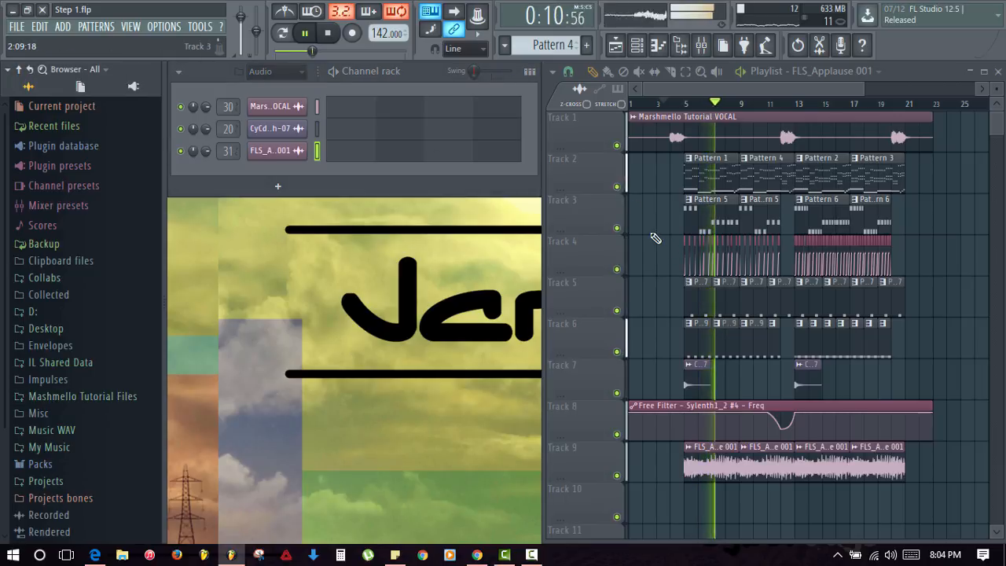
click(702, 45)
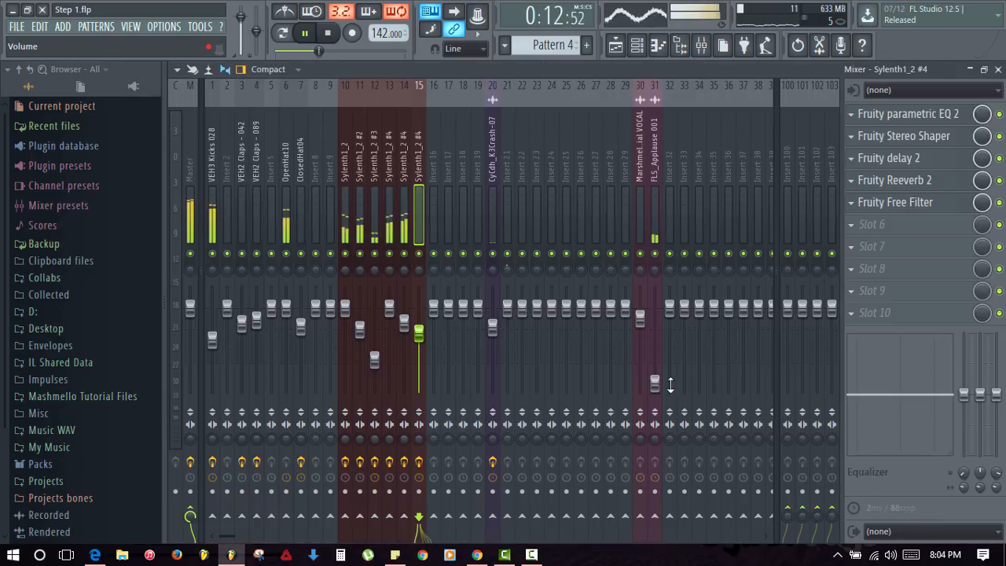
click(655, 382)
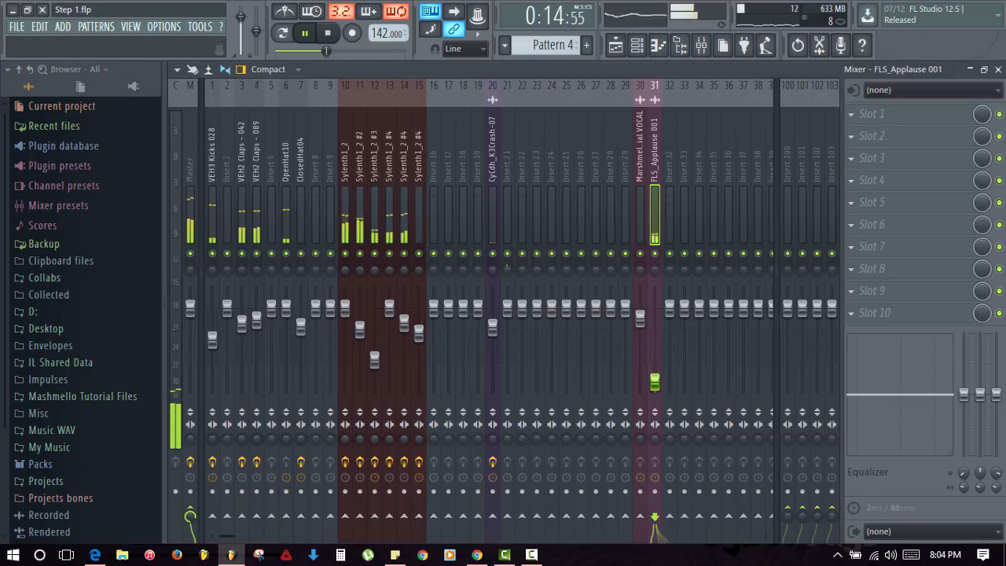
click(998, 69)
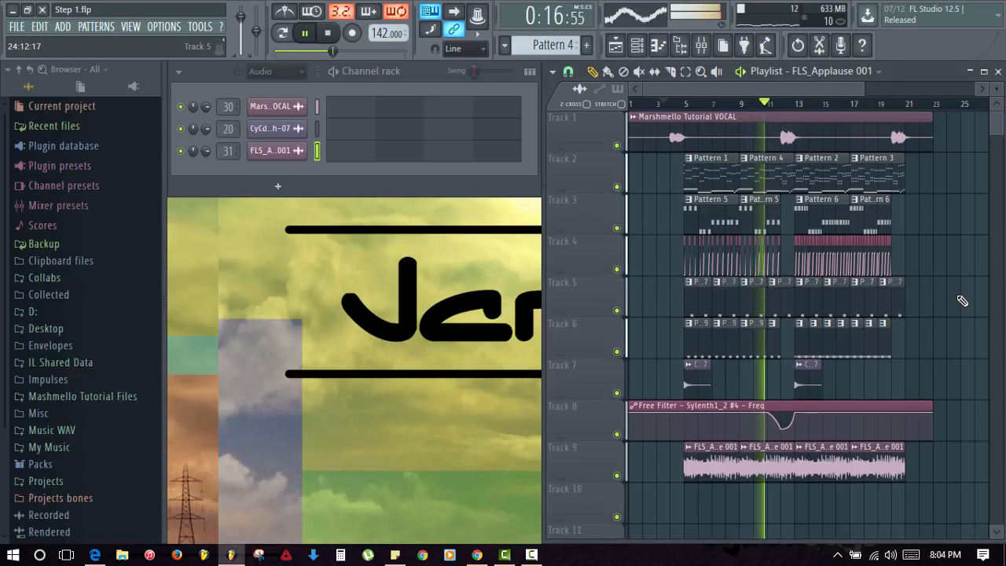